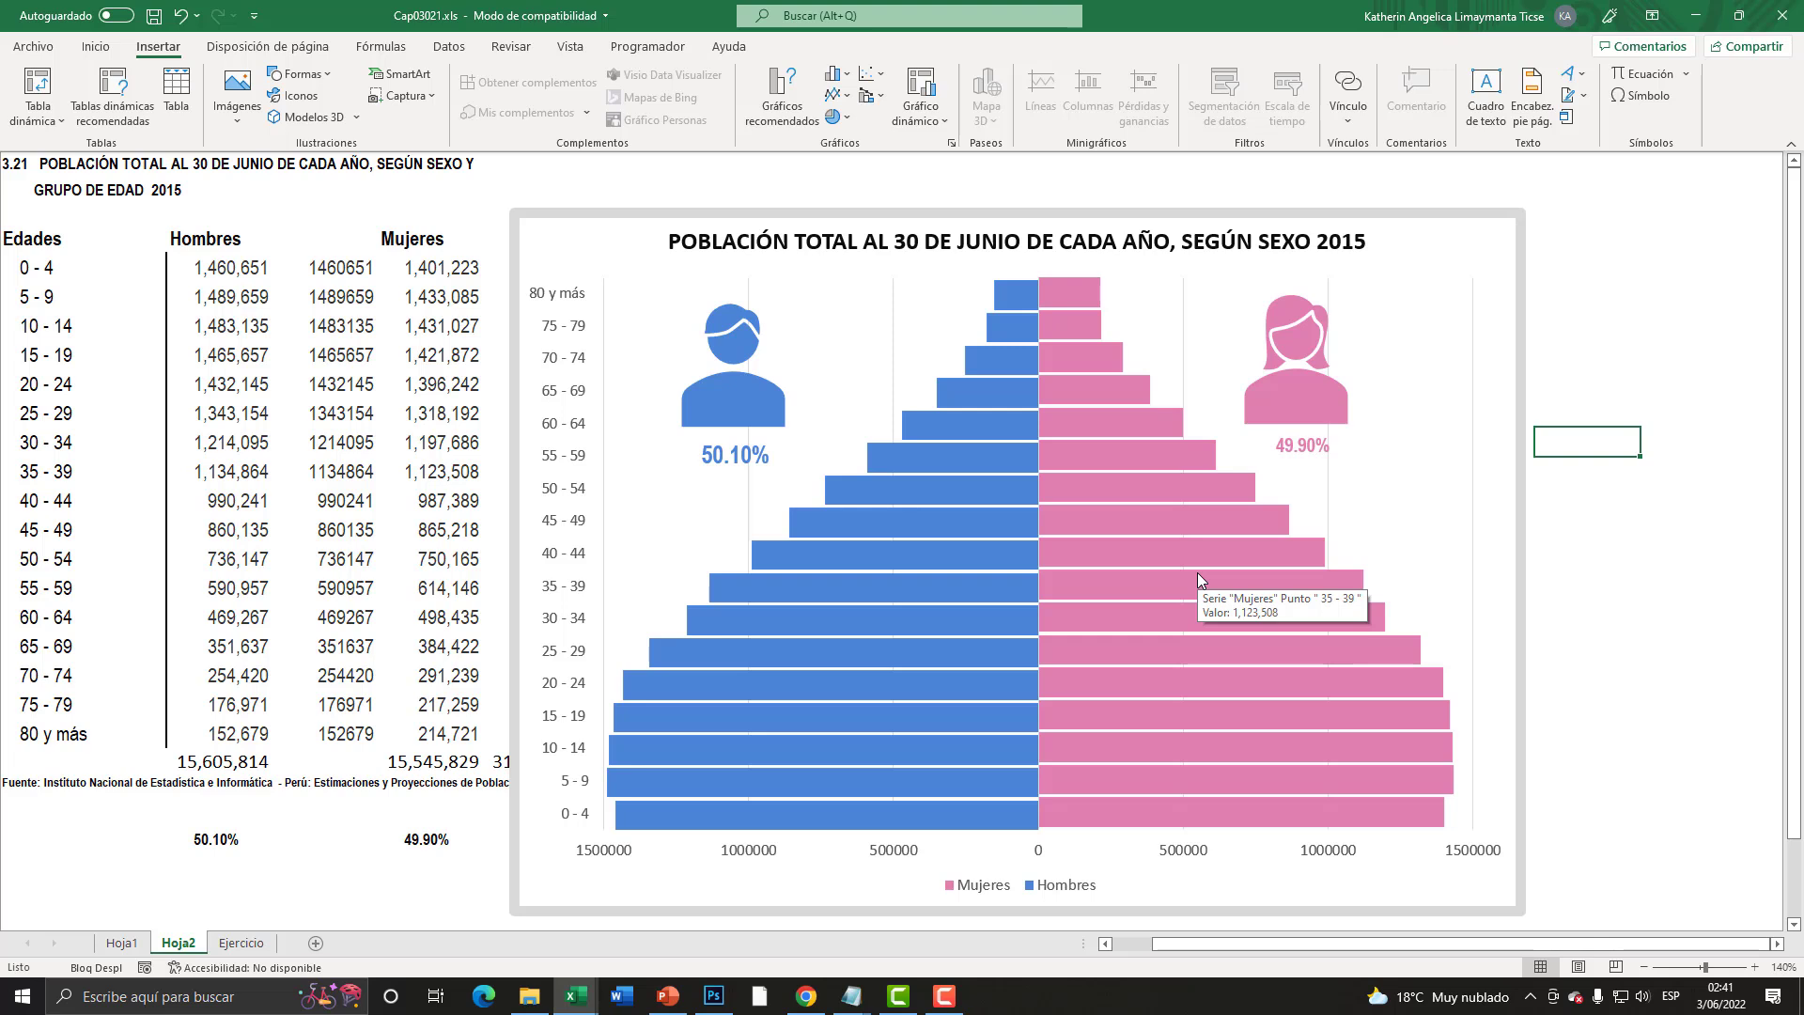
- Inspect the finished pyramid chart by selecting it, its Mujeres series and the man and woman icons
left_click(664, 273)
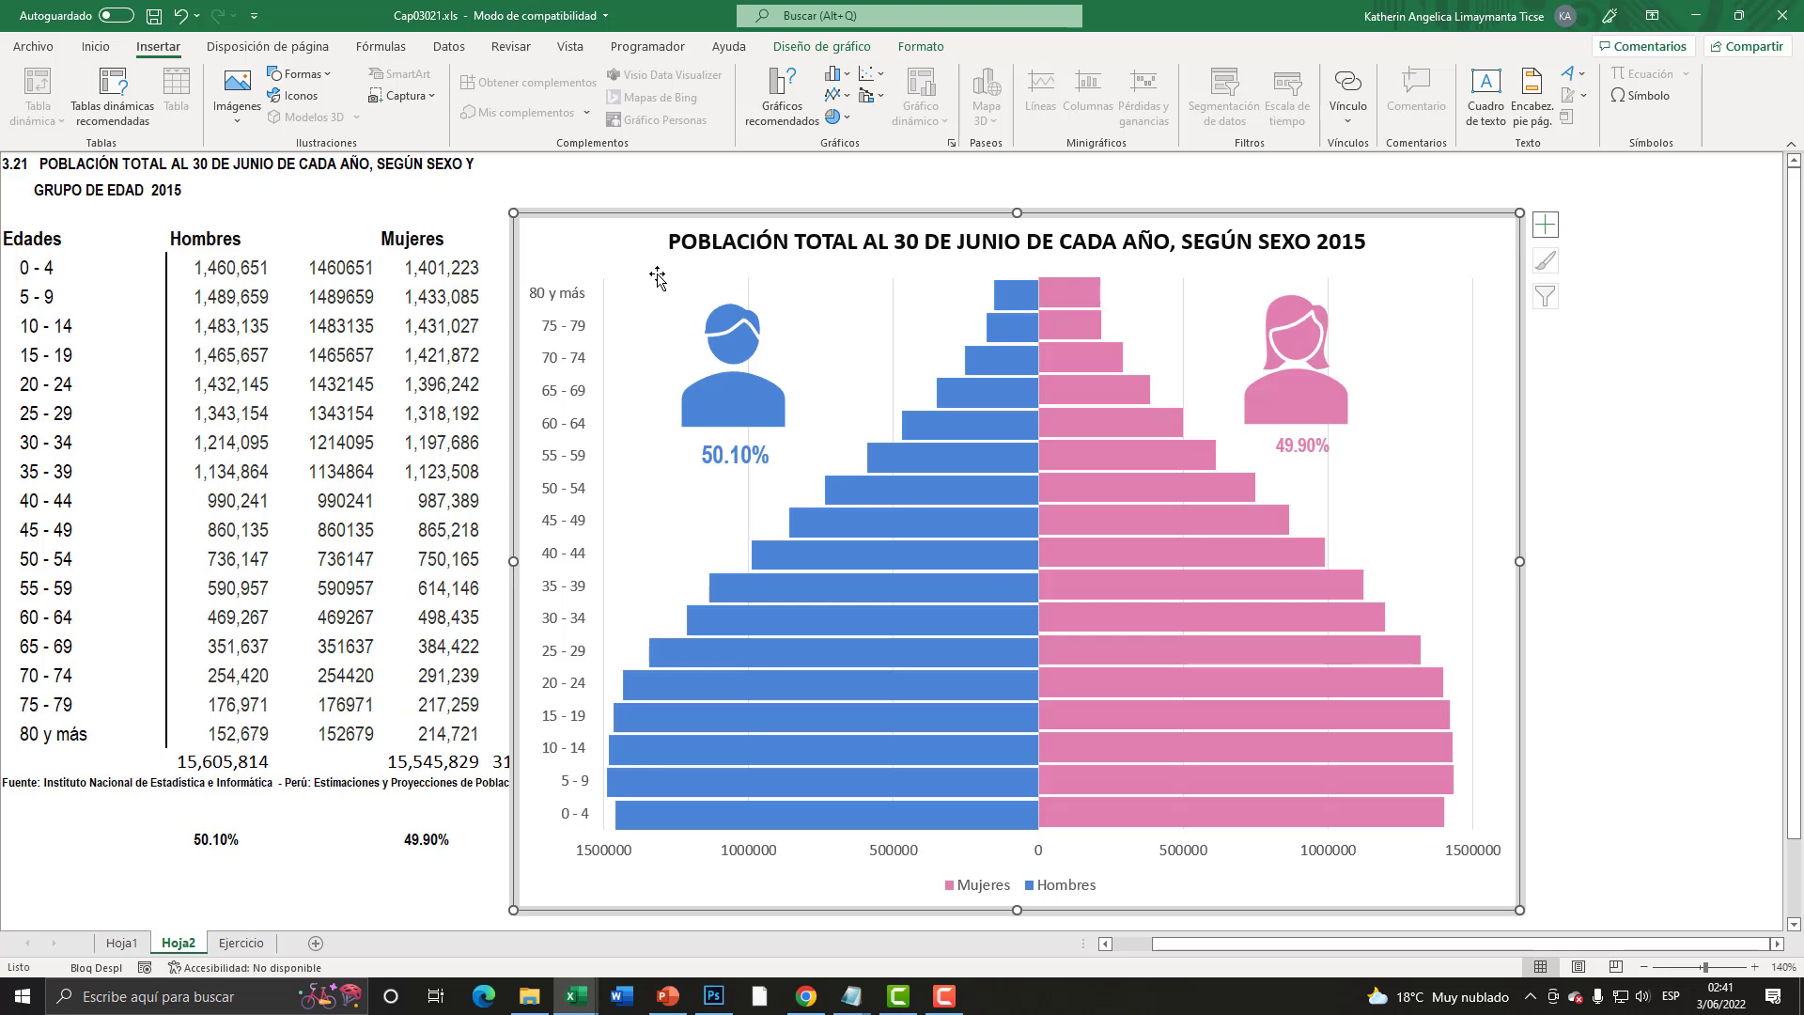
left_click(1057, 387)
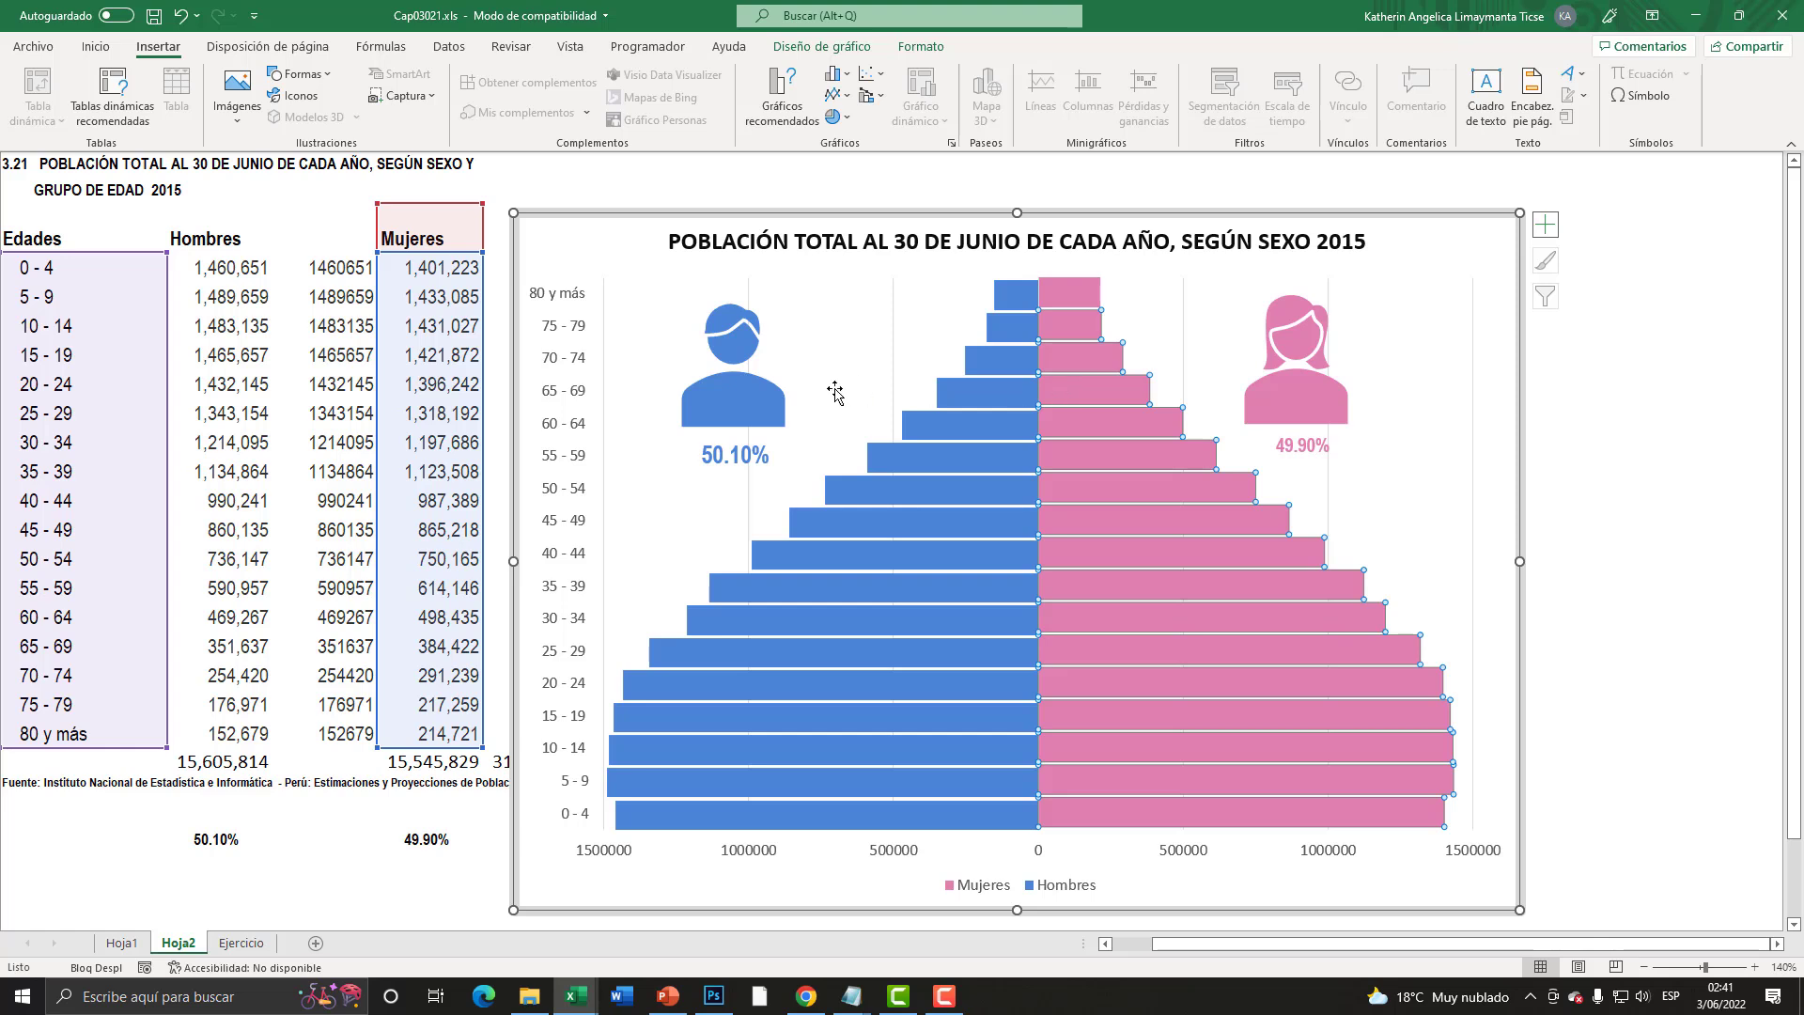
left_click(781, 395)
left_click(1299, 374)
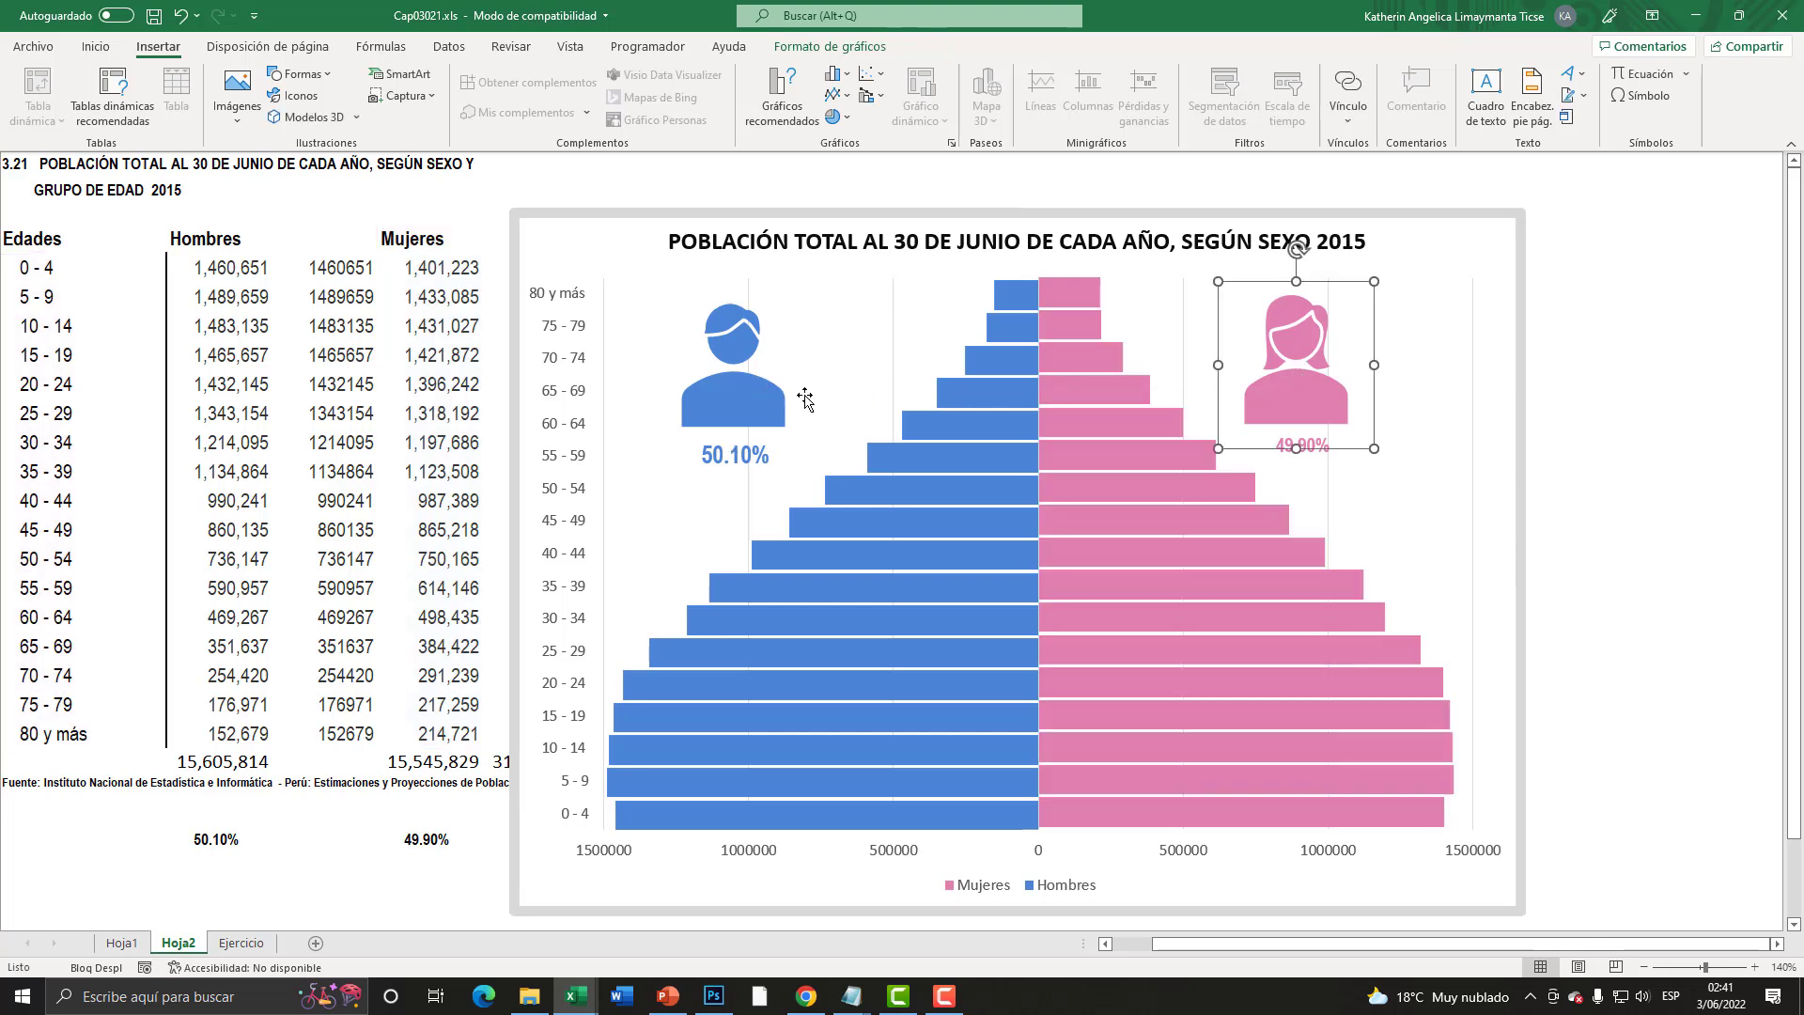
left_click(756, 396)
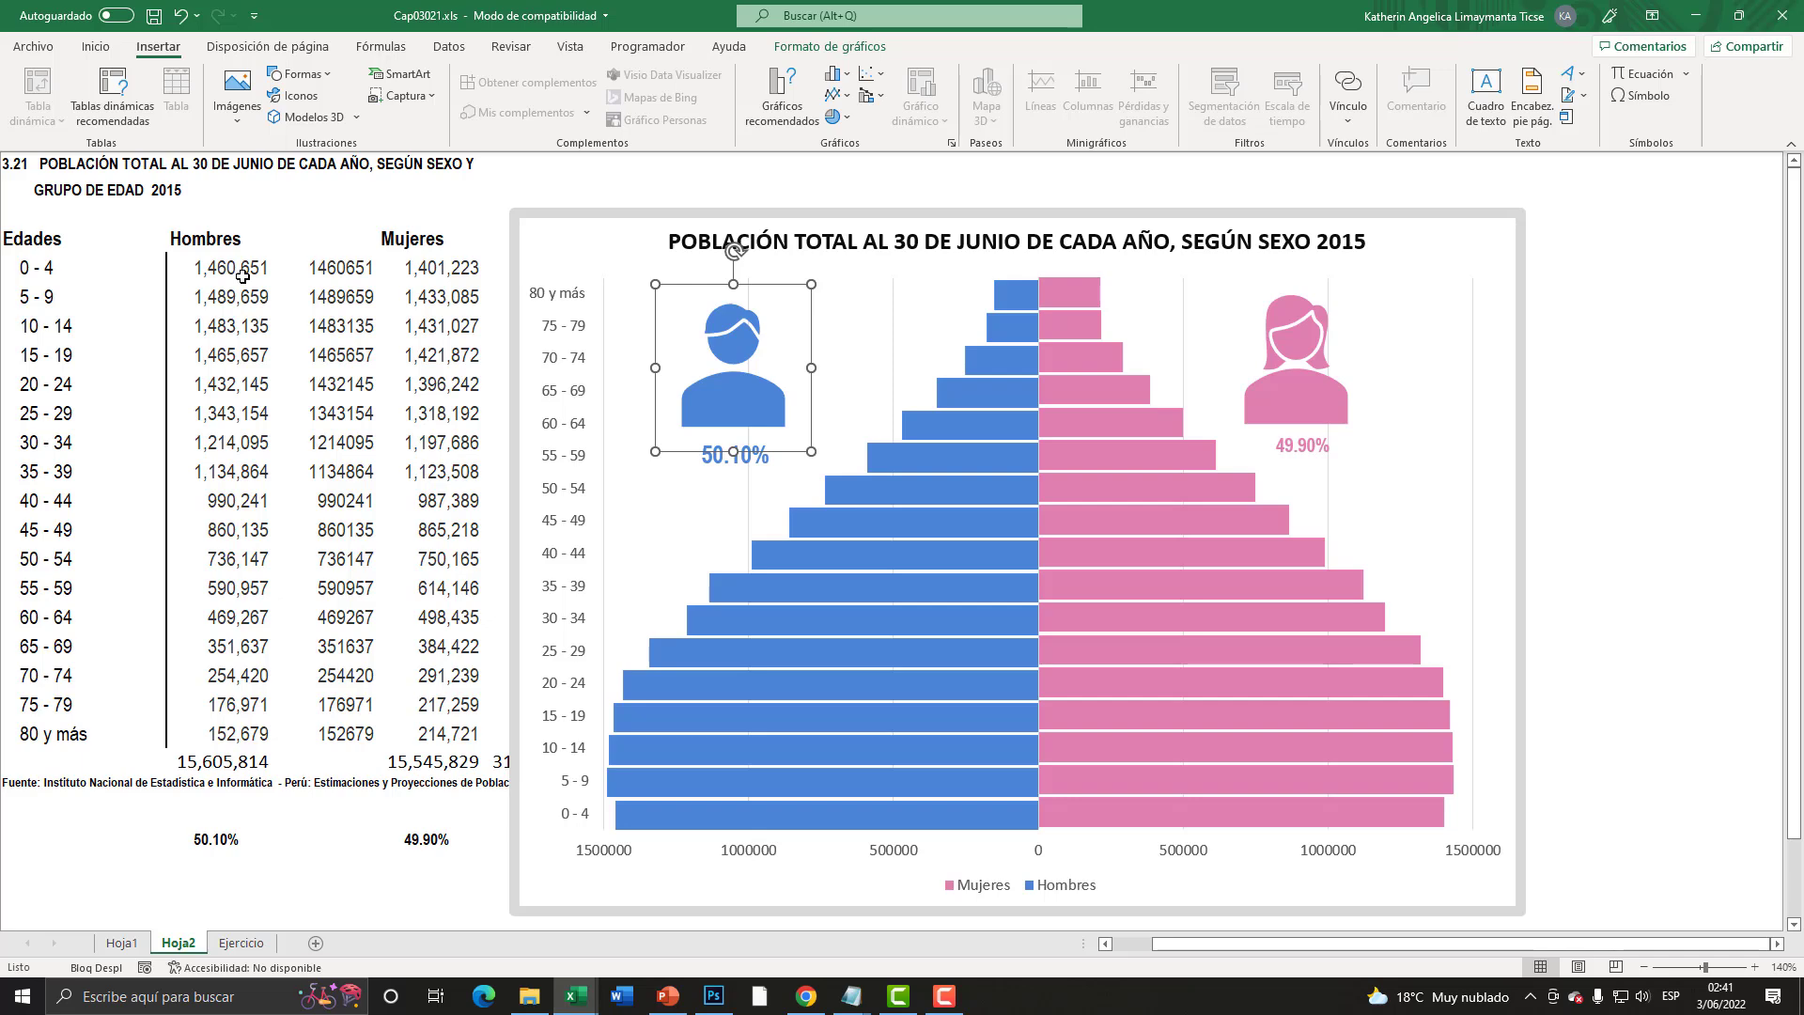
- Browse the Hoja1 population data table and clear the selection of 2015 values
left_click(121, 942)
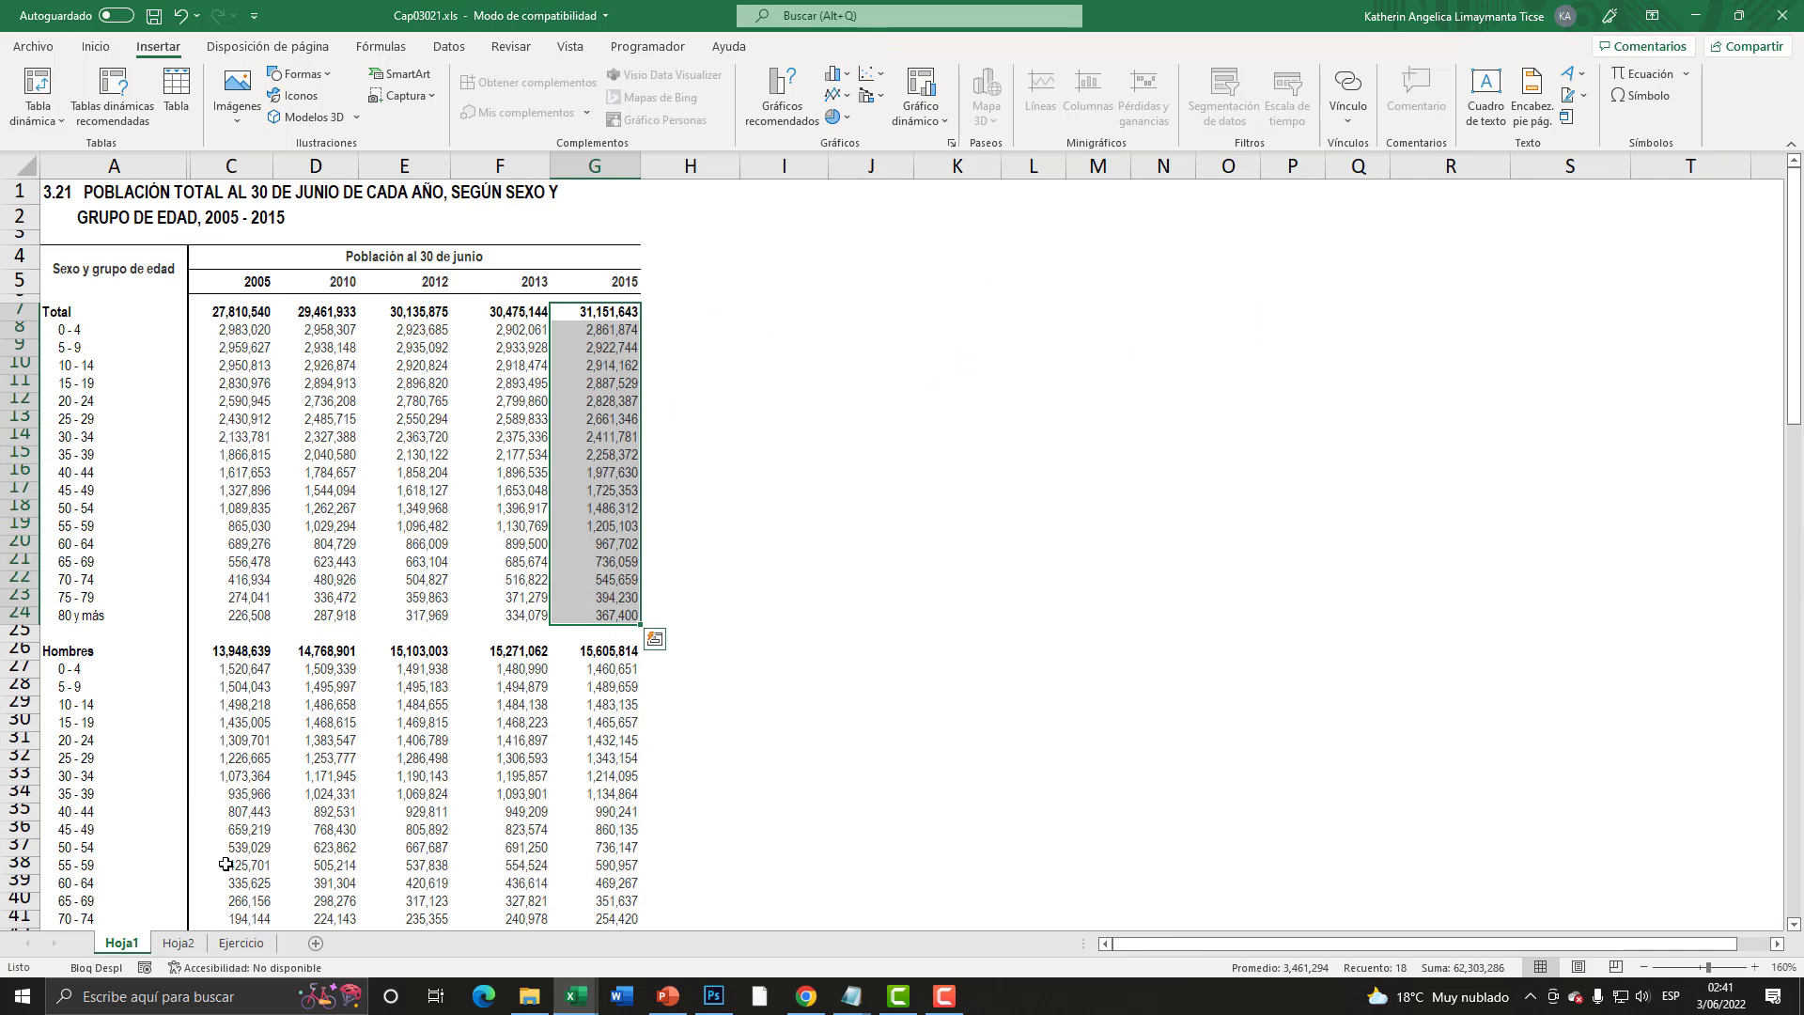
scroll(401, 640, "down", 2)
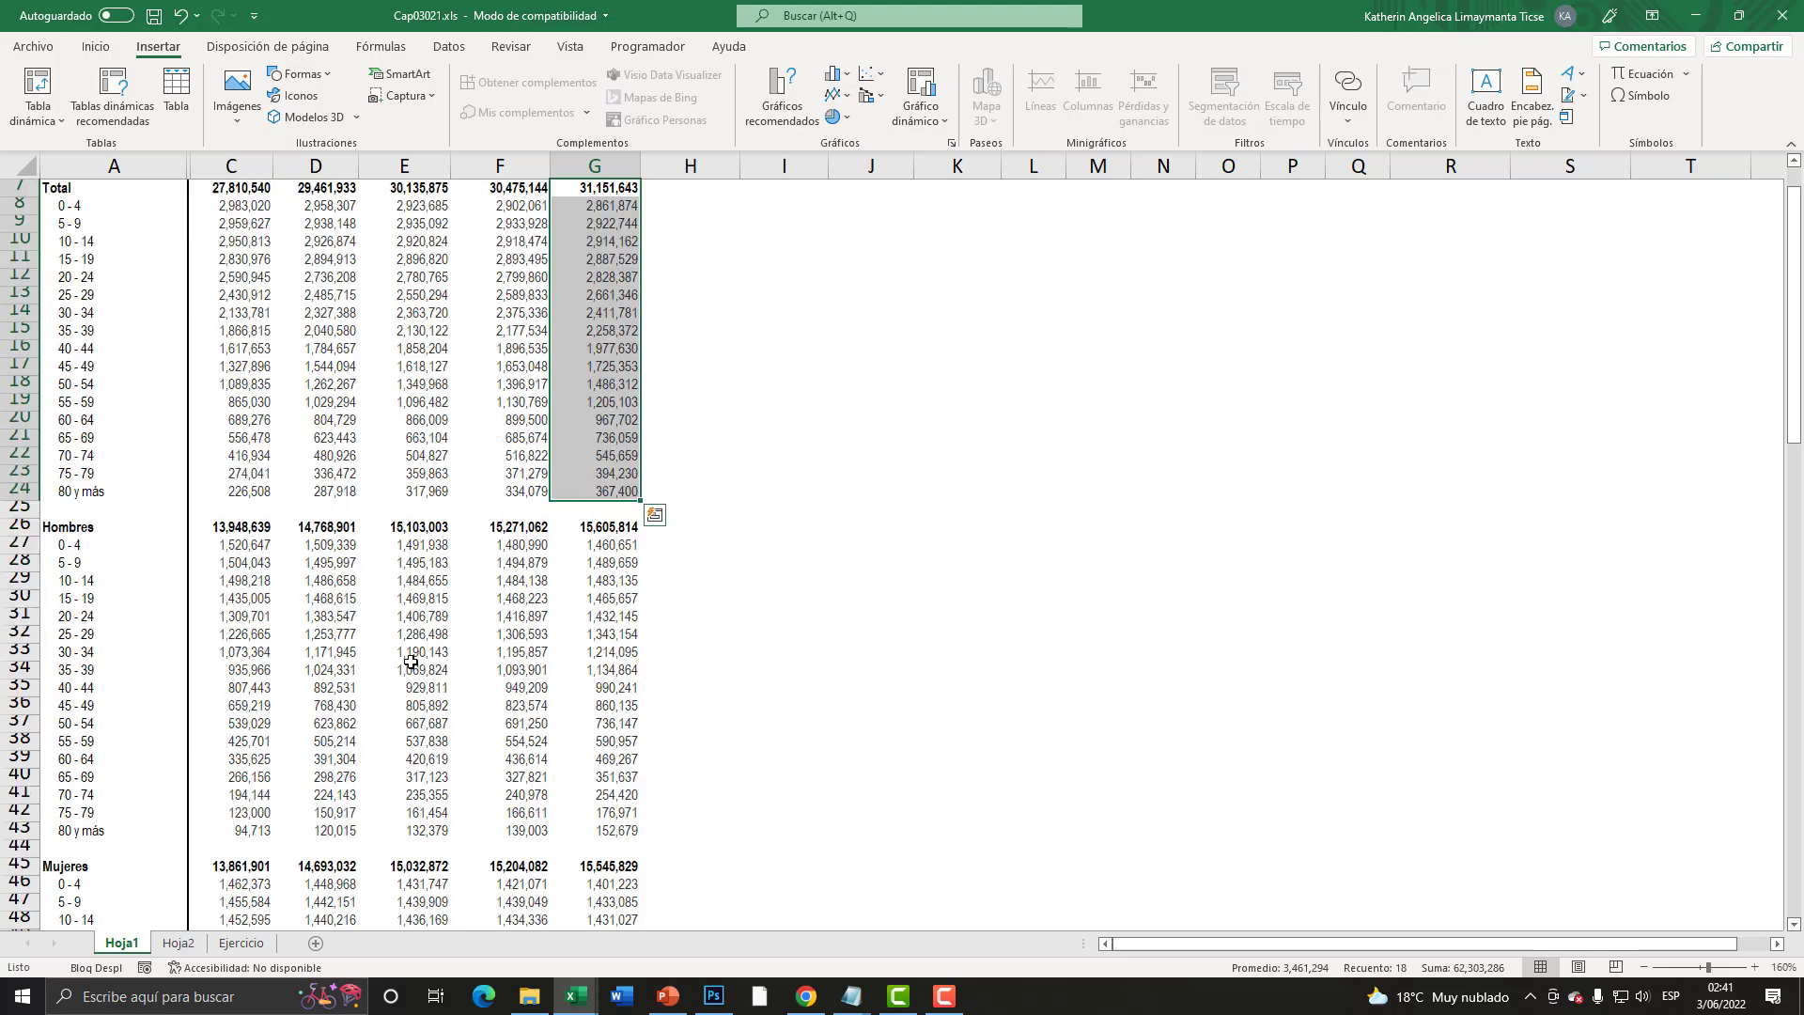
scroll(411, 660, "down", 6)
scroll(410, 660, "down", 2)
scroll(411, 660, "up", 9)
scroll(410, 660, "up", 1)
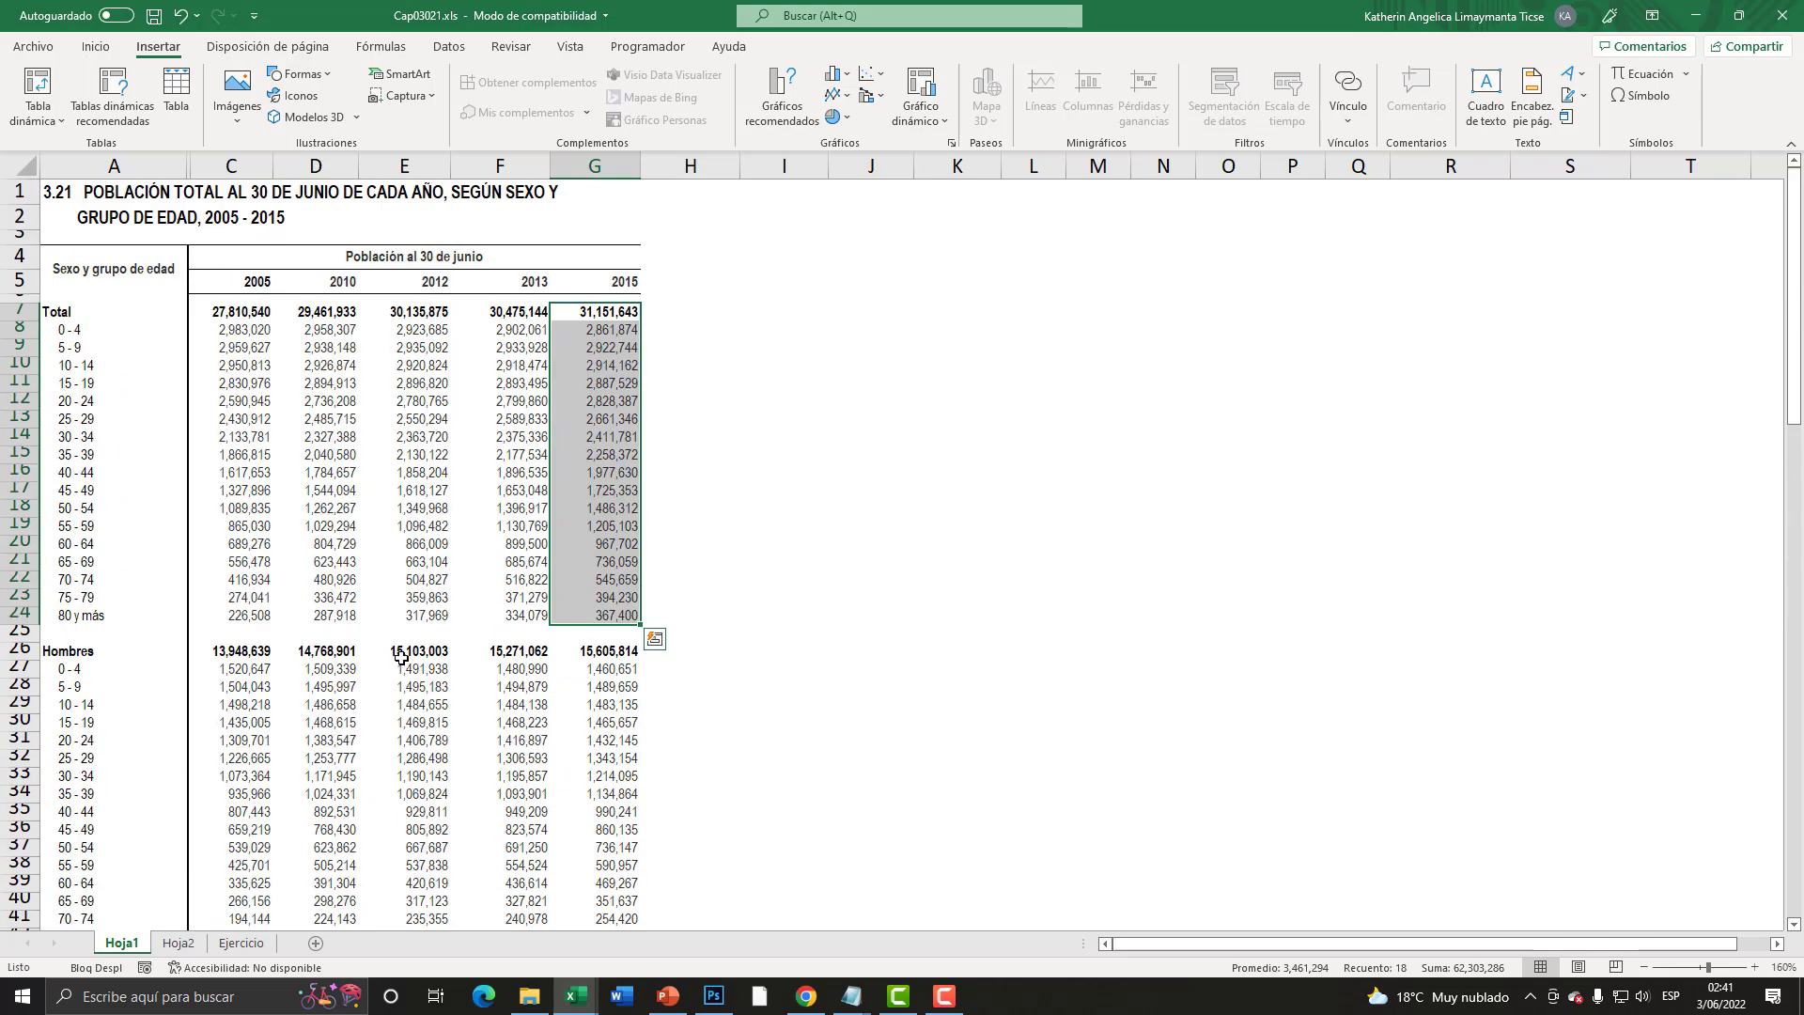
left_click(411, 435)
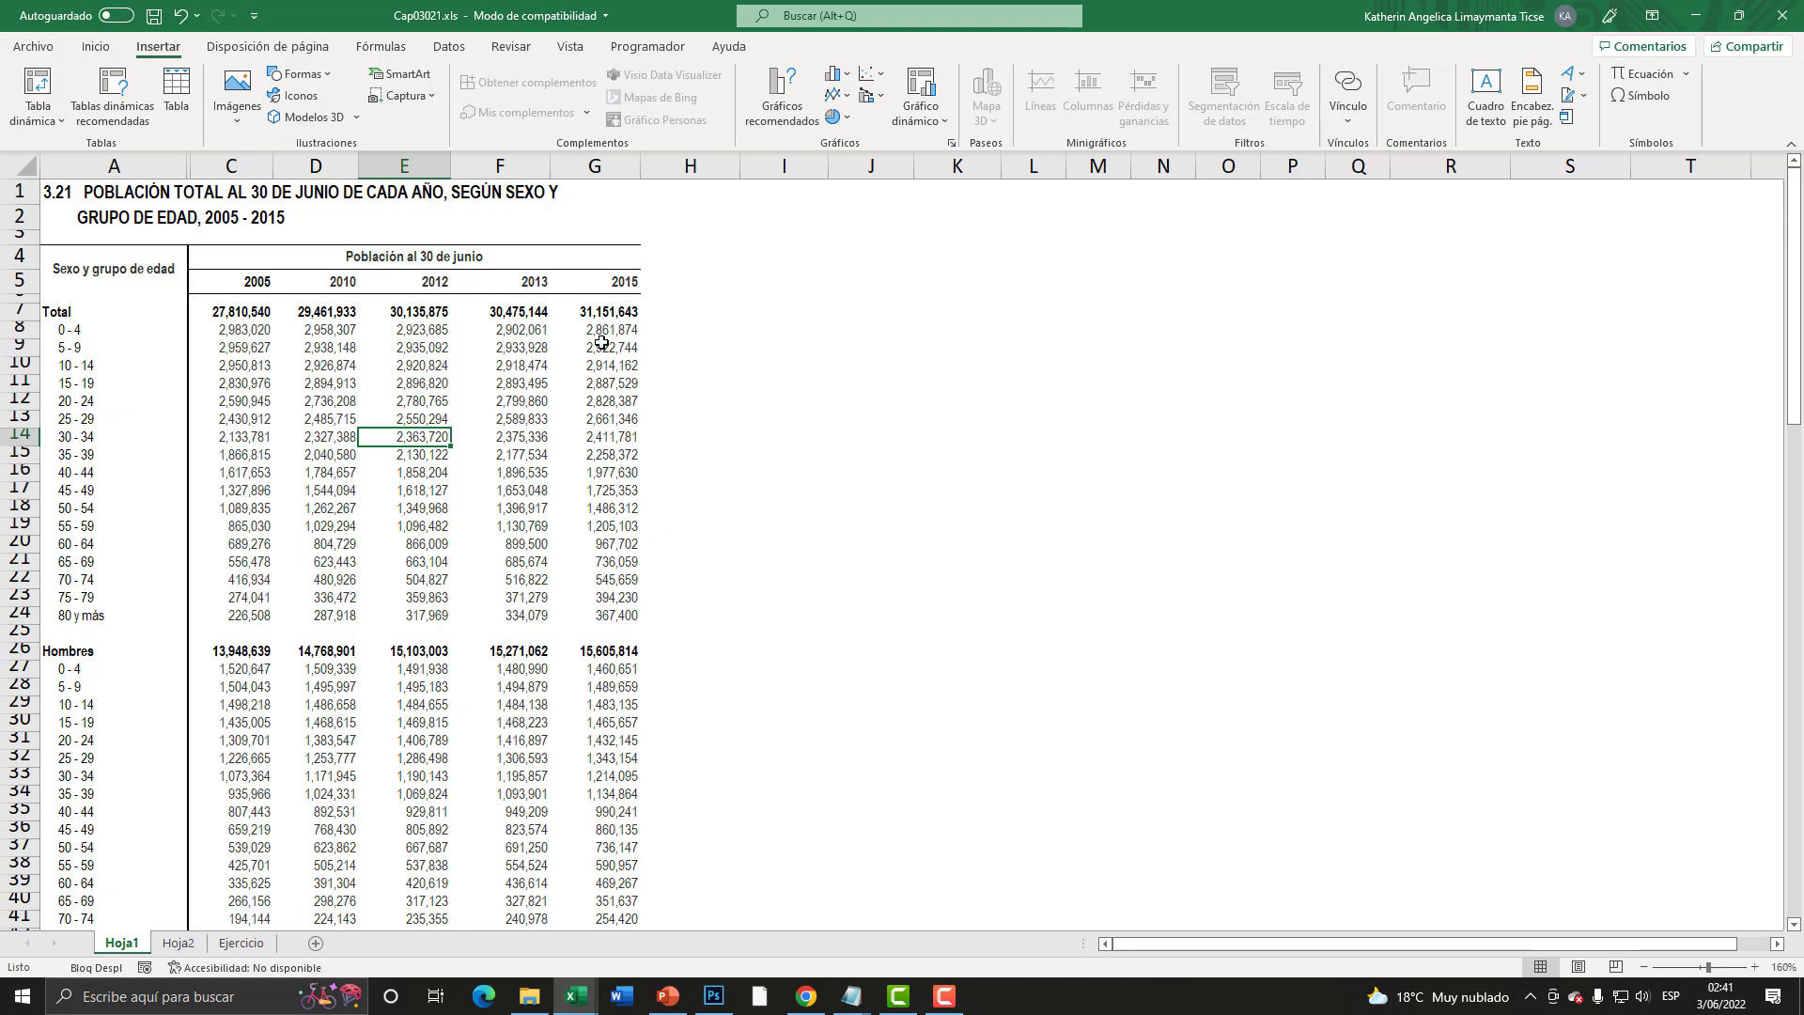
- Check the pyramid chart on Hoja2, then move to the Ejercicio sheet
left_click(192, 943)
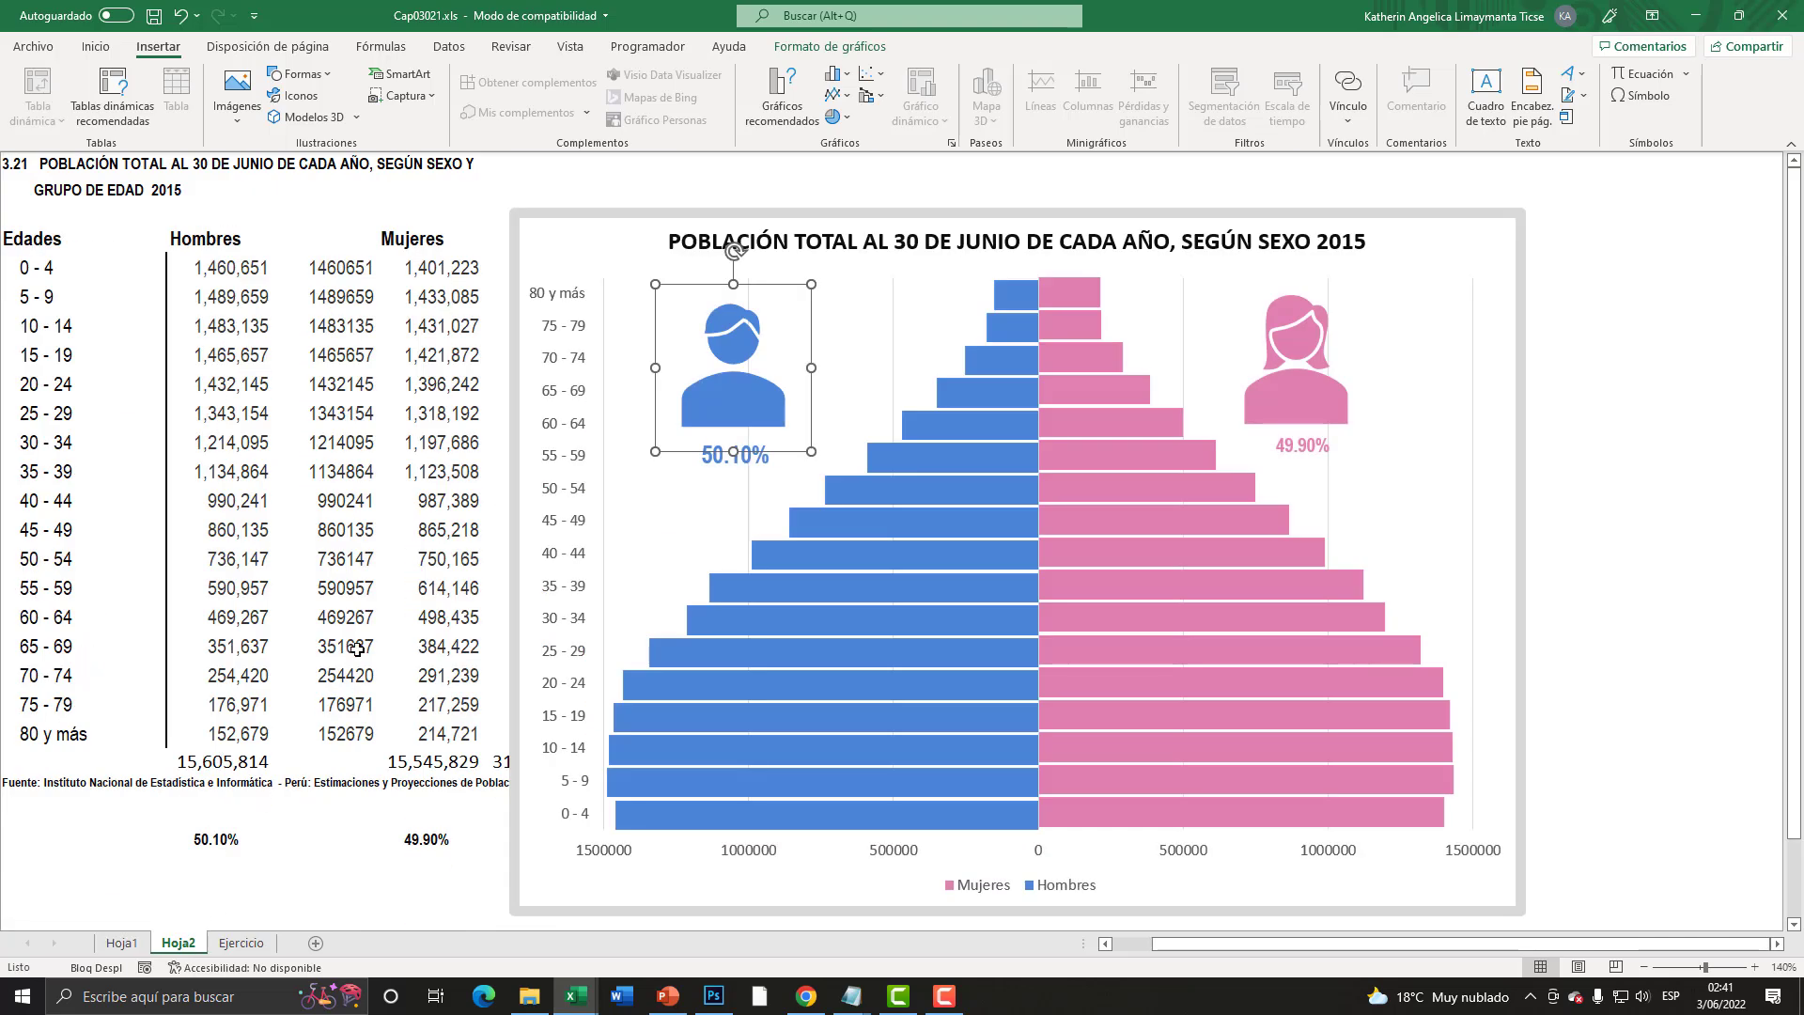
left_click(613, 244)
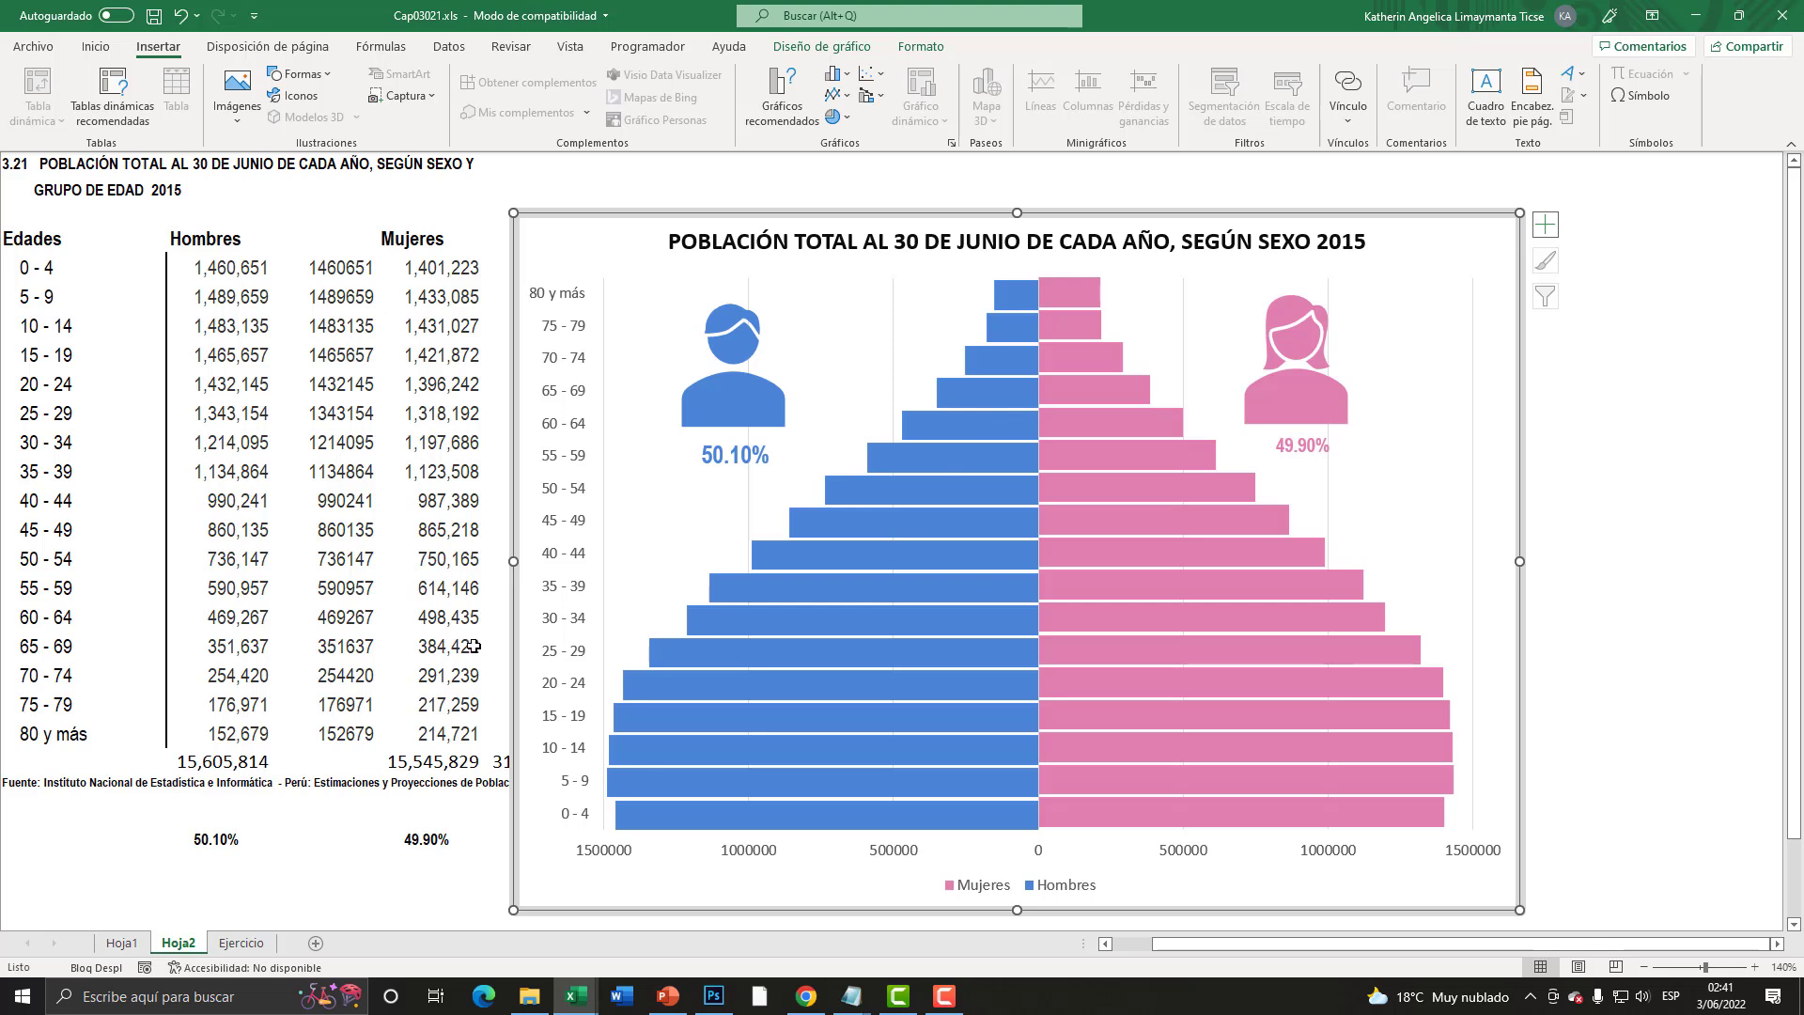
left_click(247, 945)
left_click(162, 503)
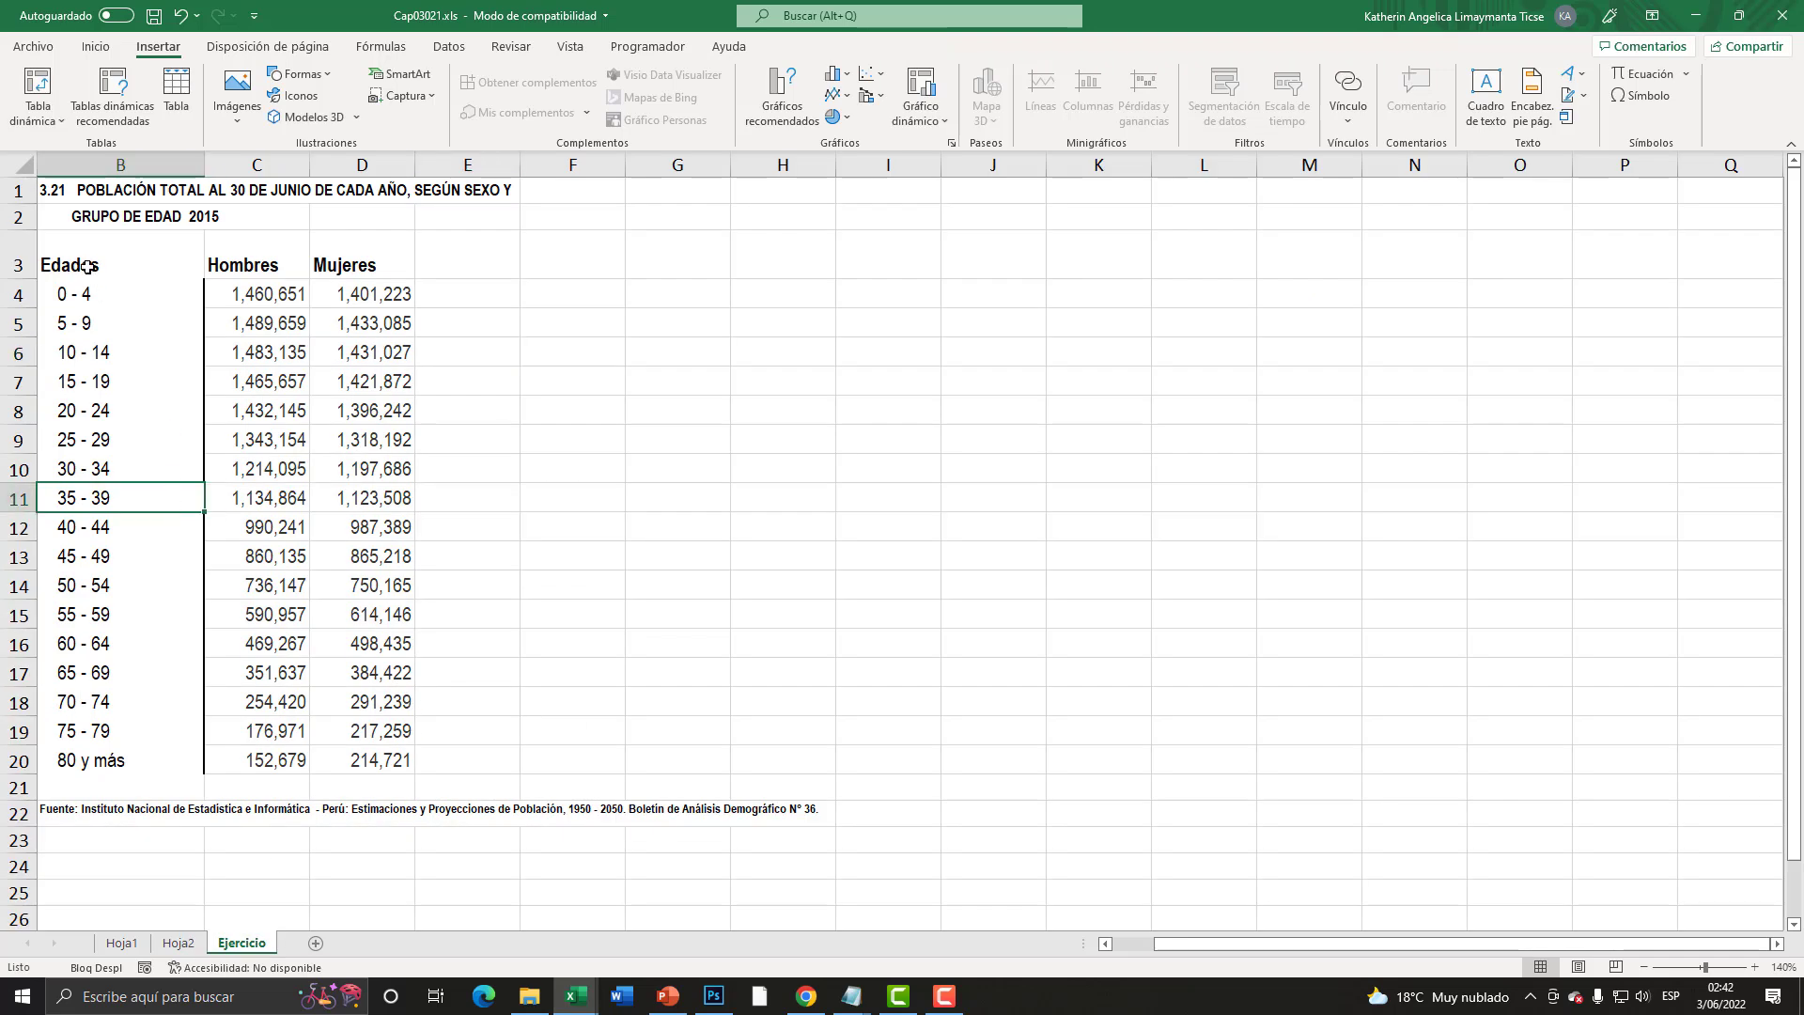
left_click_drag(87, 267, 99, 761)
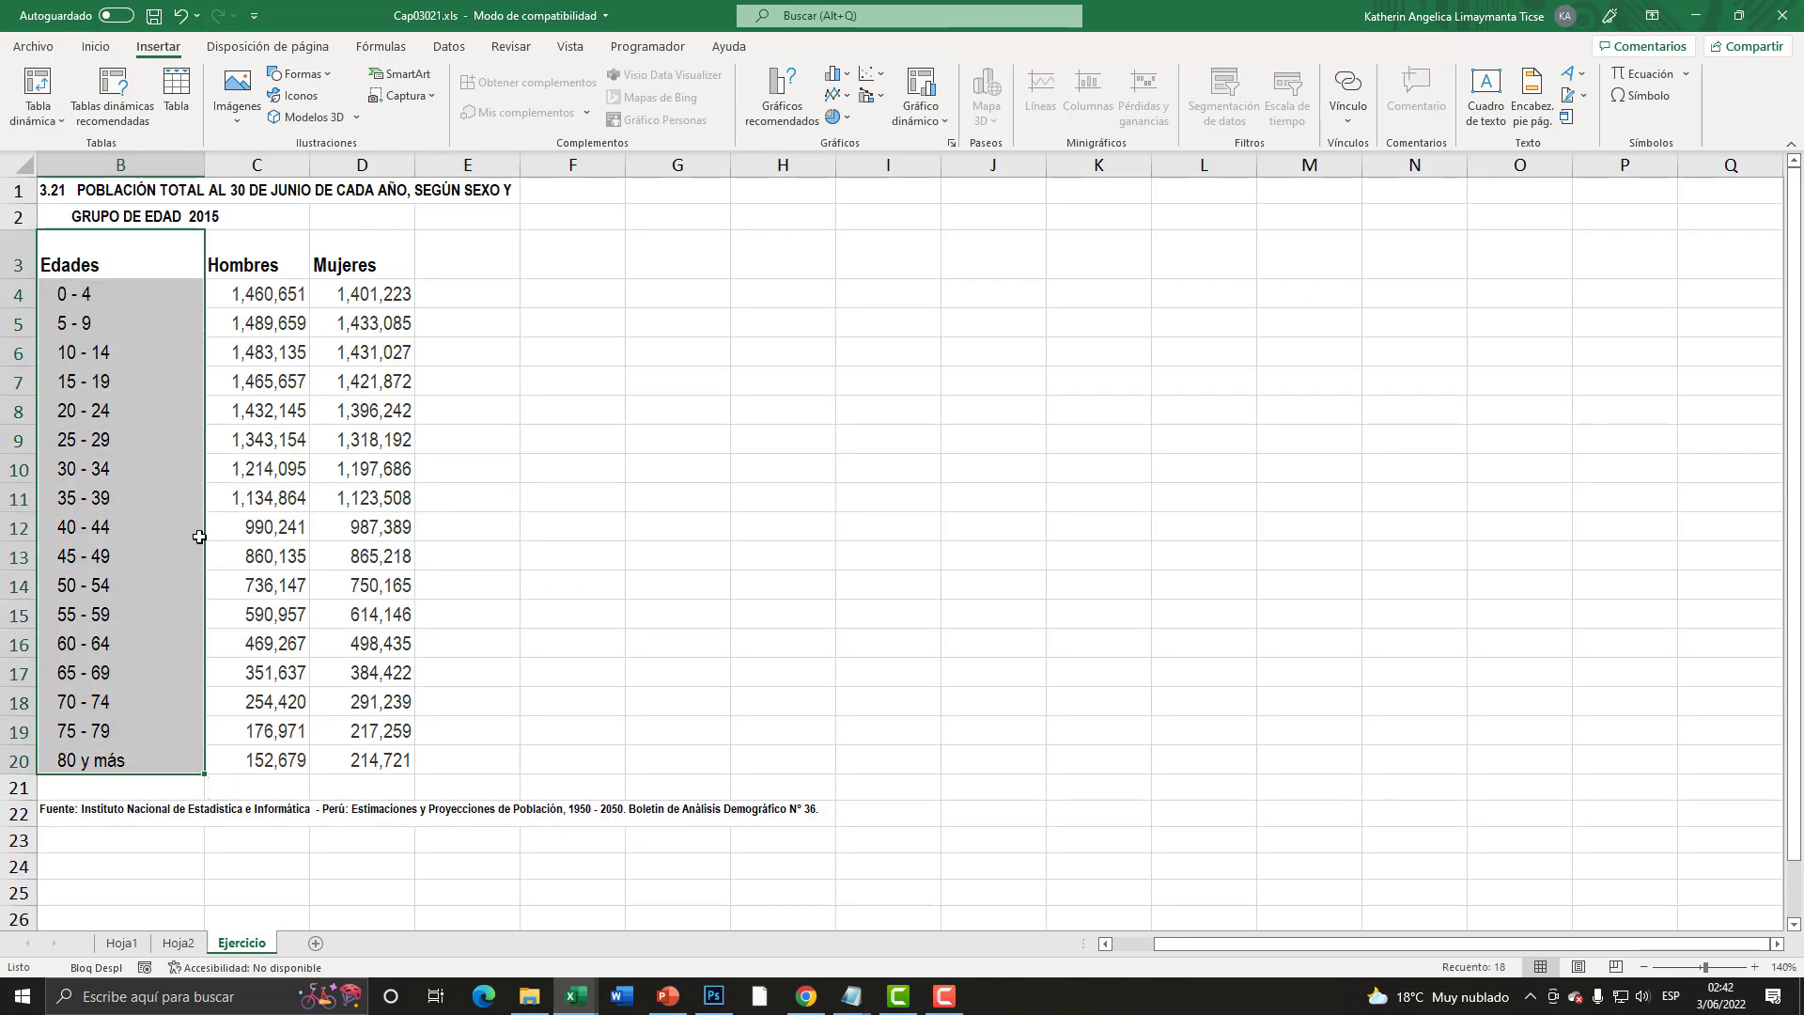
left_click_drag(249, 263, 270, 754)
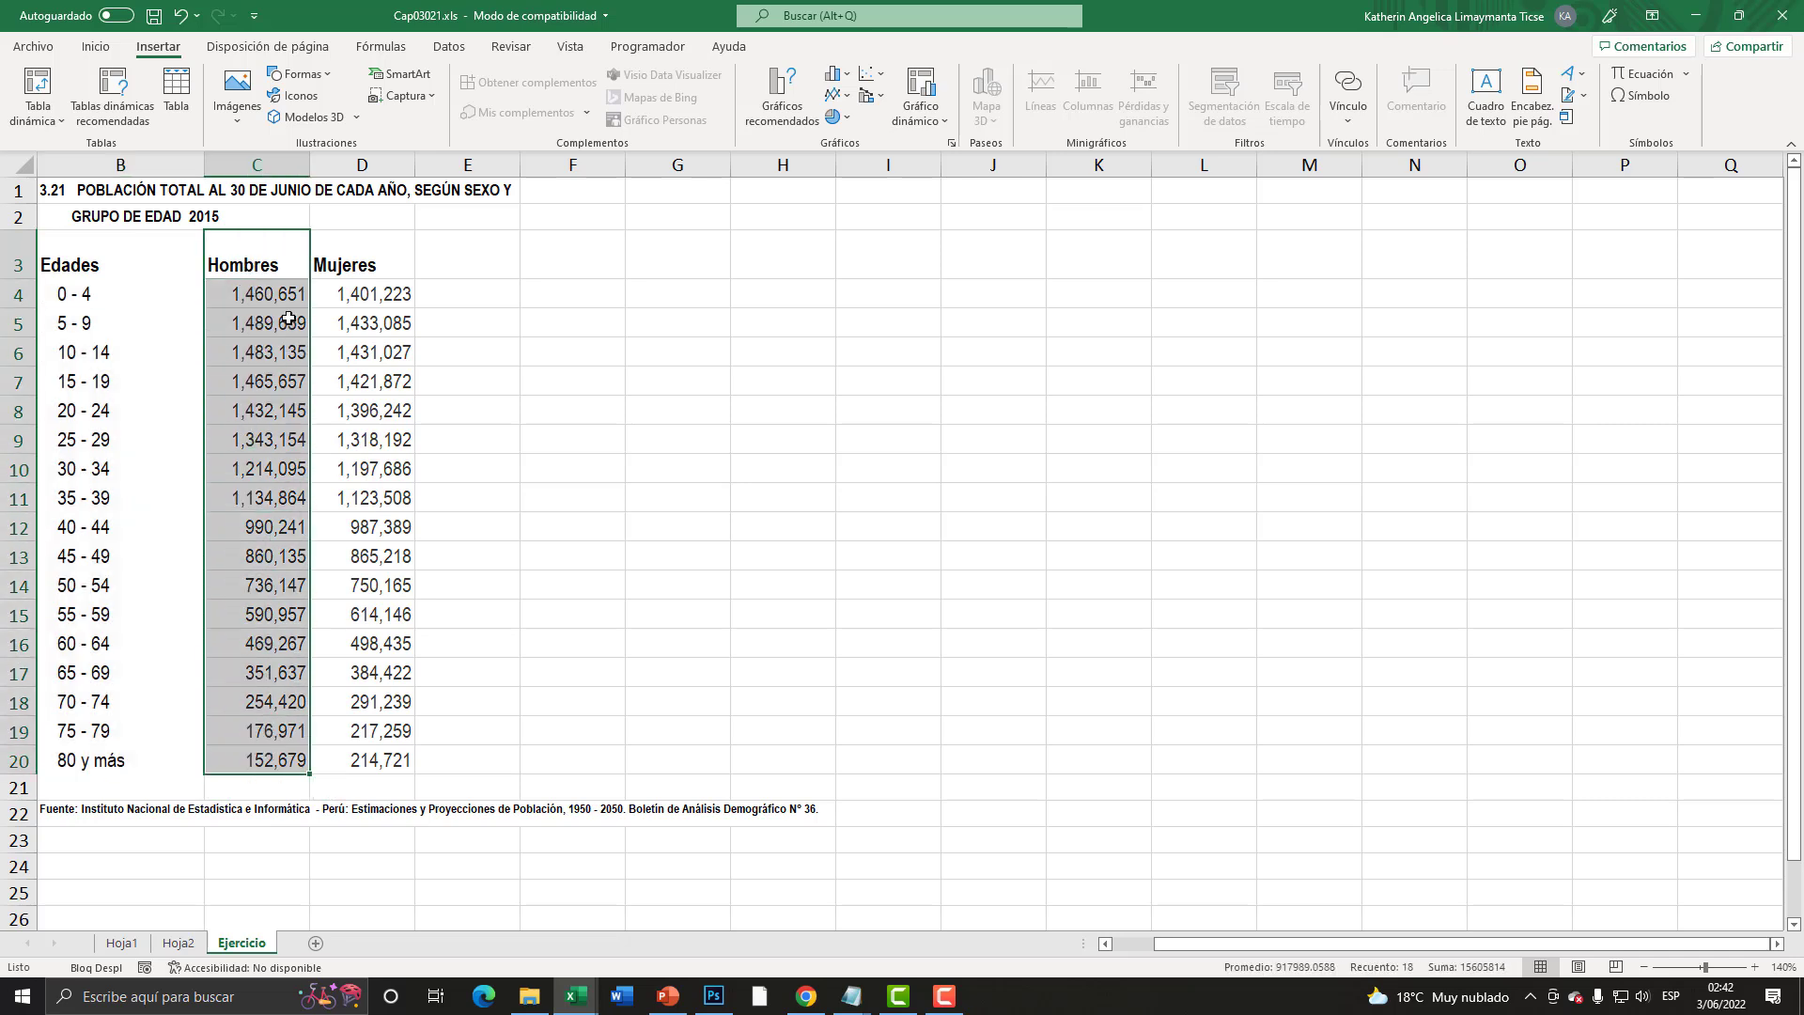
left_click(85, 299)
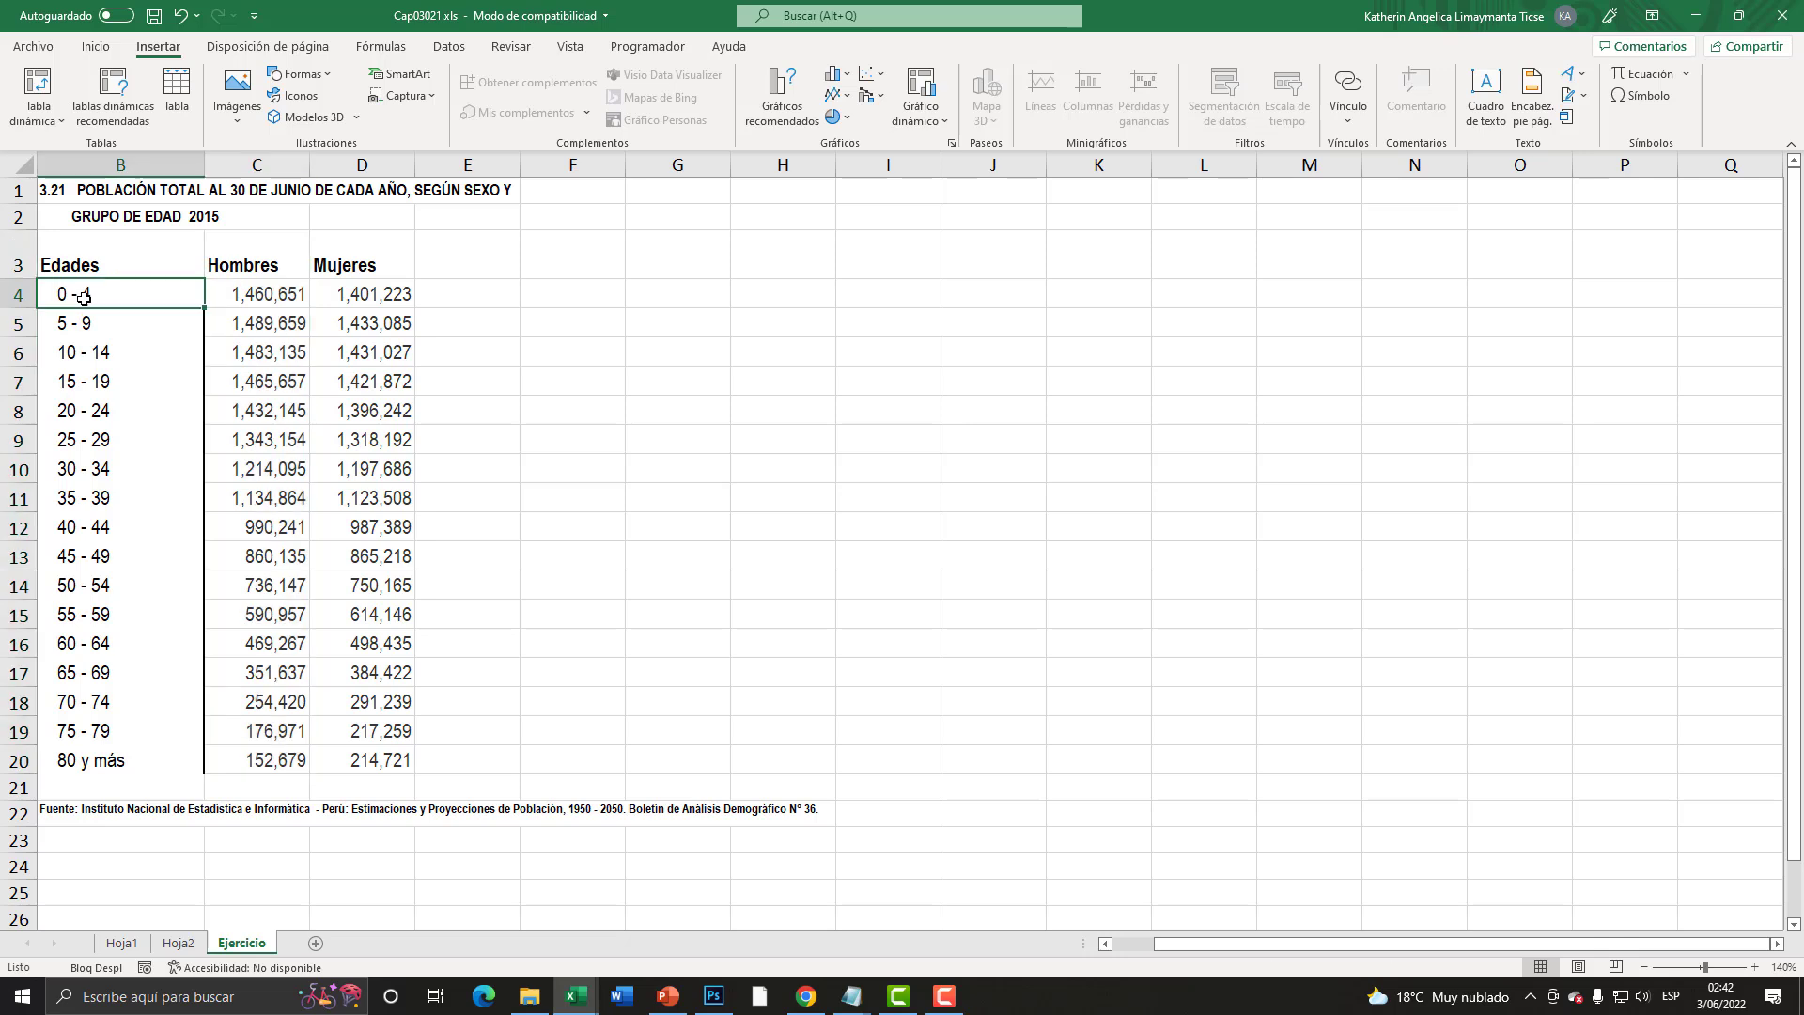
left_click(267, 295)
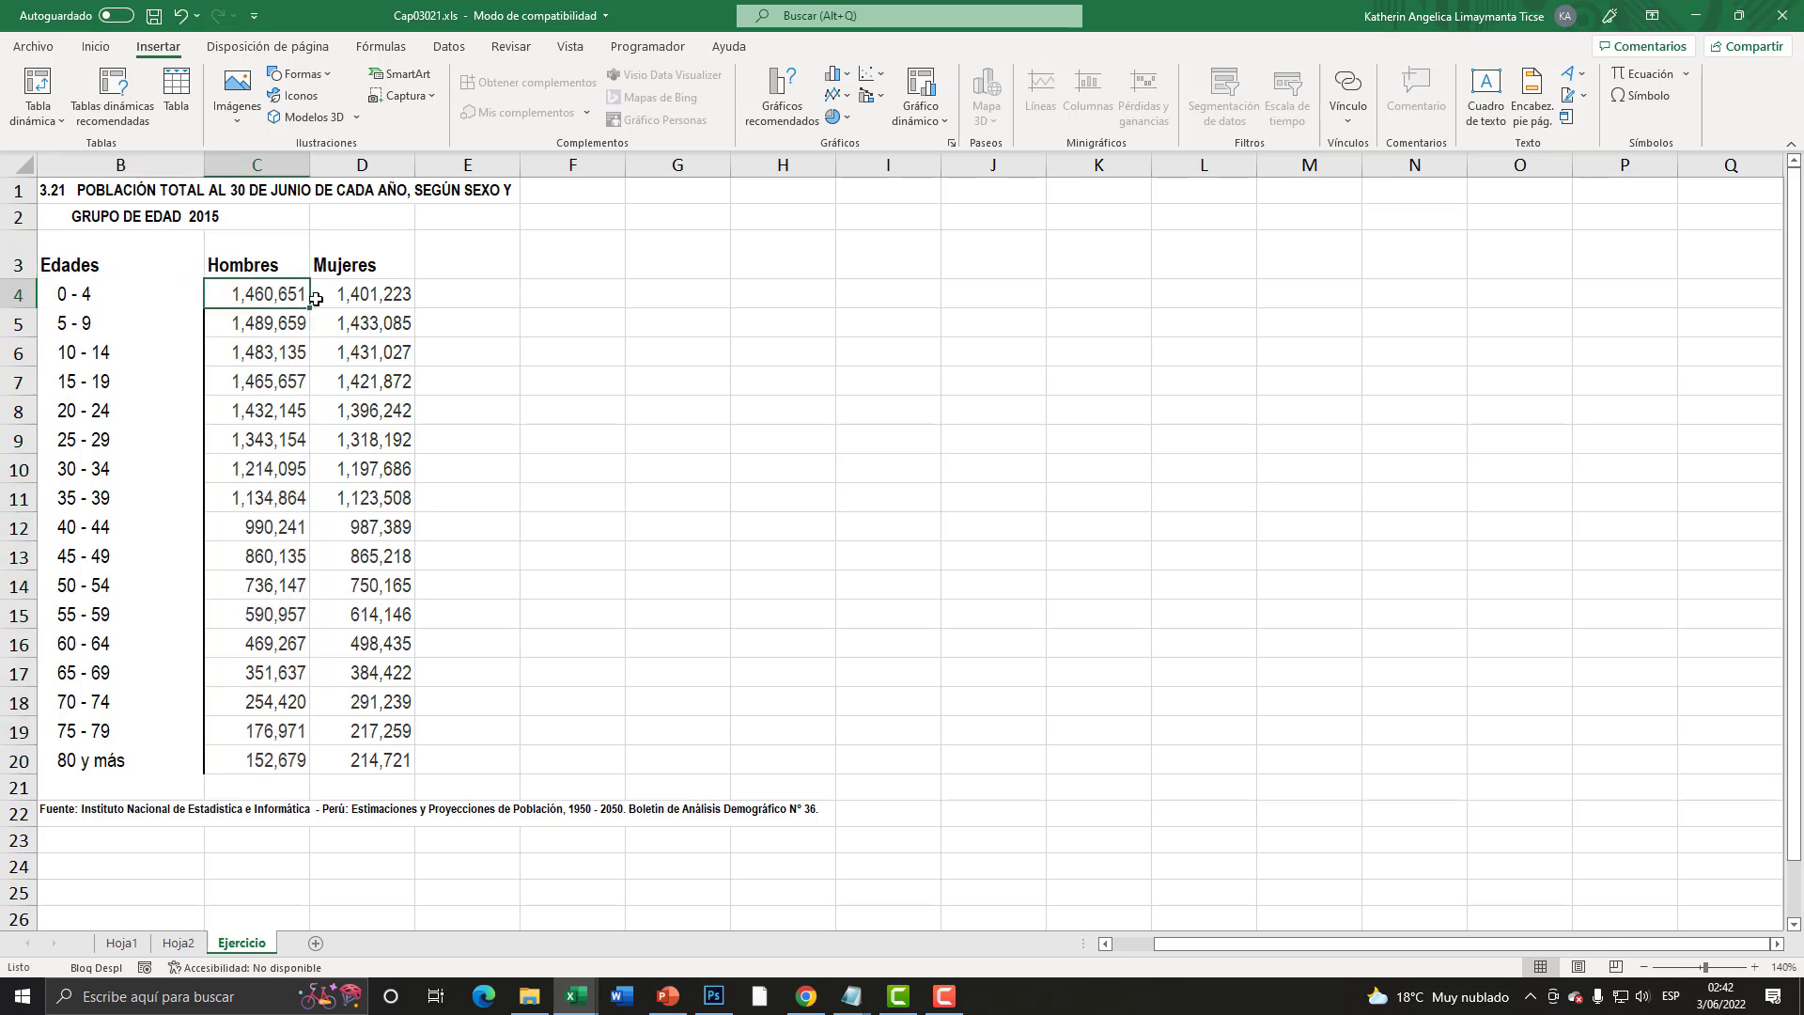
left_click(273, 165)
left_click(108, 291)
key("Right")
key("Right")
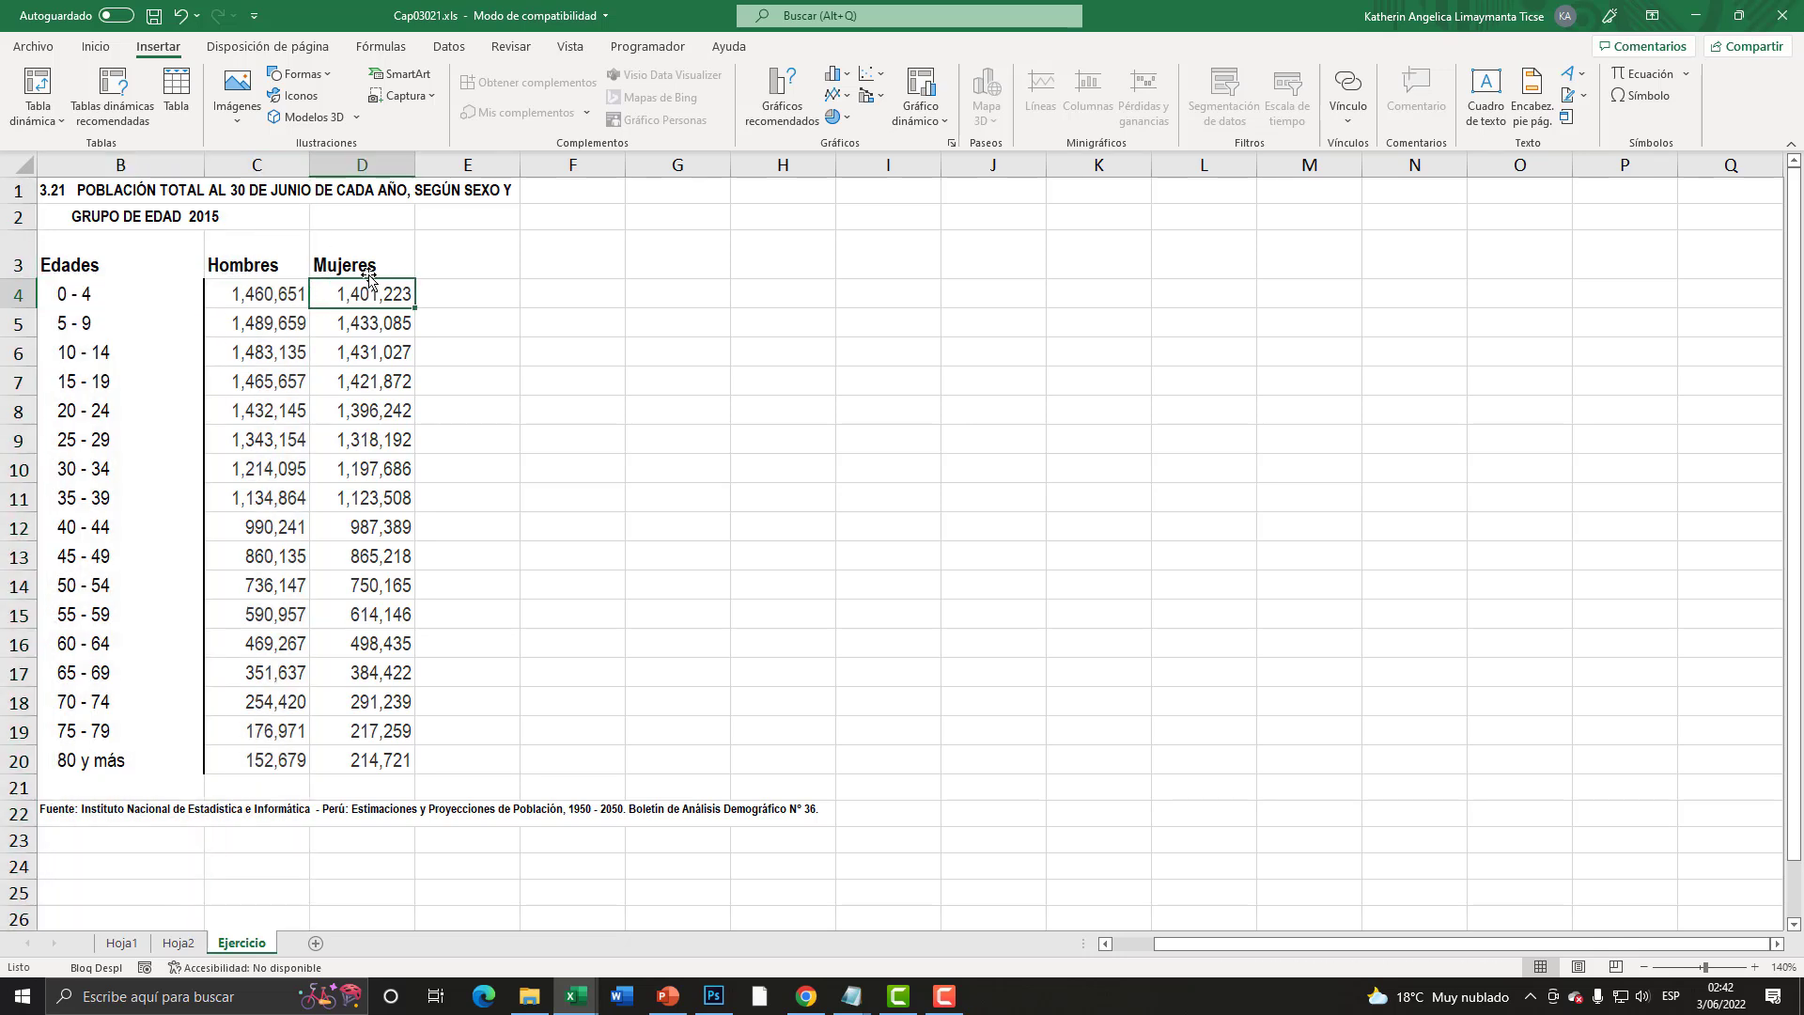
key("ctrl+space")
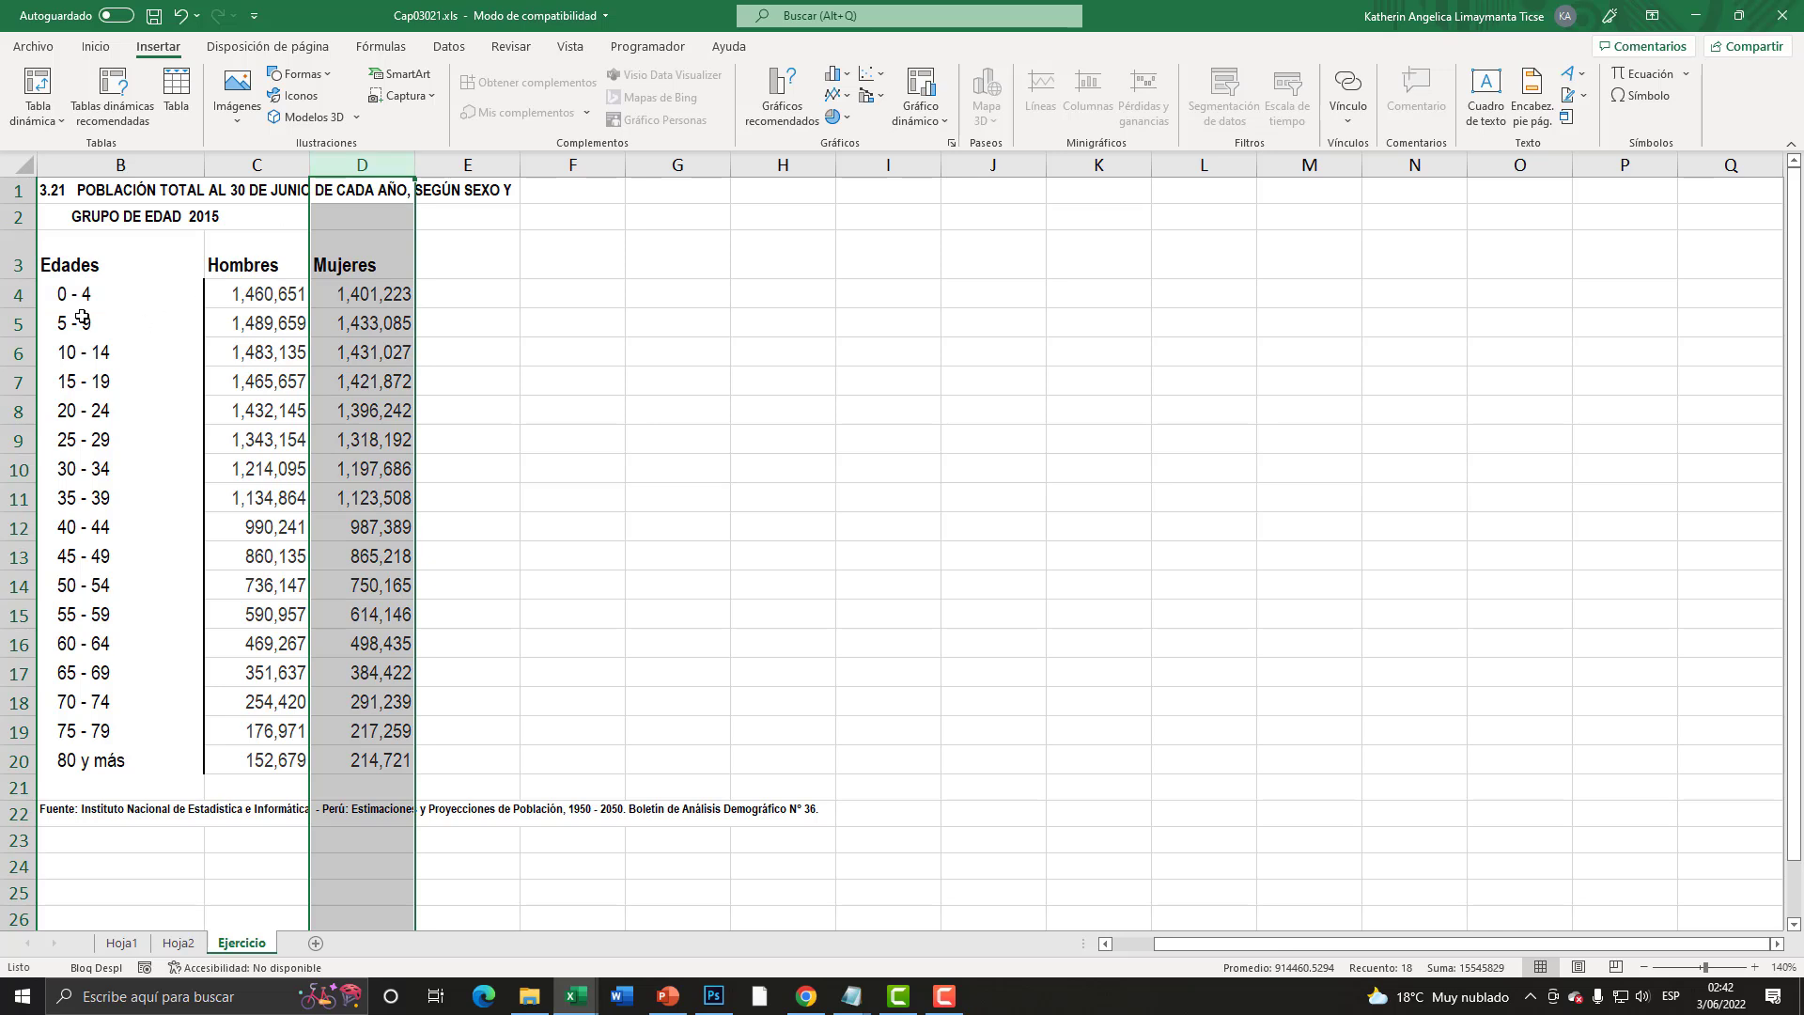
left_click(83, 319)
left_click(103, 358)
left_click(105, 382)
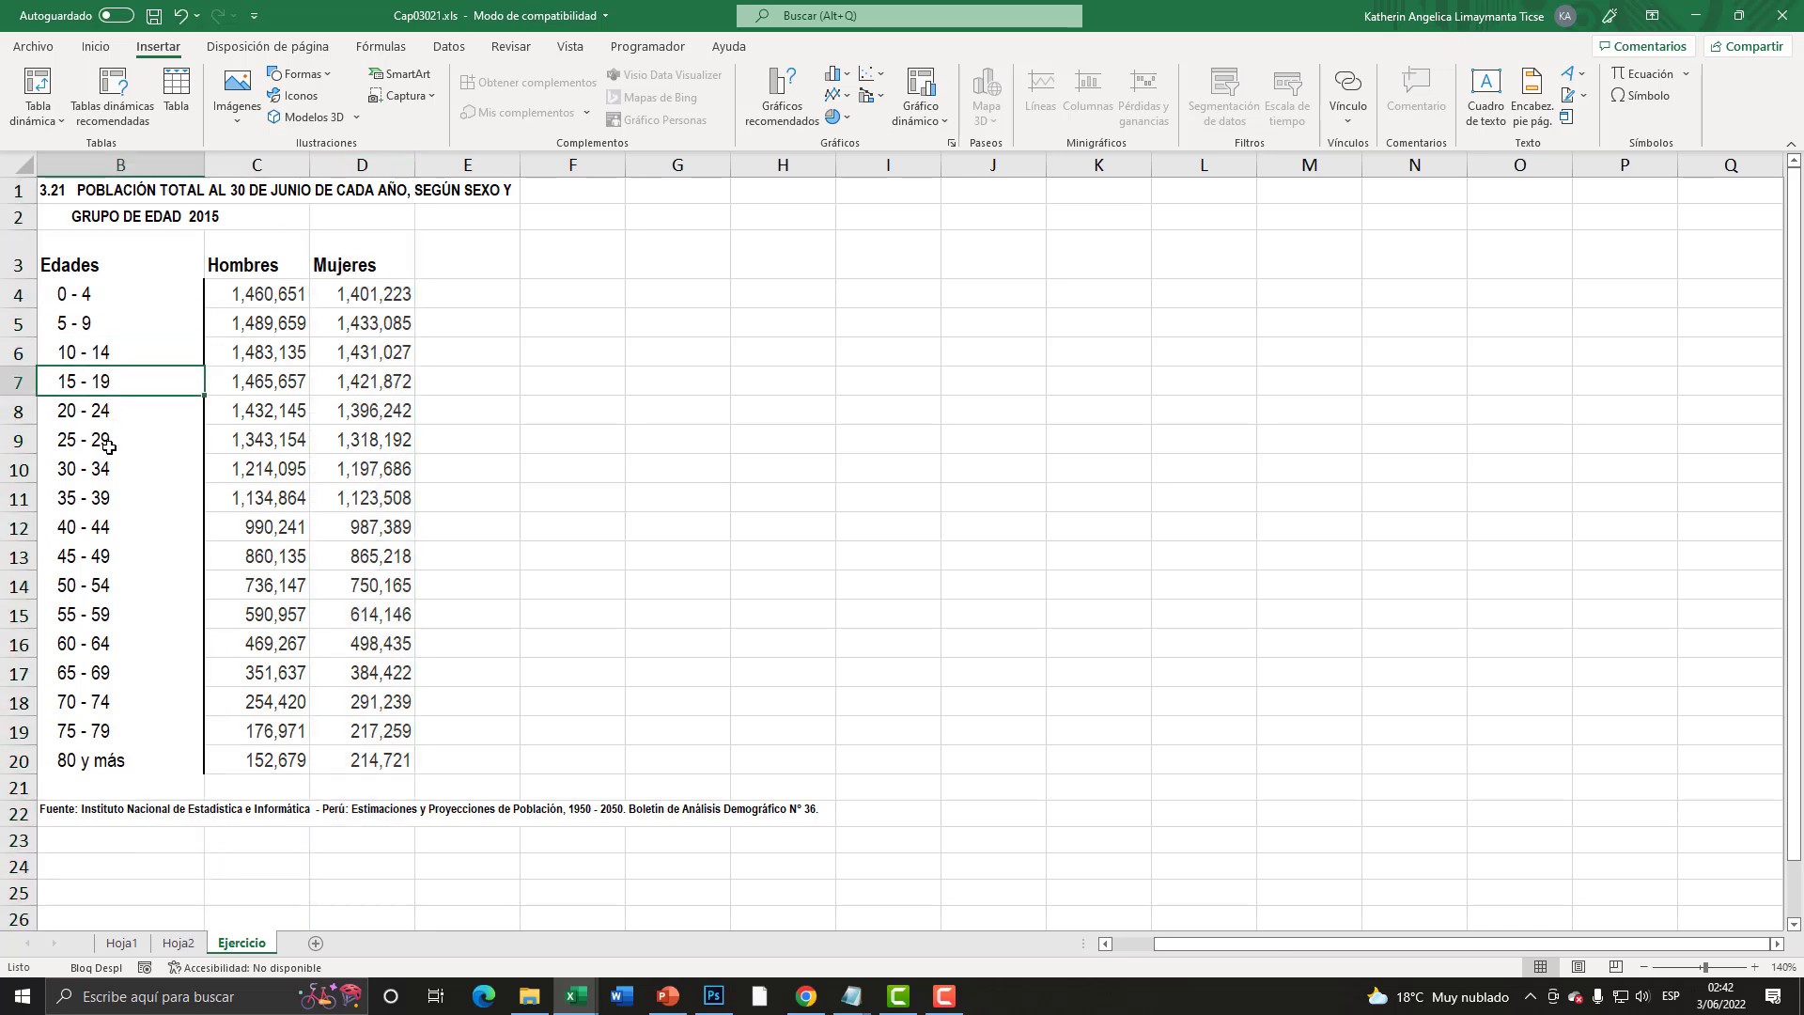
left_click(109, 445)
left_click(103, 526)
left_click(104, 644)
left_click(108, 702)
left_click(111, 731)
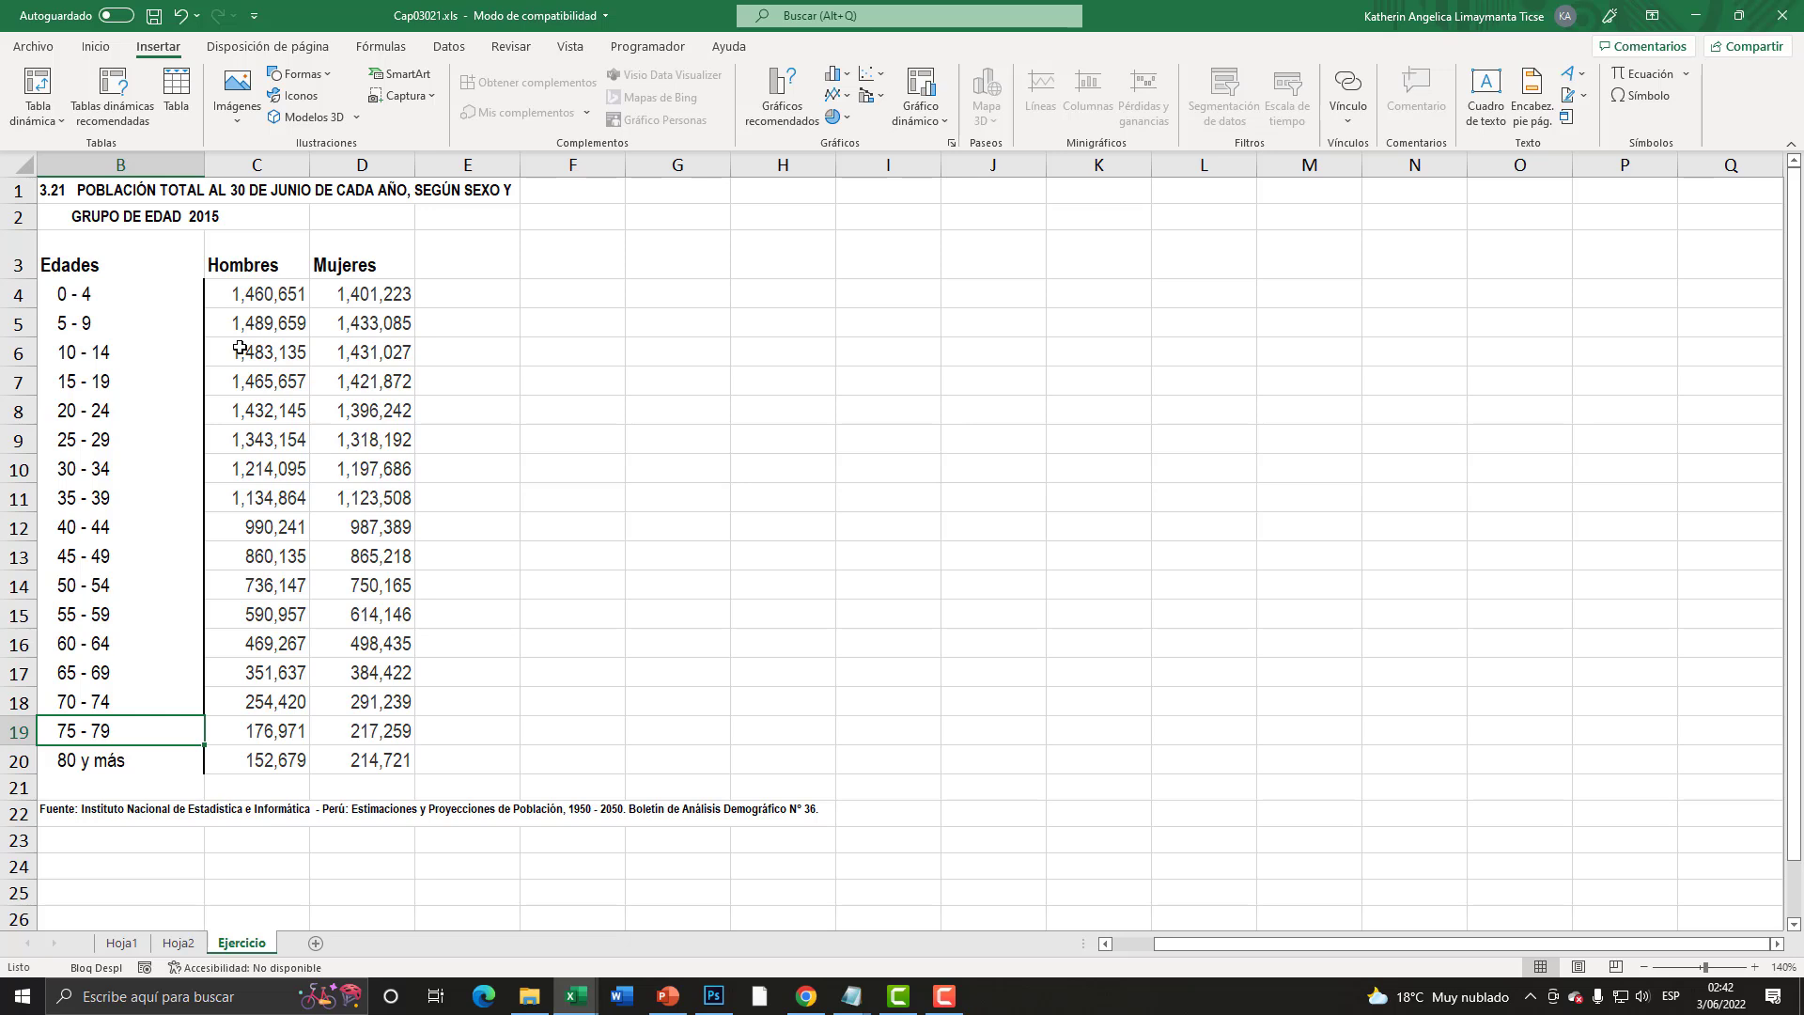
left_click_drag(249, 267, 283, 759)
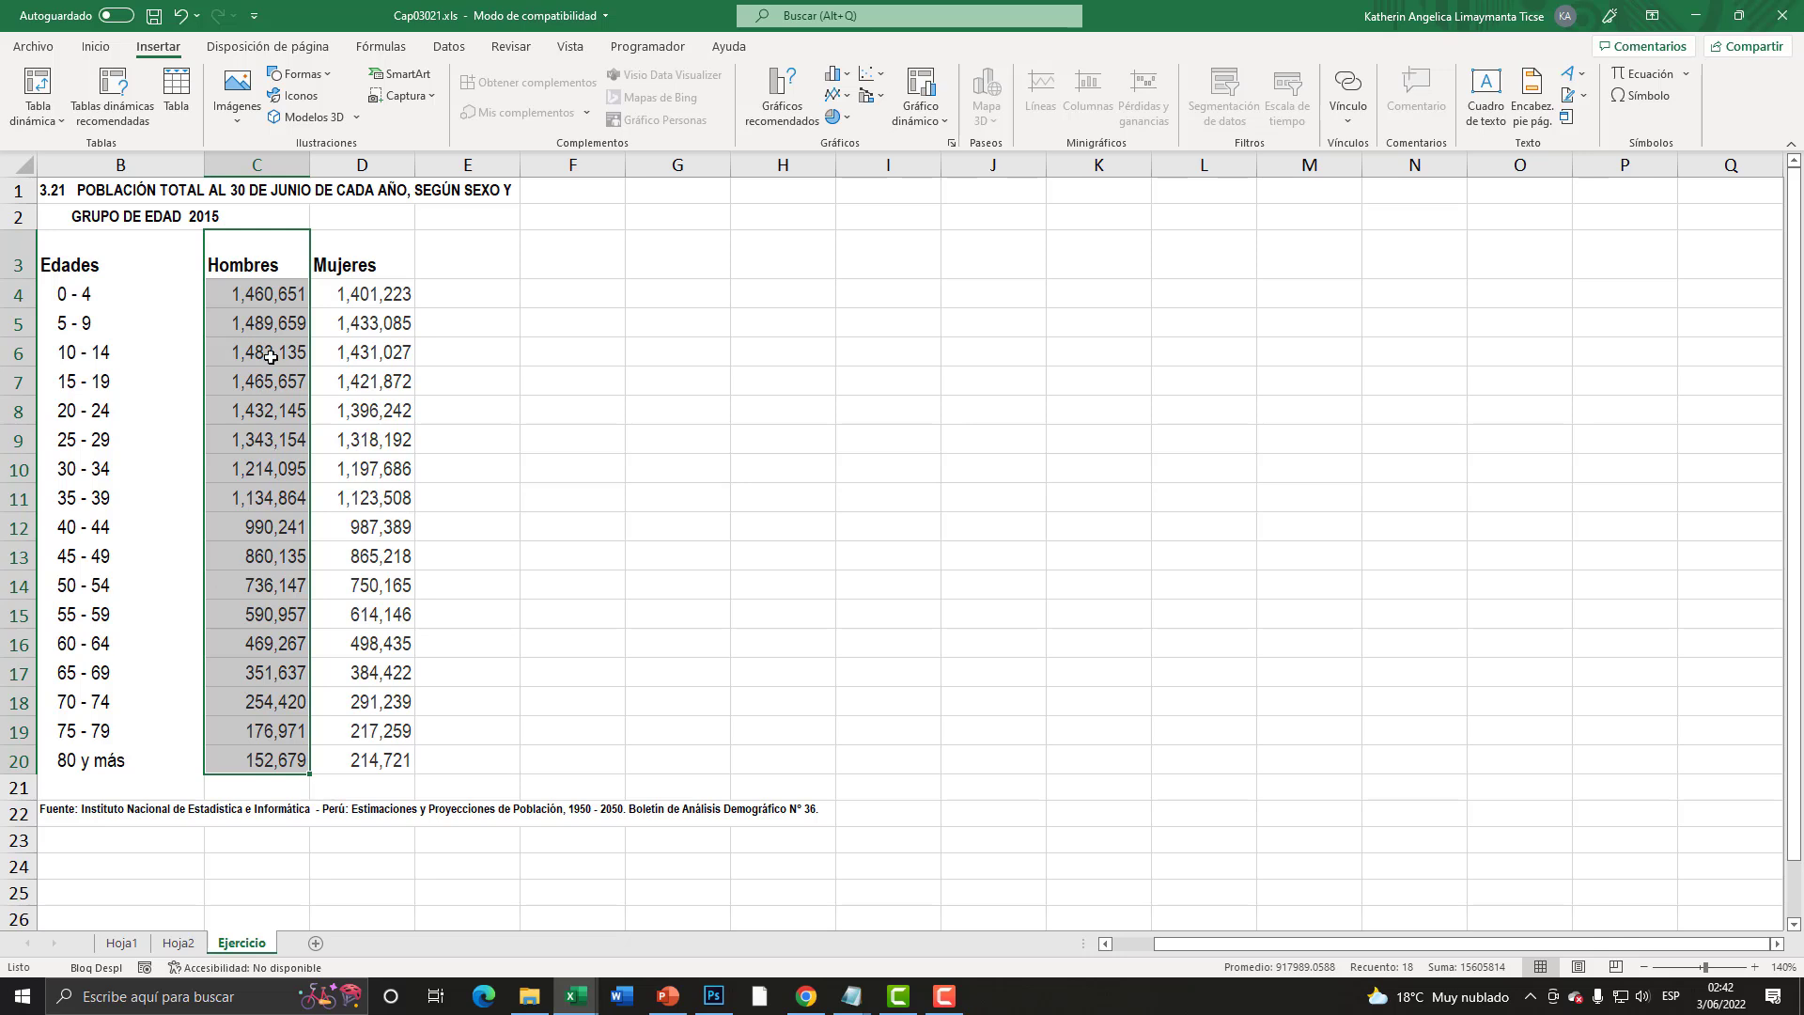
left_click_drag(273, 297, 297, 761)
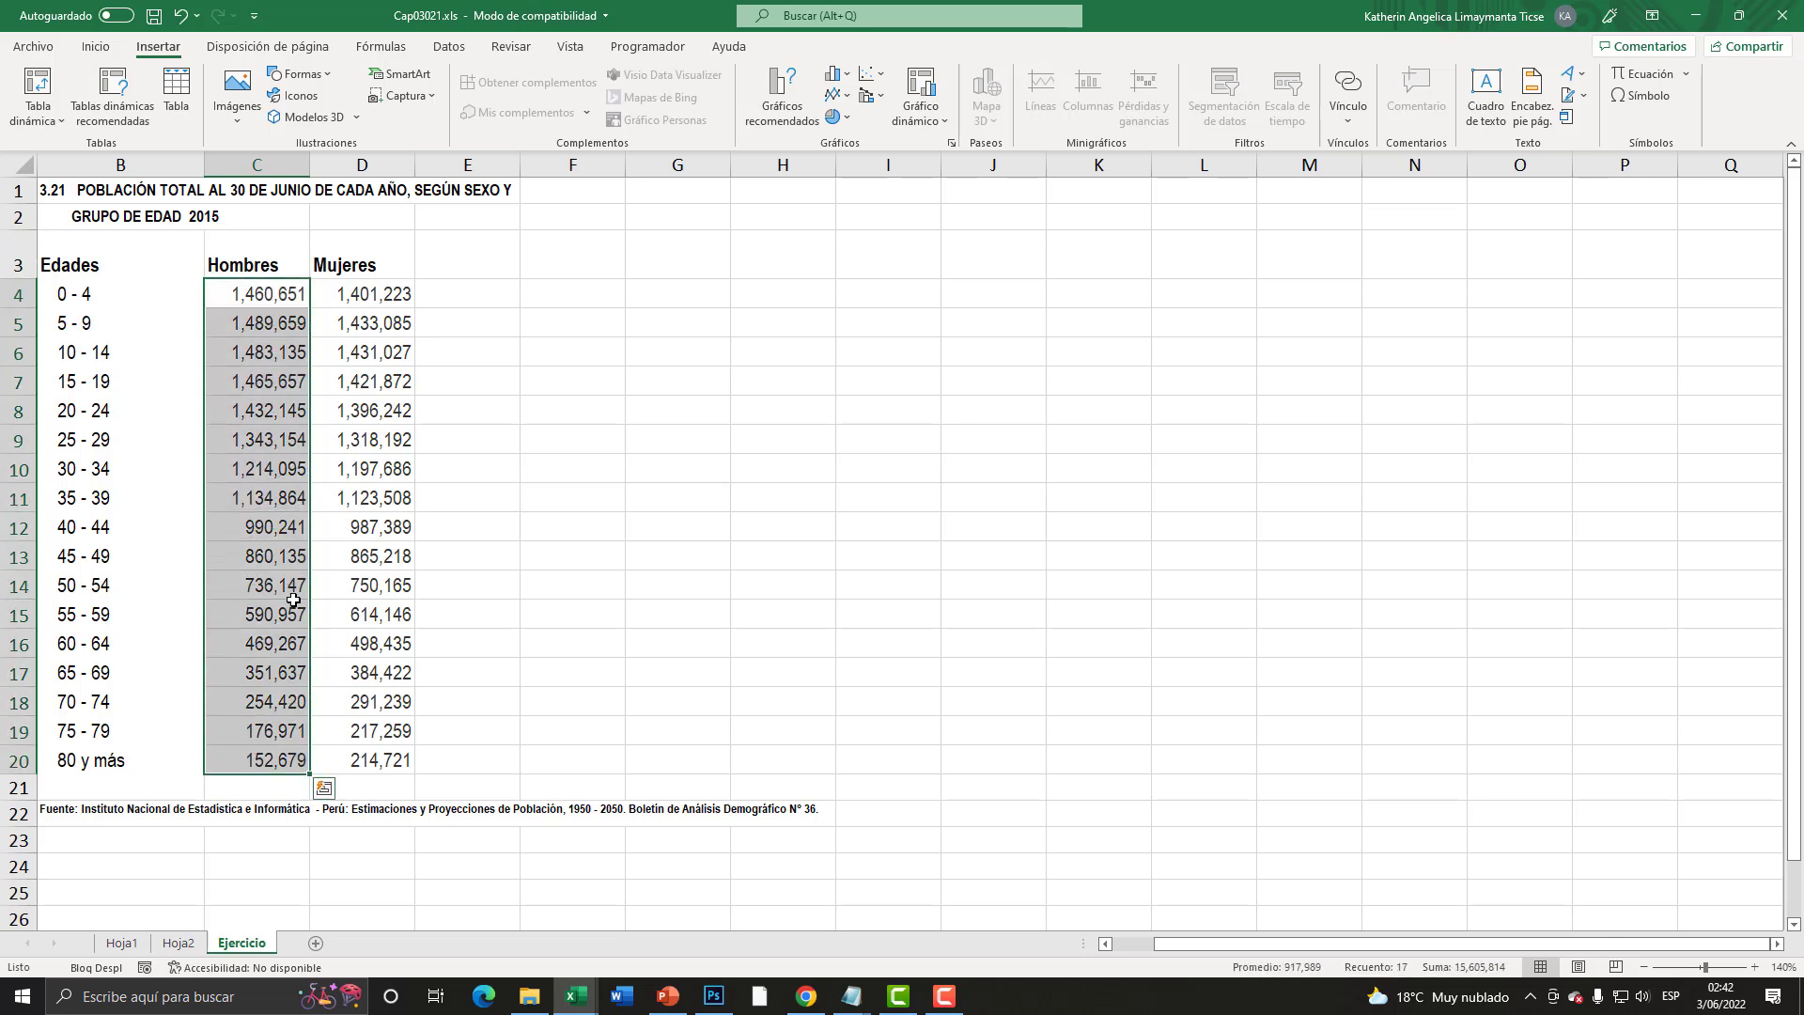
left_click(362, 440)
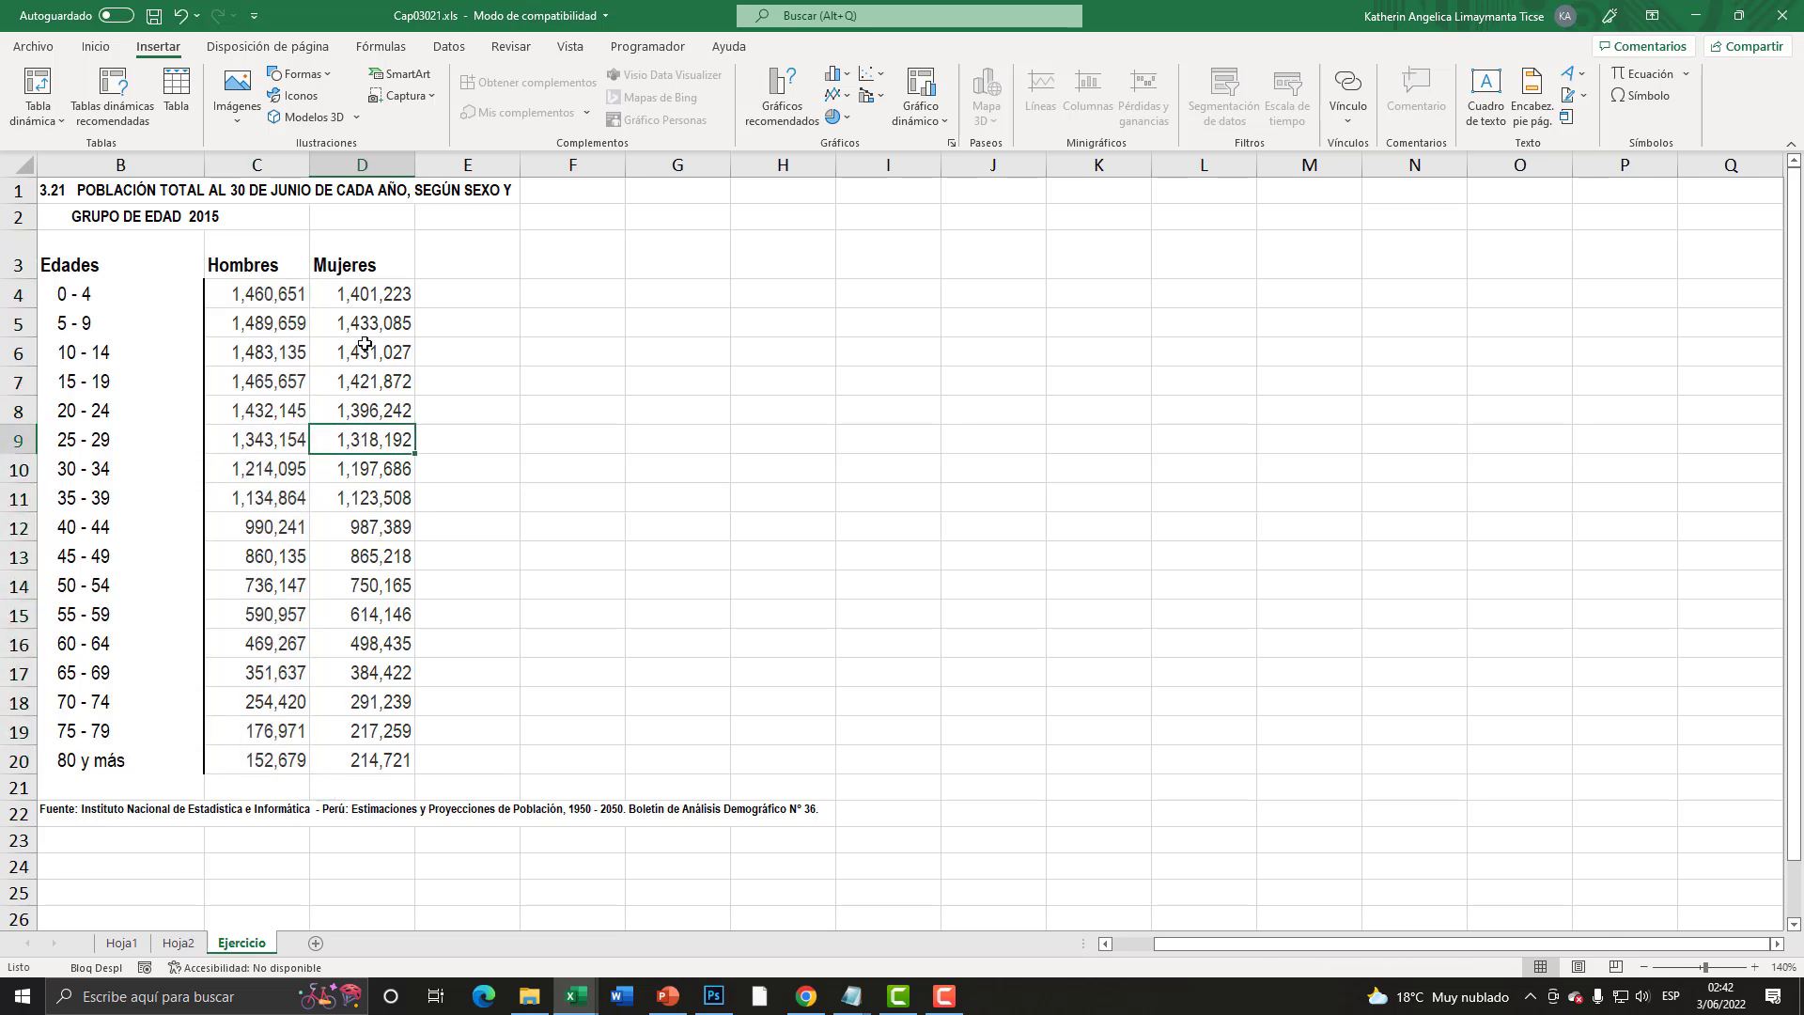
left_click(326, 166)
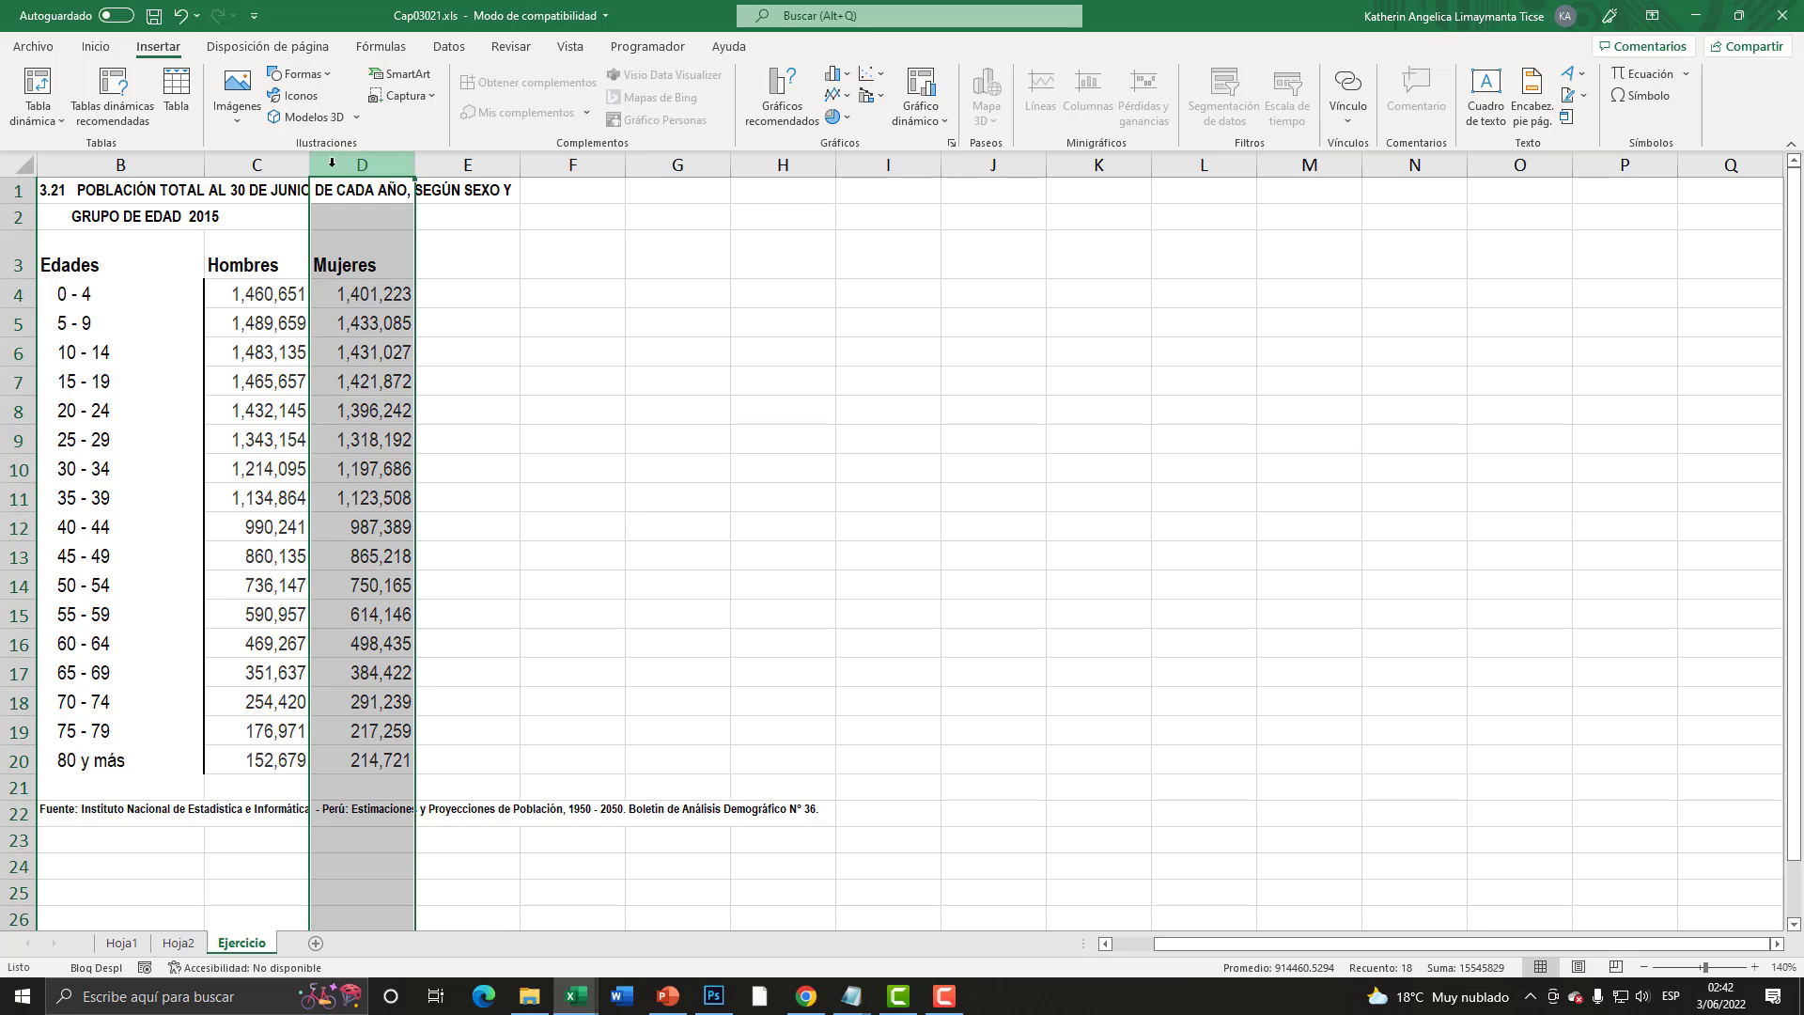
- Insert a new column D before Mujeres and enter a formula negating C4 in D4
right_click(338, 158)
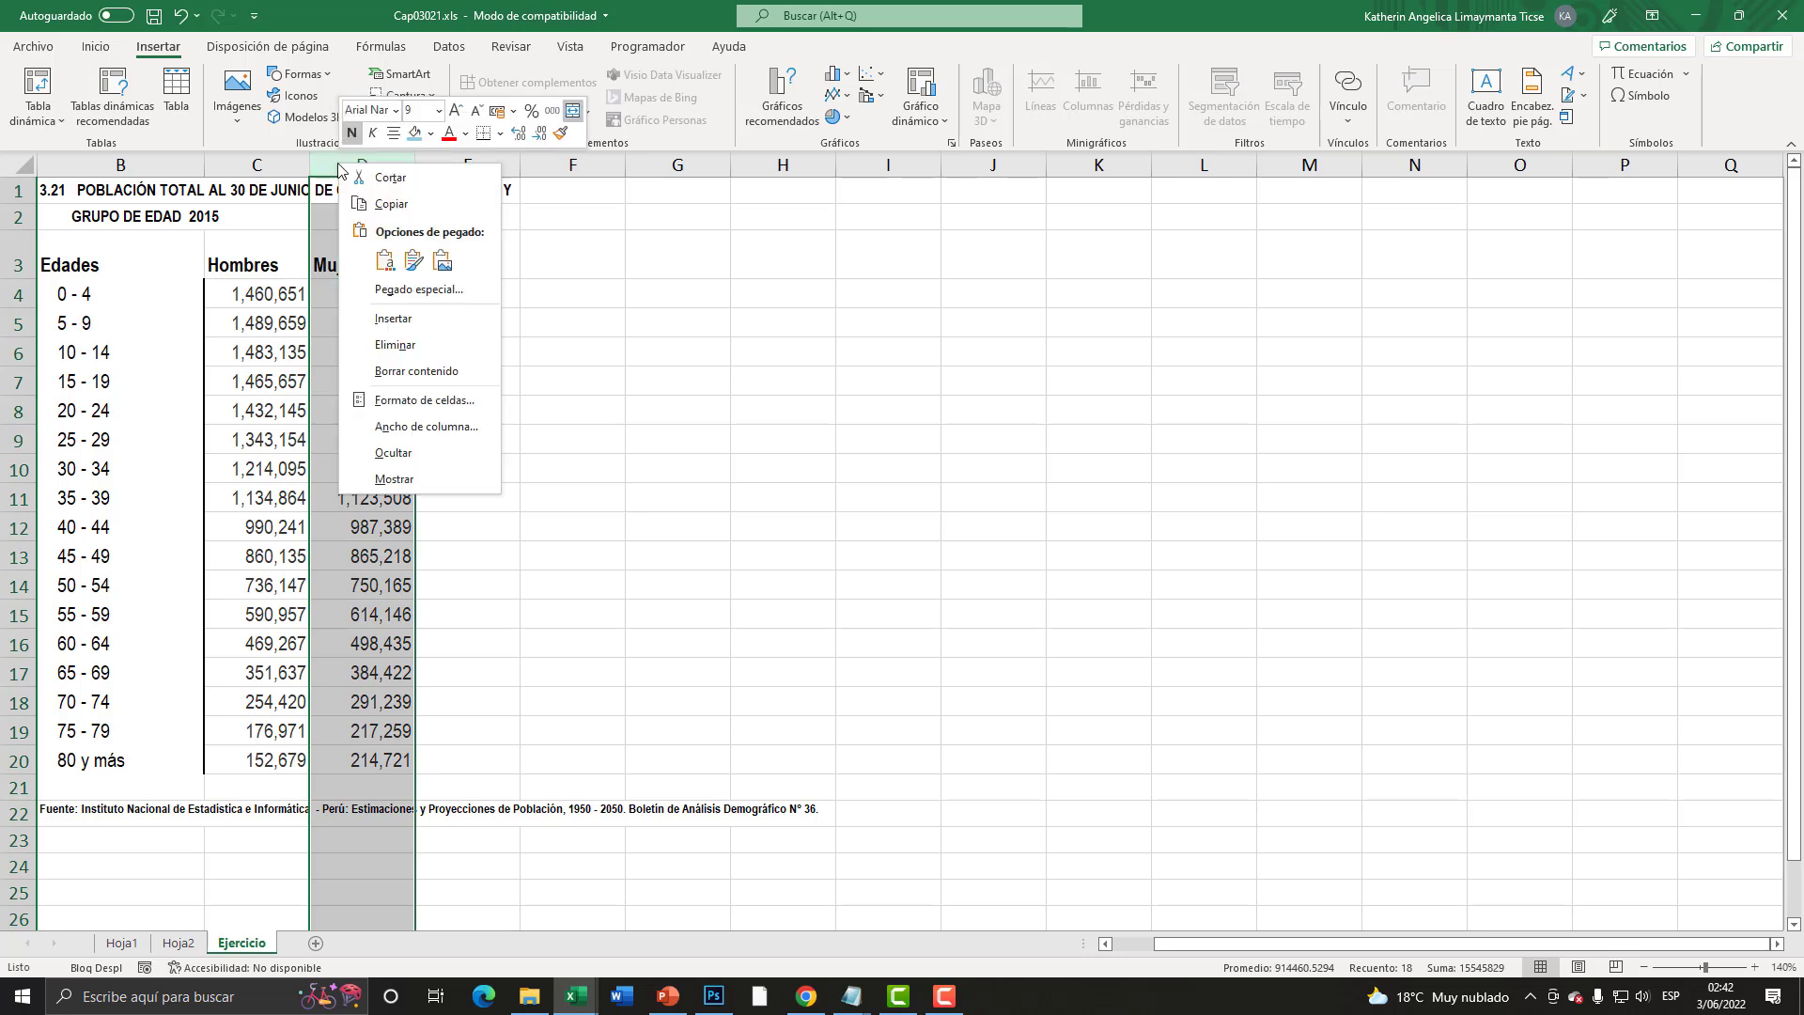
left_click(393, 319)
left_click(337, 300)
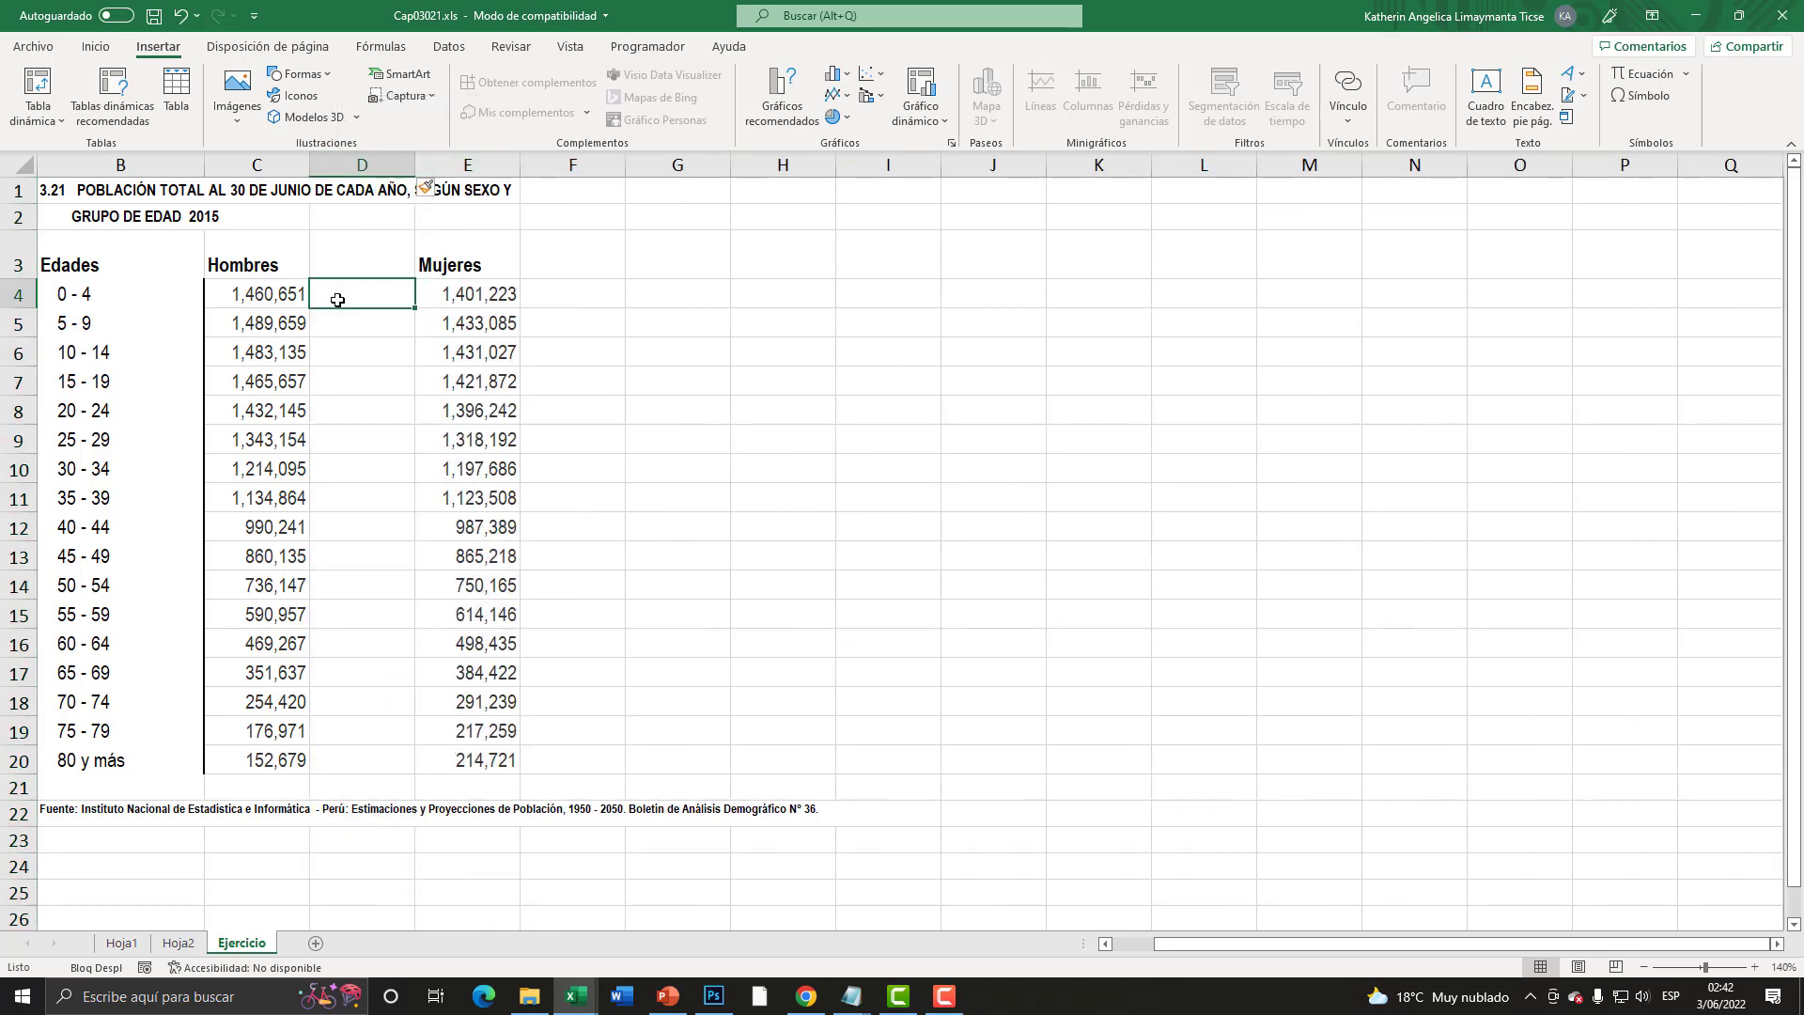
type("=")
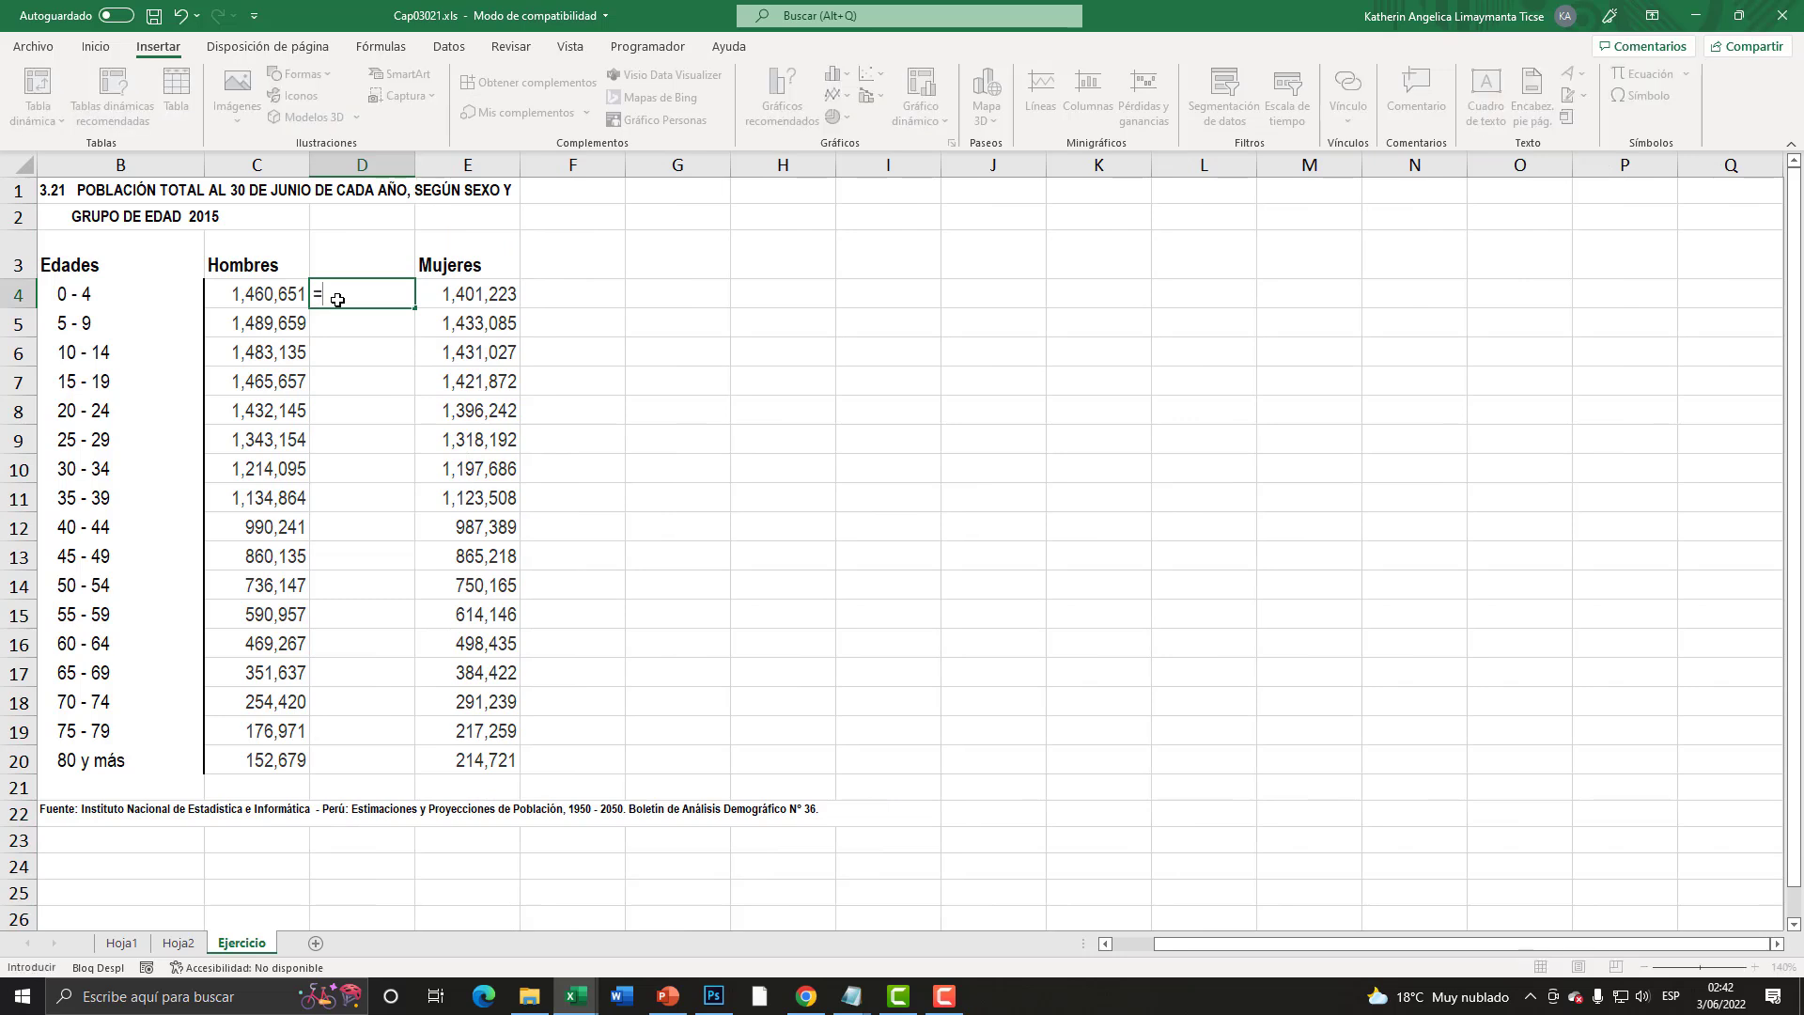
left_click(287, 298)
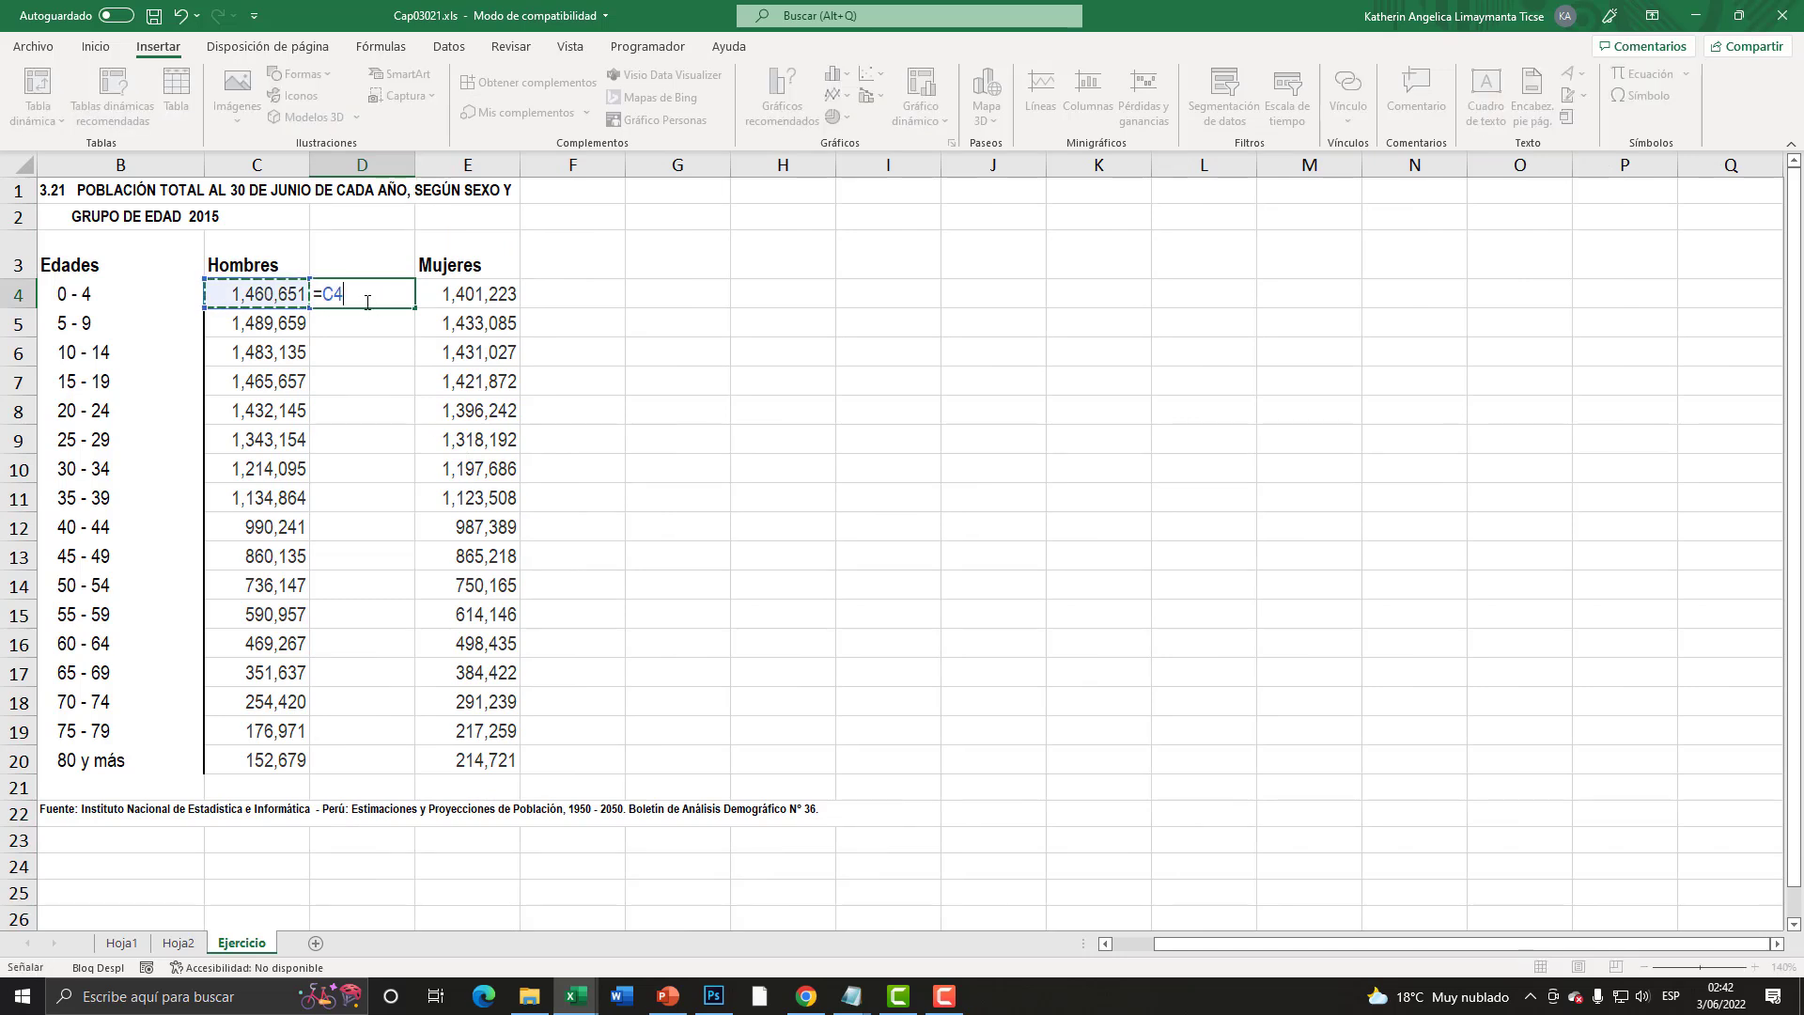
type("*")
key("Return")
- Fill the negating formula from D4 down to D20
left_click(404, 297)
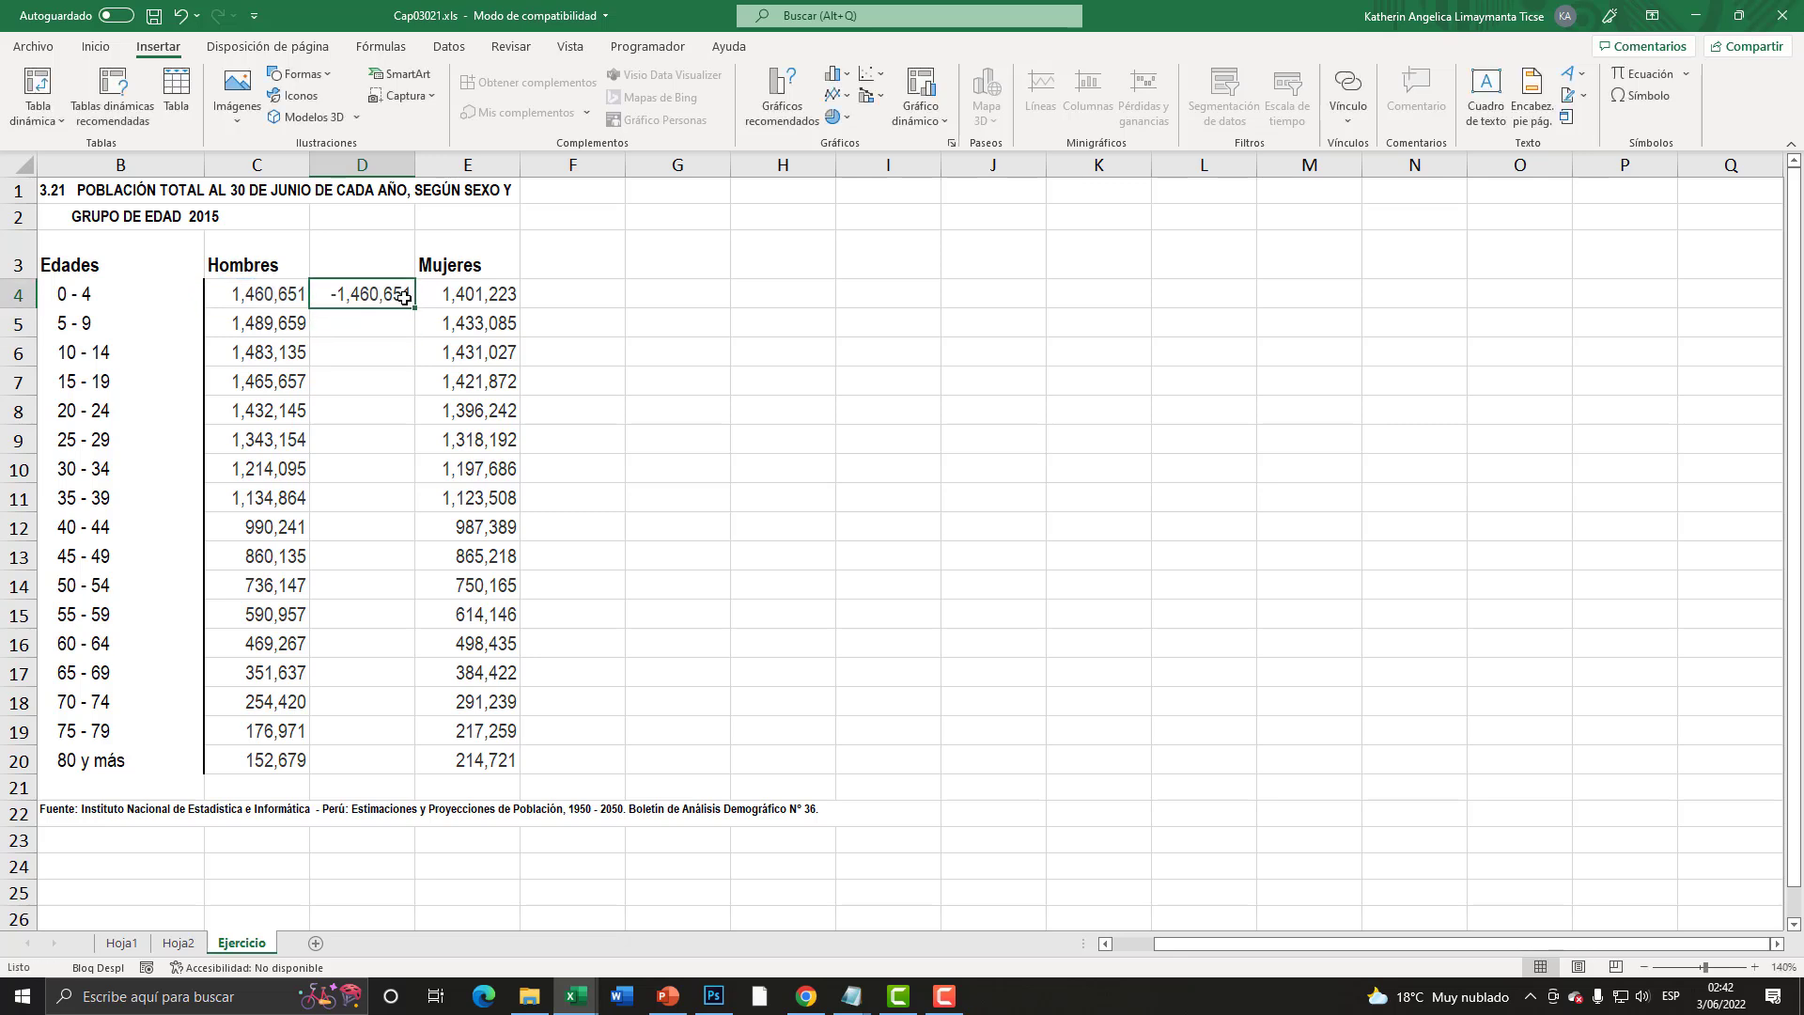
left_click_drag(417, 308, 387, 763)
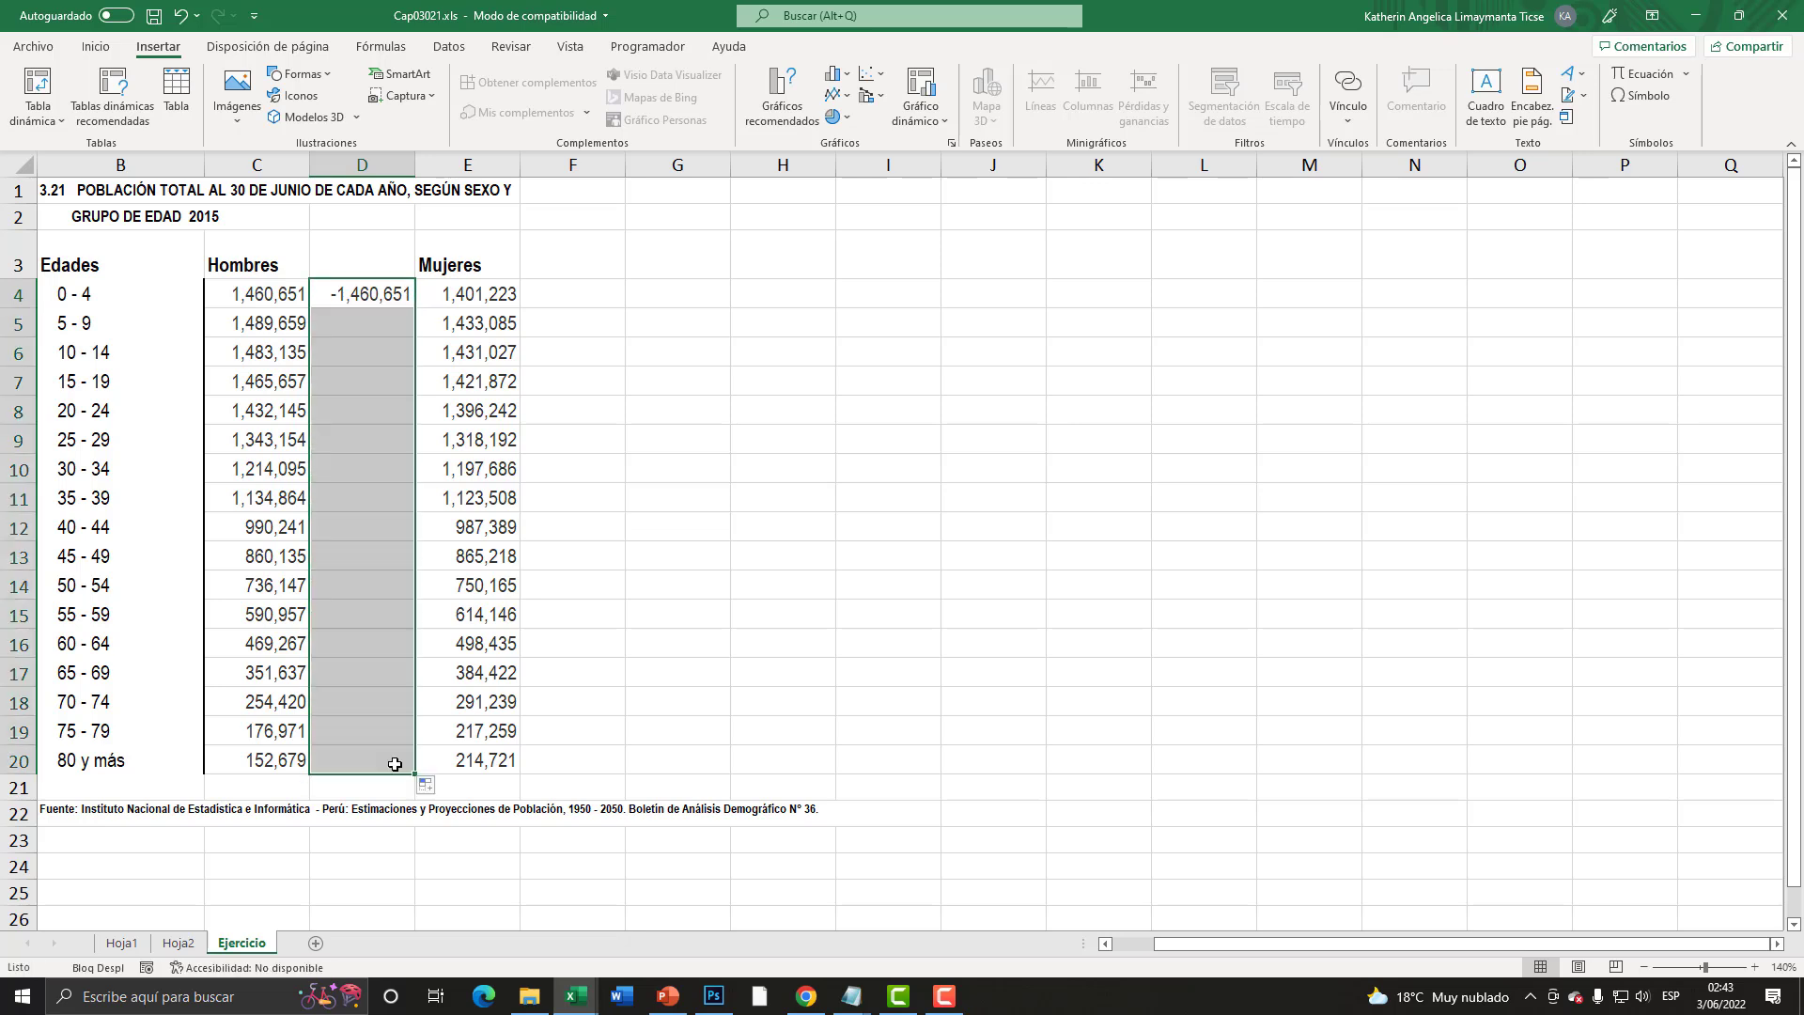
left_click(342, 575)
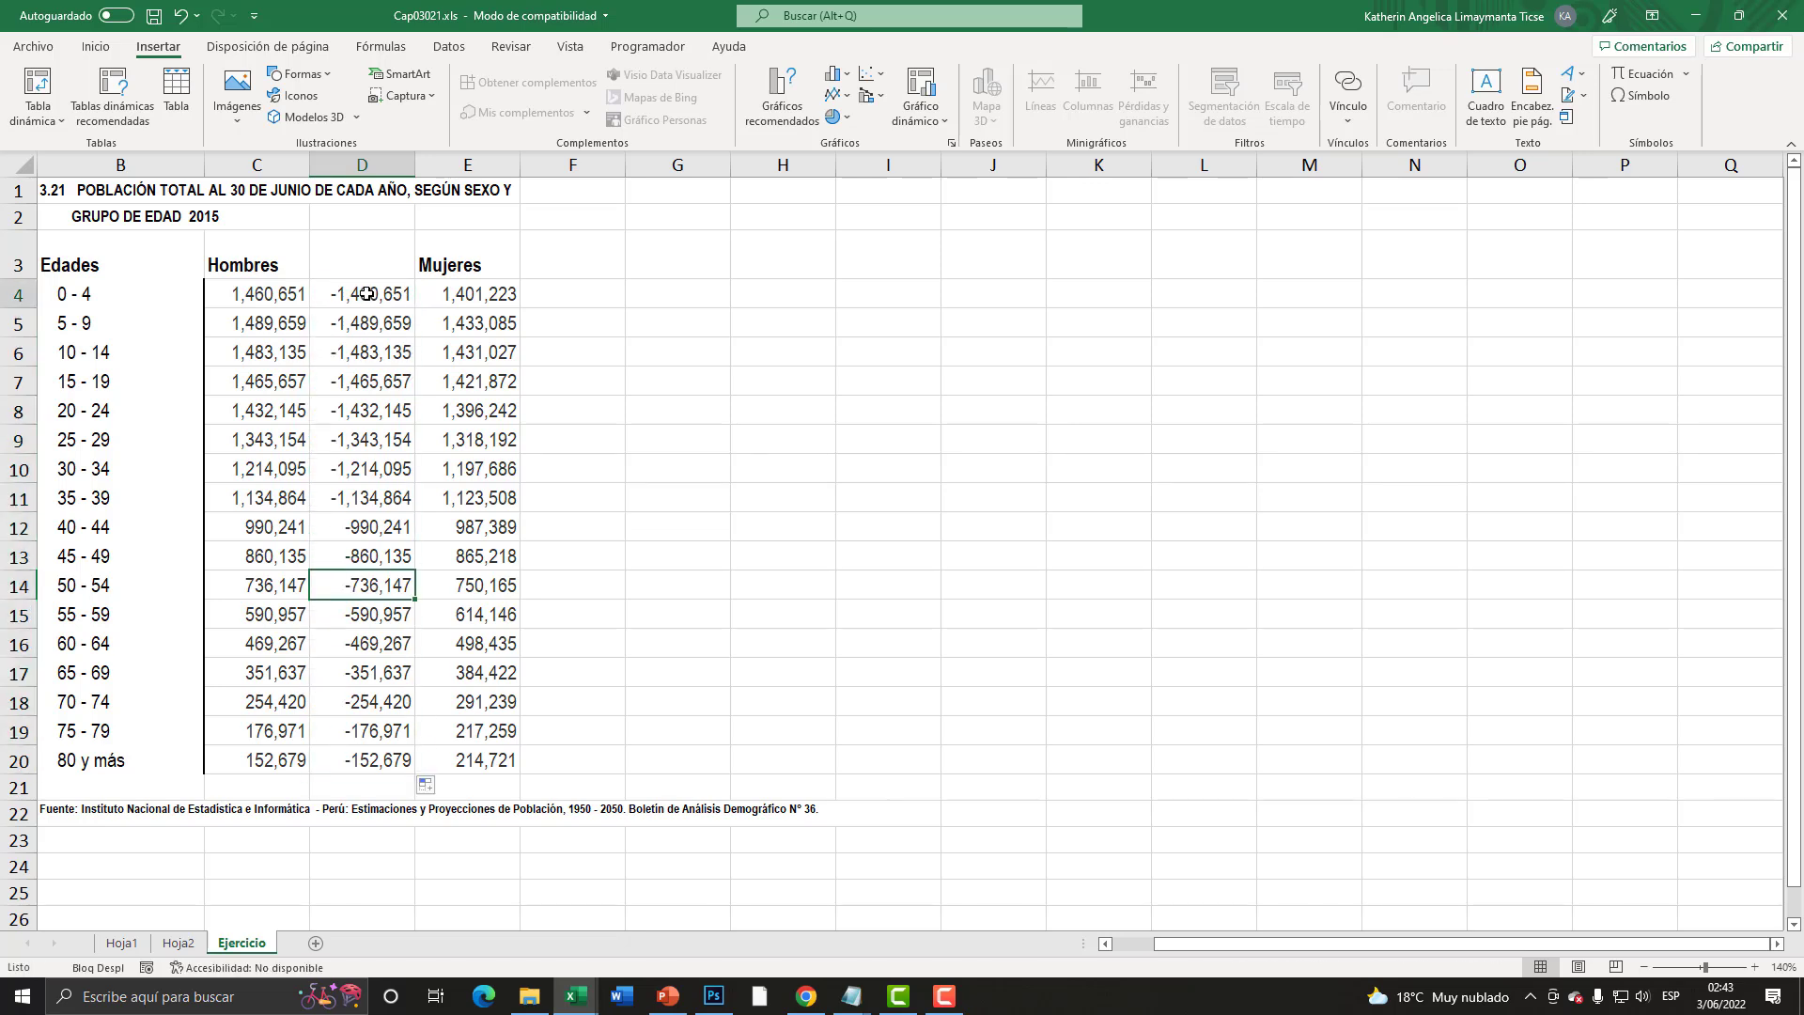
left_click_drag(390, 294, 381, 756)
left_click(385, 578)
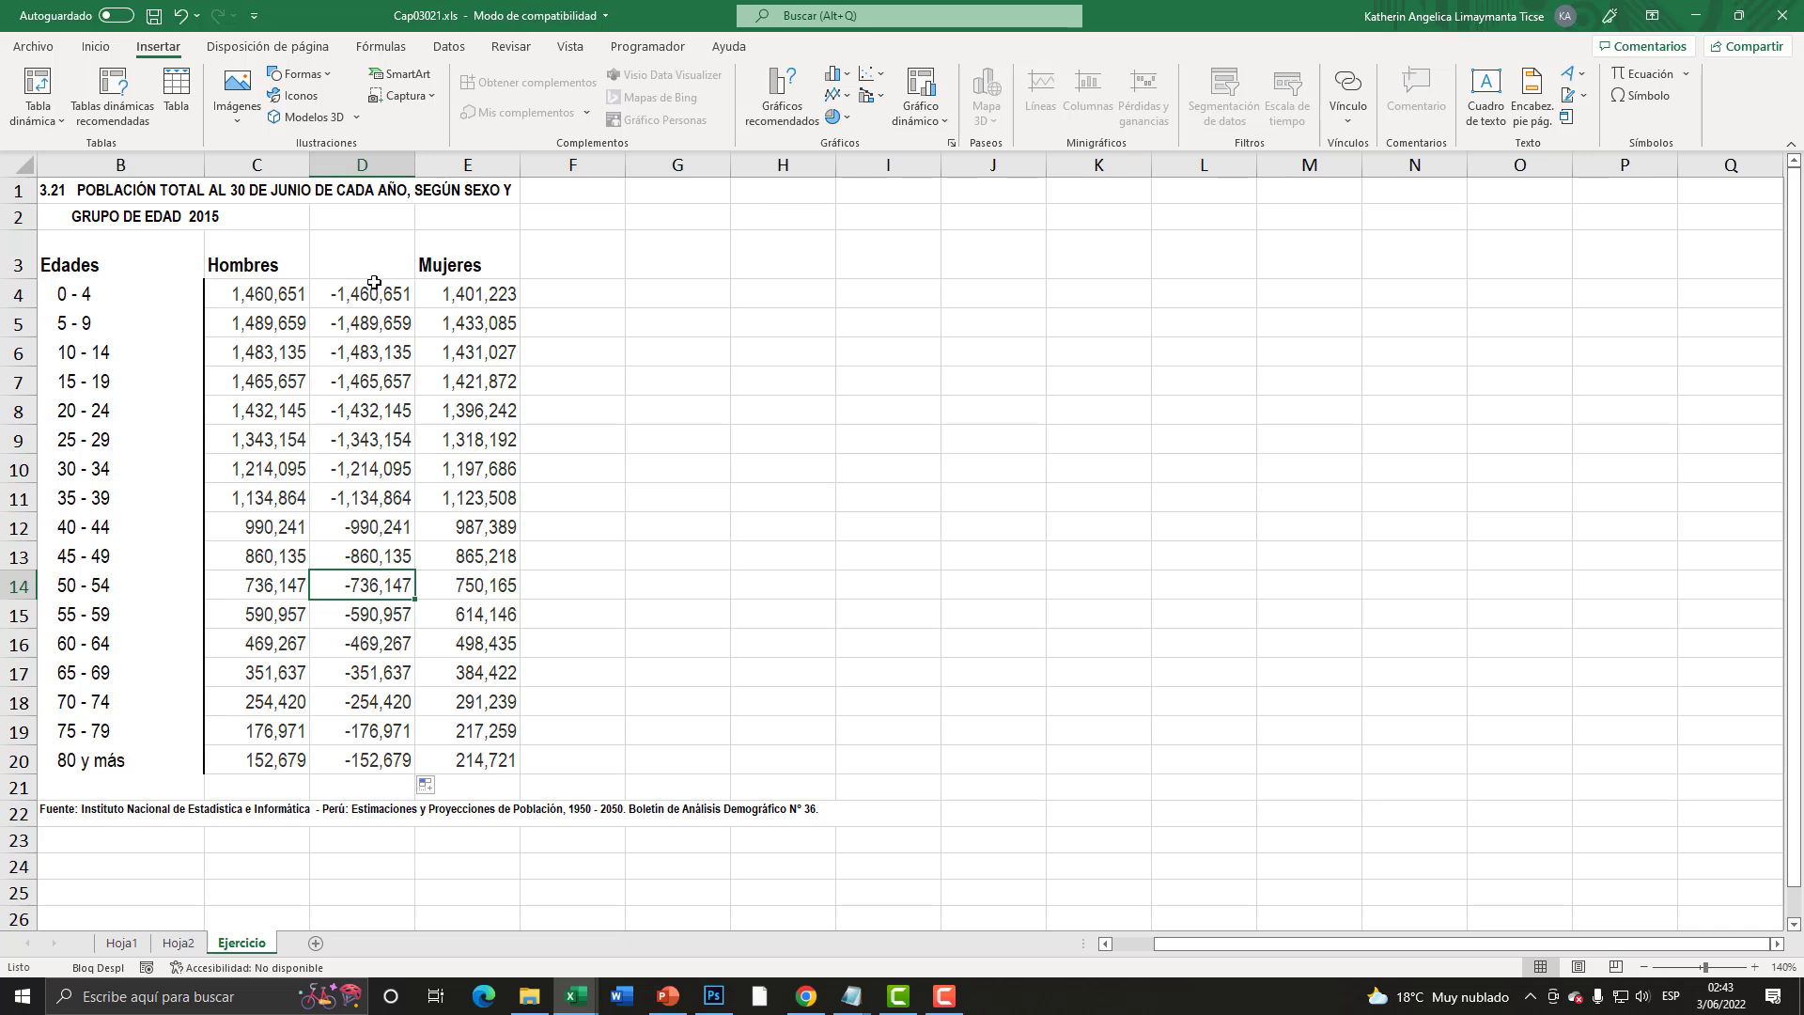
- Insert a 2D clustered bar chart from the range D4:E20
left_click_drag(360, 292, 471, 751)
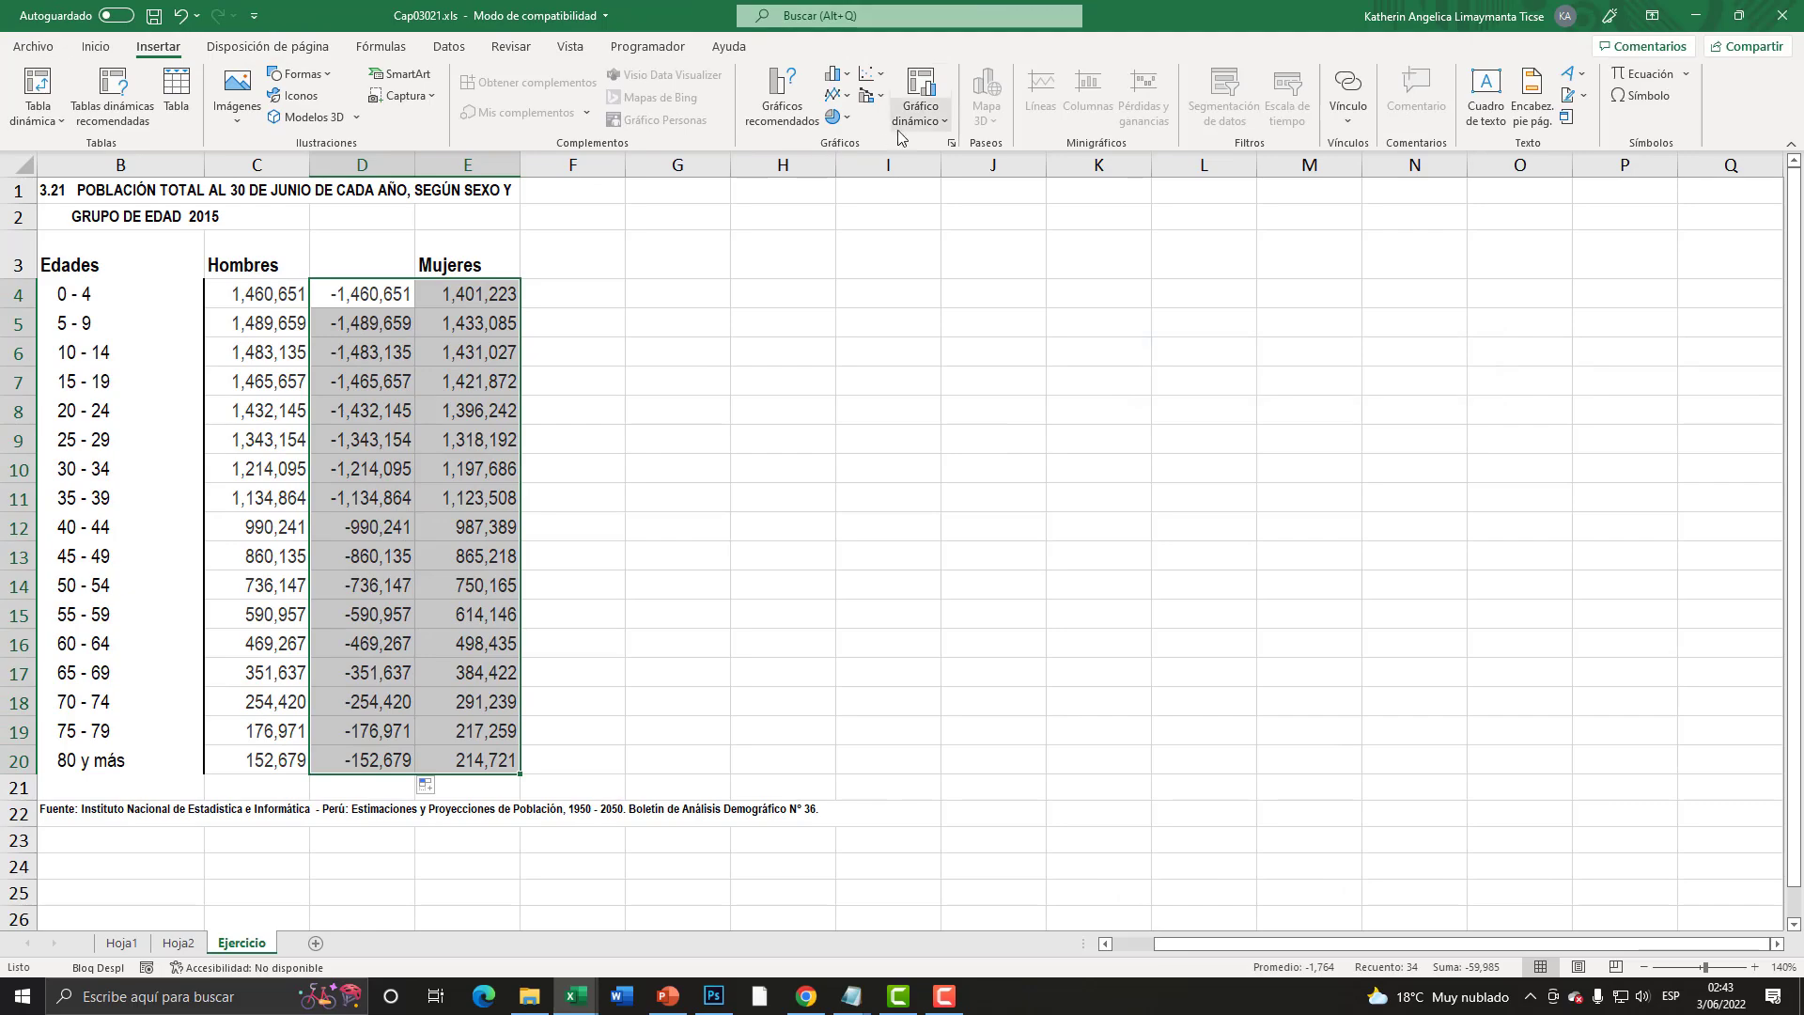
key("super+plus")
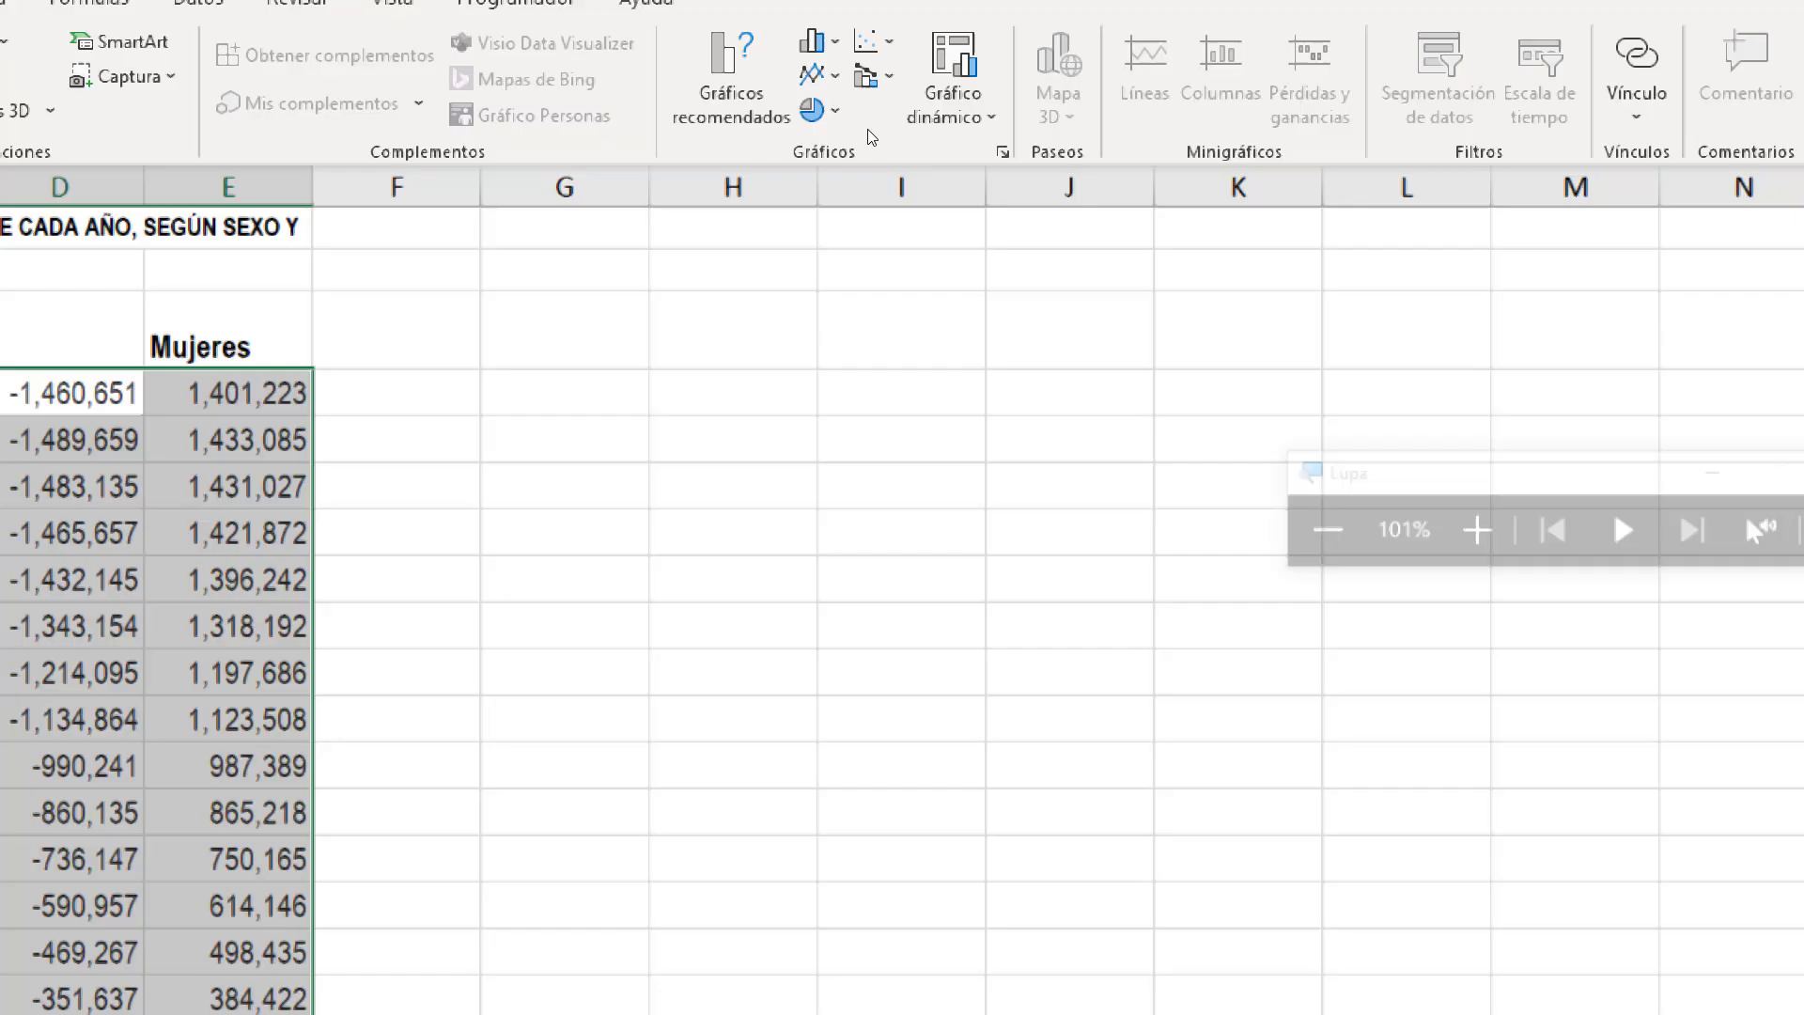
left_click(839, 79)
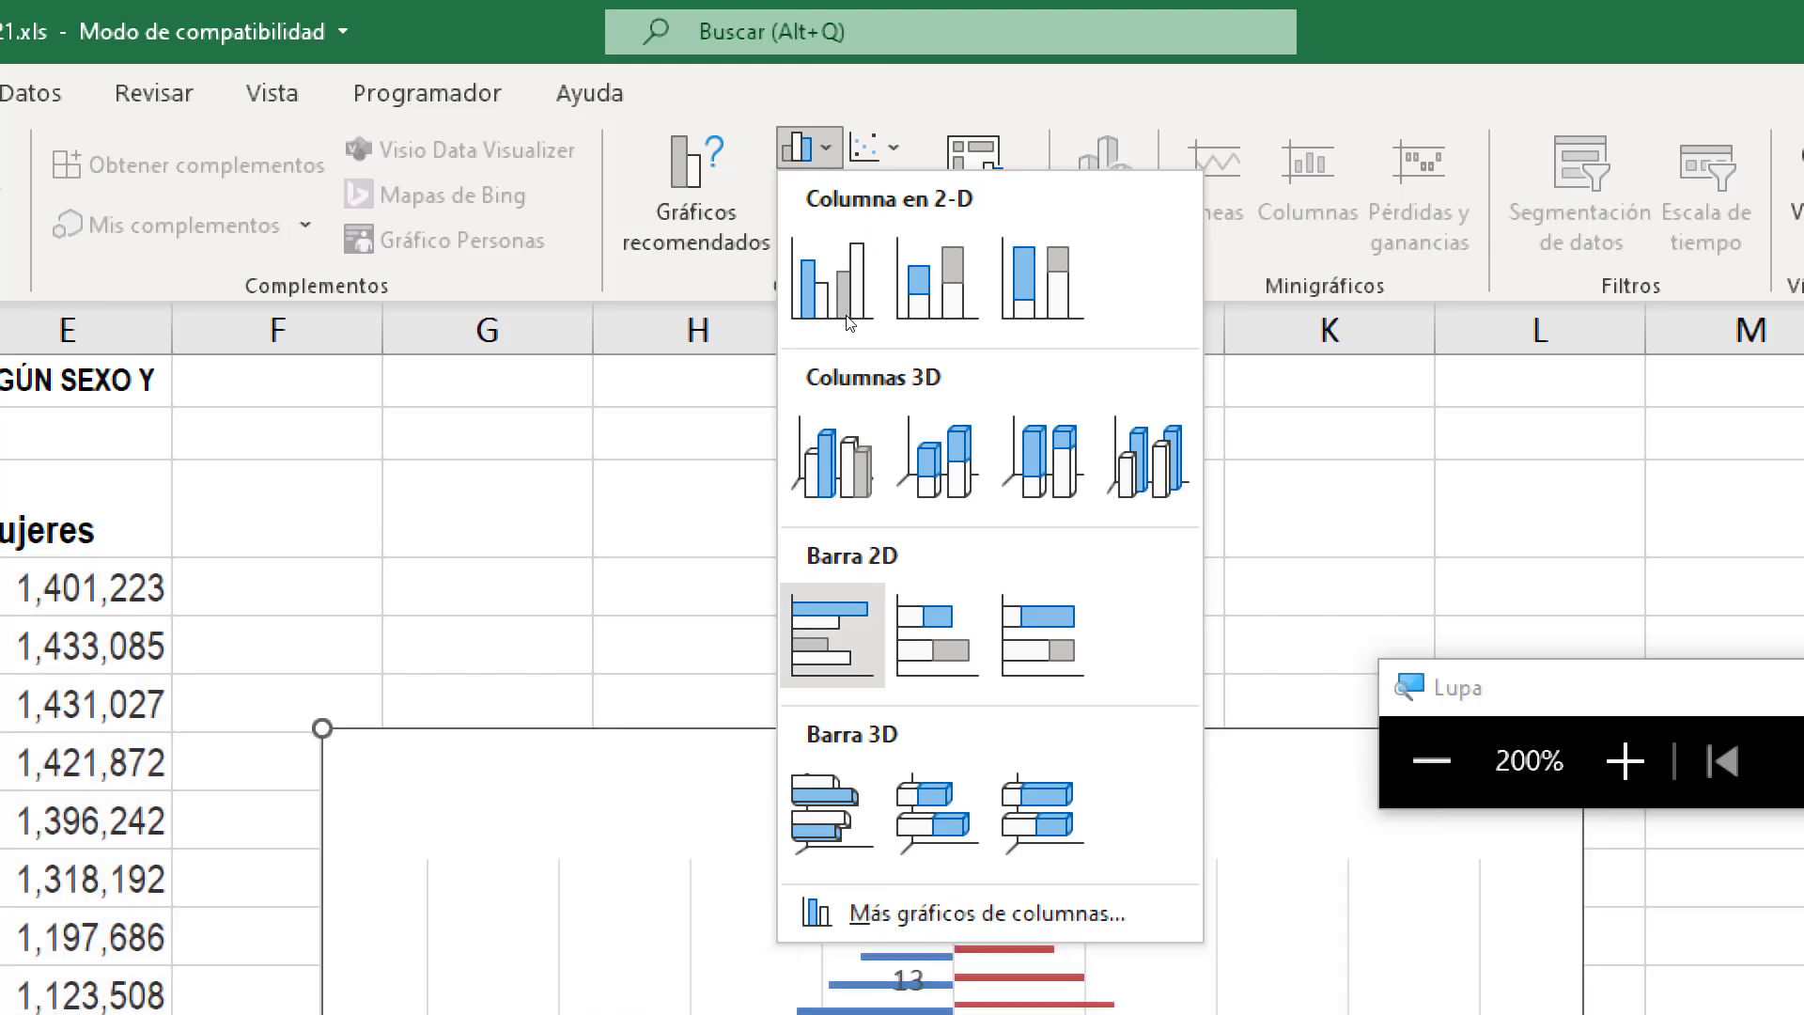
key("super+Escape")
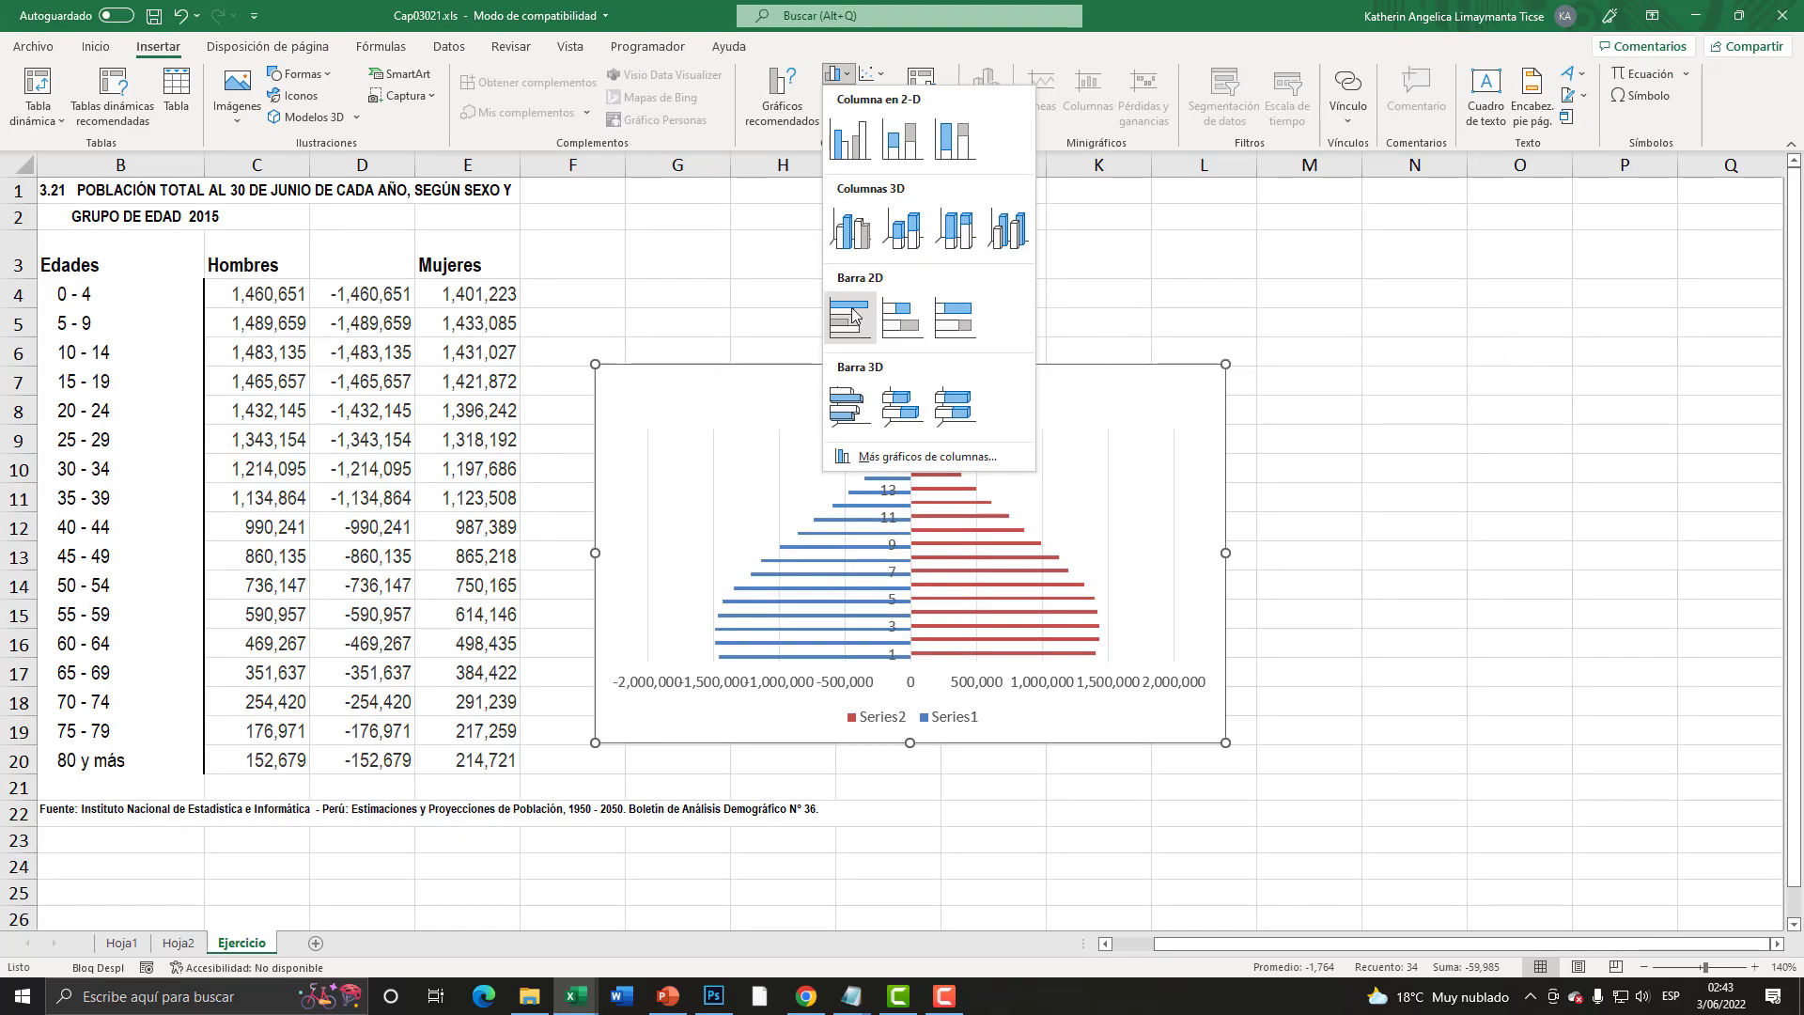
key("super+plus")
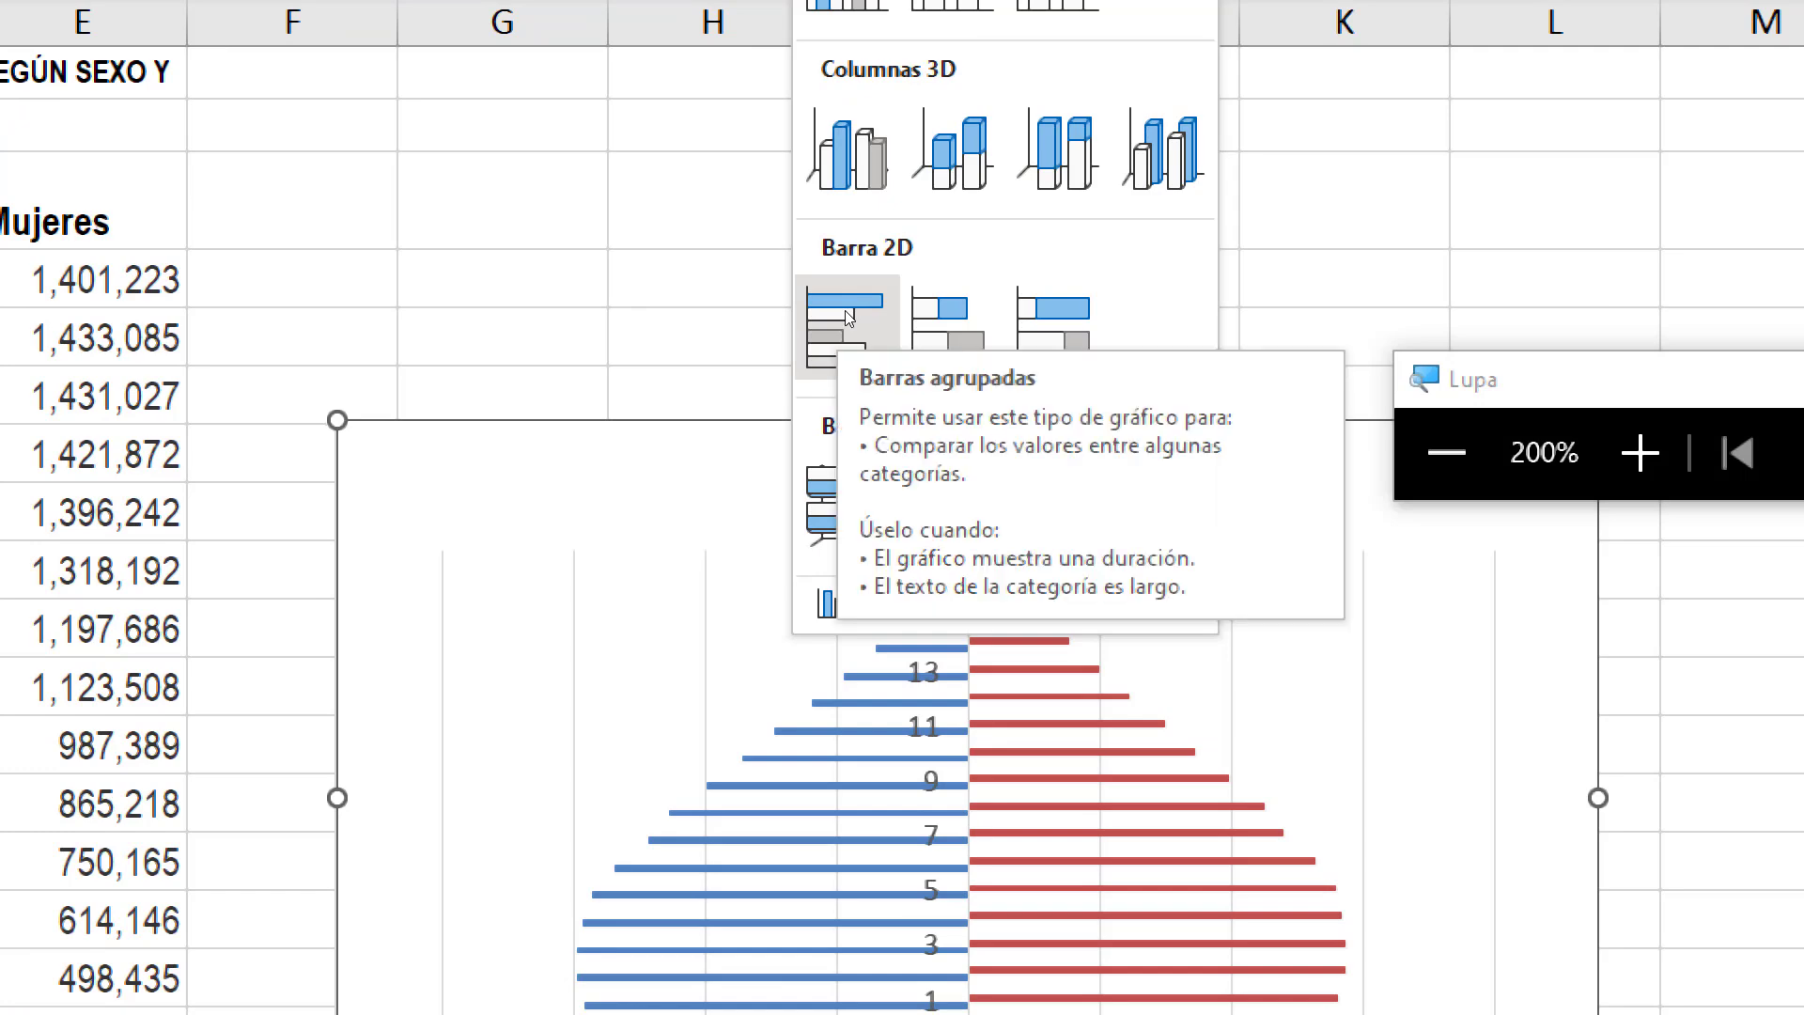
left_click(844, 310)
key("super+Escape")
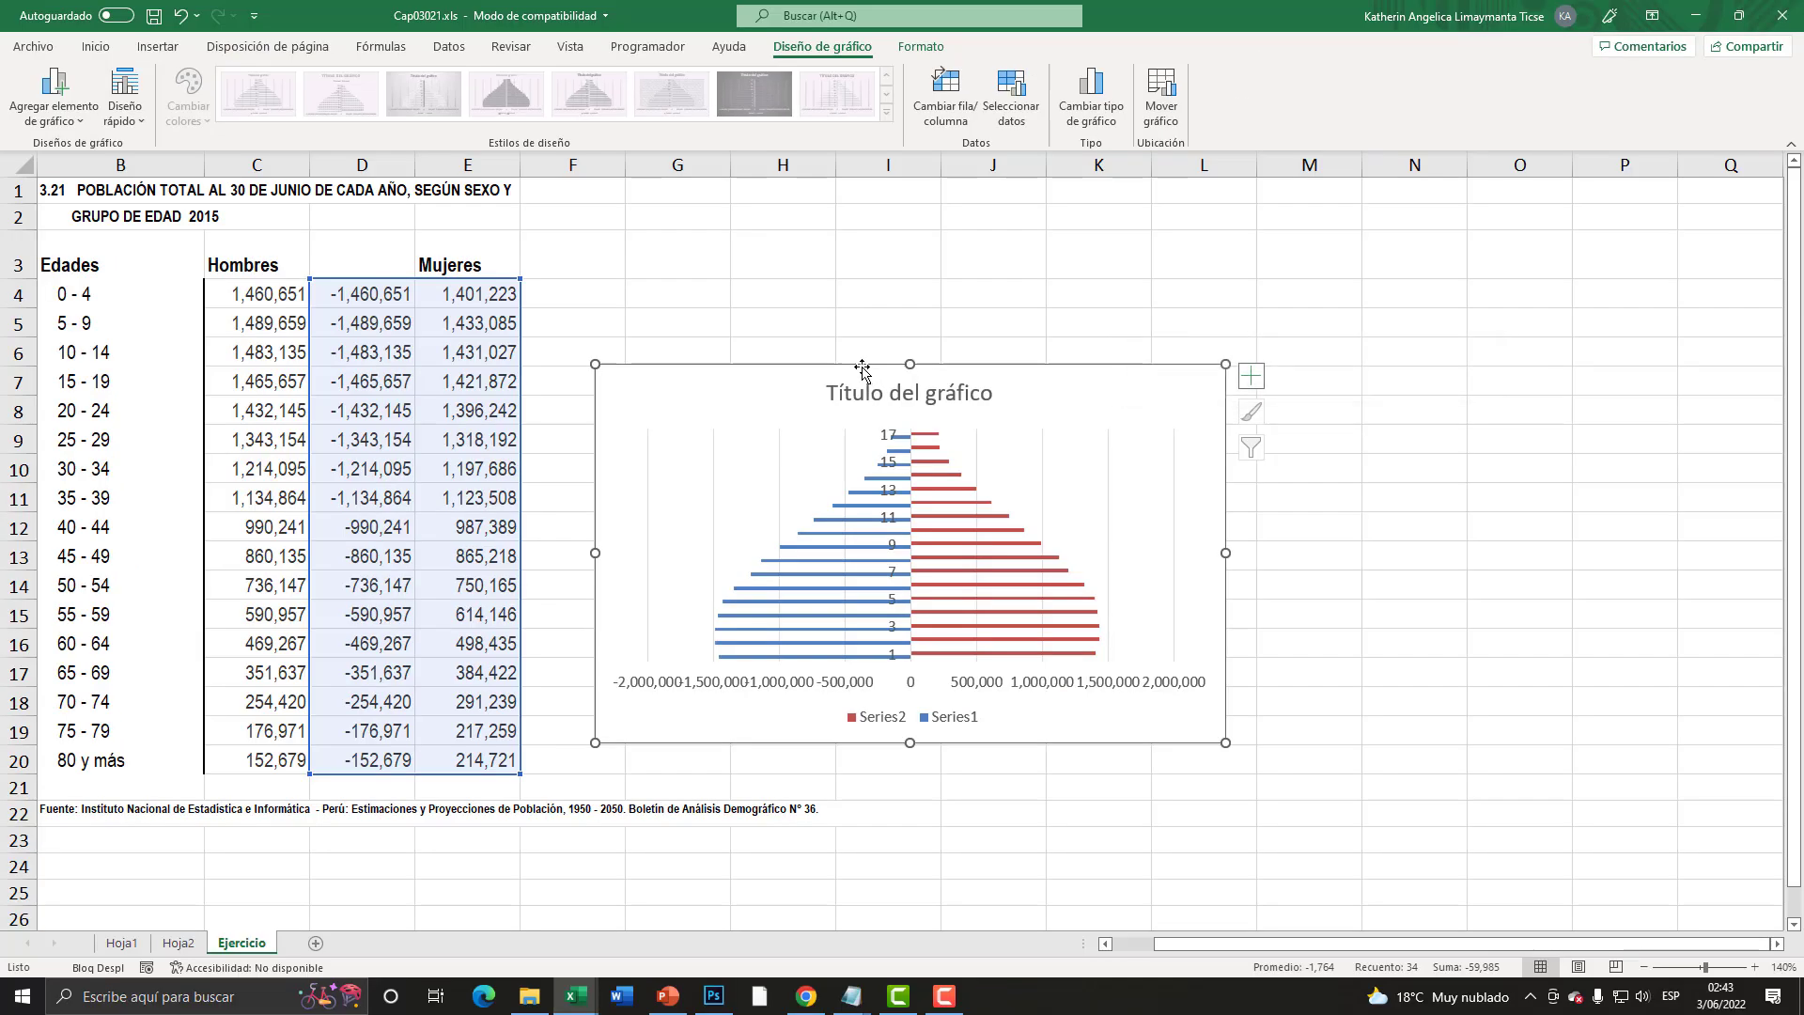
- Move and enlarge the chart beside the table, then select the heading text in B1
left_click_drag(863, 369, 834, 246)
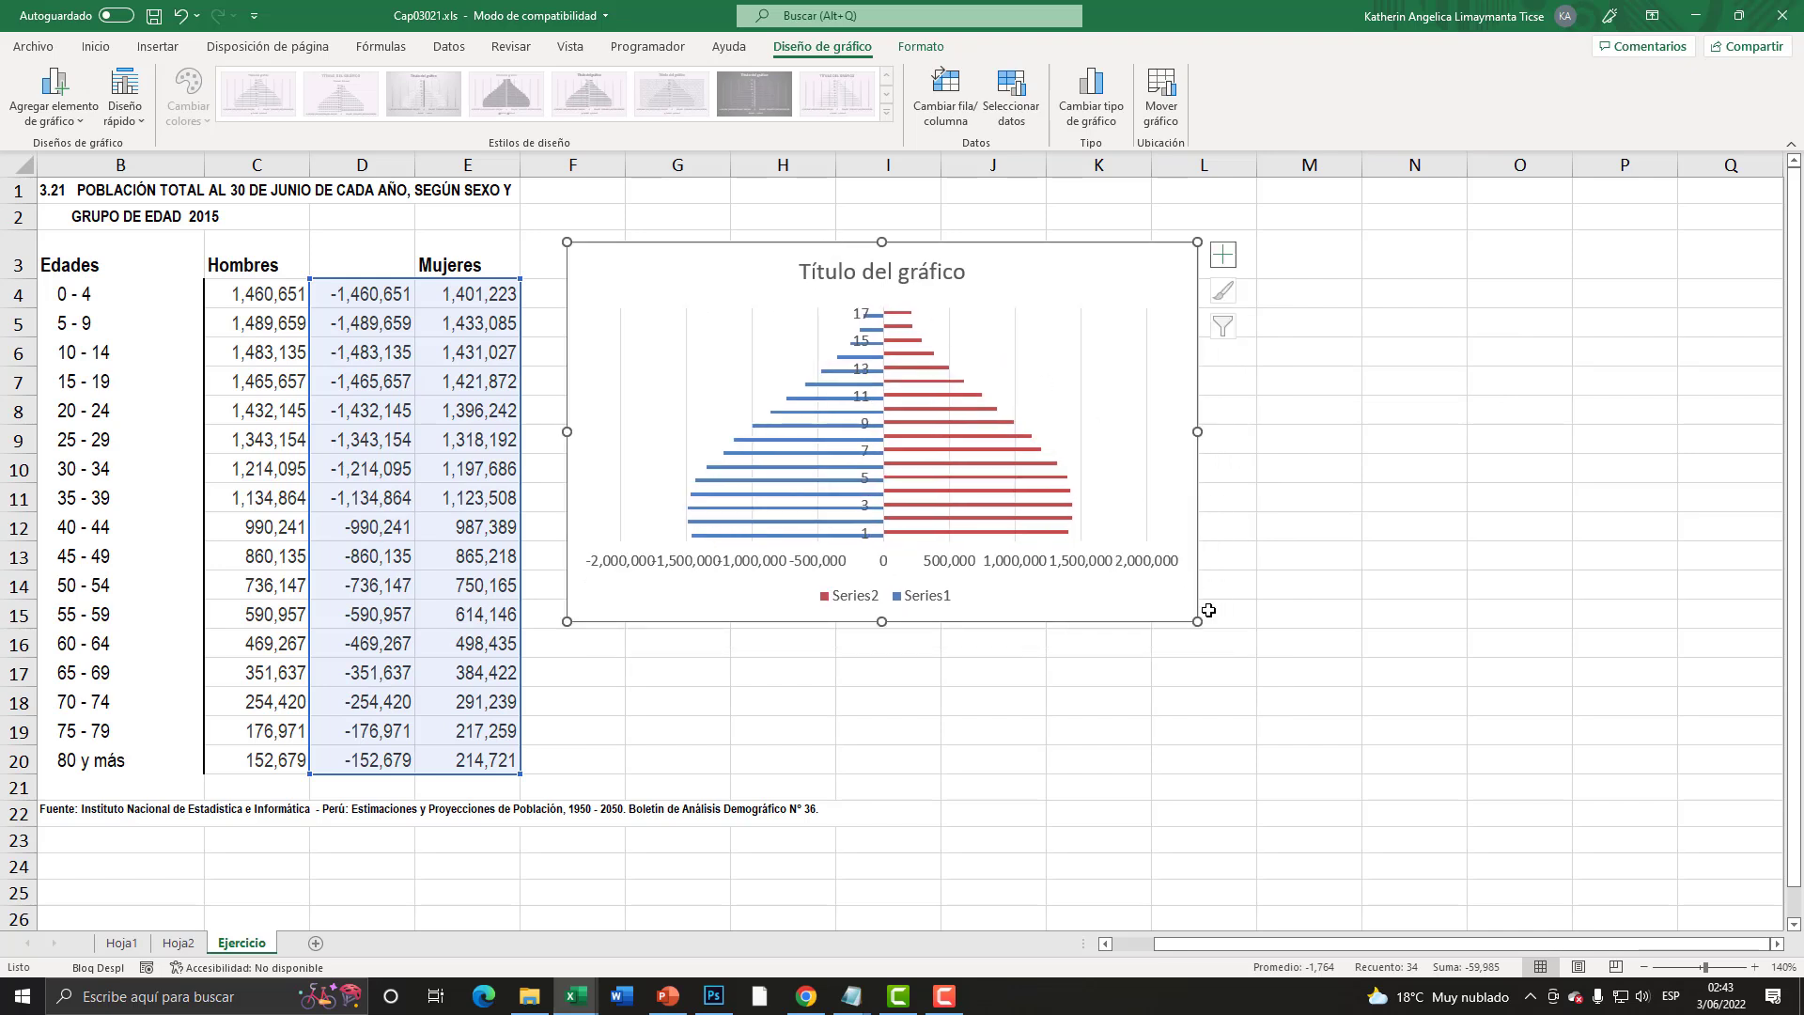
left_click_drag(1198, 622, 1366, 778)
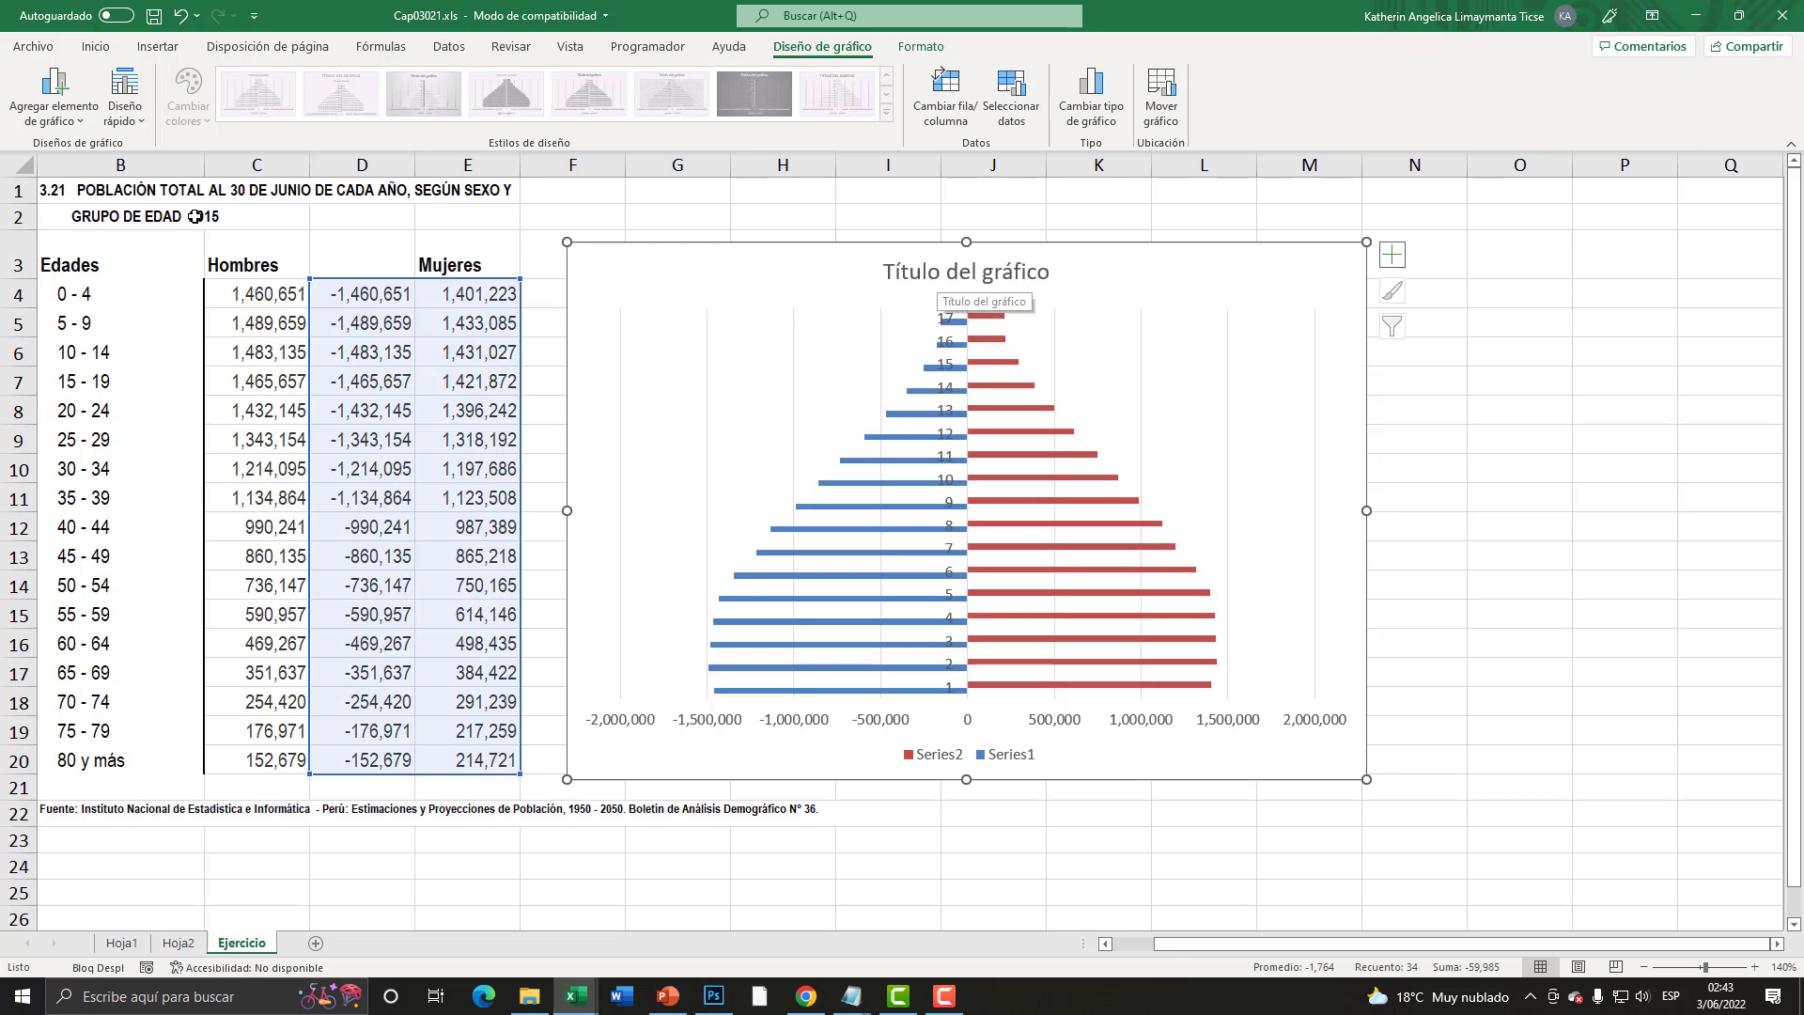
double_click(125, 193)
left_click_drag(78, 191, 524, 190)
key("ctrl+c")
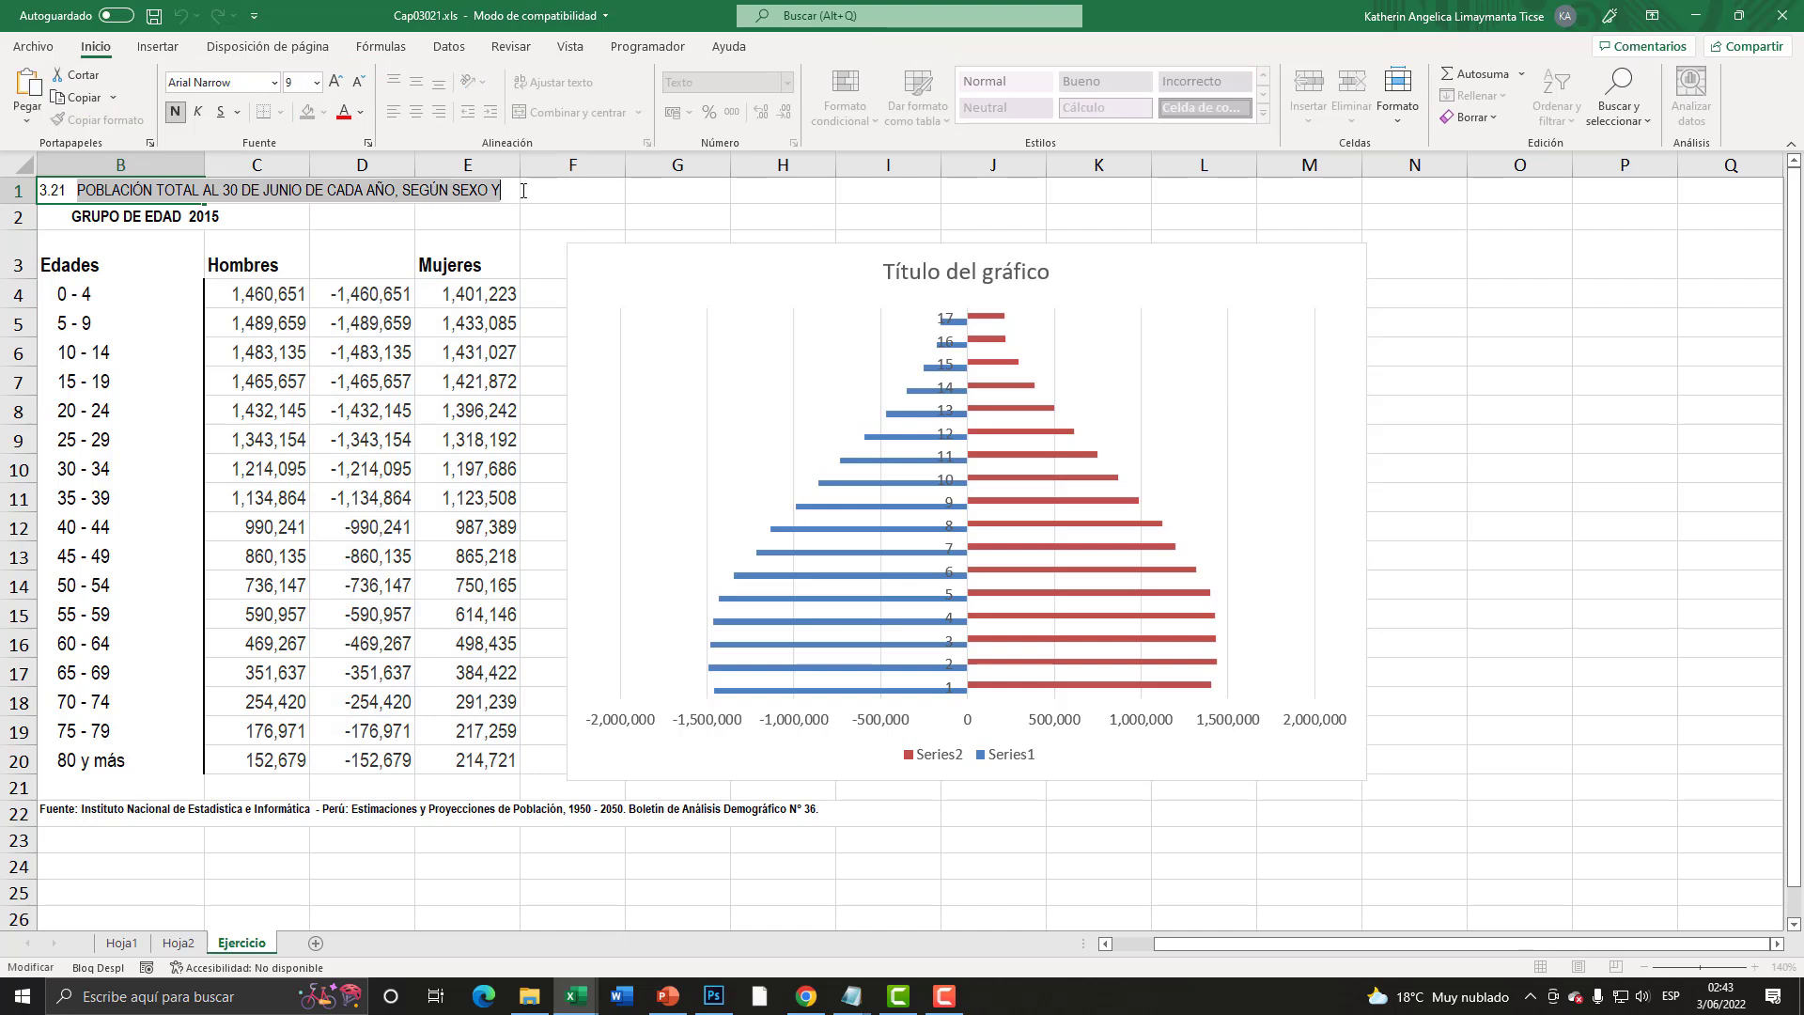
- Paste the heading as the chart title, replace the trailing Y with 2015, and bold it
left_click(943, 274)
triple_click(942, 273)
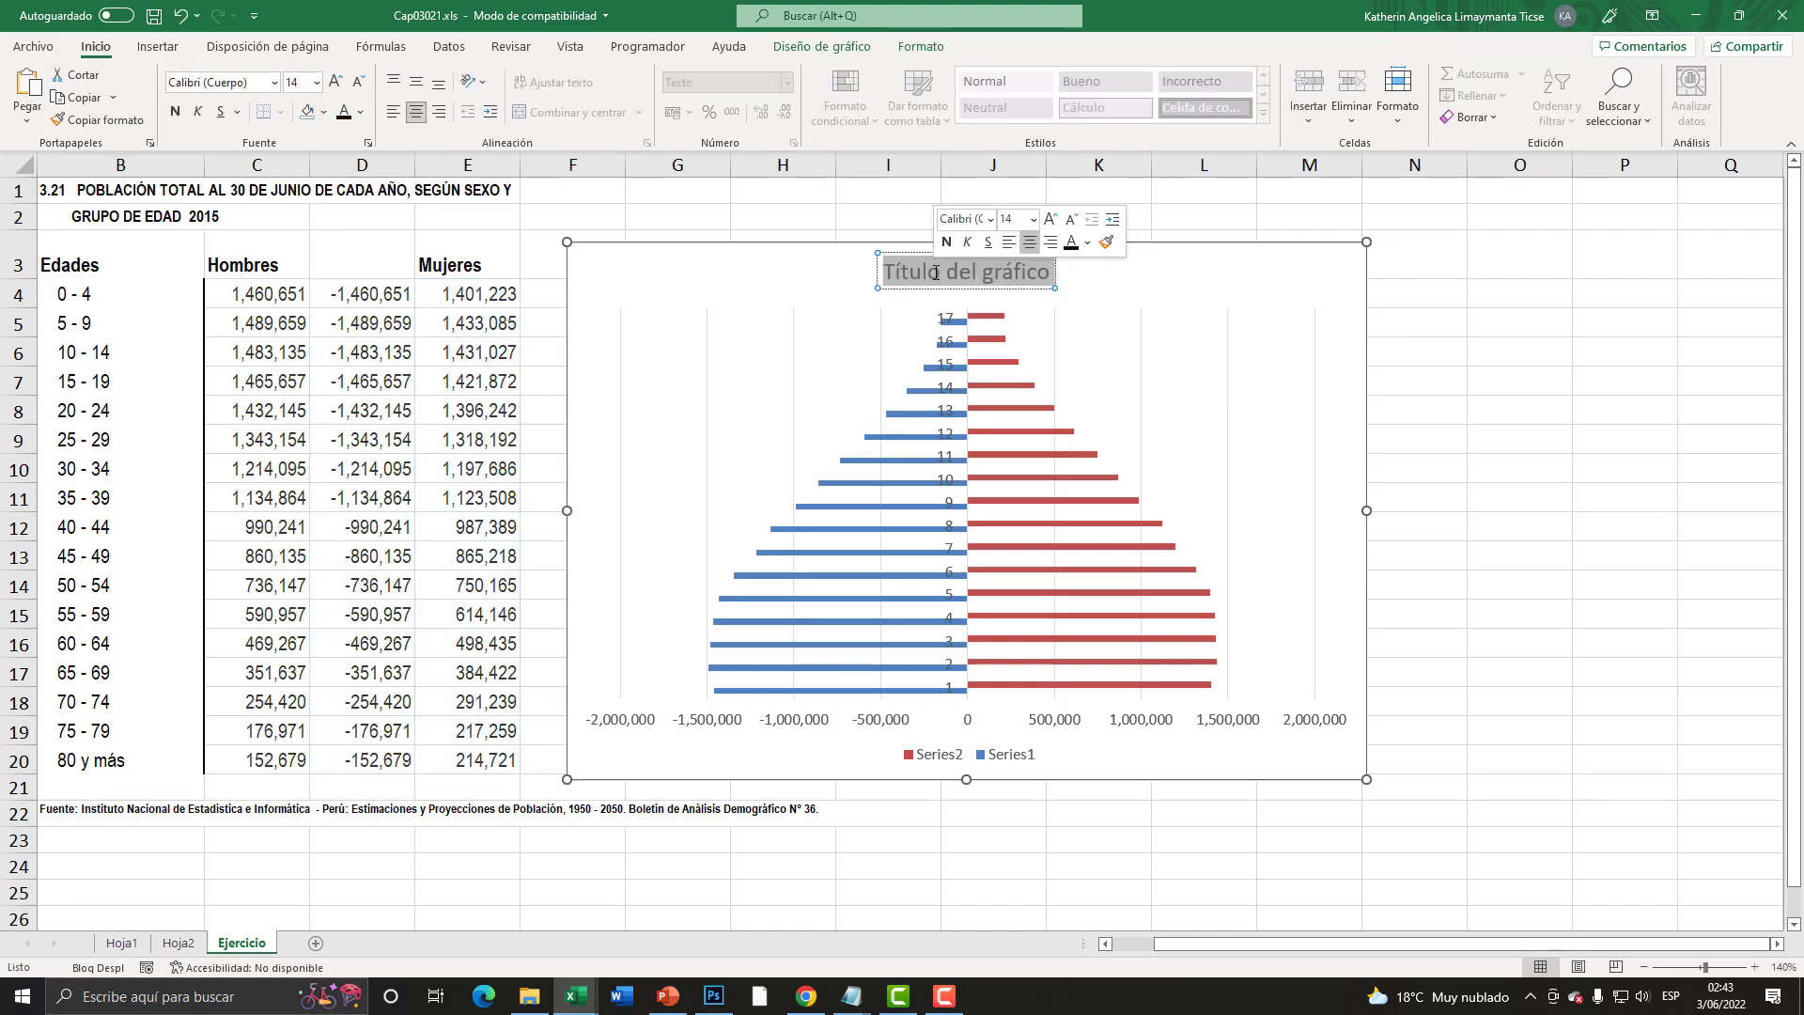
key("ctrl+v")
key("BackSpace")
type("2")
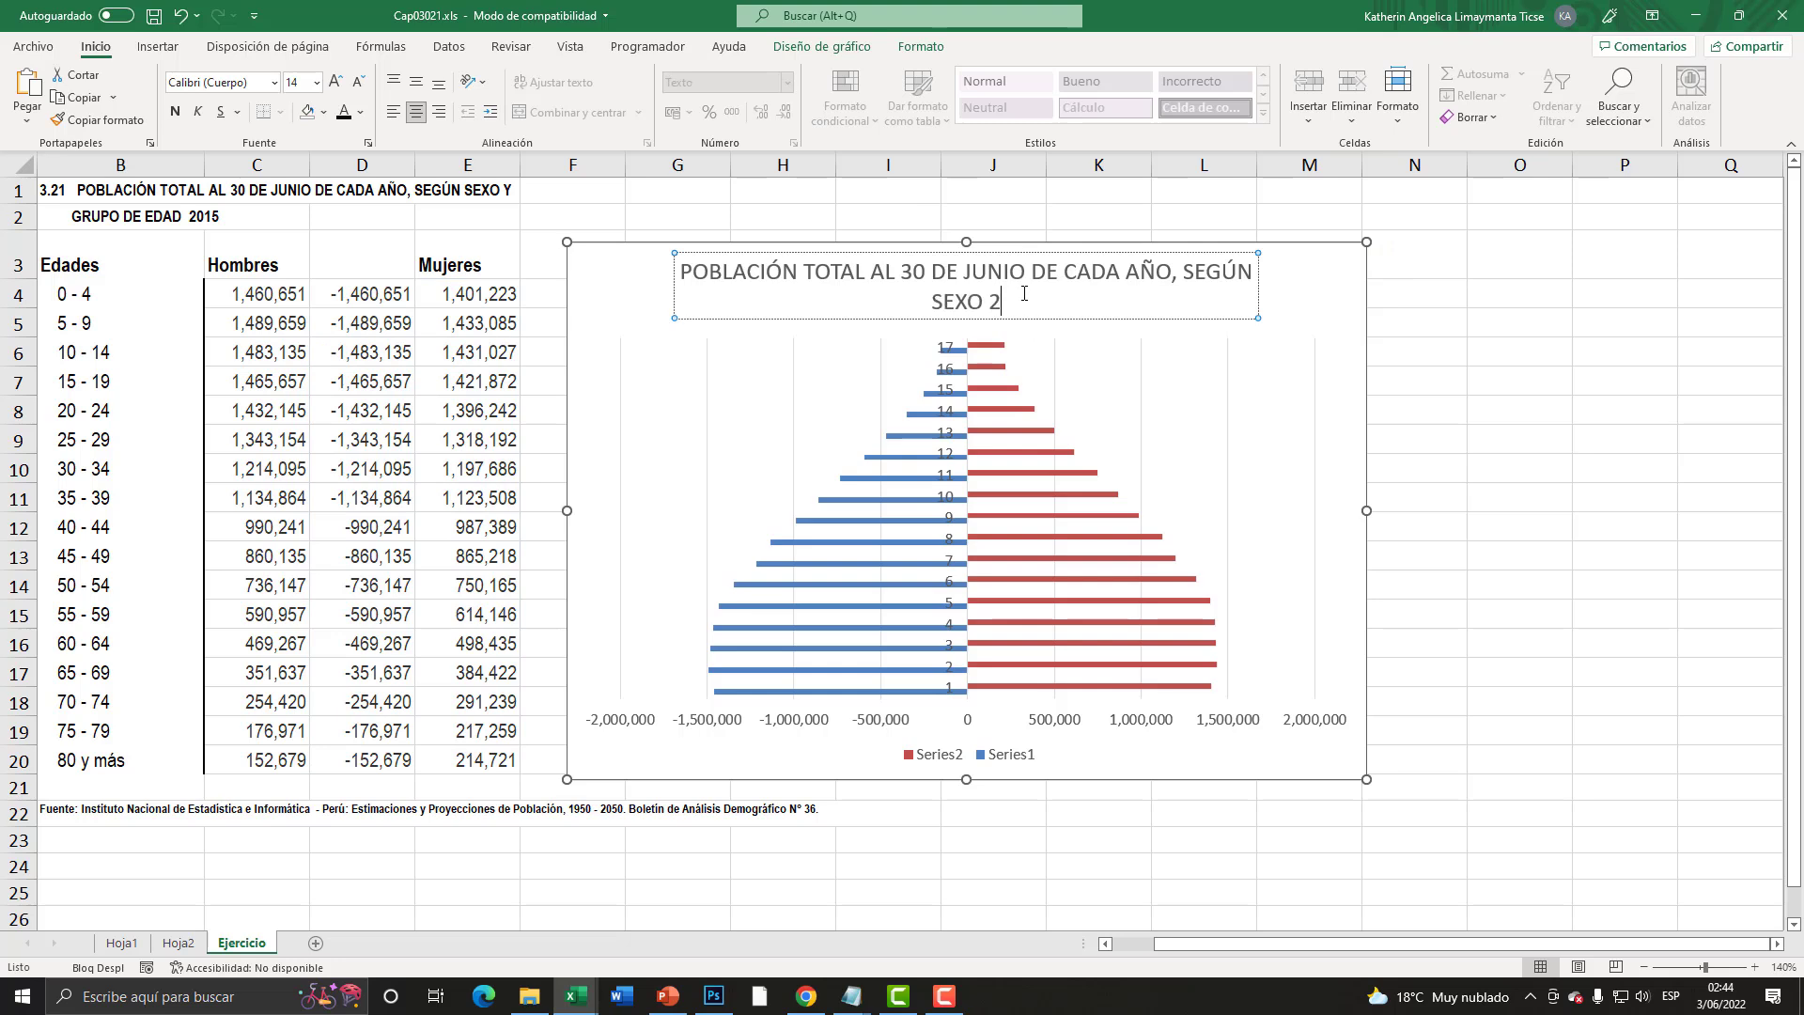
type("015")
key("ctrl+a")
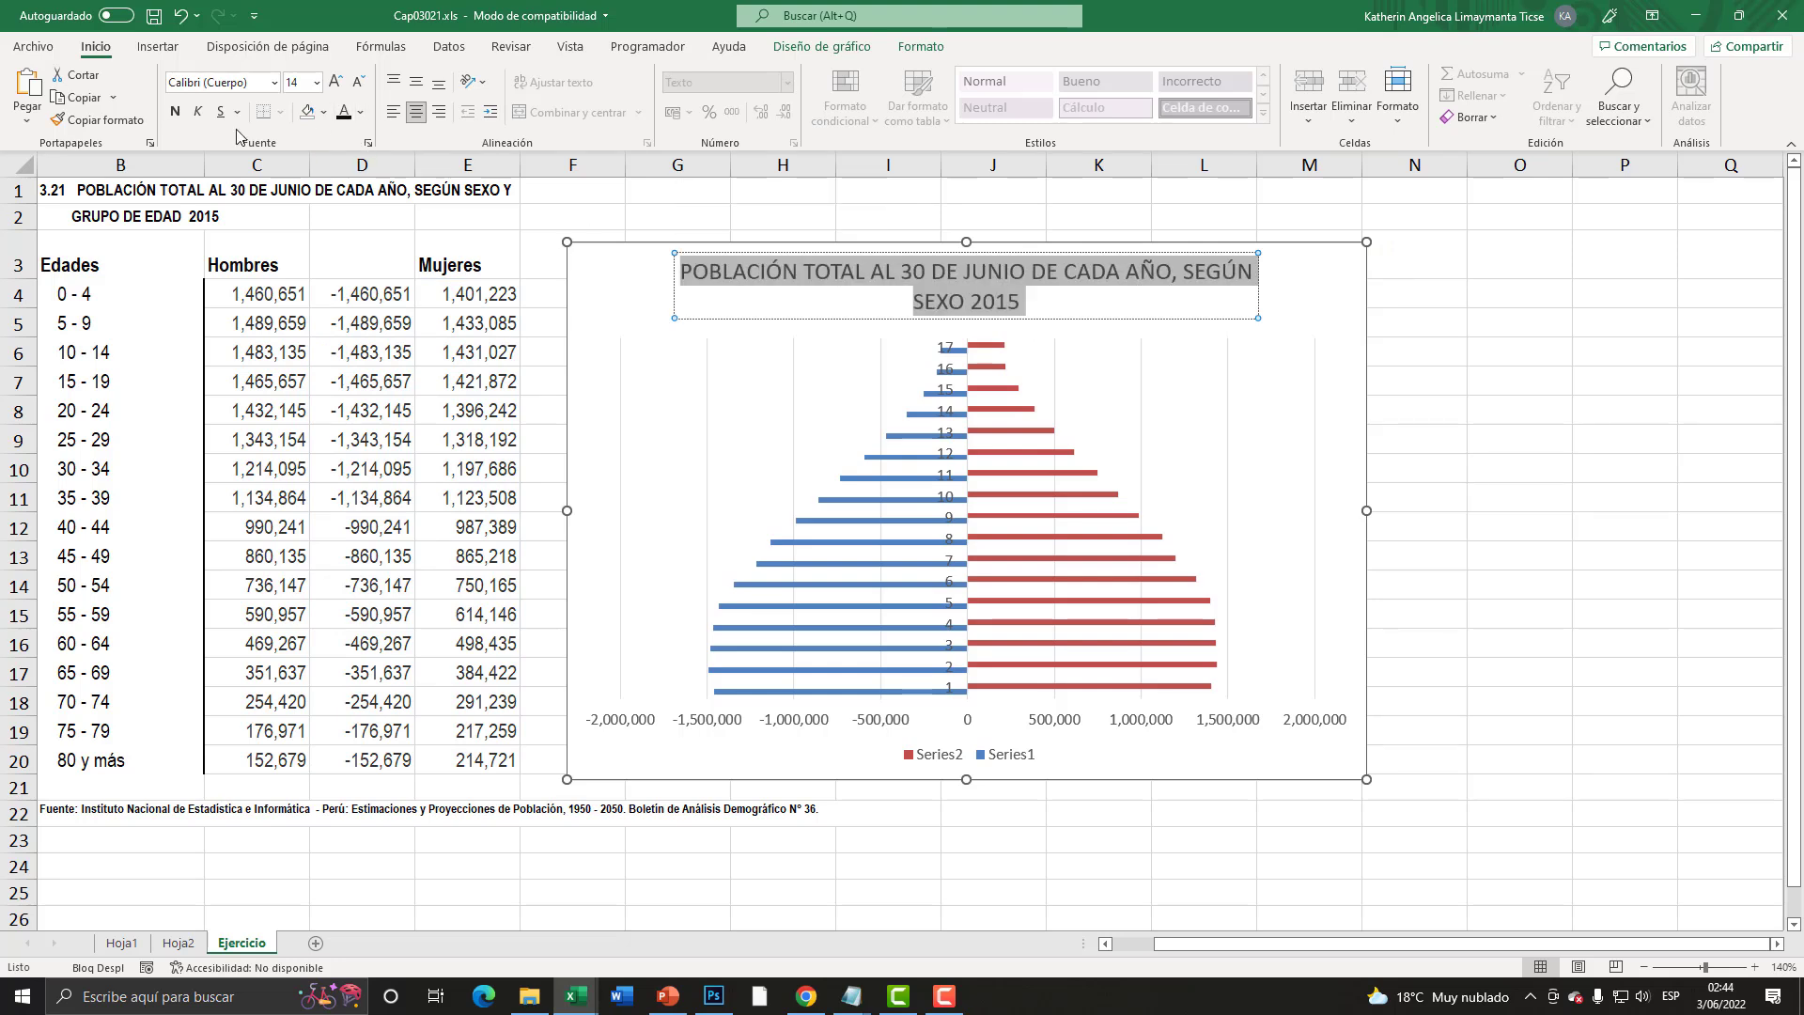
left_click(176, 112)
- Leave the title and select the chart's vertical axis
left_click(685, 206)
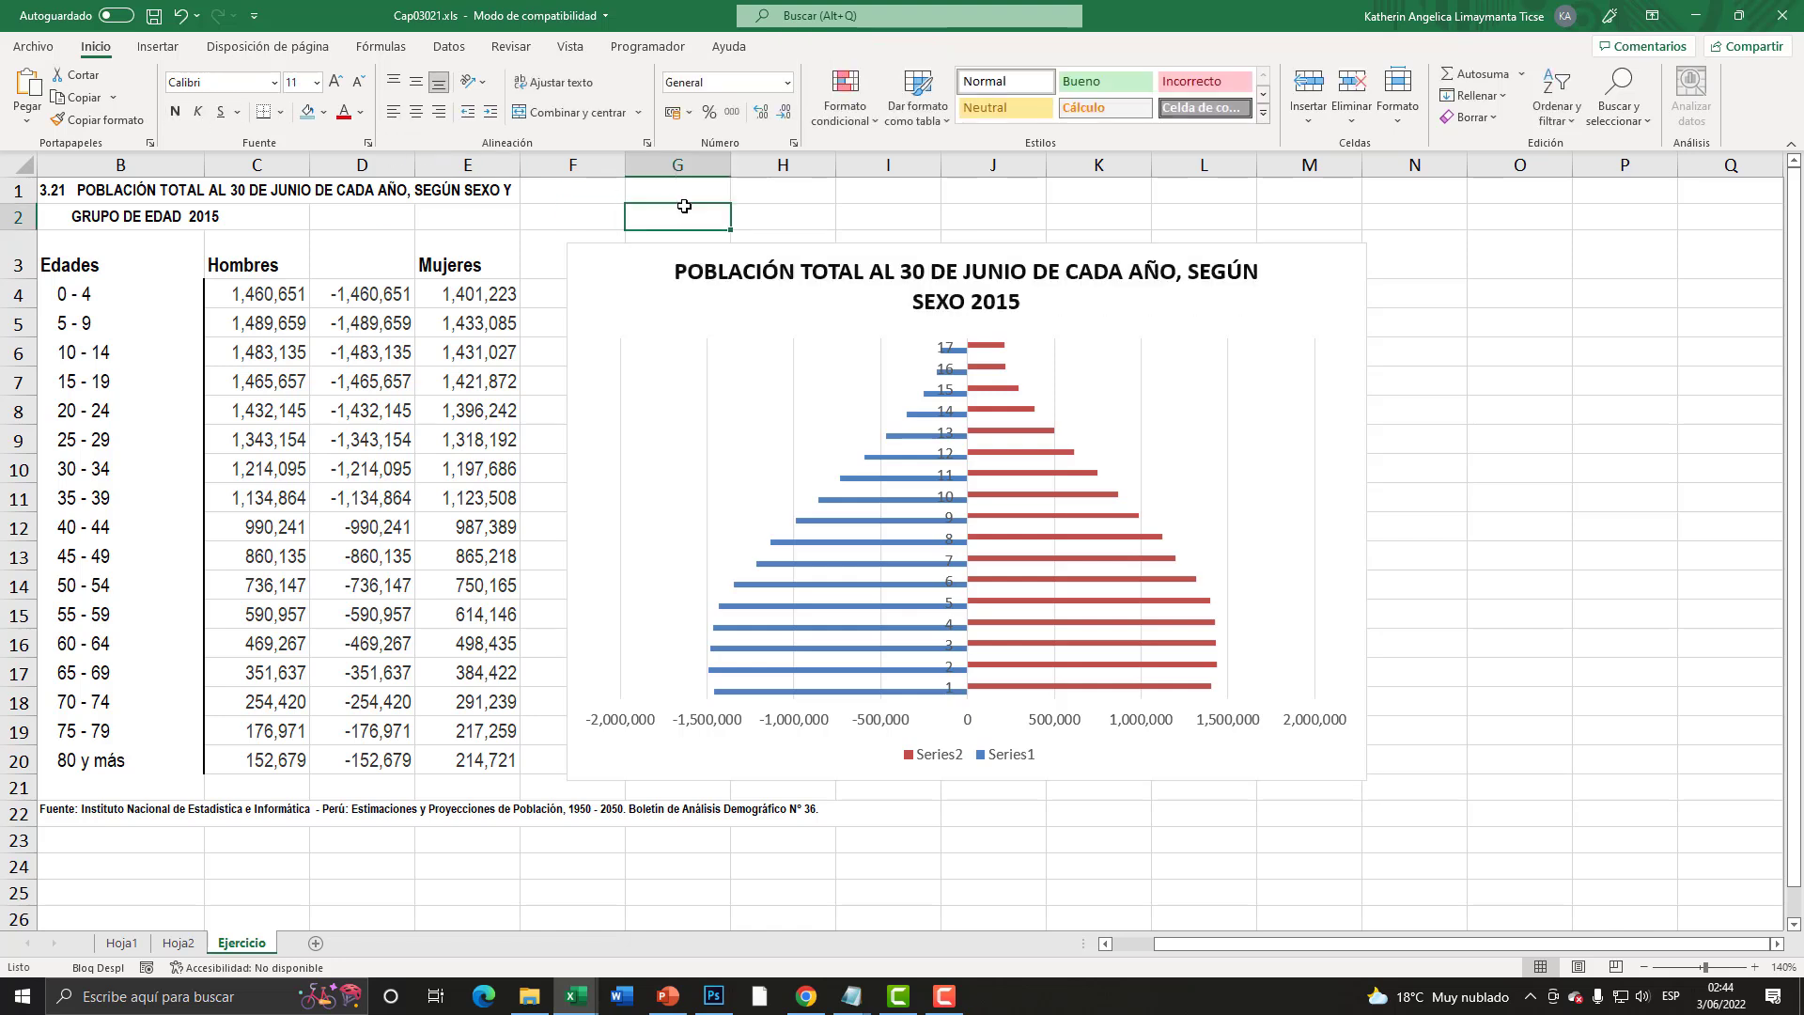
left_click(951, 353)
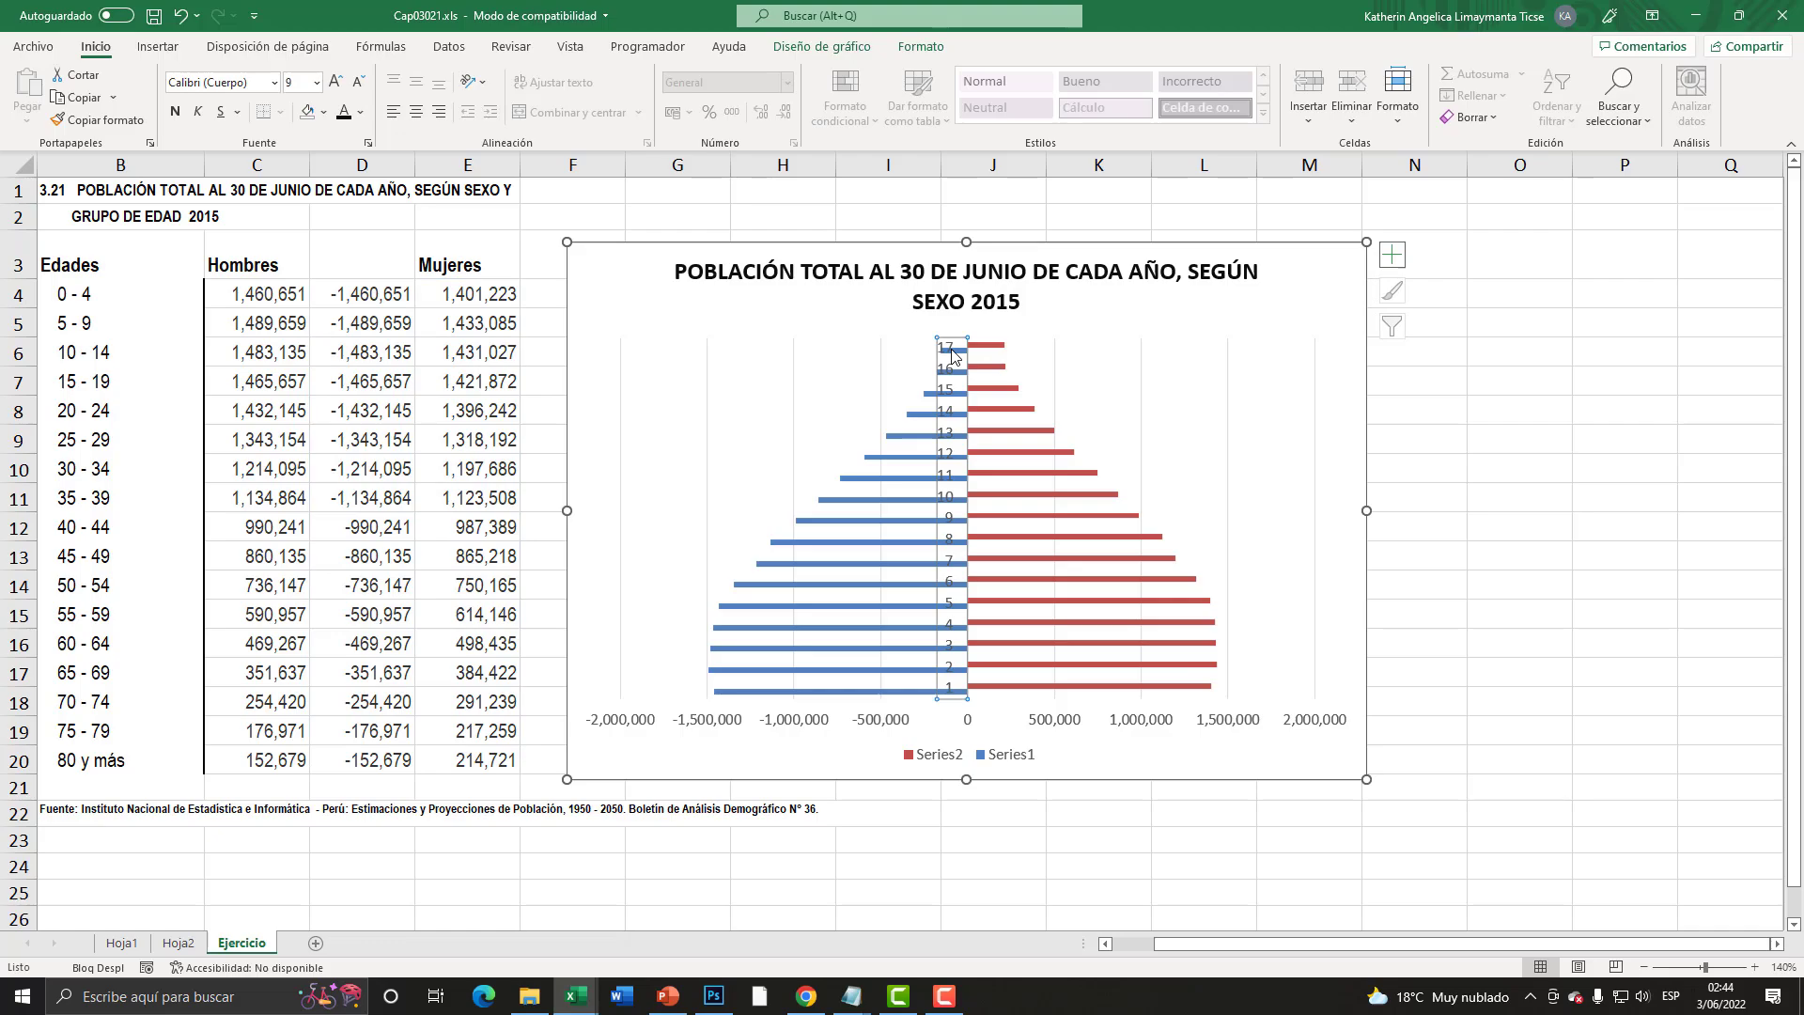
key("super+plus")
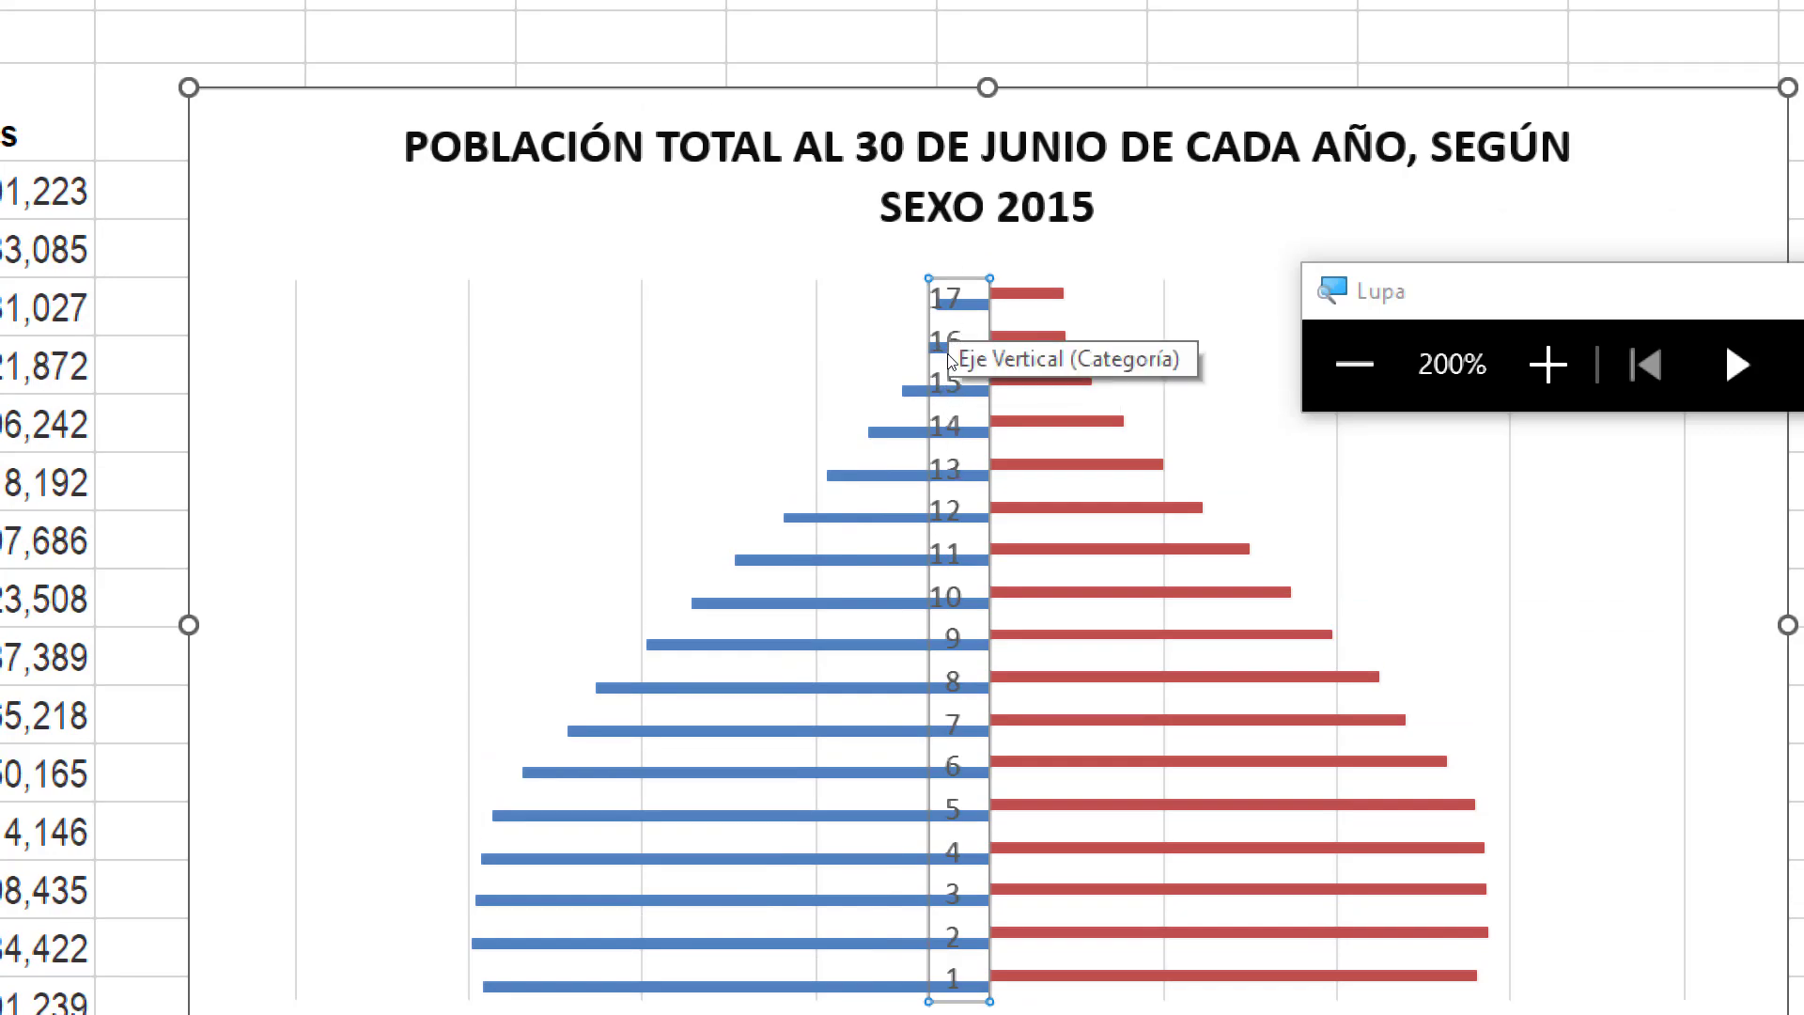
key("super+Escape")
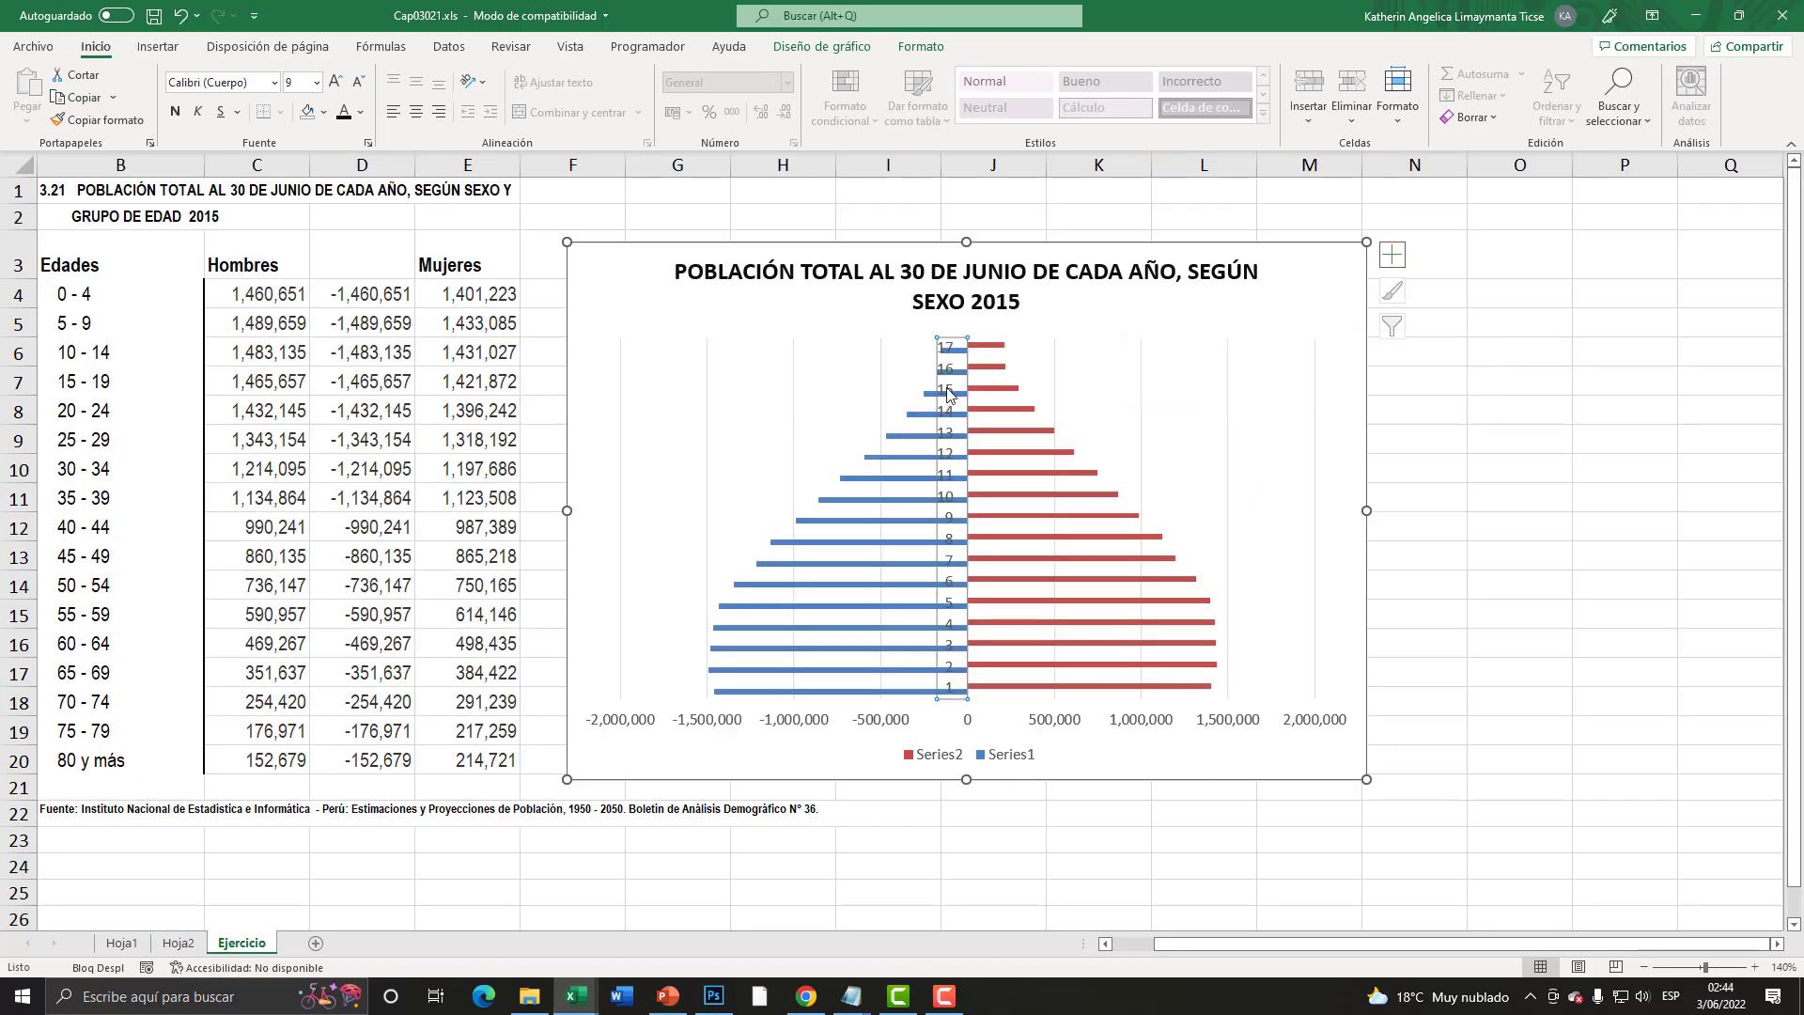
- Open Seleccionar datos for the chart and start editing the axis category labels
right_click(947, 392)
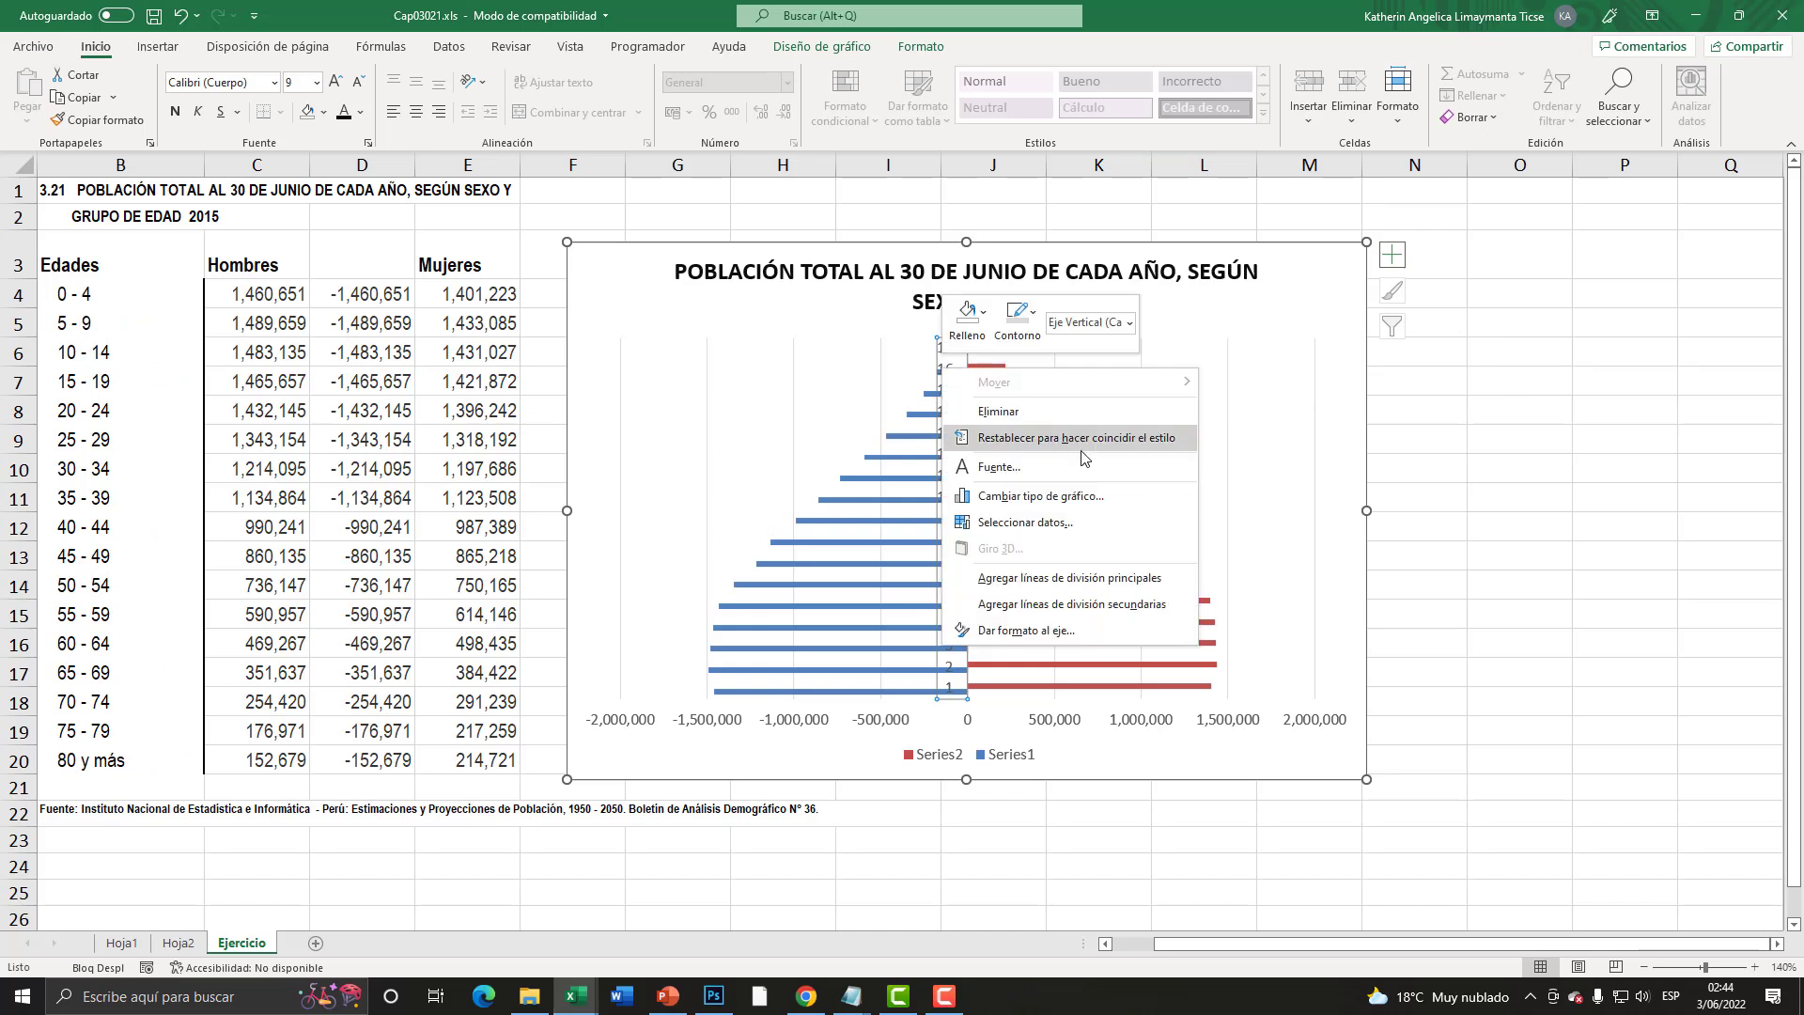
key("super+plus")
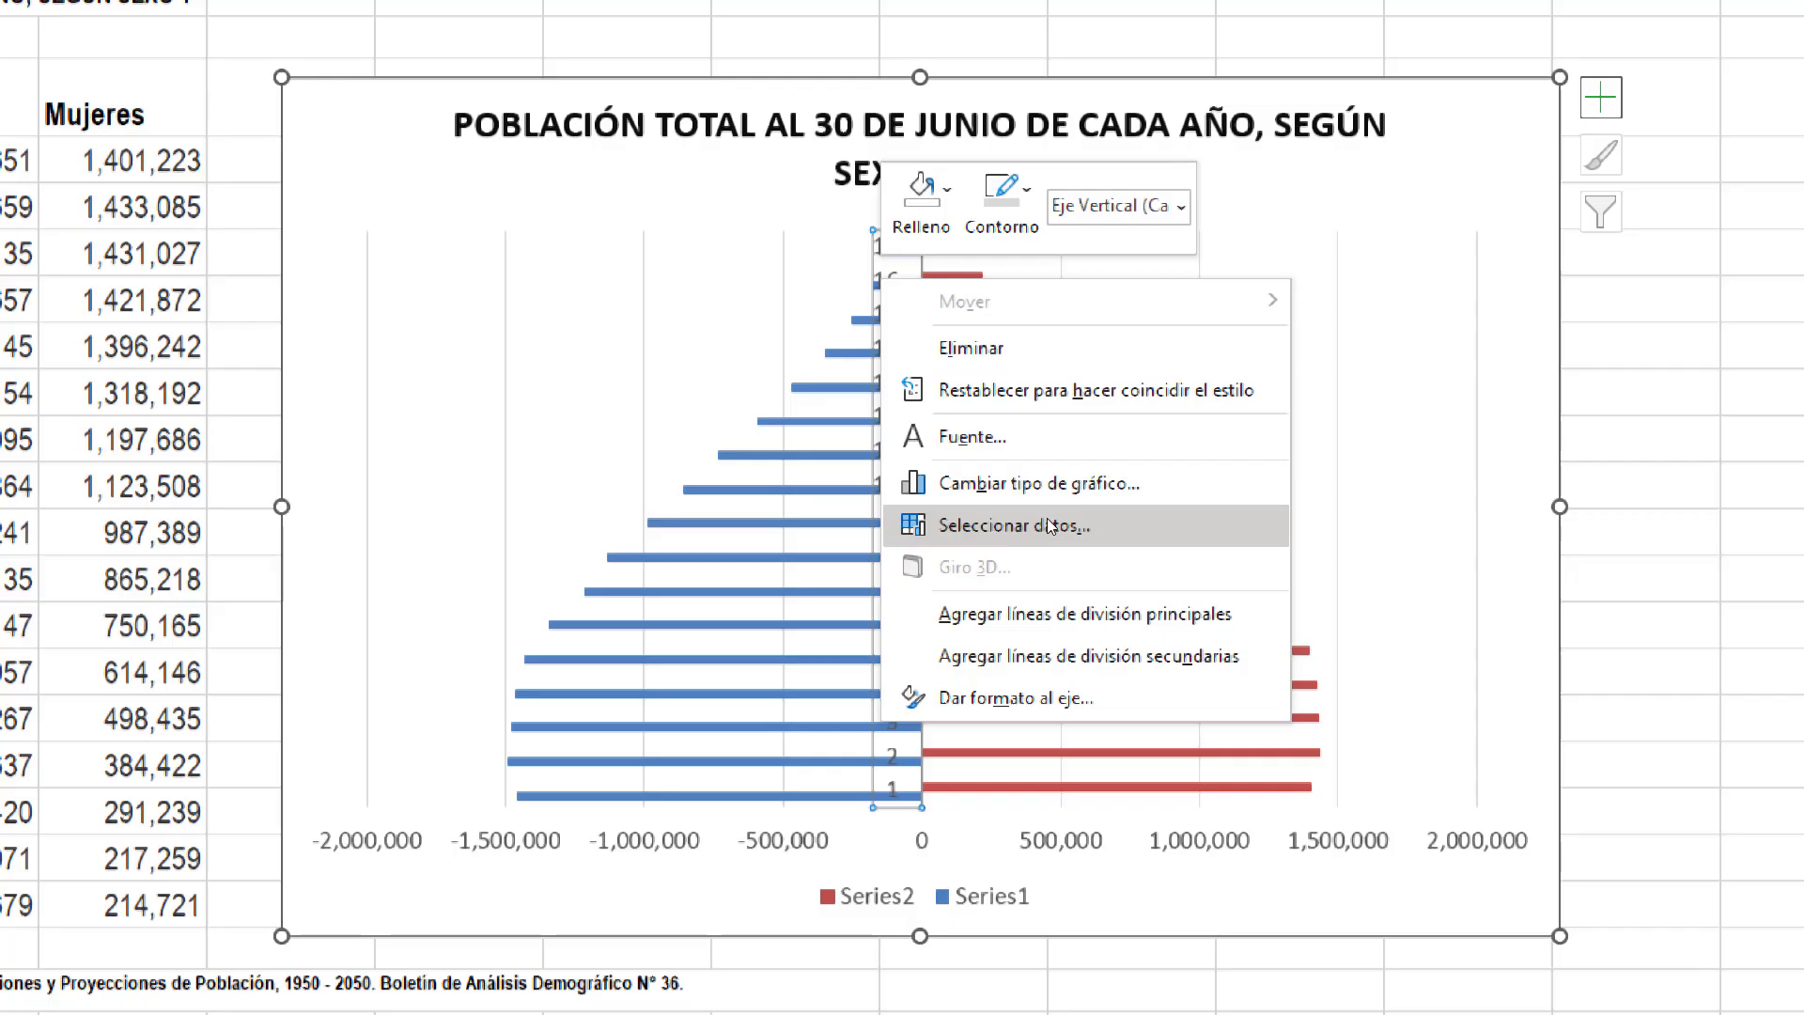
left_click(1048, 523)
key("super+Escape")
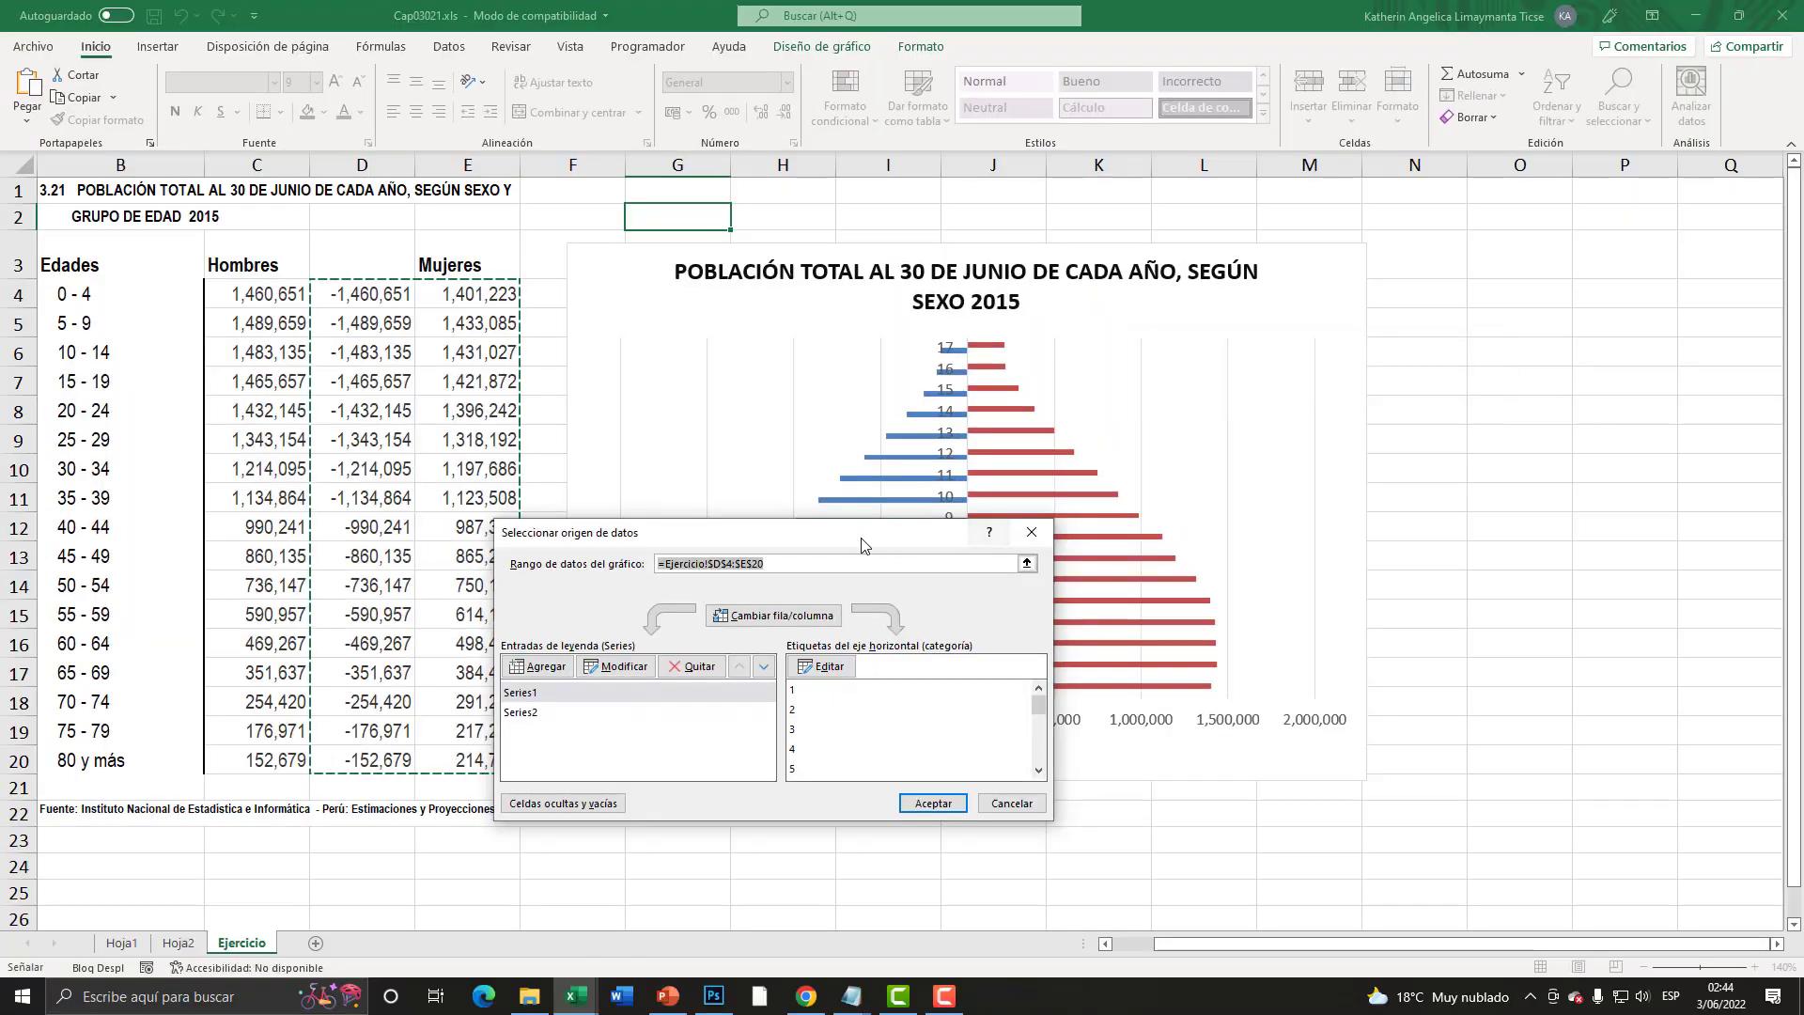
mouse_move(986, 529)
left_mouse_down()
mouse_move(920, 331)
mouse_move(920, 264)
left_mouse_up()
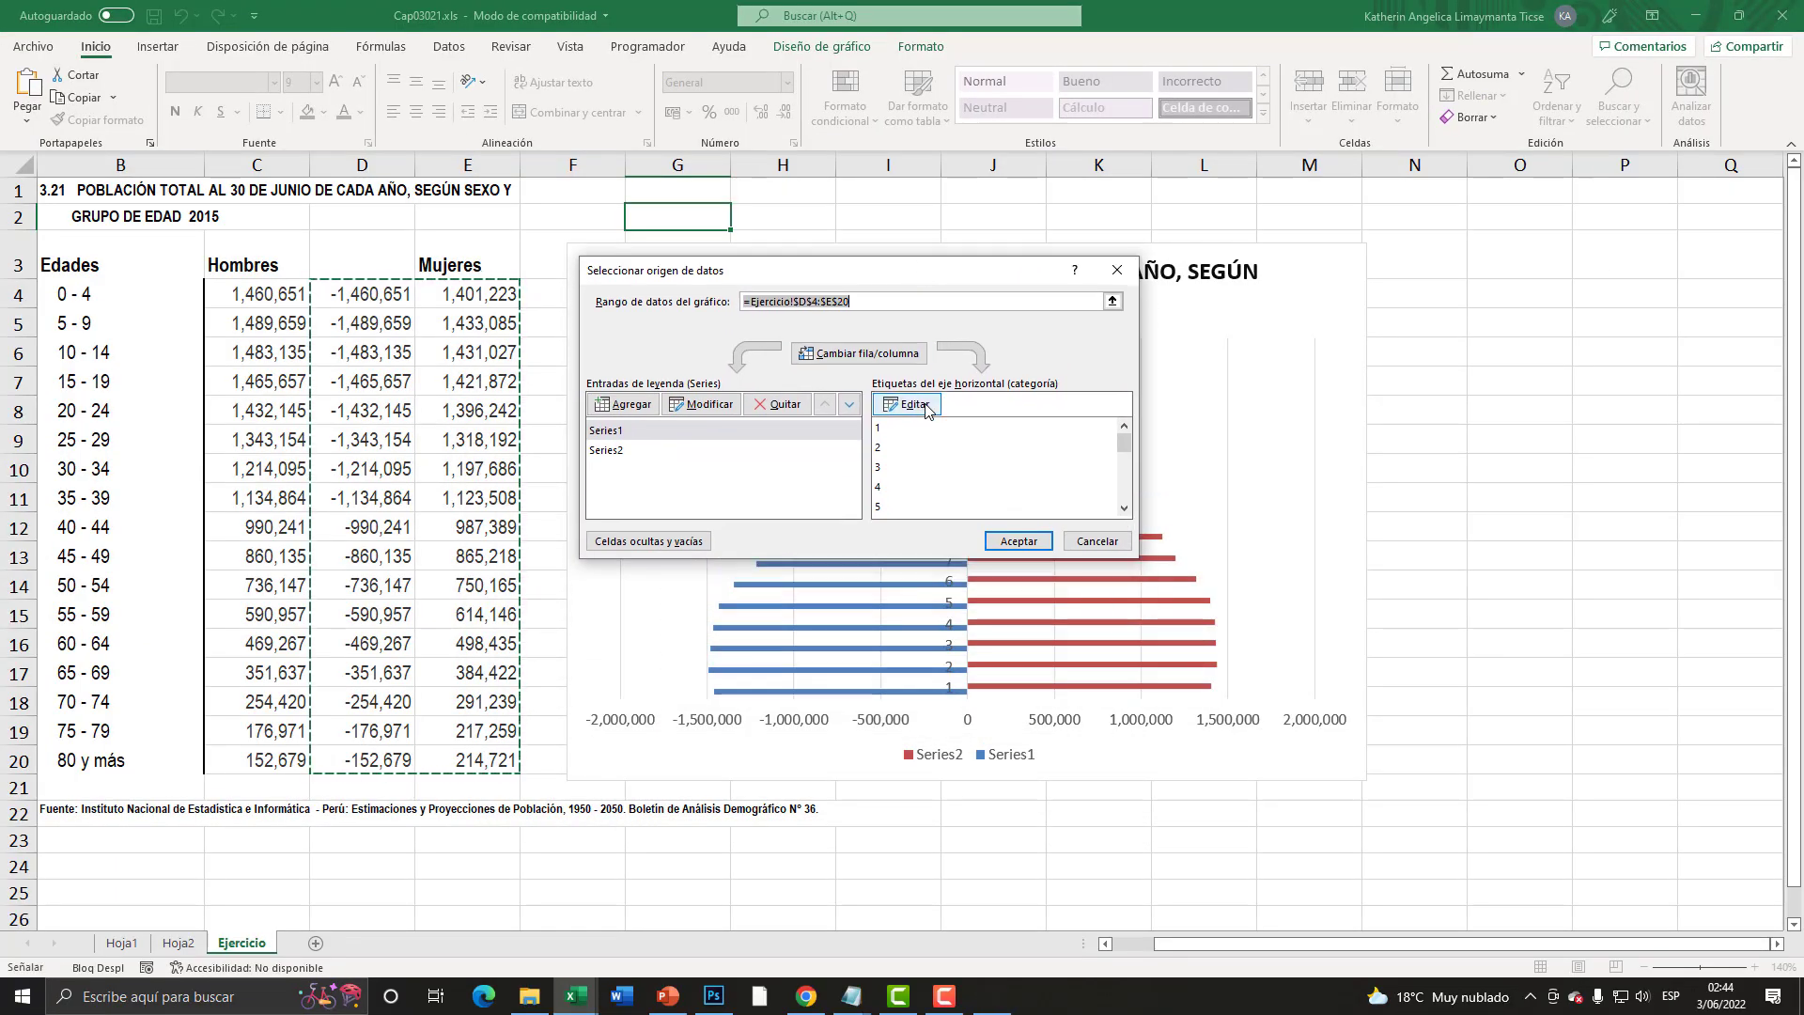
key("super+plus")
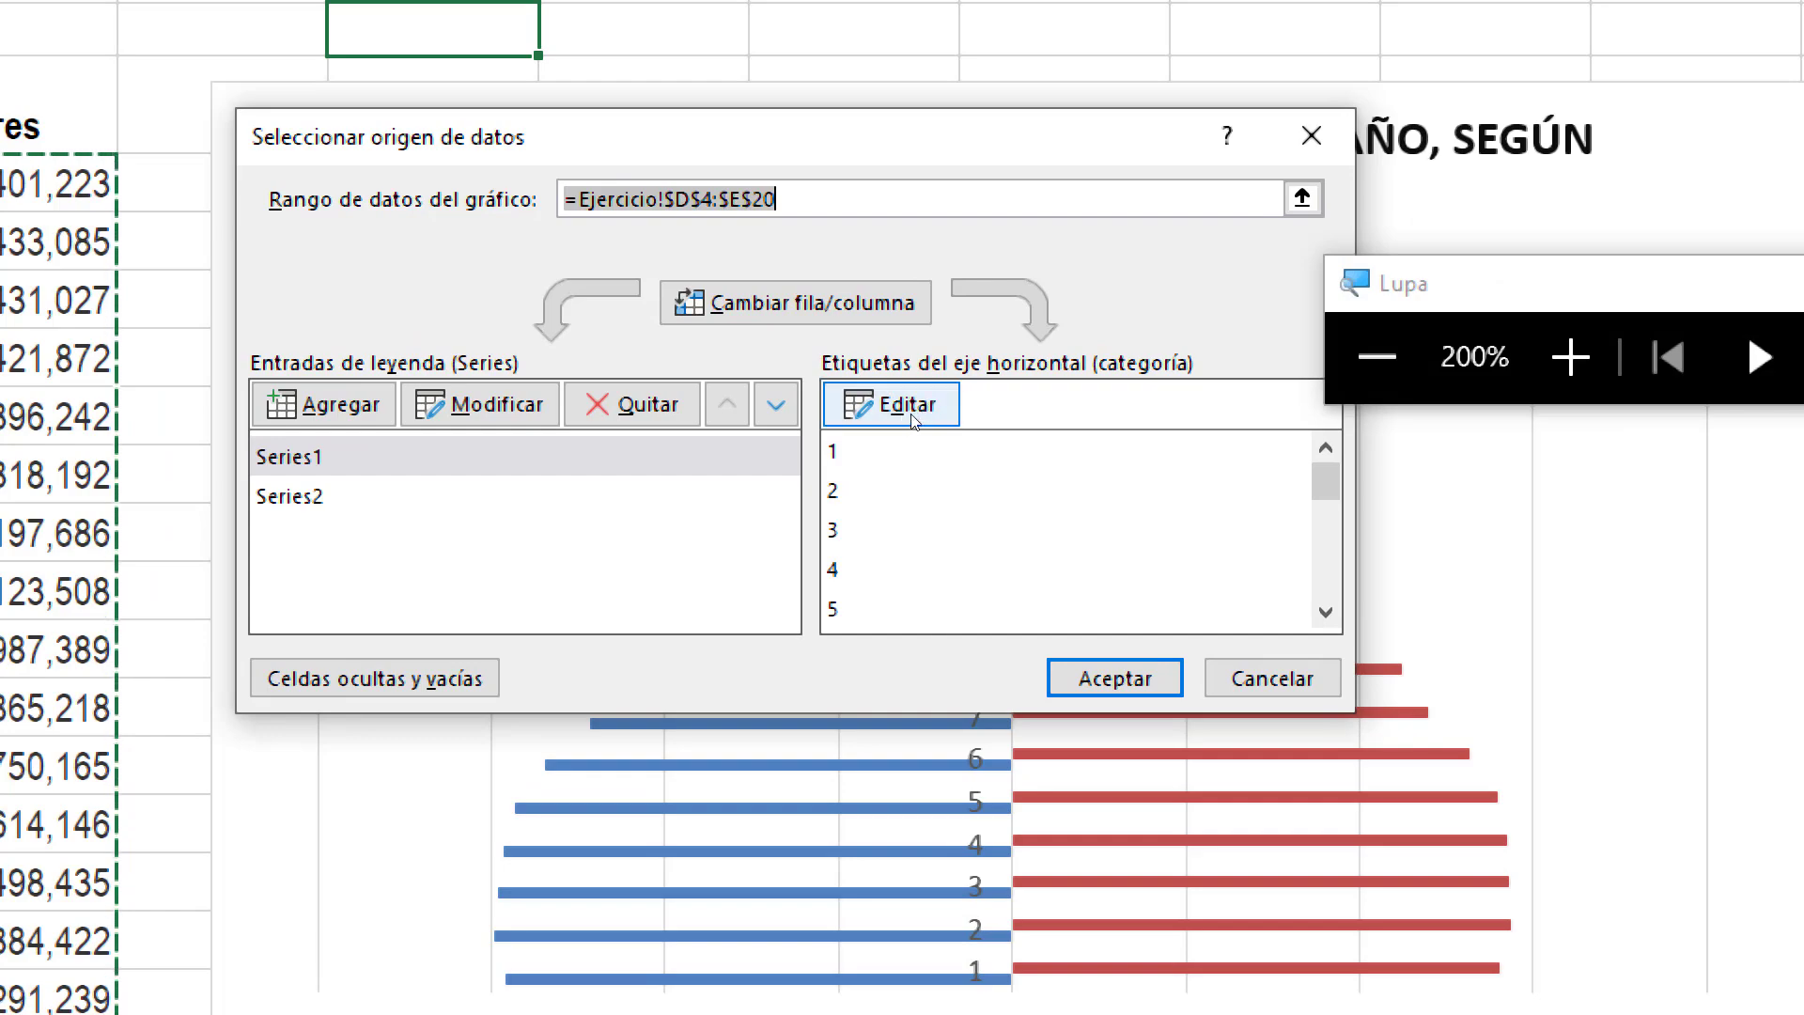
left_click(923, 411)
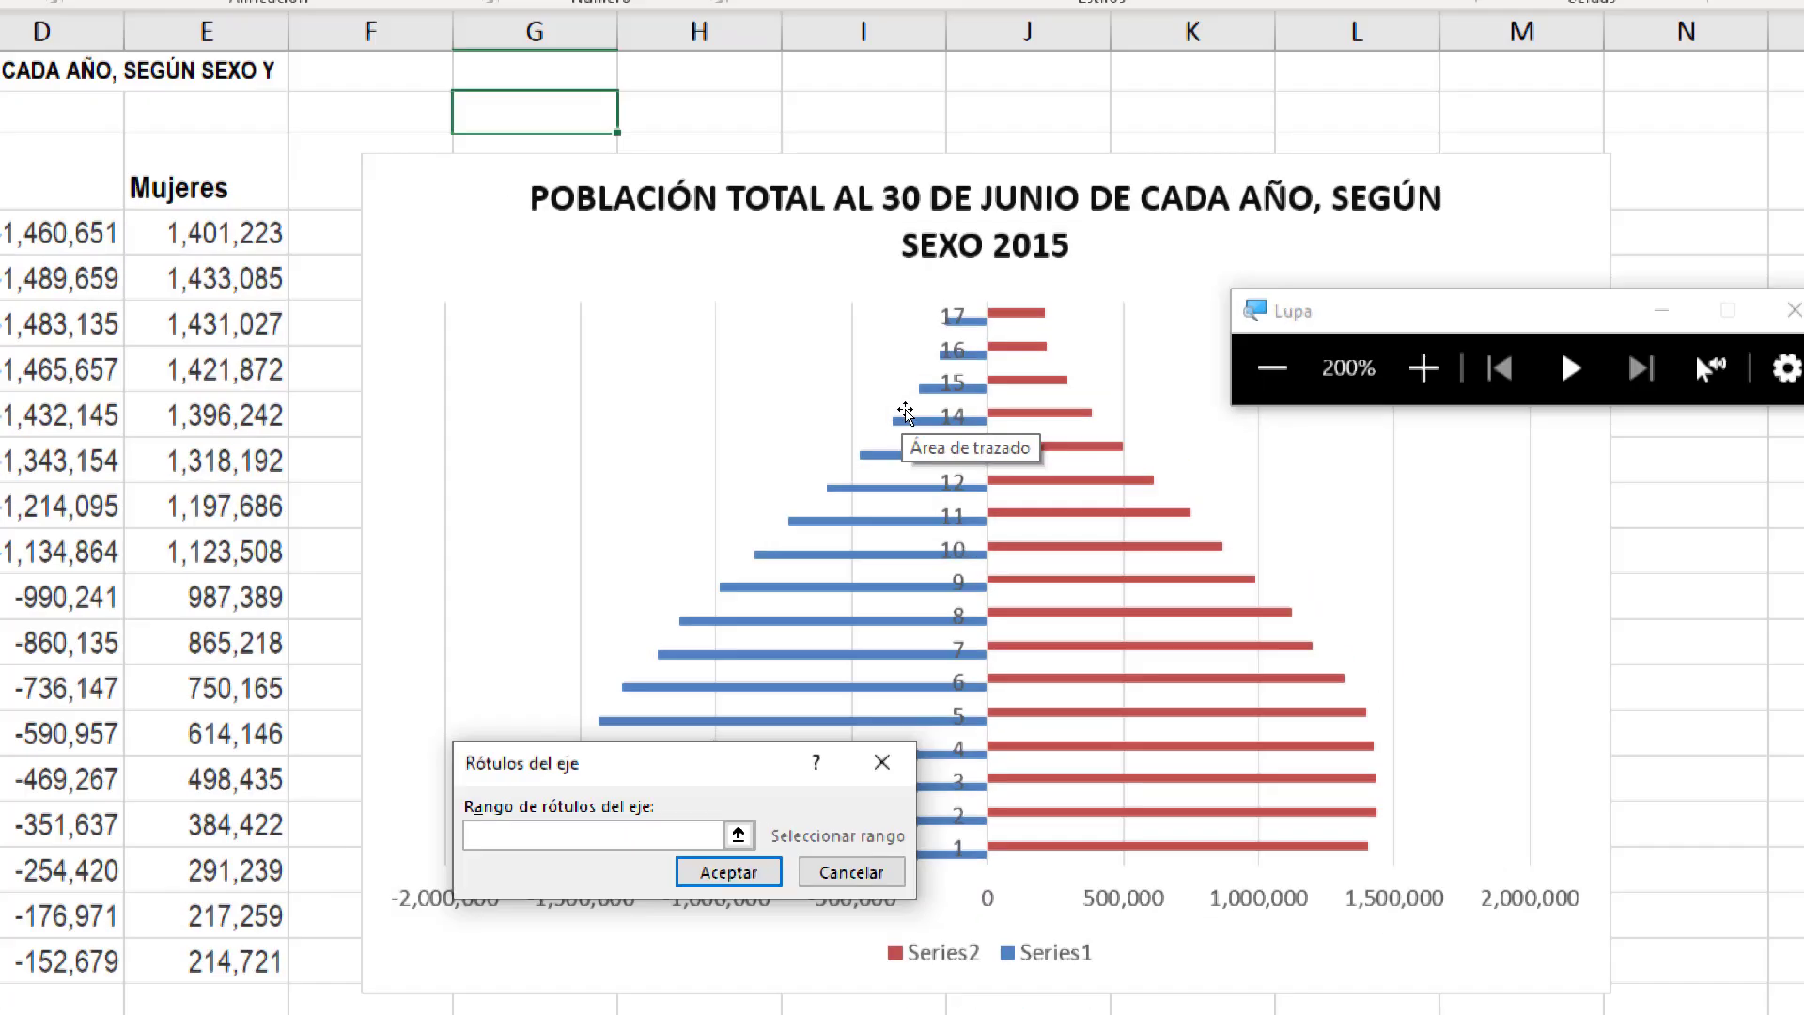
key("super+Escape")
- Use the age groups in B4:B20 as axis labels and confirm both dialogs
left_click_drag(766, 642, 822, 339)
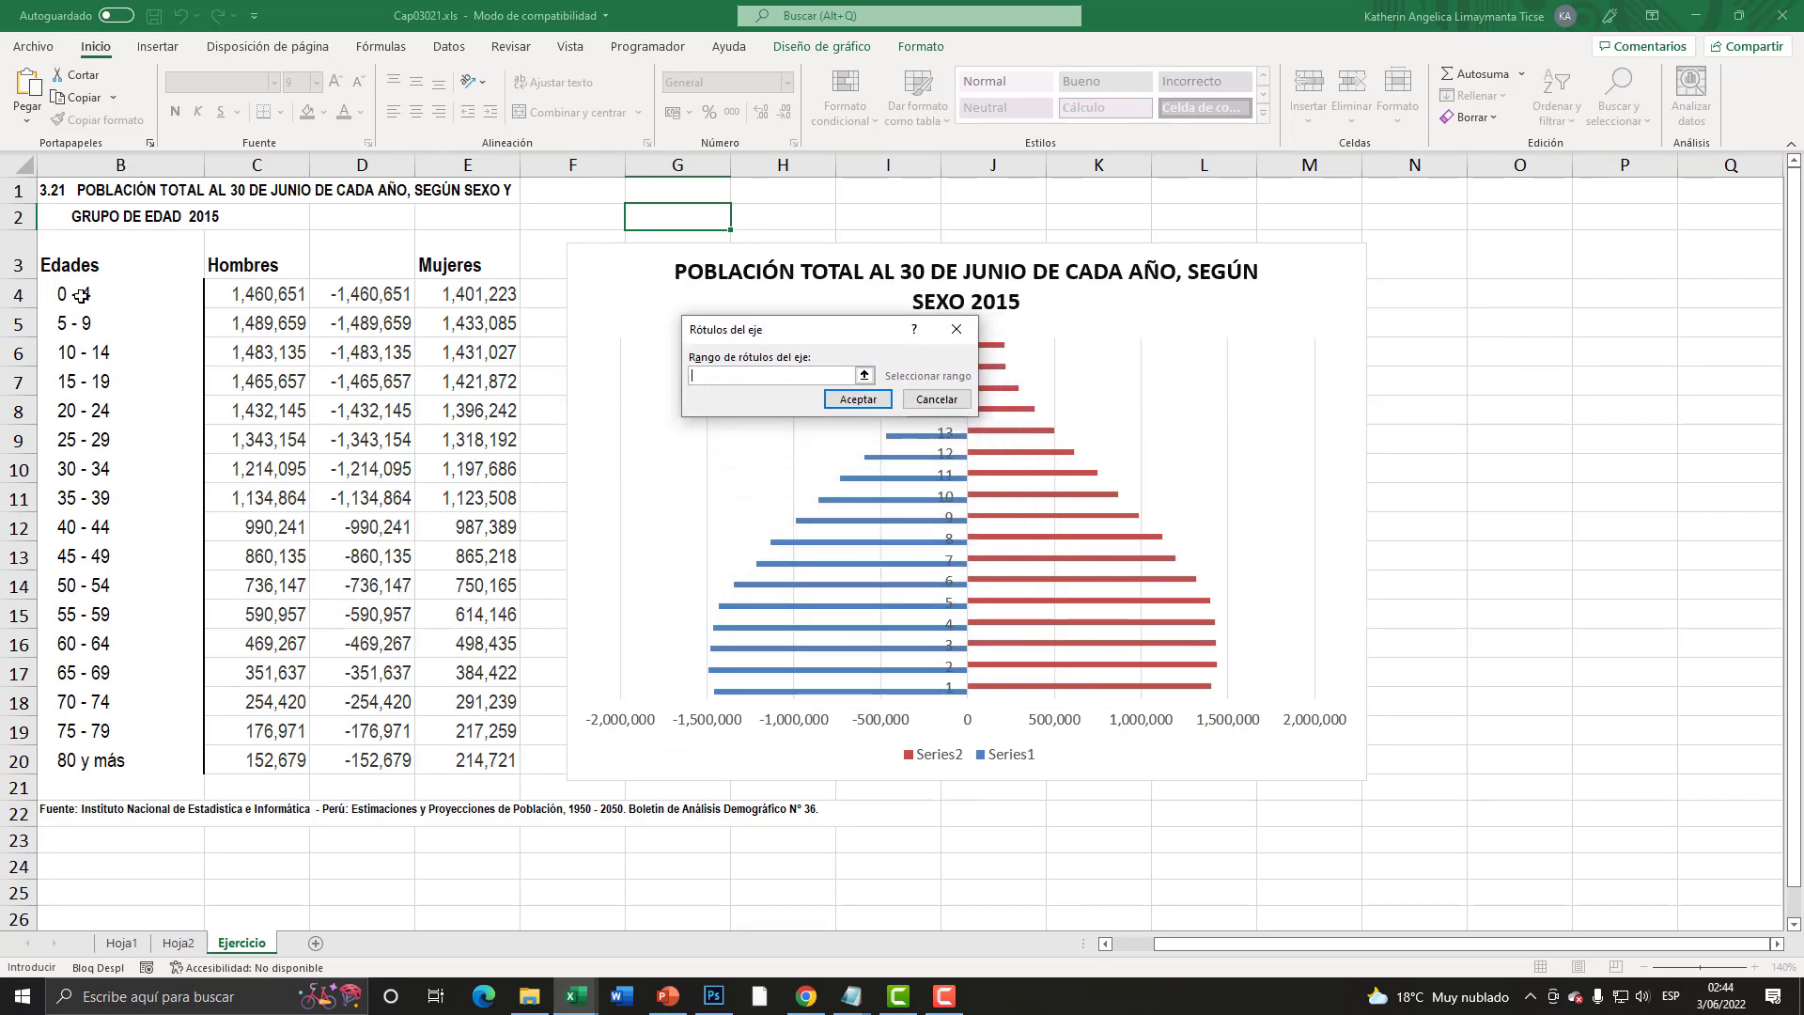
left_click_drag(82, 295, 123, 760)
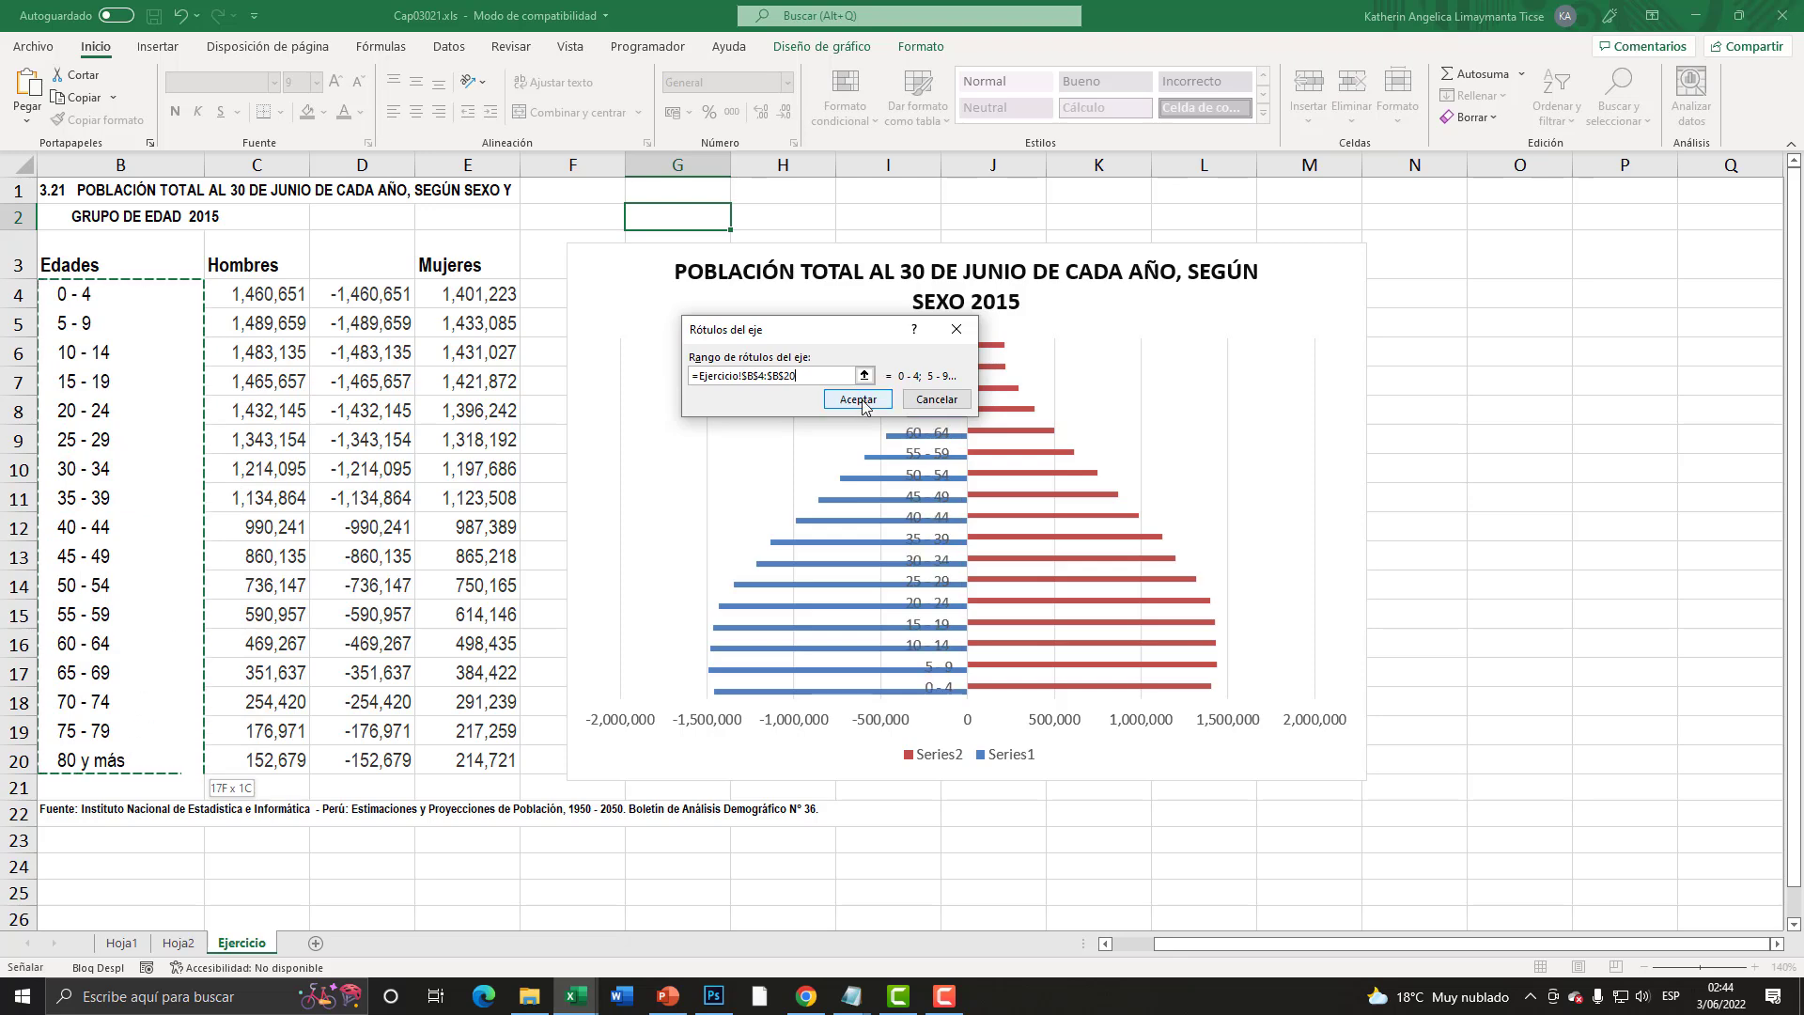
left_click(858, 400)
left_click(1016, 541)
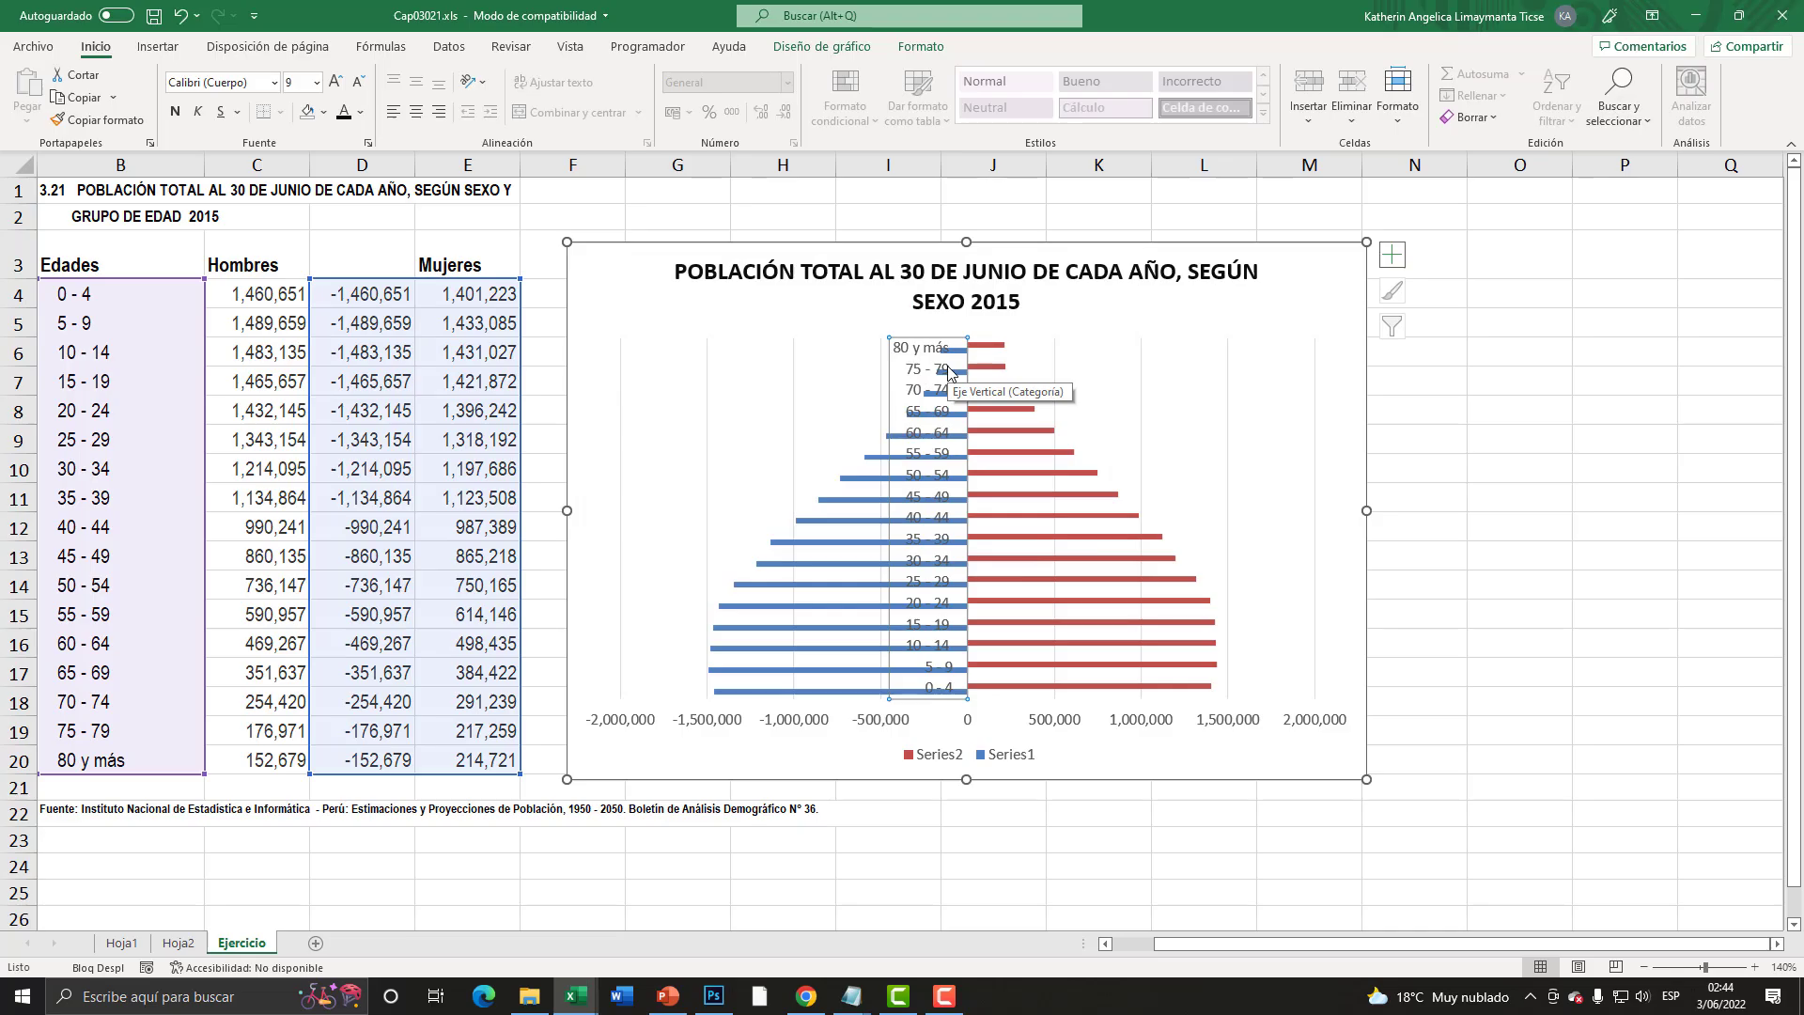
key("super+plus")
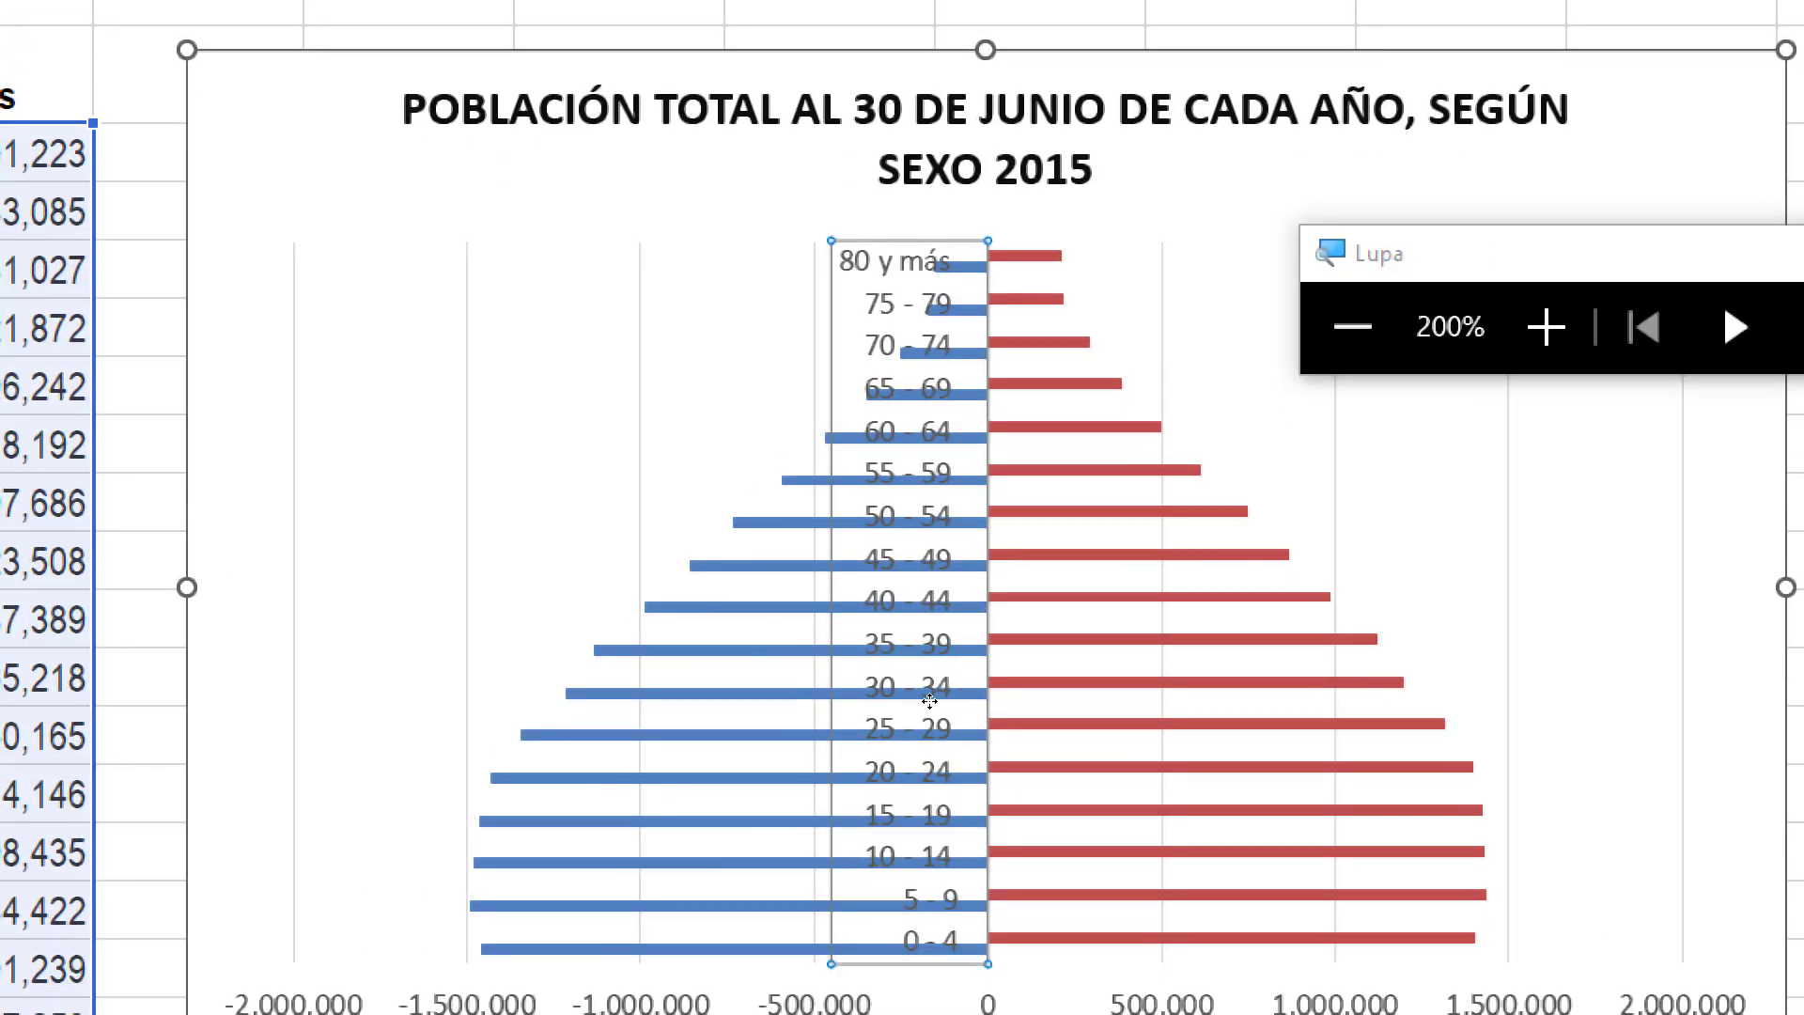
key("super+Escape")
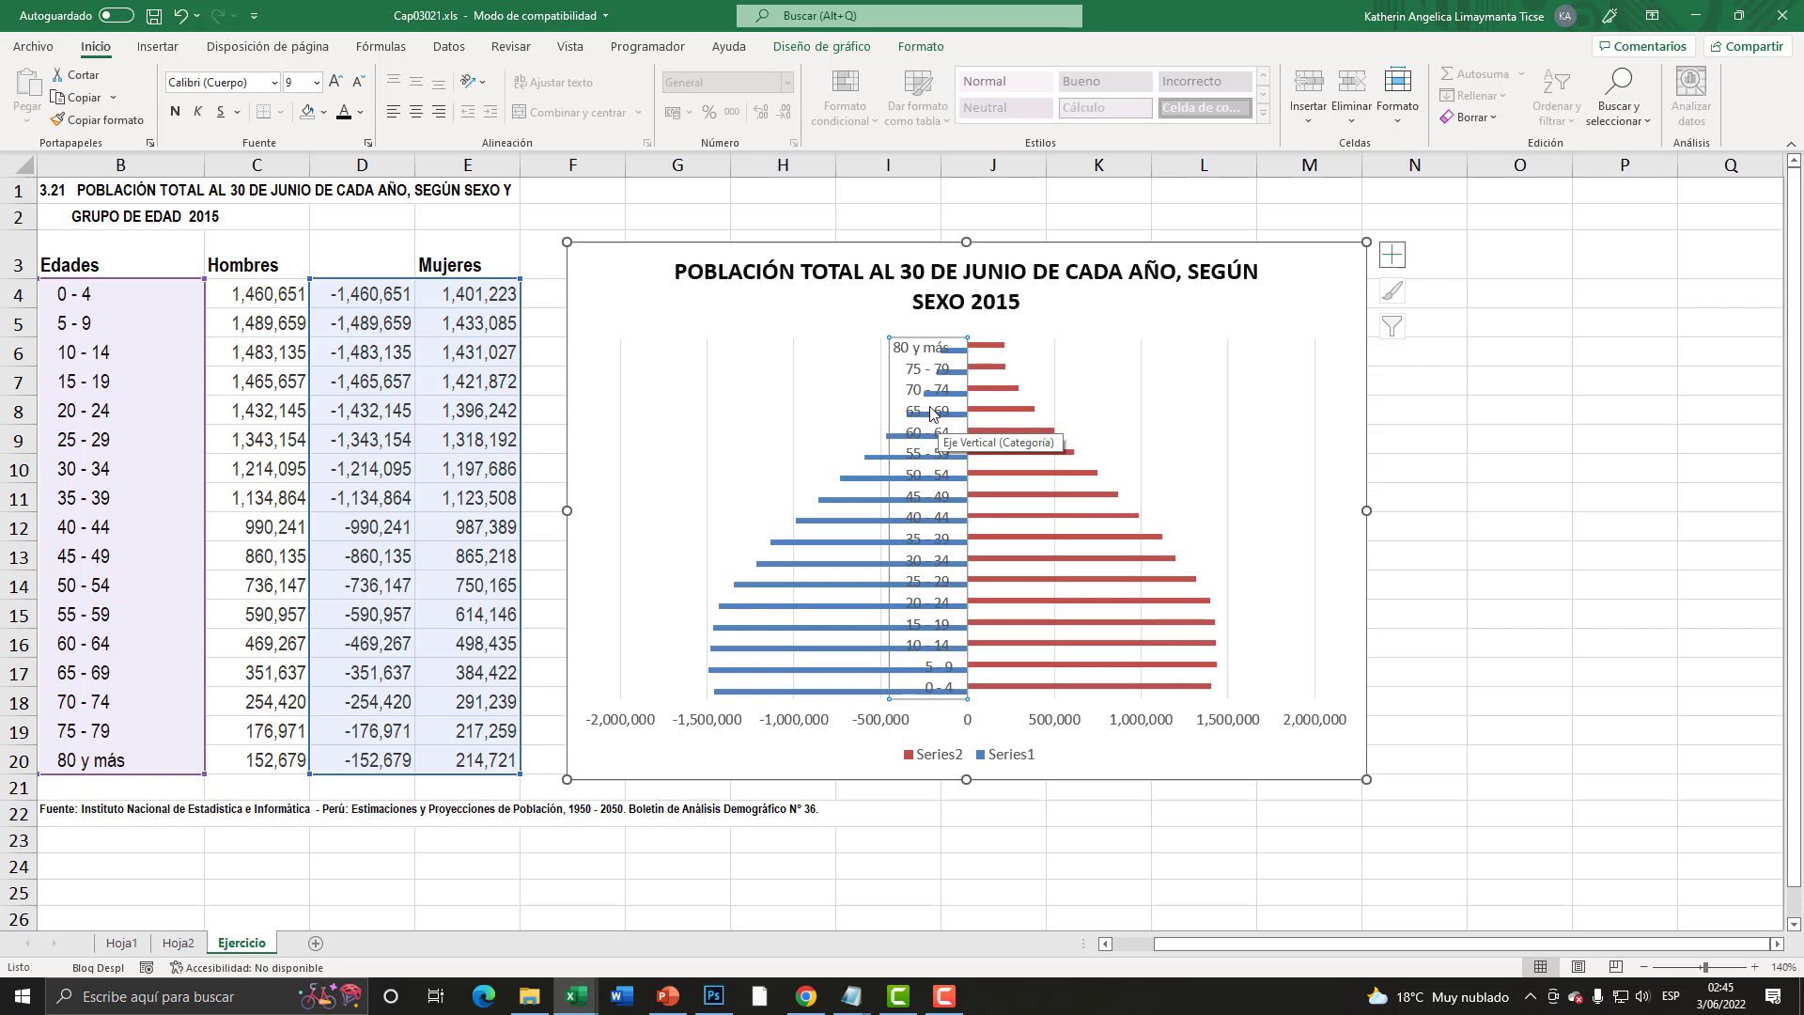
- Set the vertical axis label position to Bajo in Format Axis > Etiquetas
right_click(930, 415)
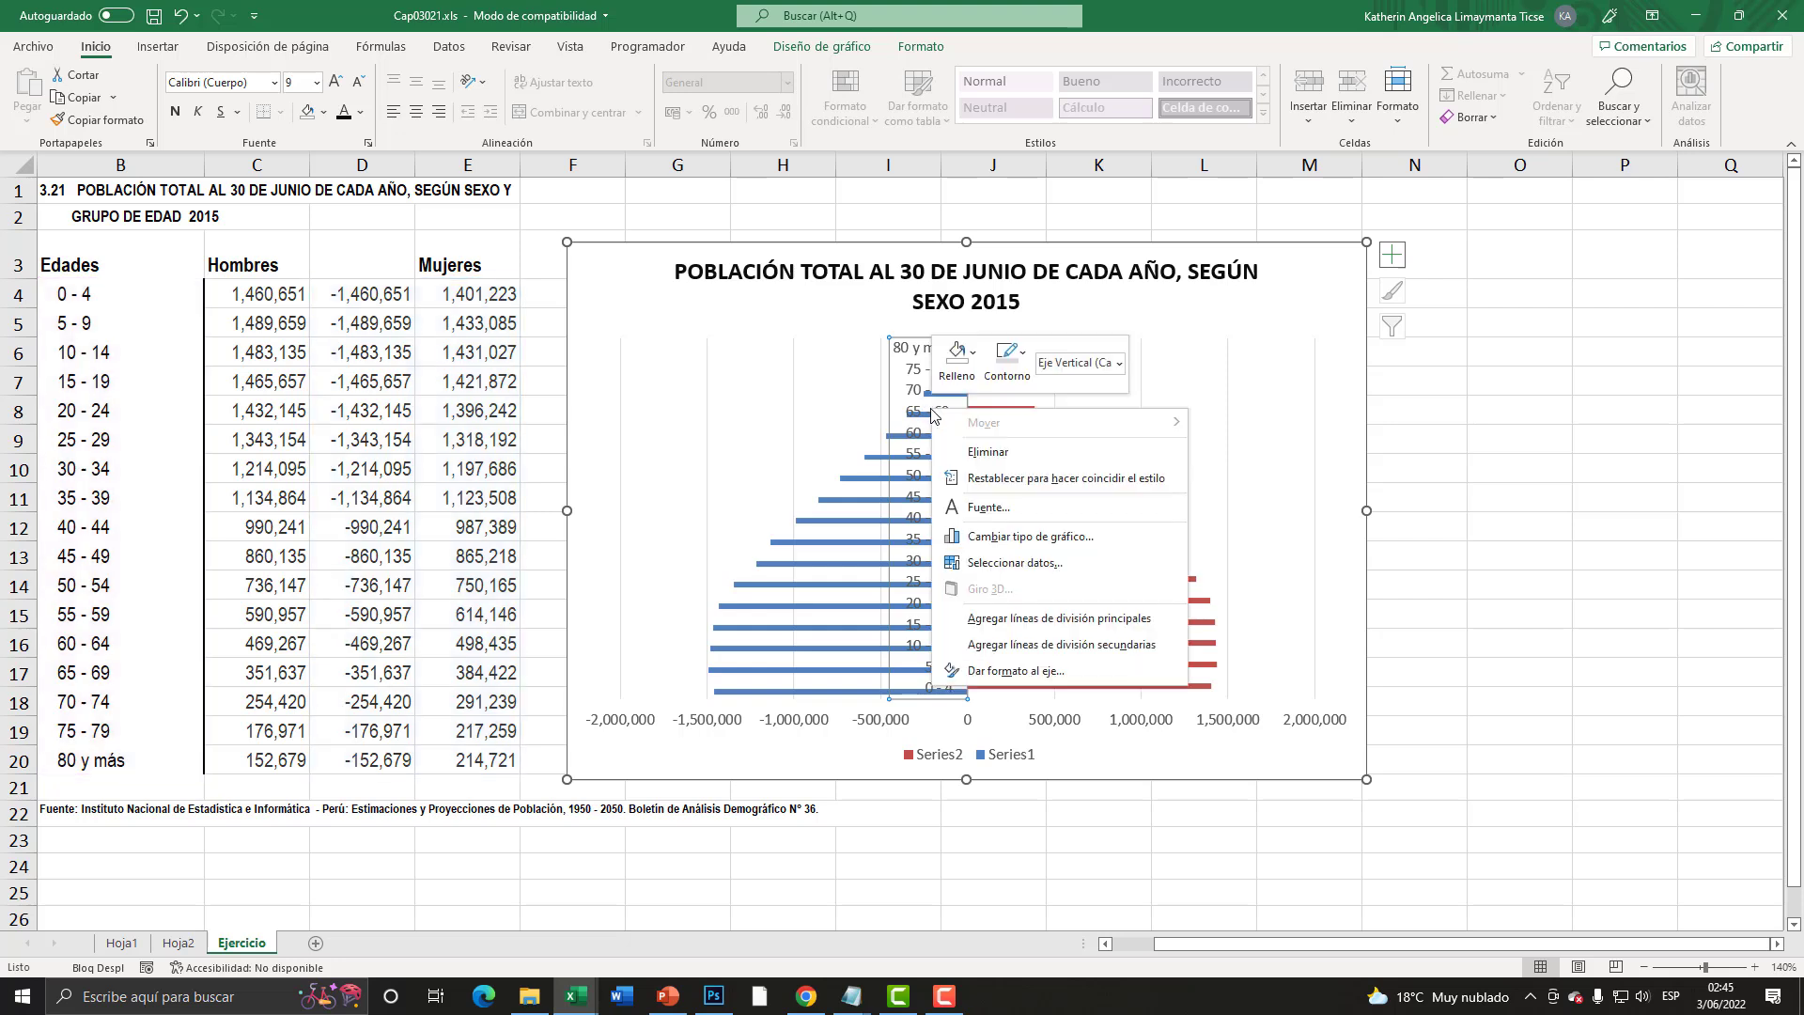
left_click(1033, 673)
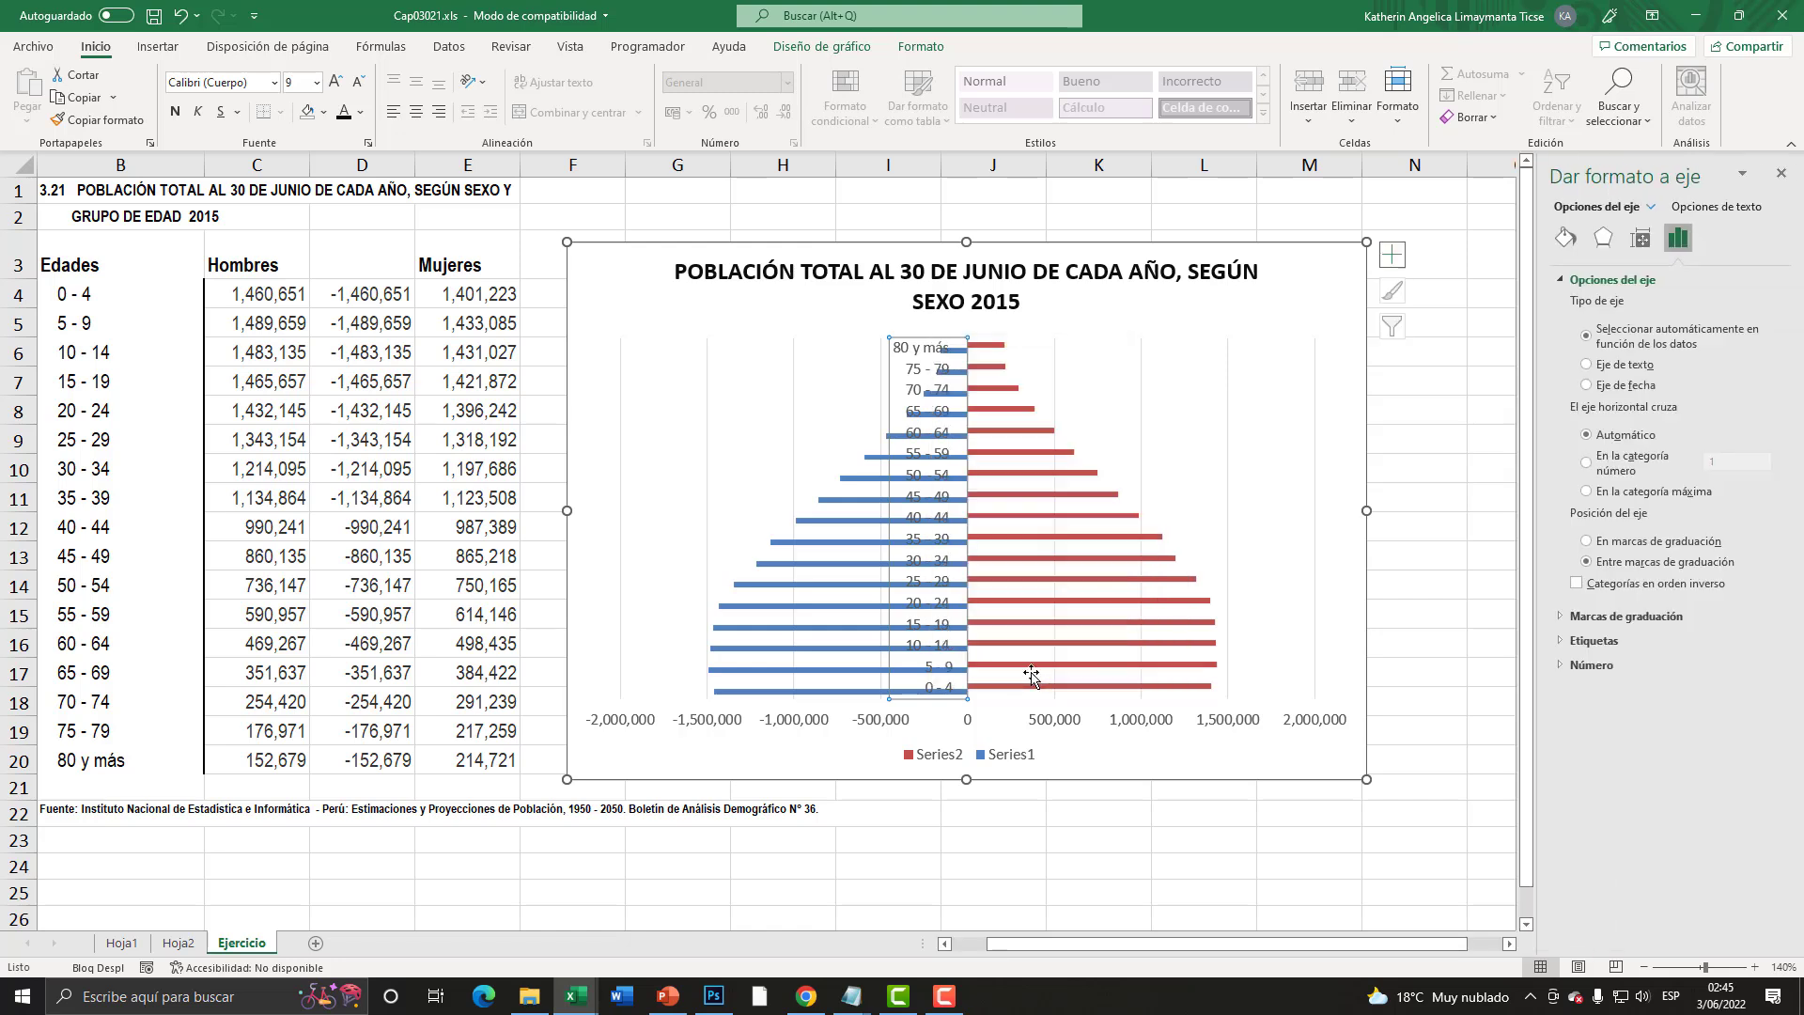
left_click(1598, 279)
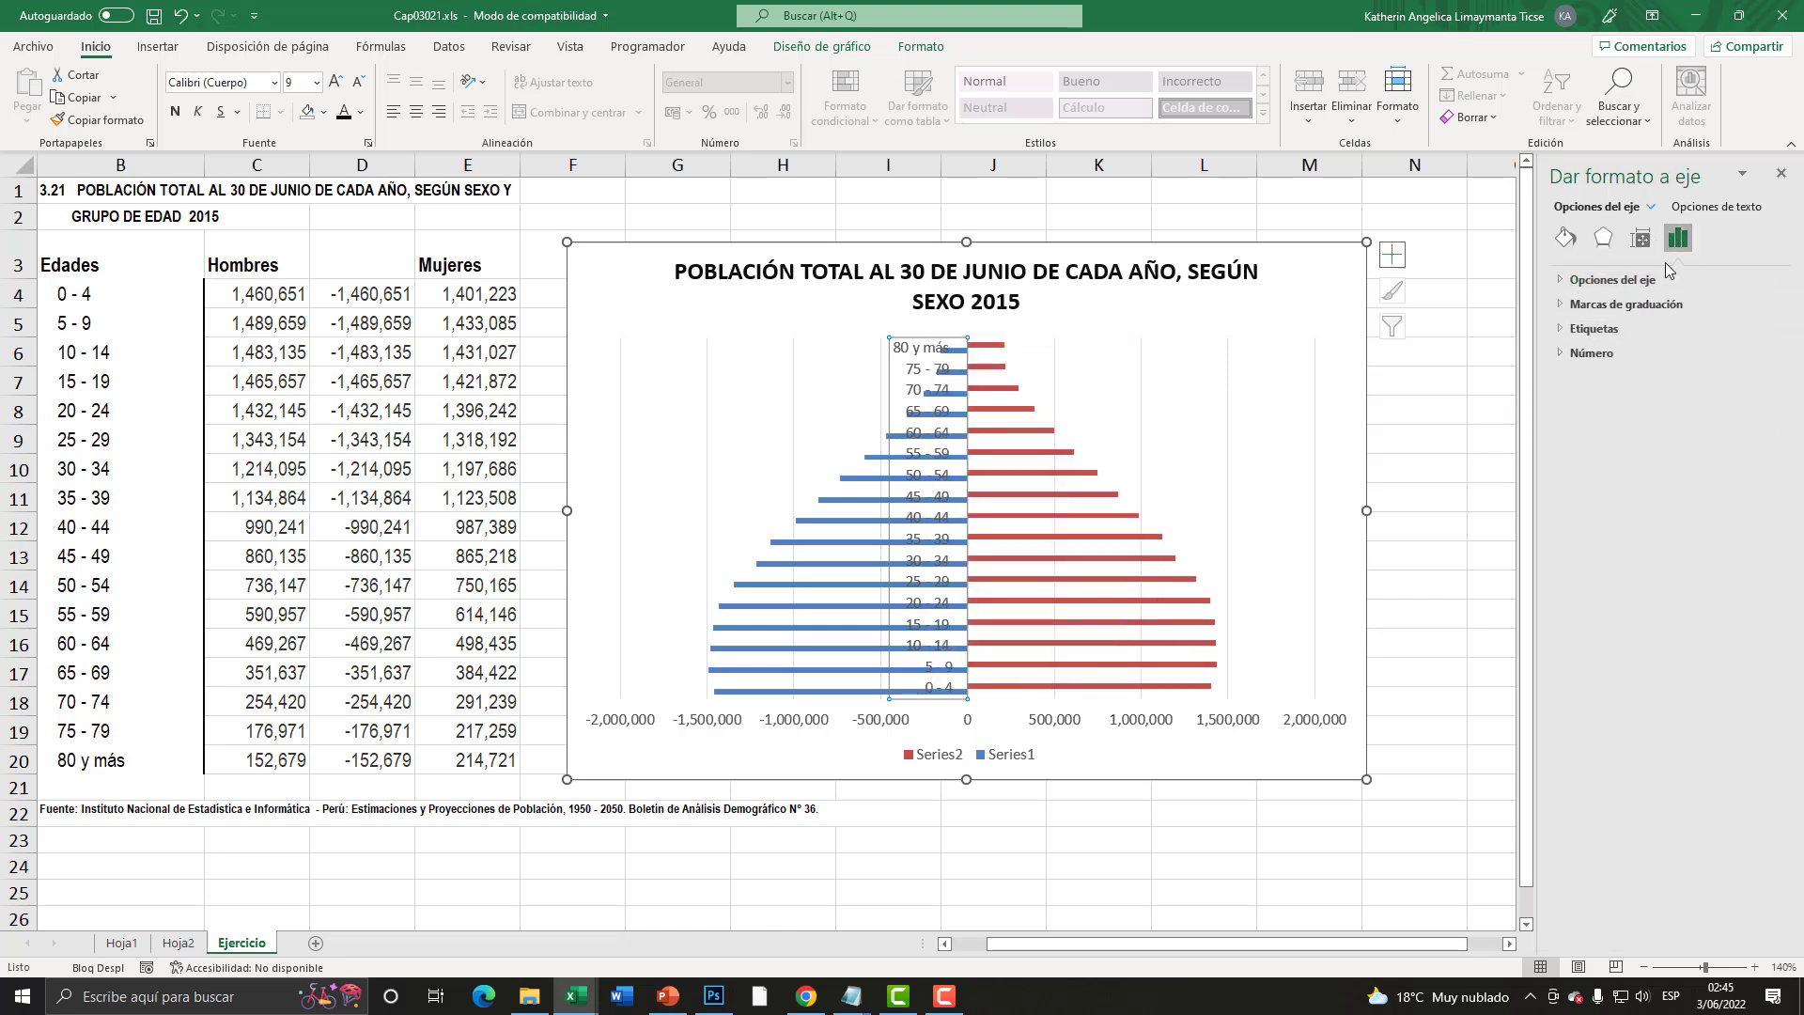
left_click(1561, 330)
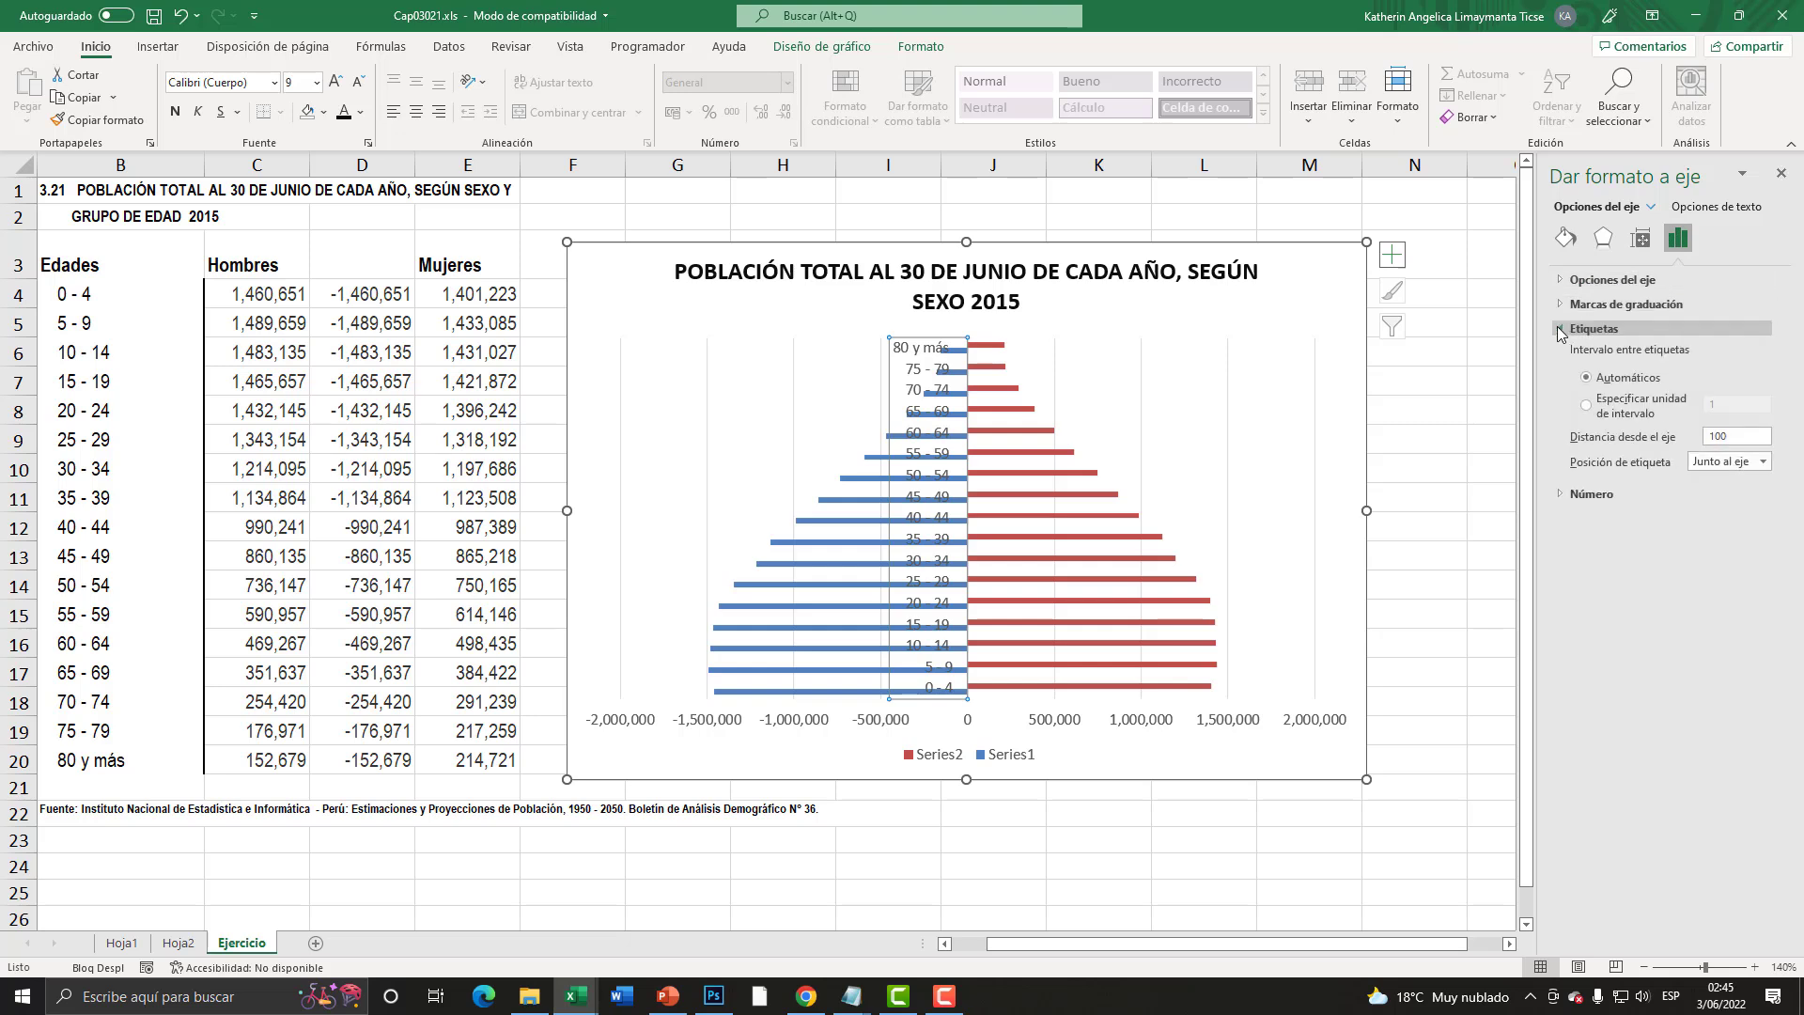
key("super+plus")
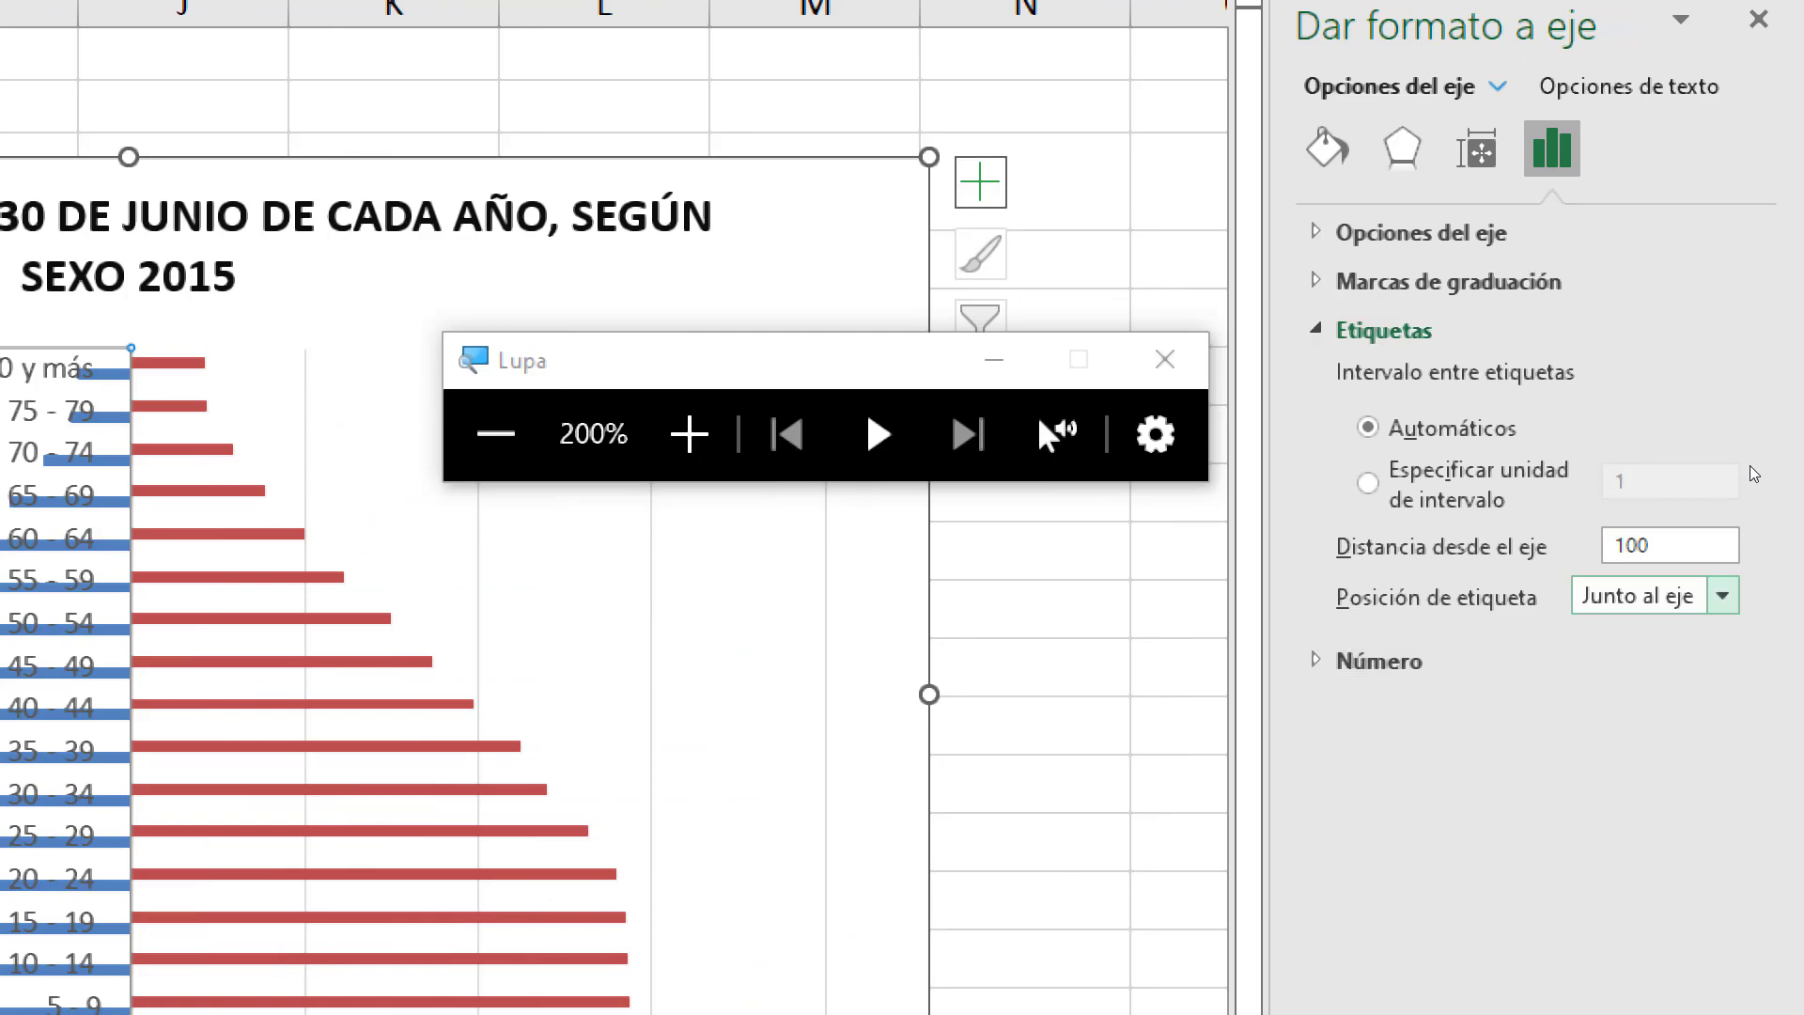
left_click(1722, 595)
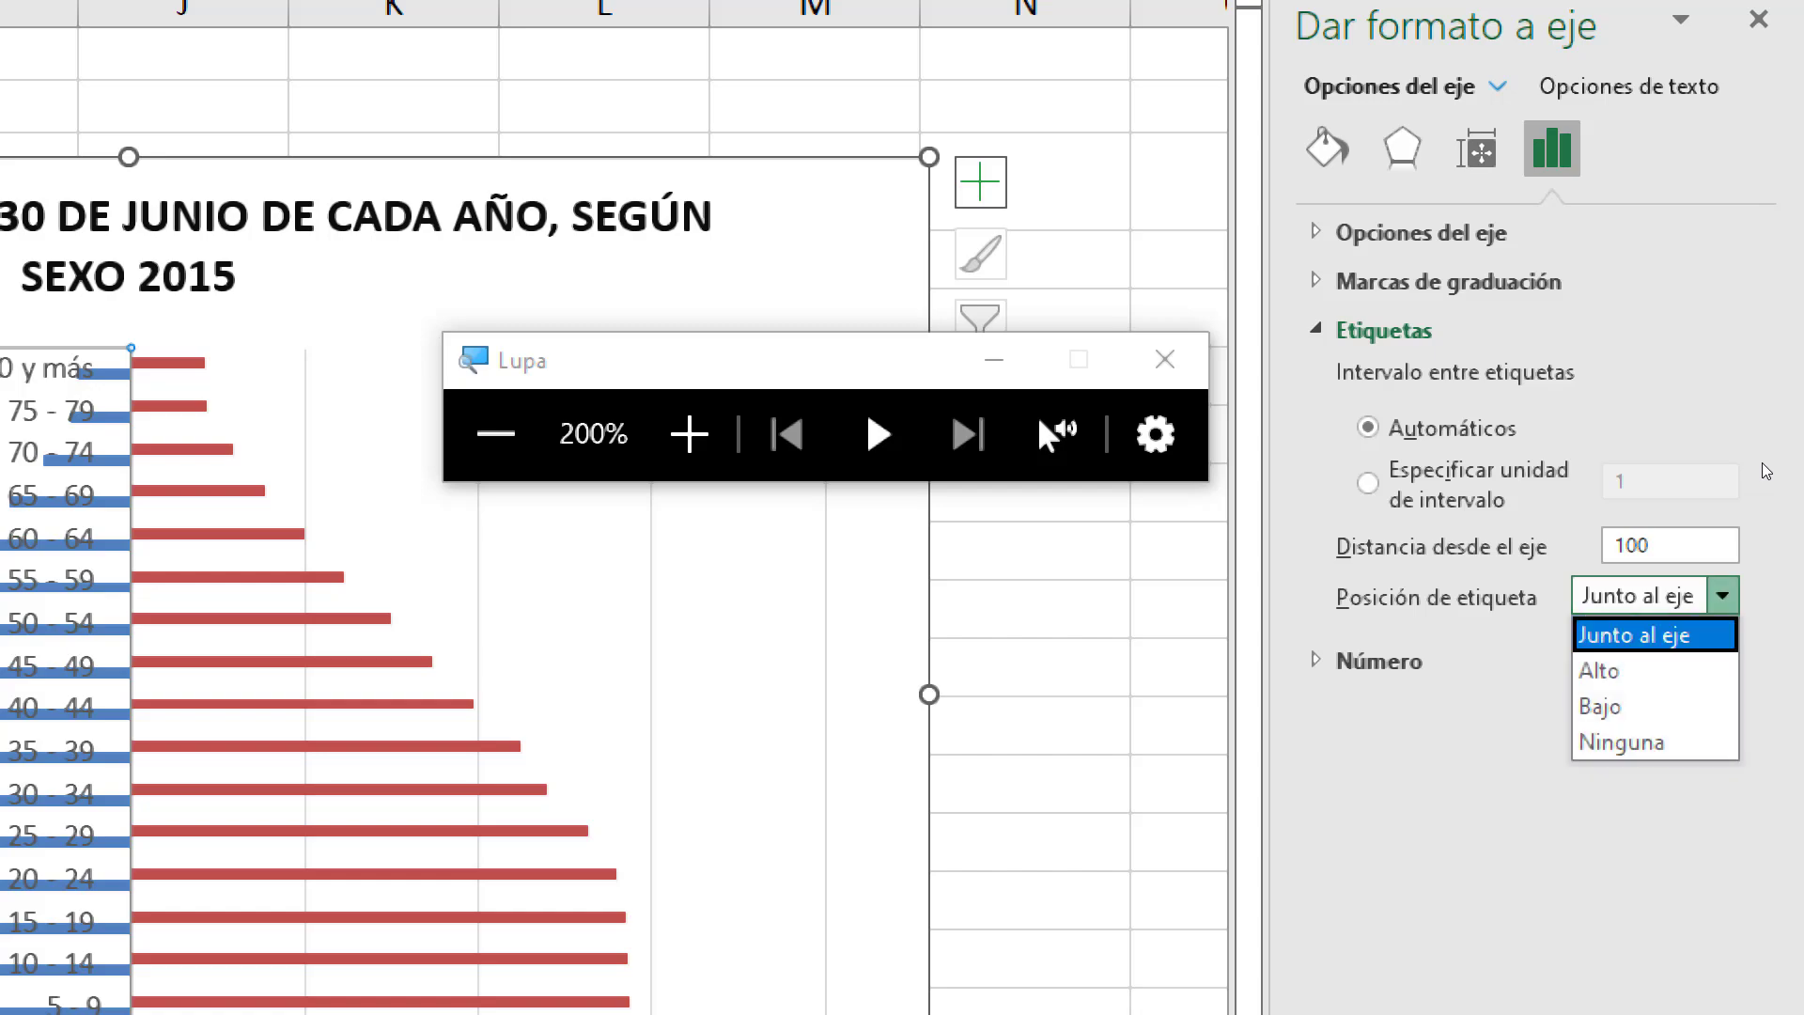
key("Down")
key("Down")
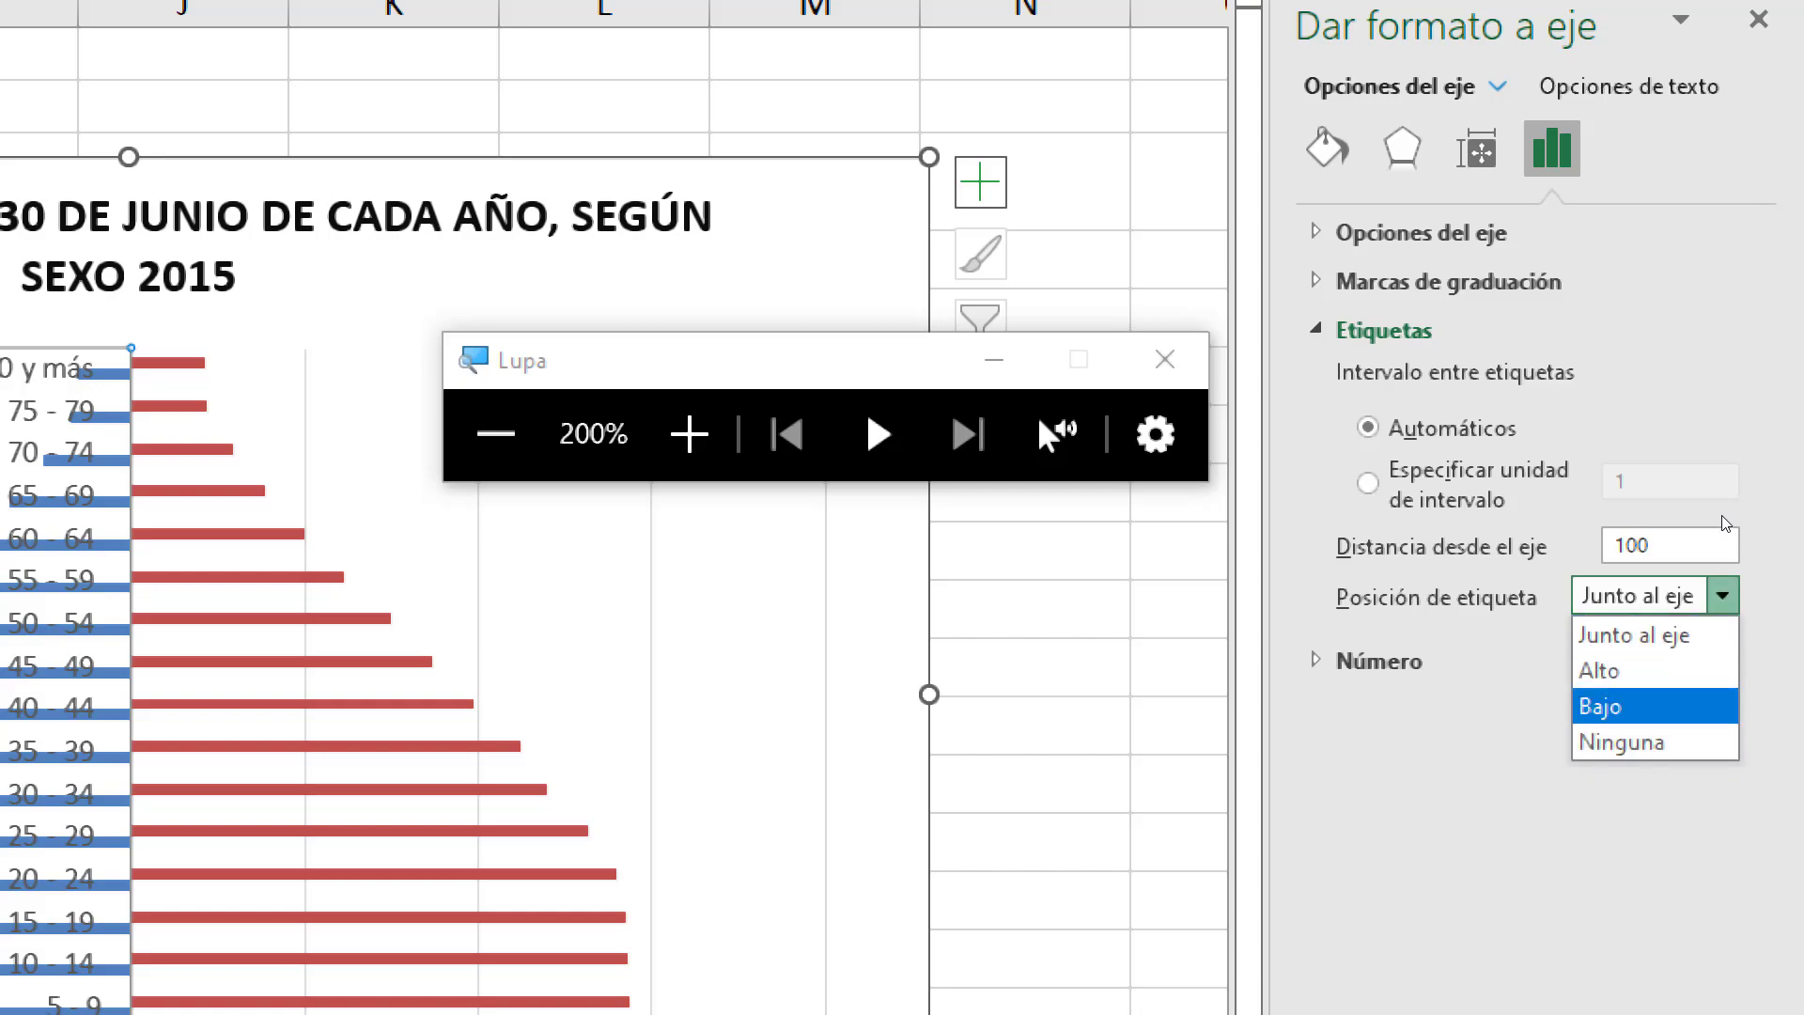
key("super+Escape")
left_click(1719, 517)
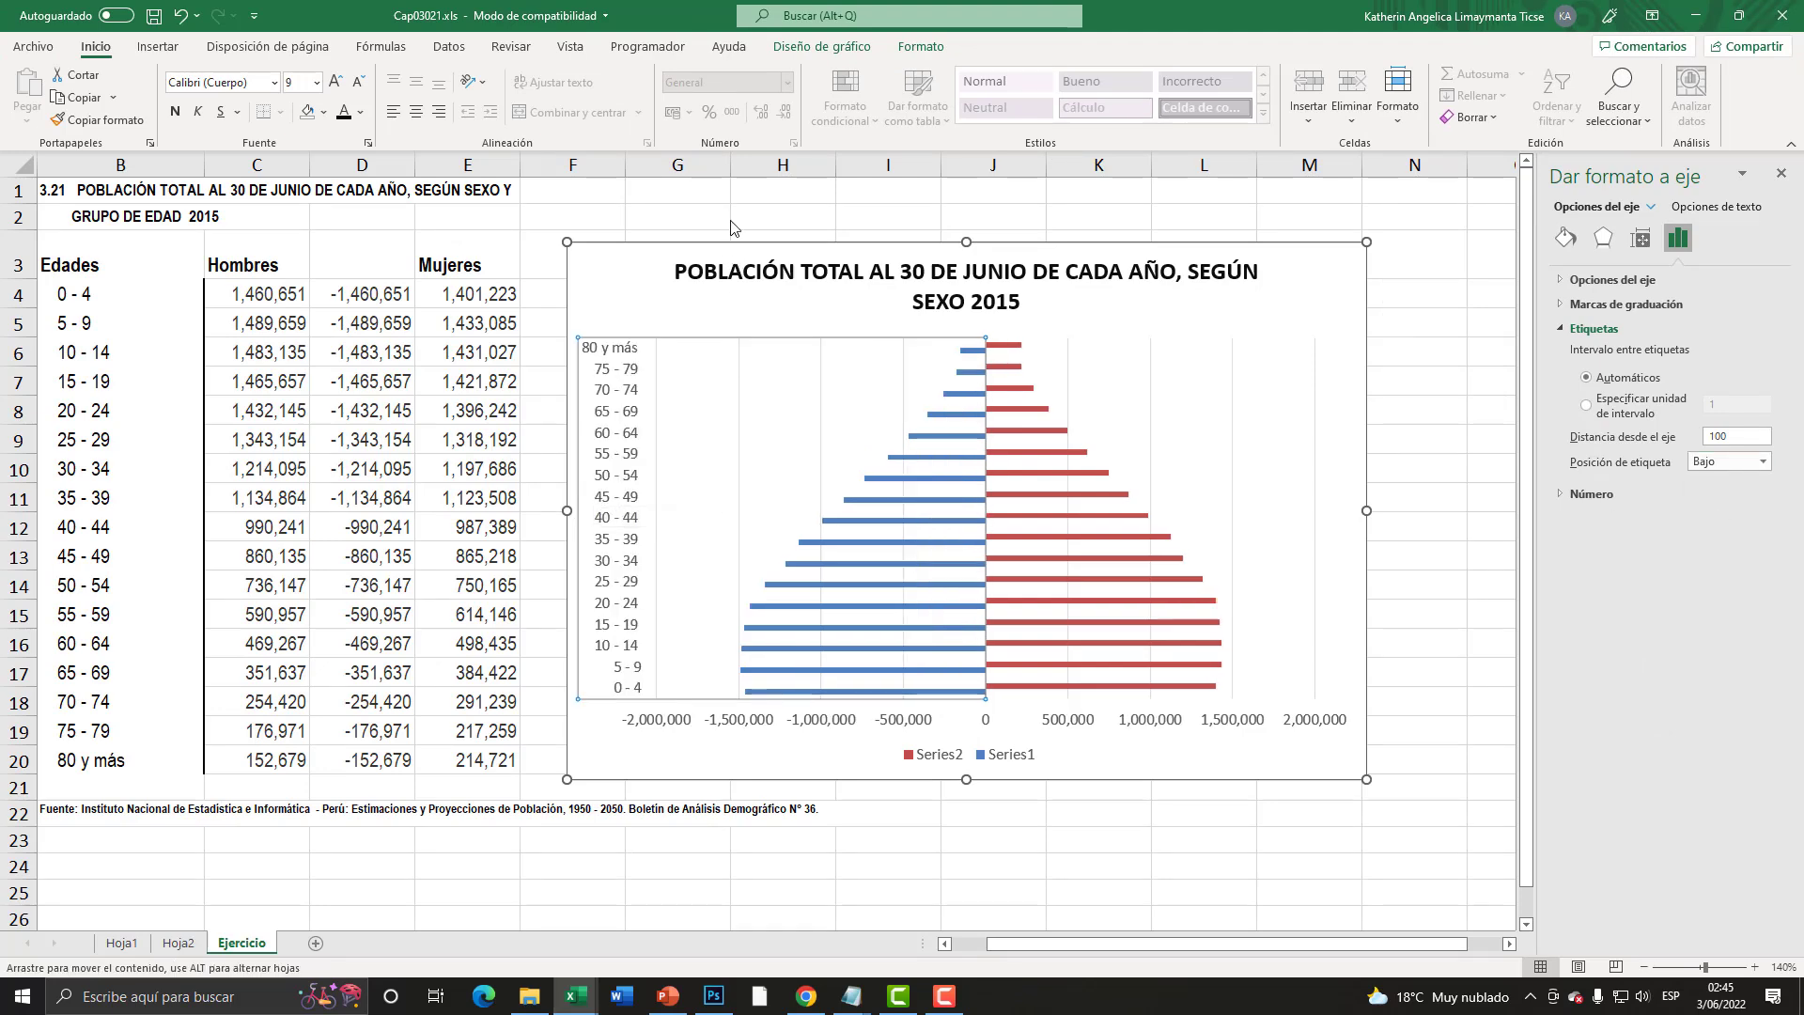
left_click(677, 216)
left_click(625, 414)
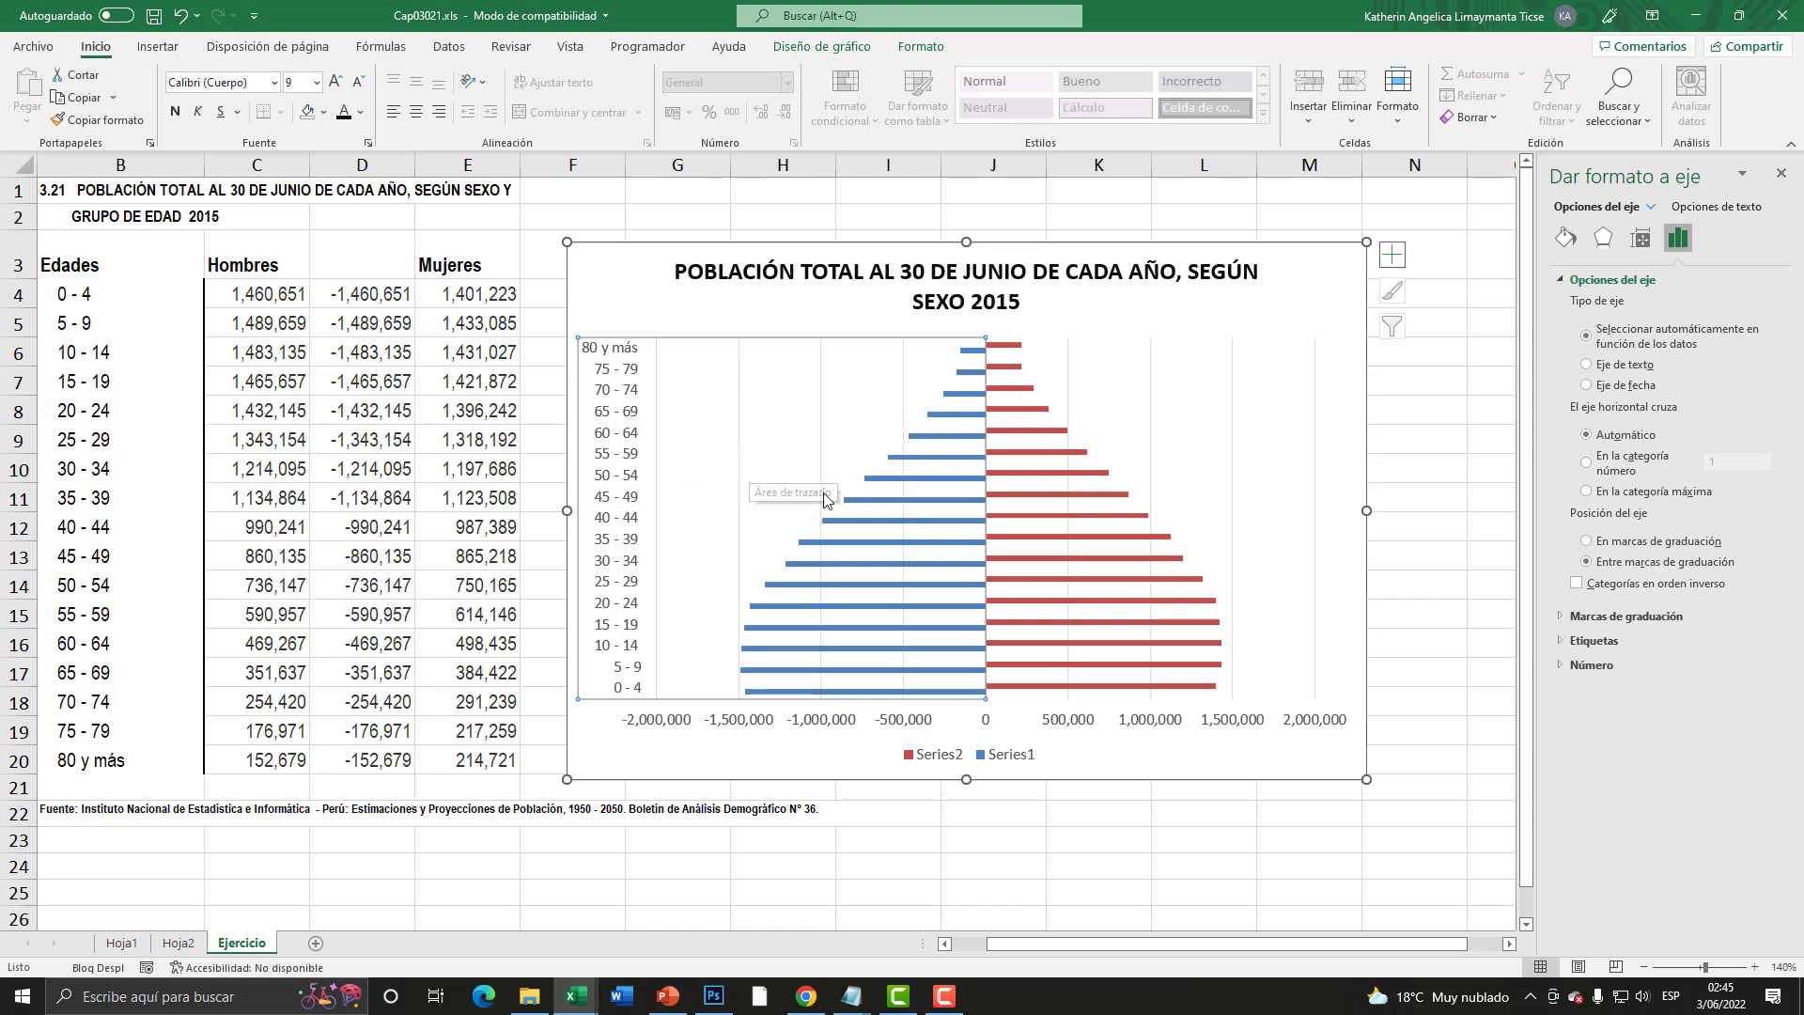
- Select the horizontal value axis to view its -2.0E6 to 2.0E6 bounds
left_click(954, 719)
key("super+plus")
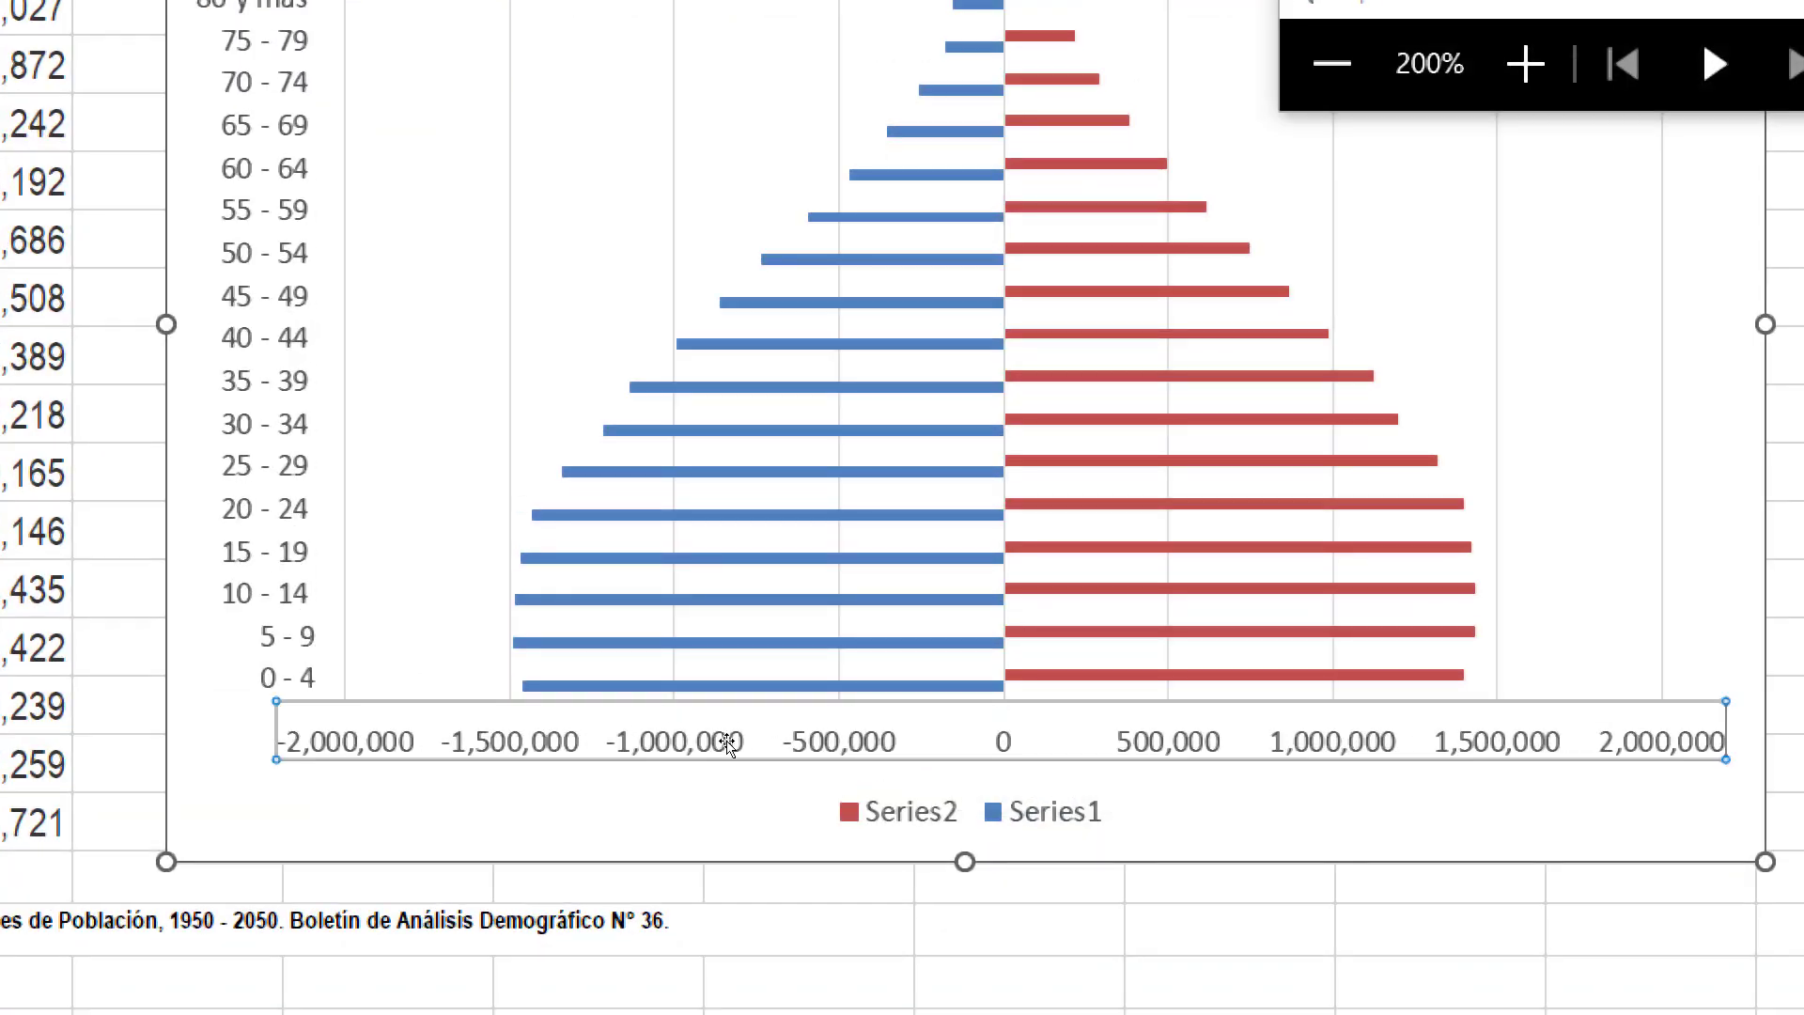
key("super+Escape")
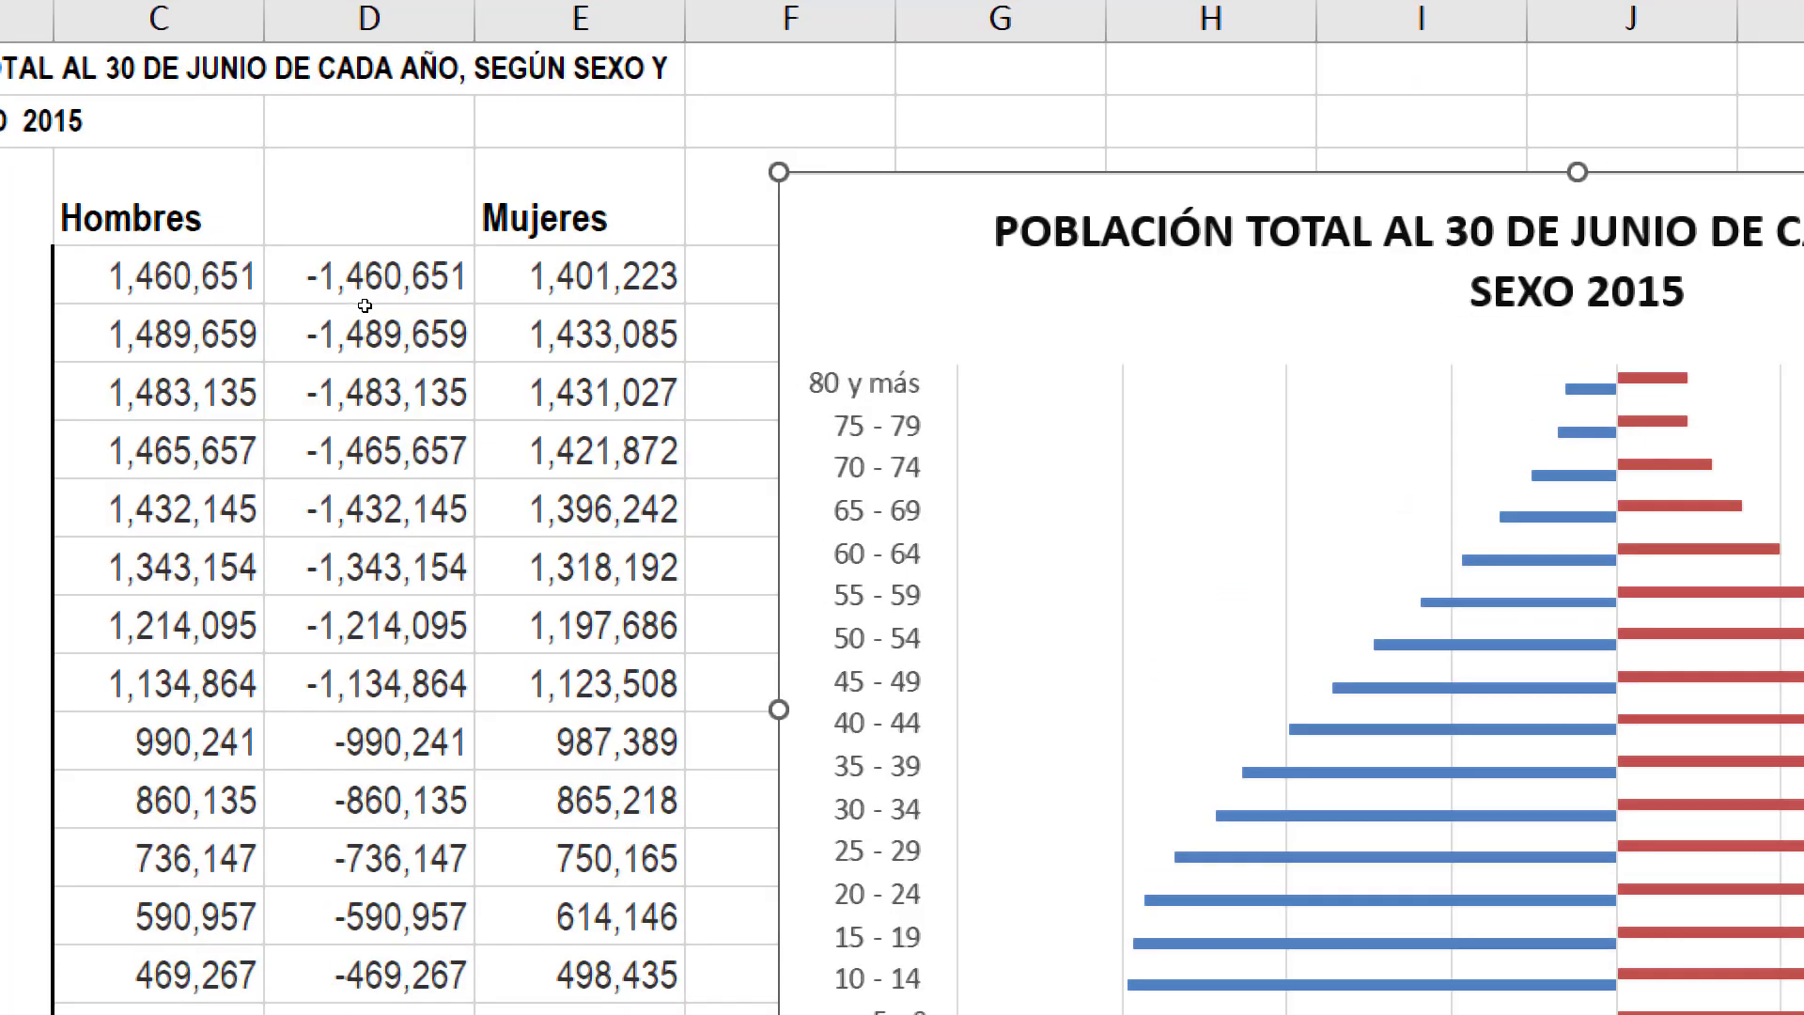
- Apply the custom number format 0;0 to D4:D20 so men's values show without minus signs
left_click_drag(363, 289, 367, 460)
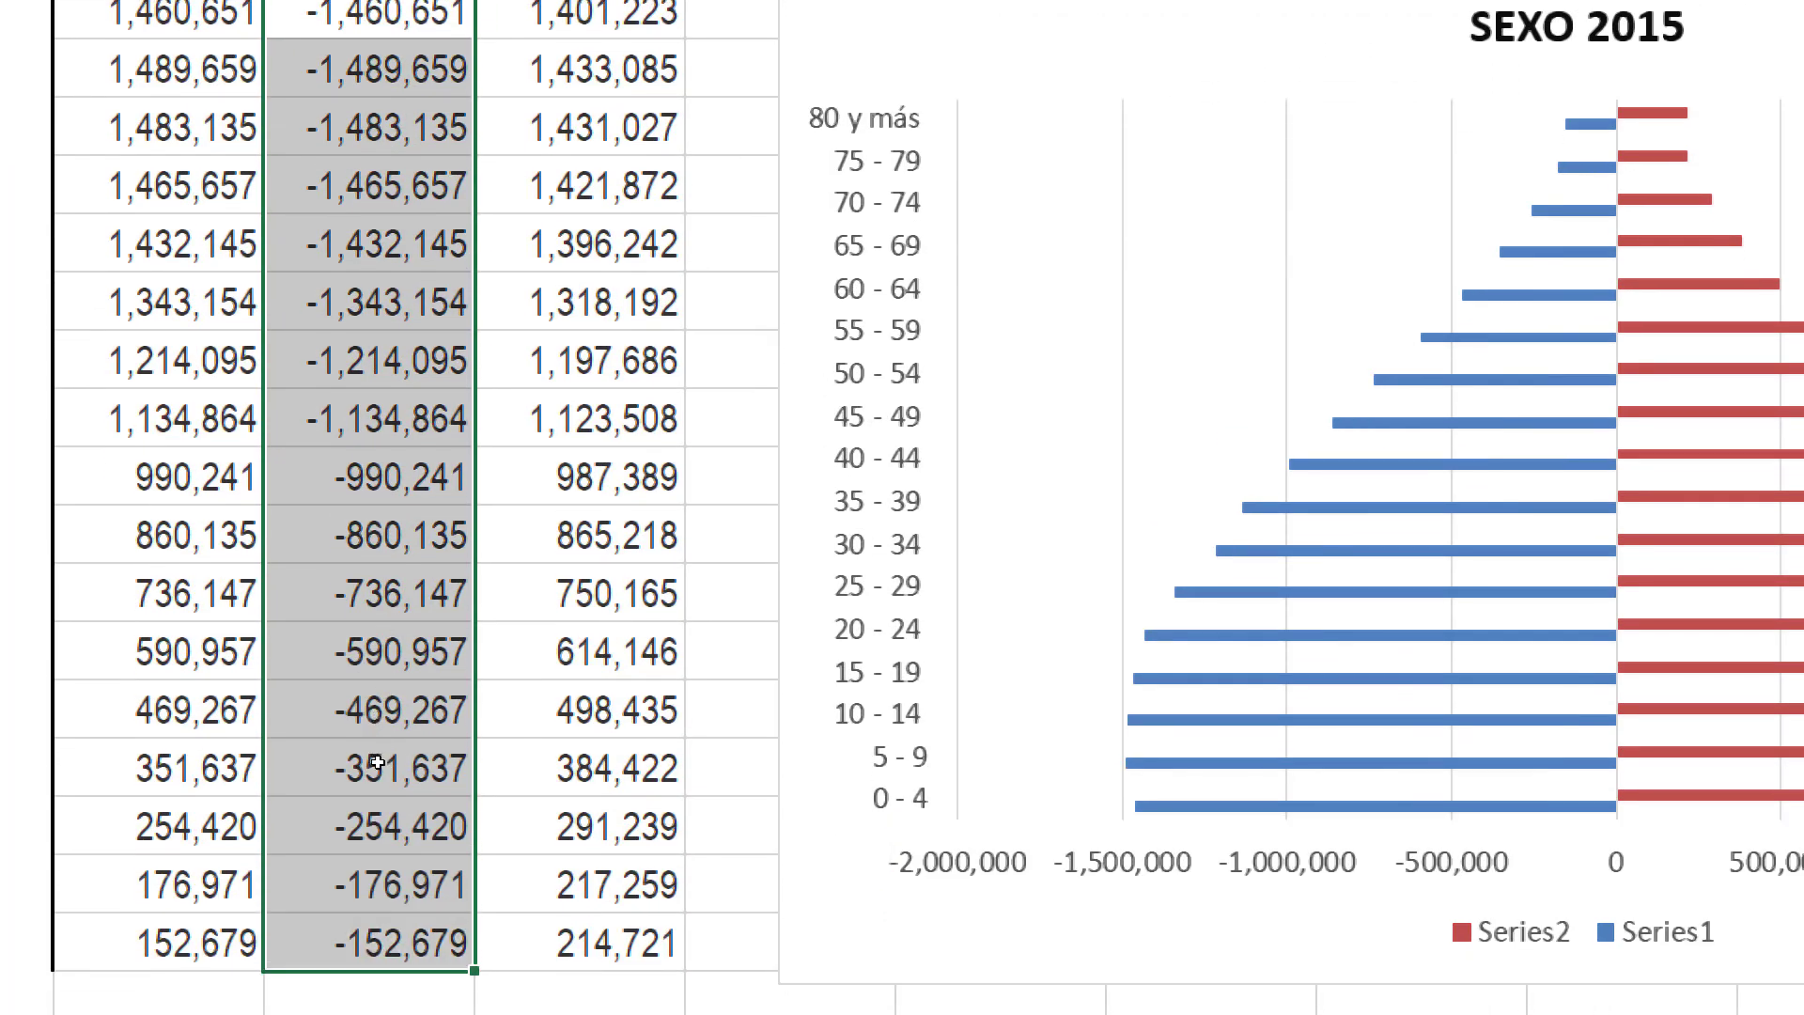
left_click_drag(380, 608, 387, 730)
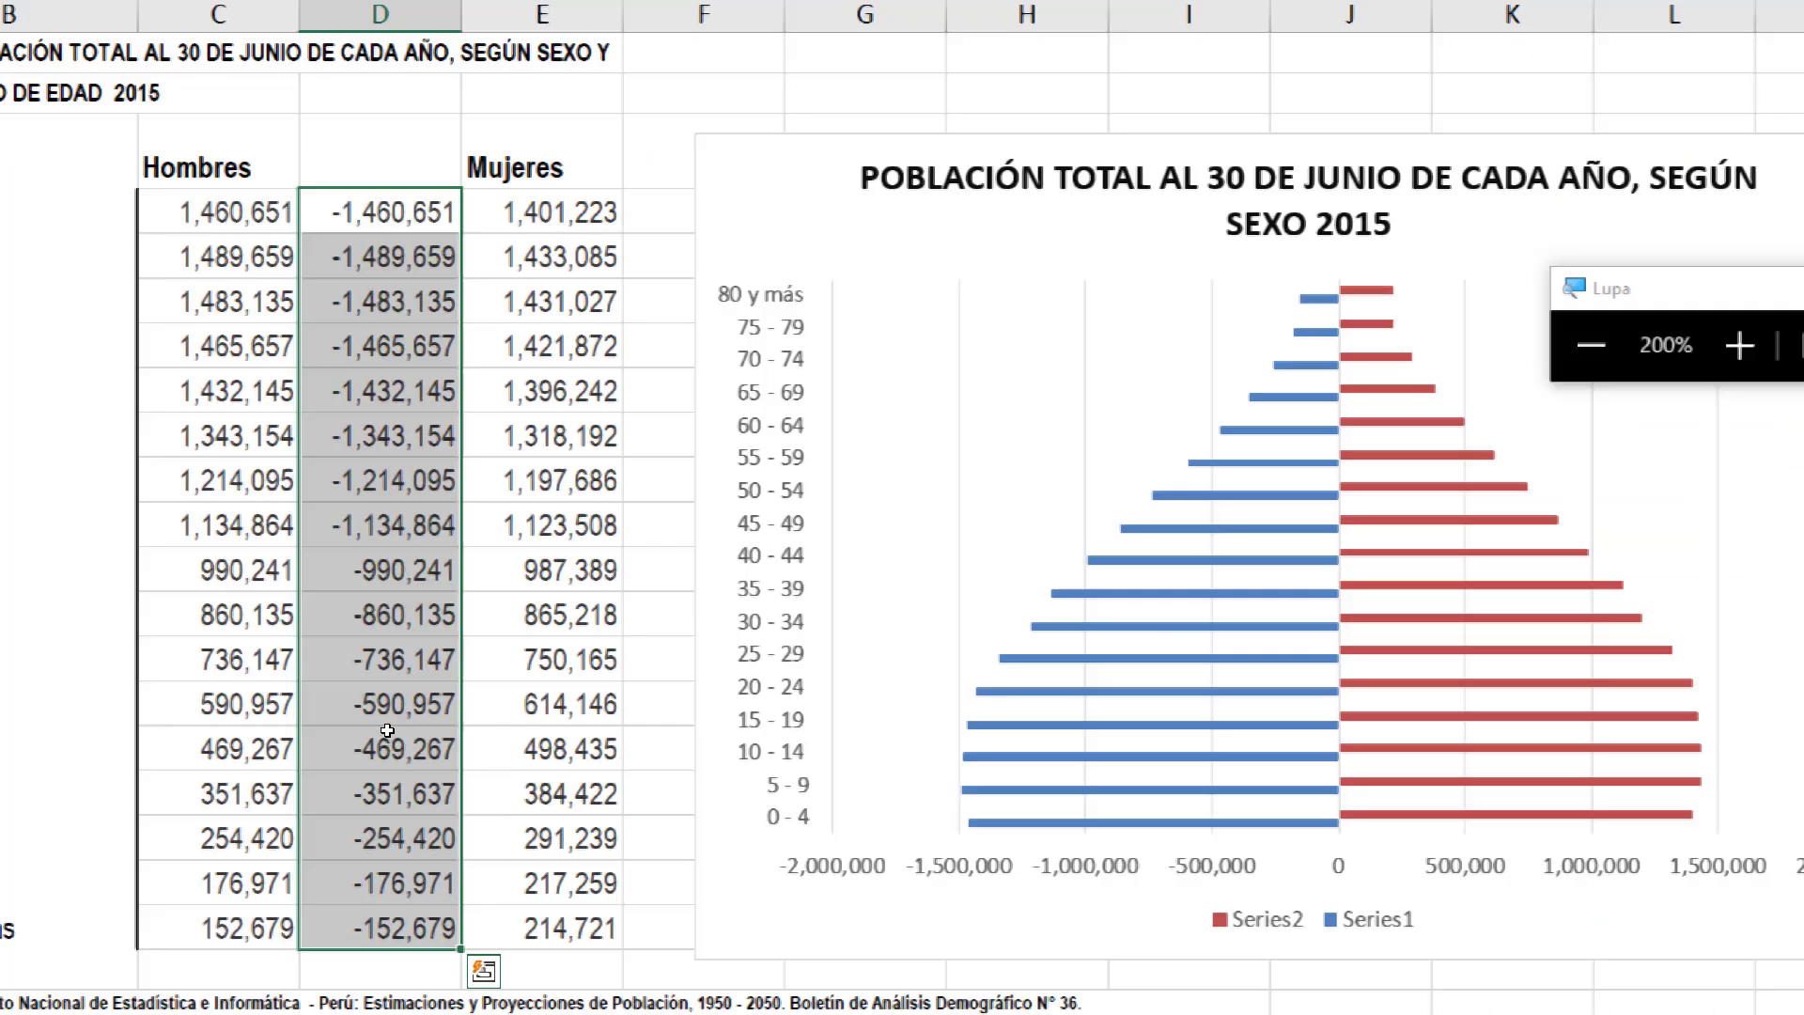
key("super+Escape")
right_click(369, 445)
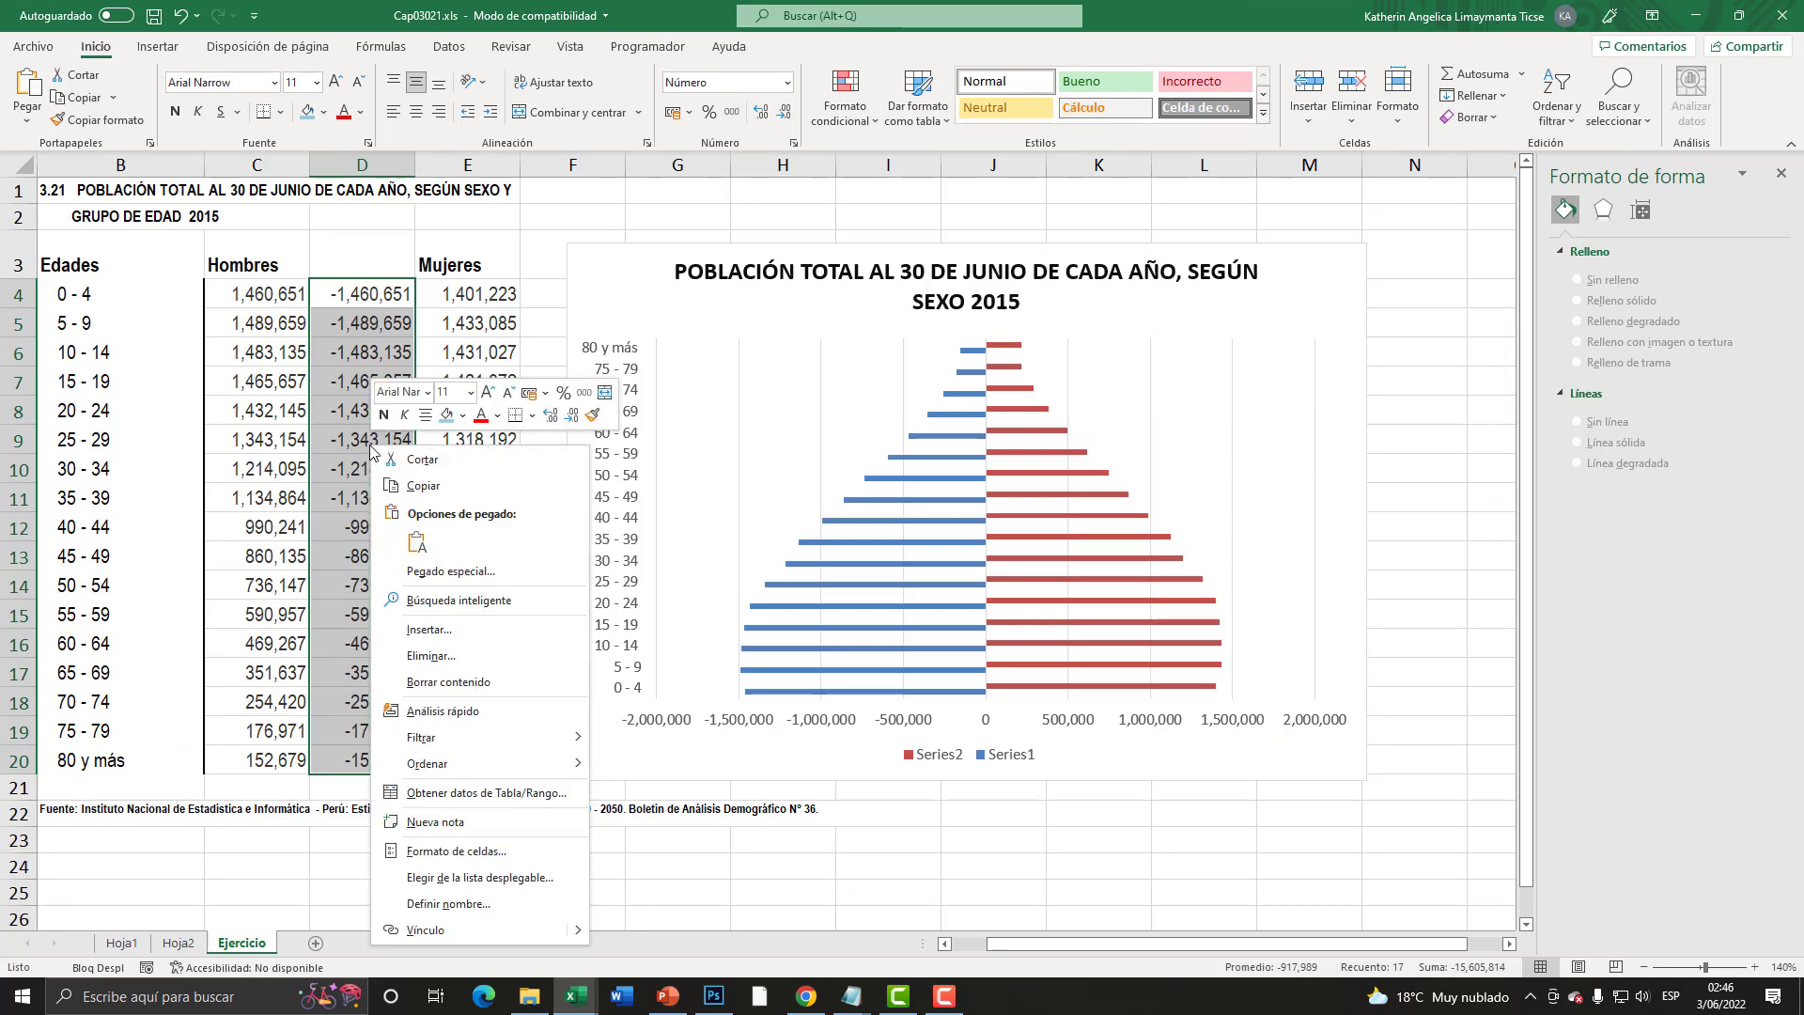
left_click(477, 851)
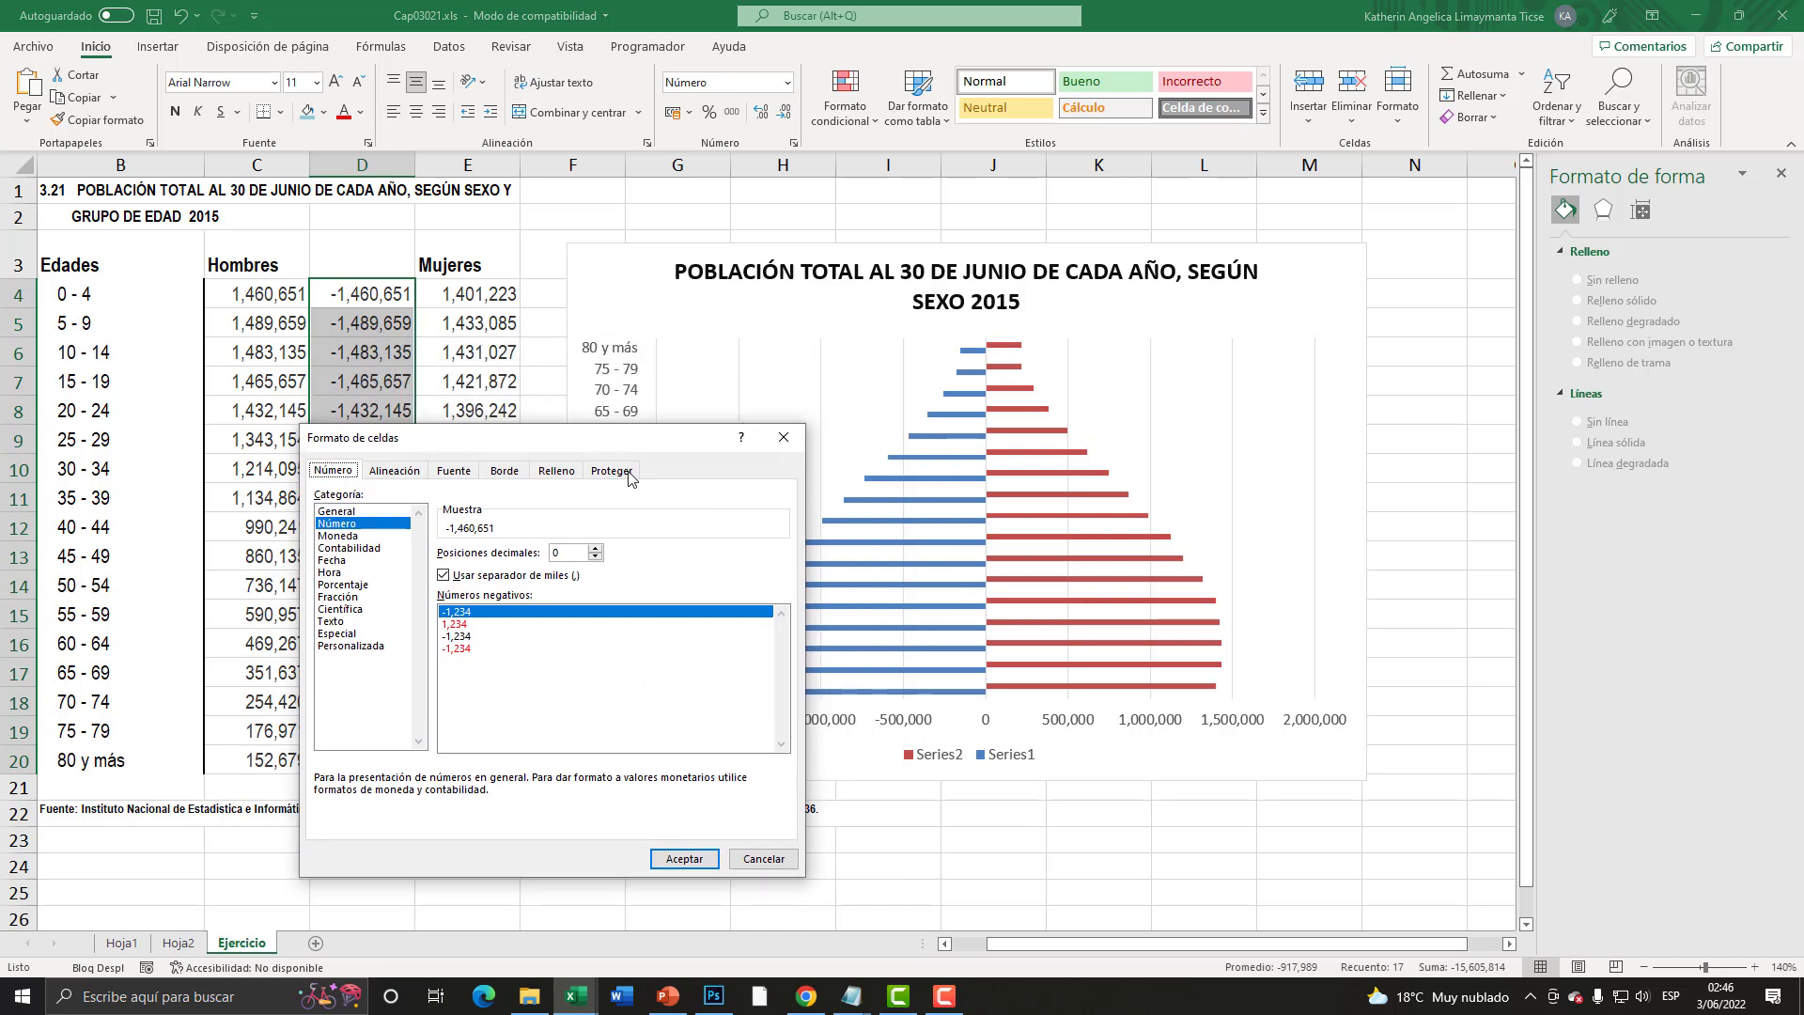
left_click_drag(602, 437, 758, 319)
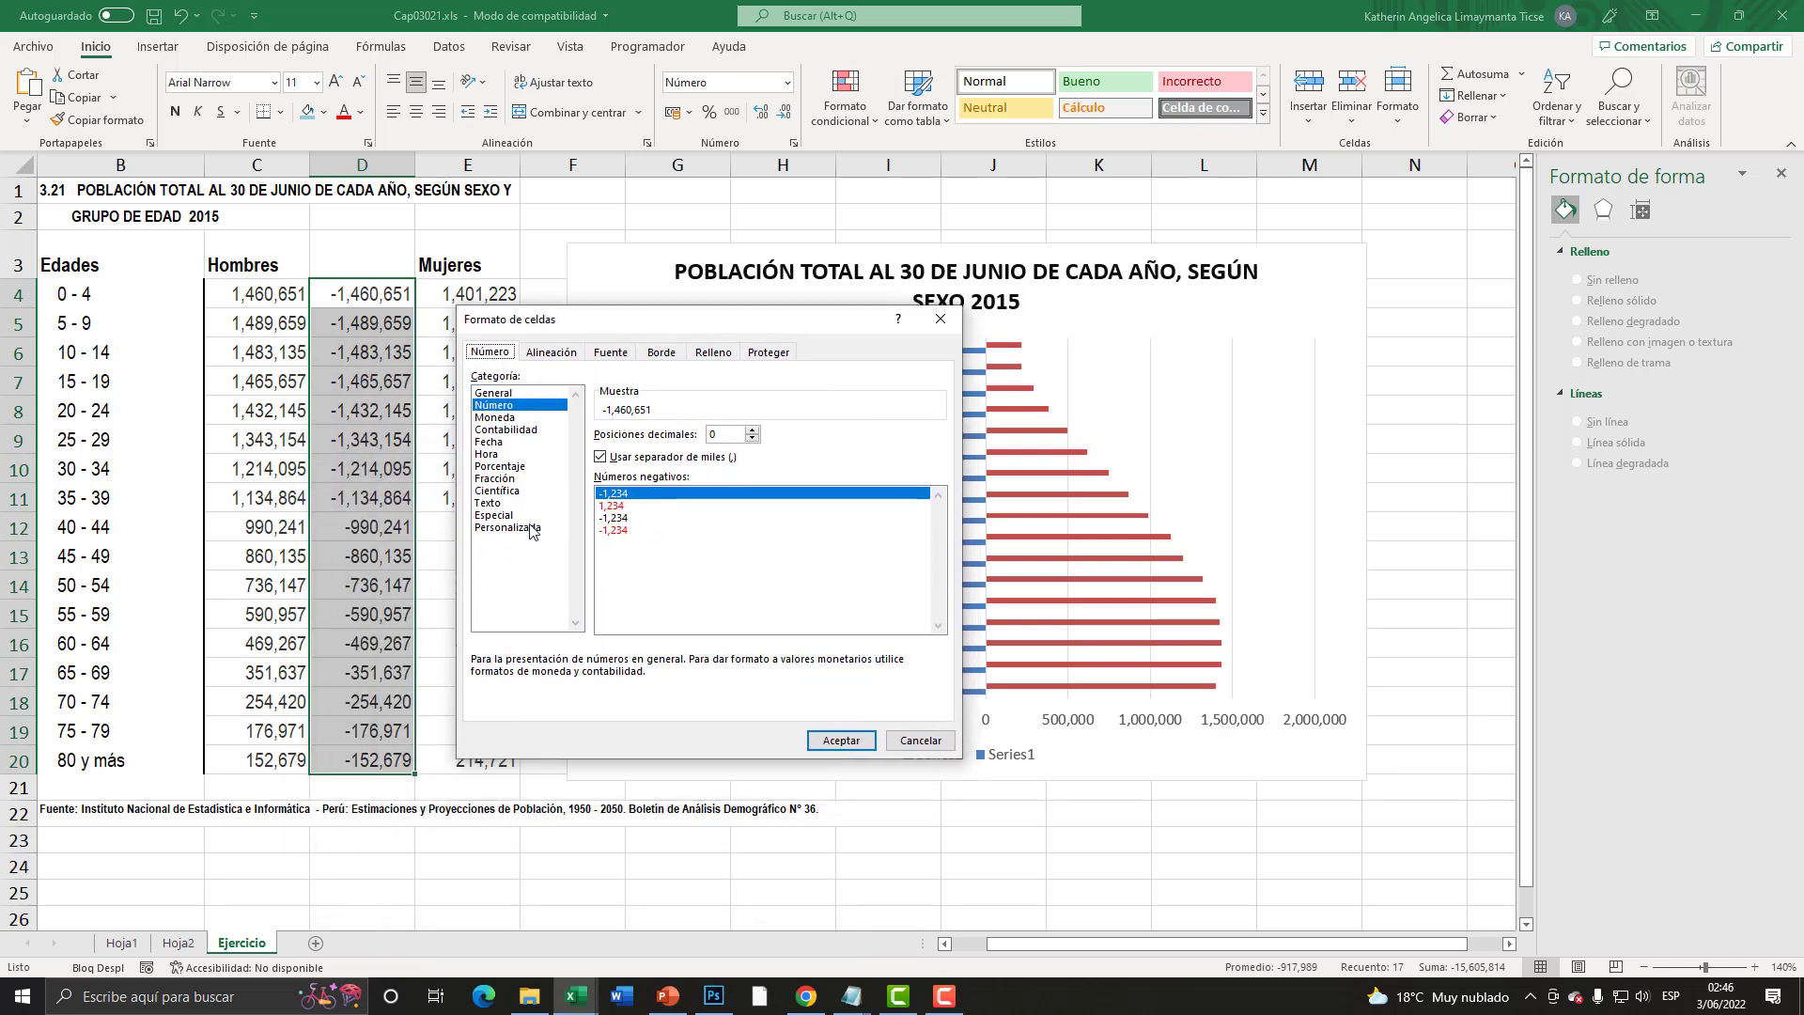
key("super+plus")
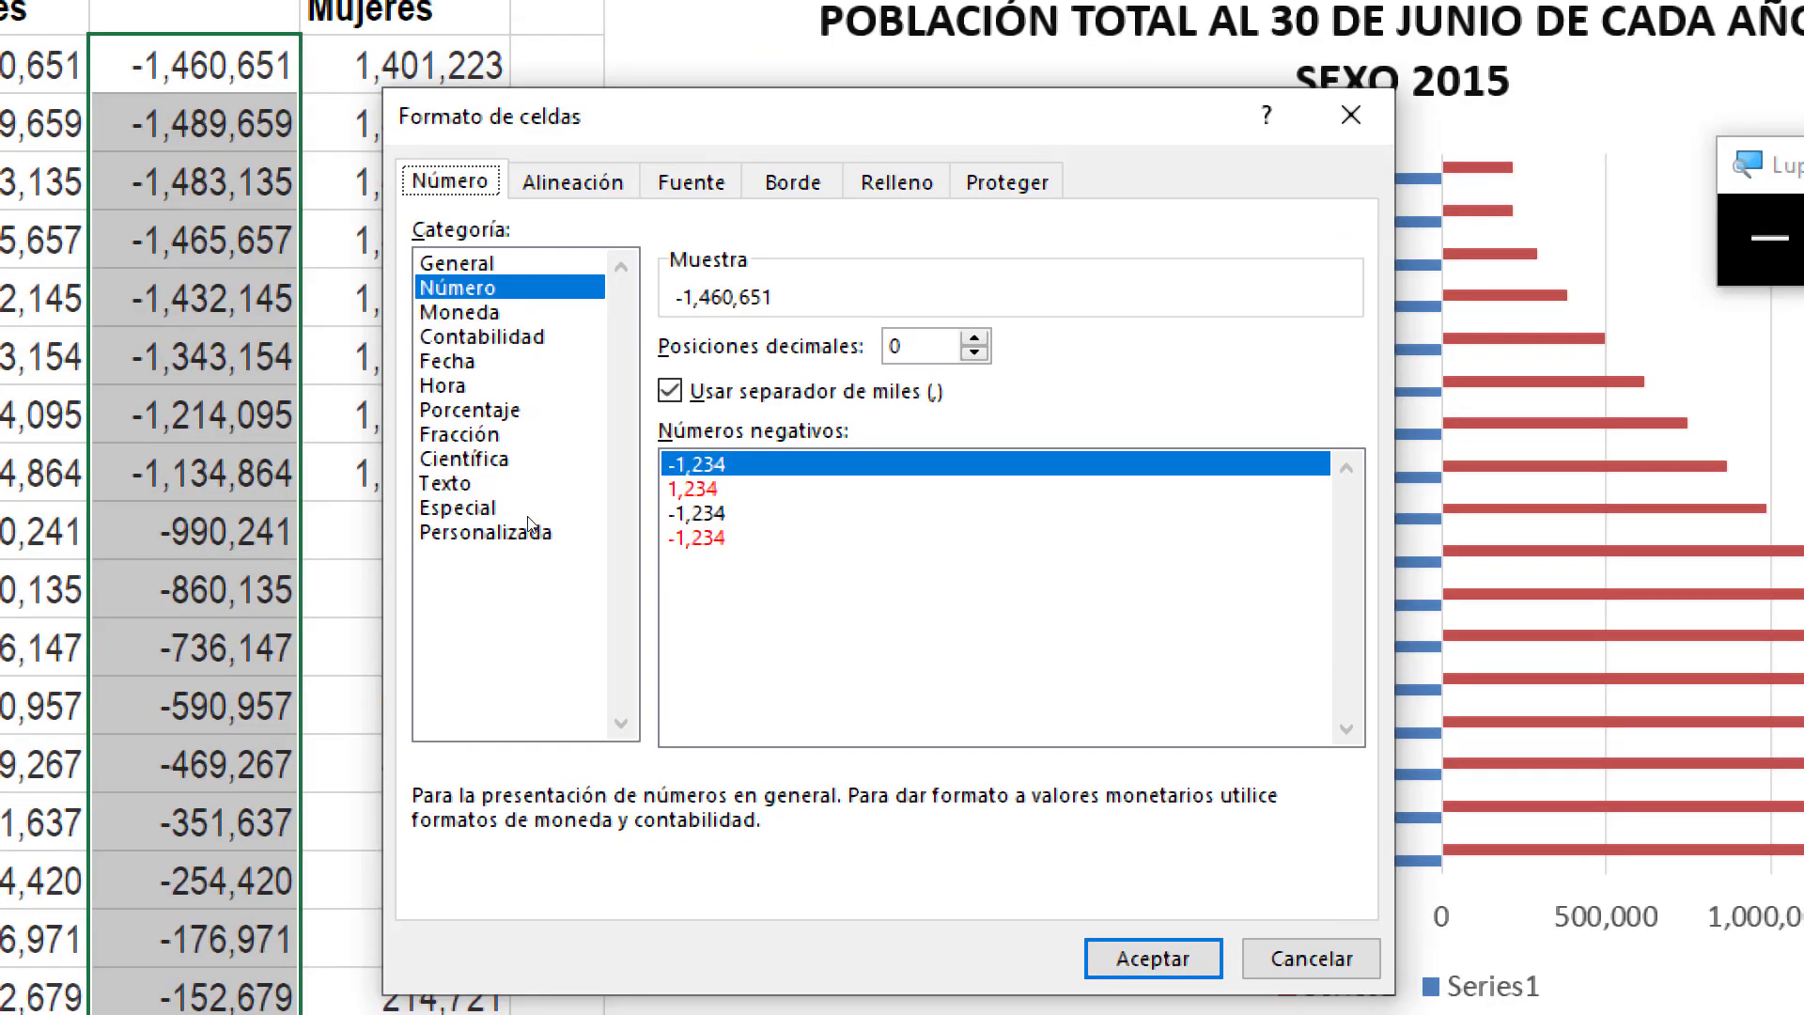
left_click(508, 533)
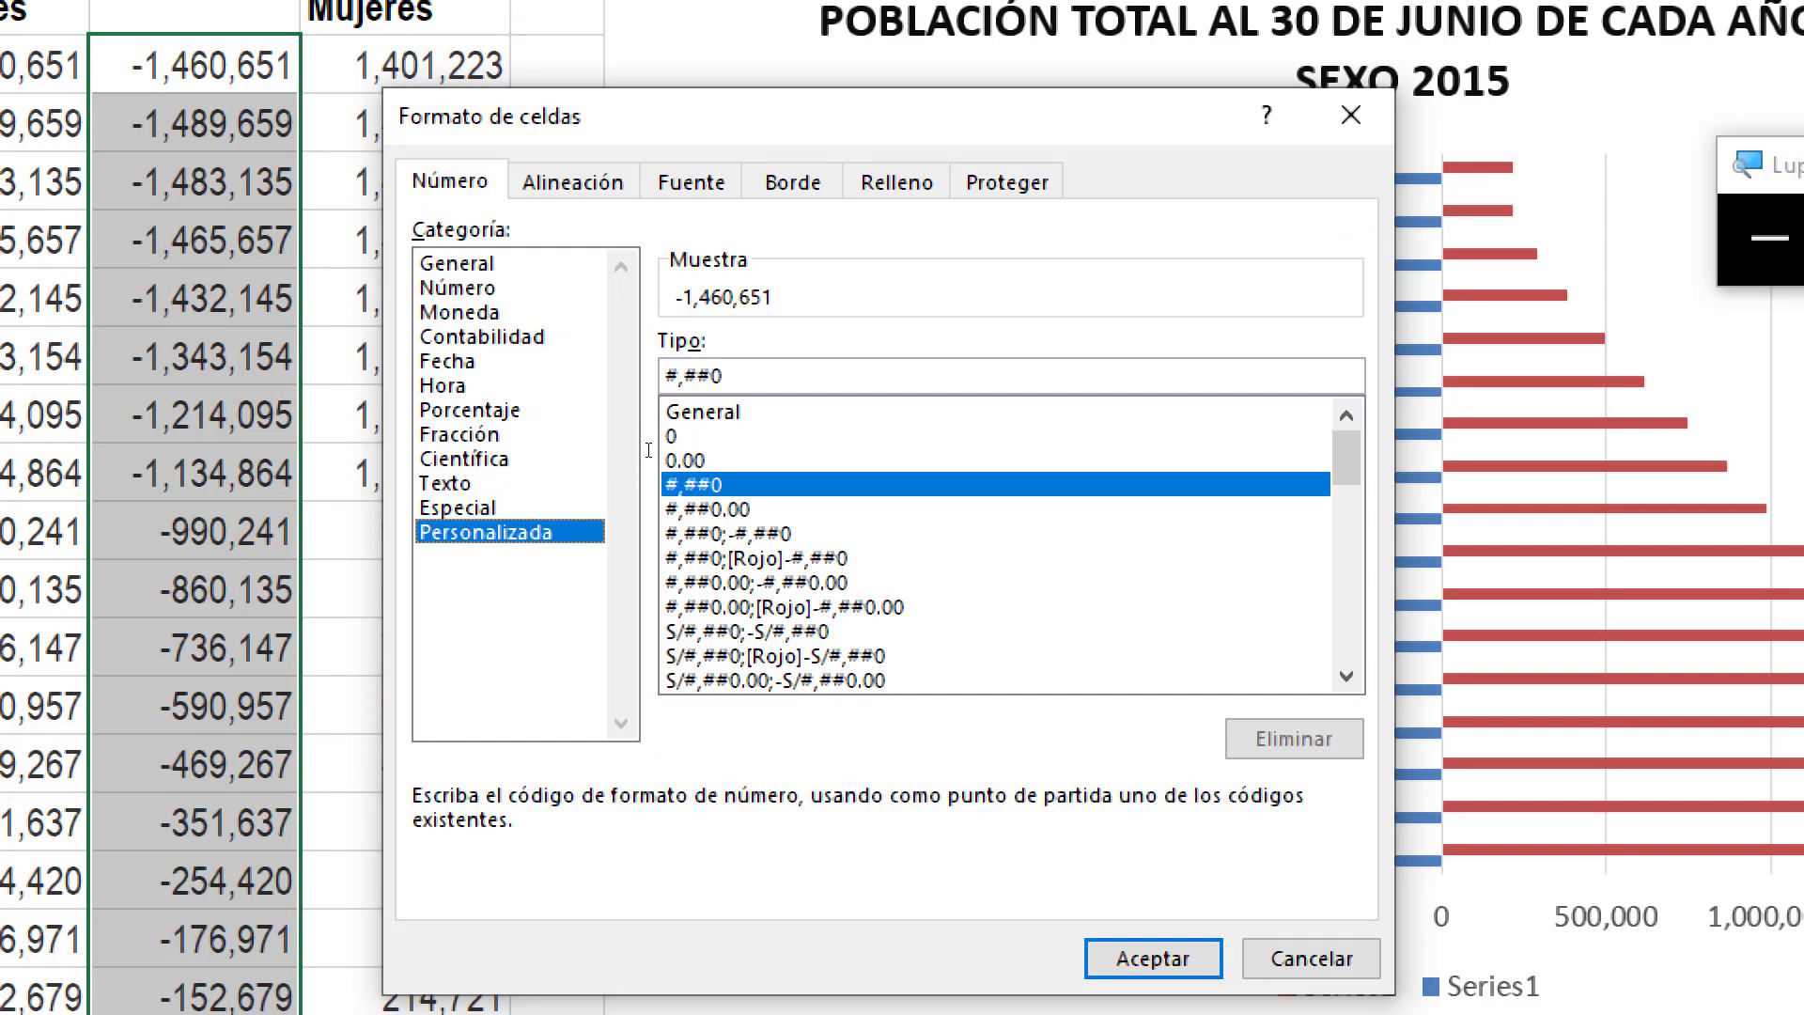
key("Tab")
type("0")
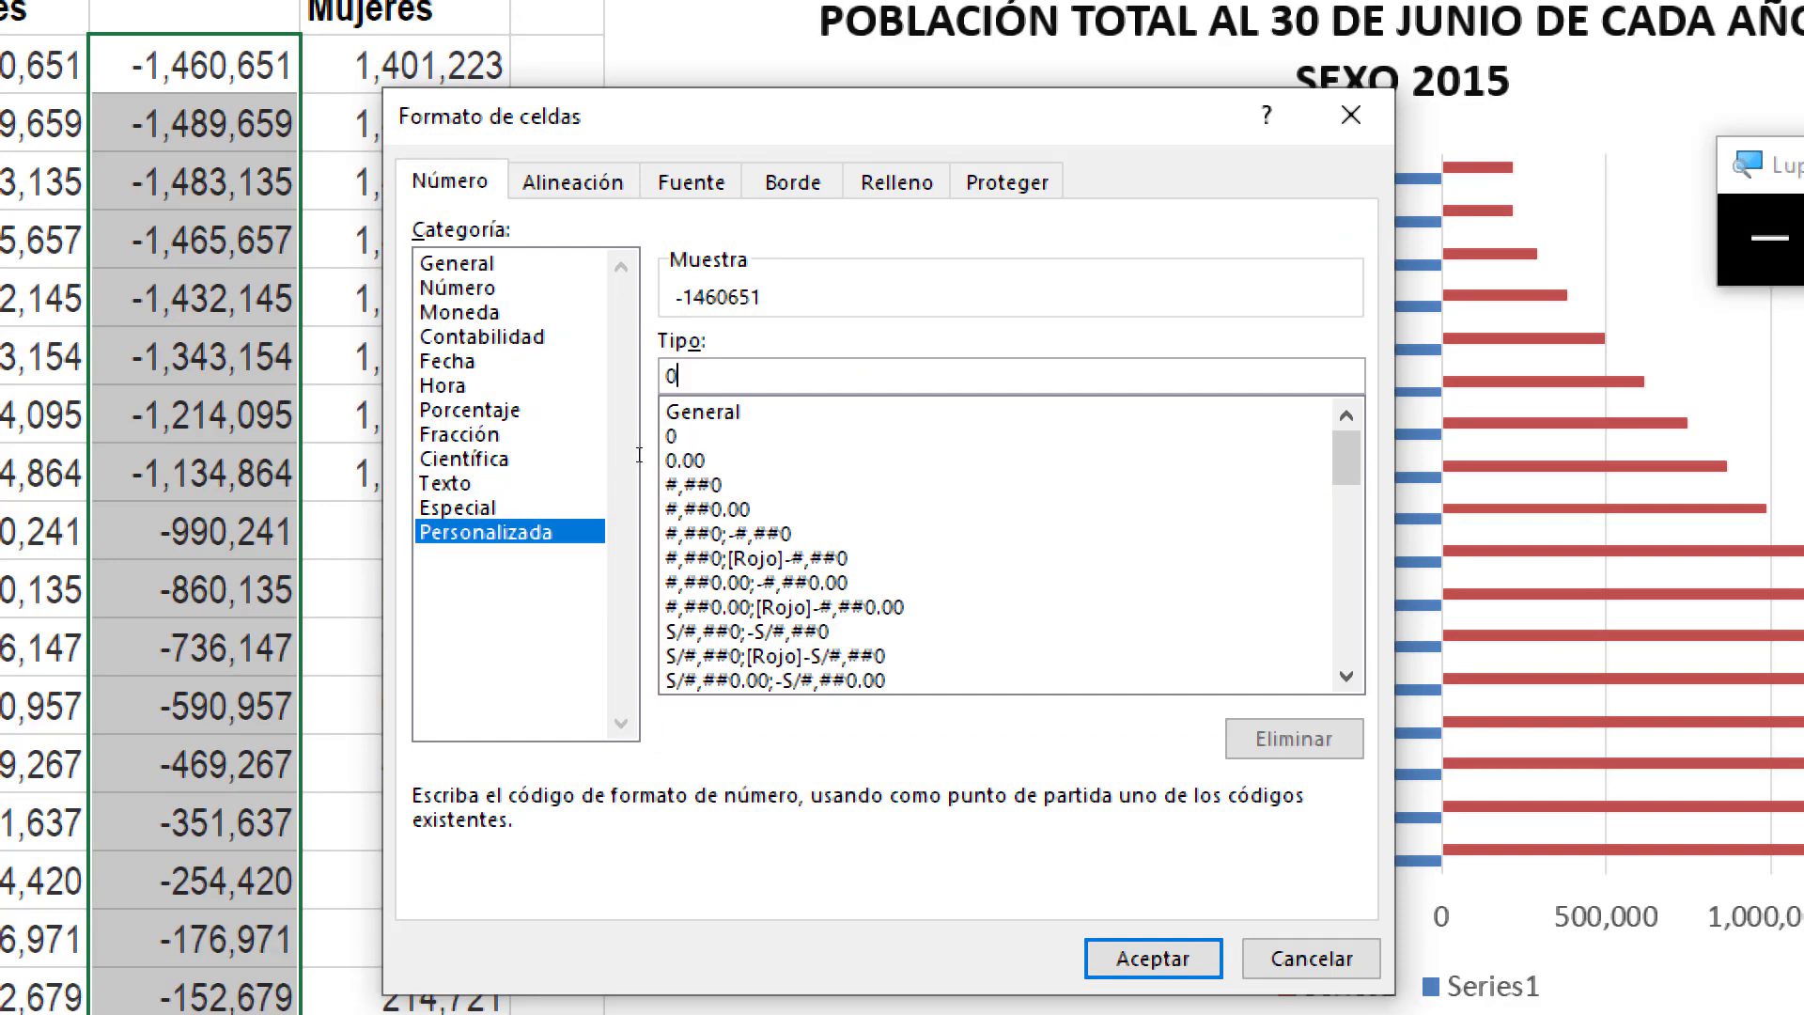
type(";")
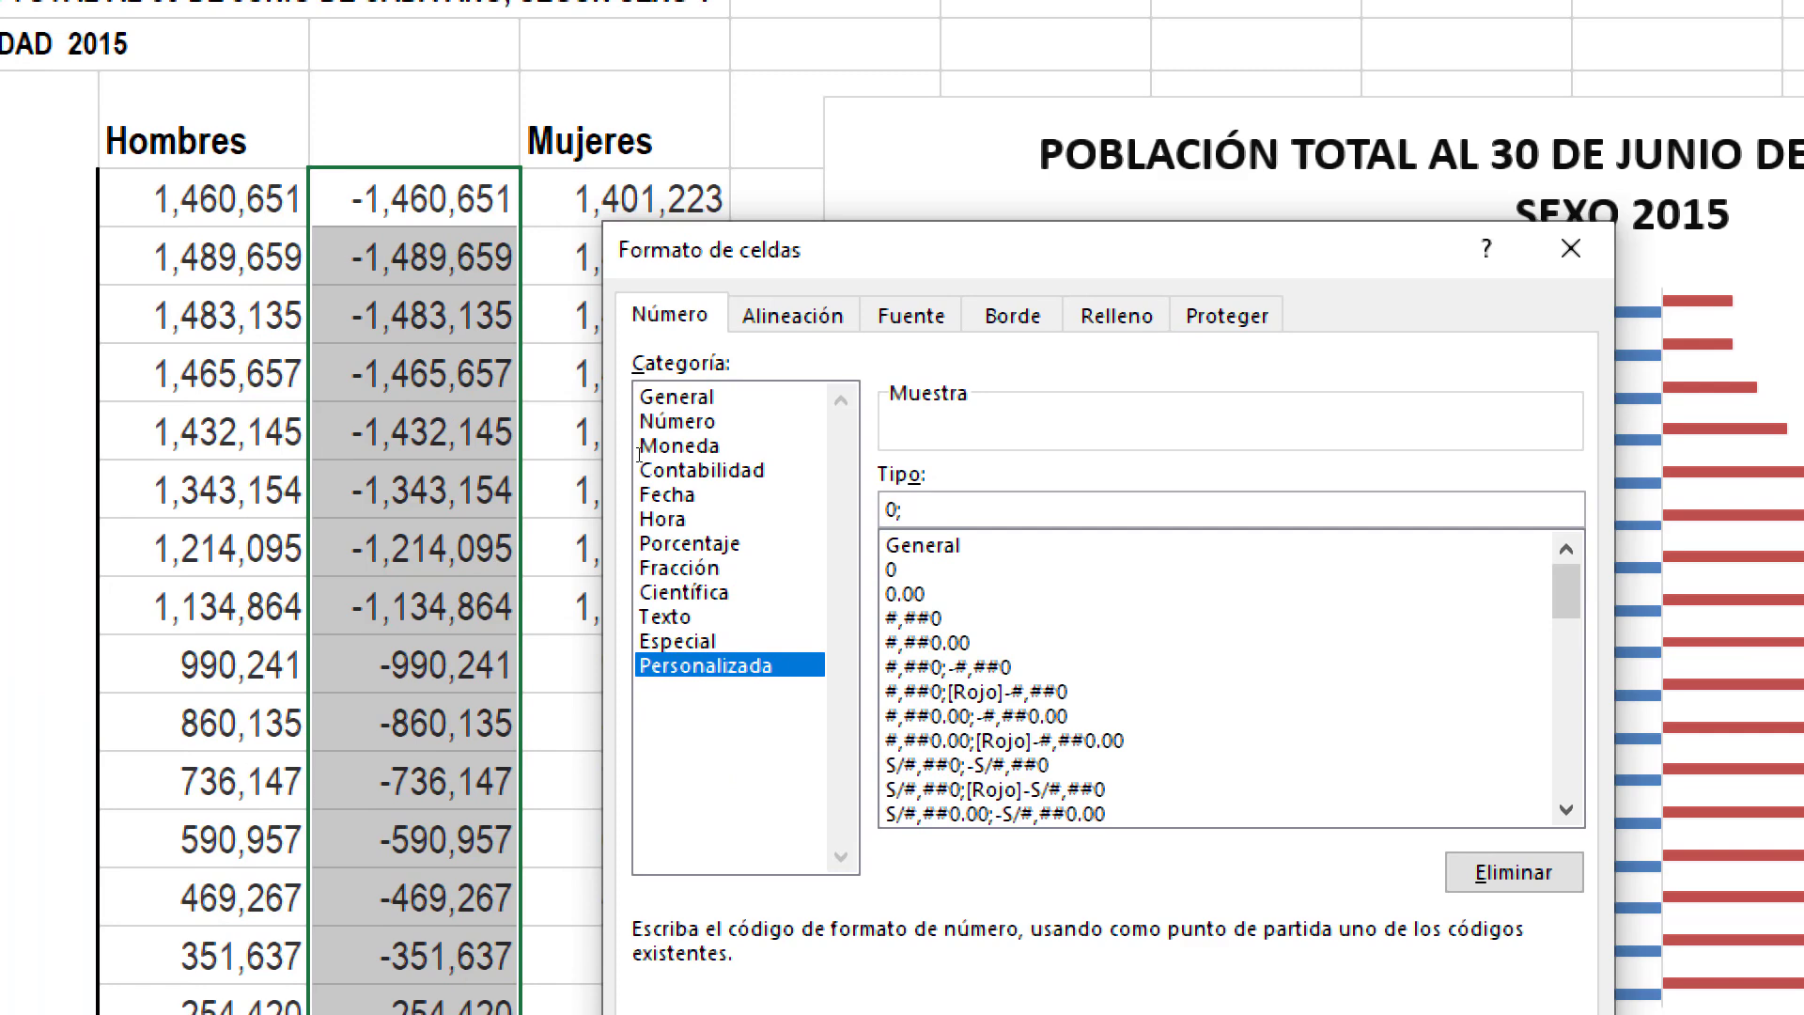
type("0")
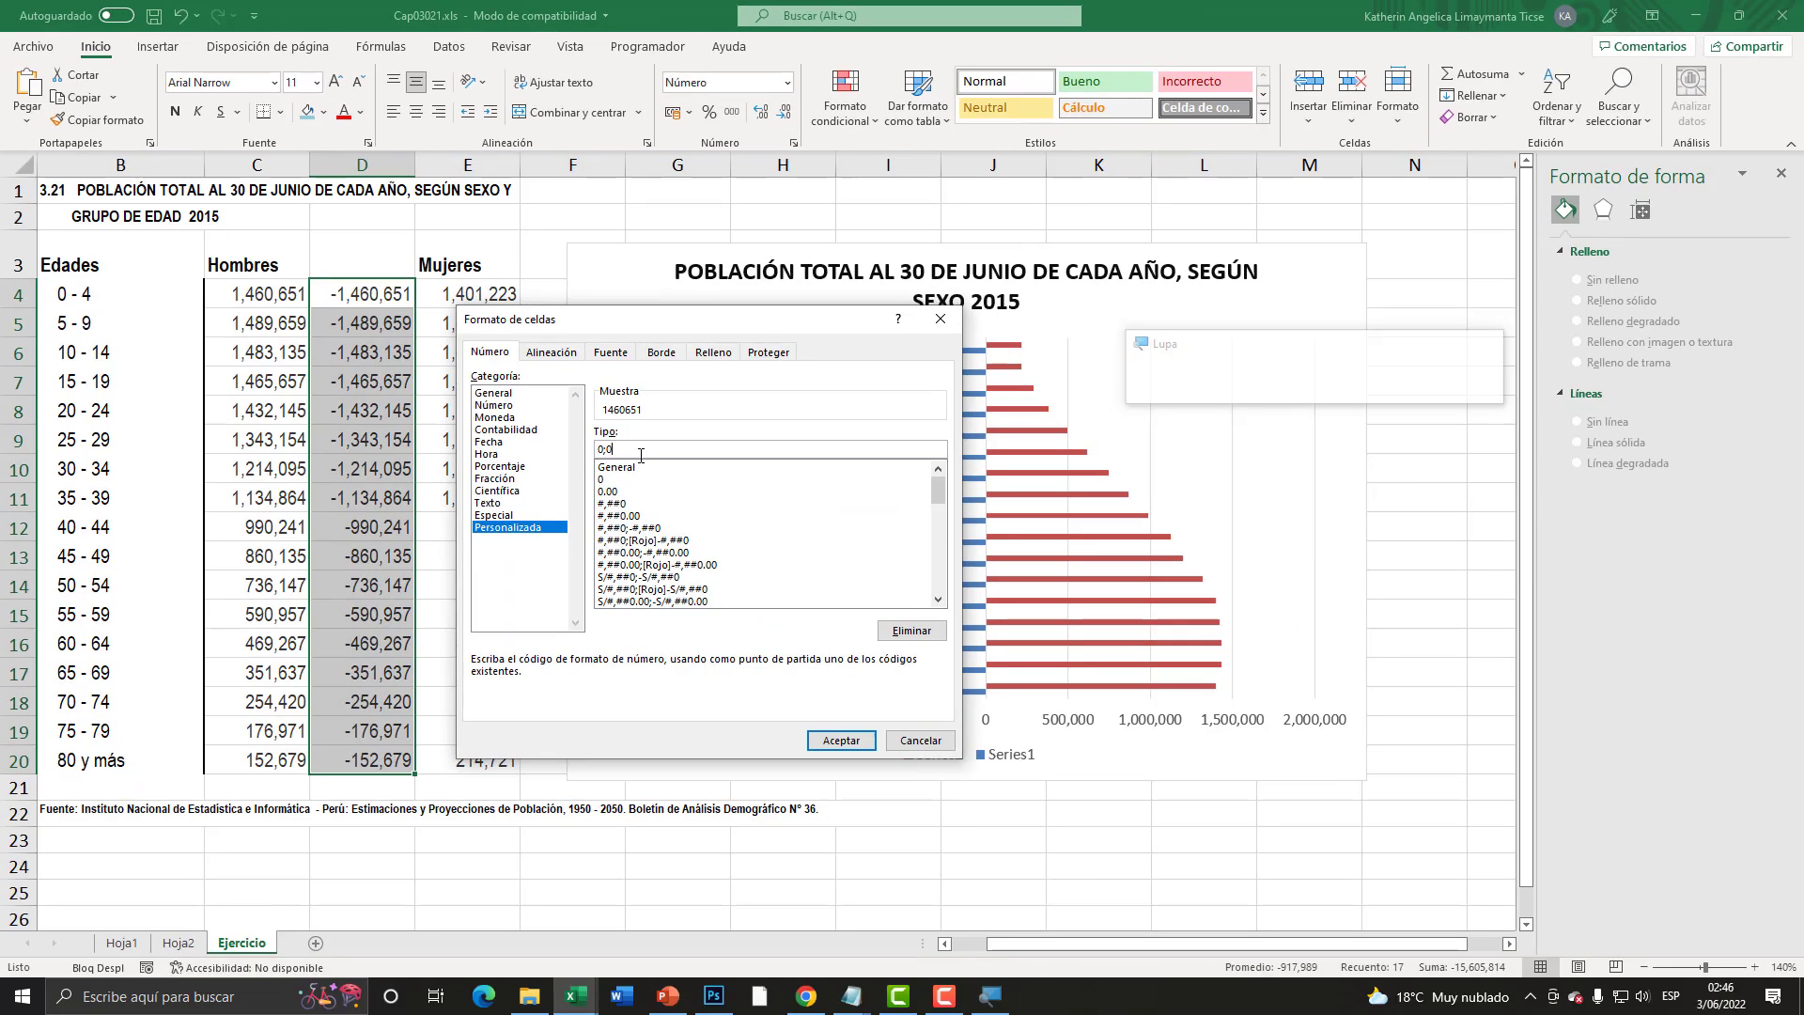
left_click(853, 750)
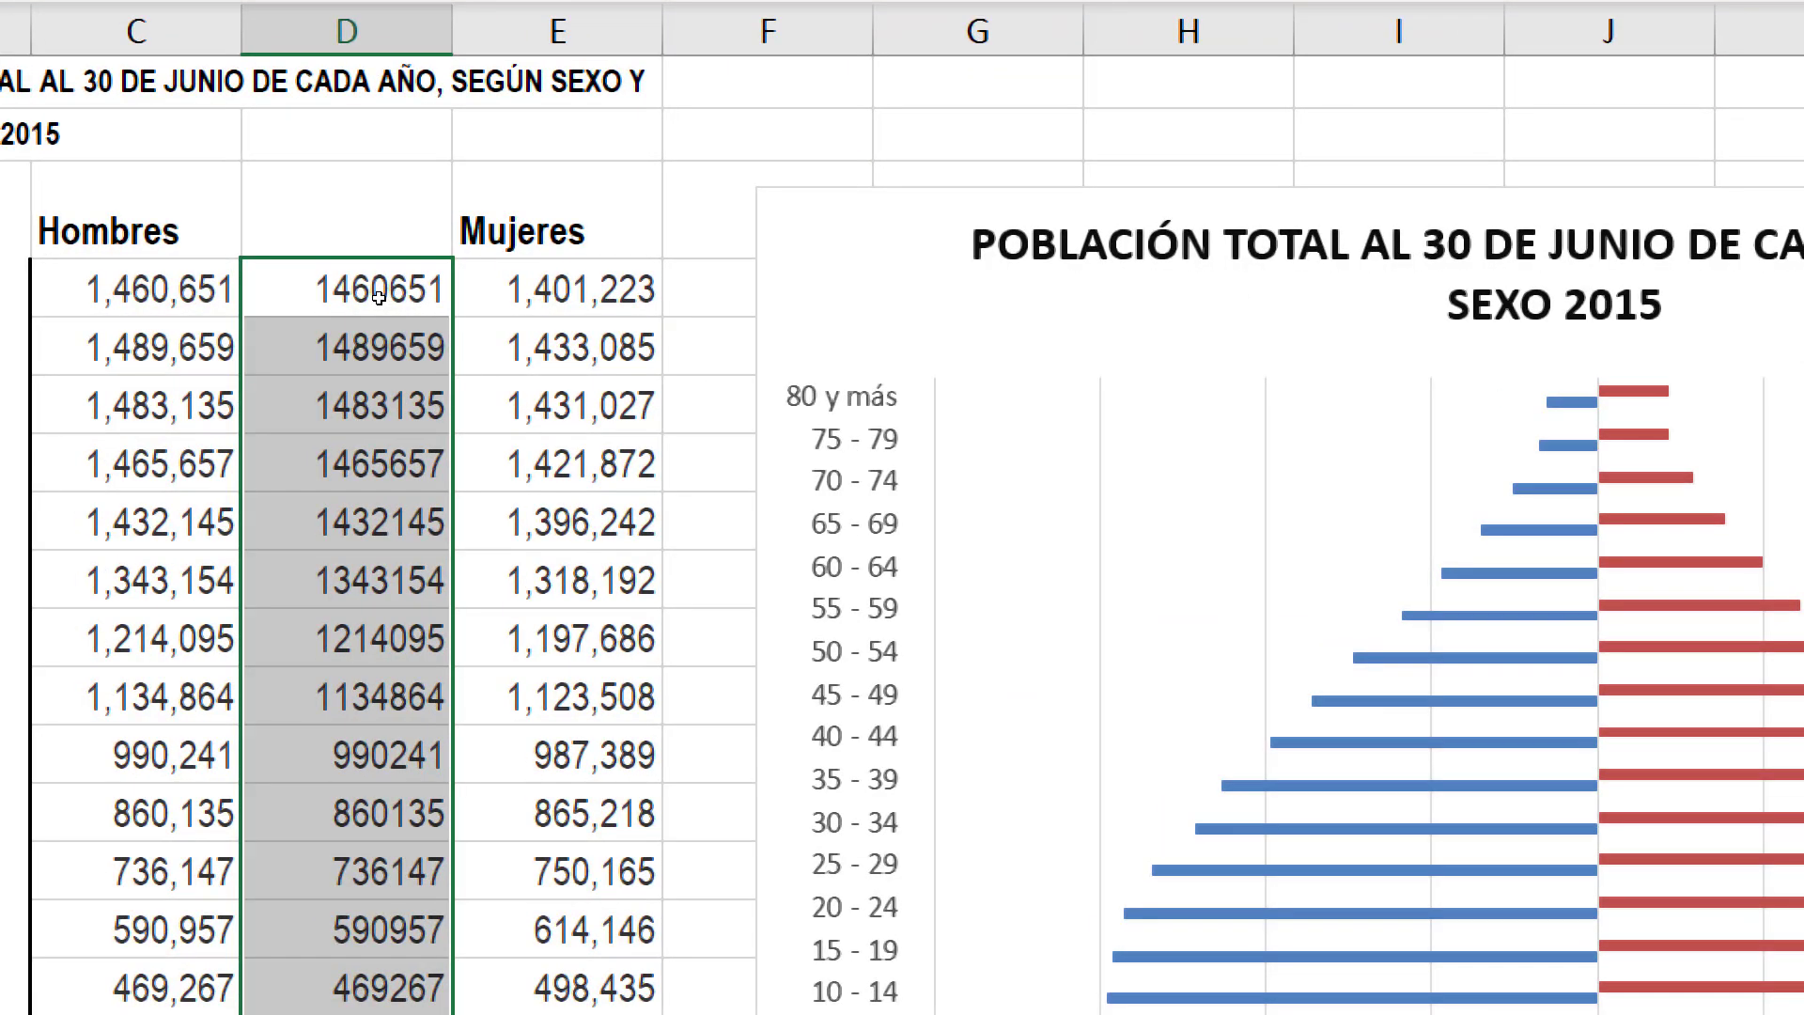
- Select the chart legend, still showing Series1 and Series2, and open its context menu
left_click_drag(379, 297, 380, 528)
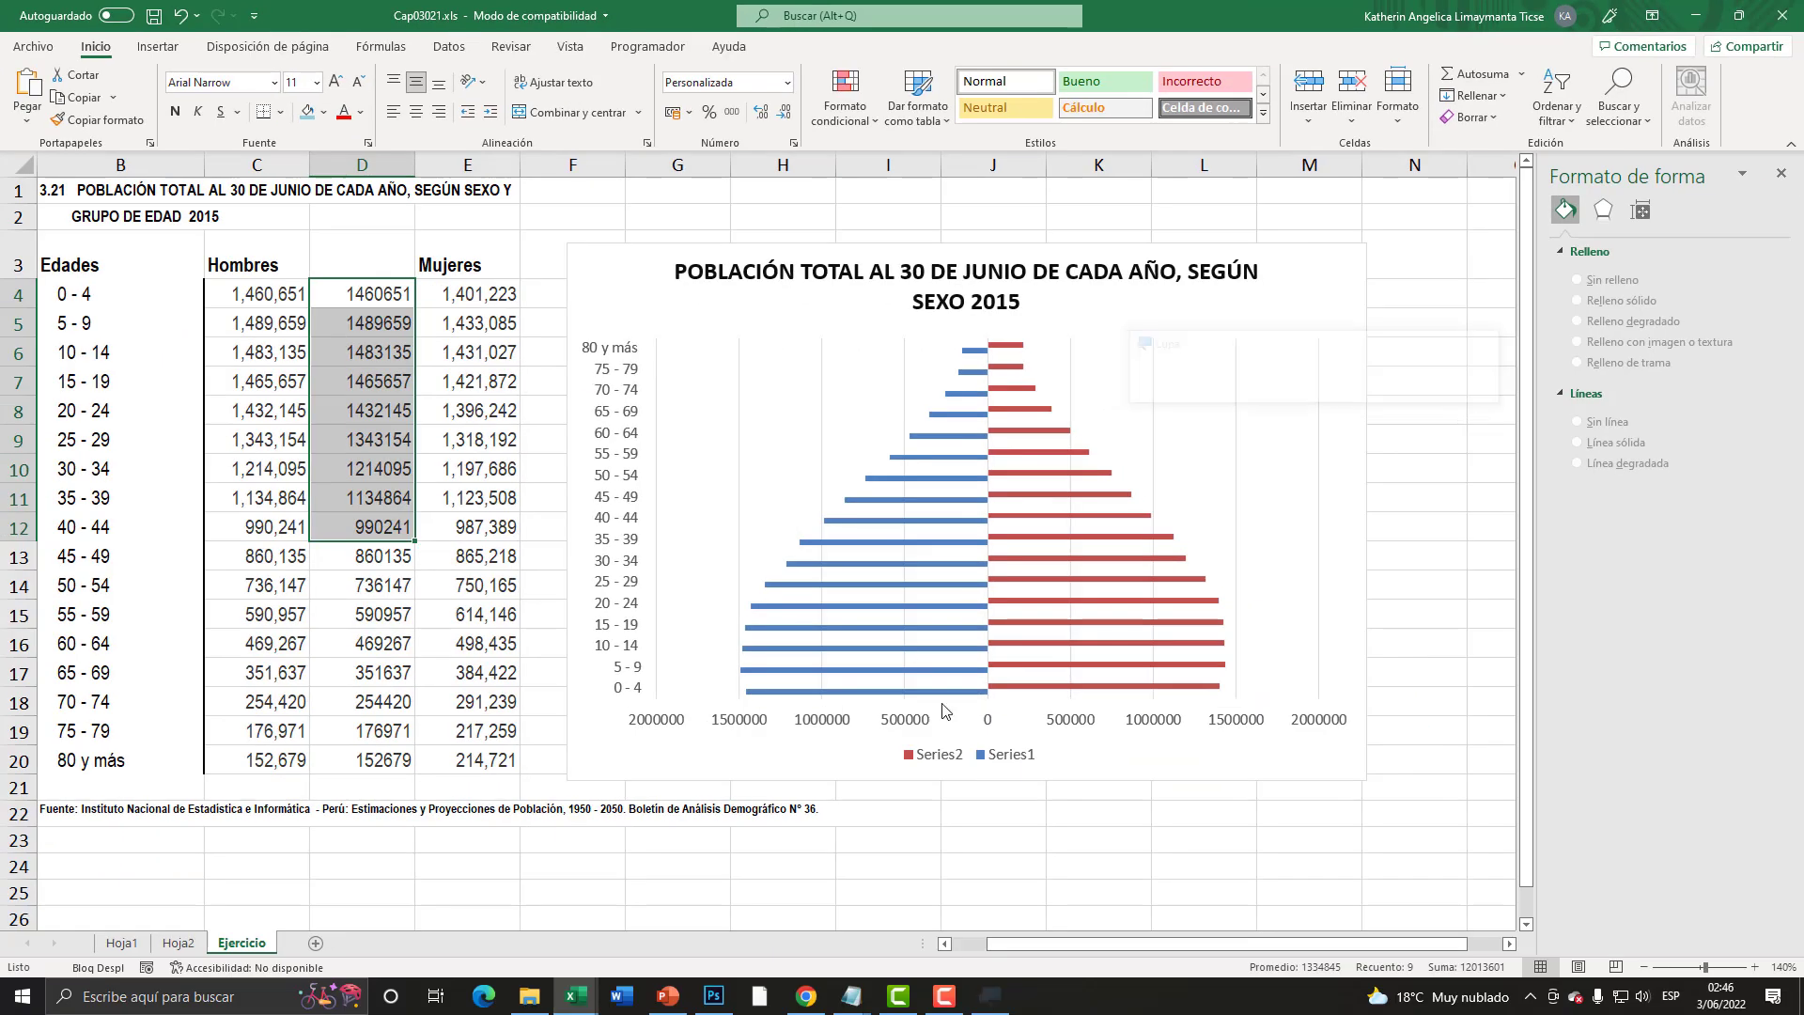
key("super+plus")
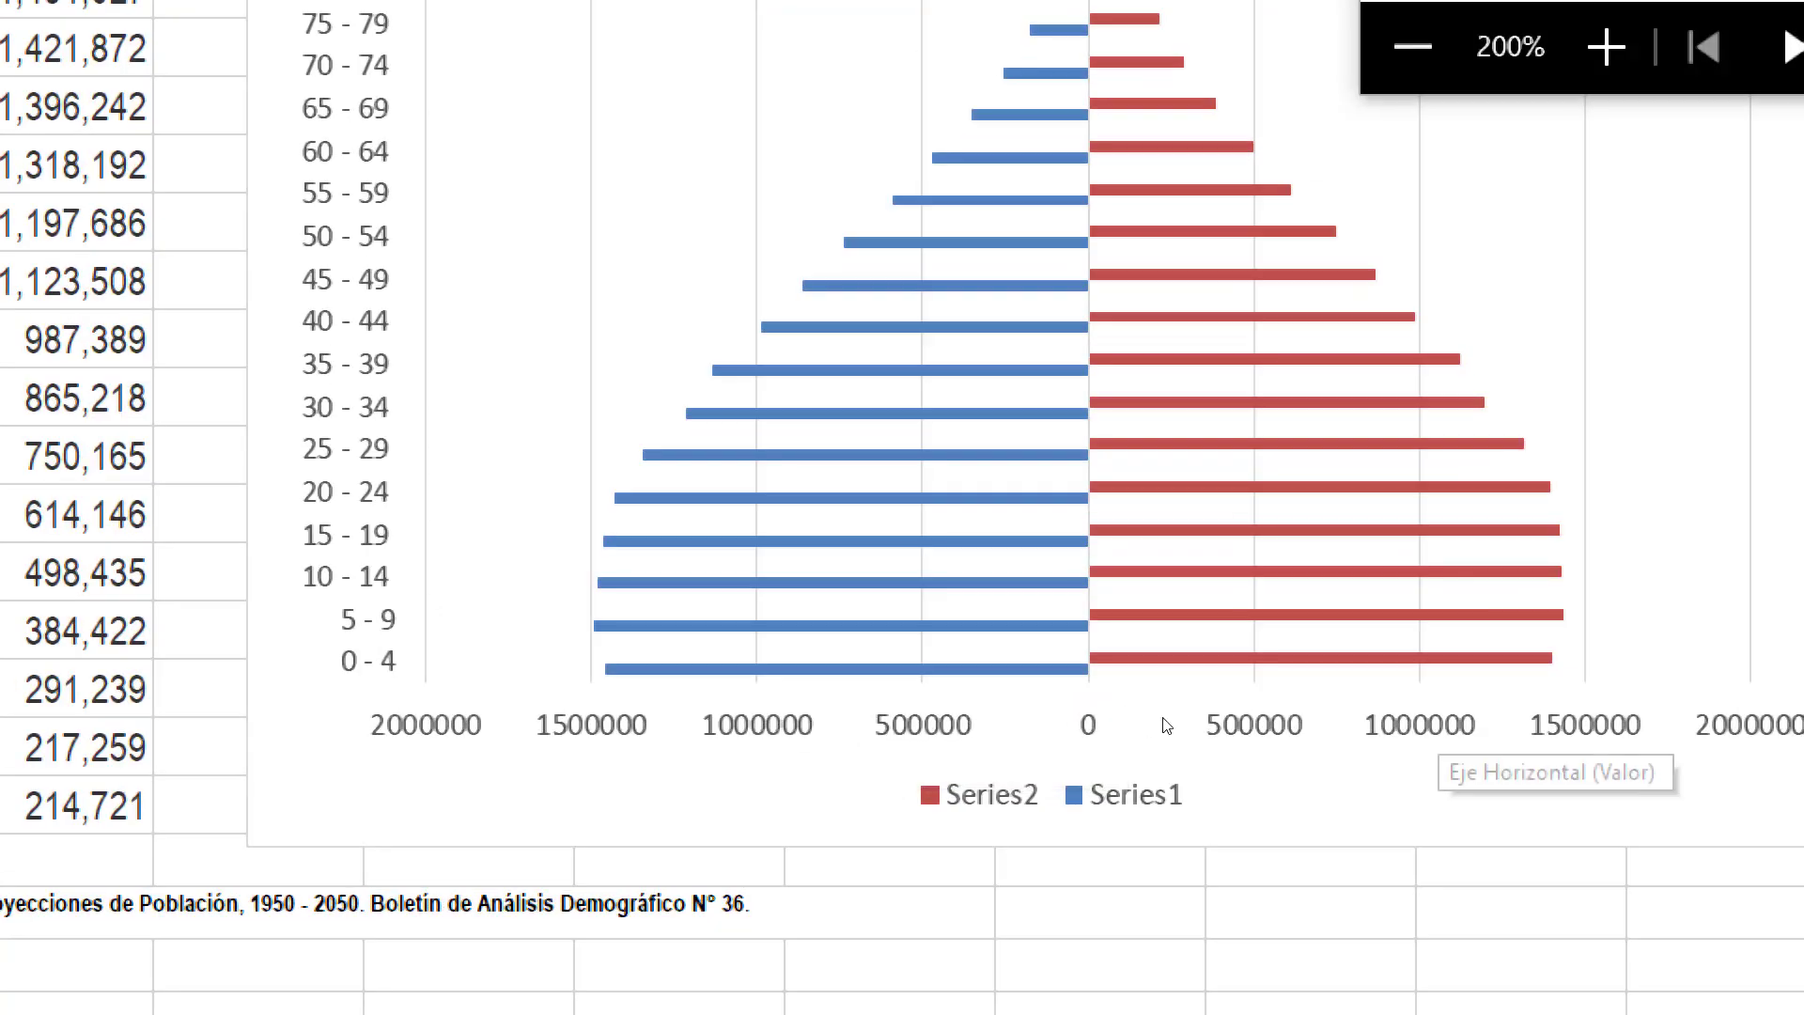
key("super+Escape")
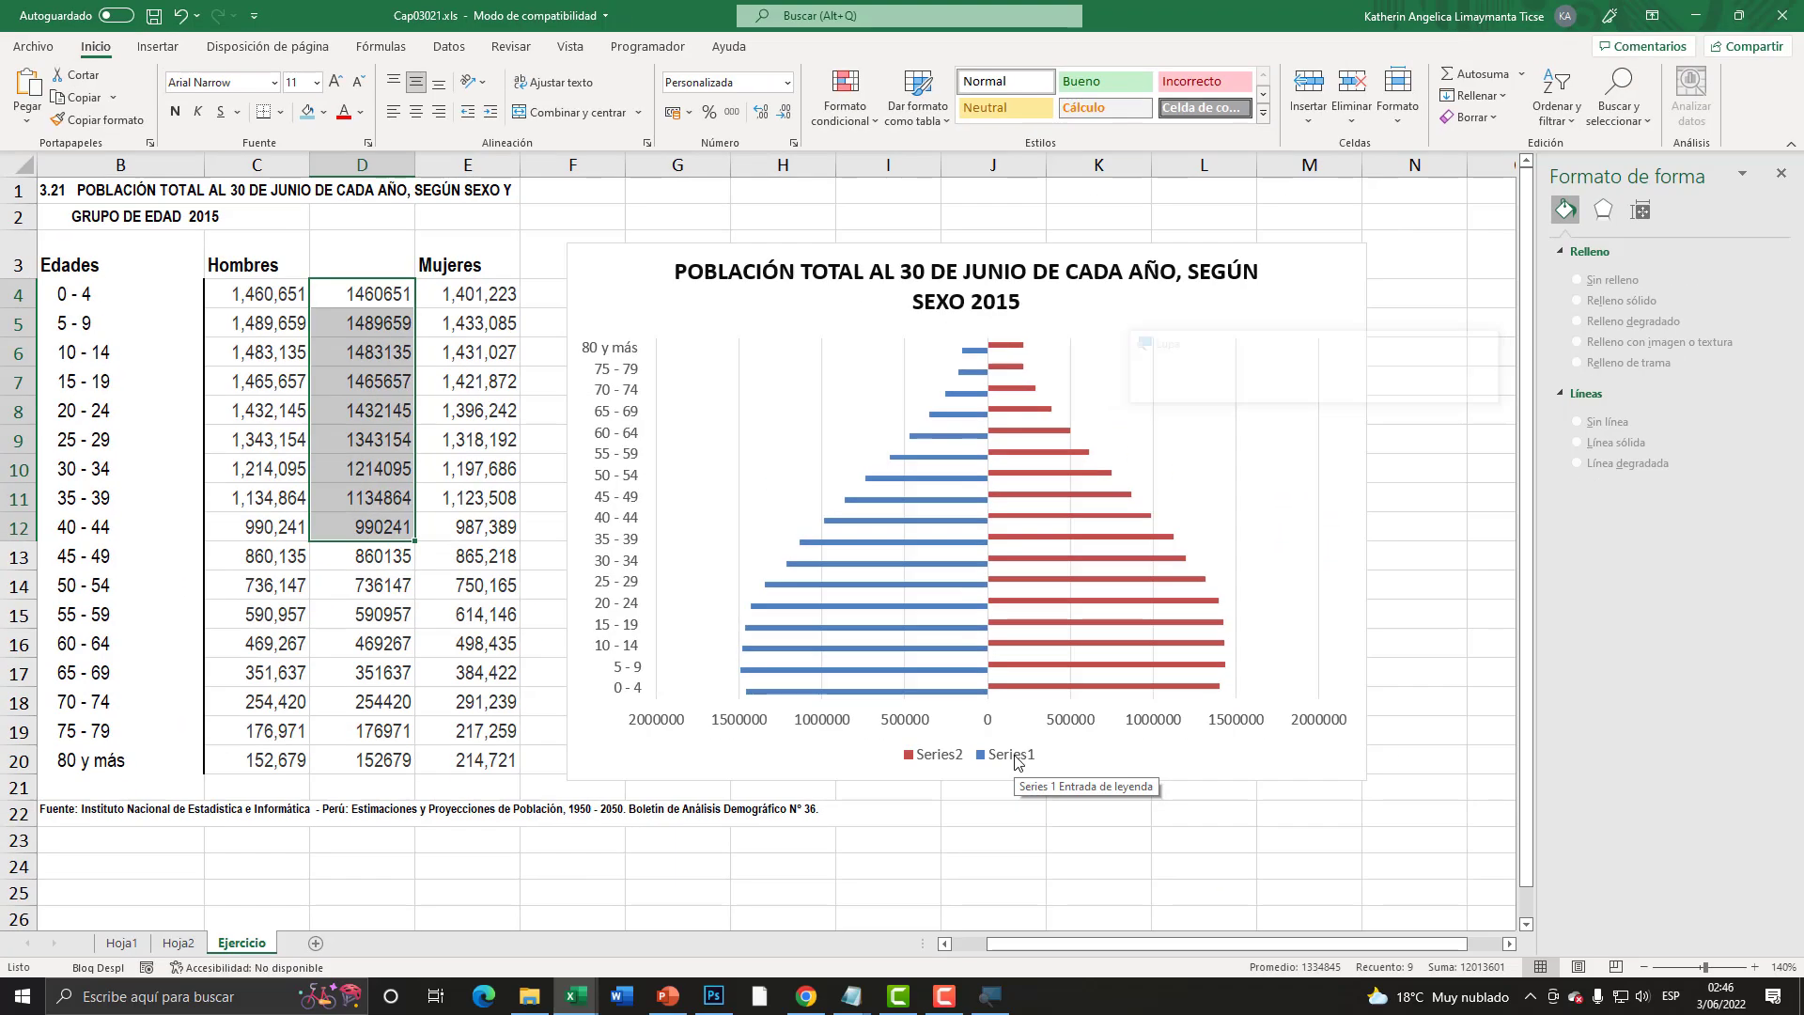
key("super+plus")
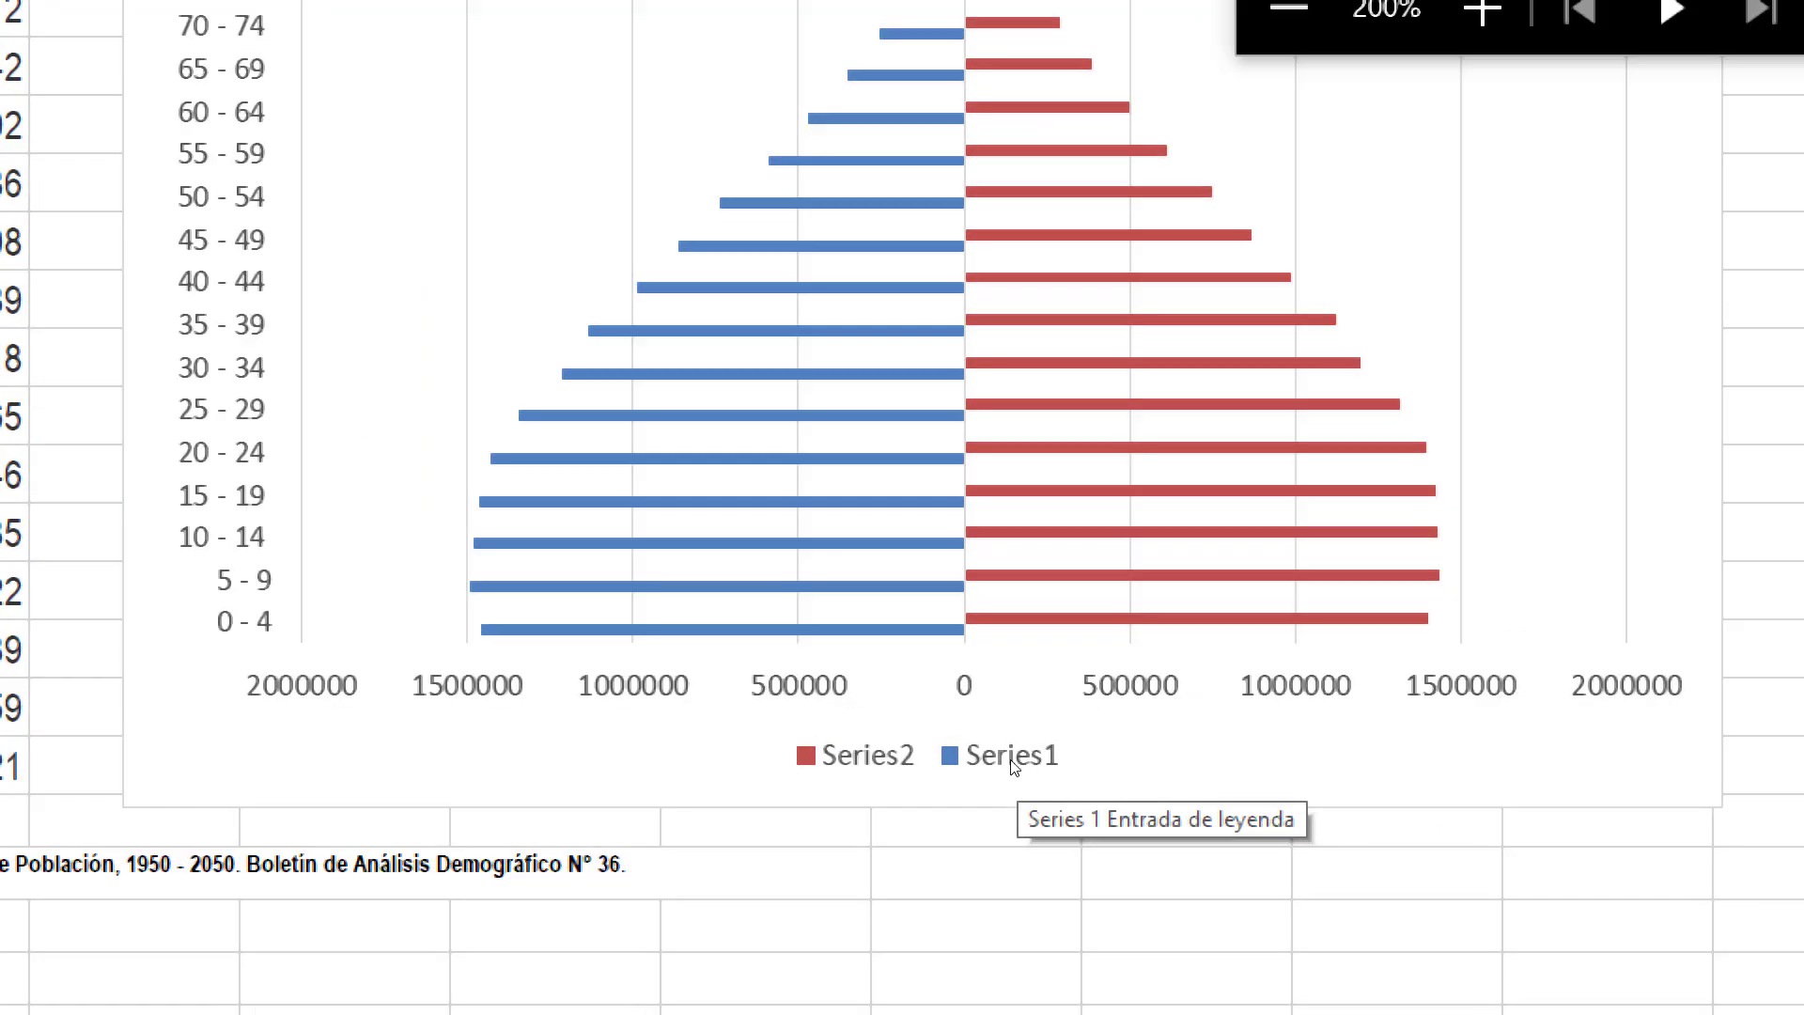
left_click(1014, 760)
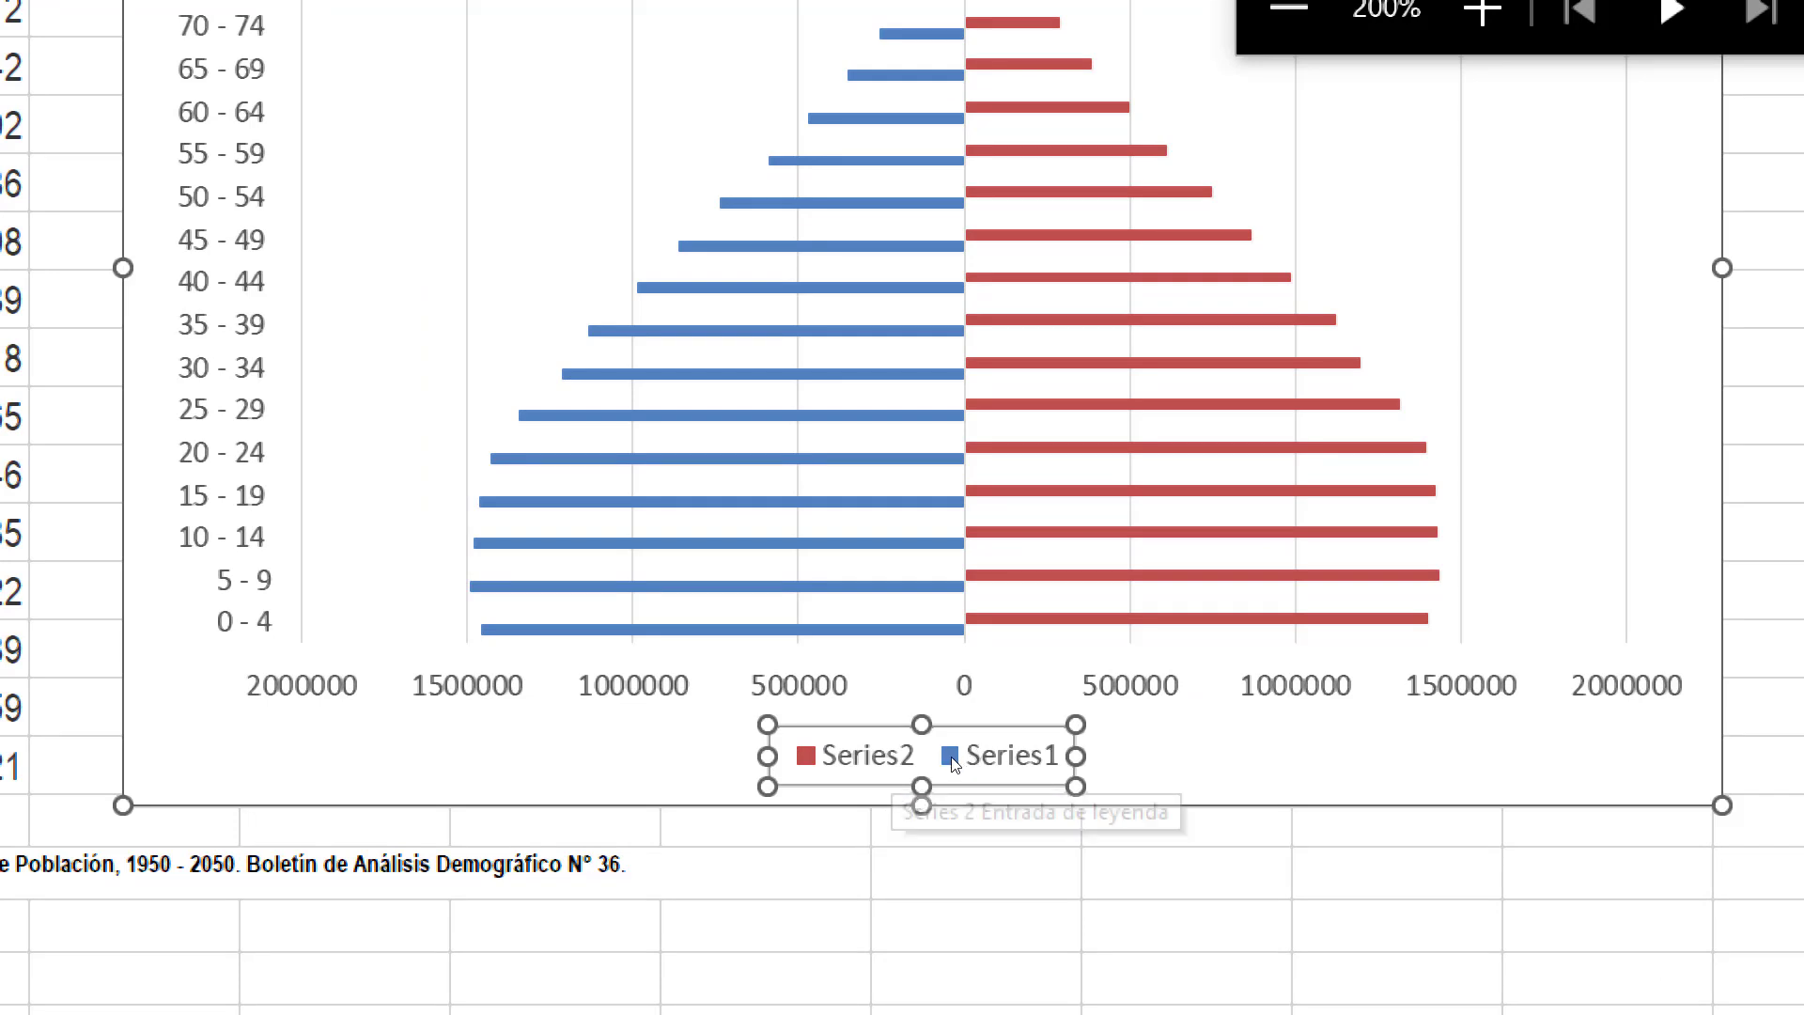
key("super+minus")
right_click(953, 756)
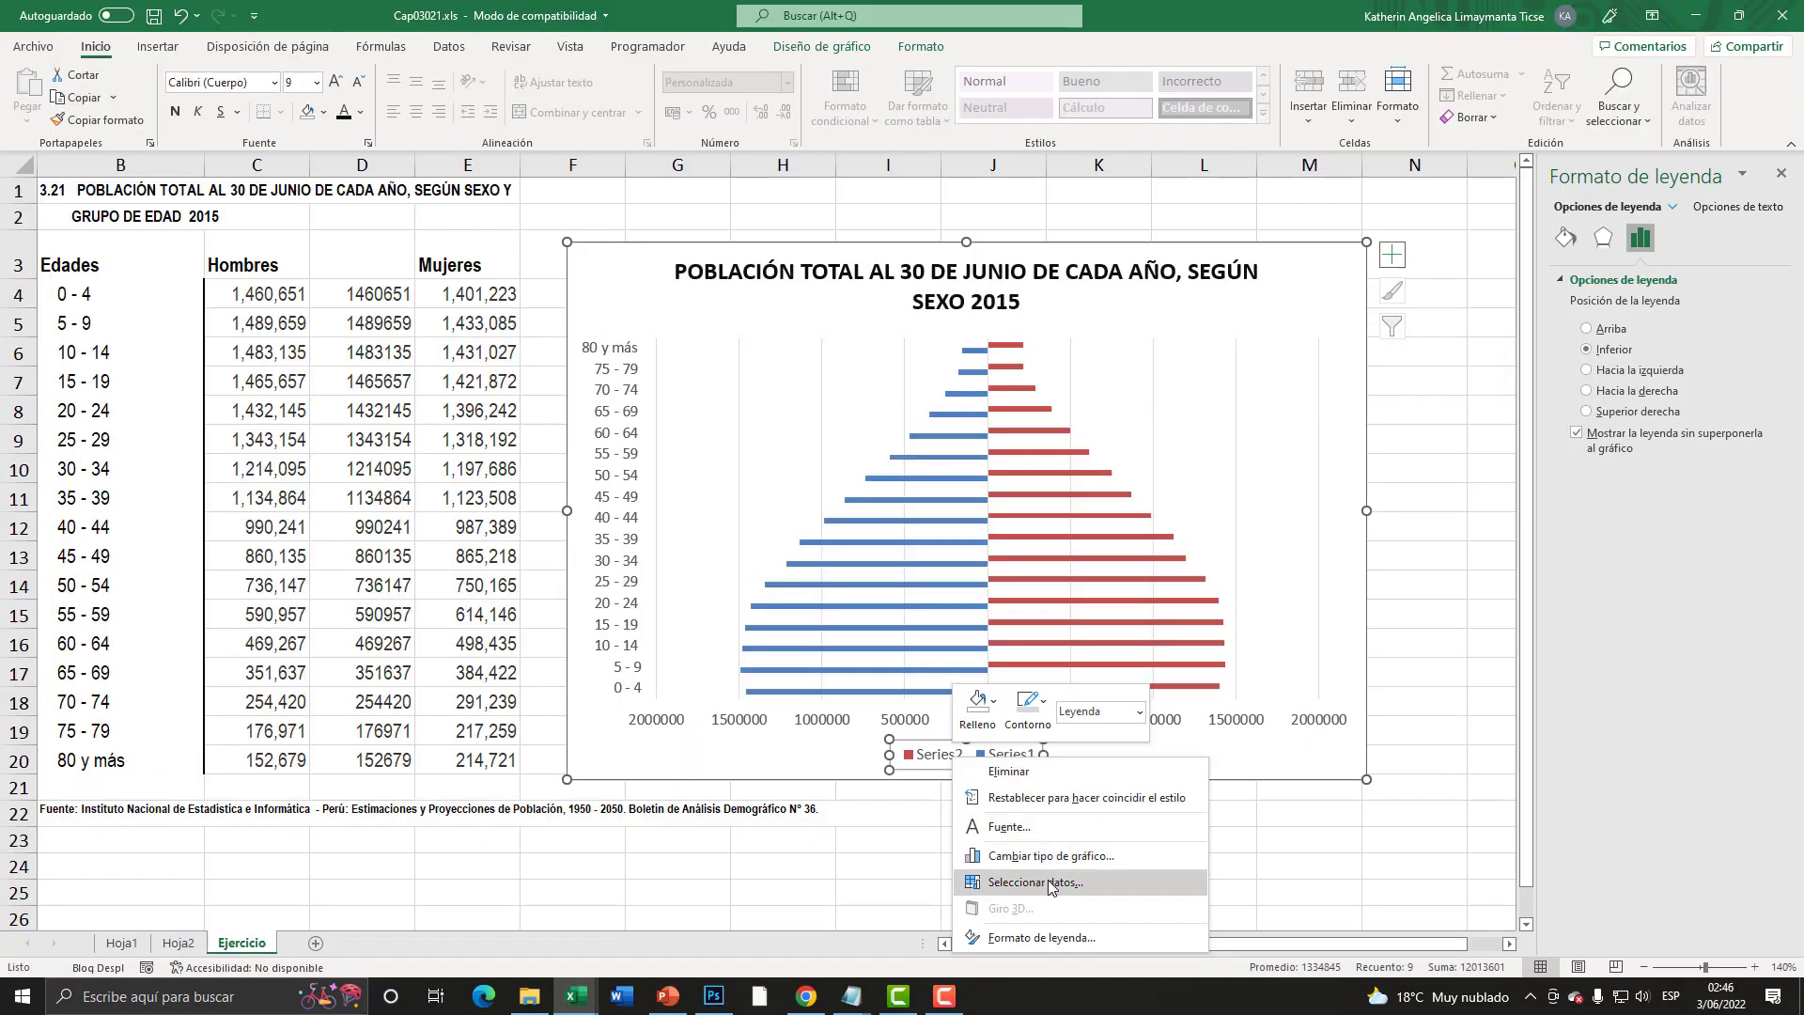
- In Select Data, name Series1 'Hombres' by linking it to =Ejercicio!$C$3
key("super+plus")
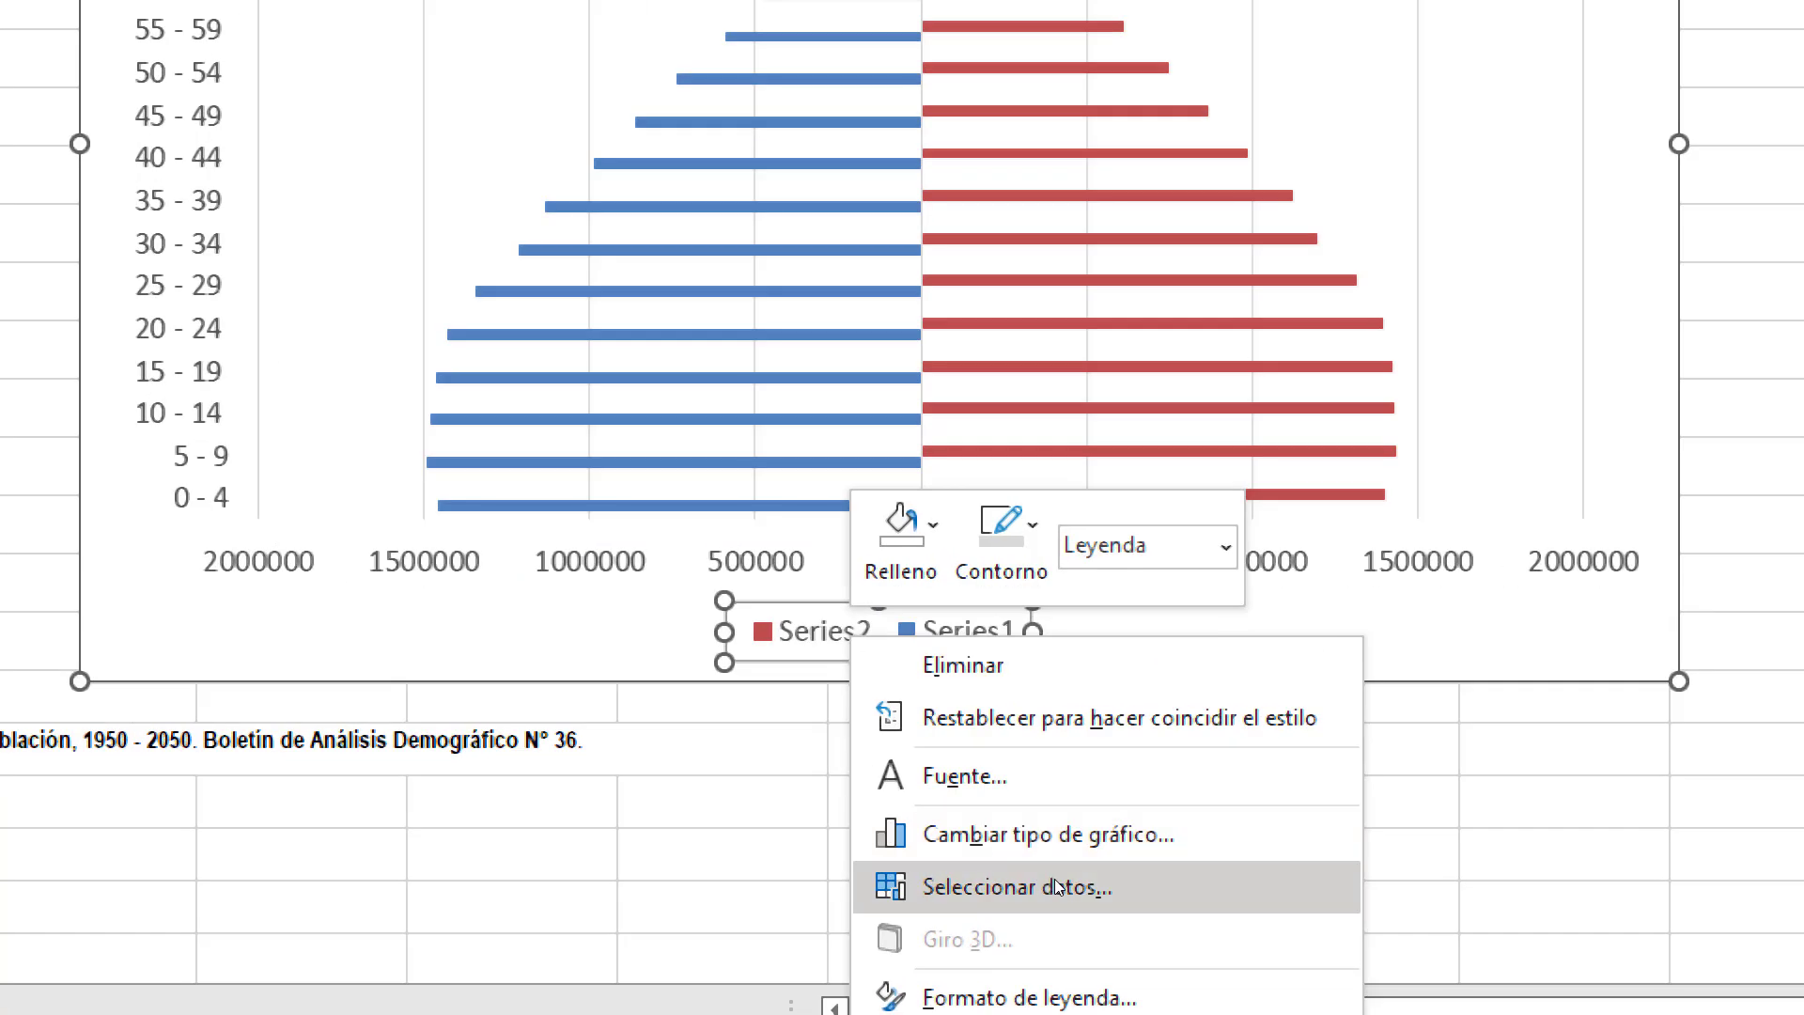
left_click(1066, 888)
key("super+minus")
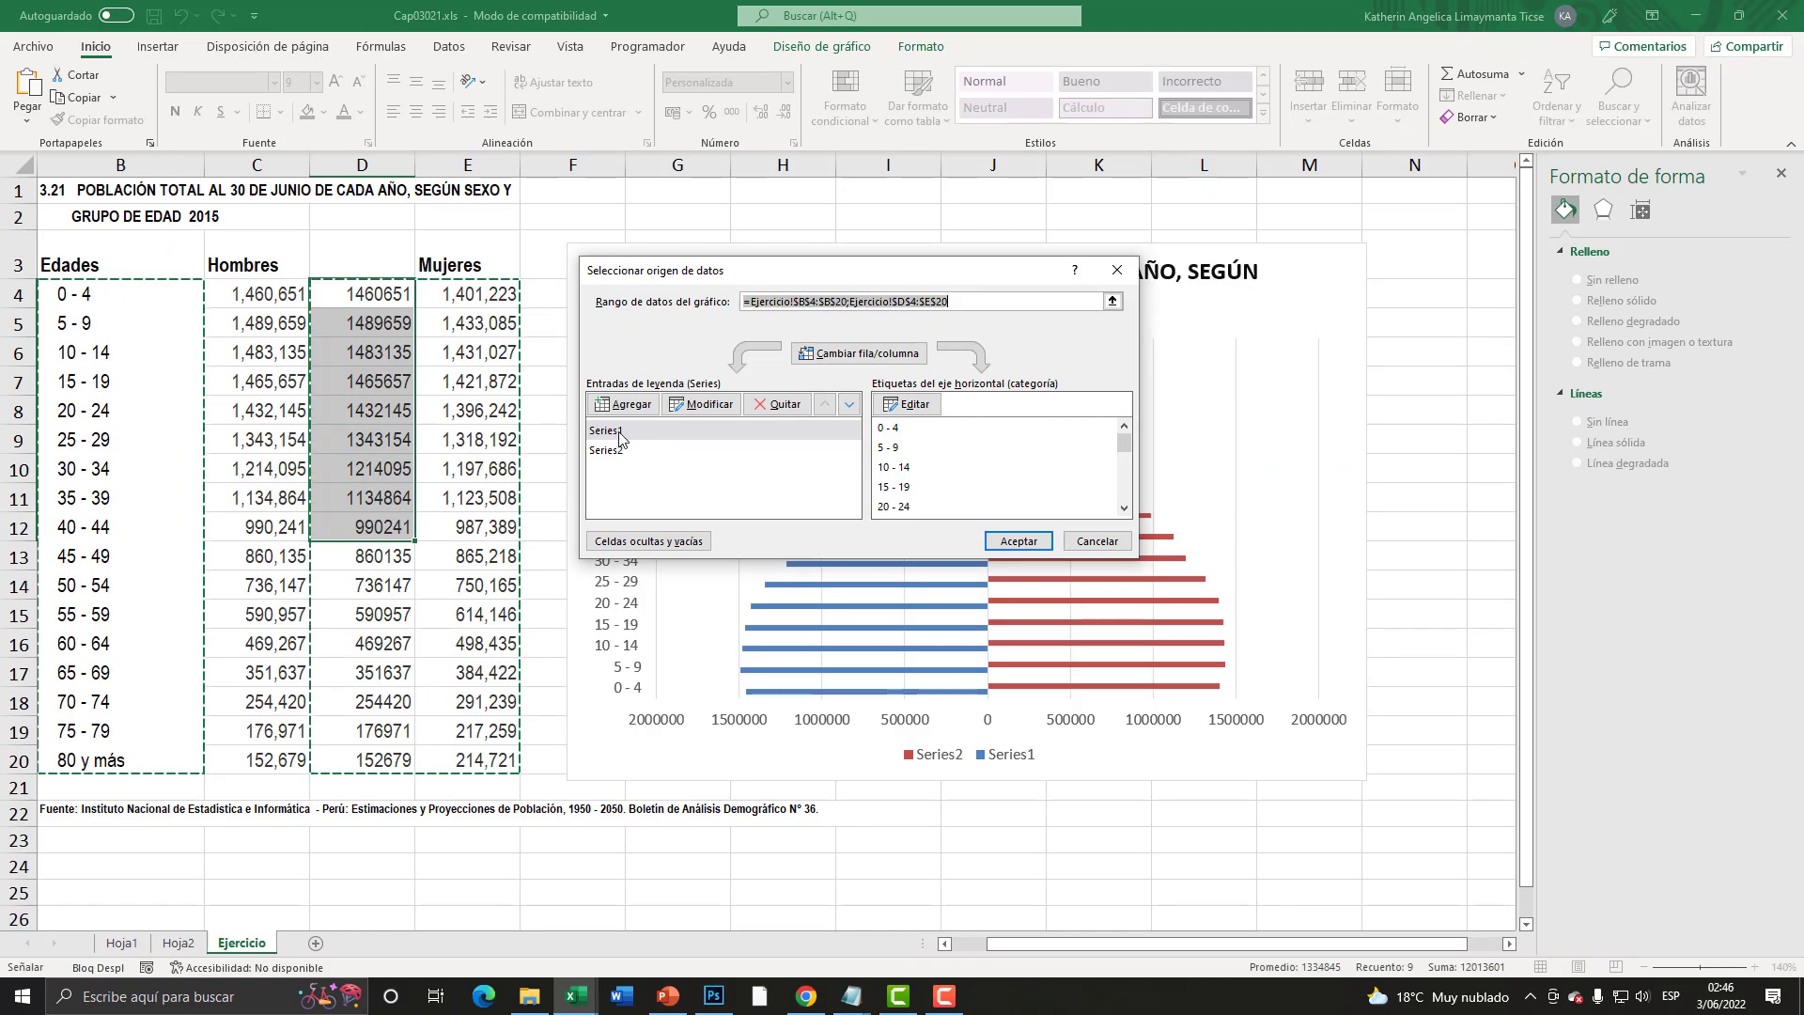
key("super+plus")
left_click(618, 432)
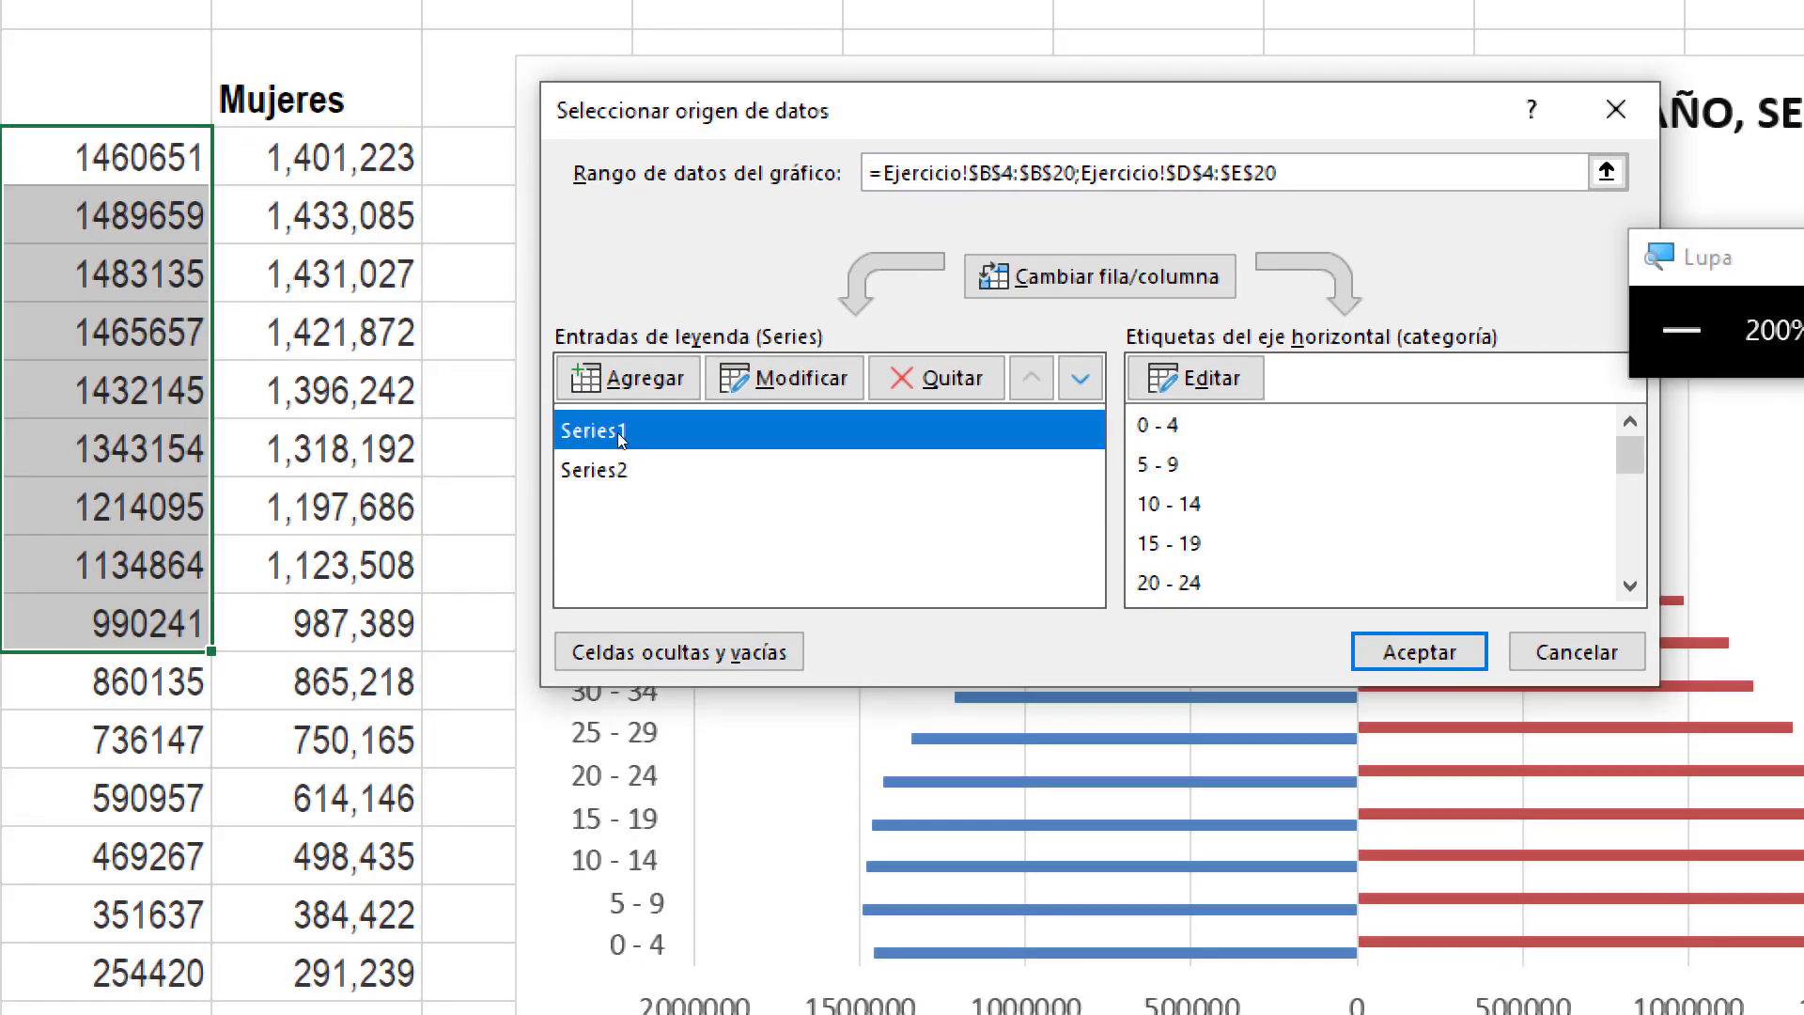
left_click(700, 404)
left_click(703, 402)
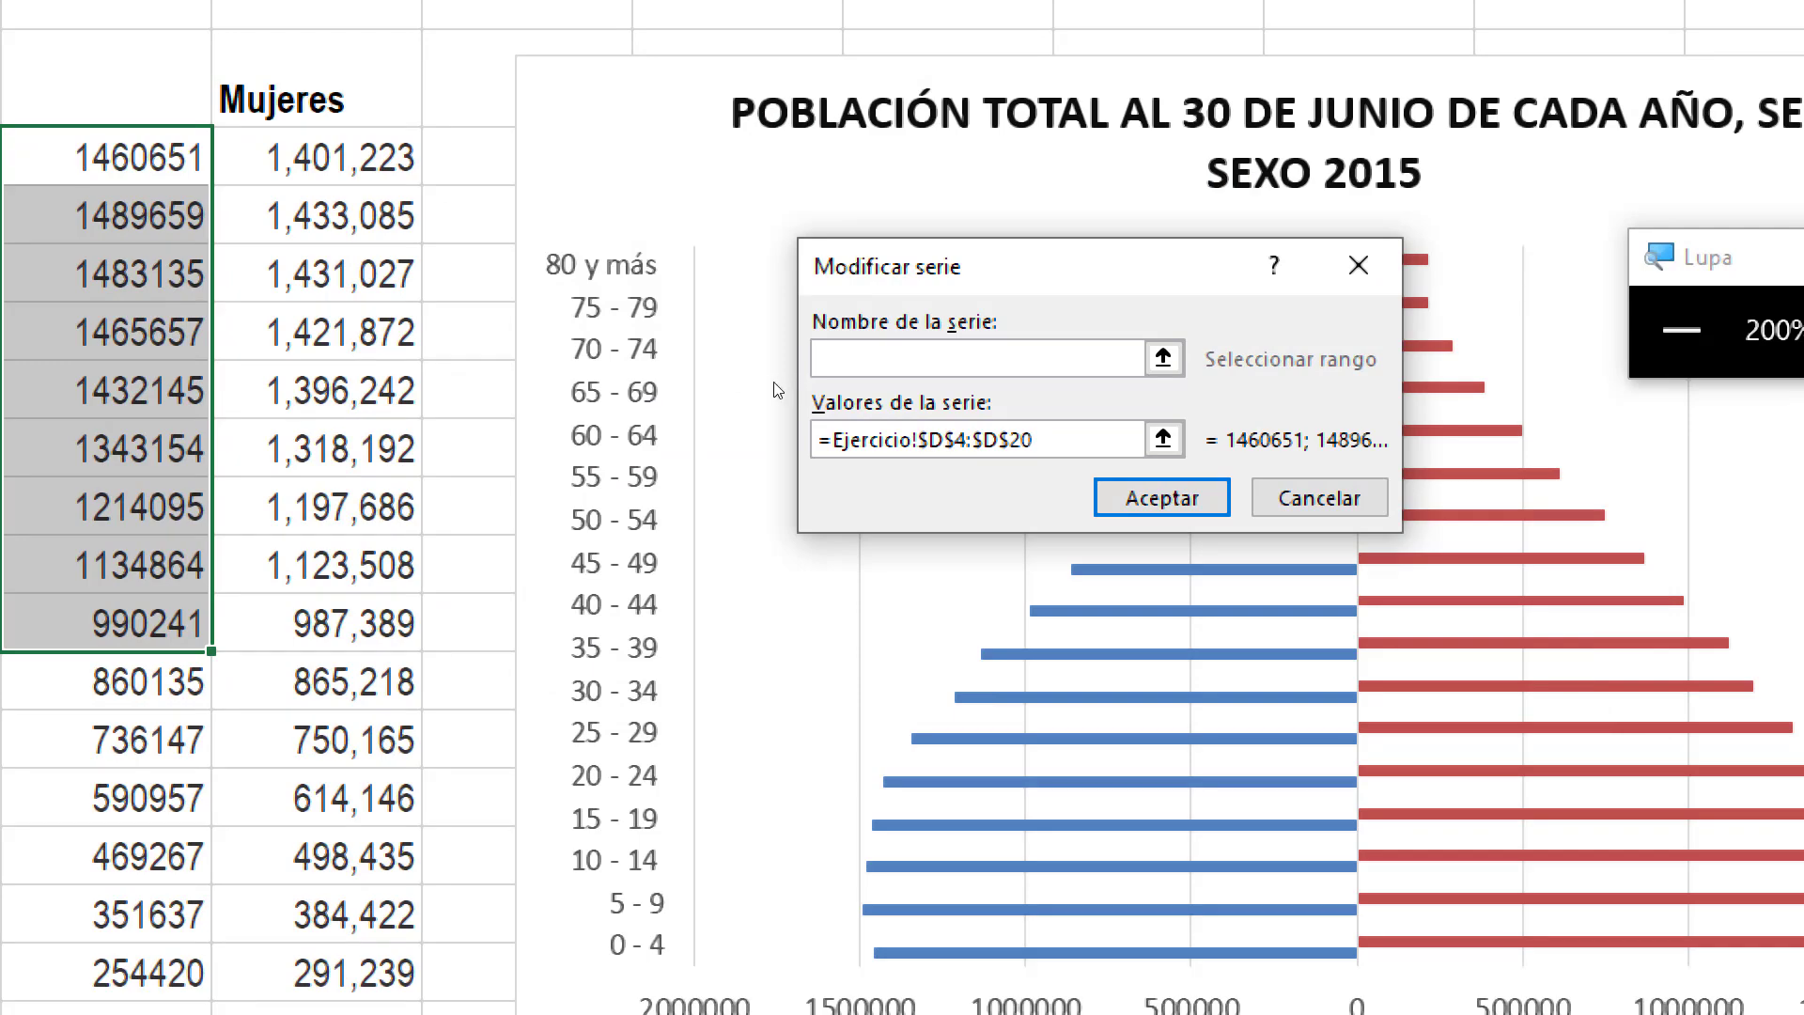
key("super+minus")
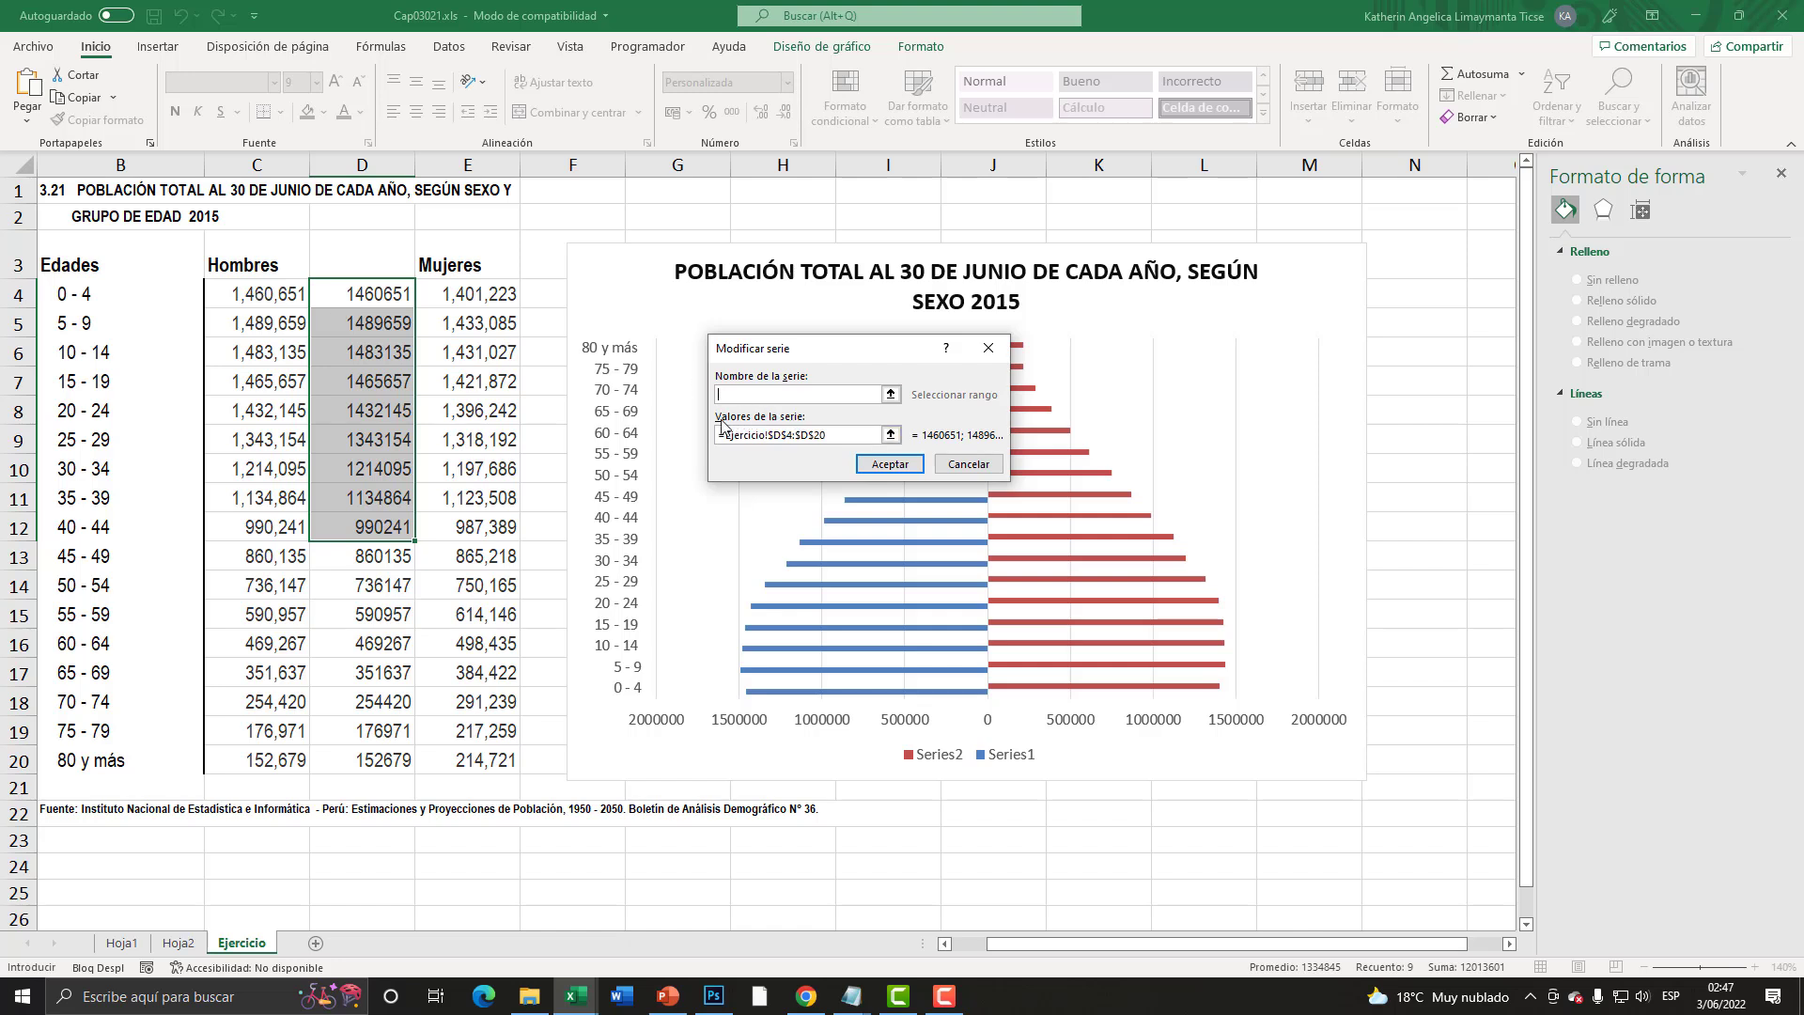
left_click(780, 435)
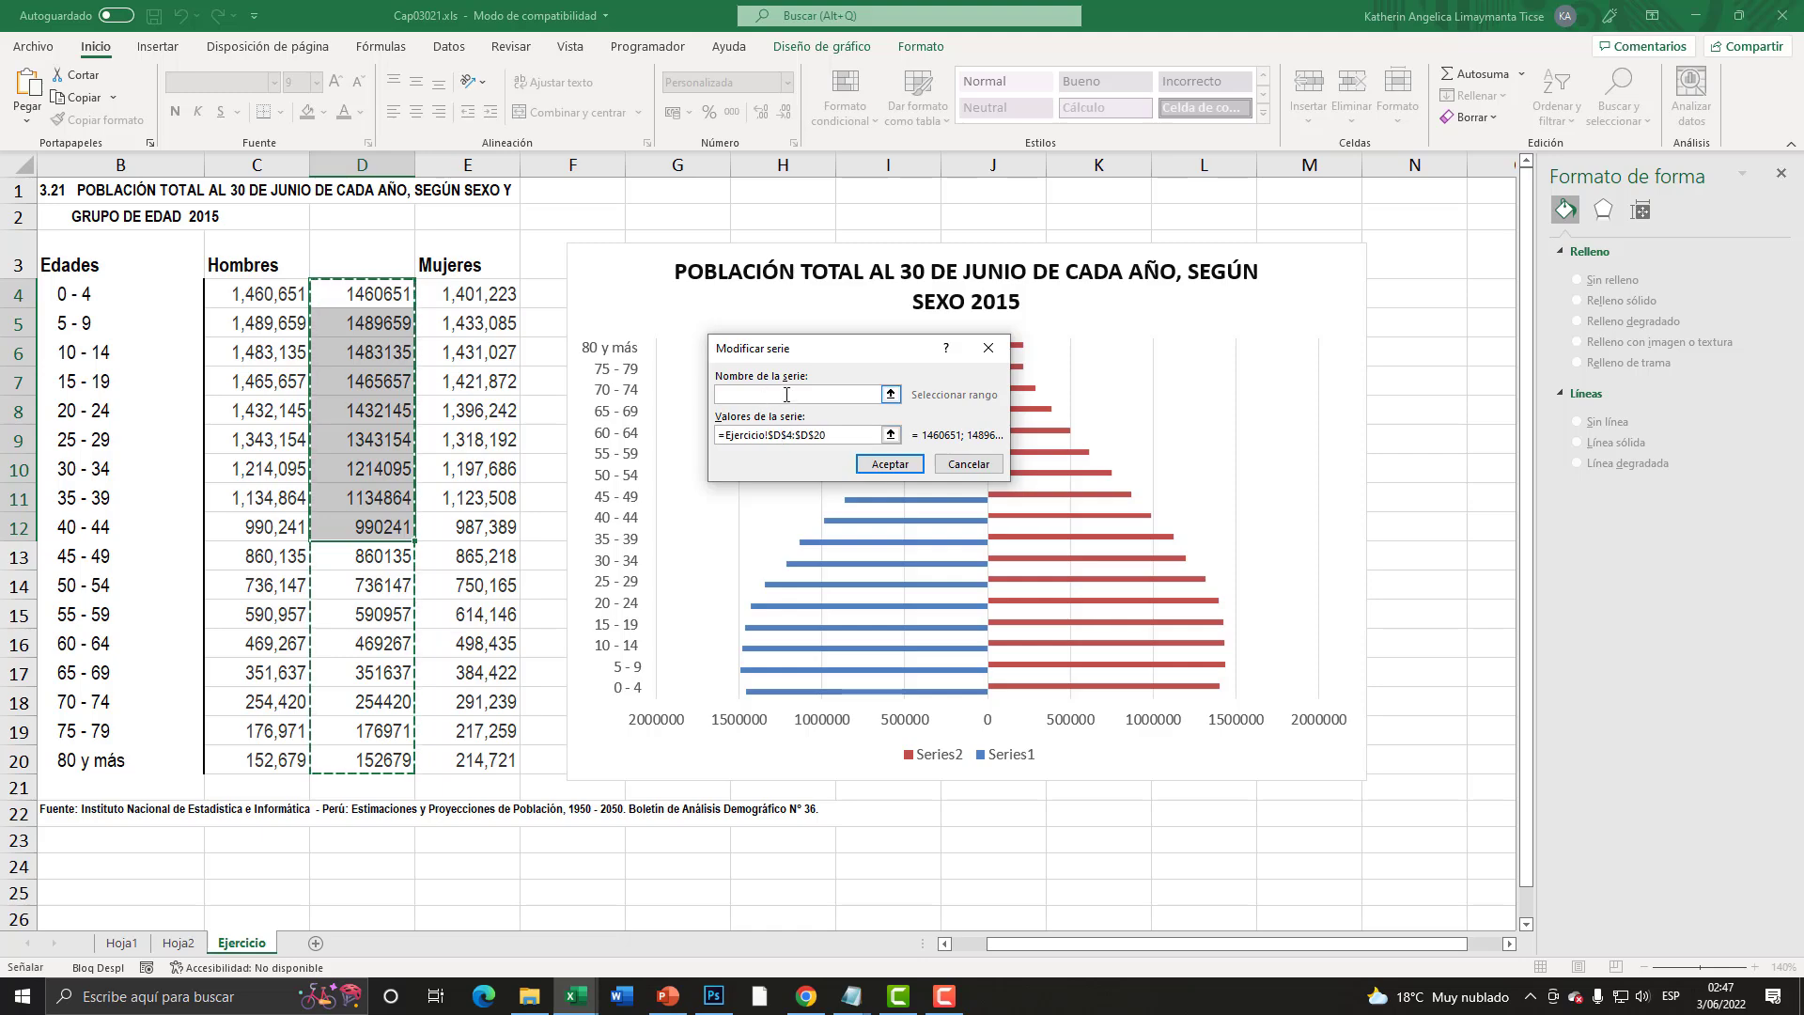
key("super+plus")
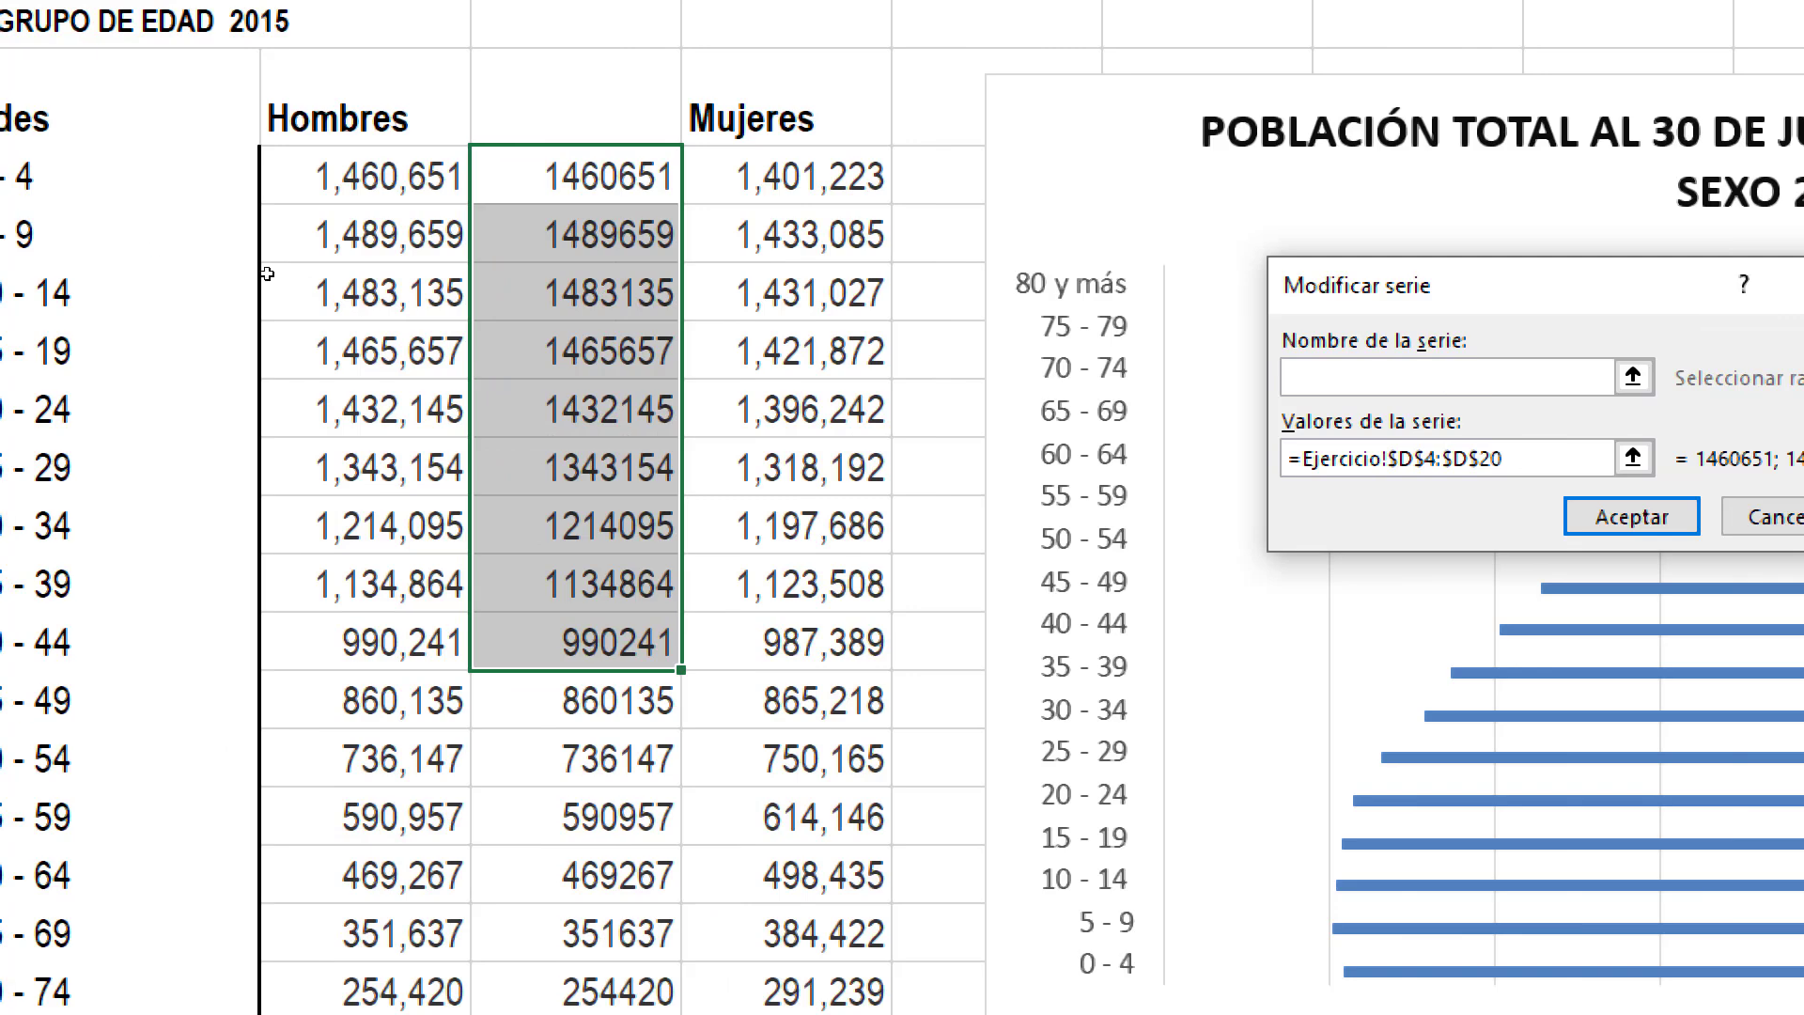
left_click(122, 119)
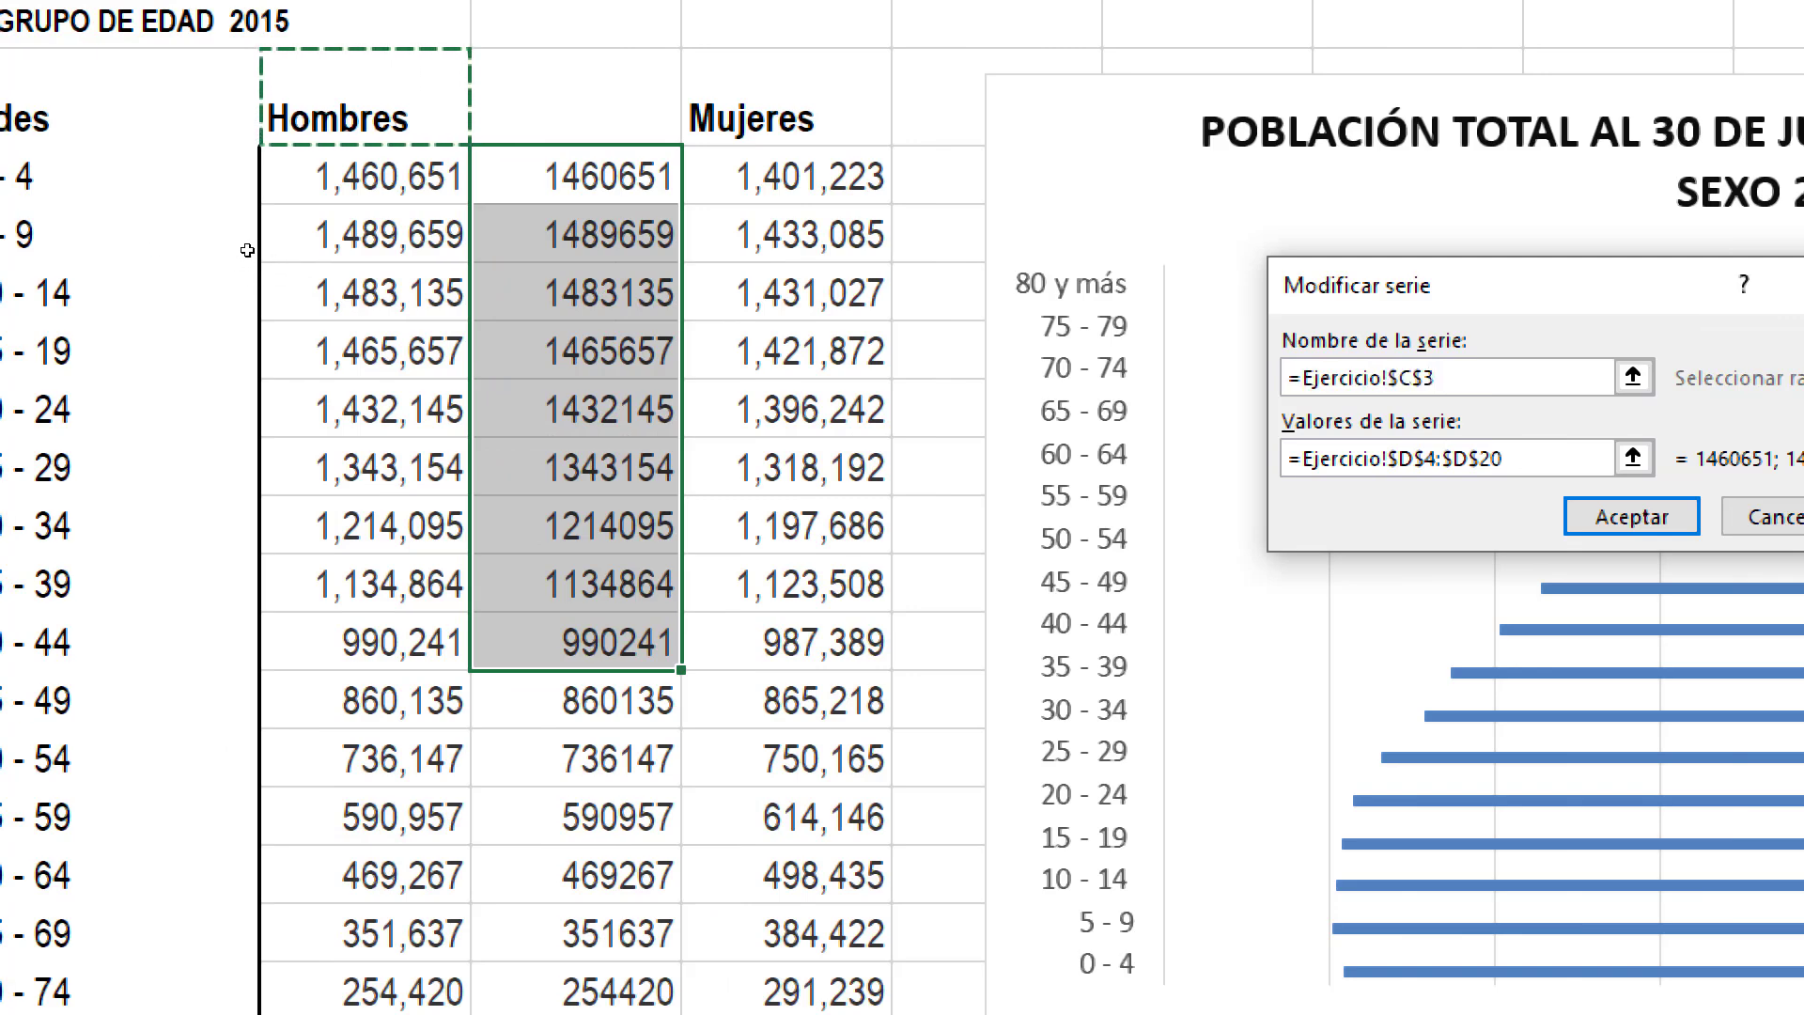
key("Right")
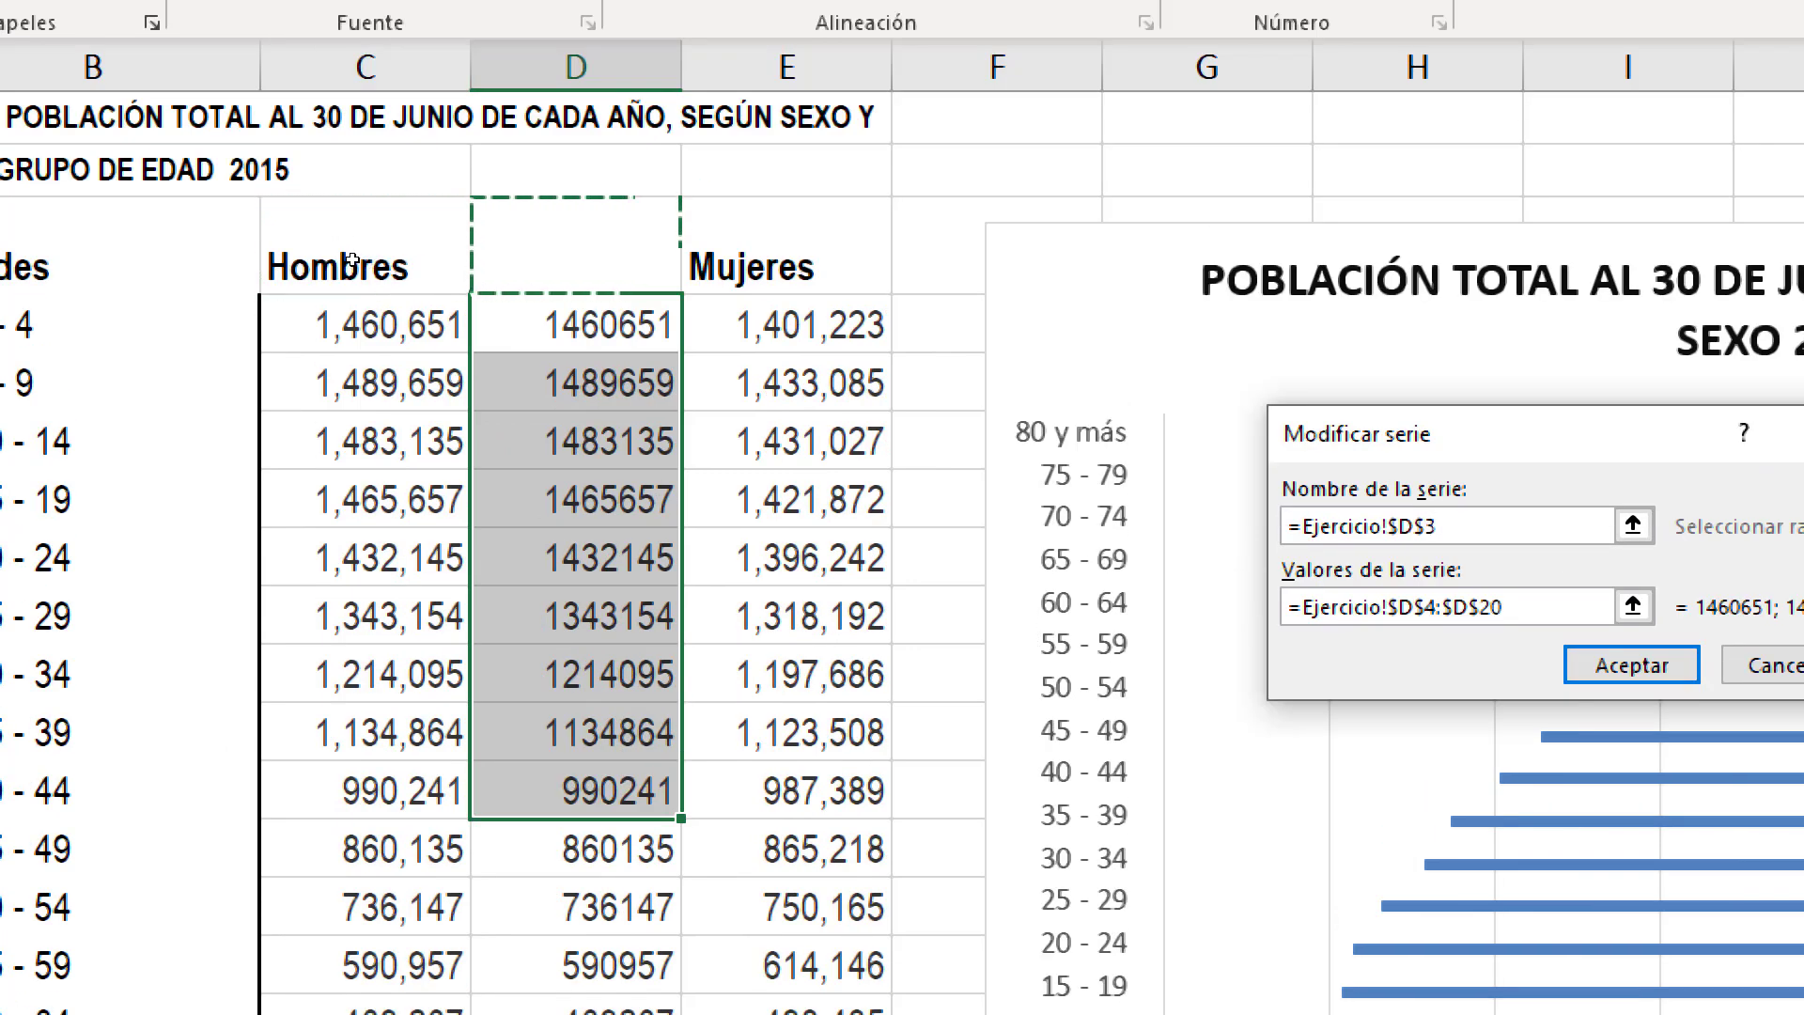
key("Left")
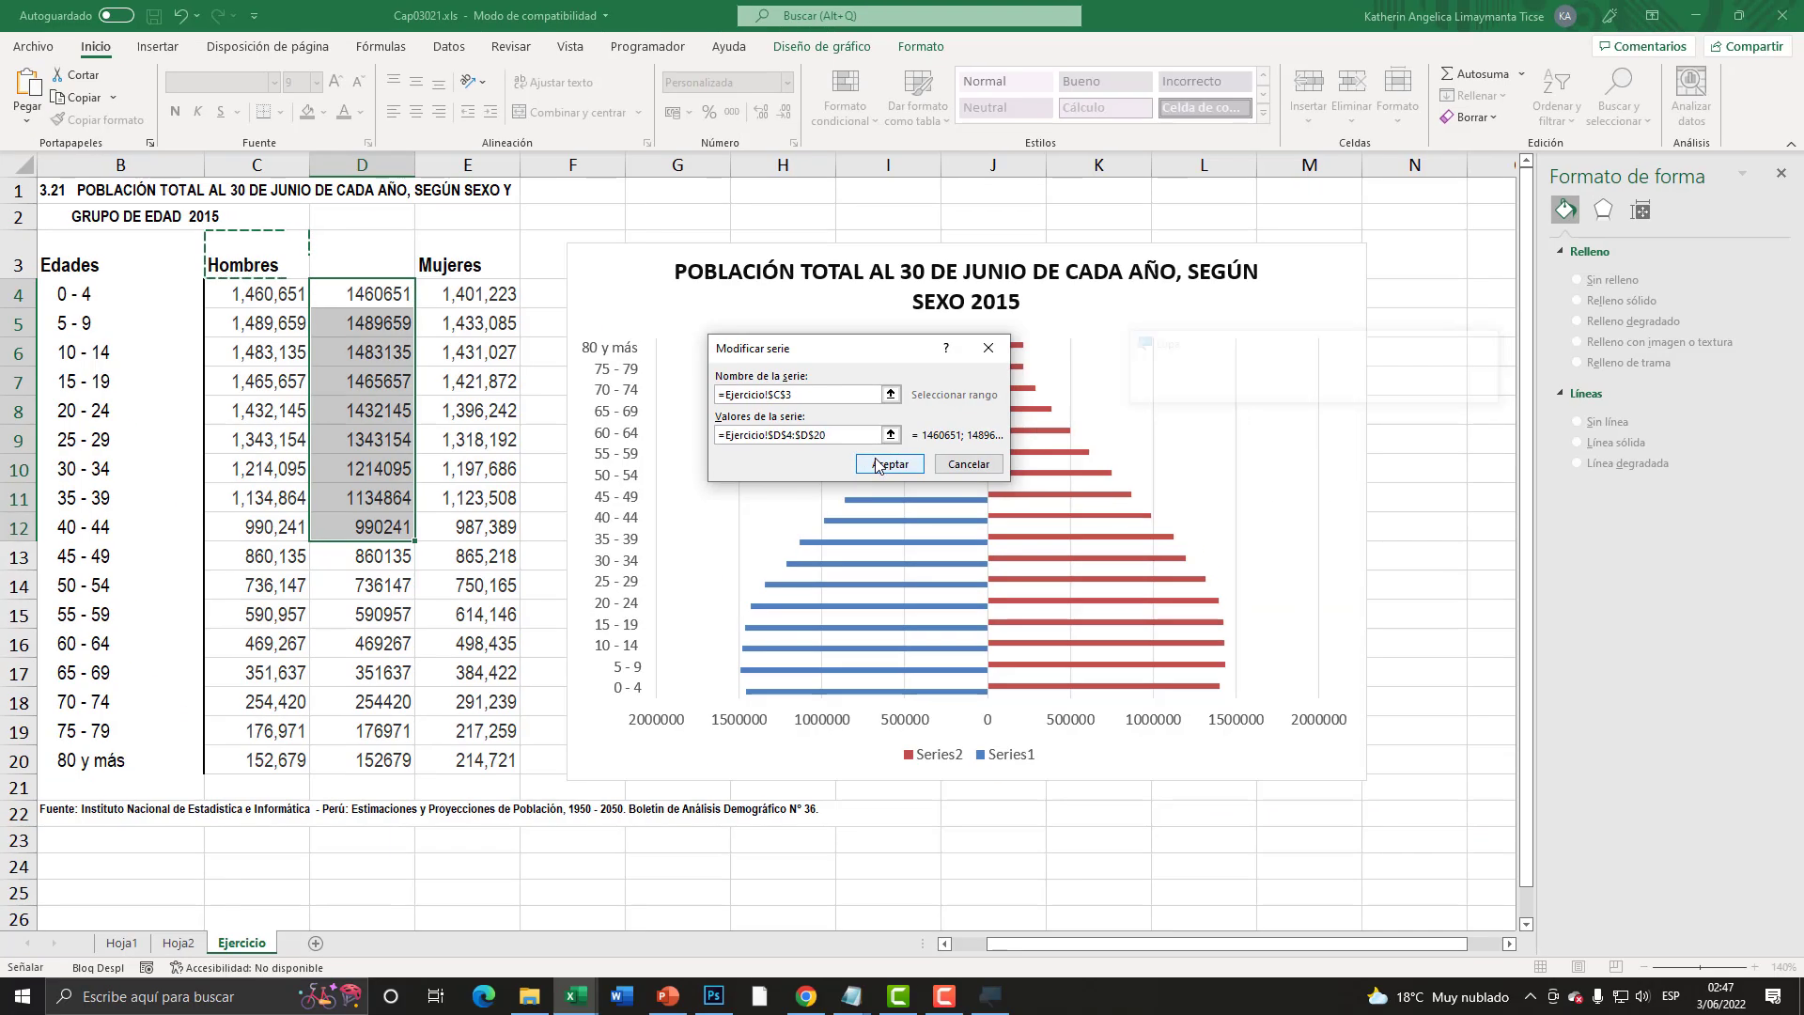
left_click(891, 465)
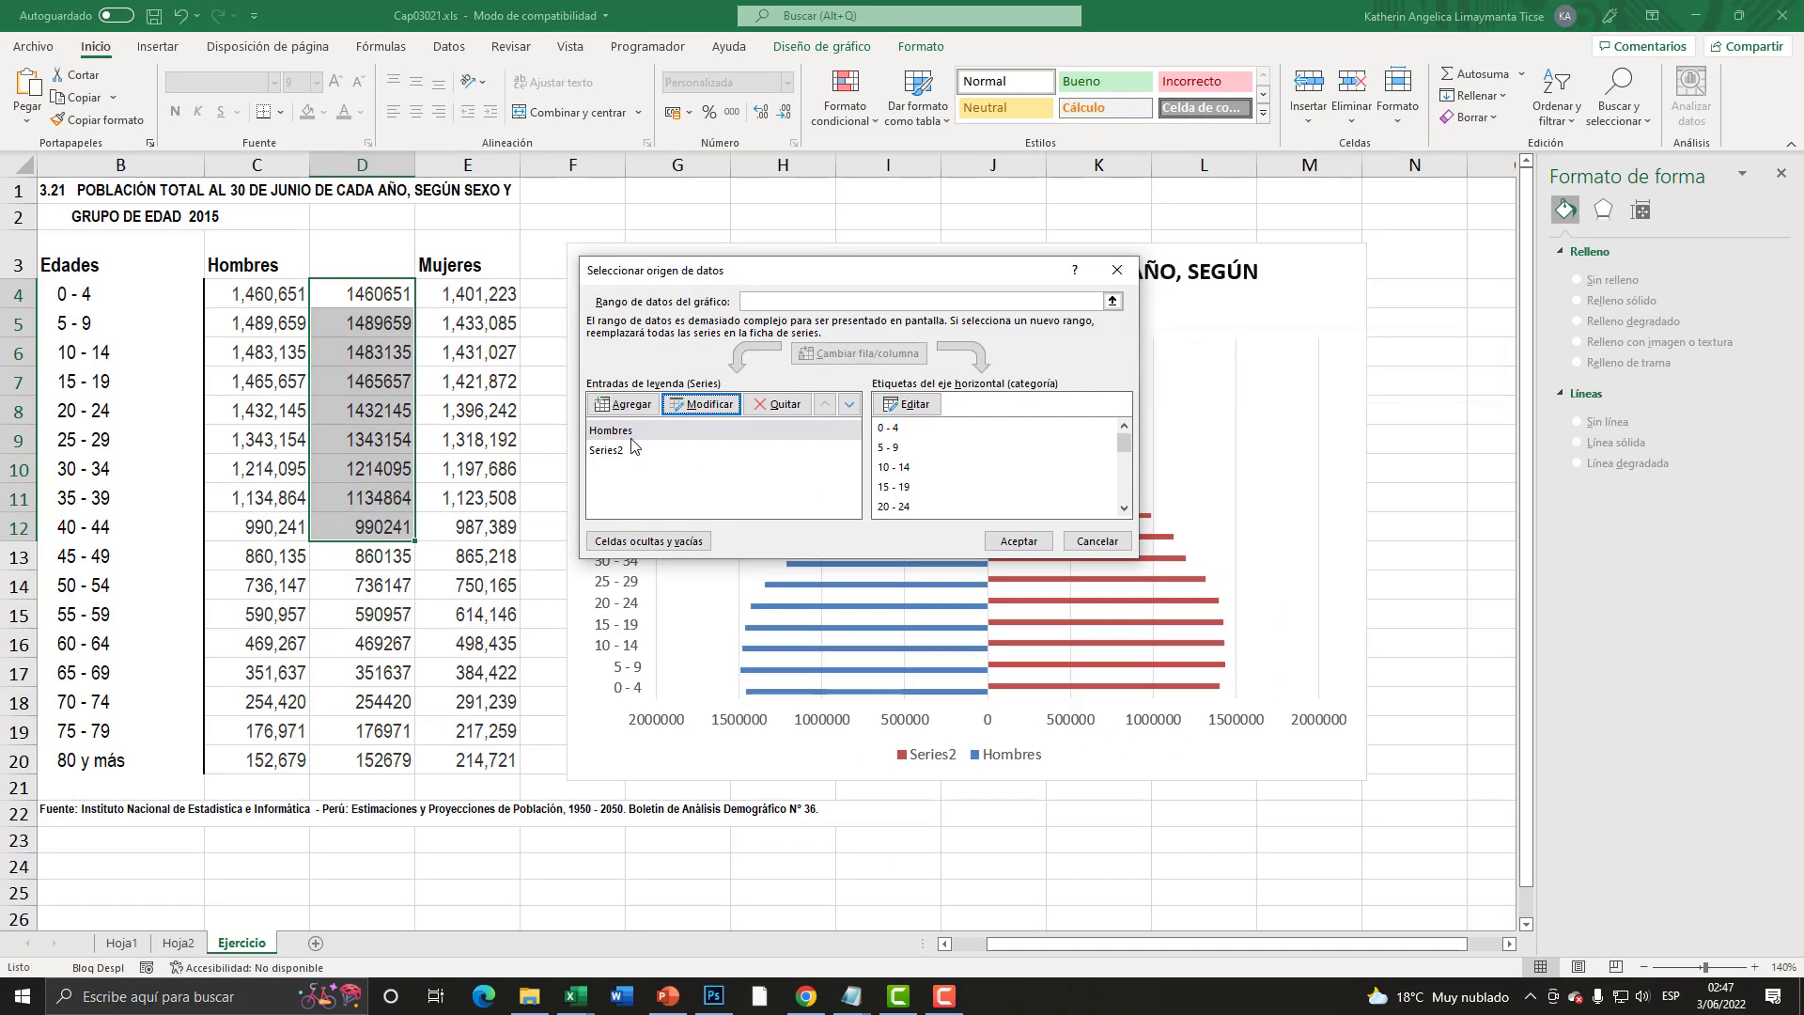
- Name the second series 'Mujeres' from =Ejercicio!$E$3 and apply the changes to the chart
key("super+plus")
left_click(611, 458)
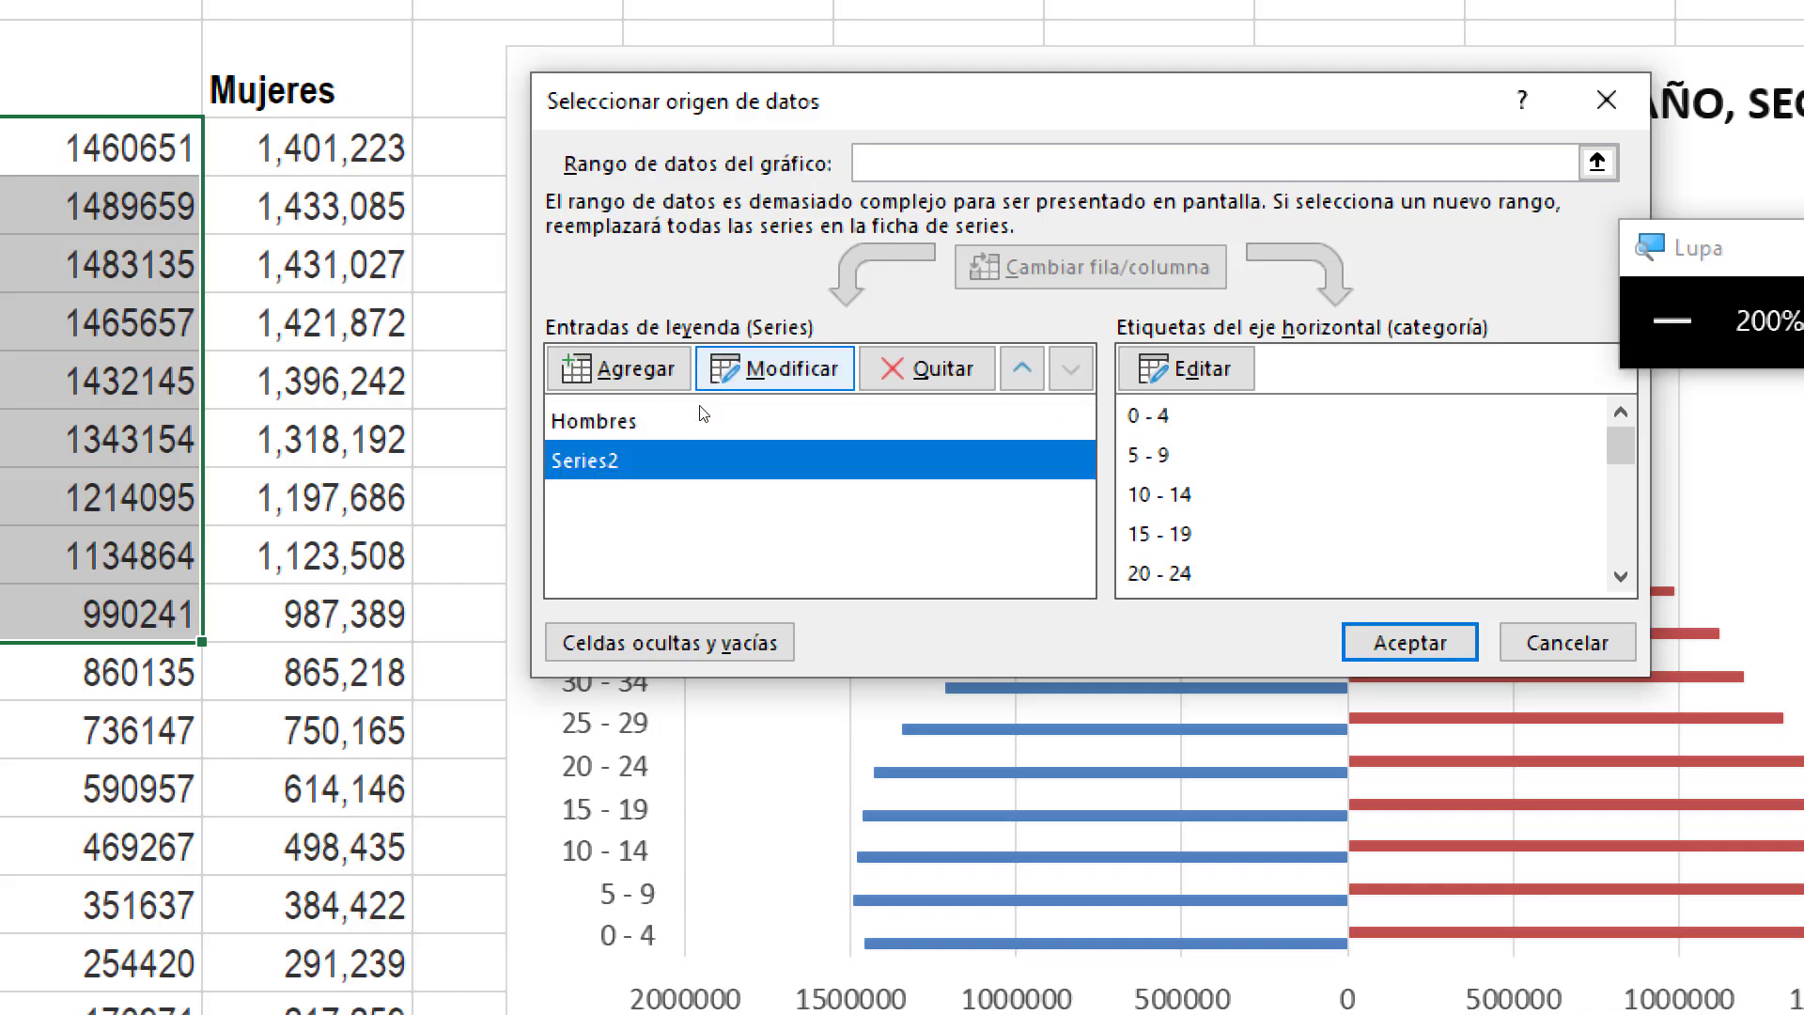
left_click(773, 368)
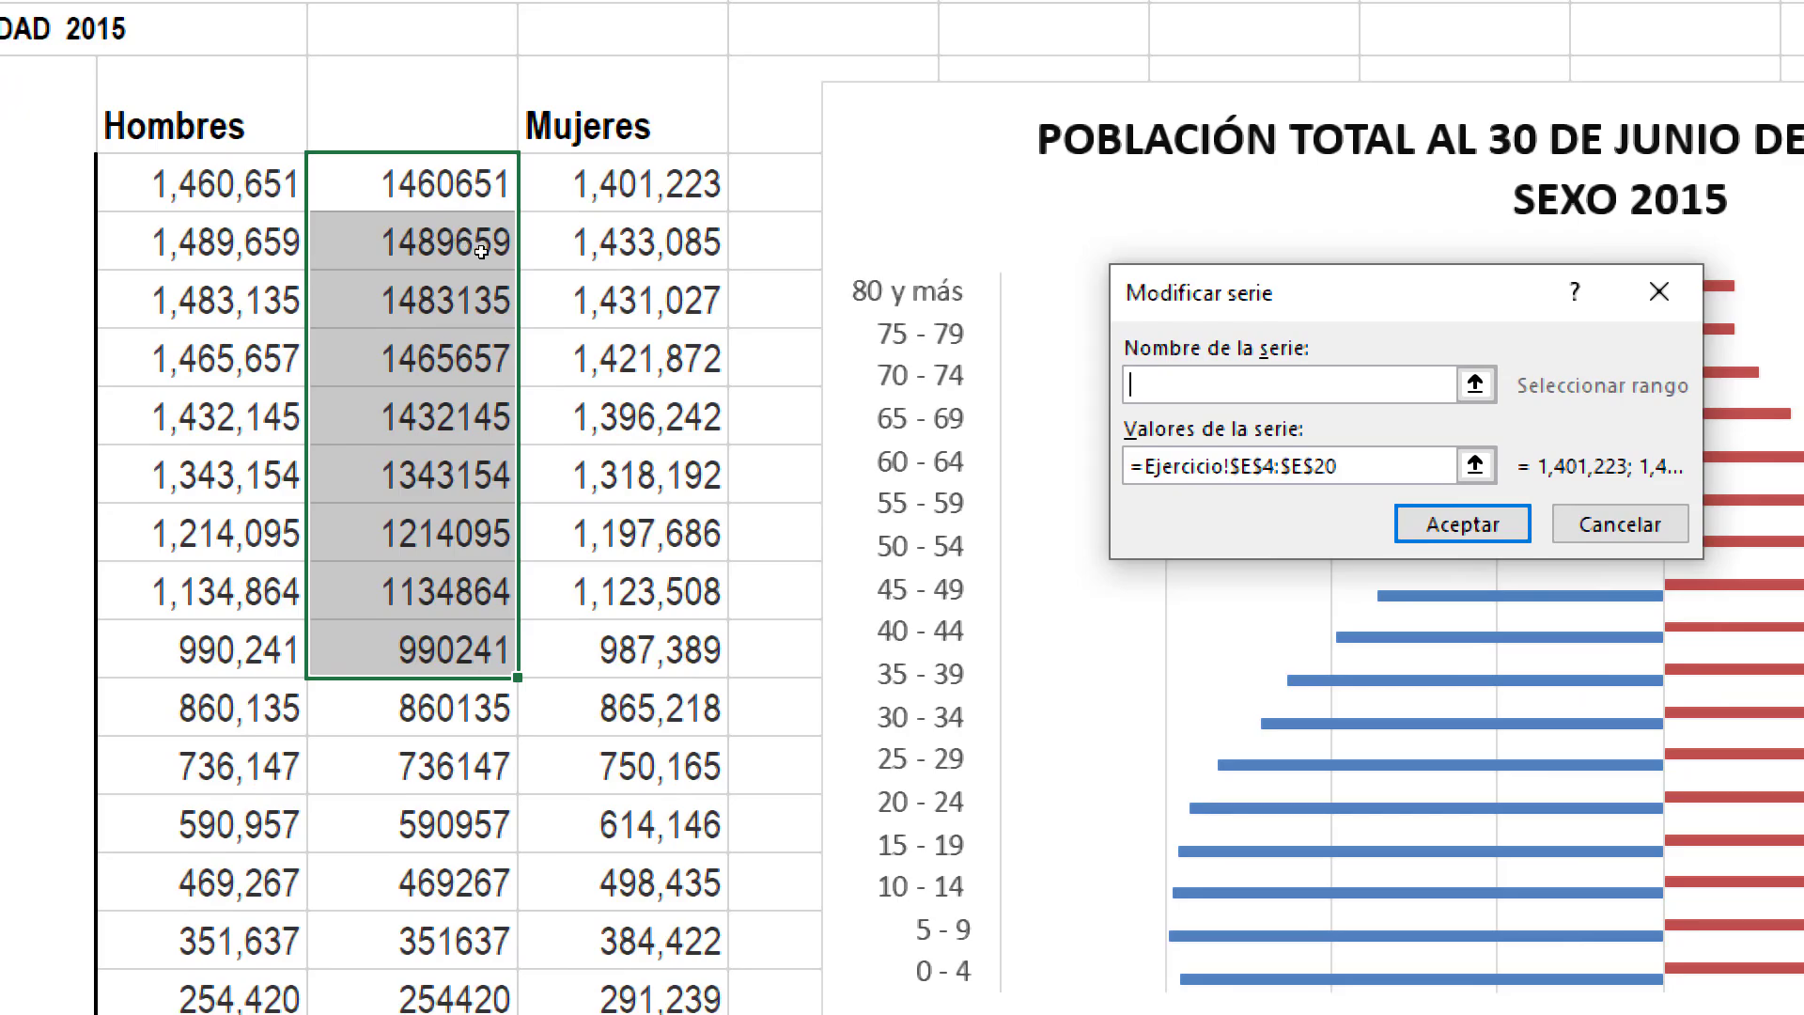
left_click(495, 268)
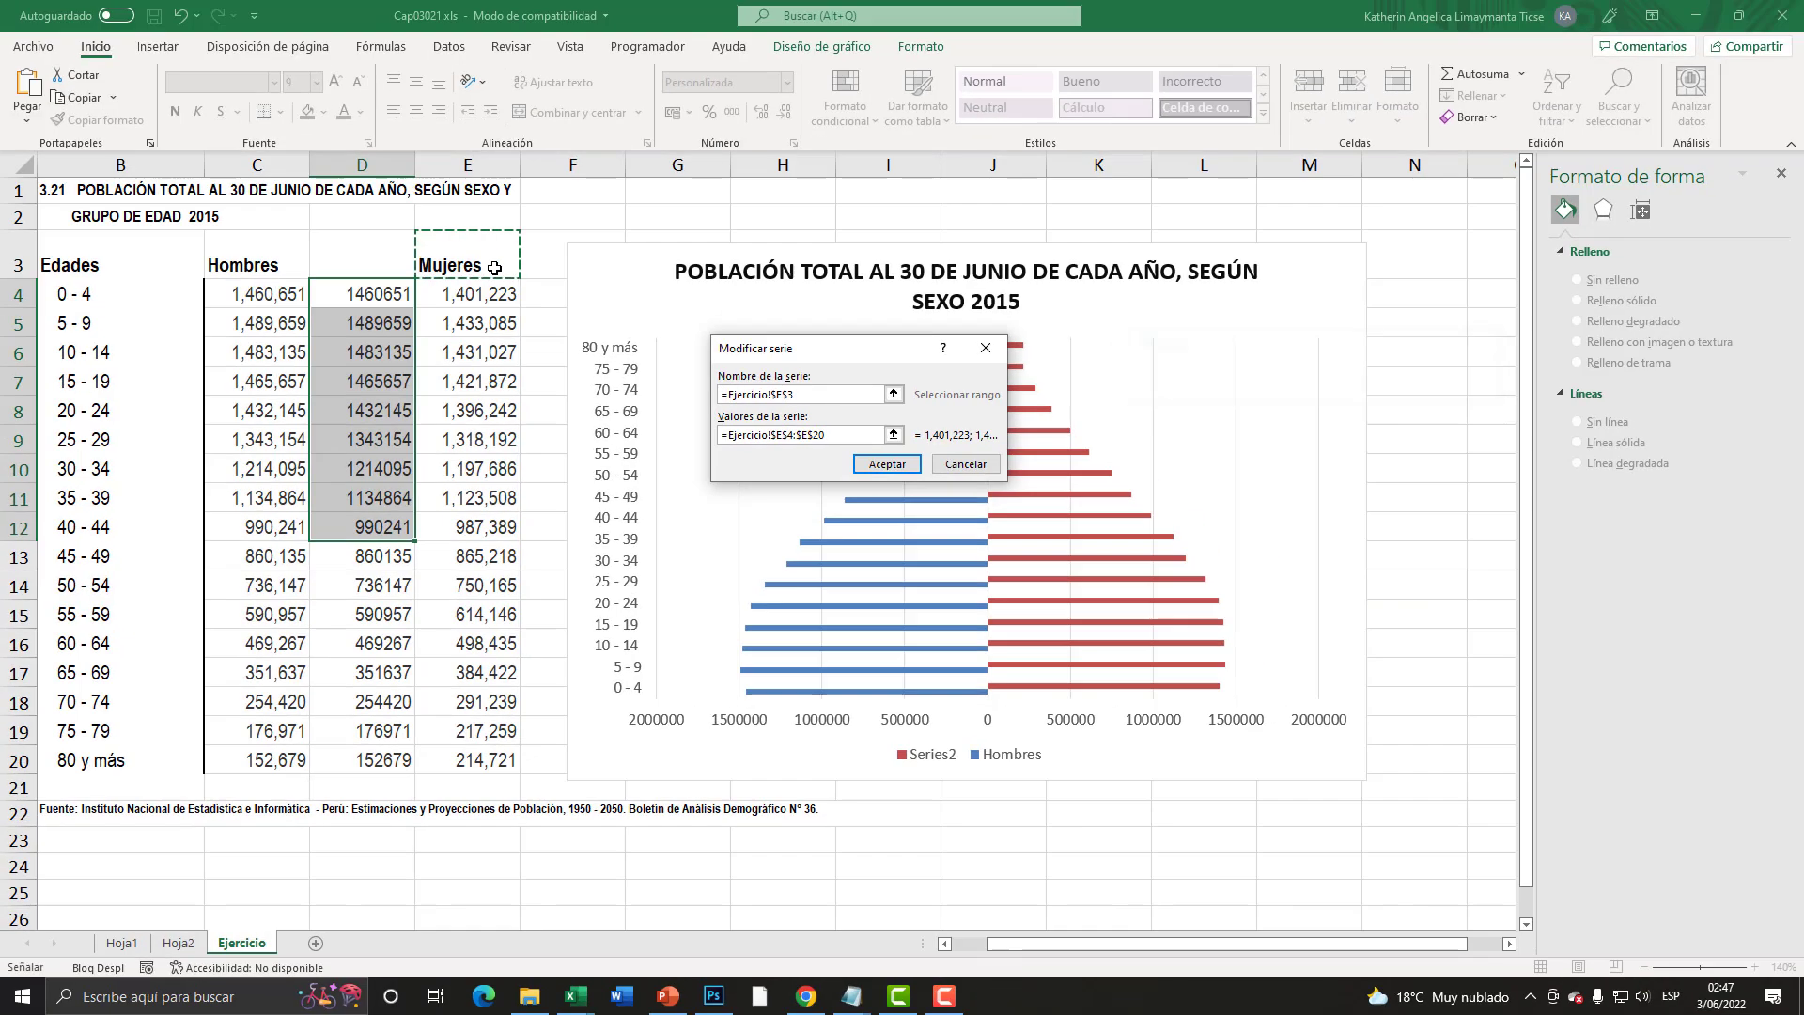
left_click(878, 465)
left_click(1018, 556)
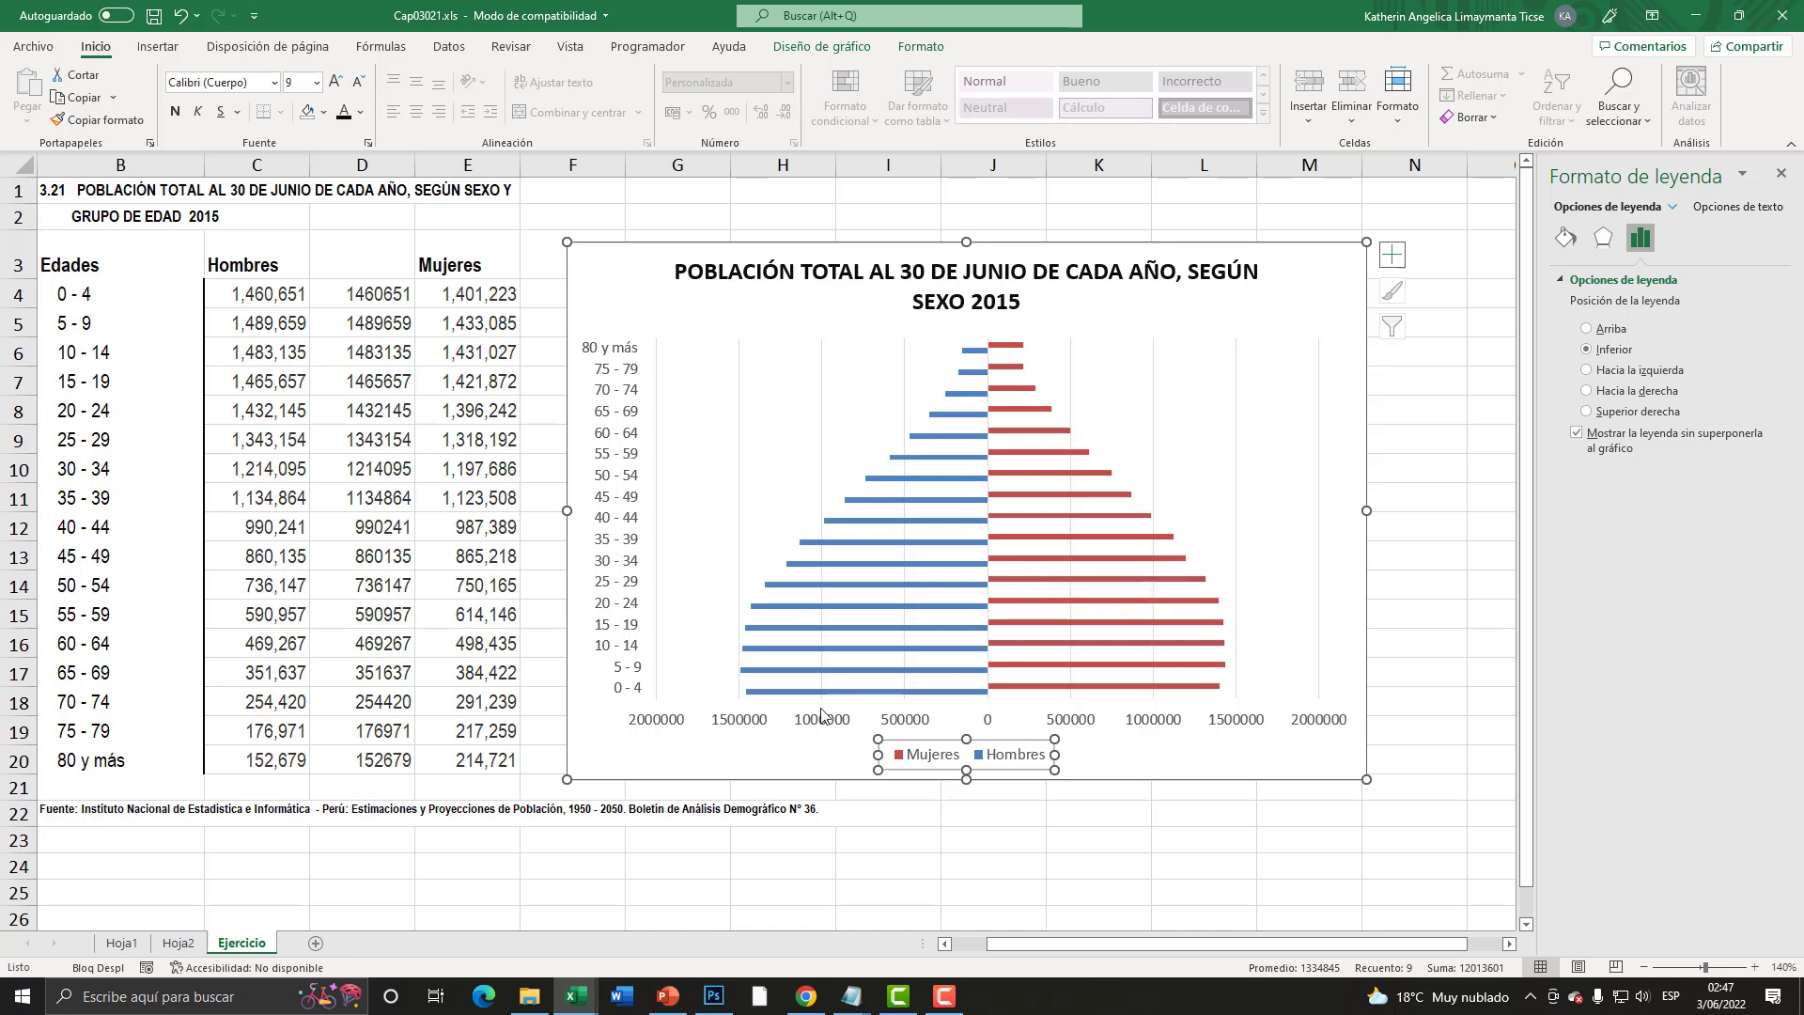
- Compare the horizontal axis with the reference chart on Hoja2, then return to the Ejercicio sheet
key("super+plus")
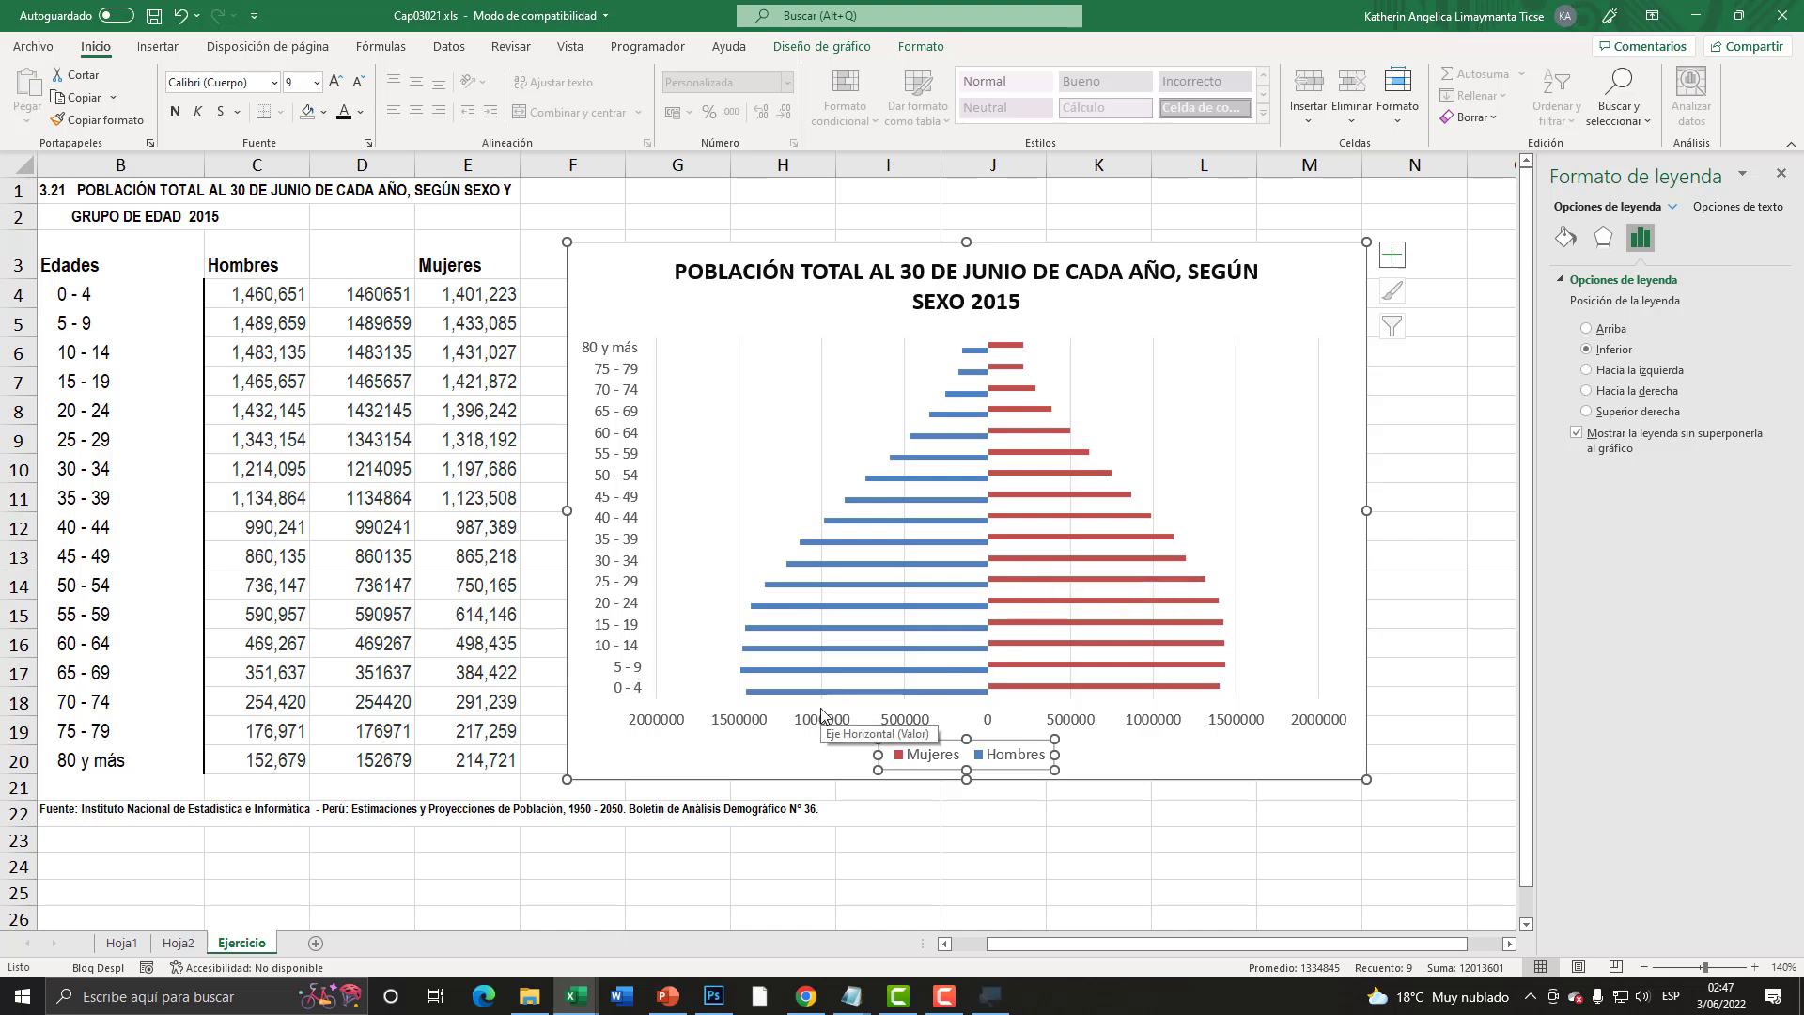
left_click(745, 730)
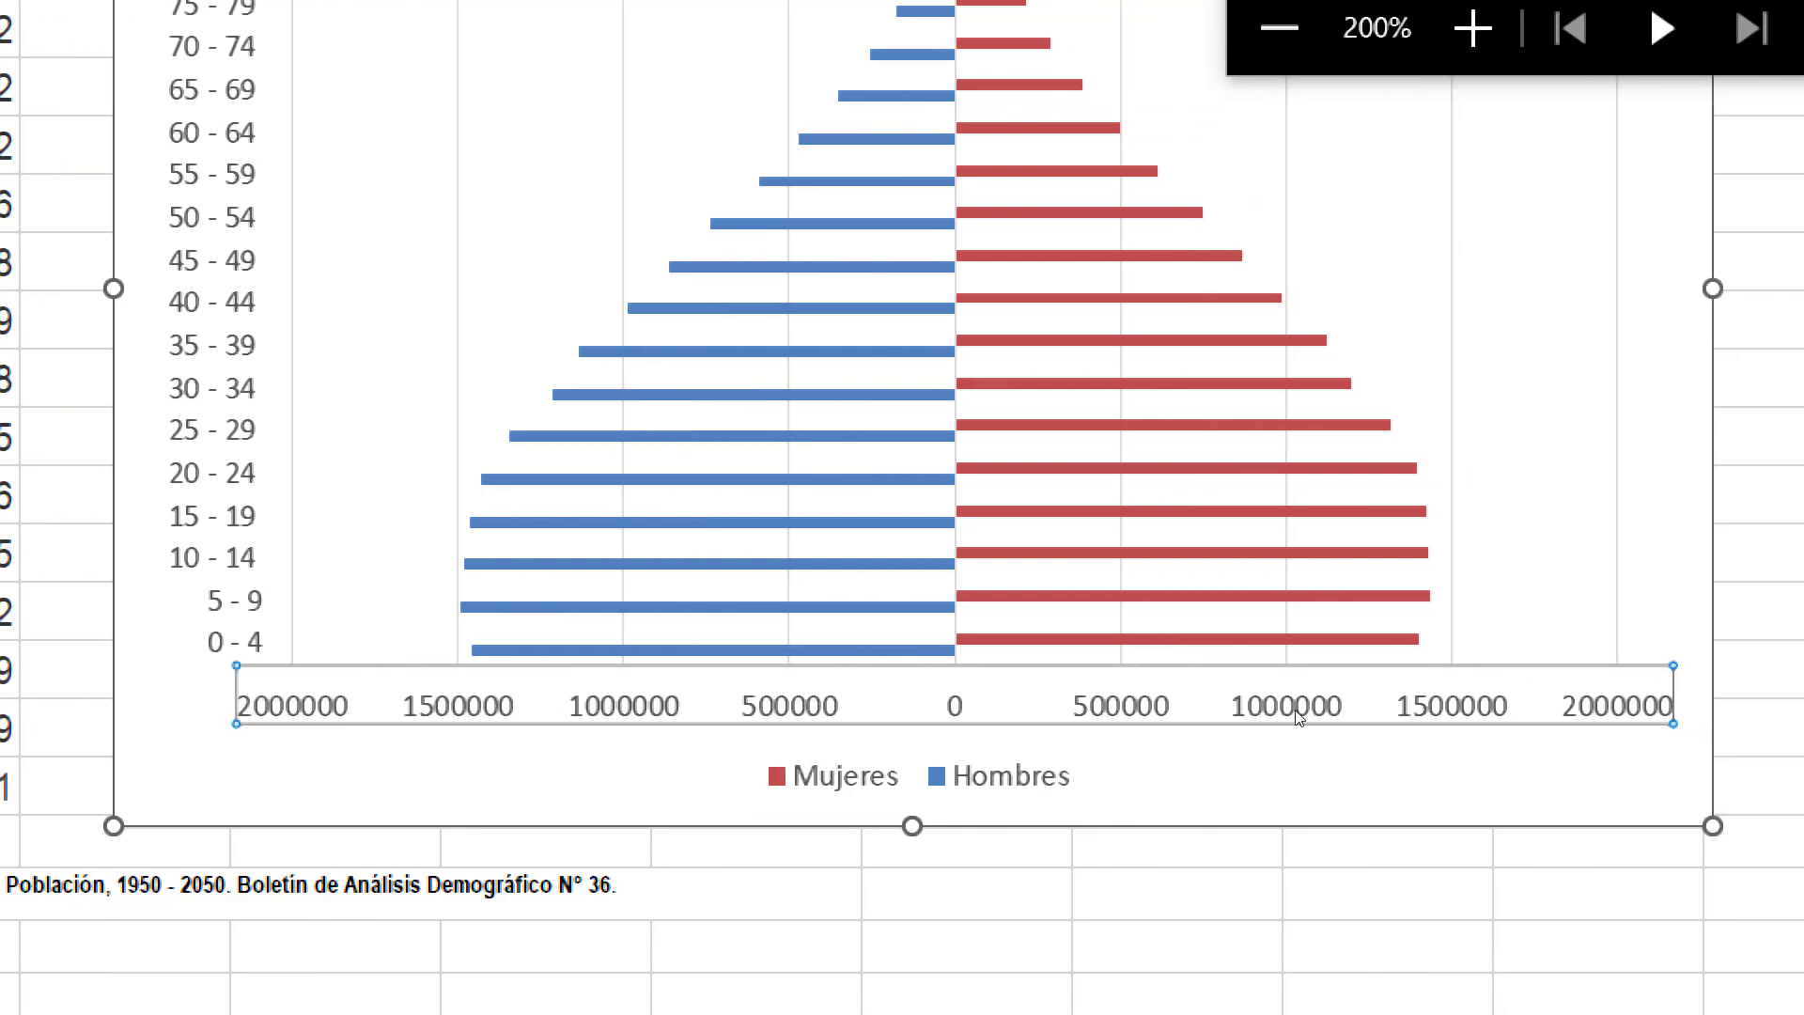
key("super+Escape")
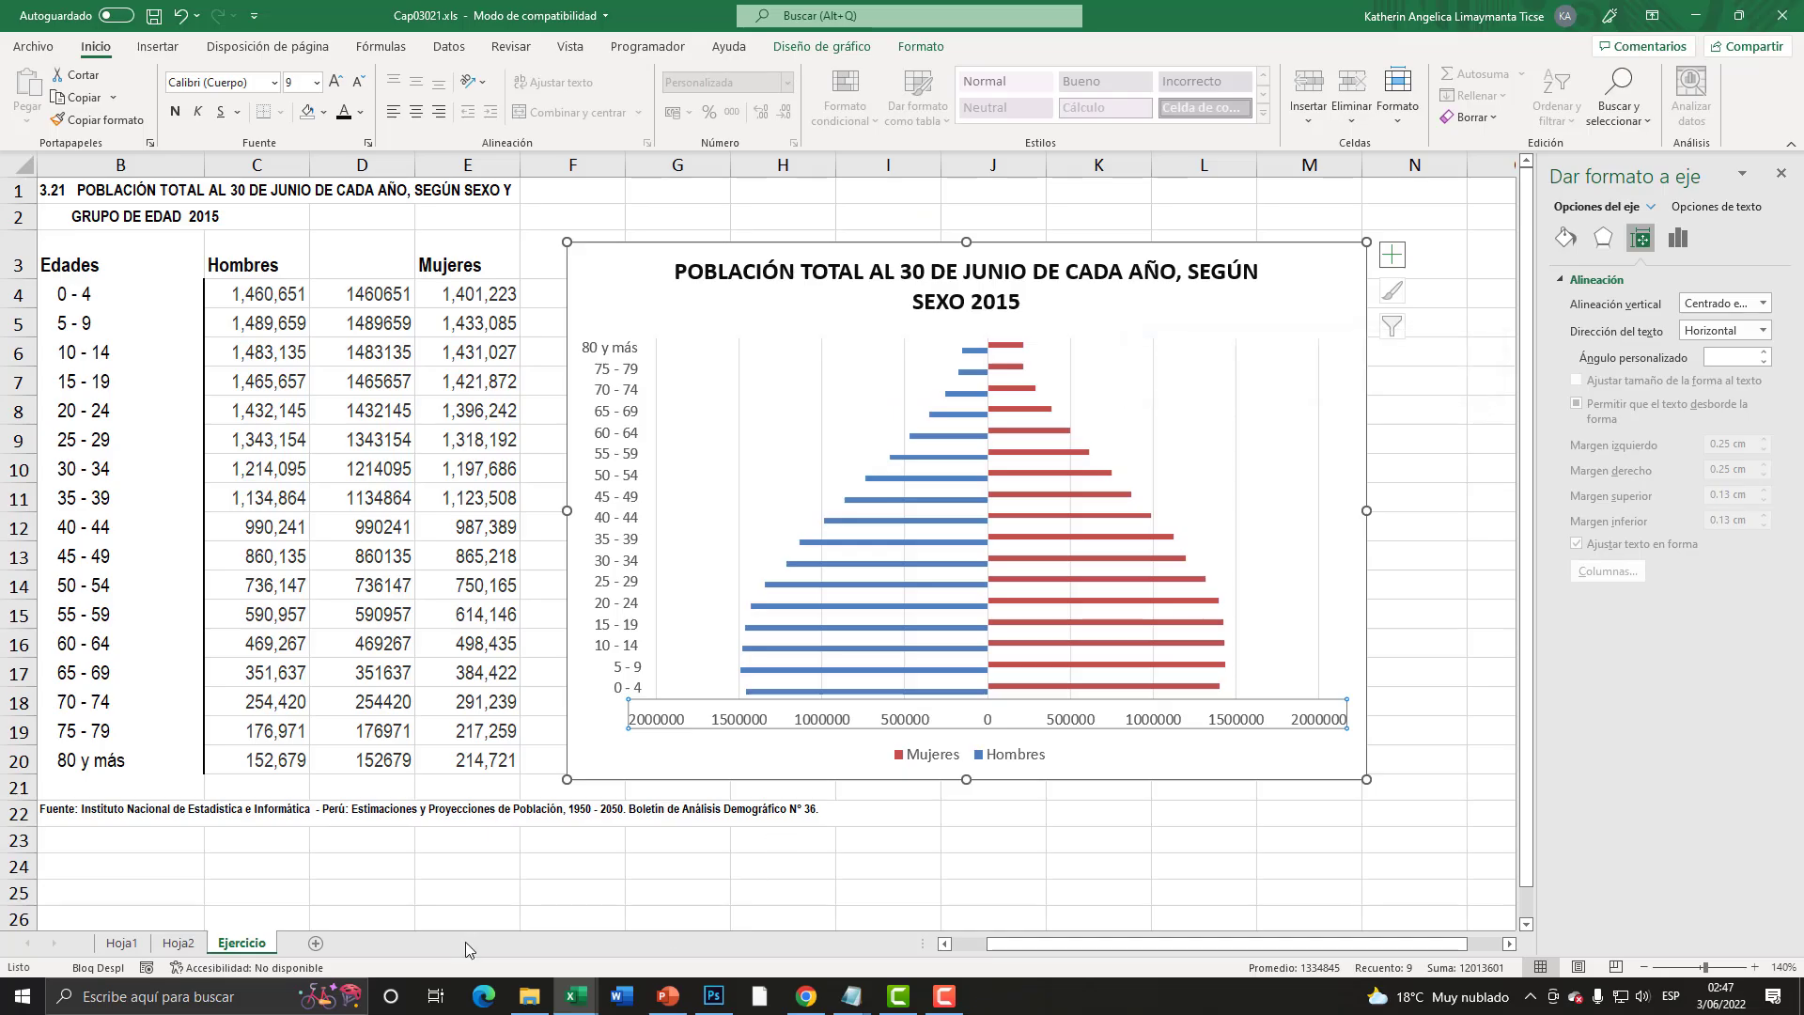
left_click(178, 943)
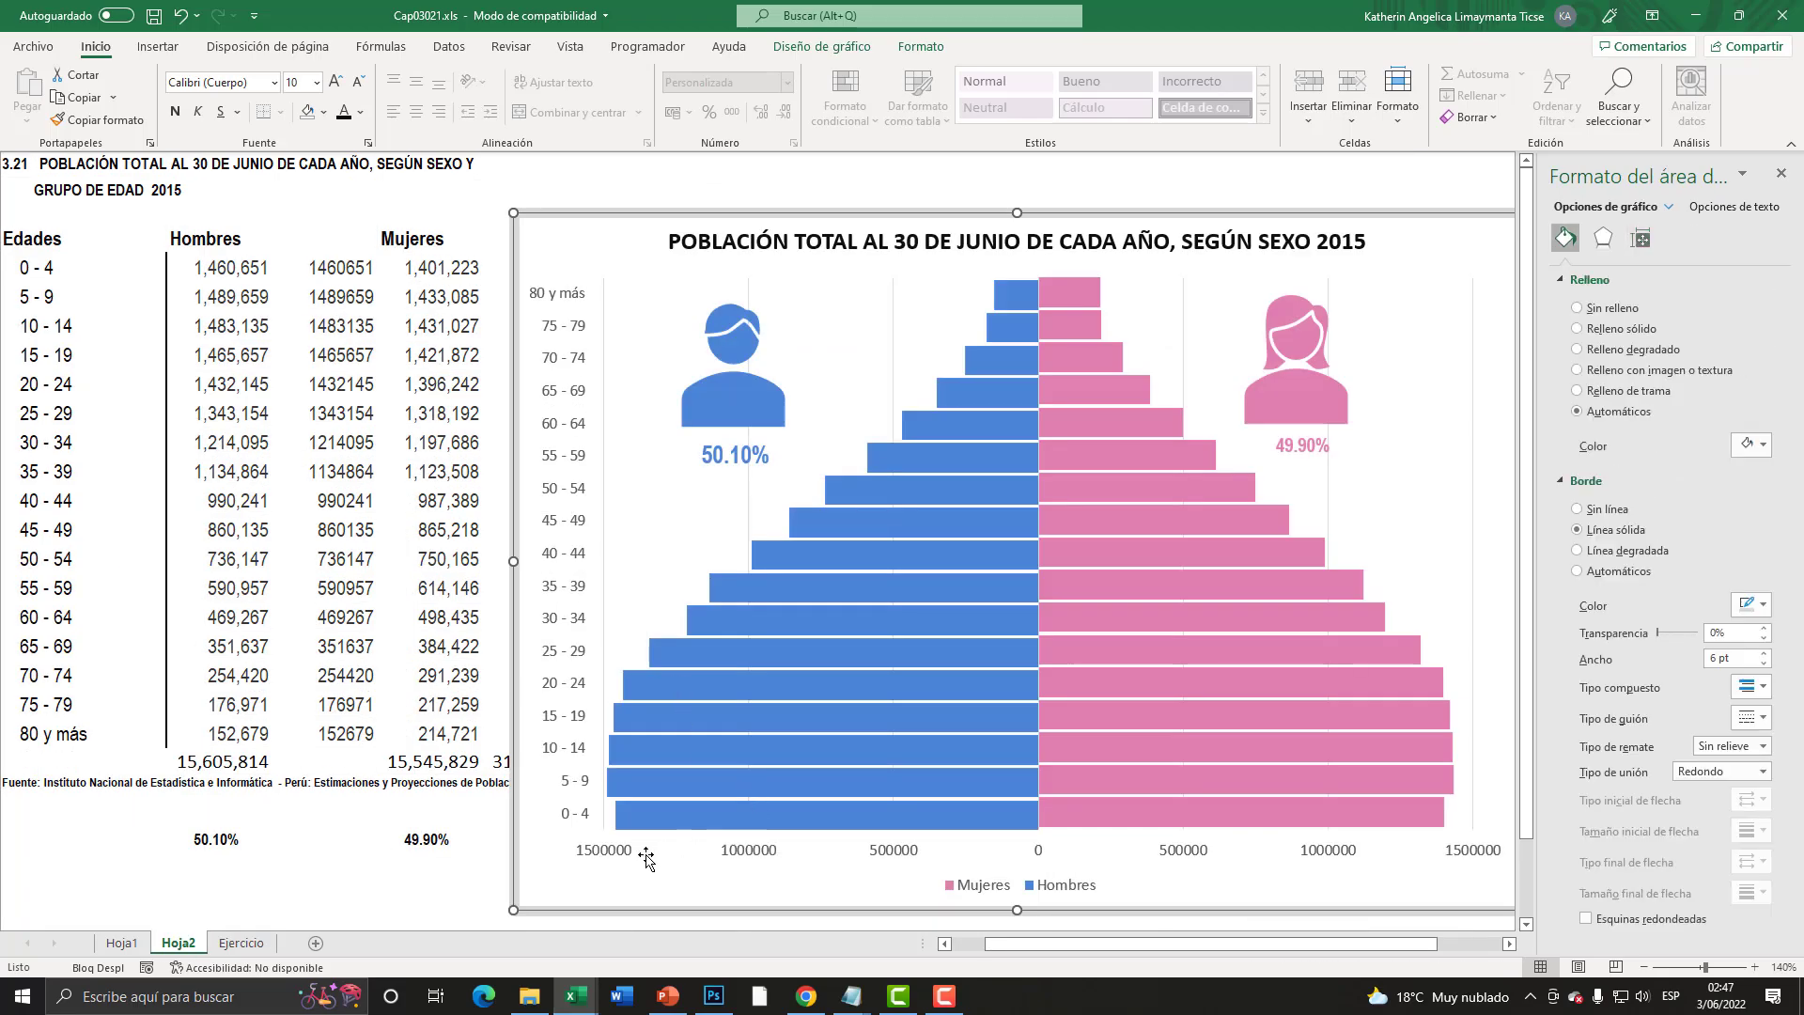
key("super+plus")
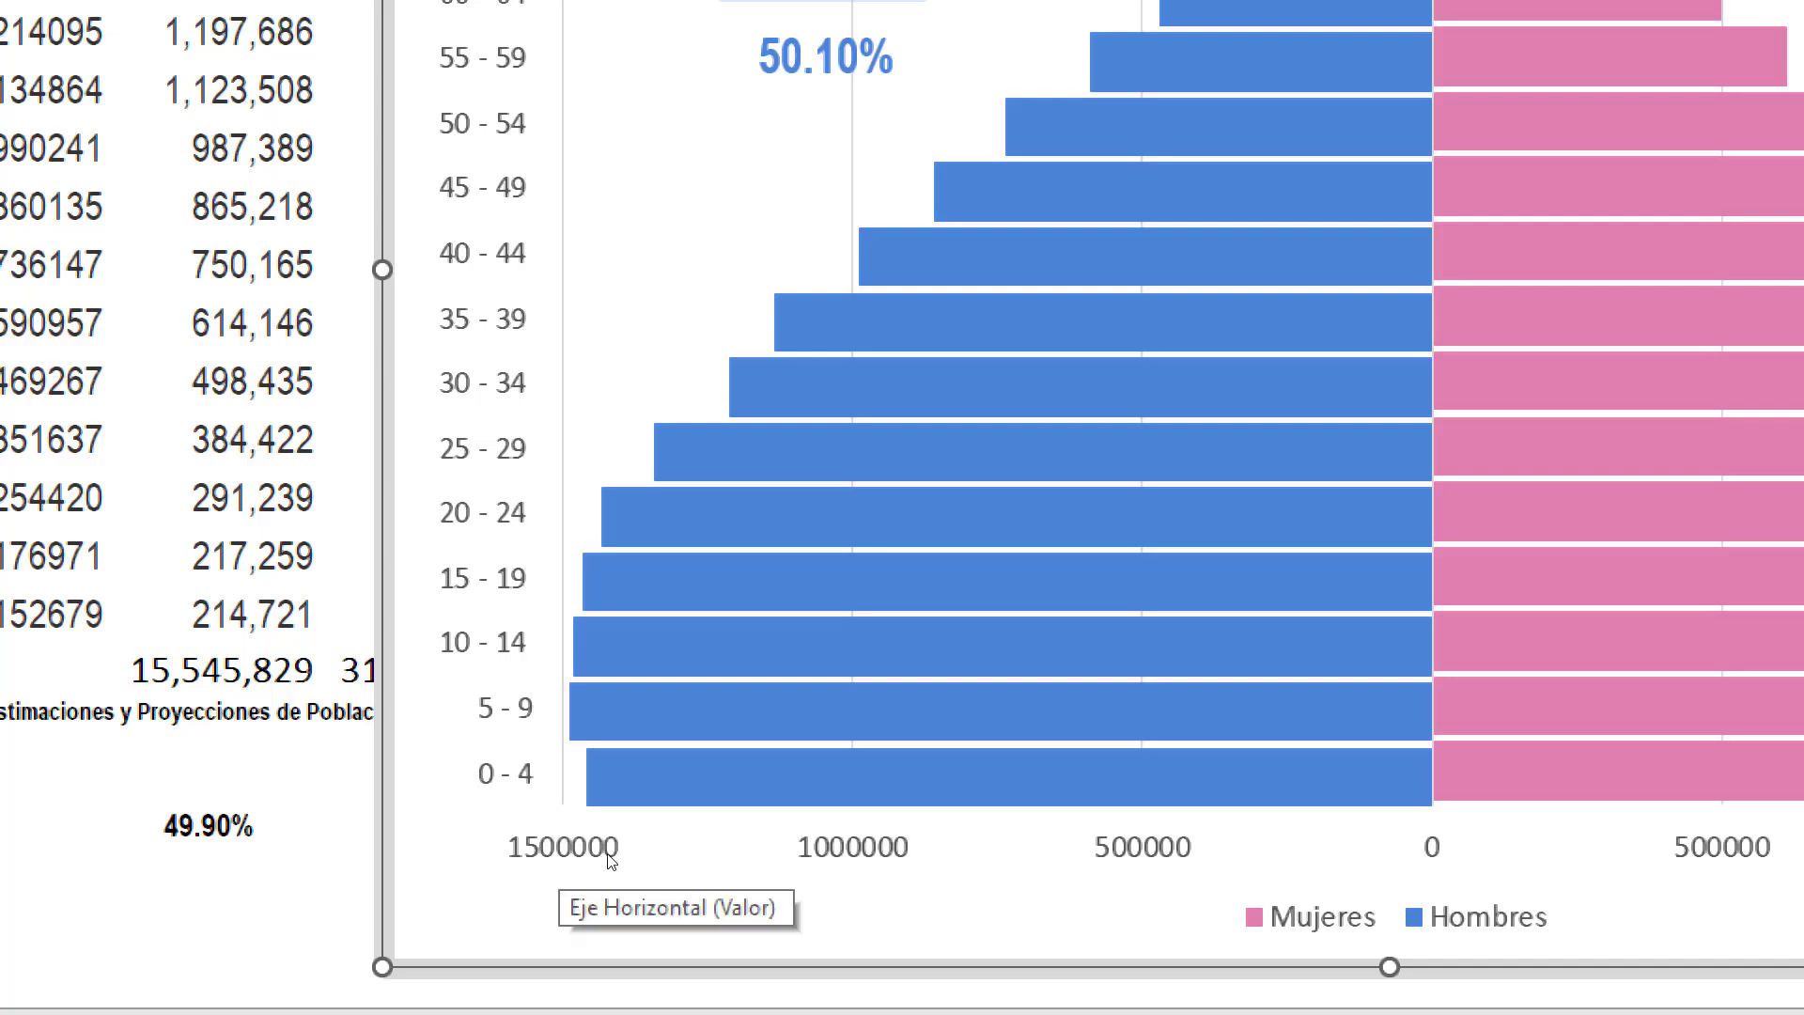
key("super+minus")
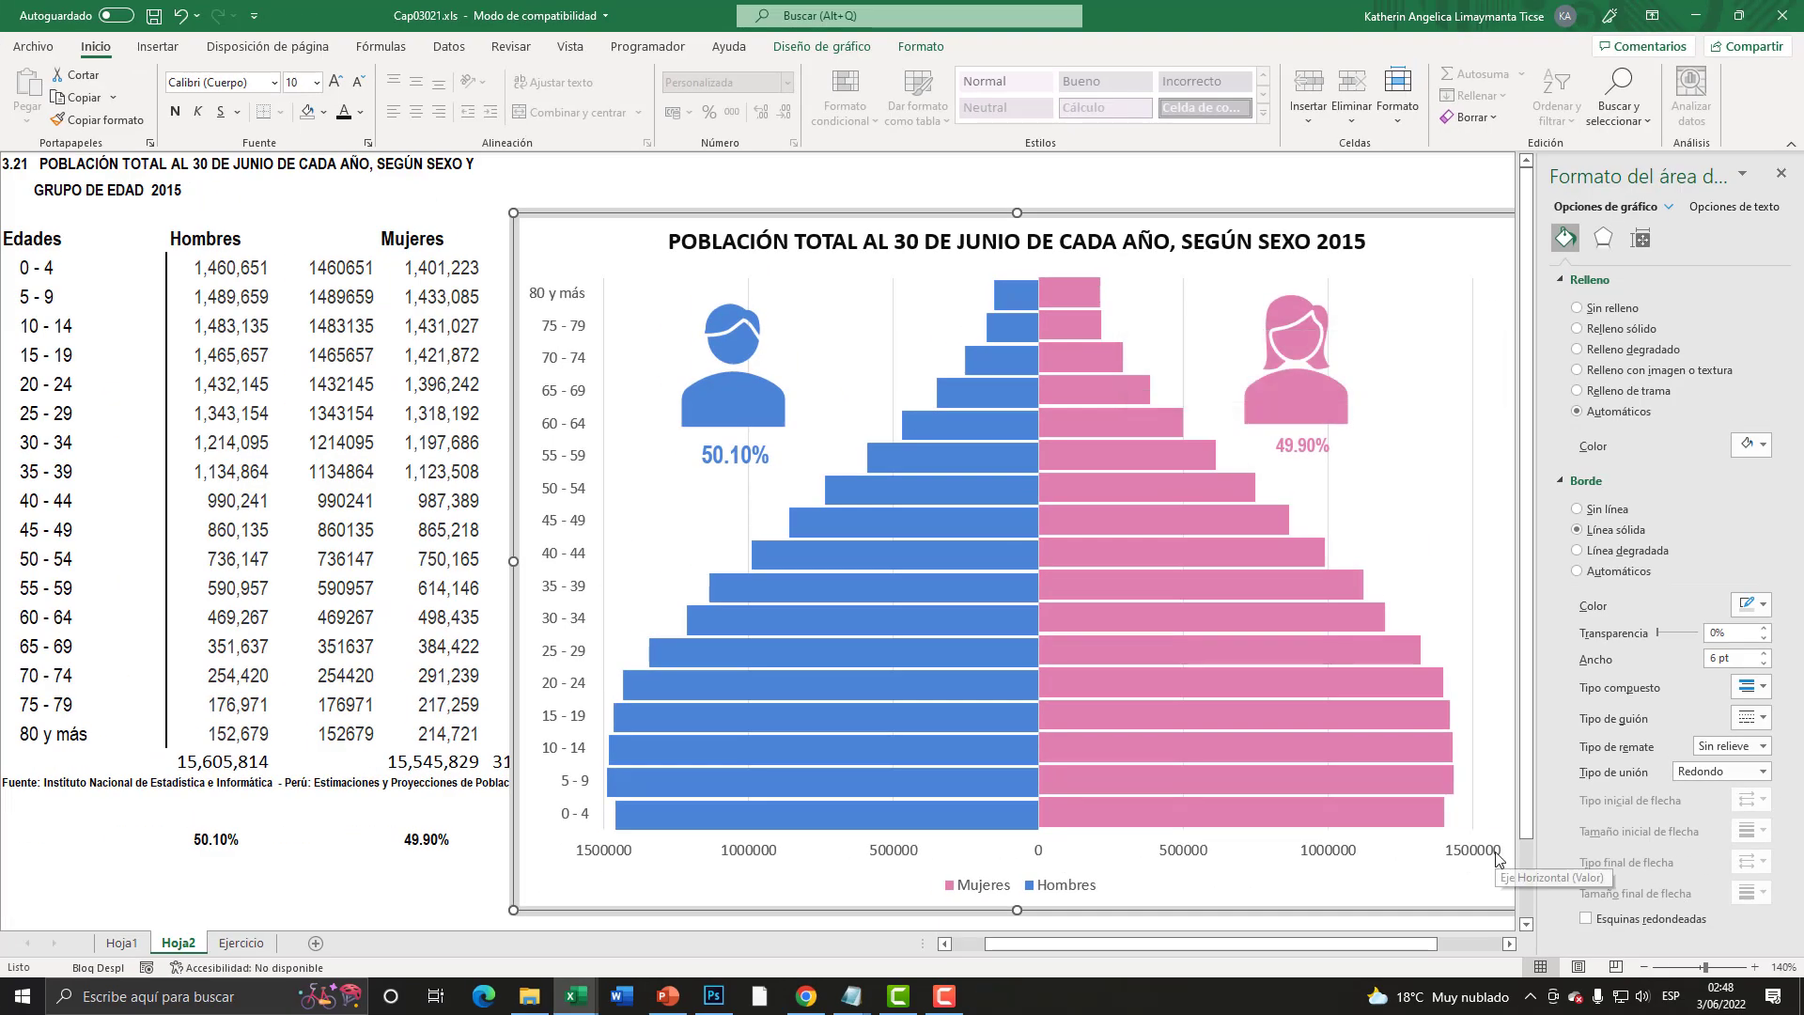
key("super+plus")
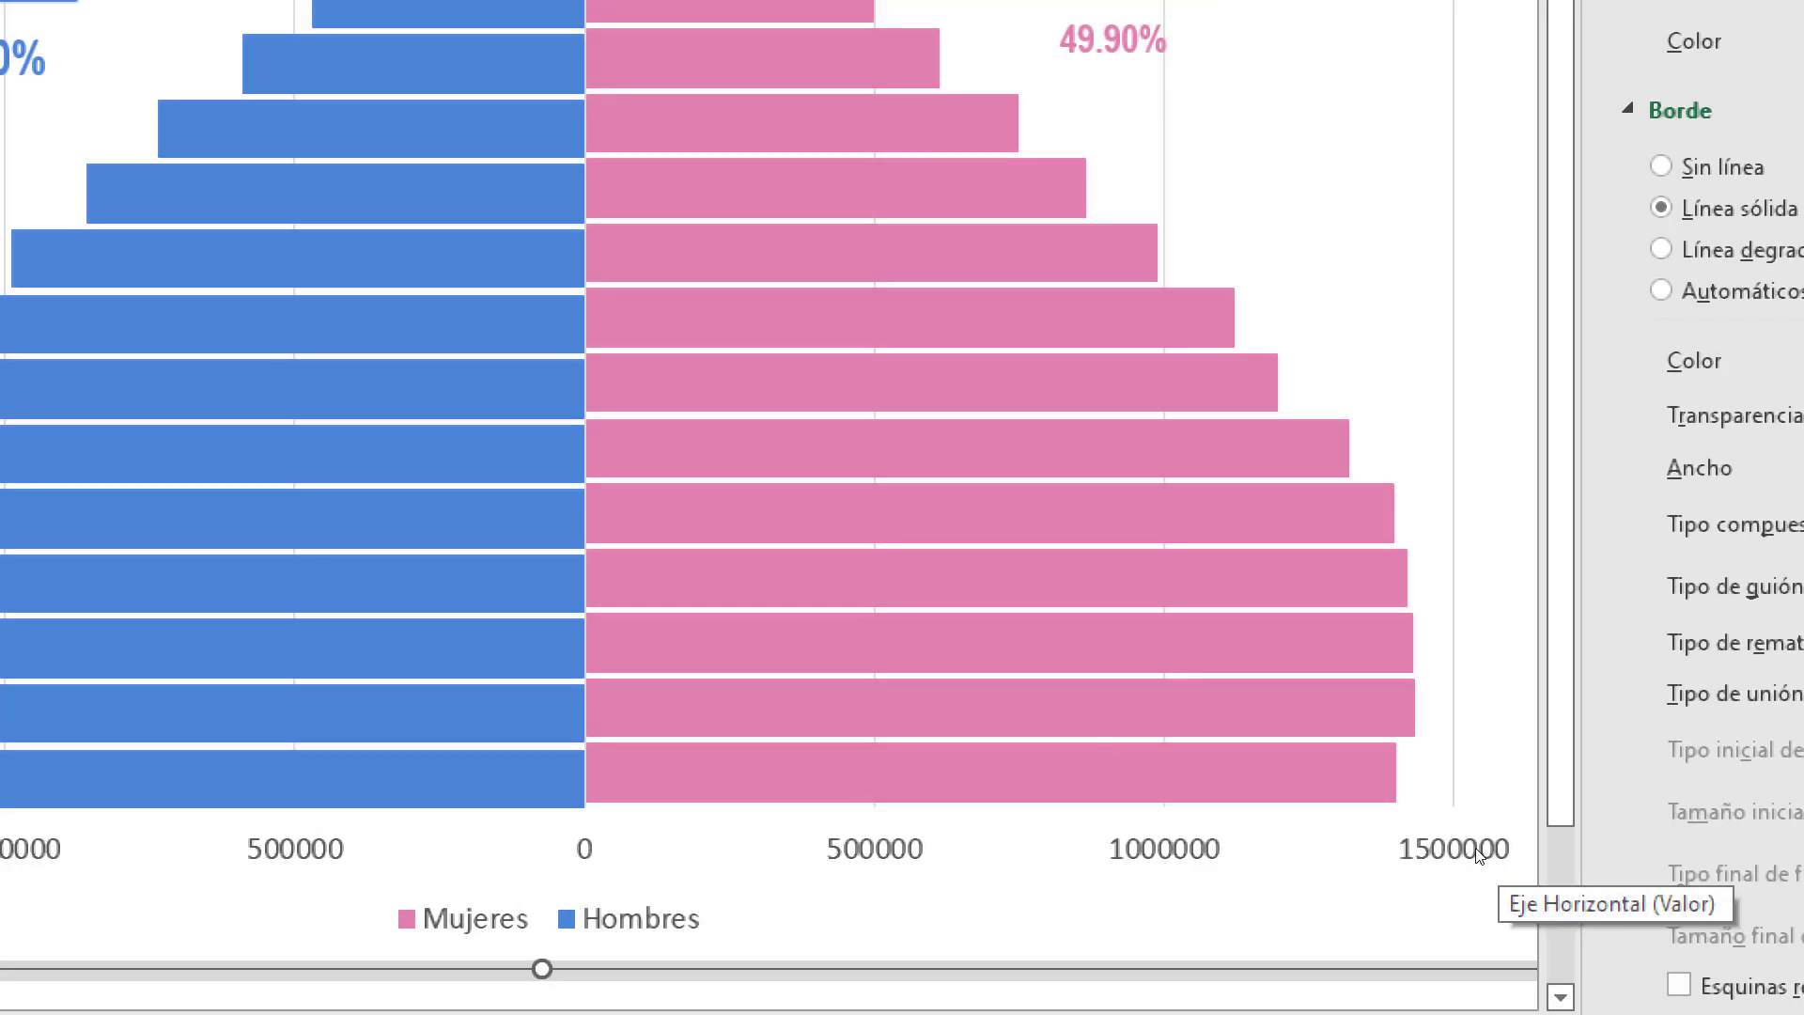
key("super+minus")
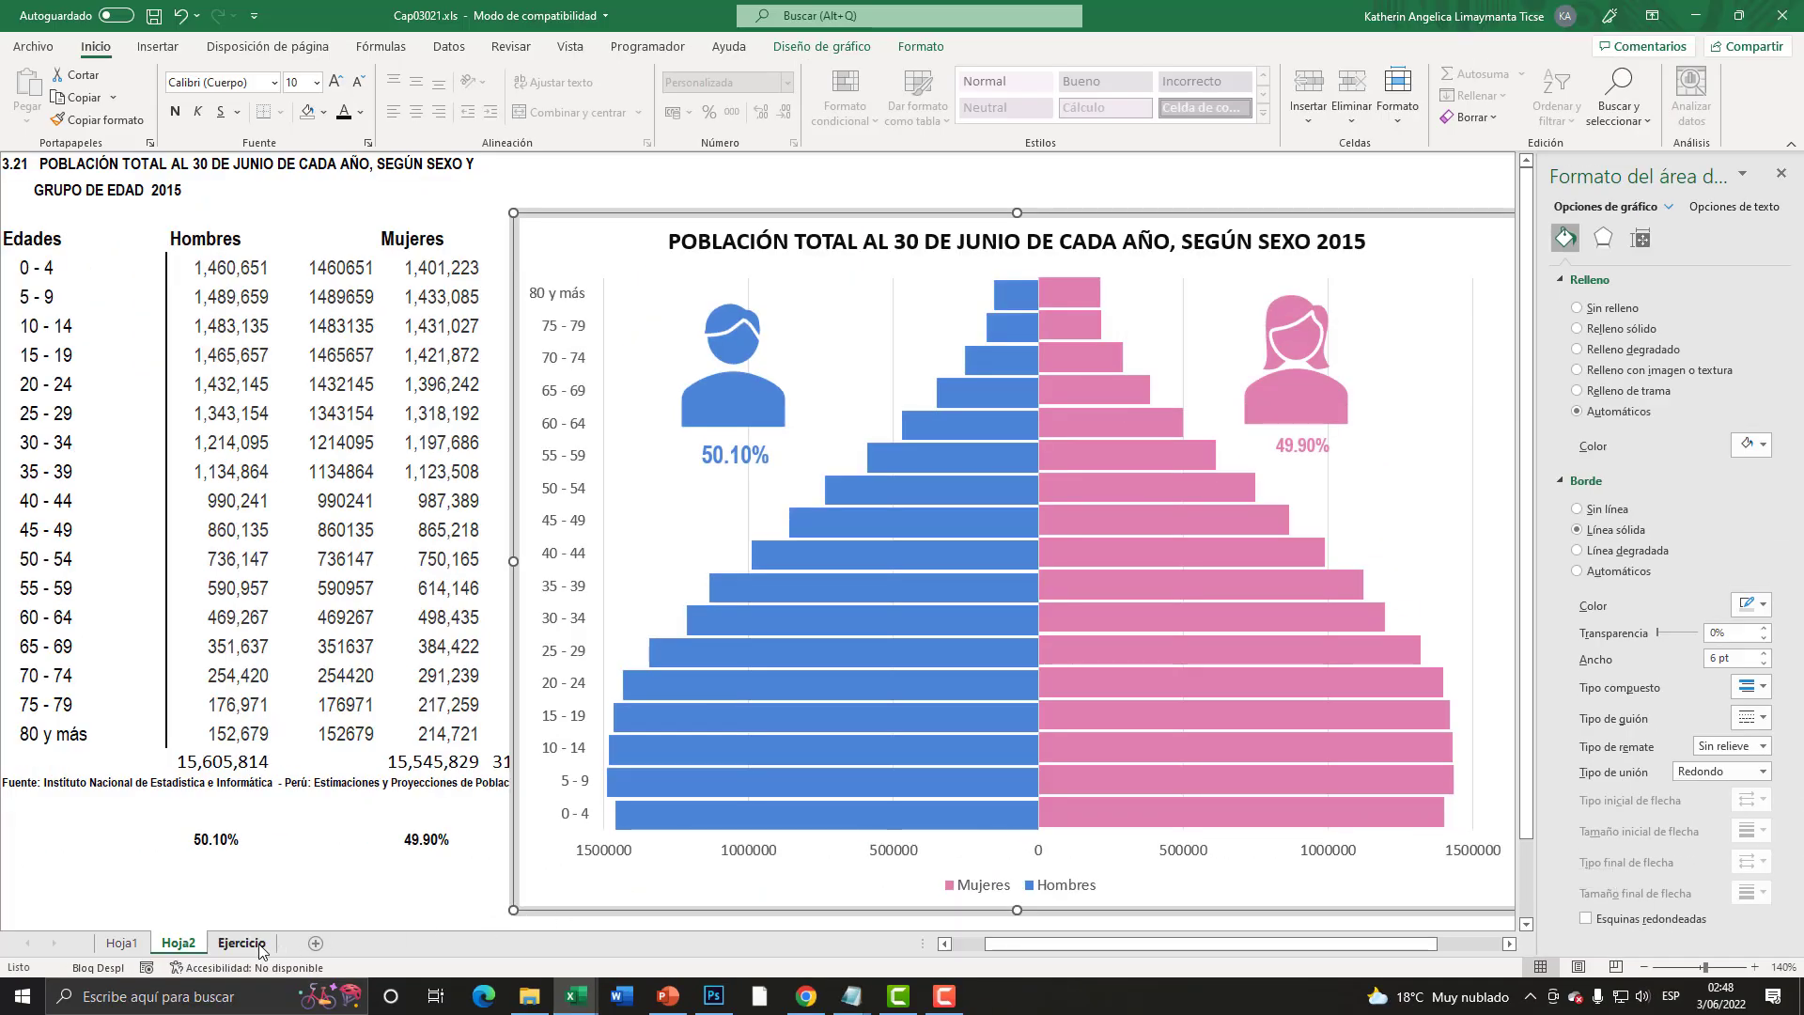
left_click(243, 943)
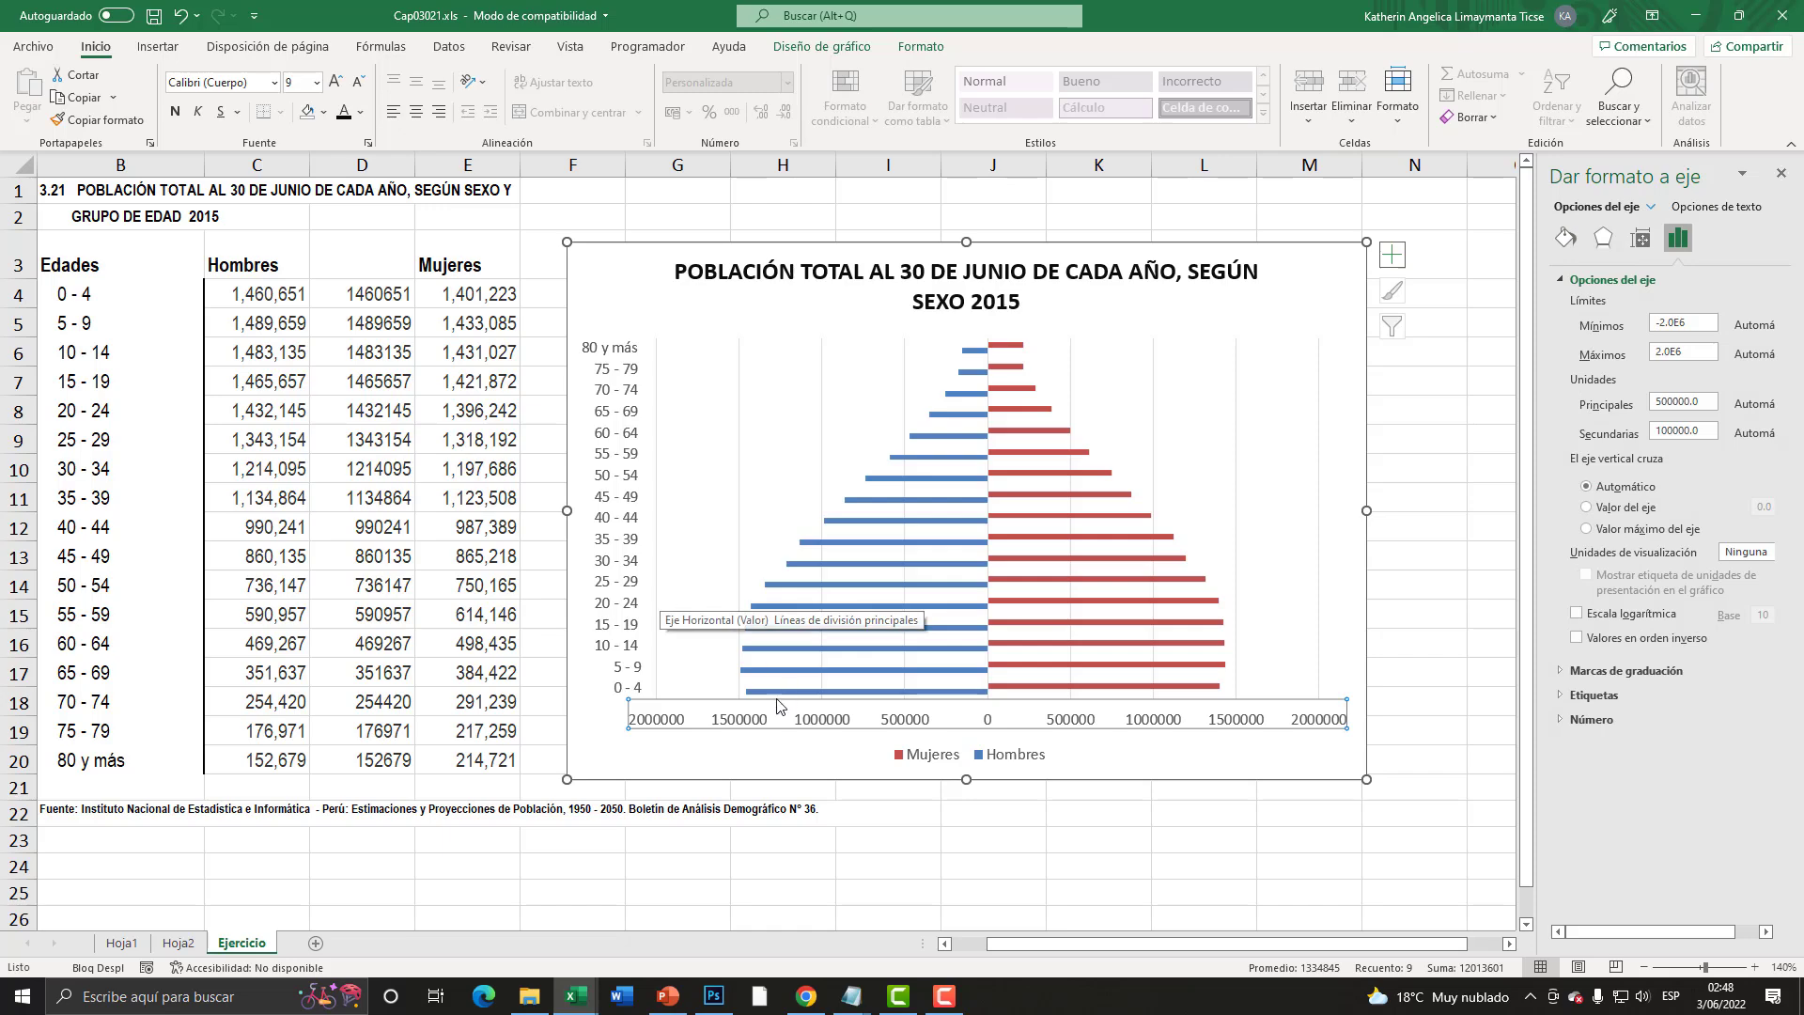
- Open Format Axis for the horizontal value axis with its bounds showing
key("super+plus")
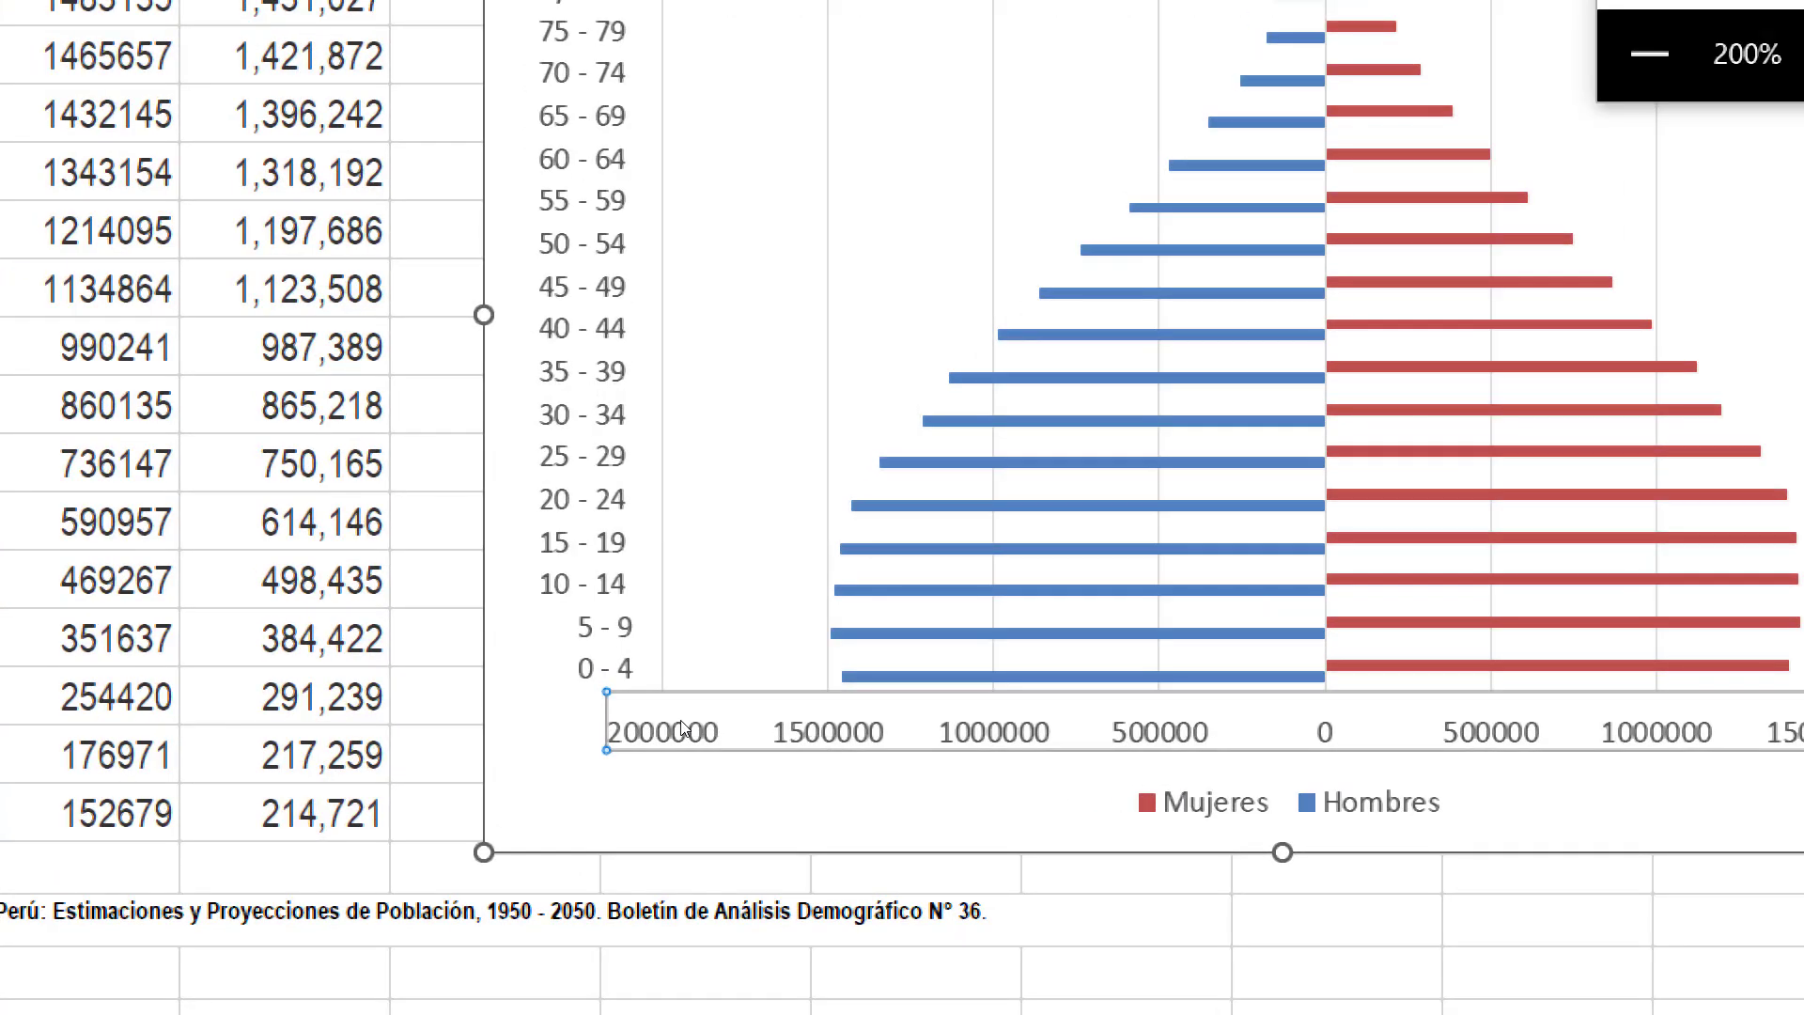
key("super+minus")
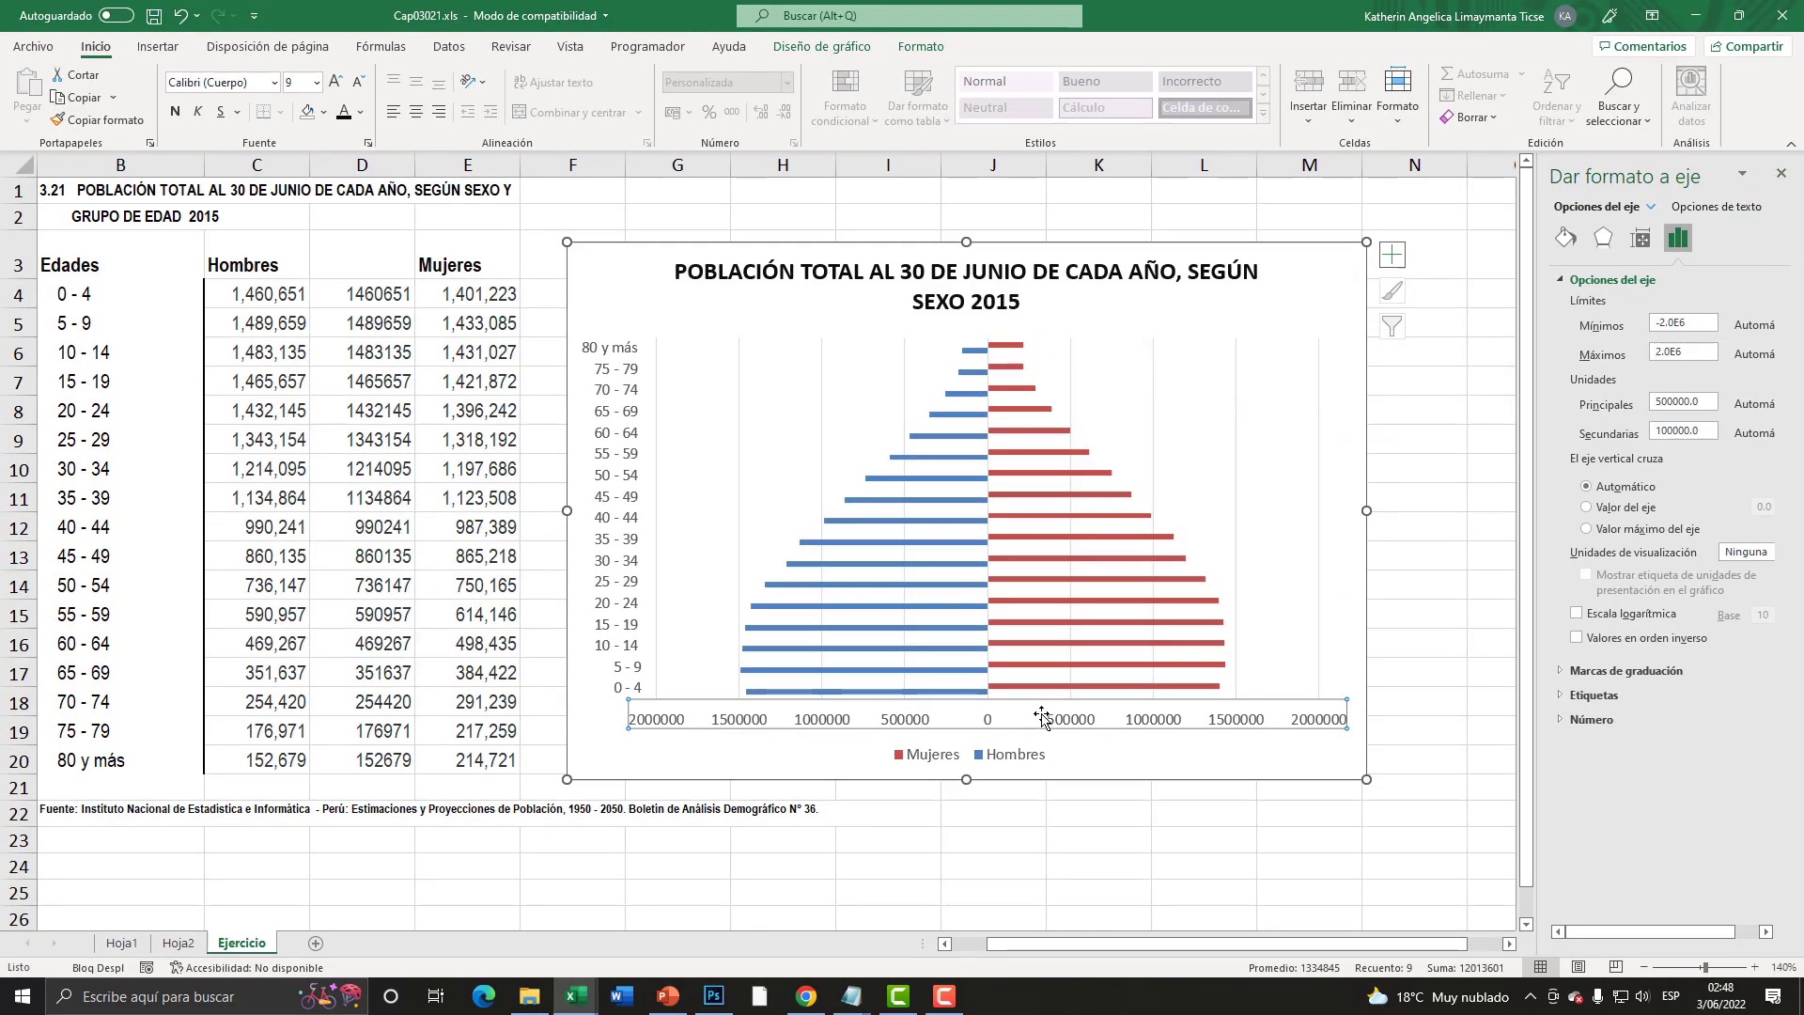
right_click(977, 723)
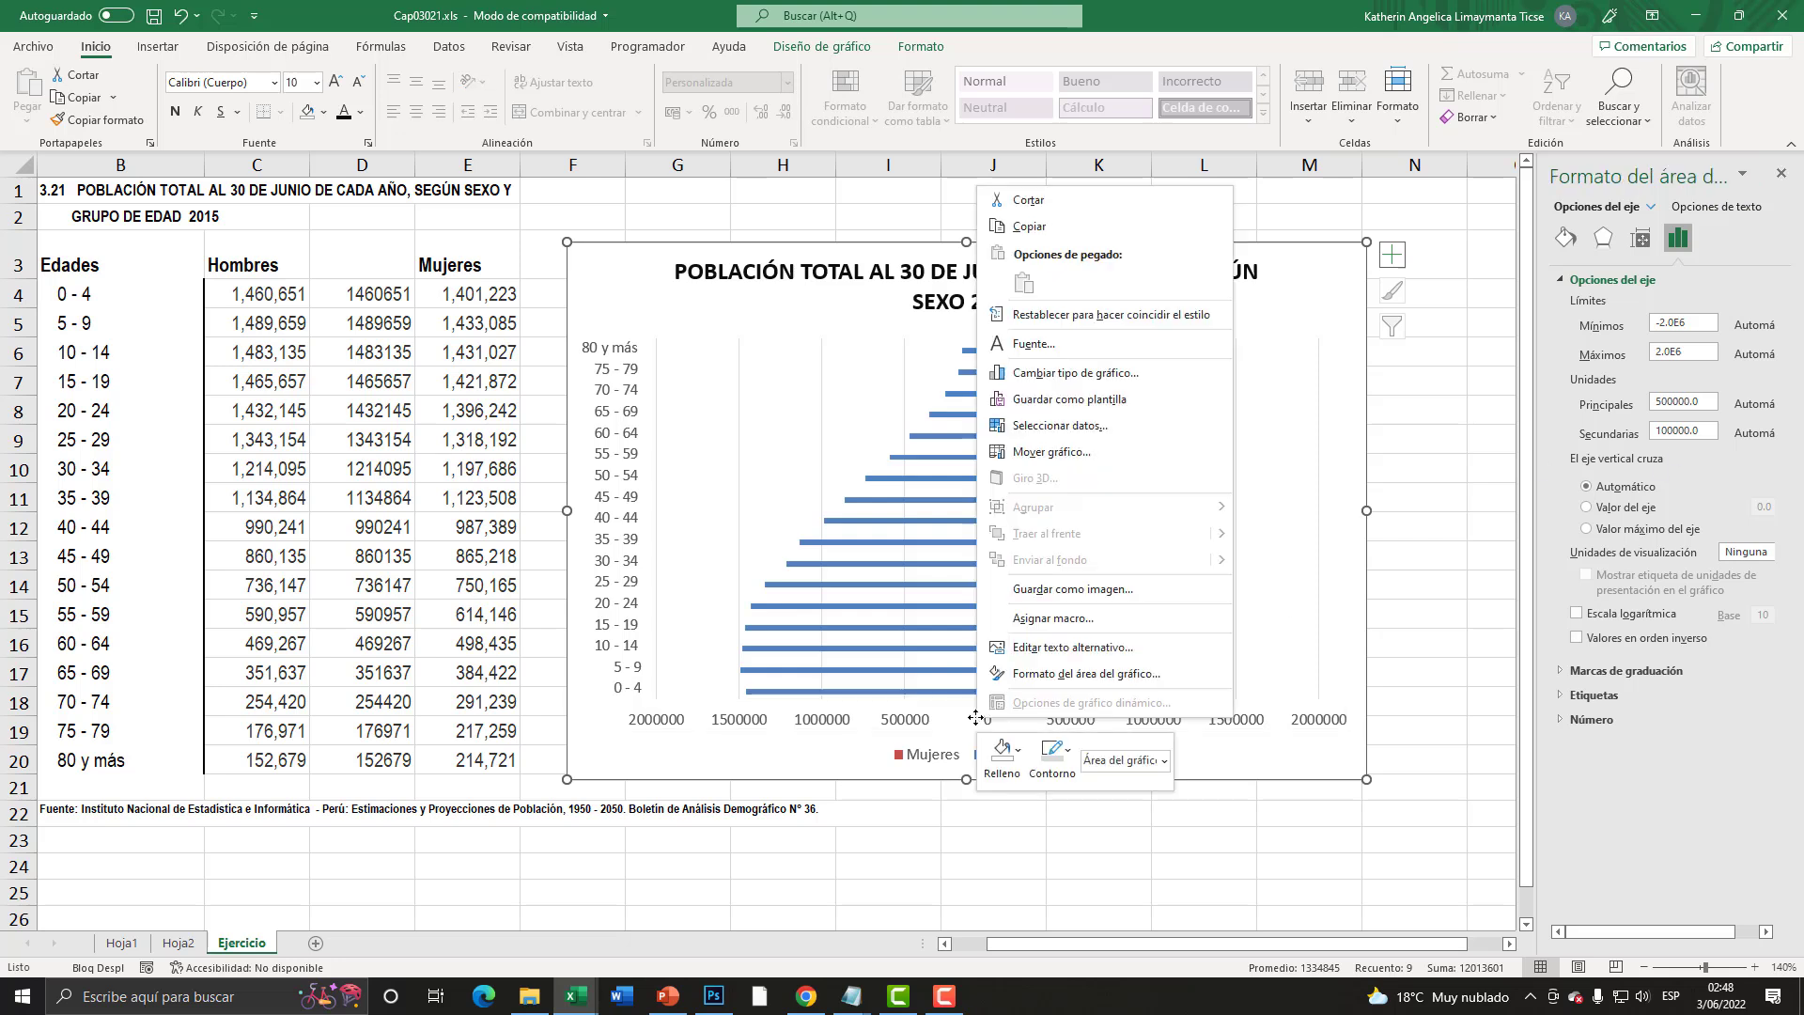
left_click(888, 720)
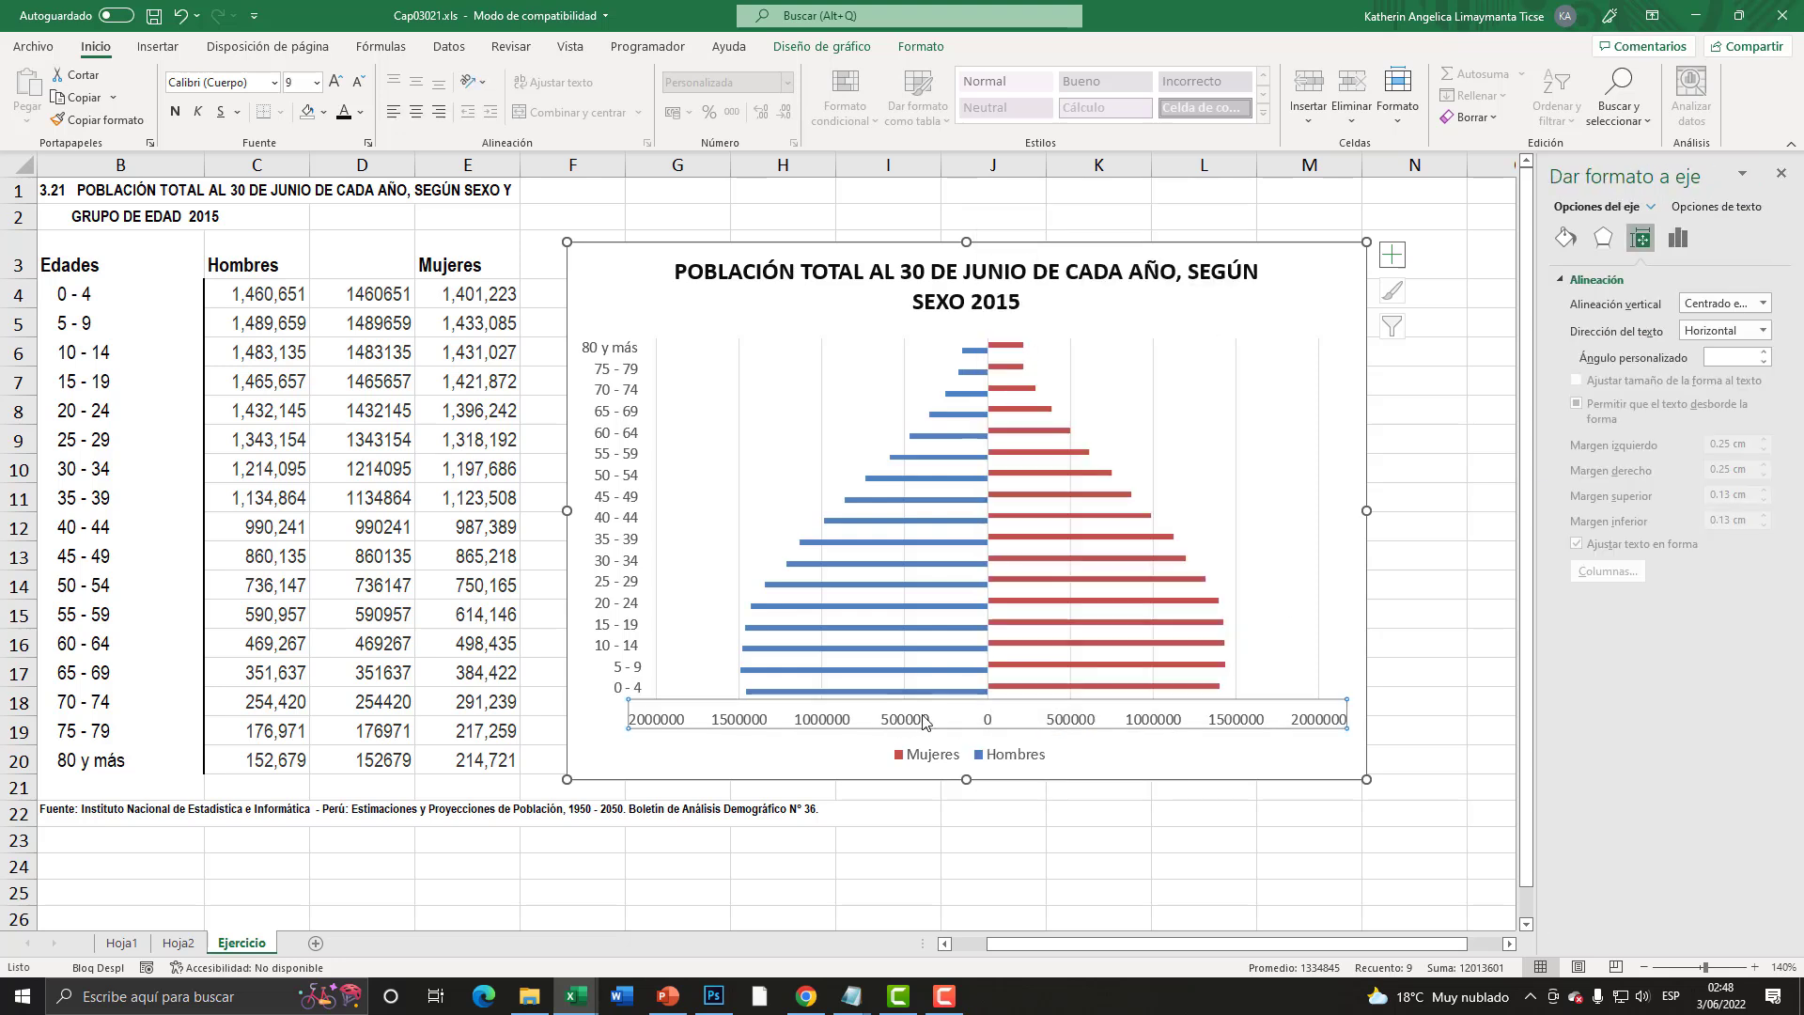
key("super+plus")
right_click(923, 722)
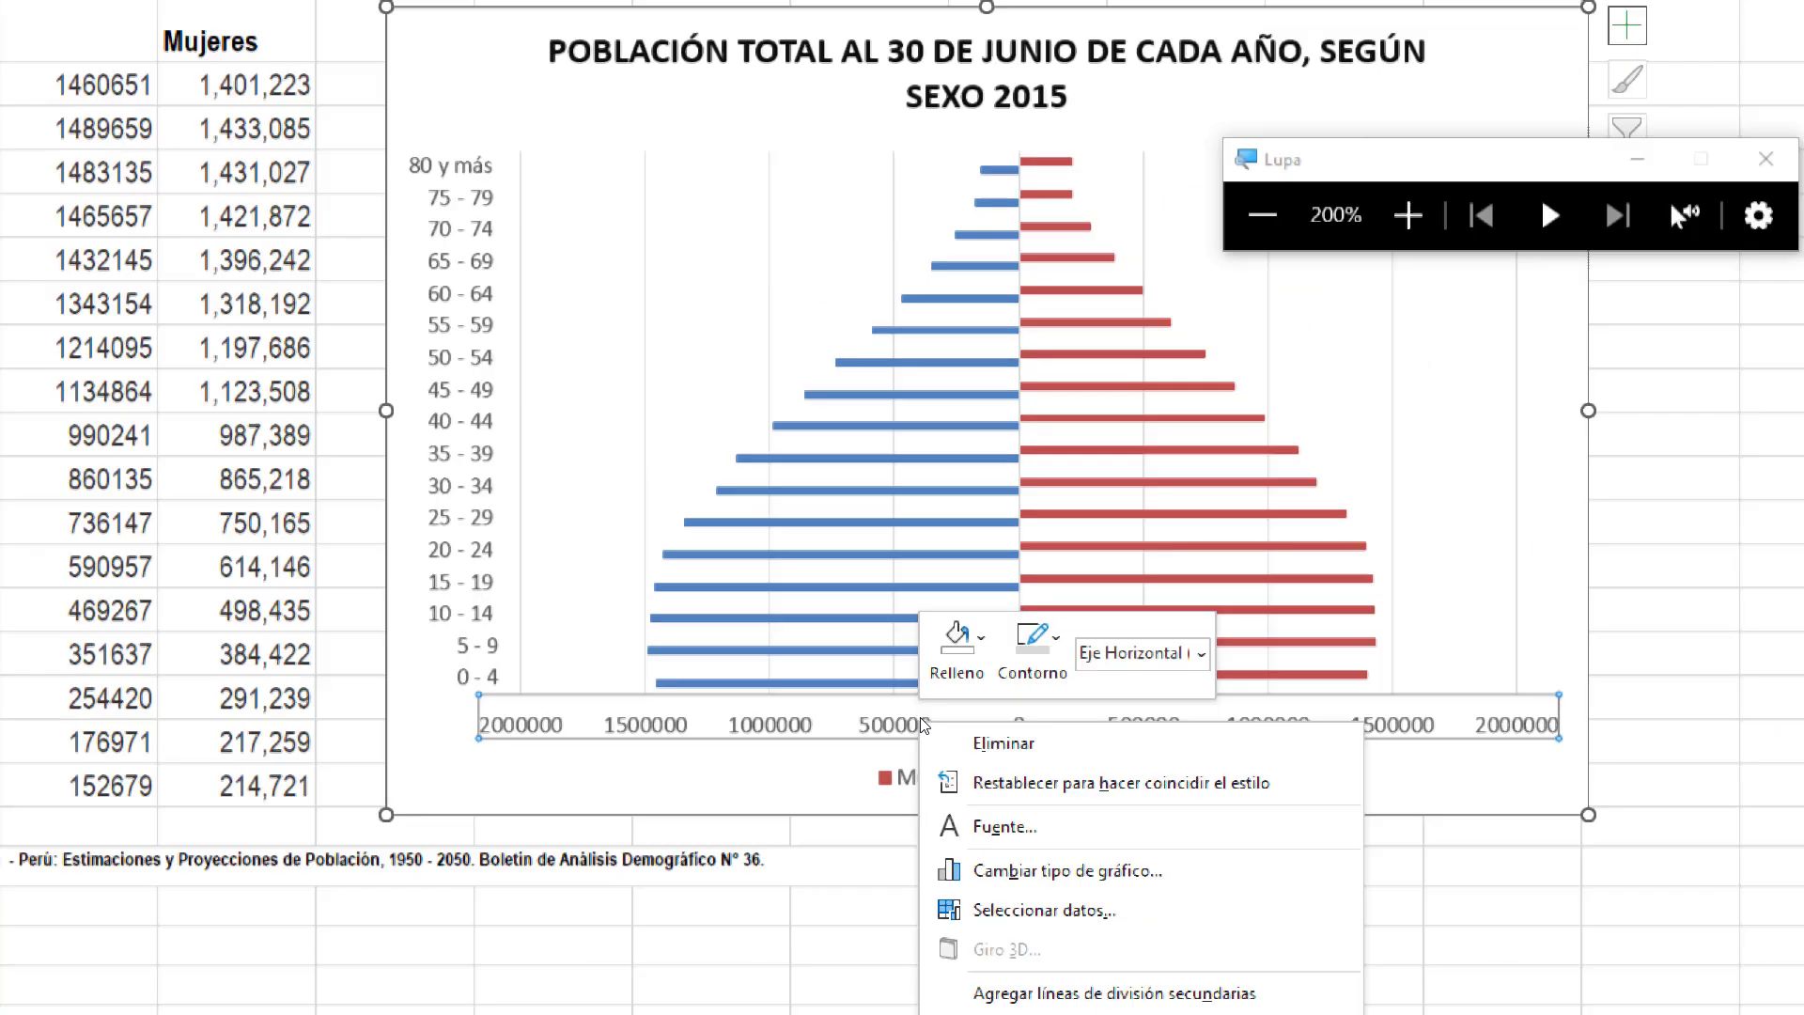
key("super+minus")
left_click(1036, 951)
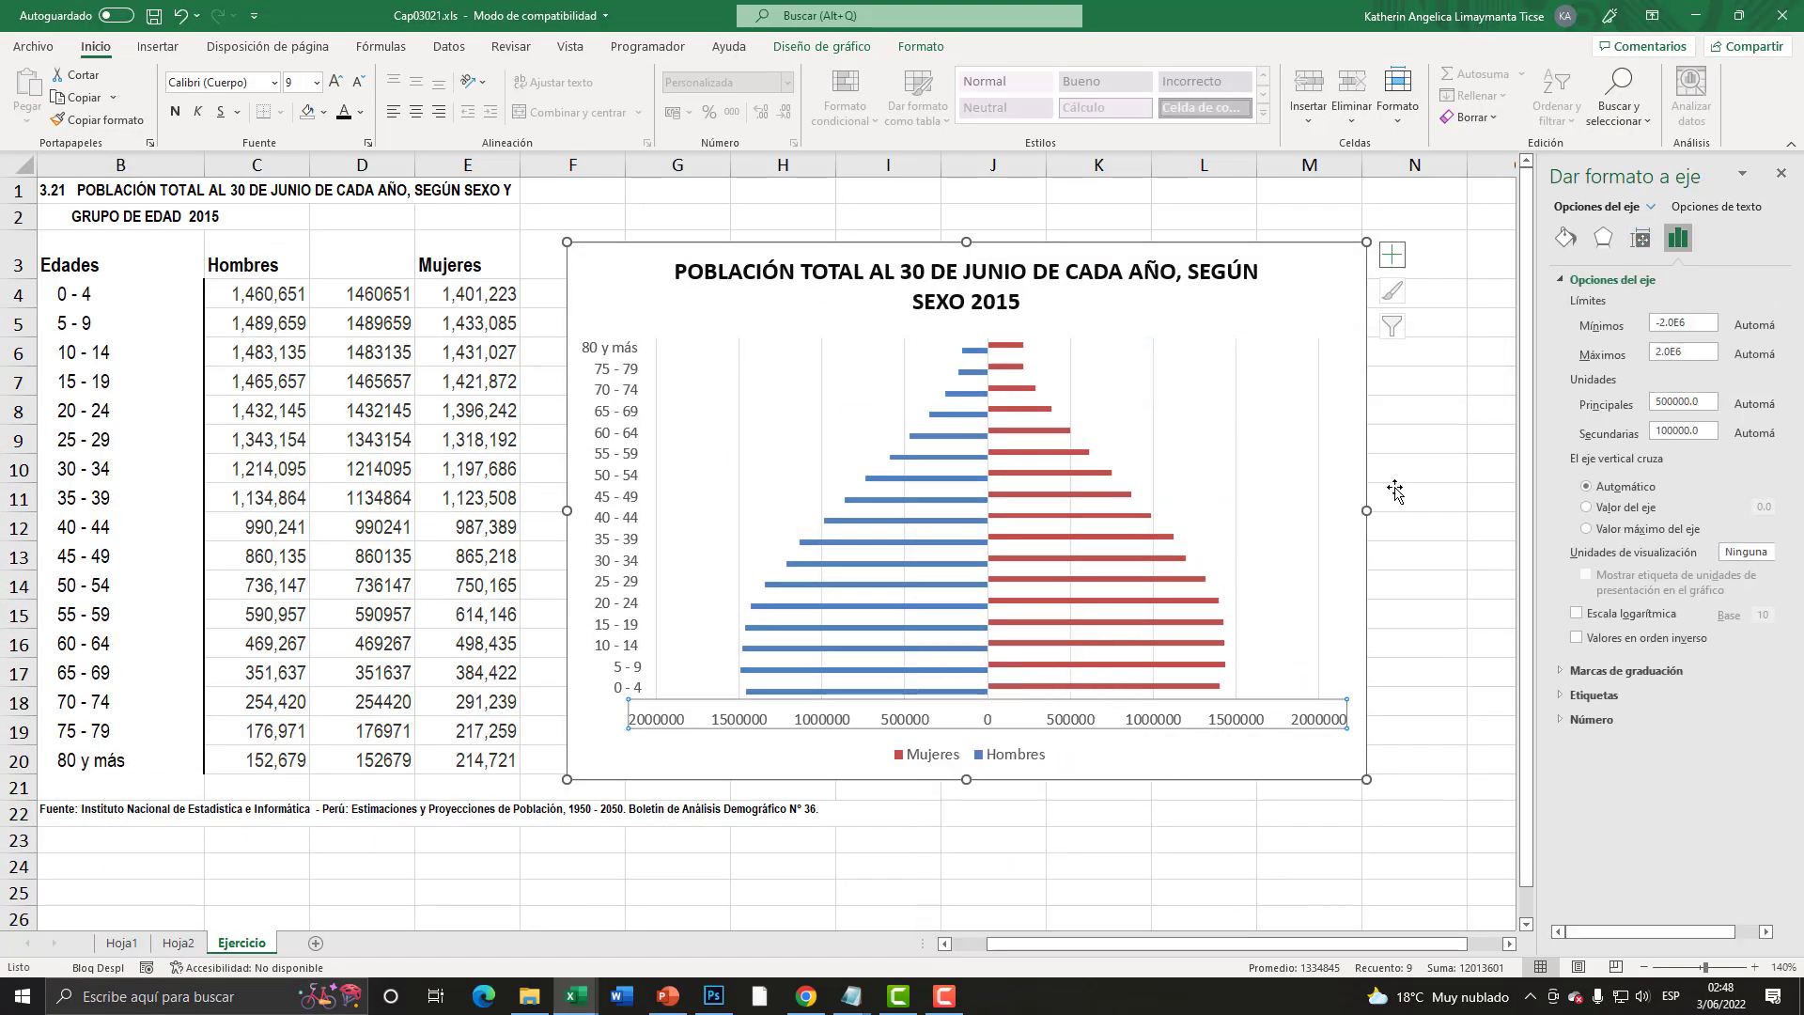
key("super+plus")
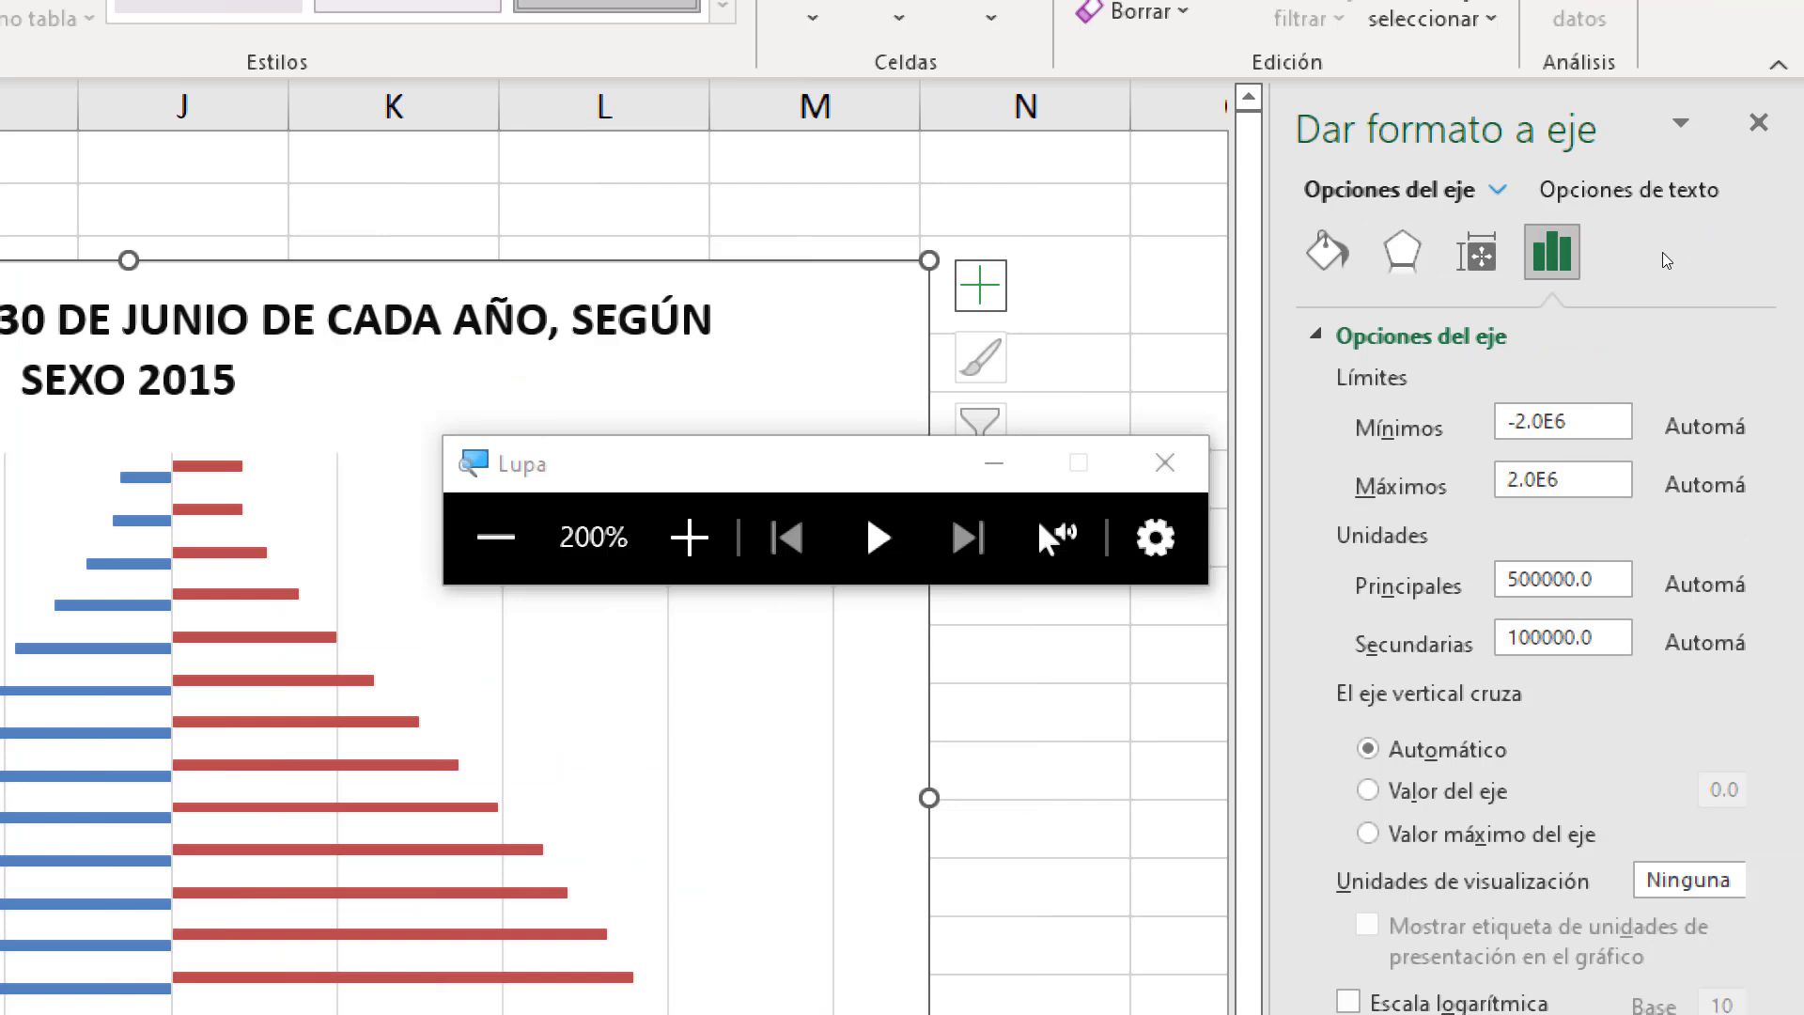
left_click(1578, 324)
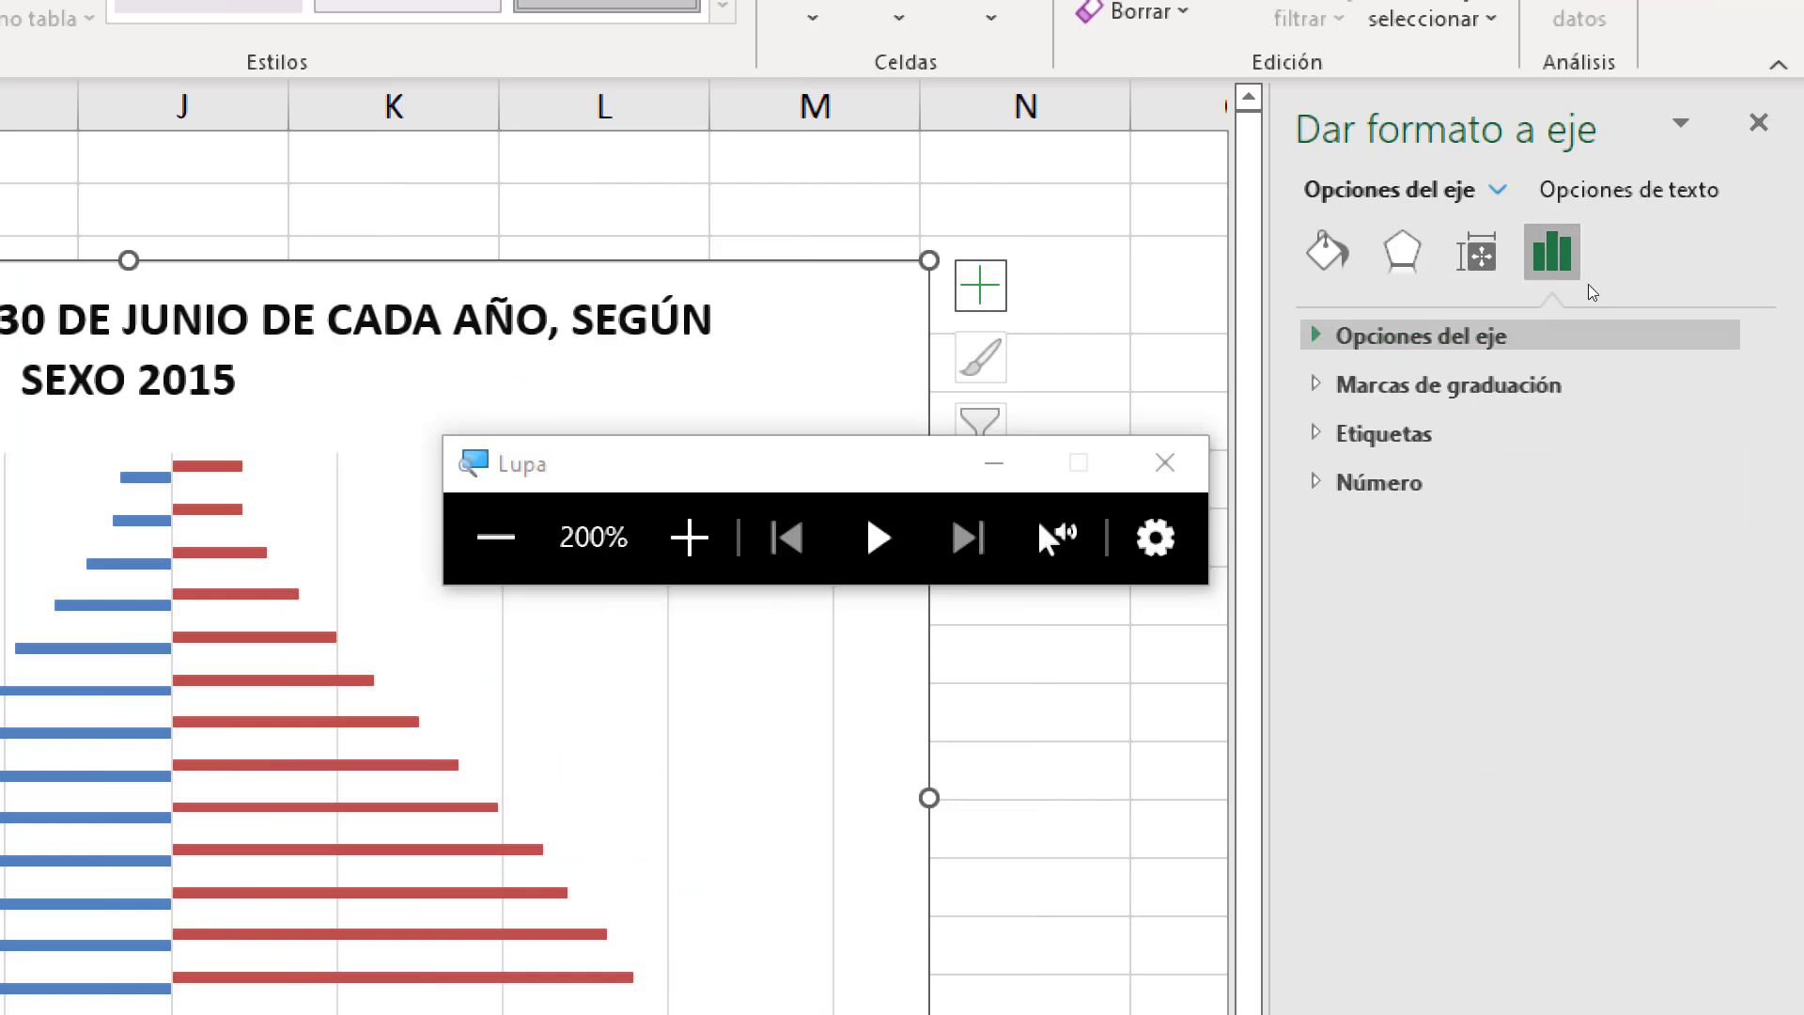
left_click(1588, 336)
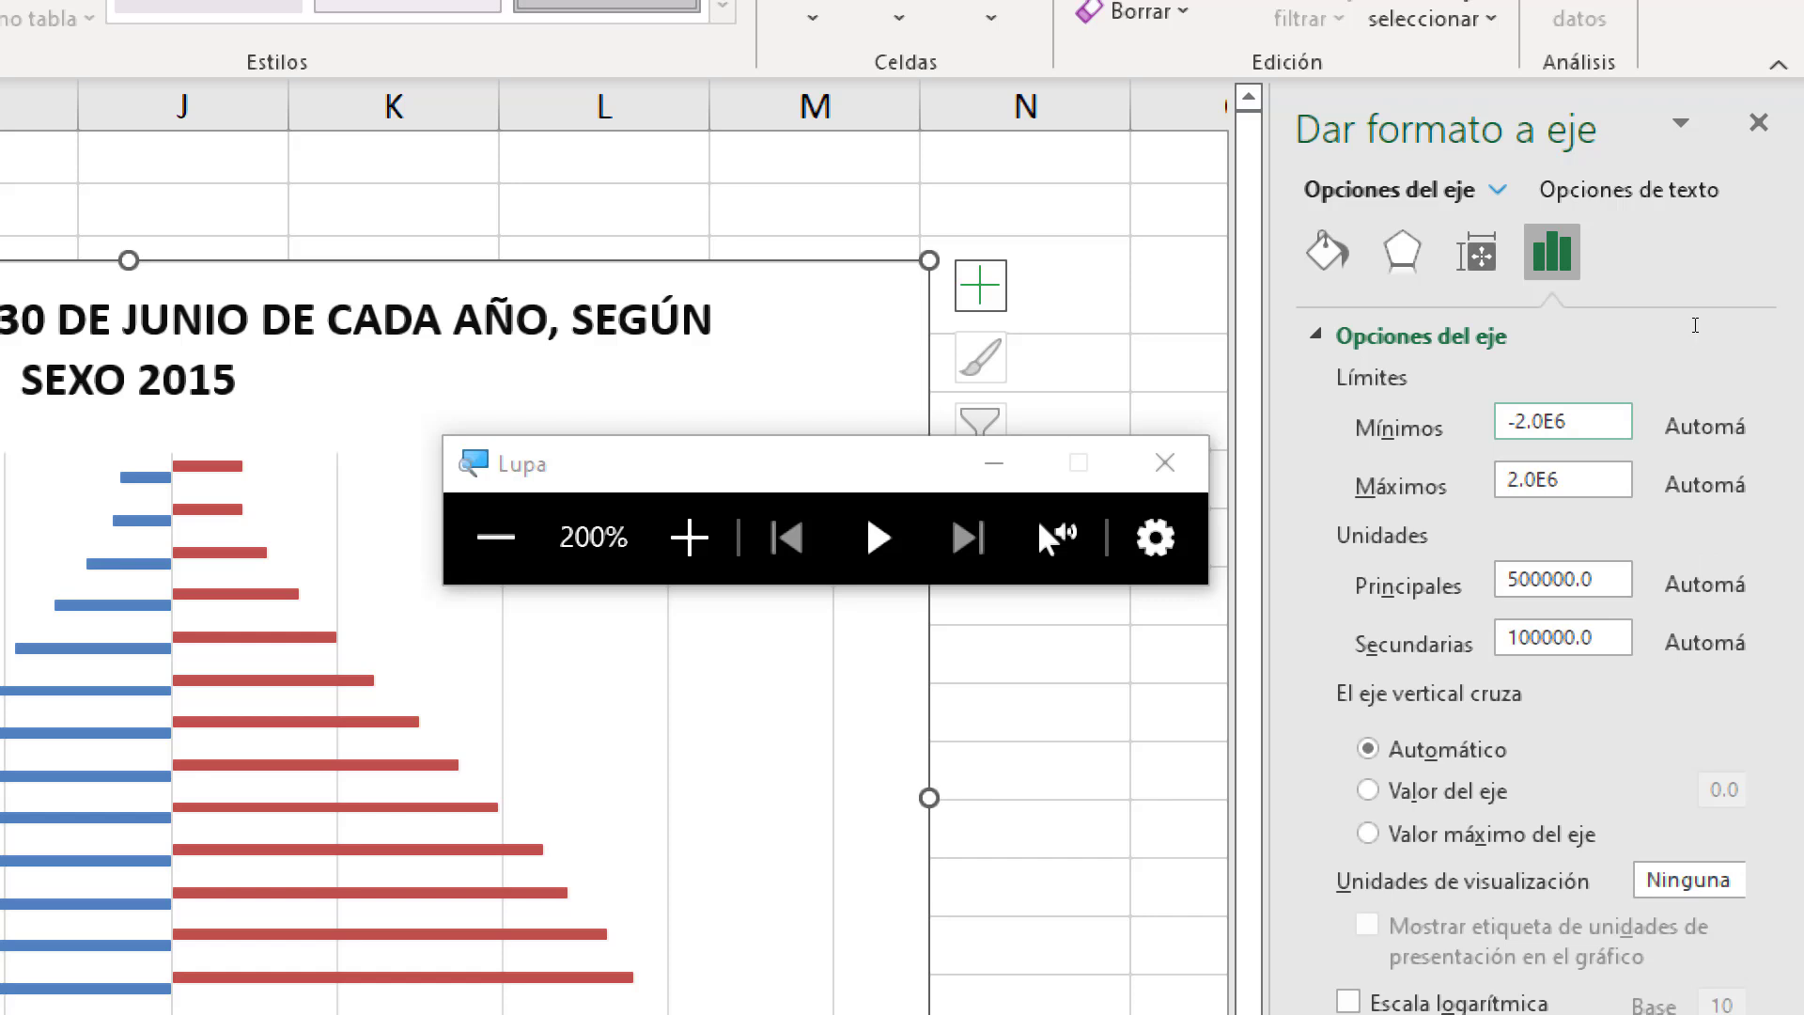
- Set the axis minimum bound to -150, shown as -1.5E6
key("Tab")
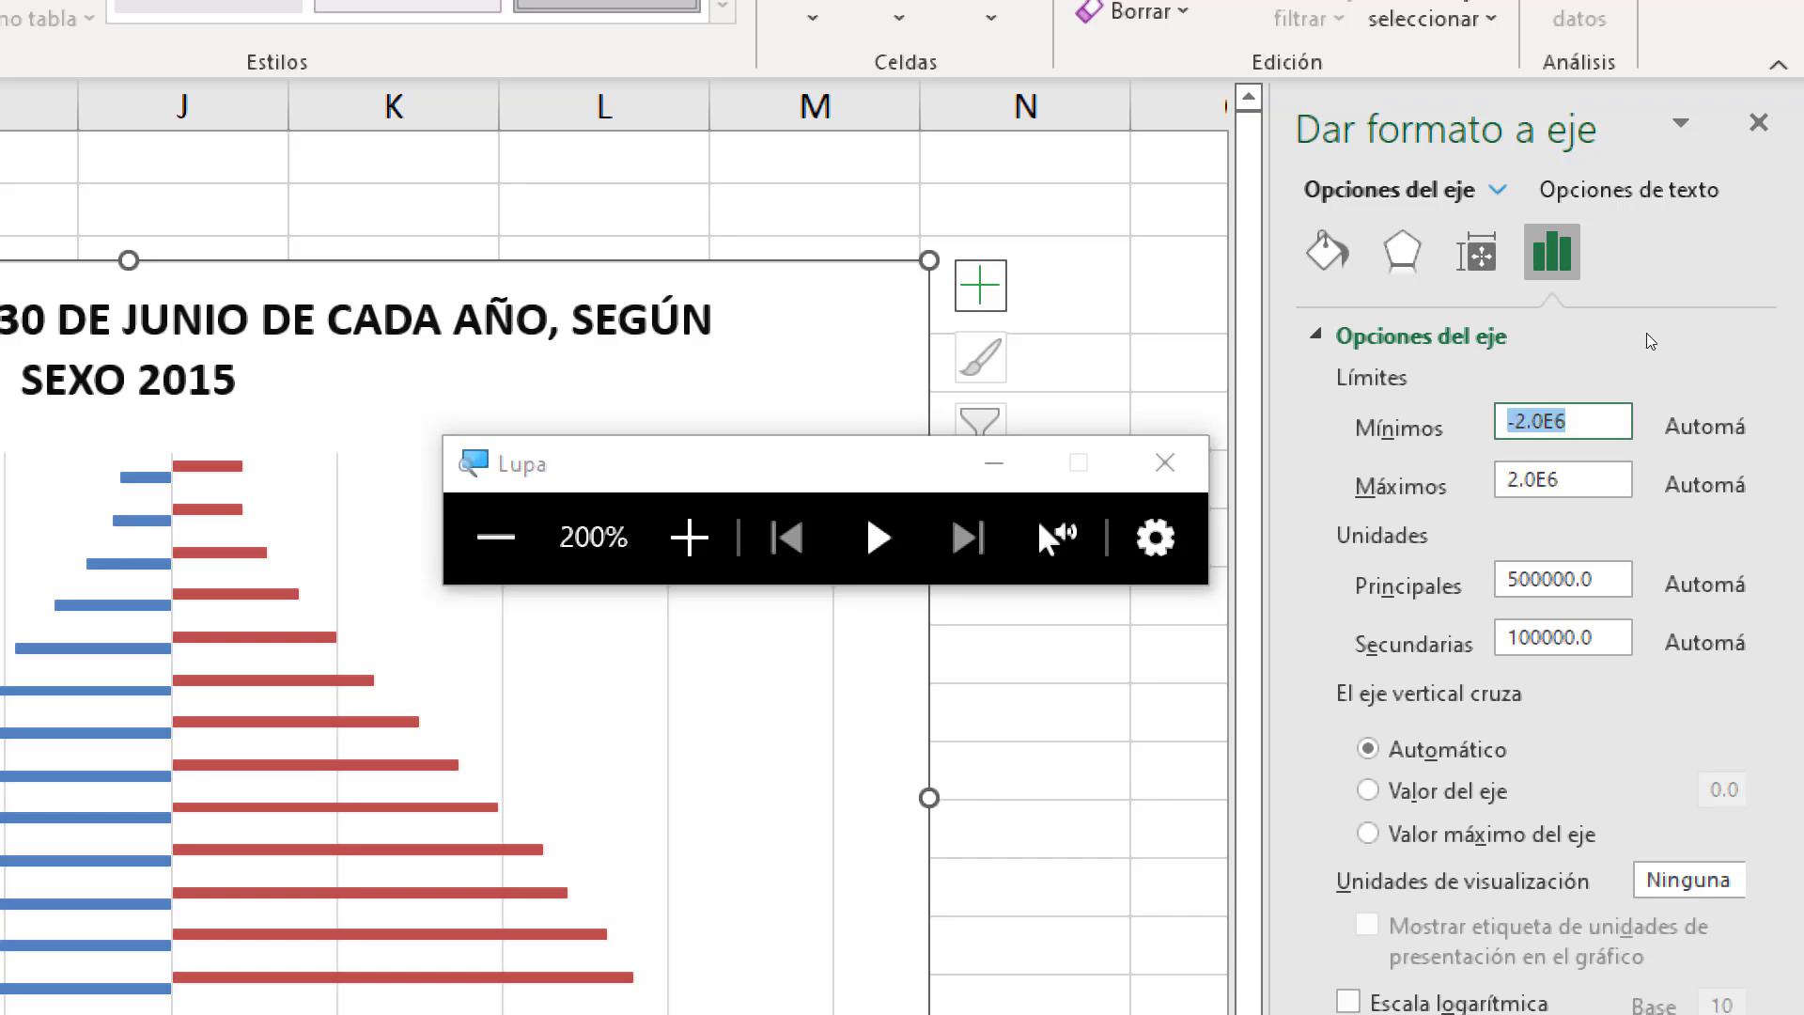
key("super+Escape")
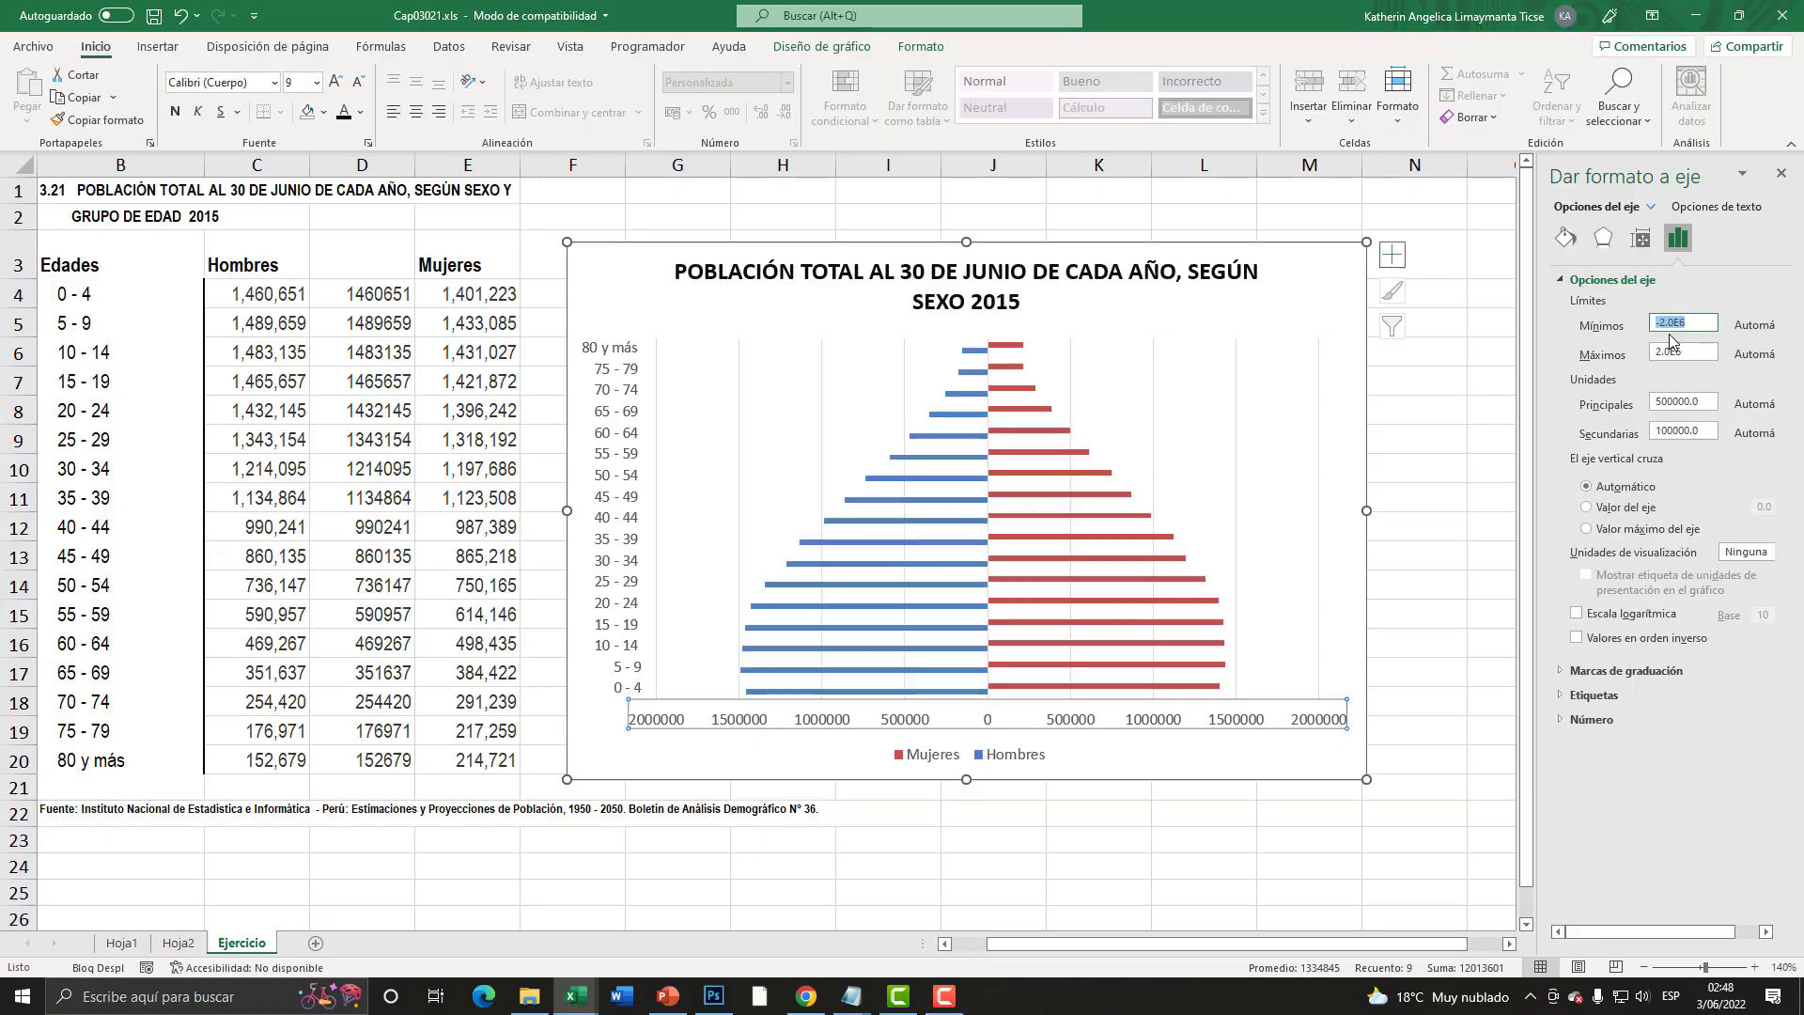
key("super+plus")
type("-")
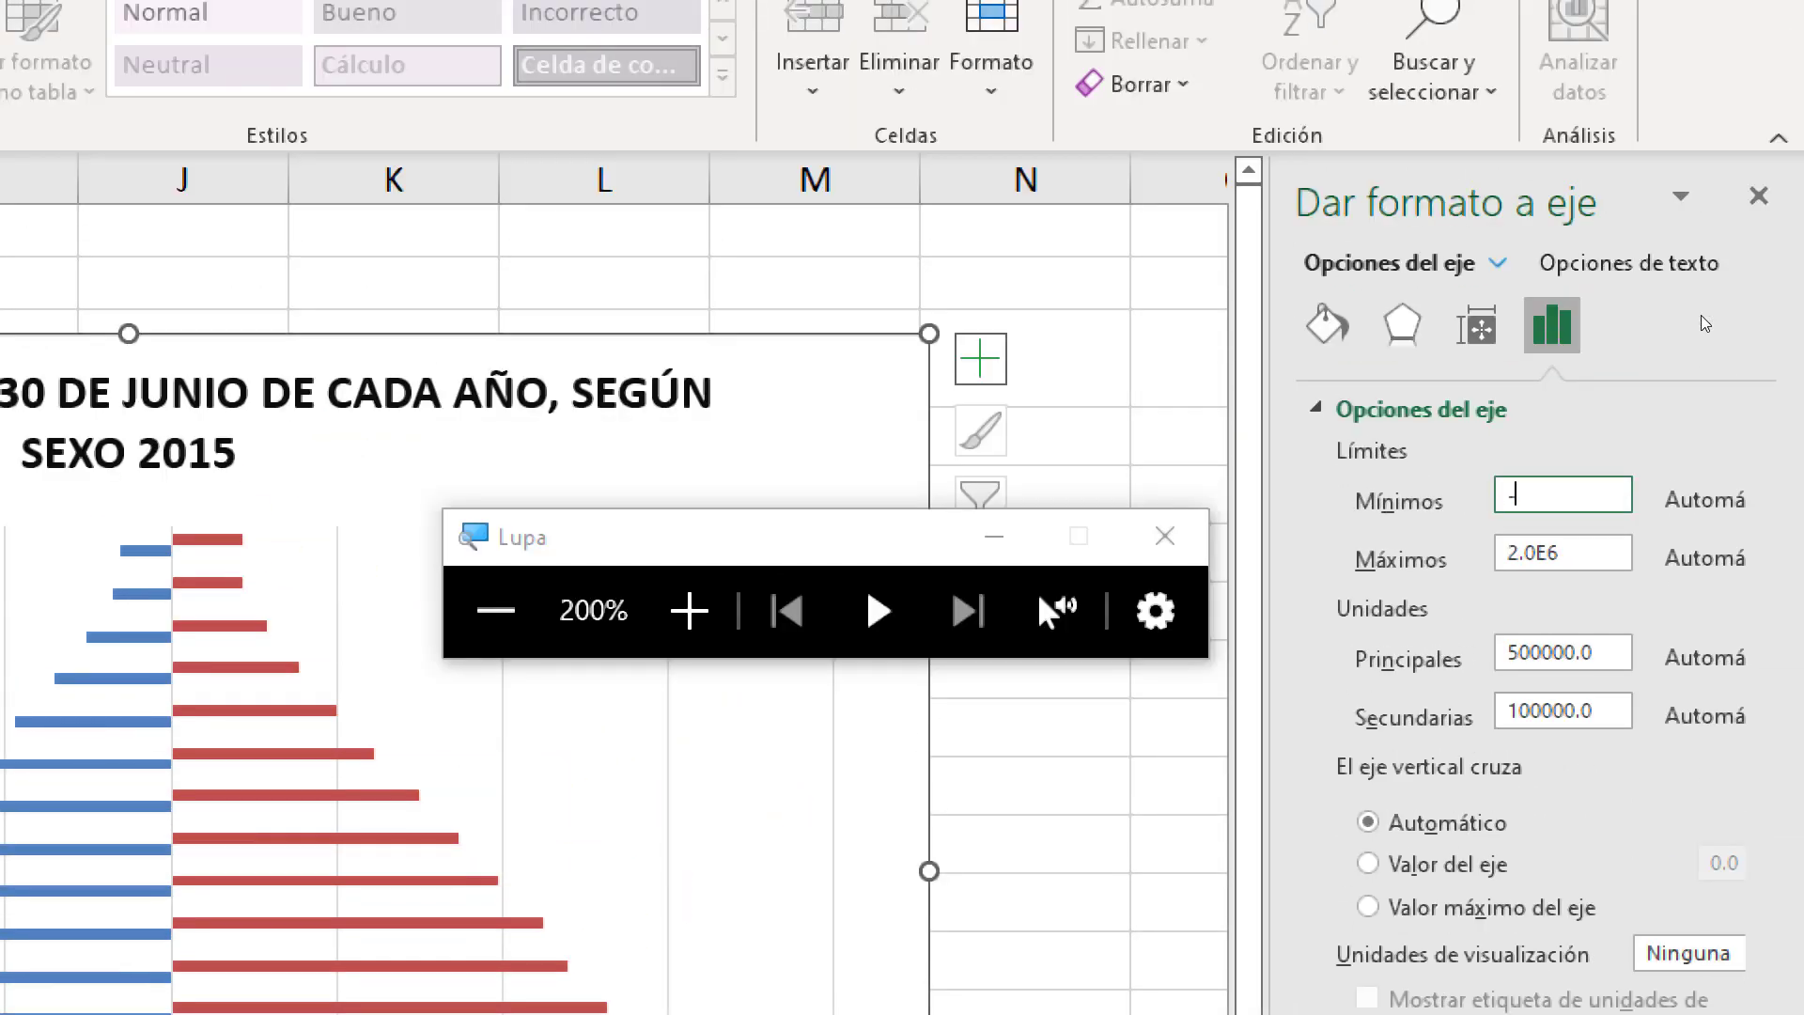
type("15")
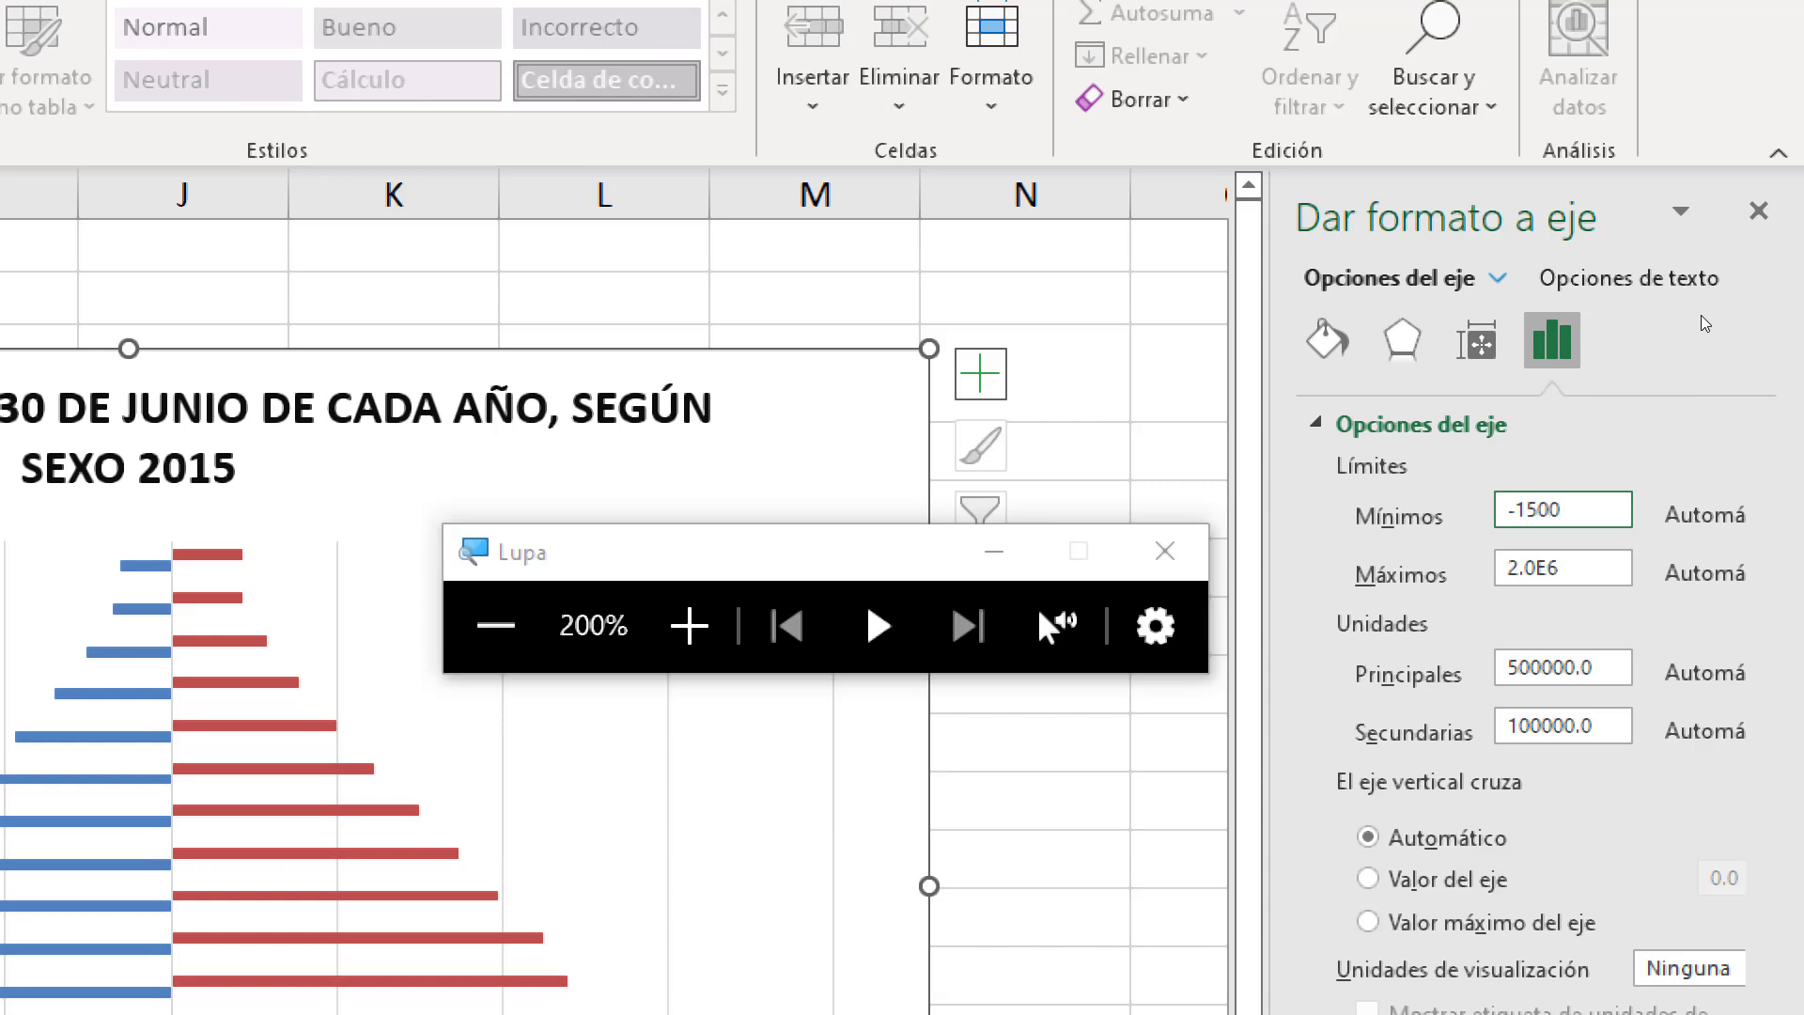
type("000")
key("Return")
key("super+Escape")
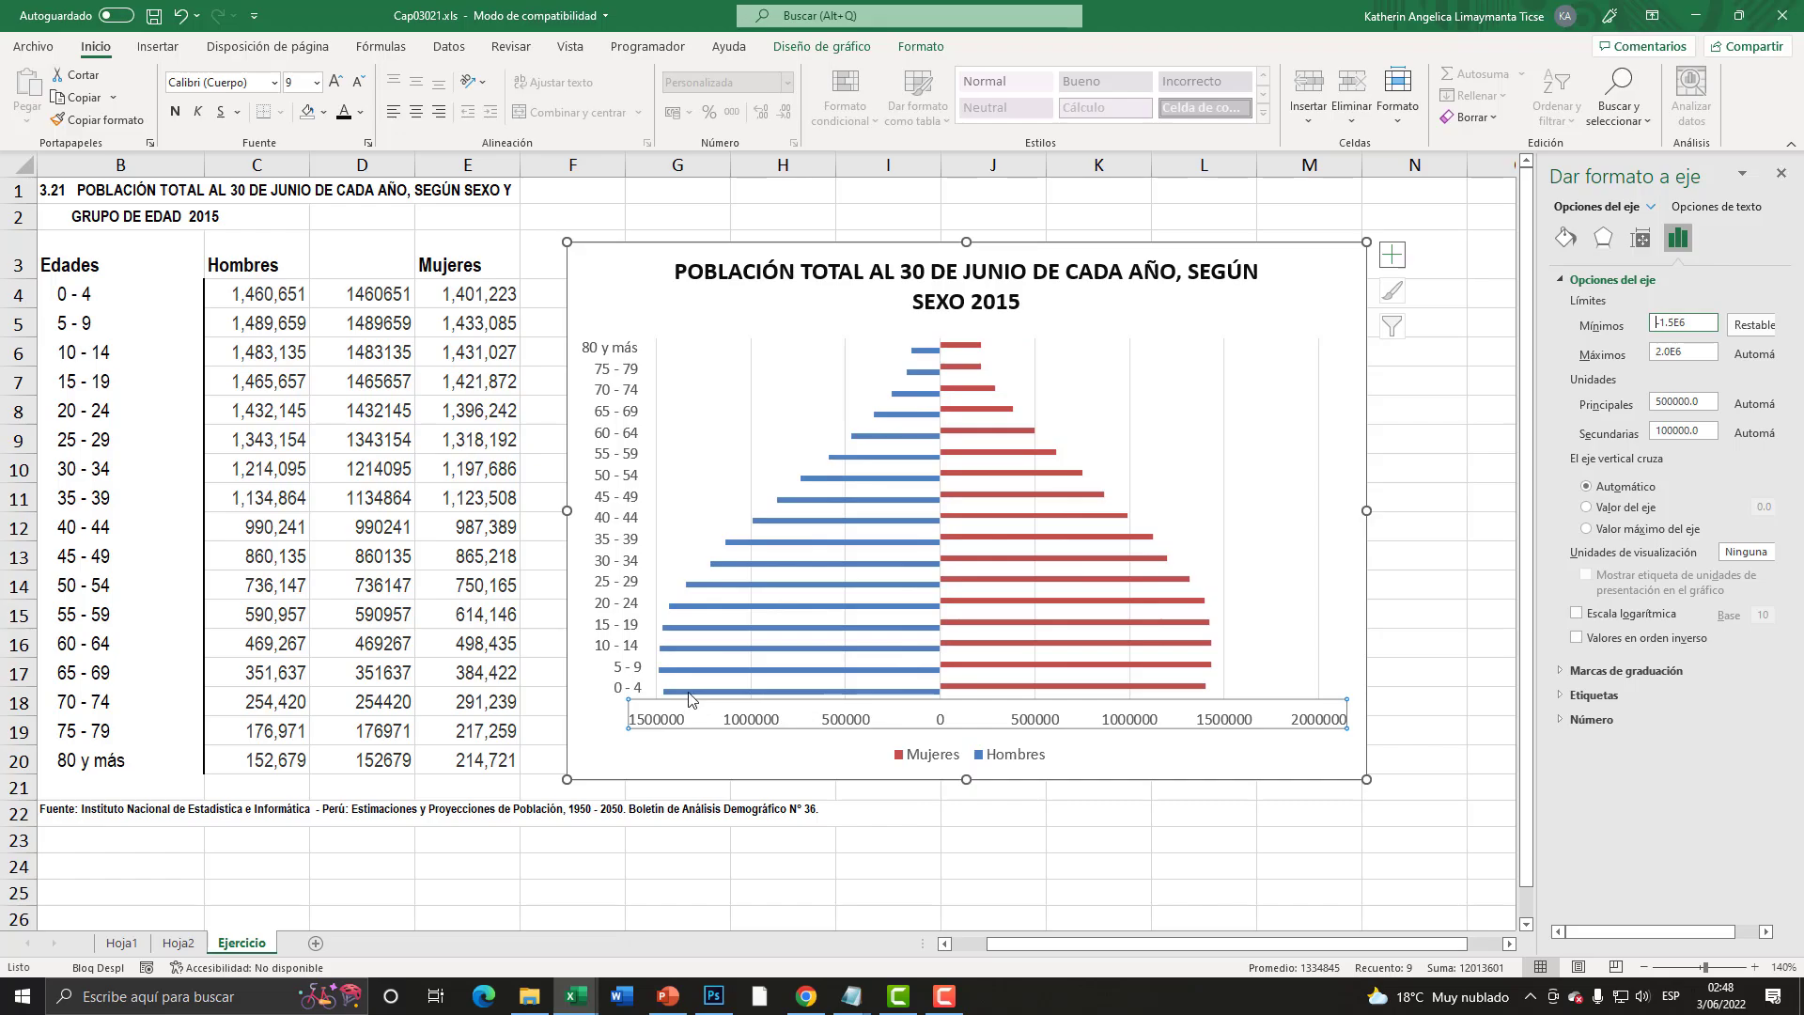
- Set the axis maximum bound to 150 (1.5E6) and stretch the chart taller
key("super+plus")
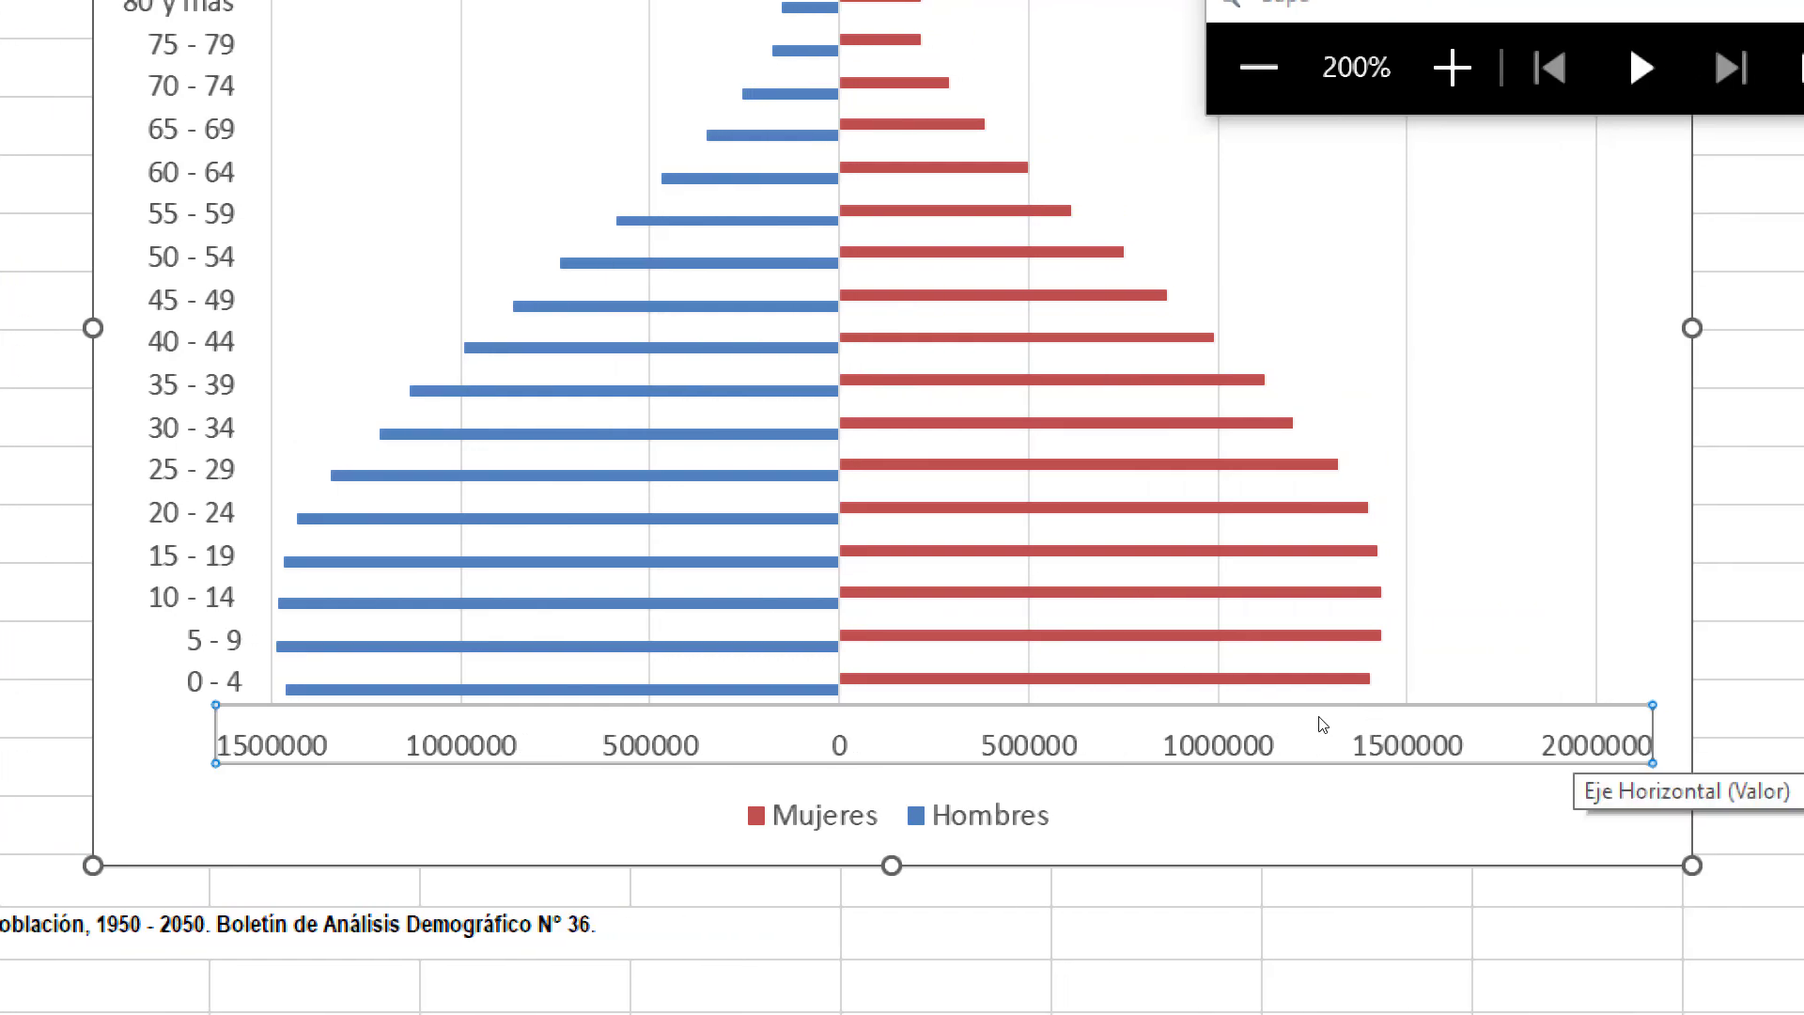
double_click(1323, 723)
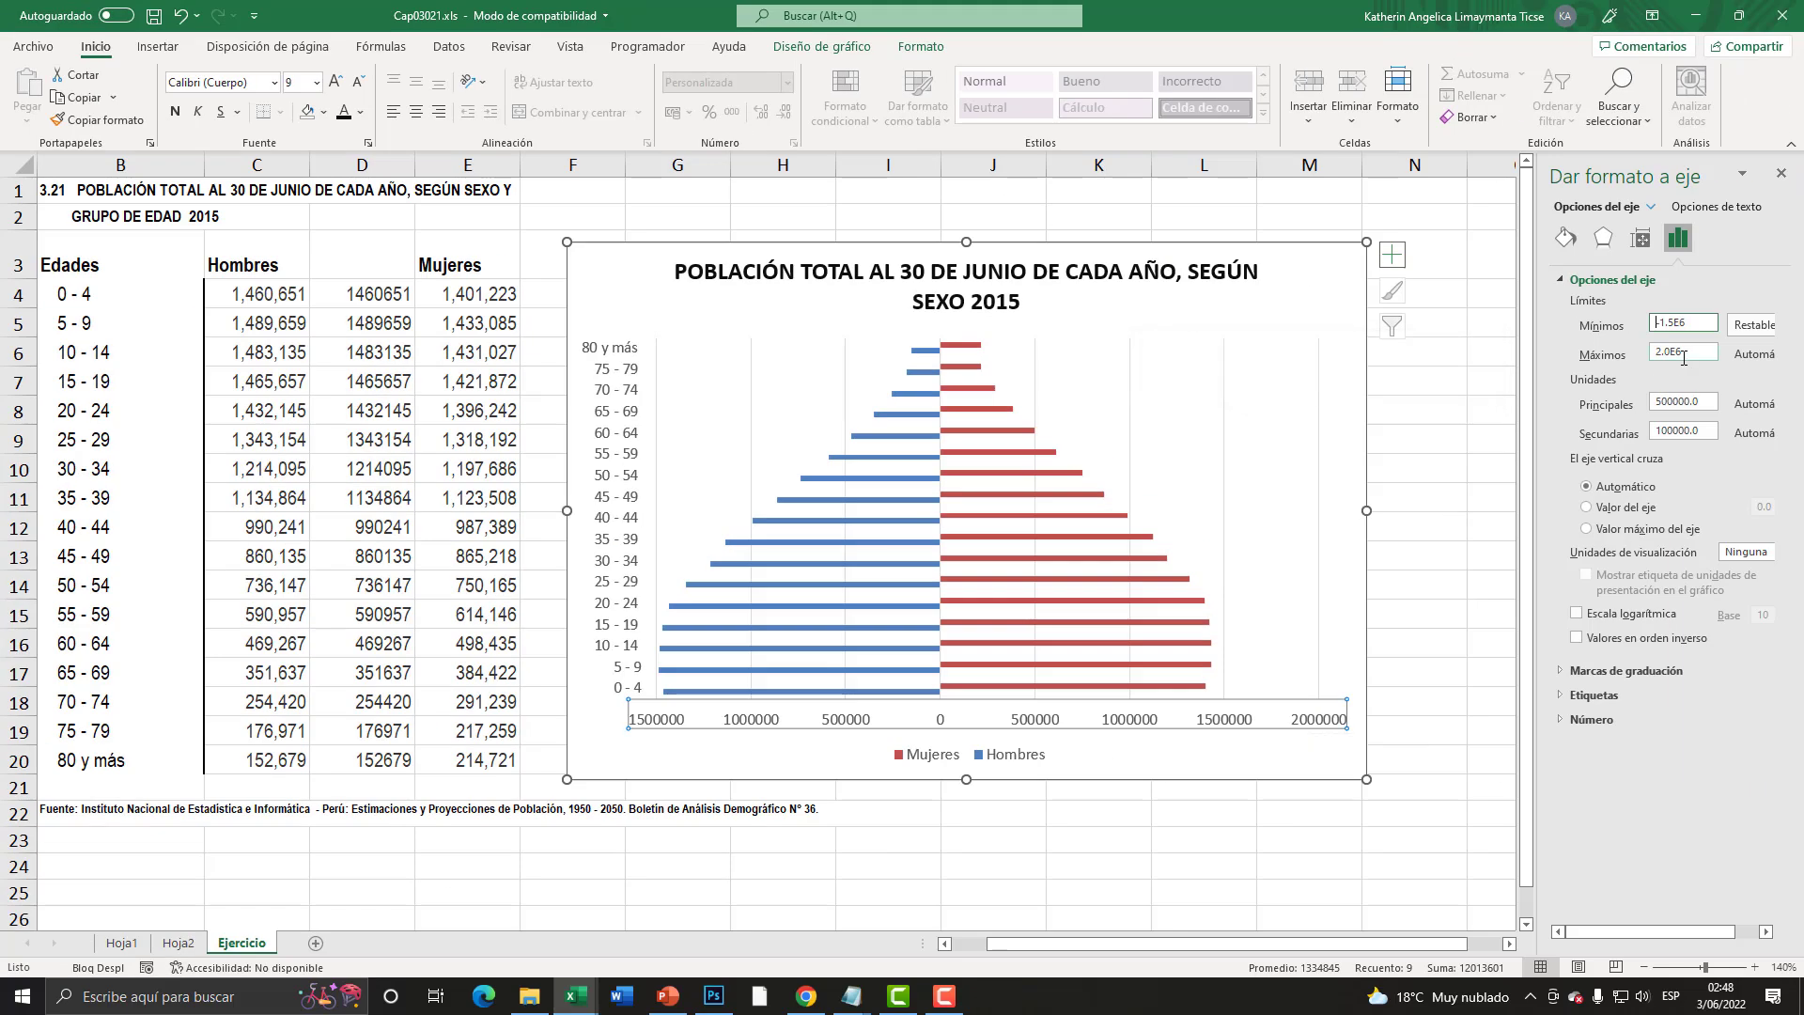
key("super+plus")
double_click(1713, 354)
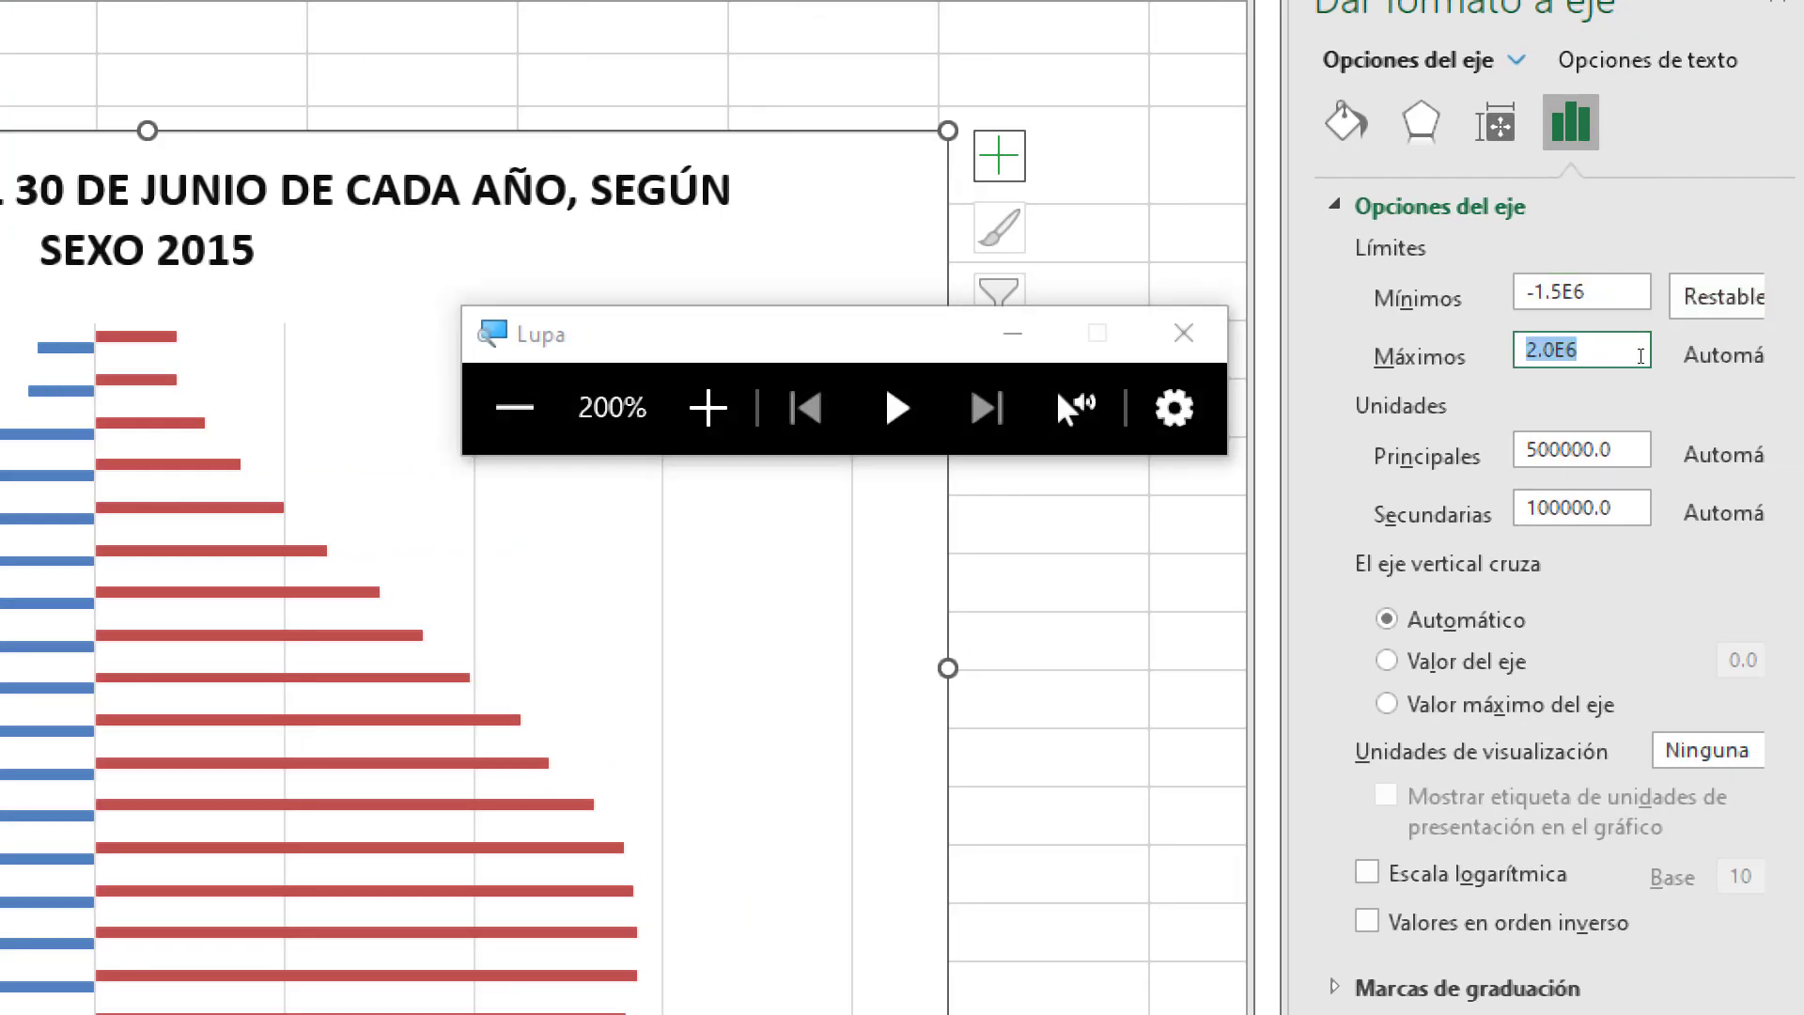
type("1")
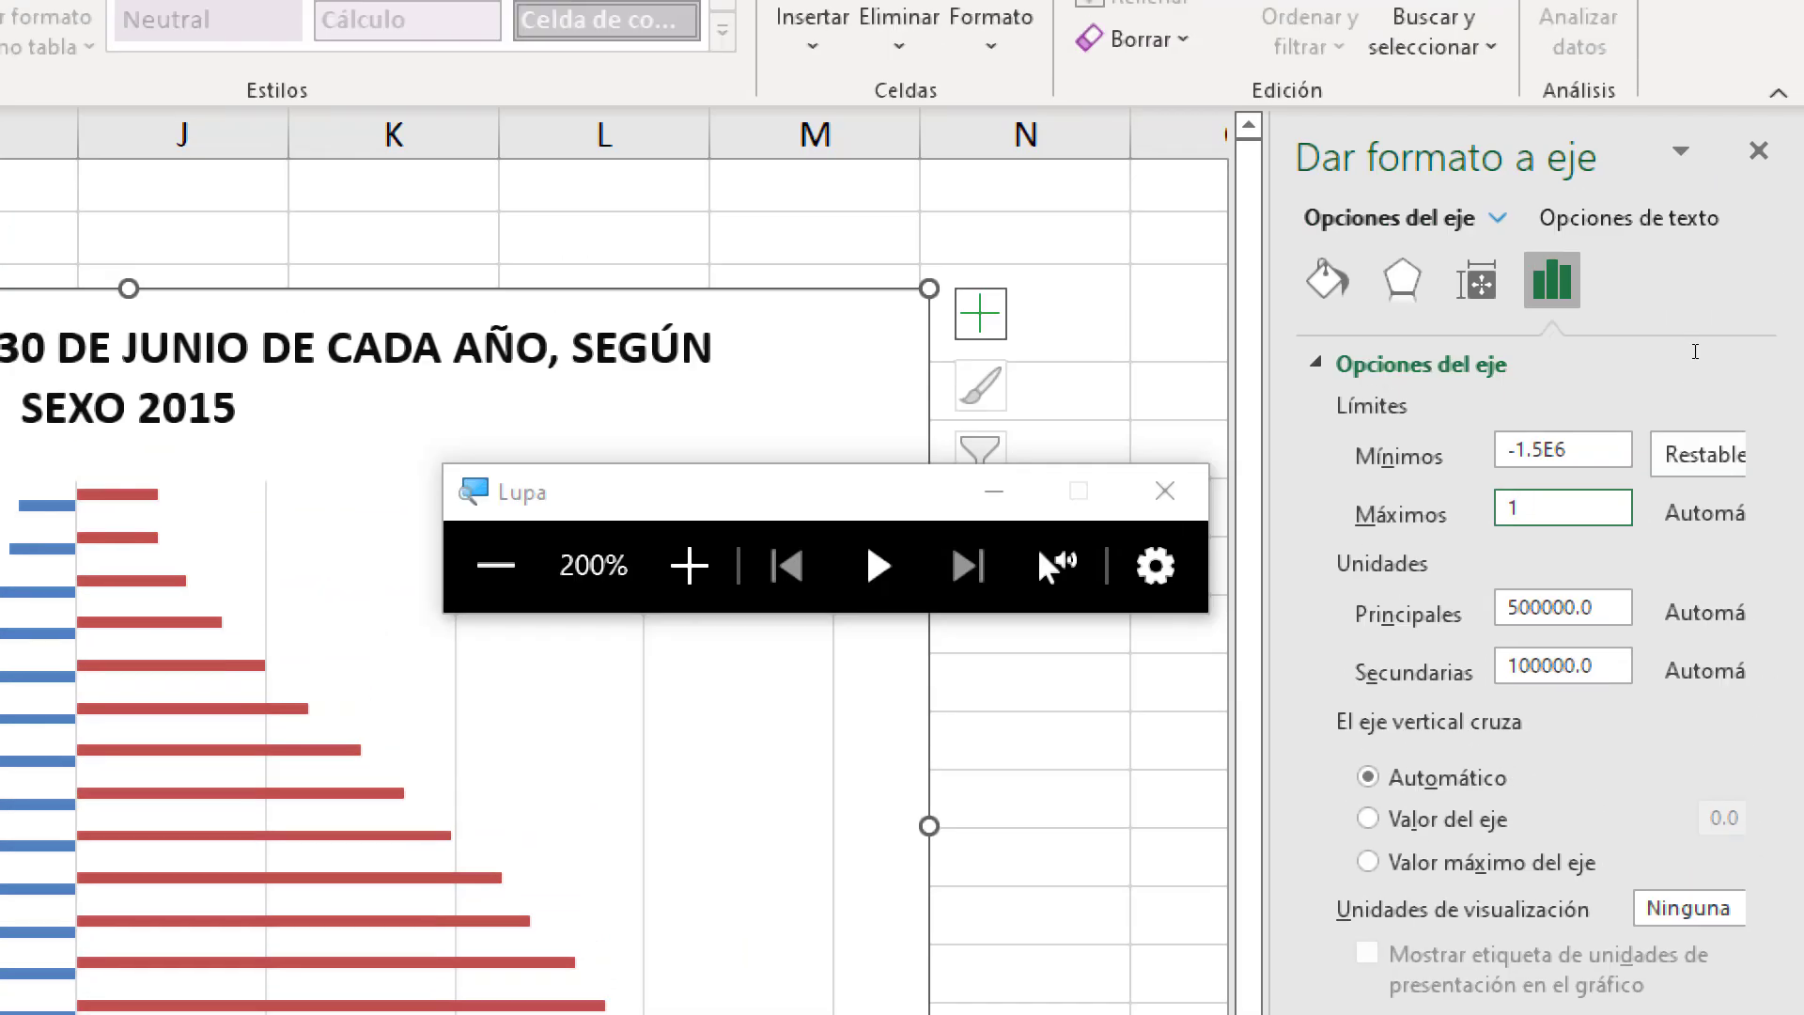
type("500000")
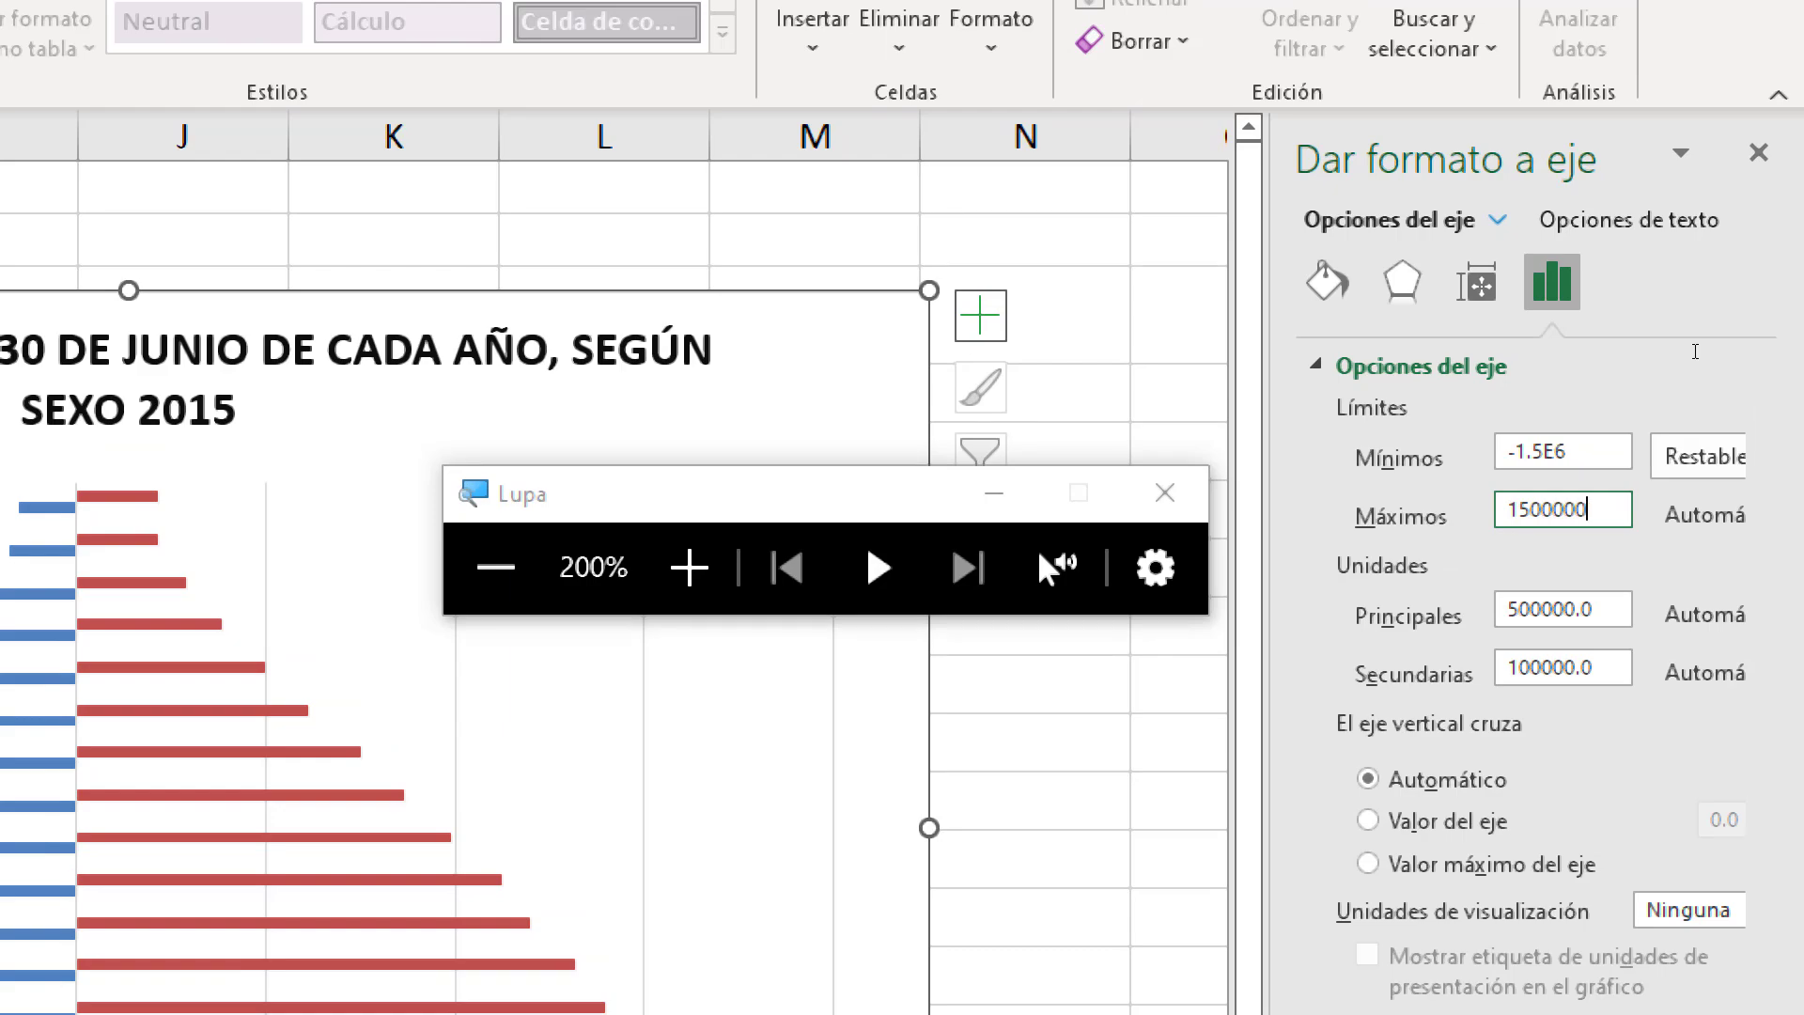
key("super+Escape")
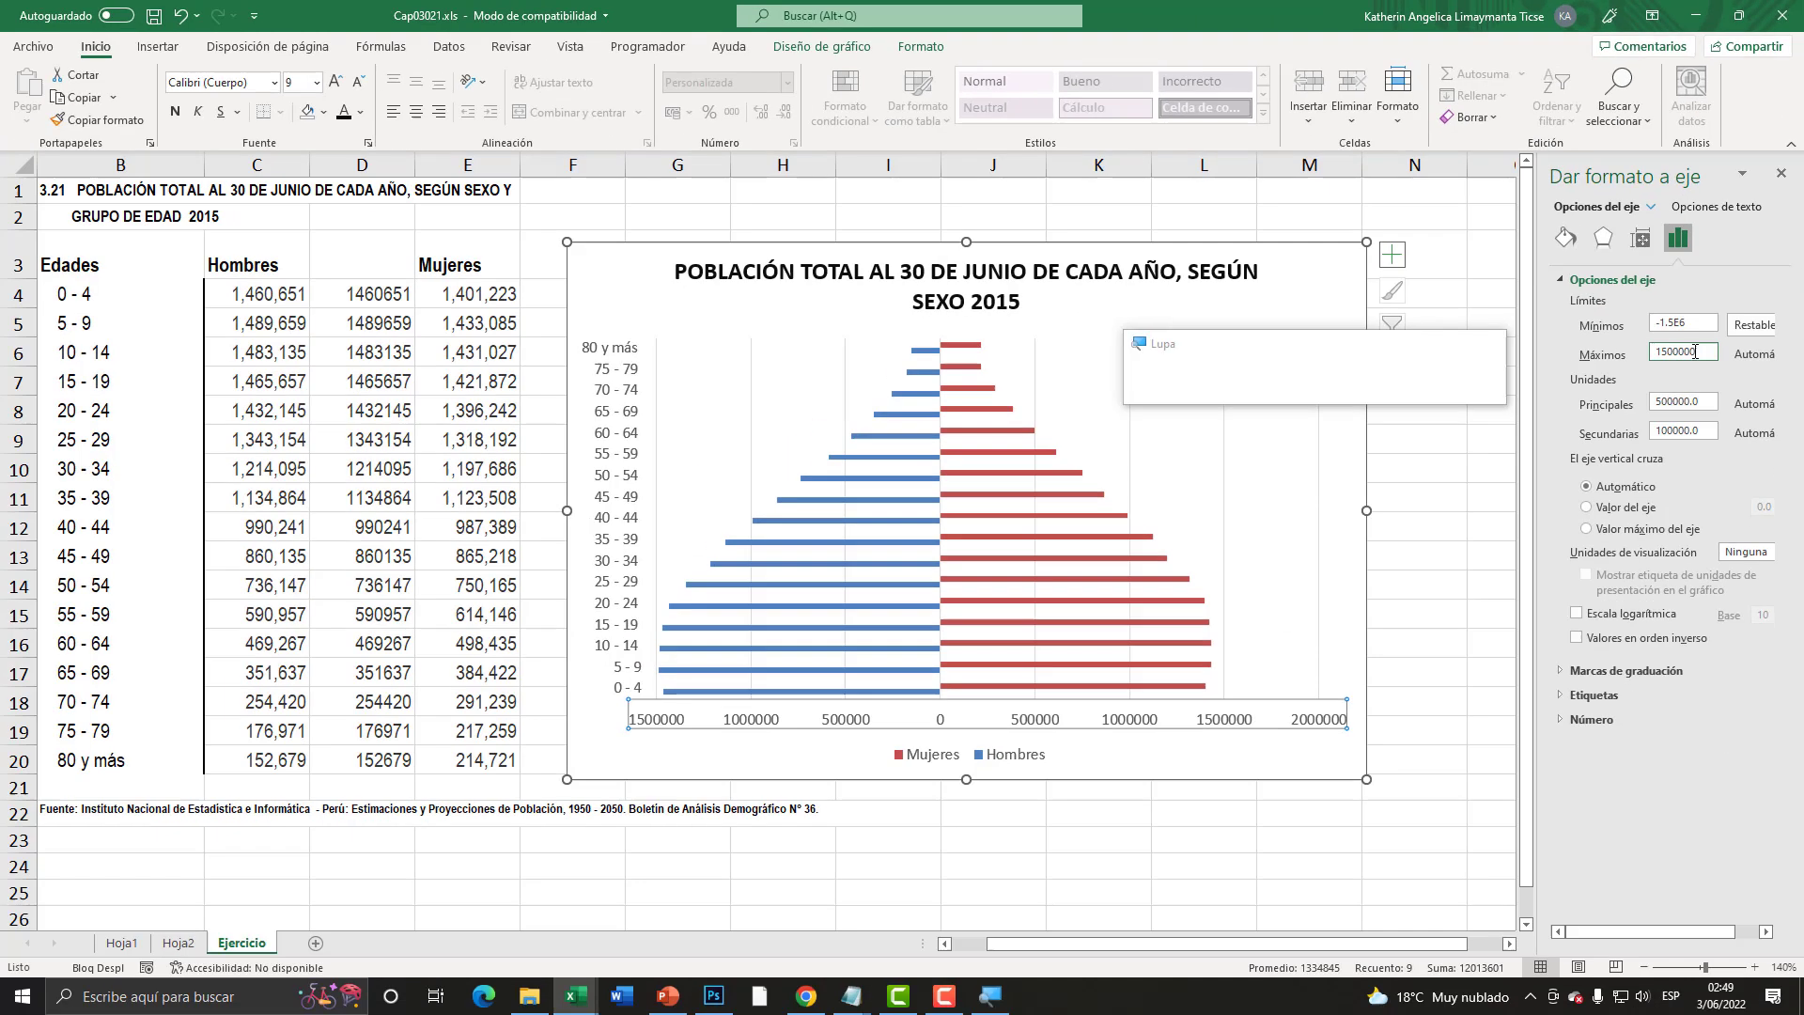
key("Return")
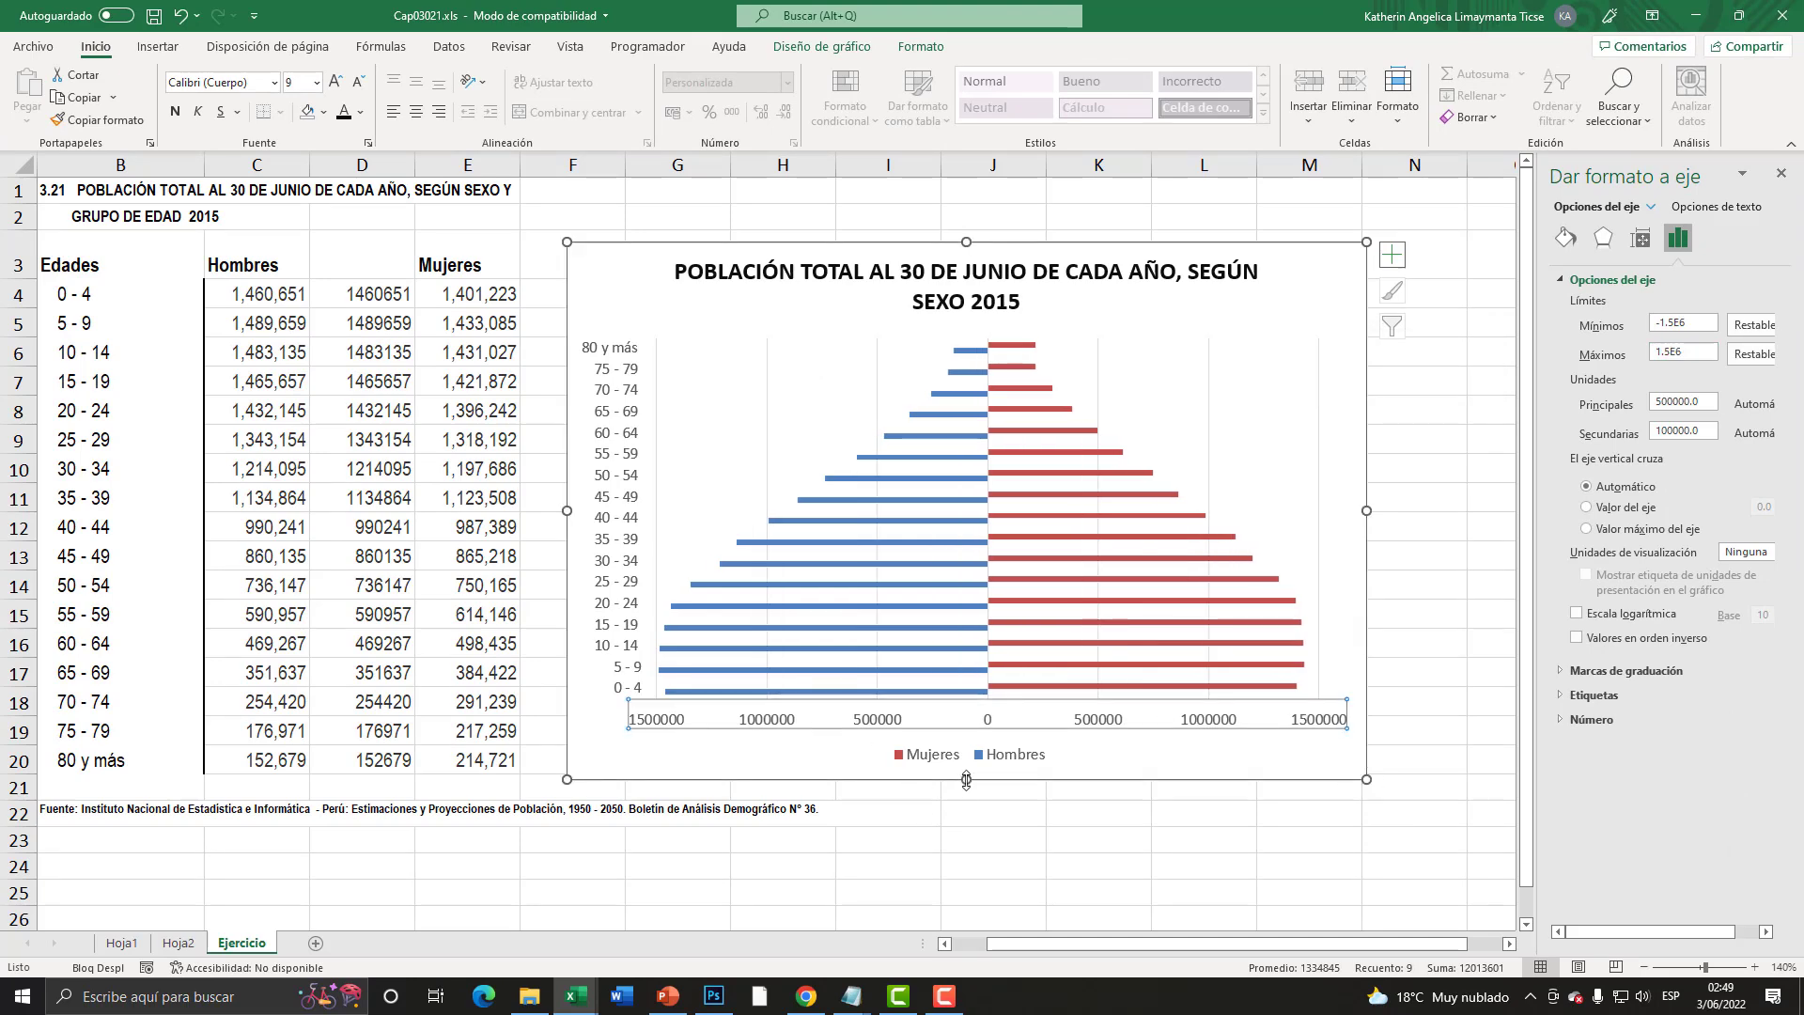
left_click_drag(966, 779, 967, 846)
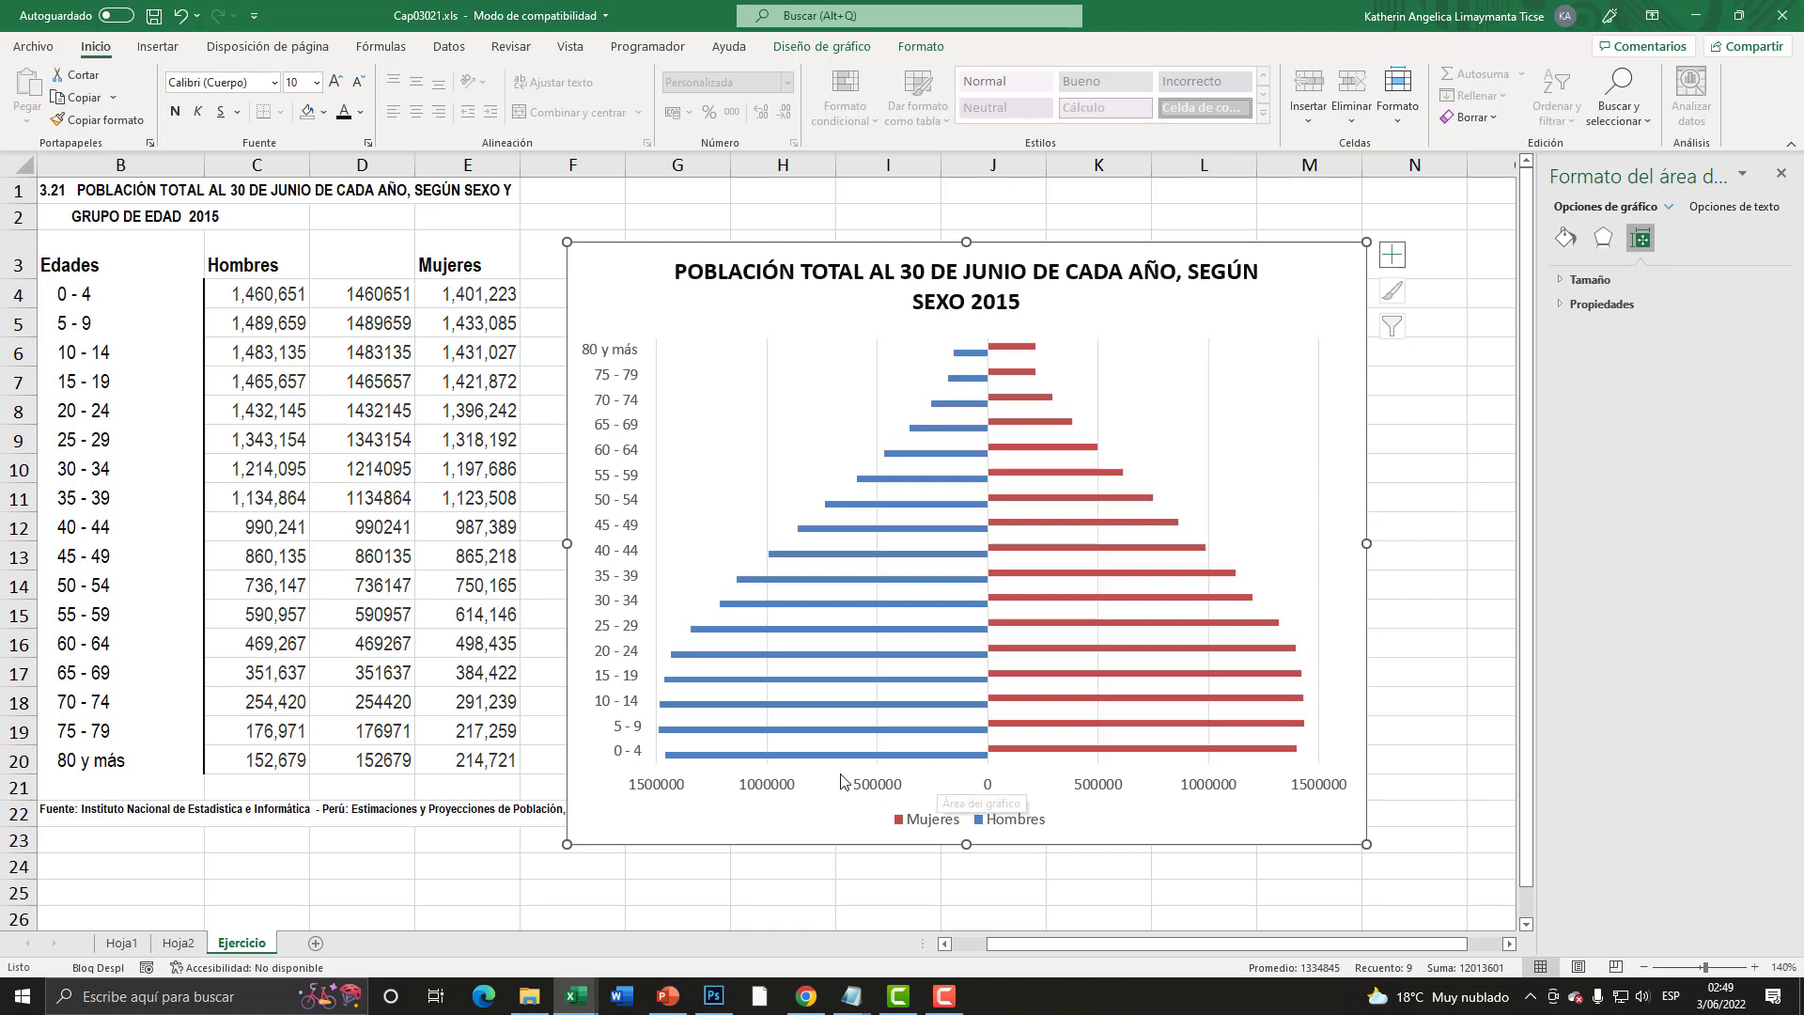
- Select the Hombres series and change its gap width from 182% to 0%
key("super+plus")
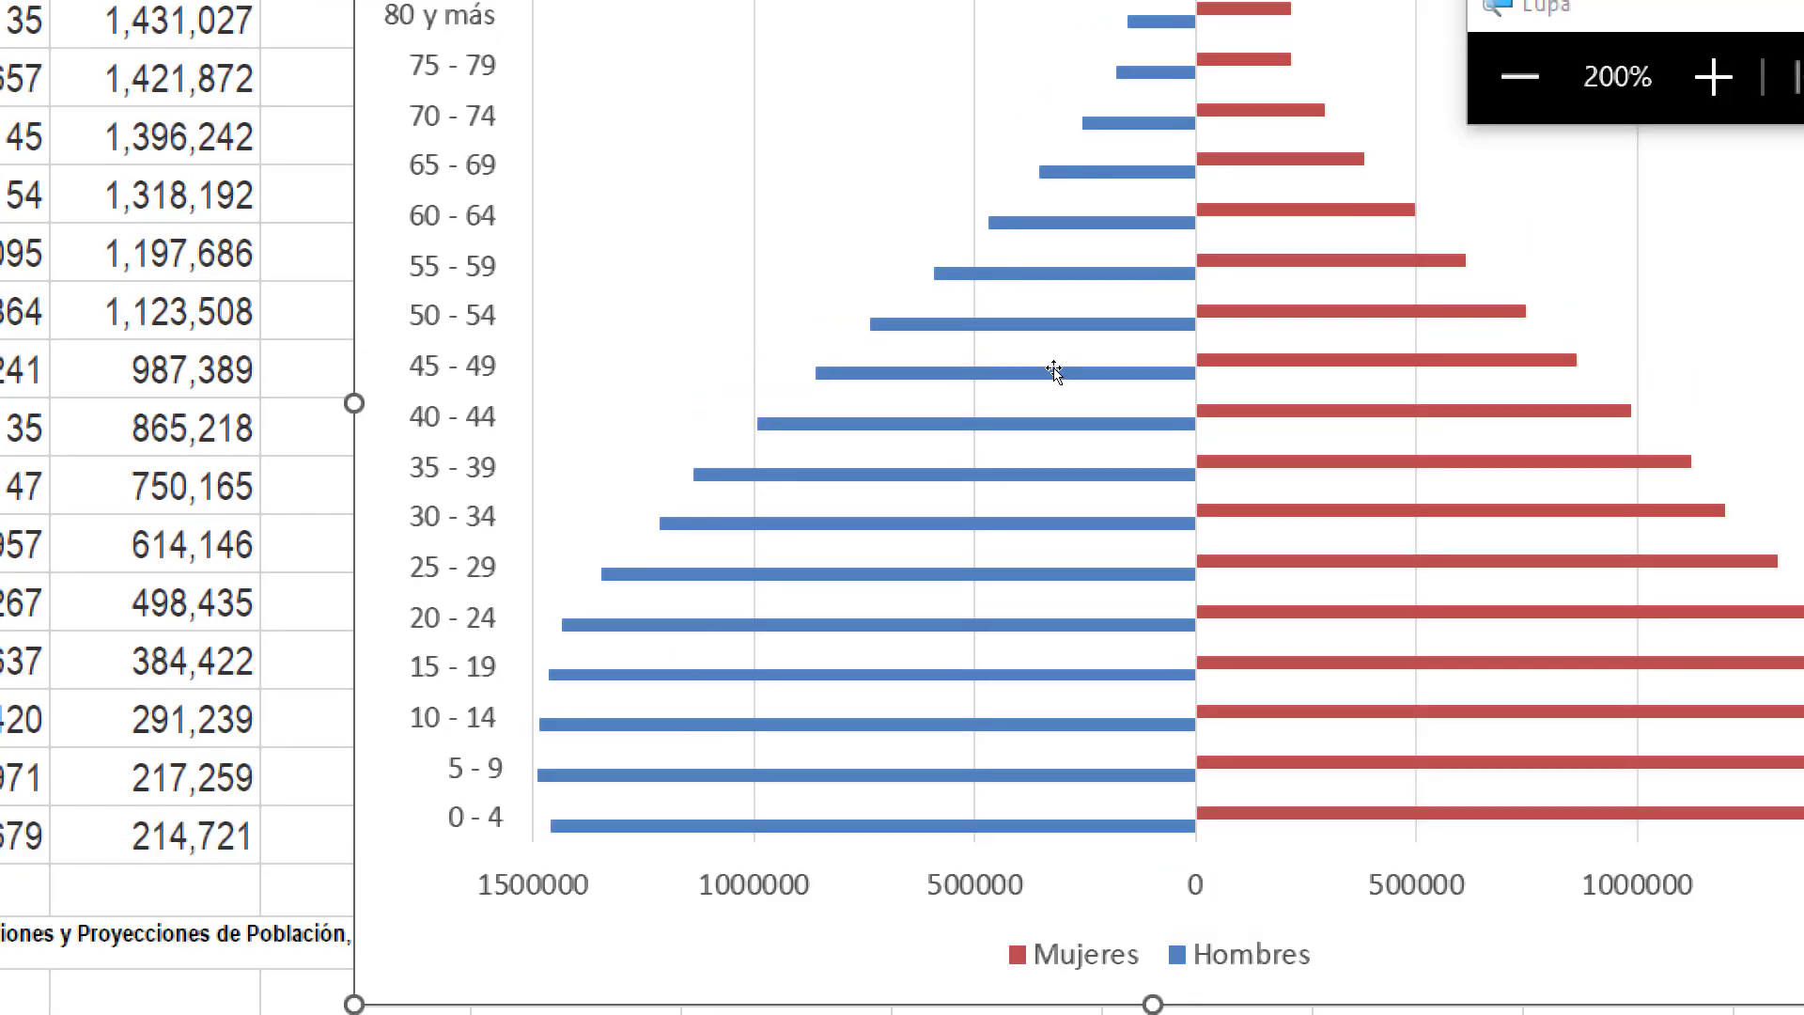
key("super+Escape")
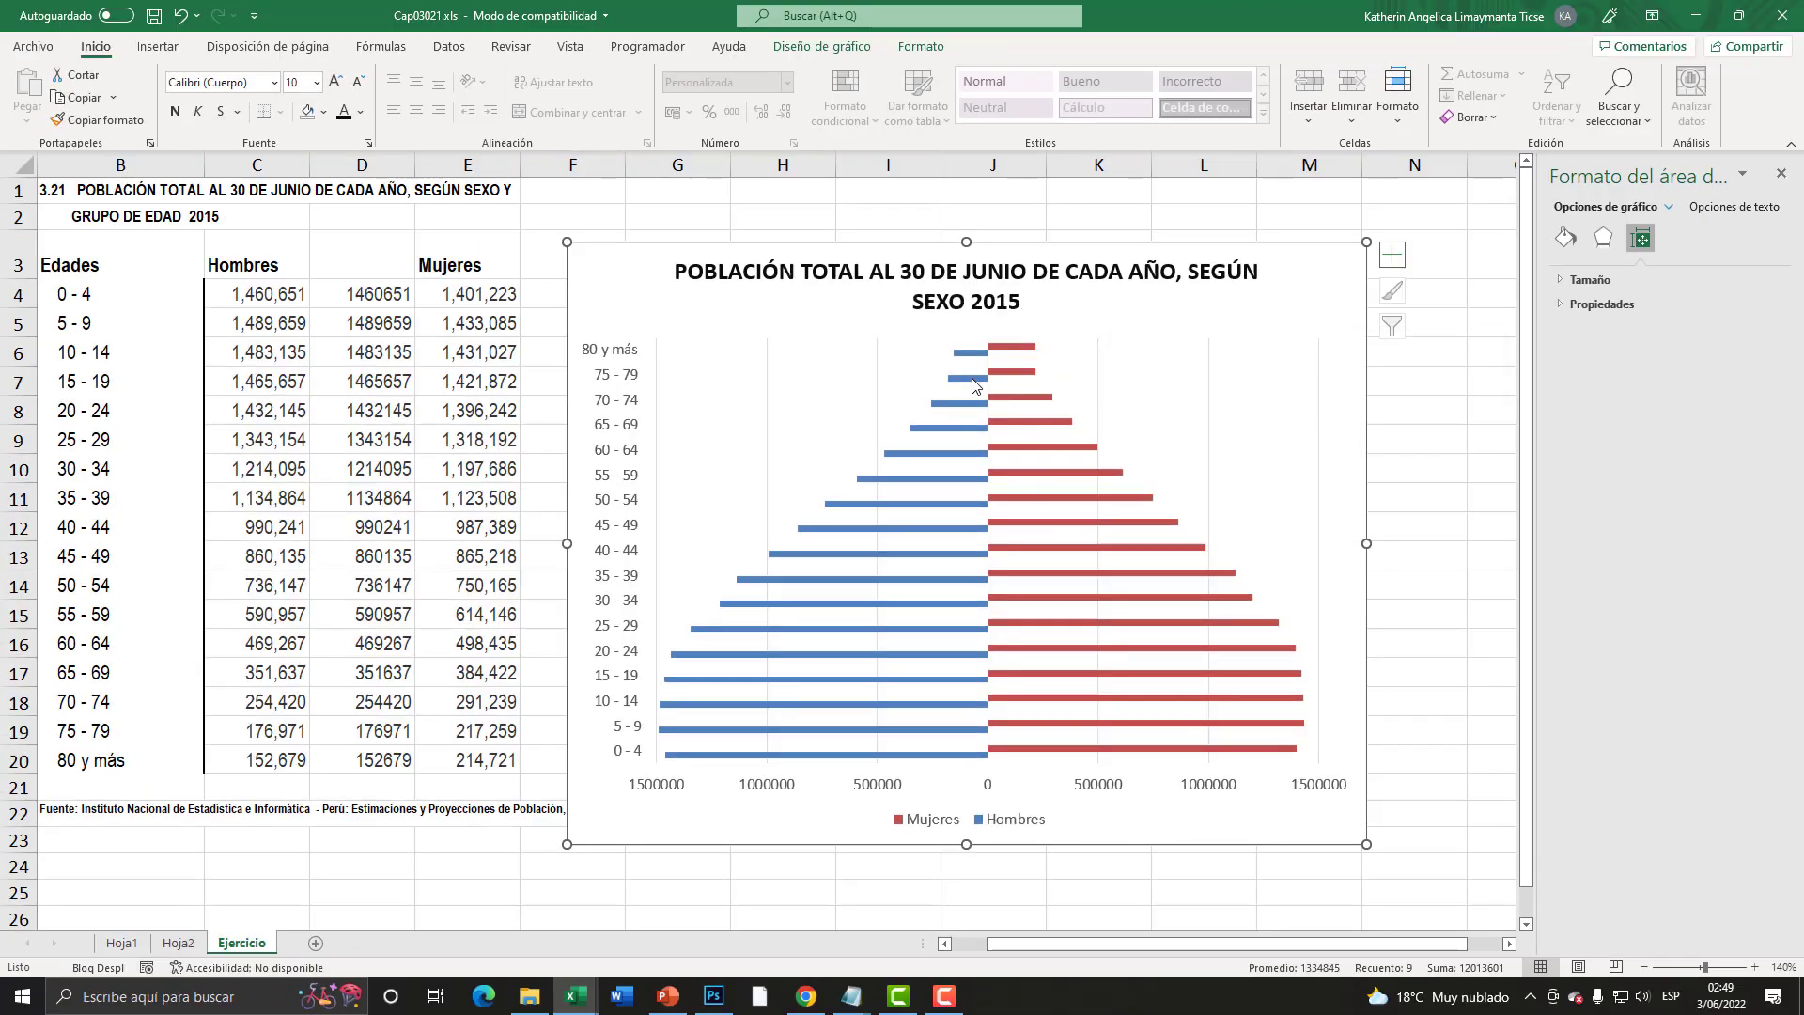
mouse_move(967, 378)
key("super+plus")
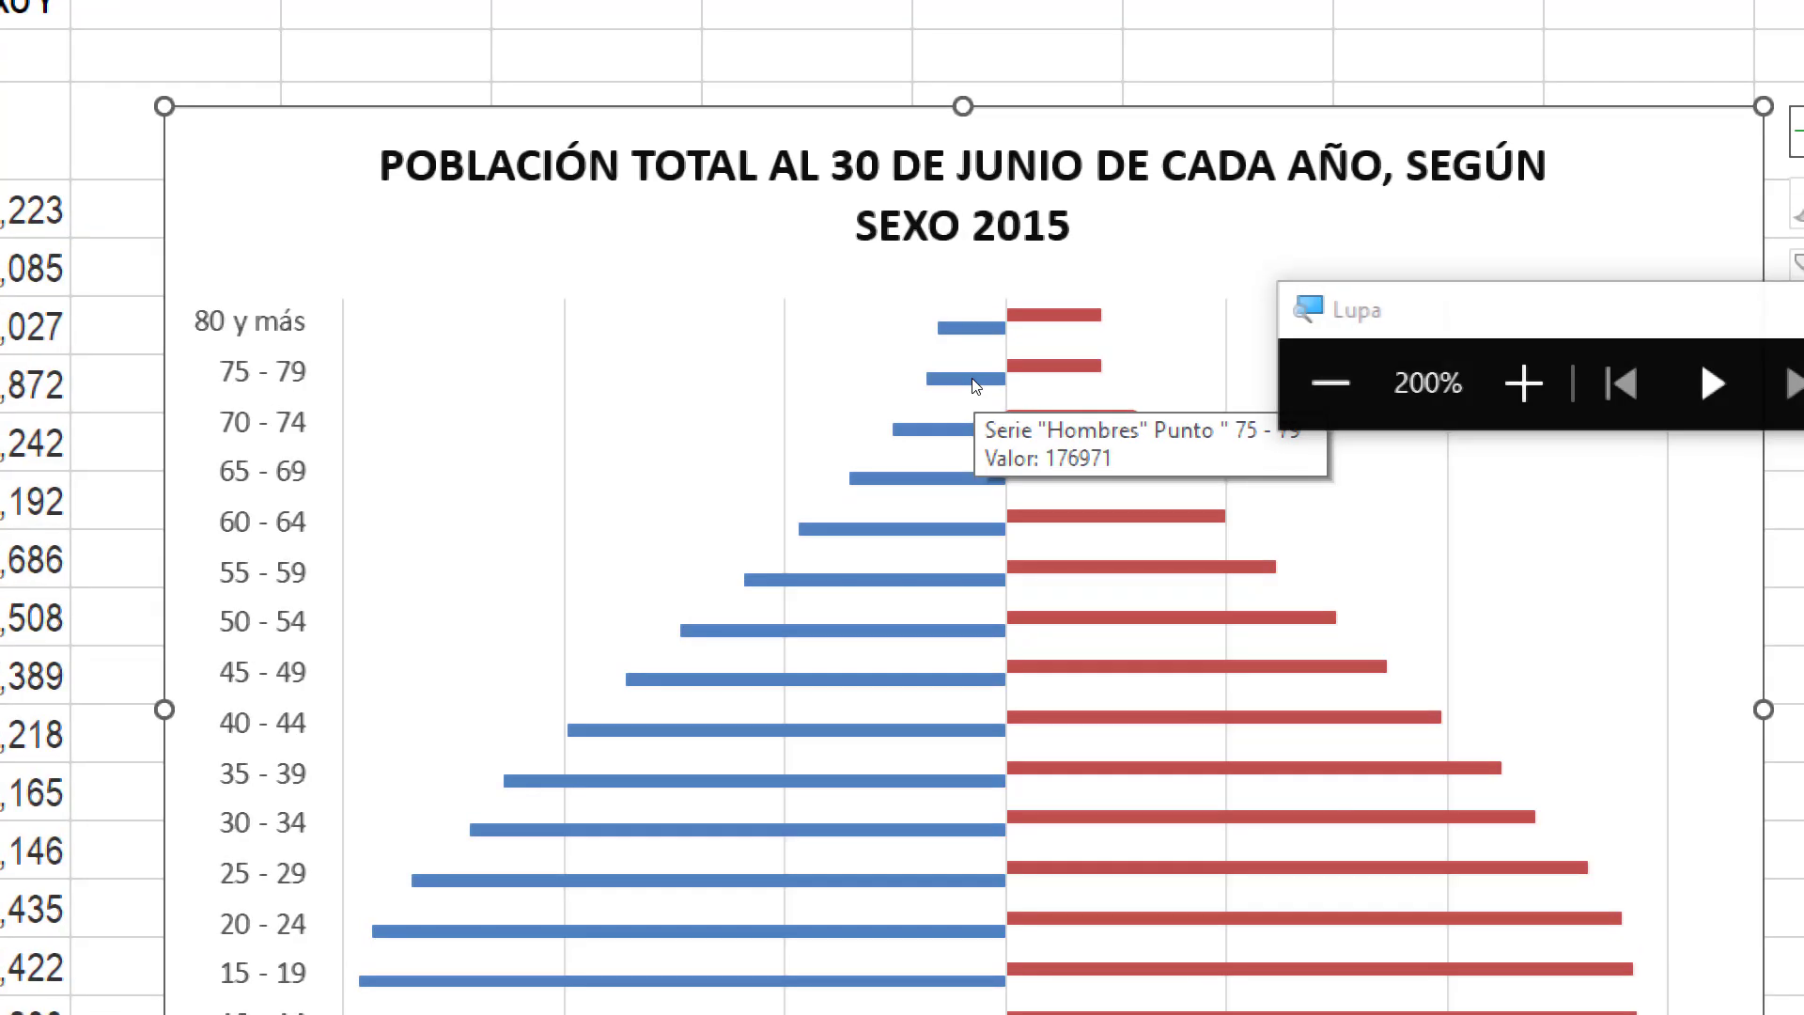
left_click(973, 384)
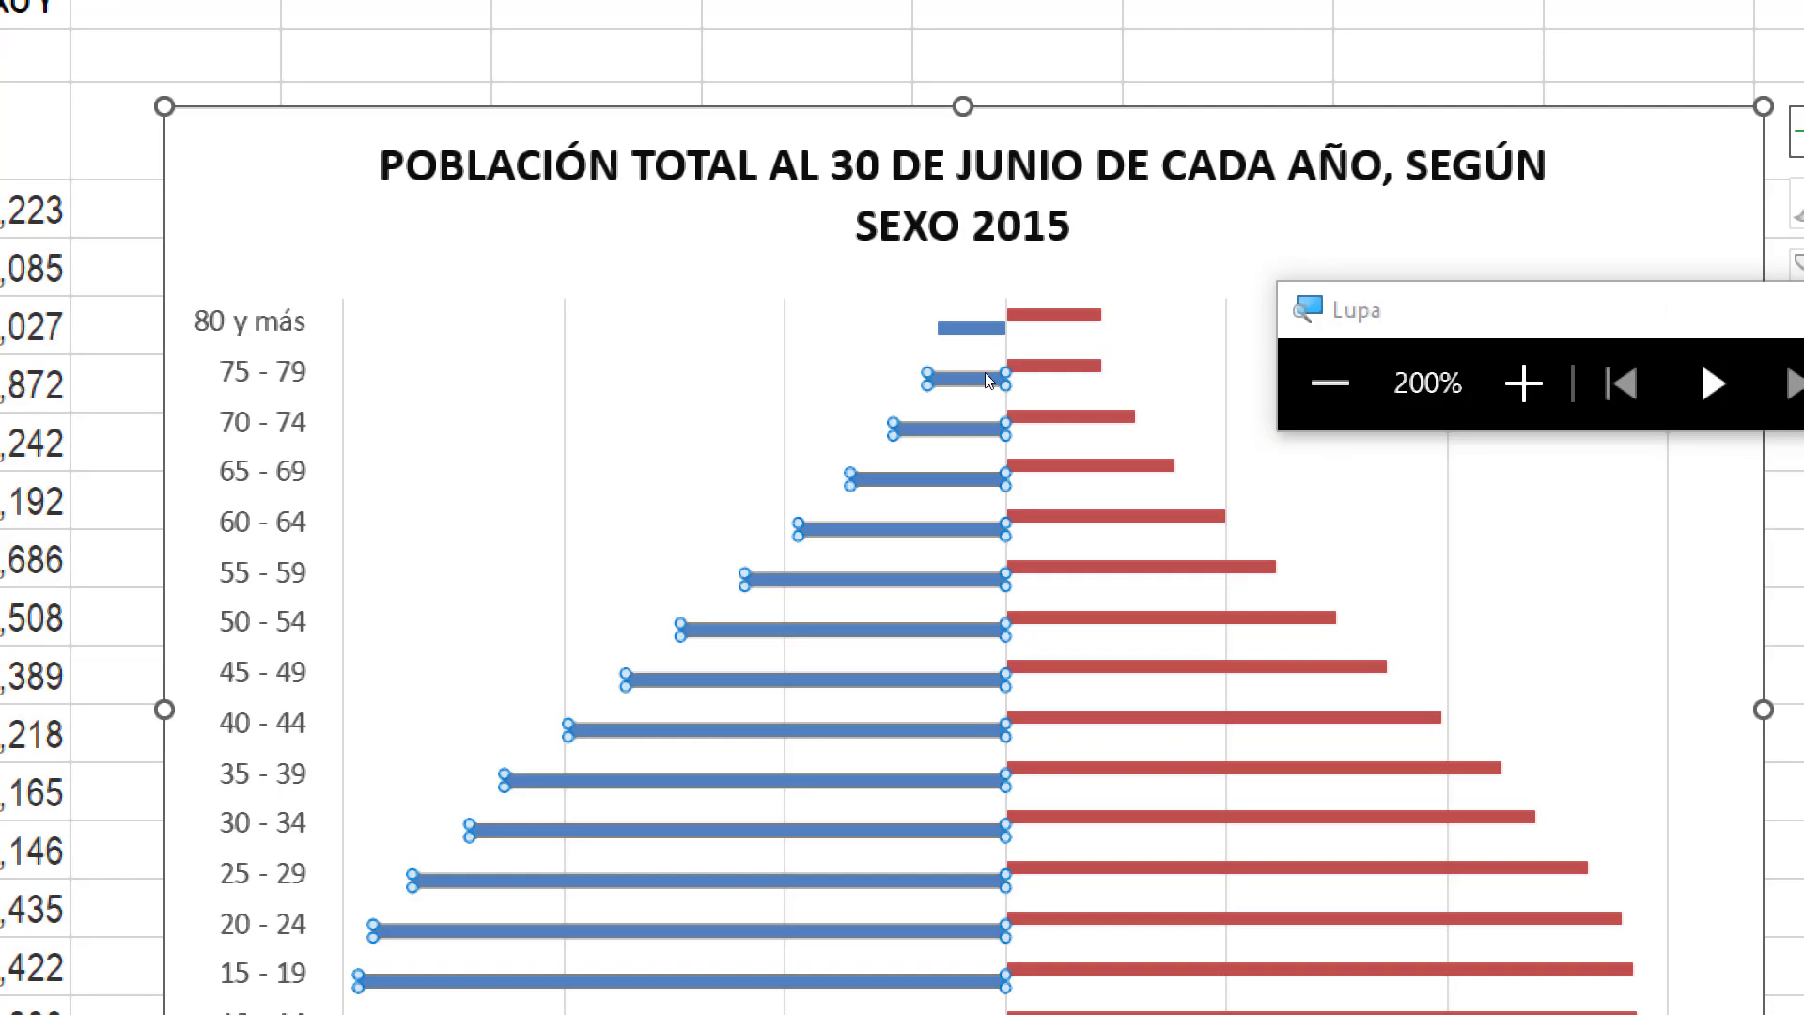
mouse_move(973, 379)
key("super+Escape")
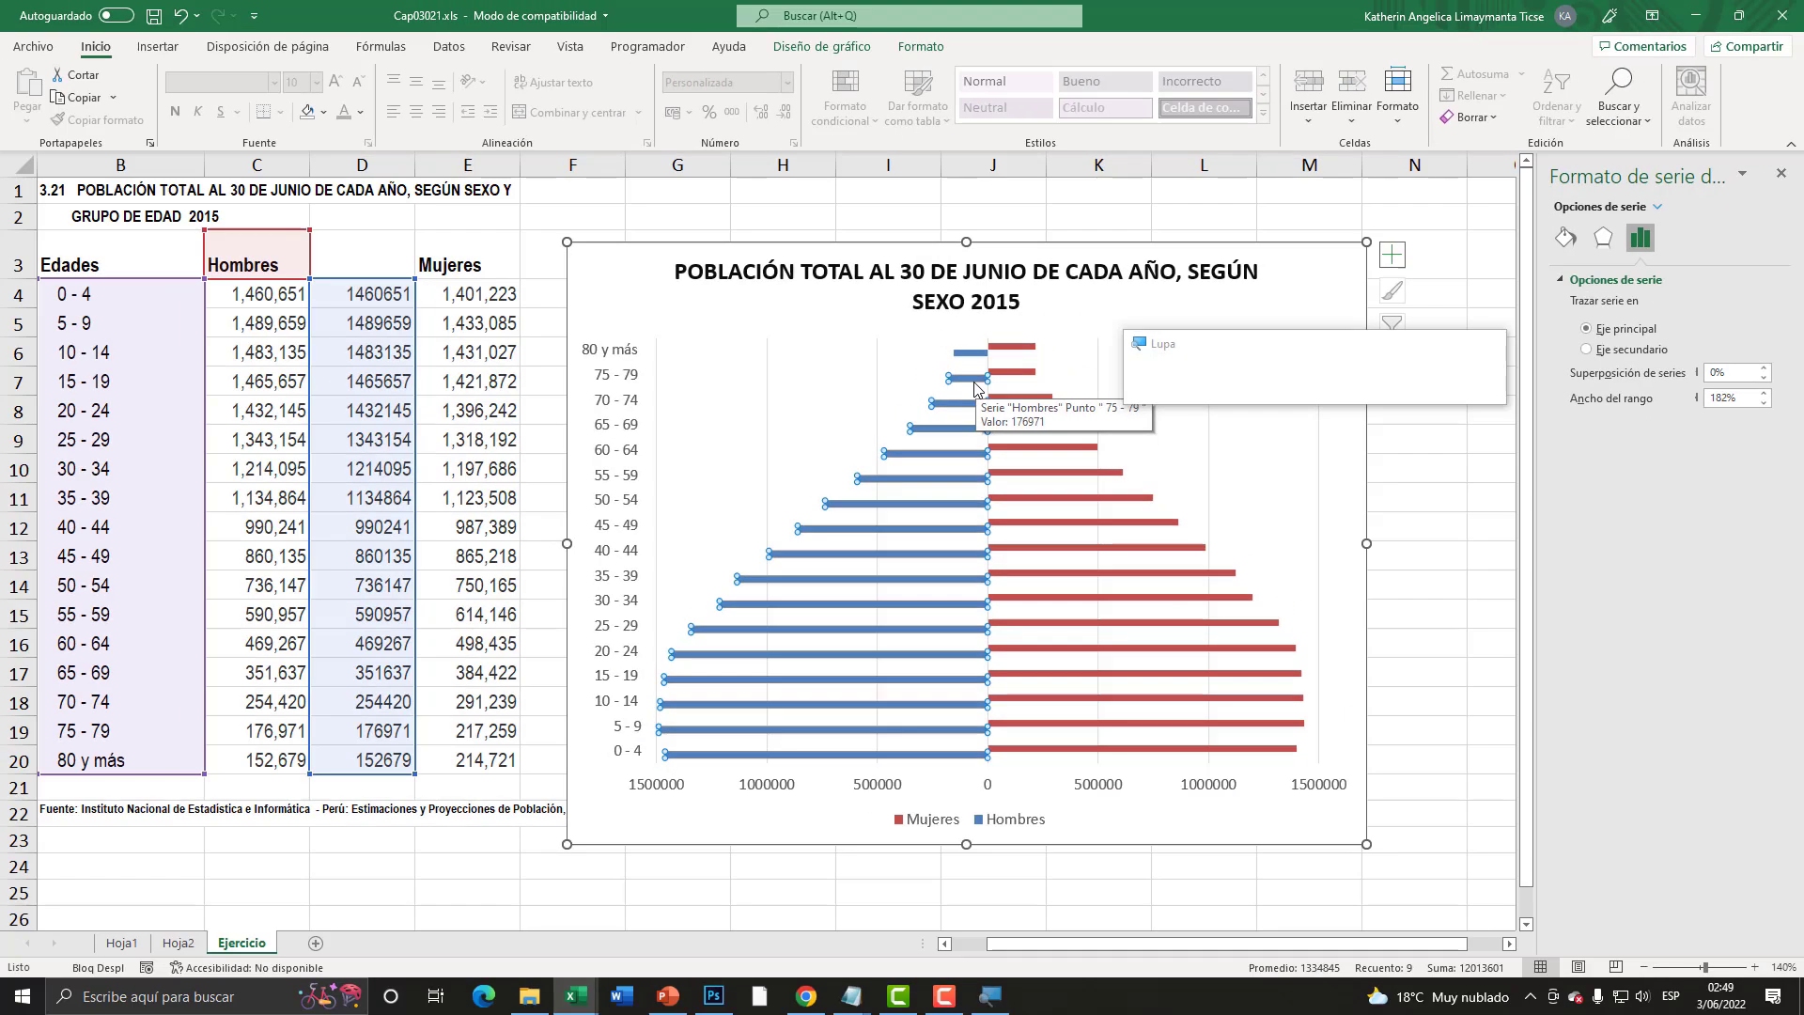
left_click(1418, 335)
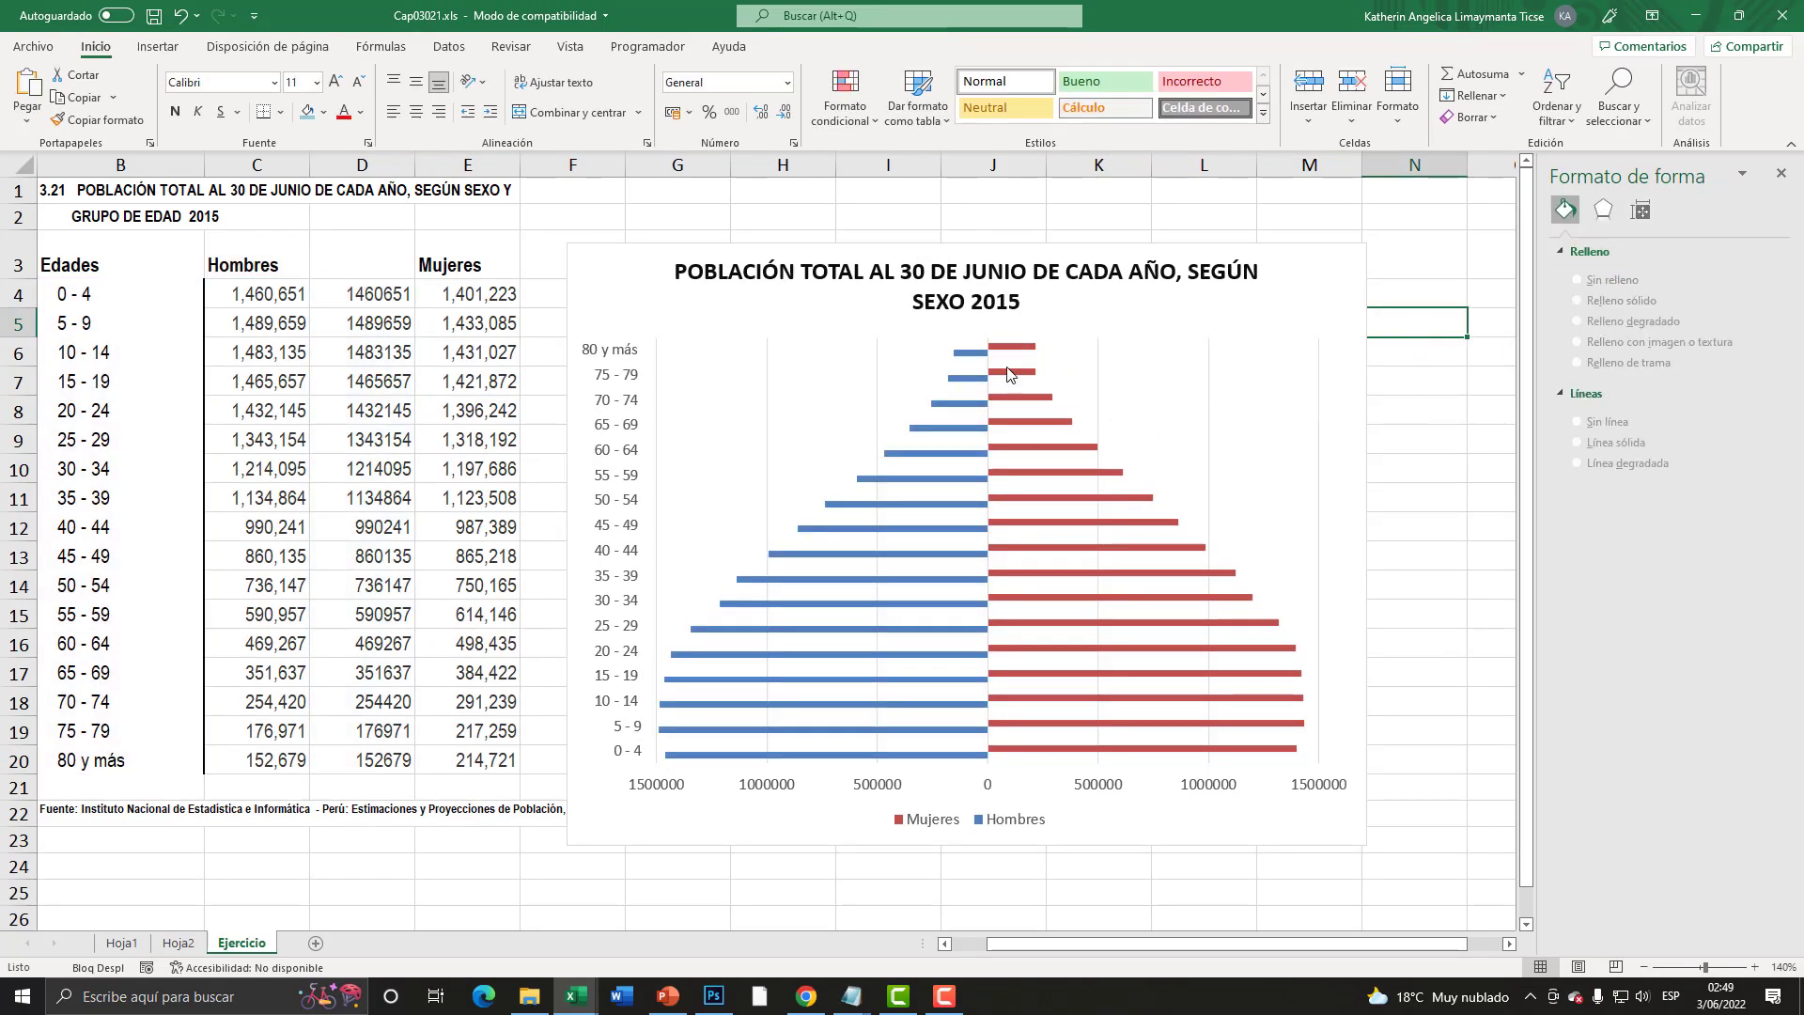
left_click(978, 355)
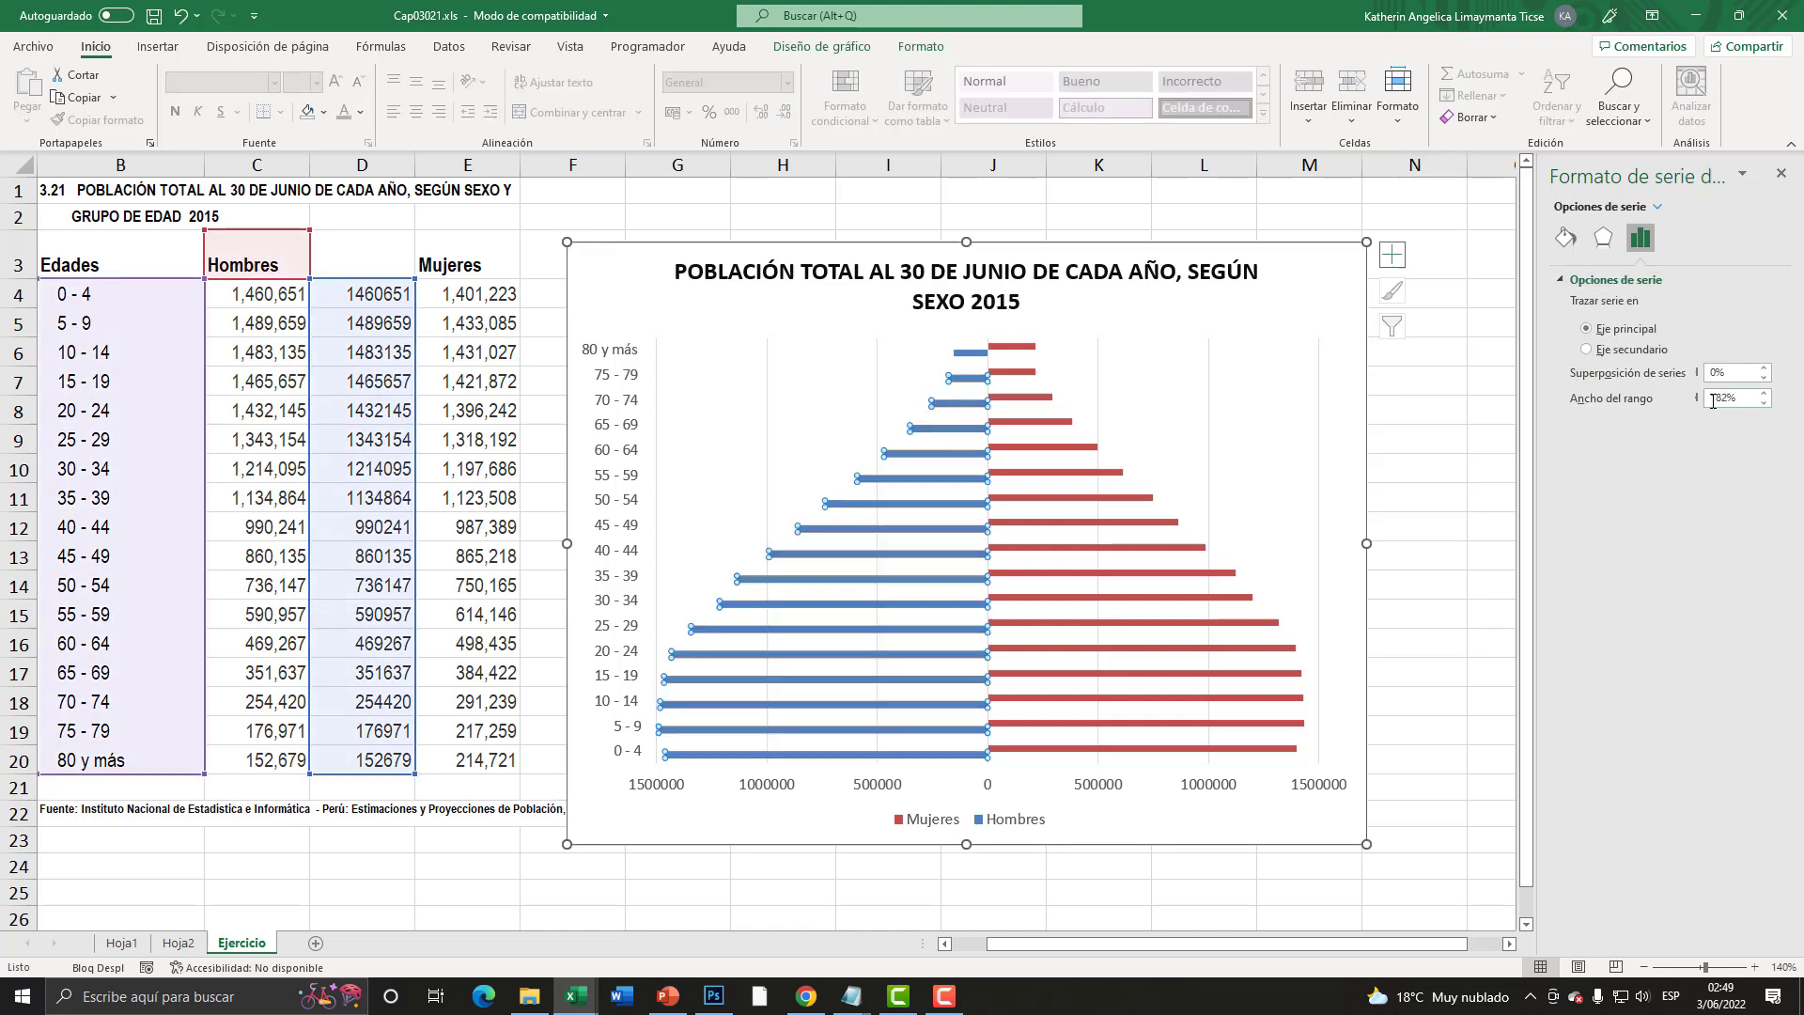
key("super+plus")
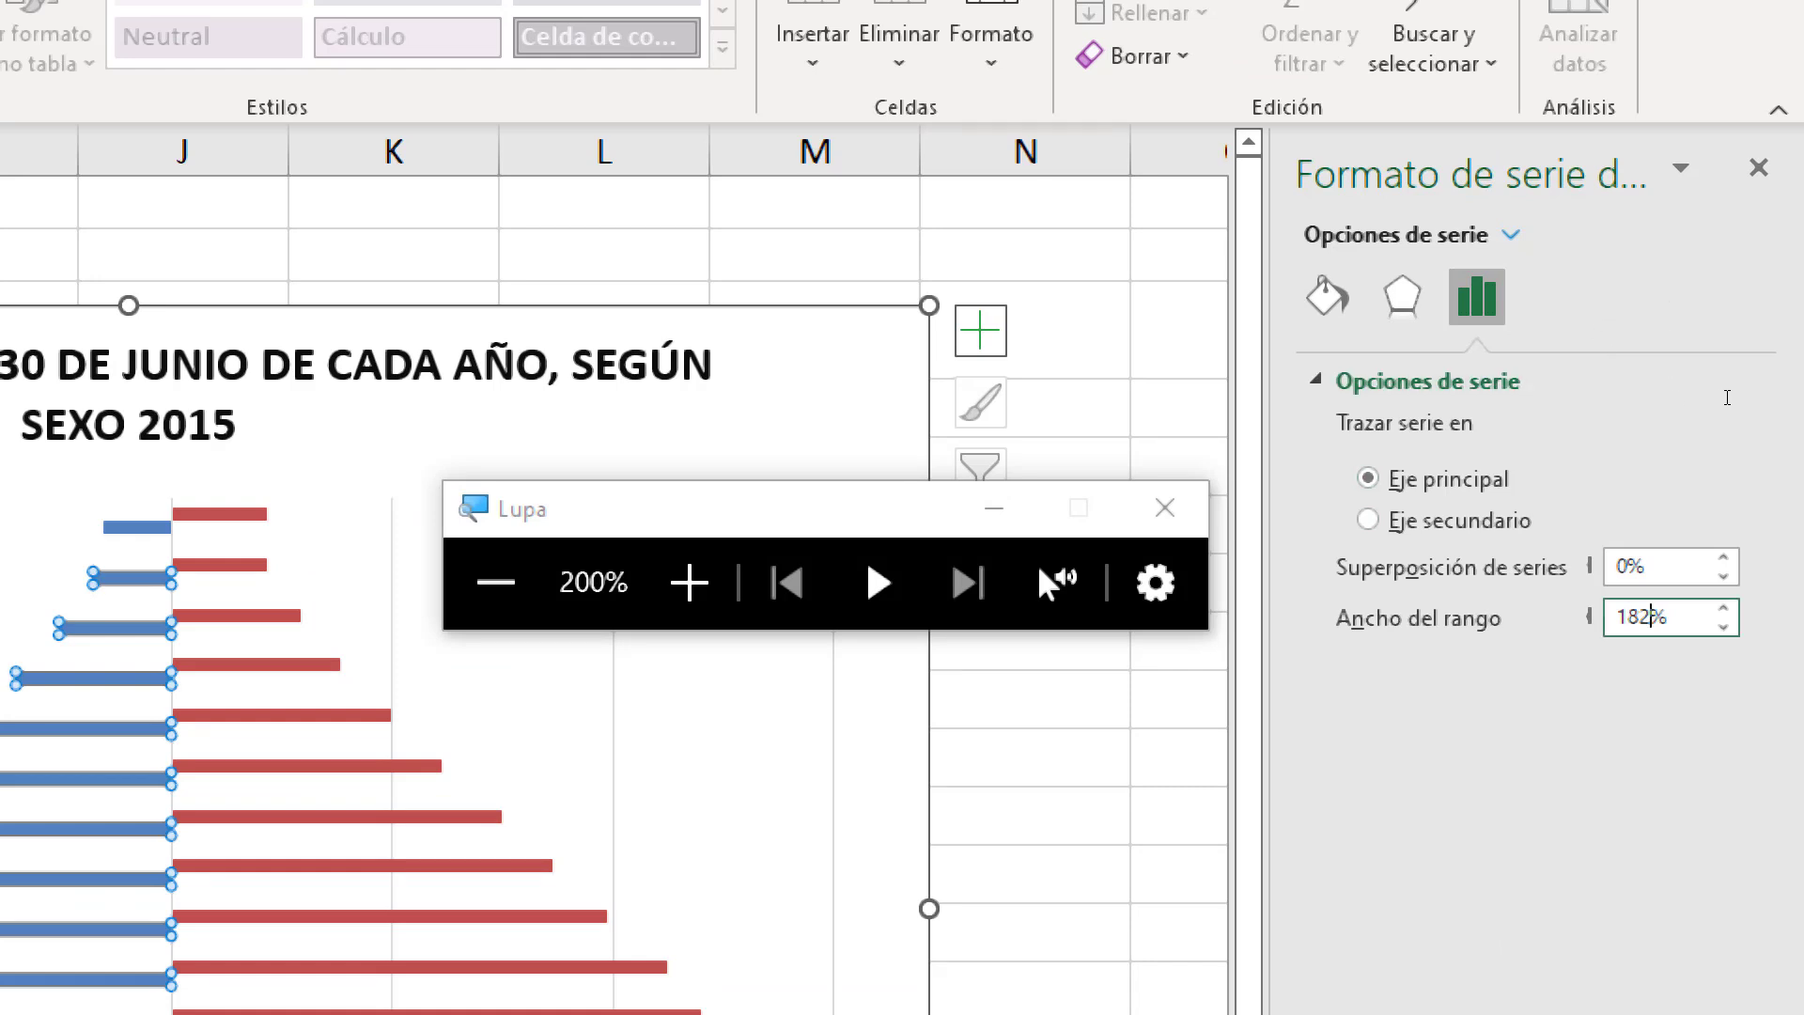
key("ctrl+a")
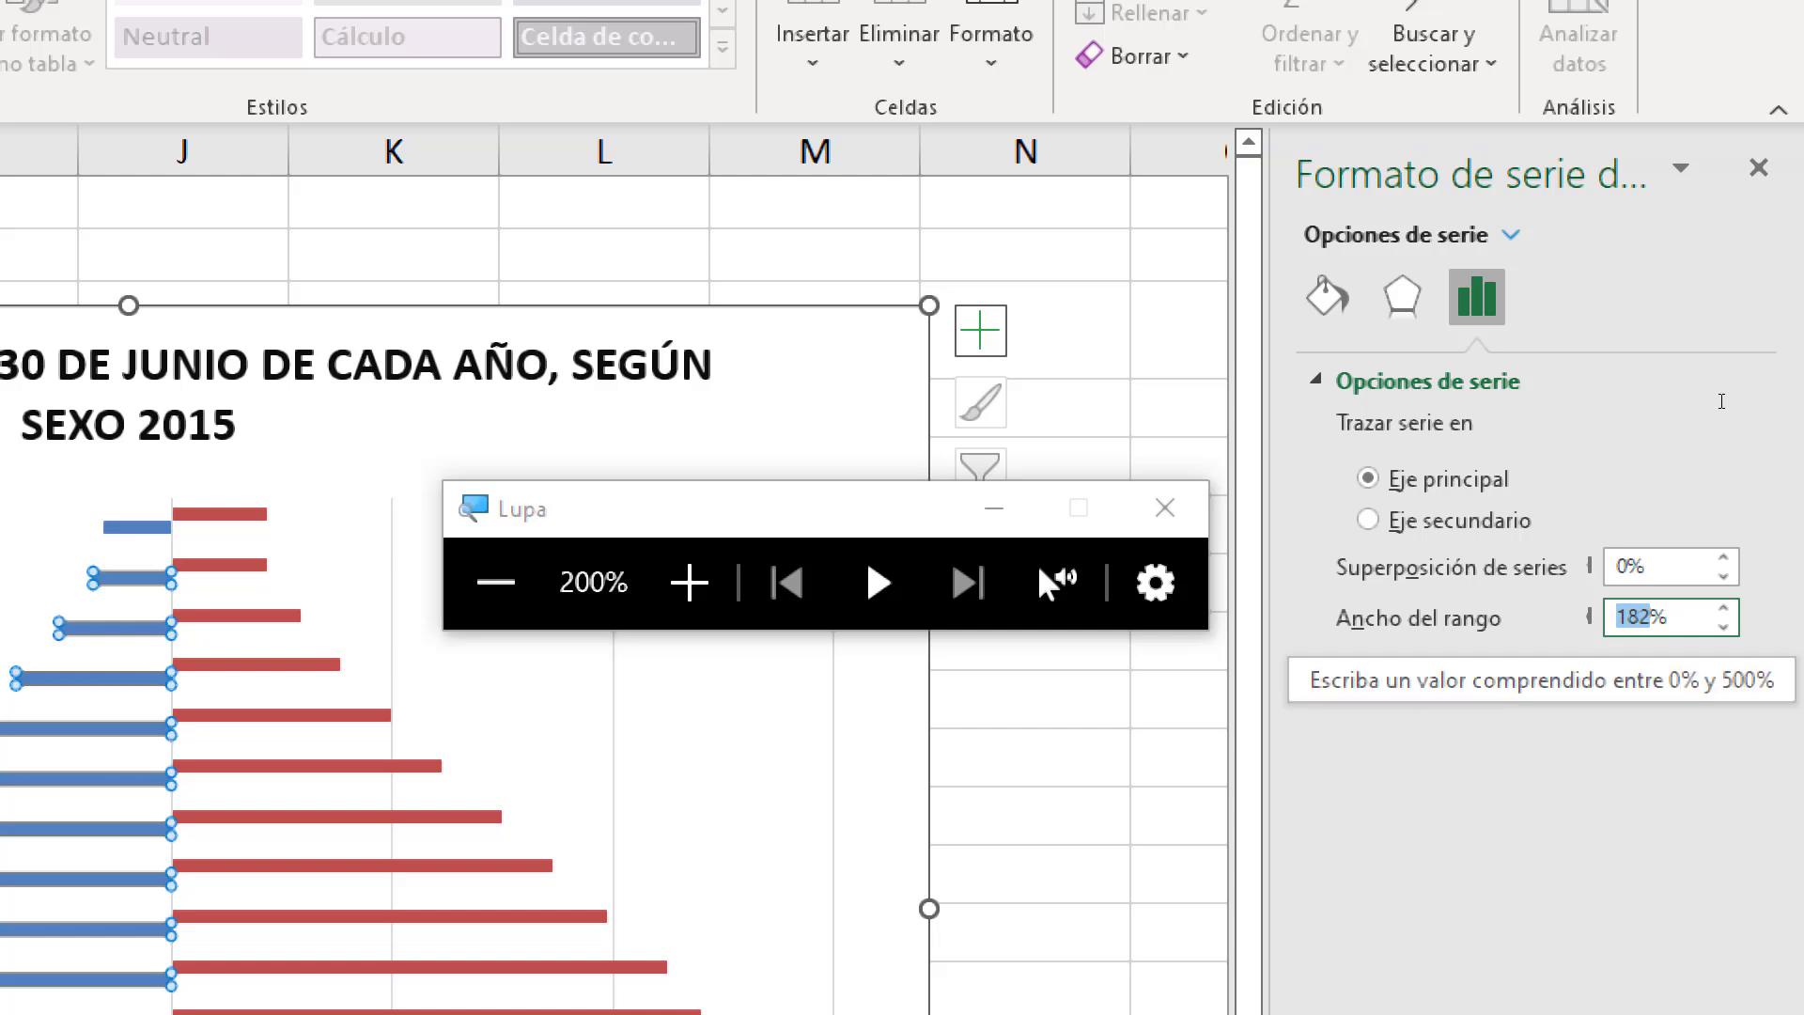
type("0")
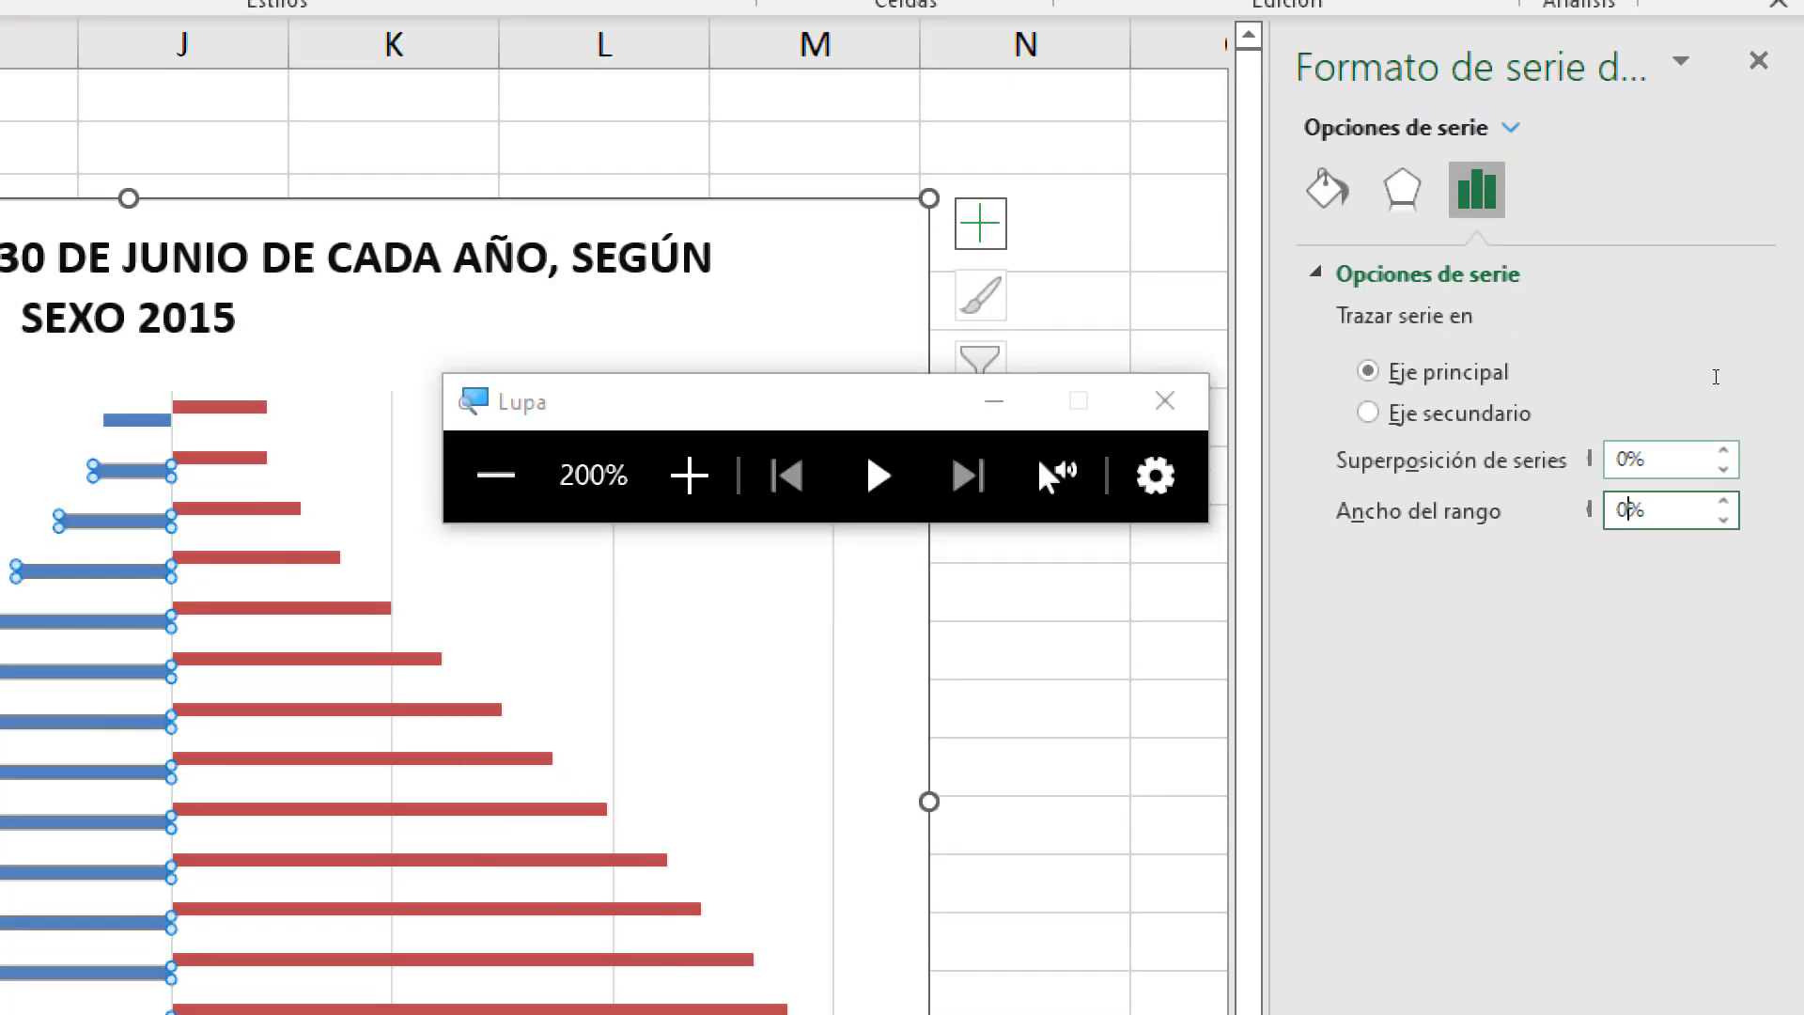
key("shift+Tab")
key("super+Escape")
type("100")
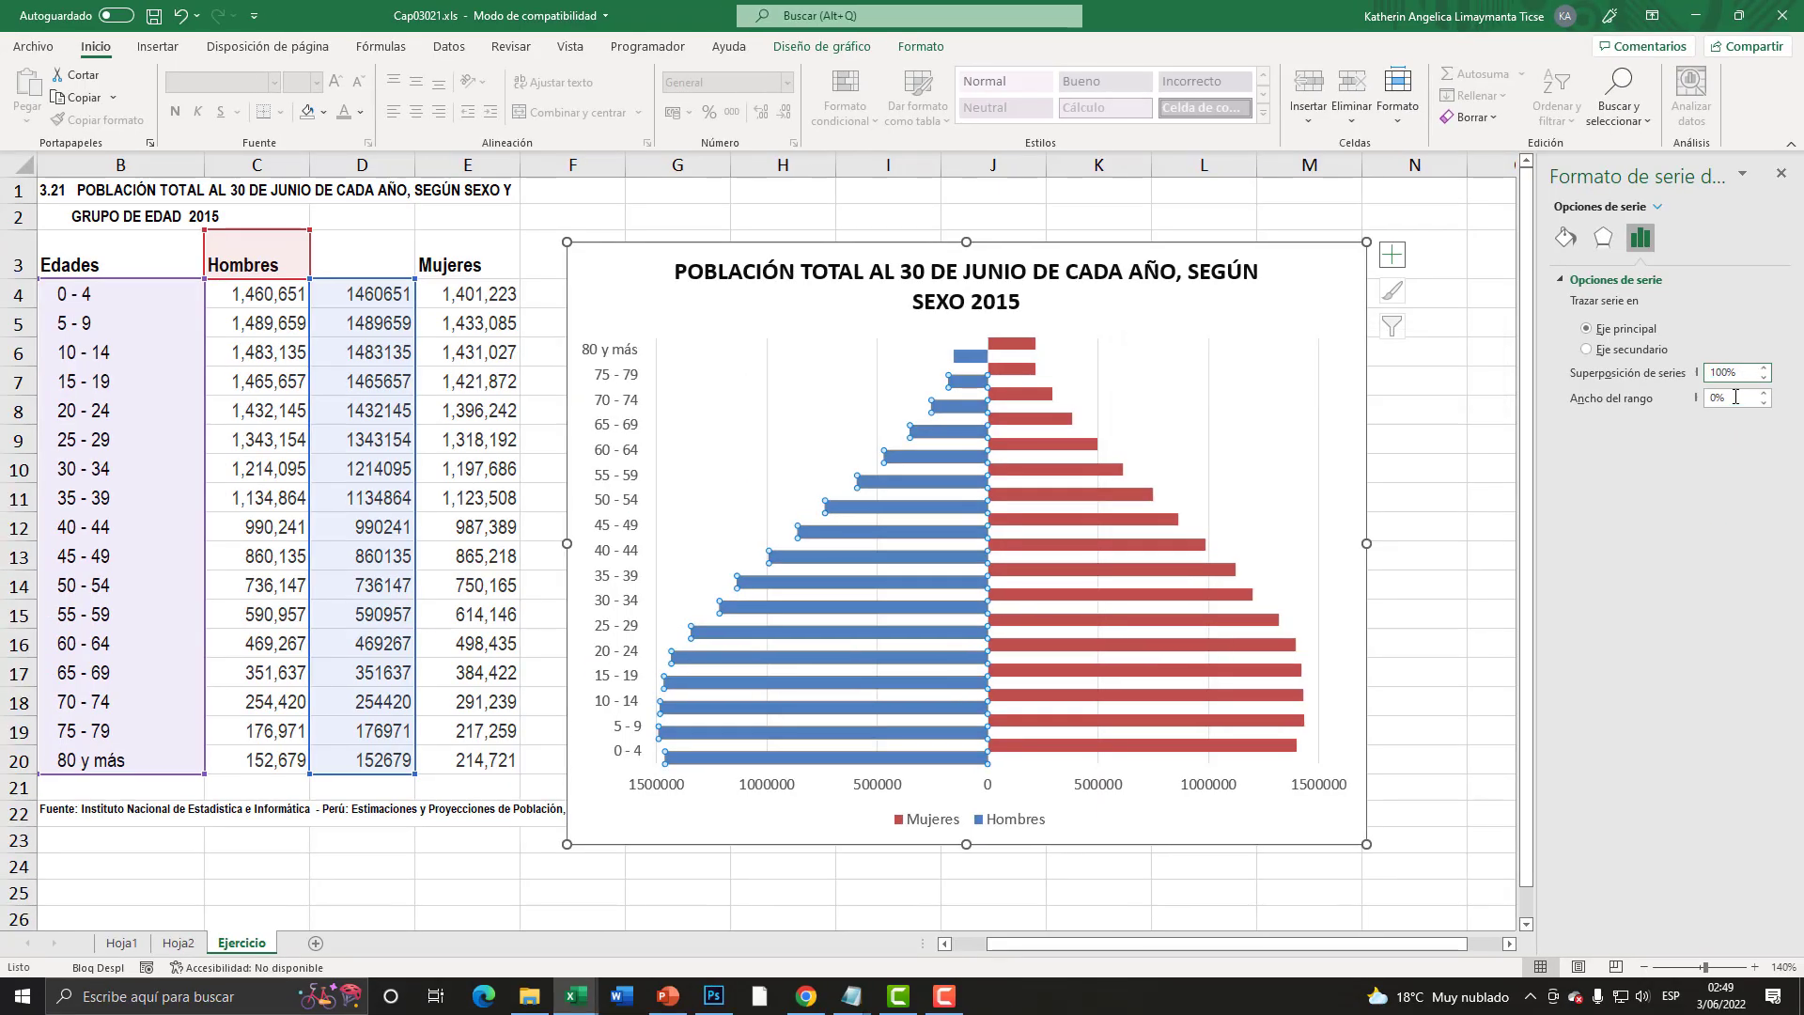
left_click(1736, 397)
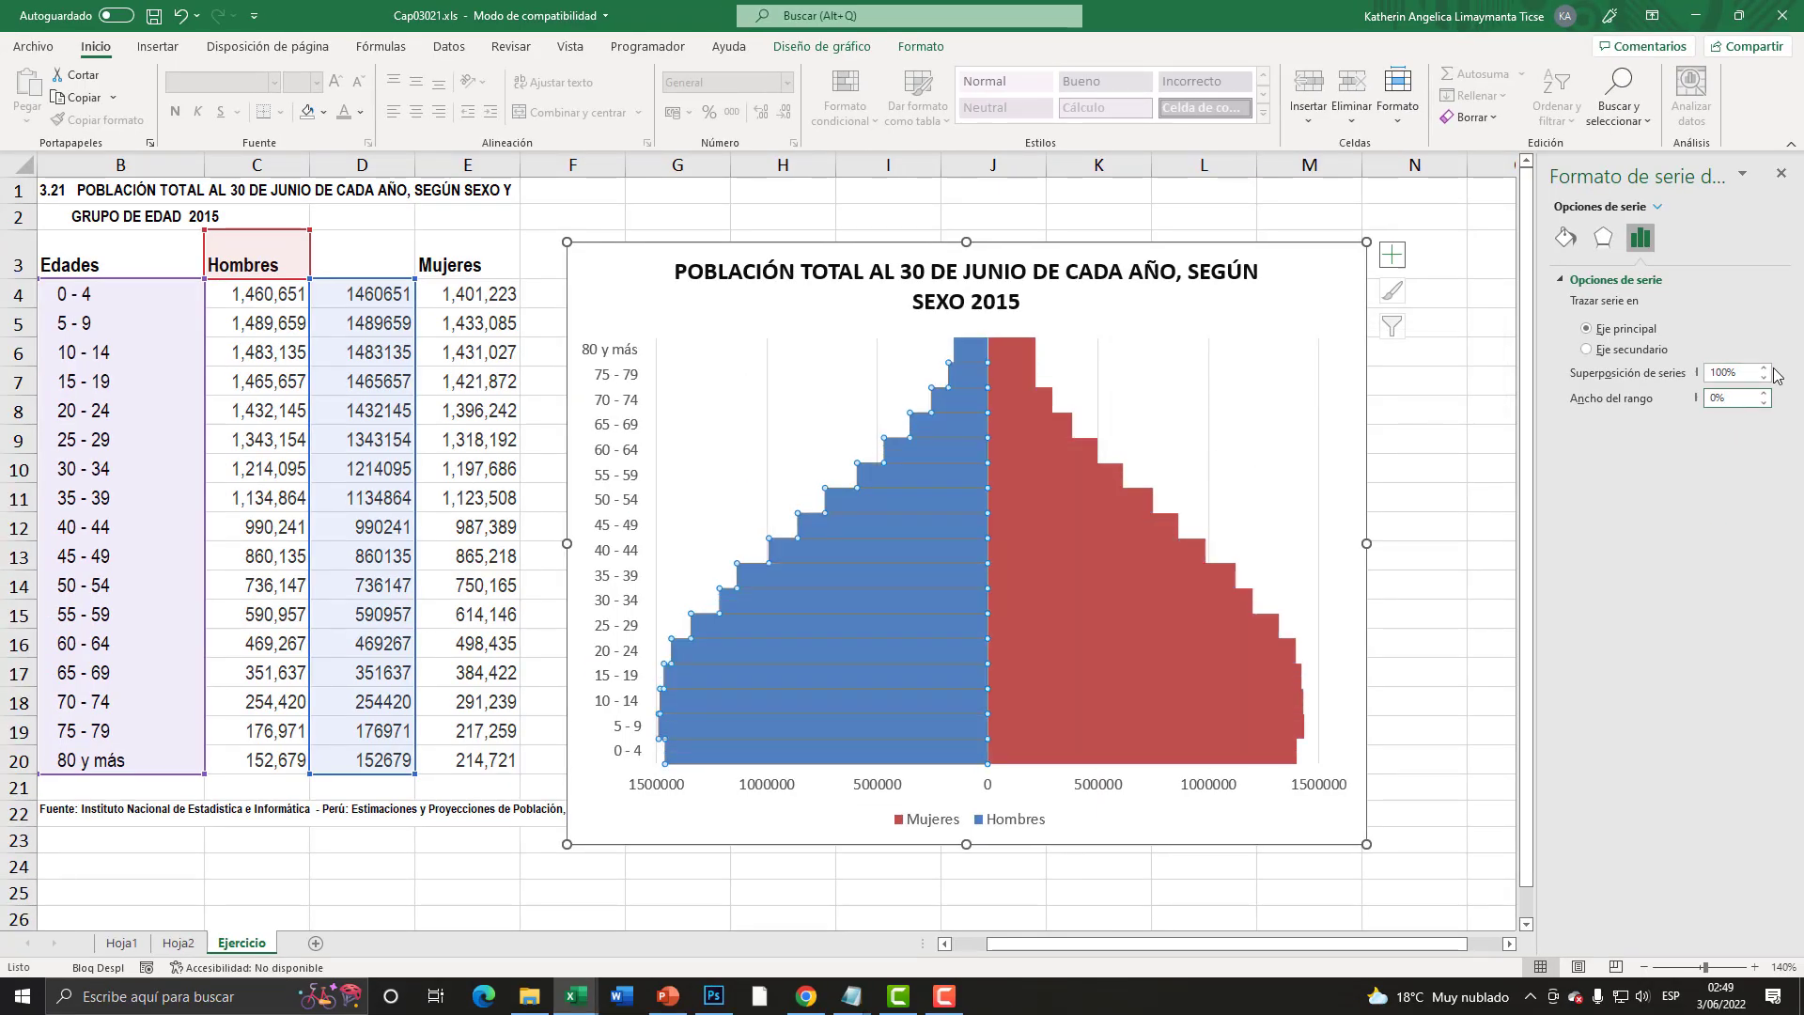
- Bring the series overlap down to 90%
key("super+plus")
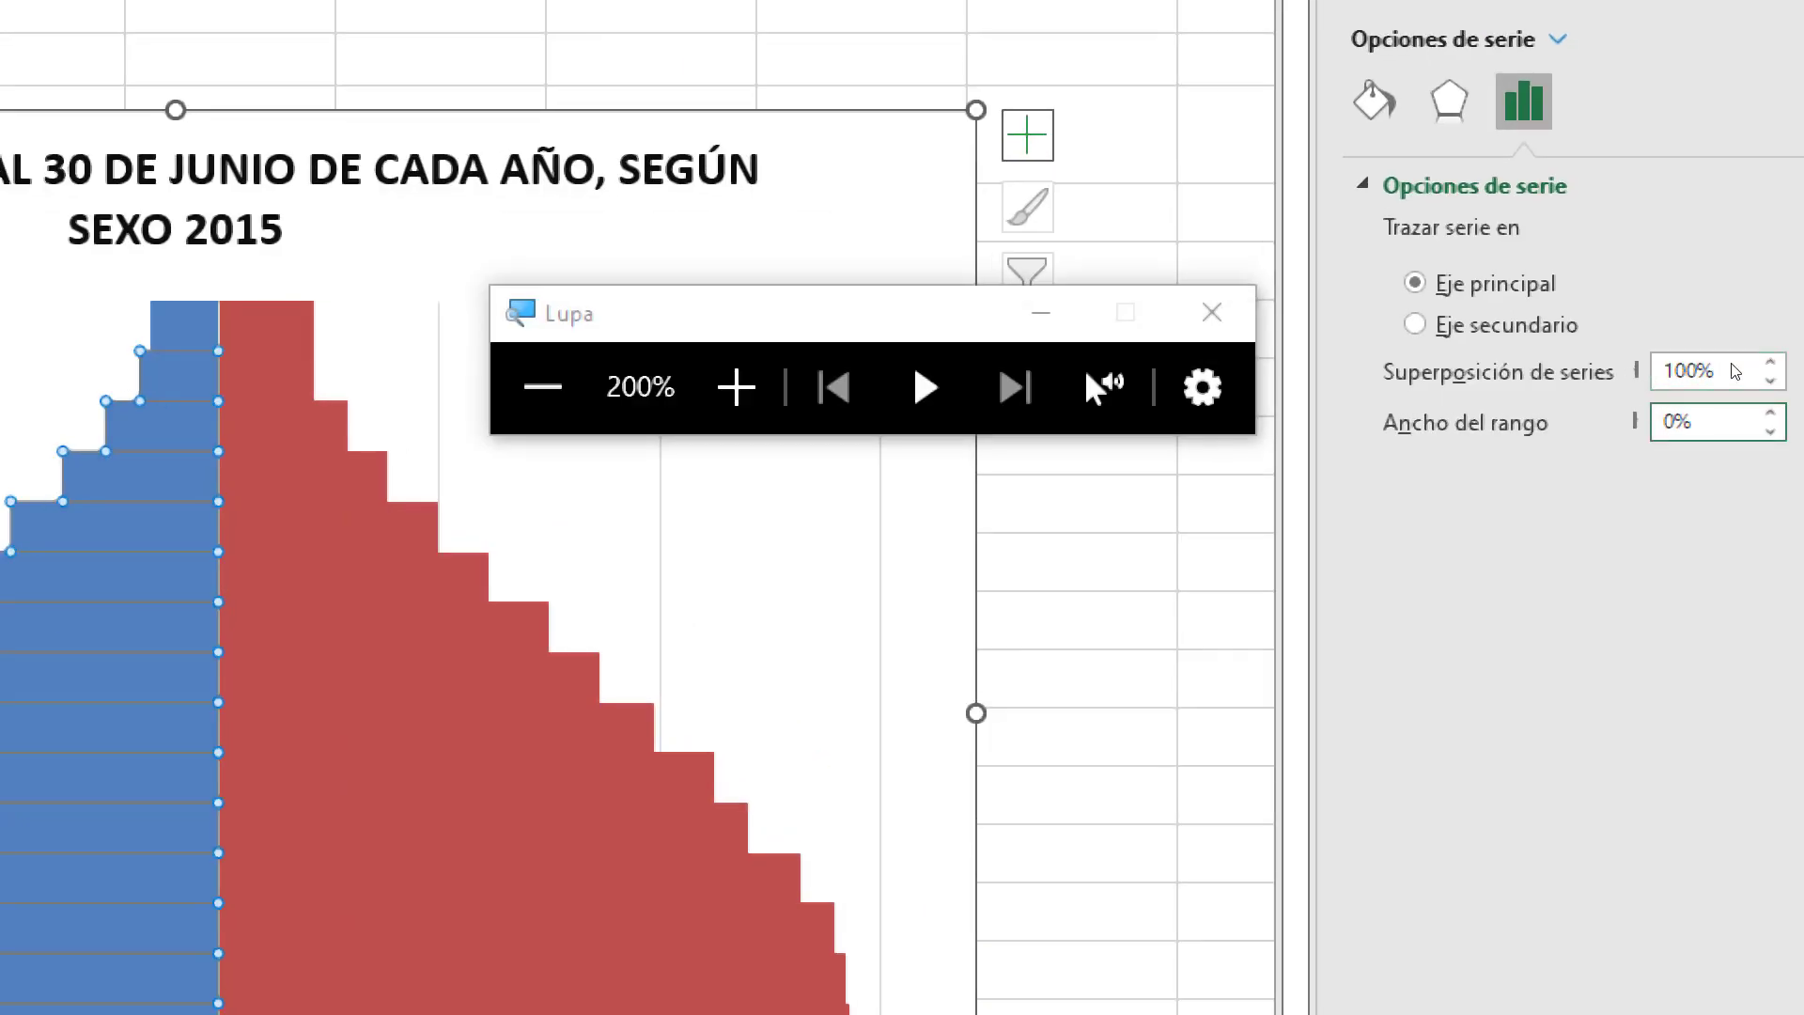
left_click(1762, 379)
key("super+minus")
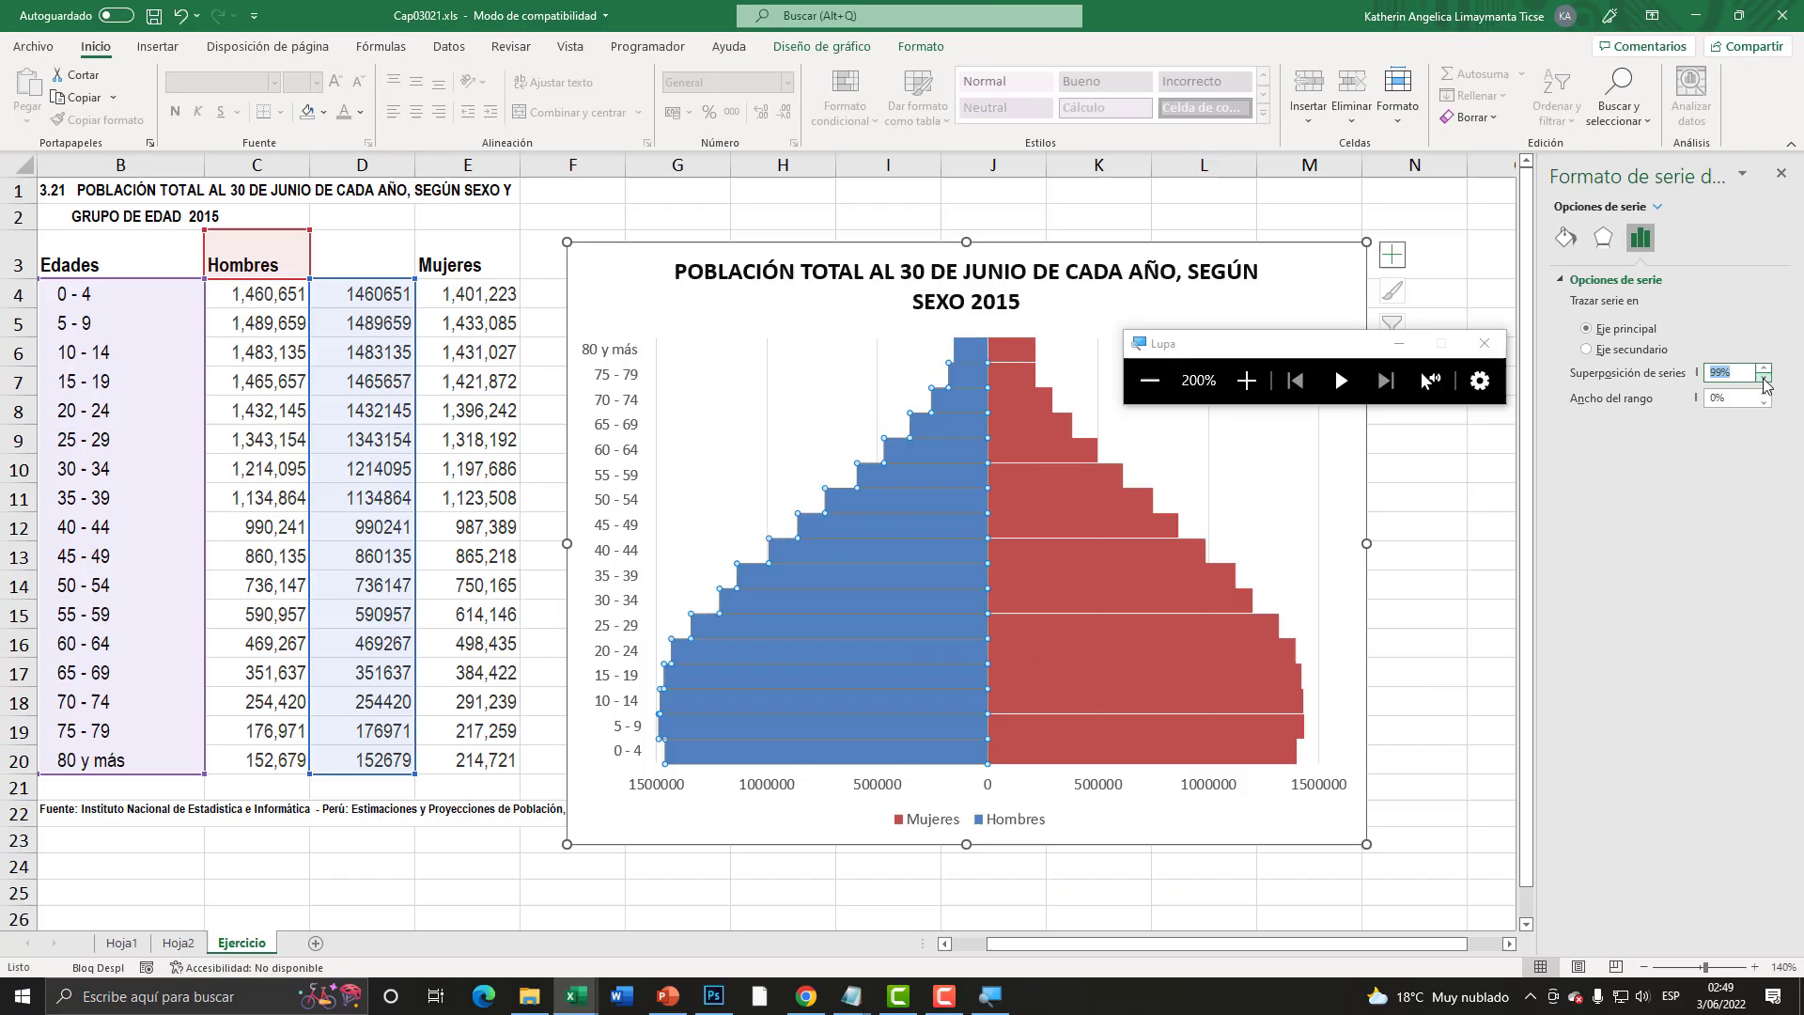
key("super+Escape")
left_click(1763, 379)
left_click(1764, 379)
left_click(1764, 379)
left_click(1764, 378)
left_click(1764, 379)
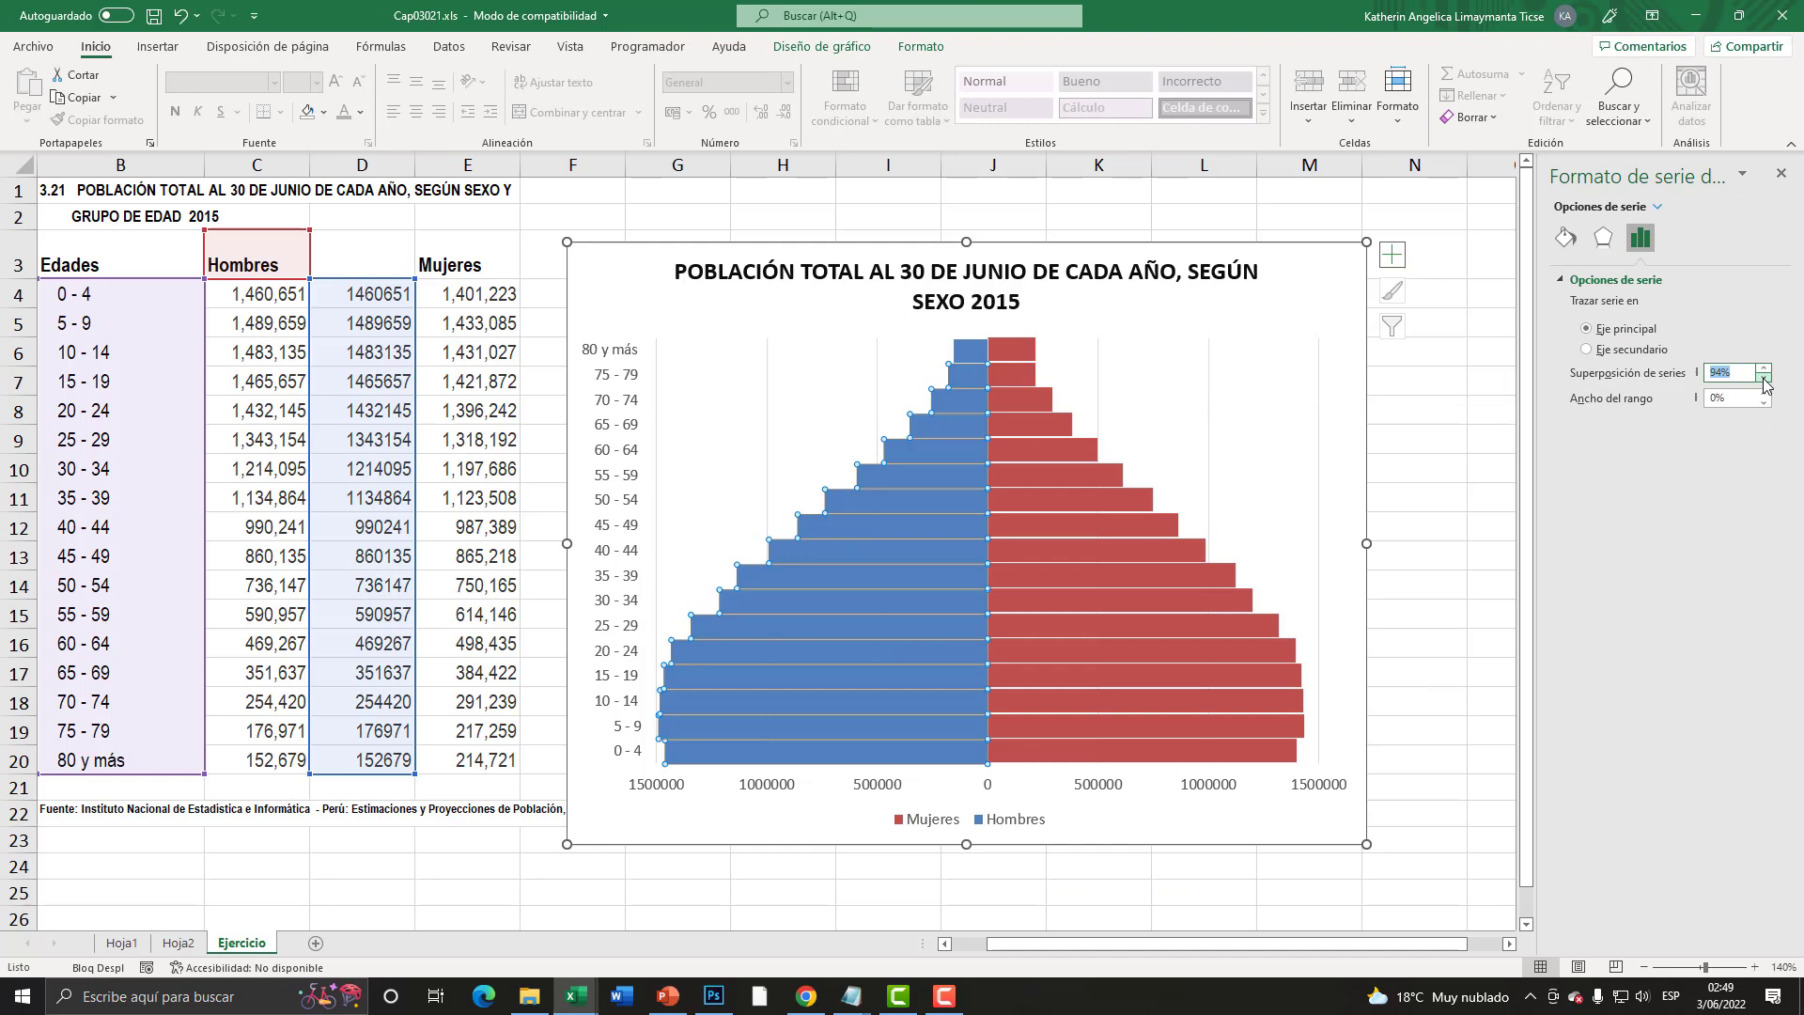
left_click(1764, 380)
left_click(1764, 380)
left_click(1764, 379)
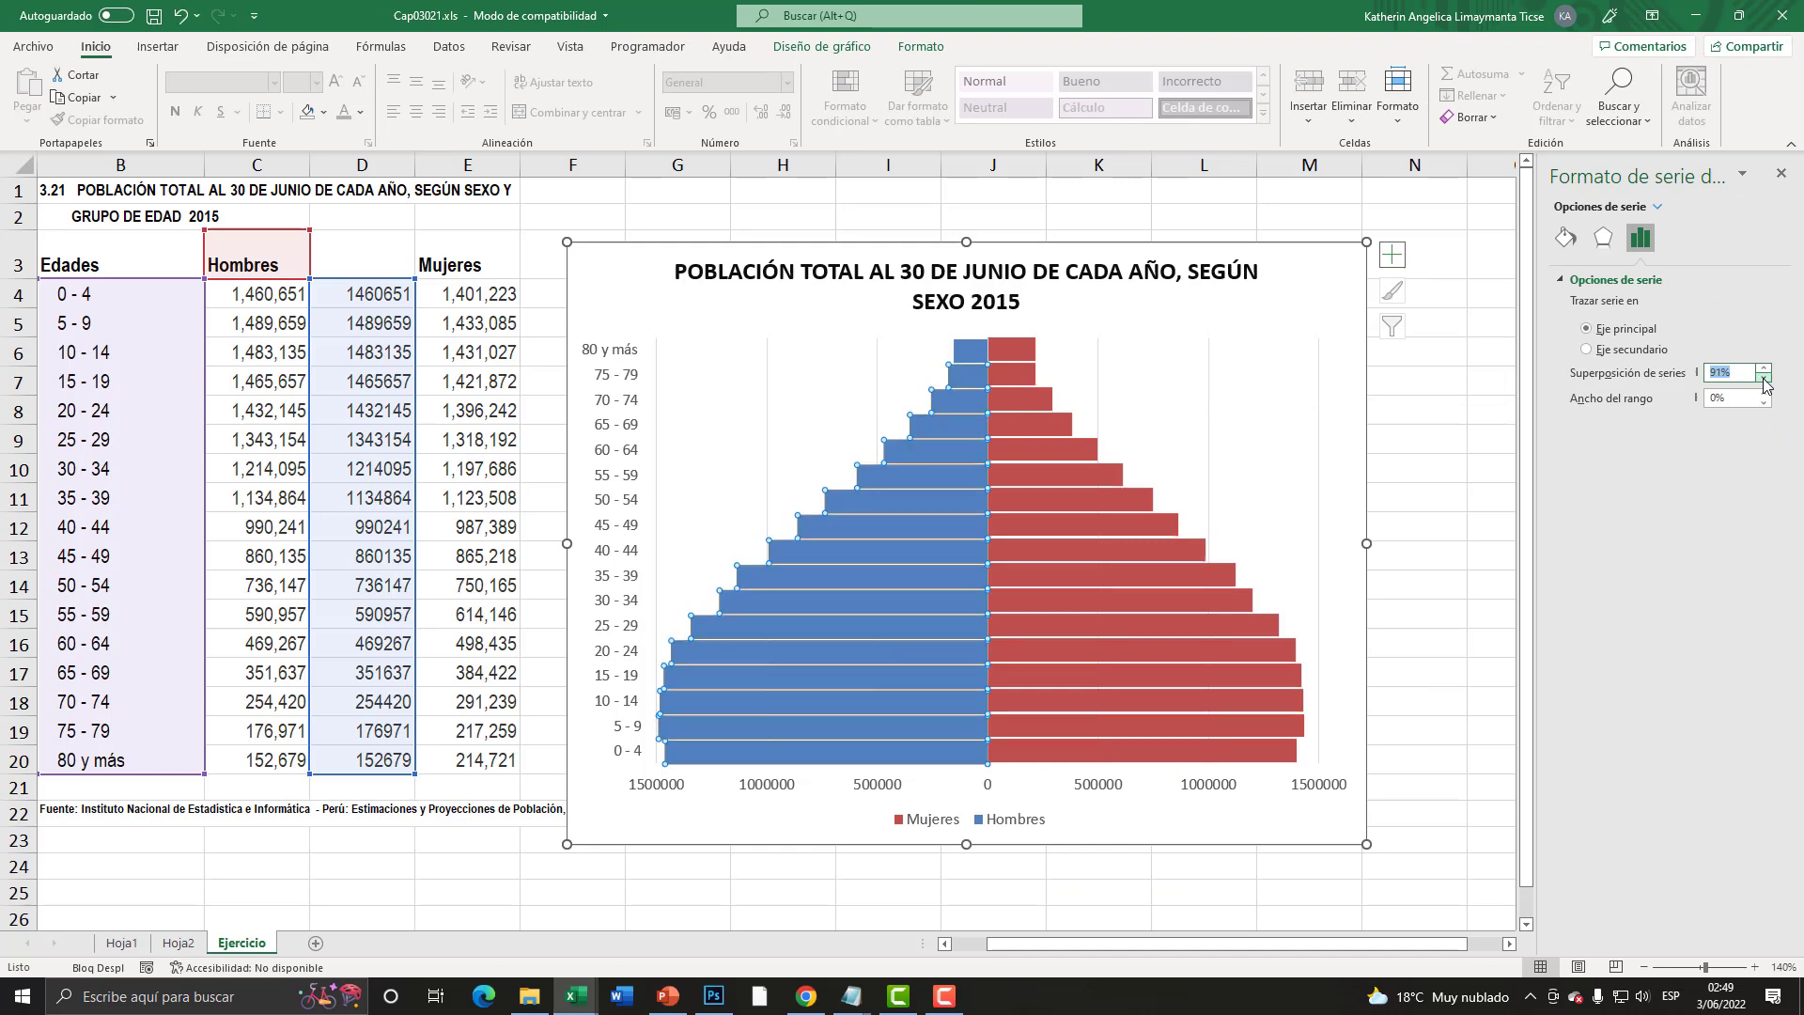
left_click(1764, 379)
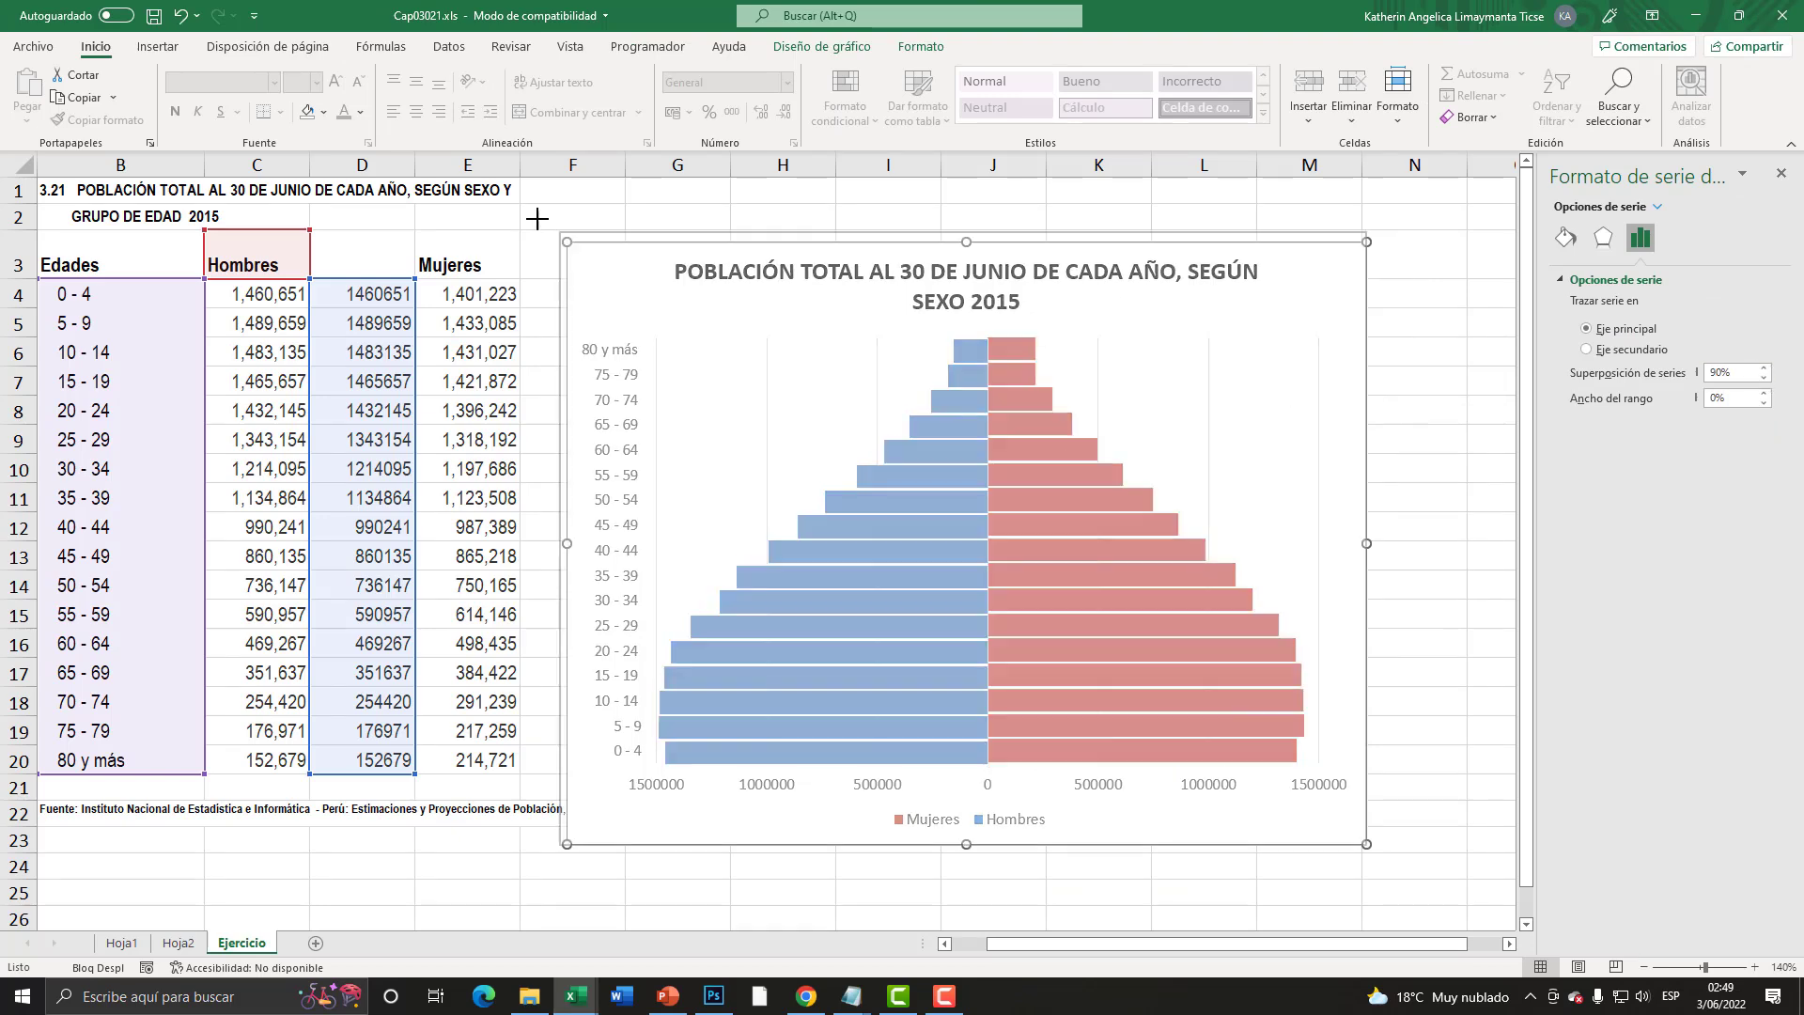
- Enlarge the chart and fill the Mujeres bars with solid pink
left_click_drag(574, 246, 503, 204)
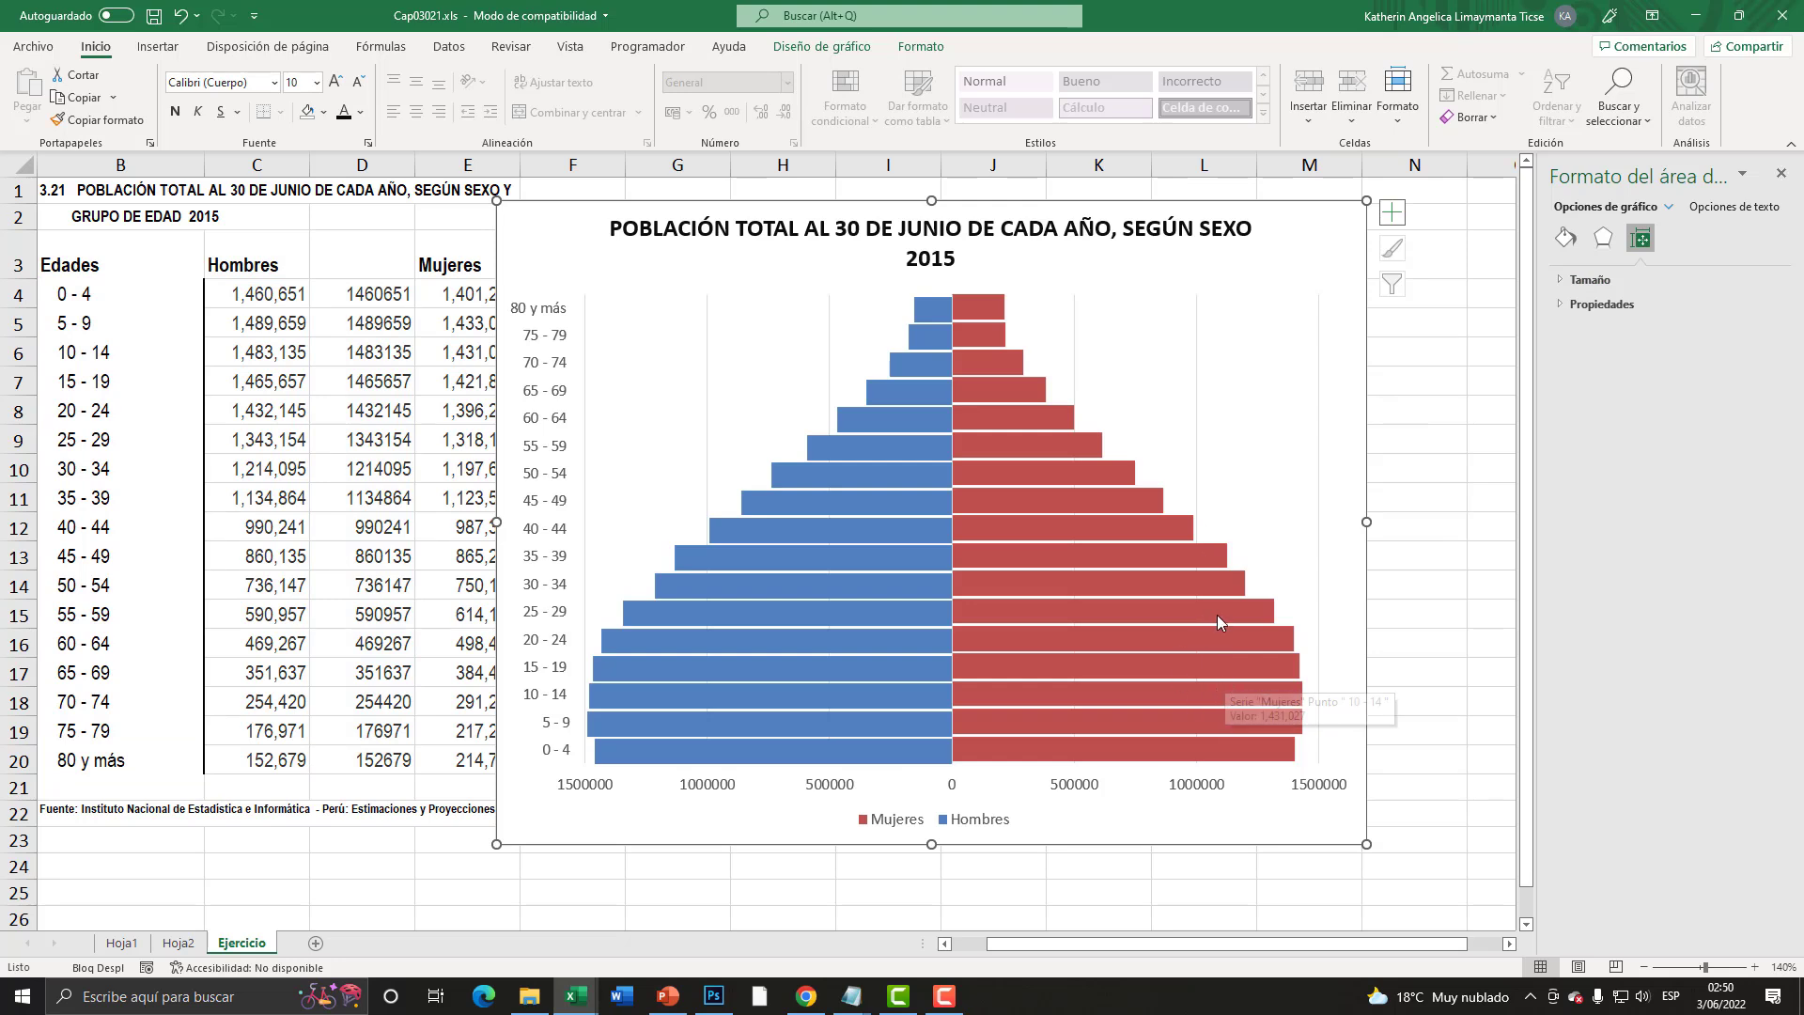
mouse_move(978, 307)
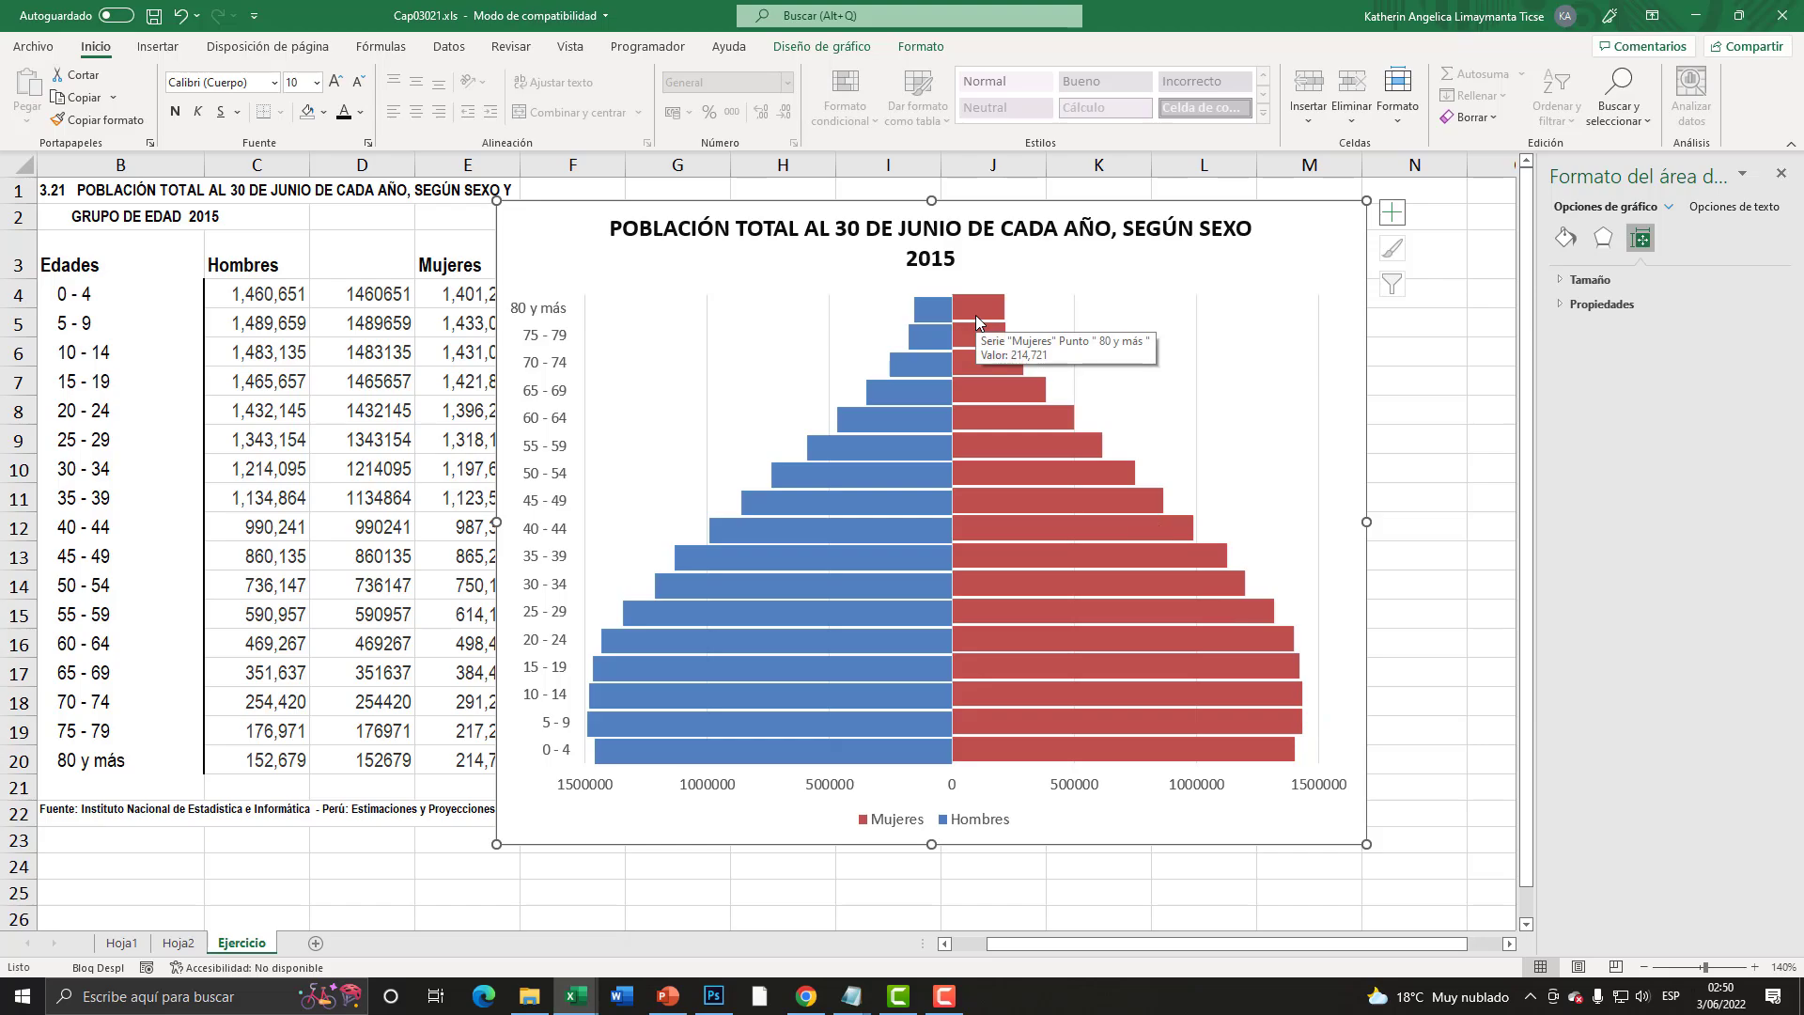
key("super+plus")
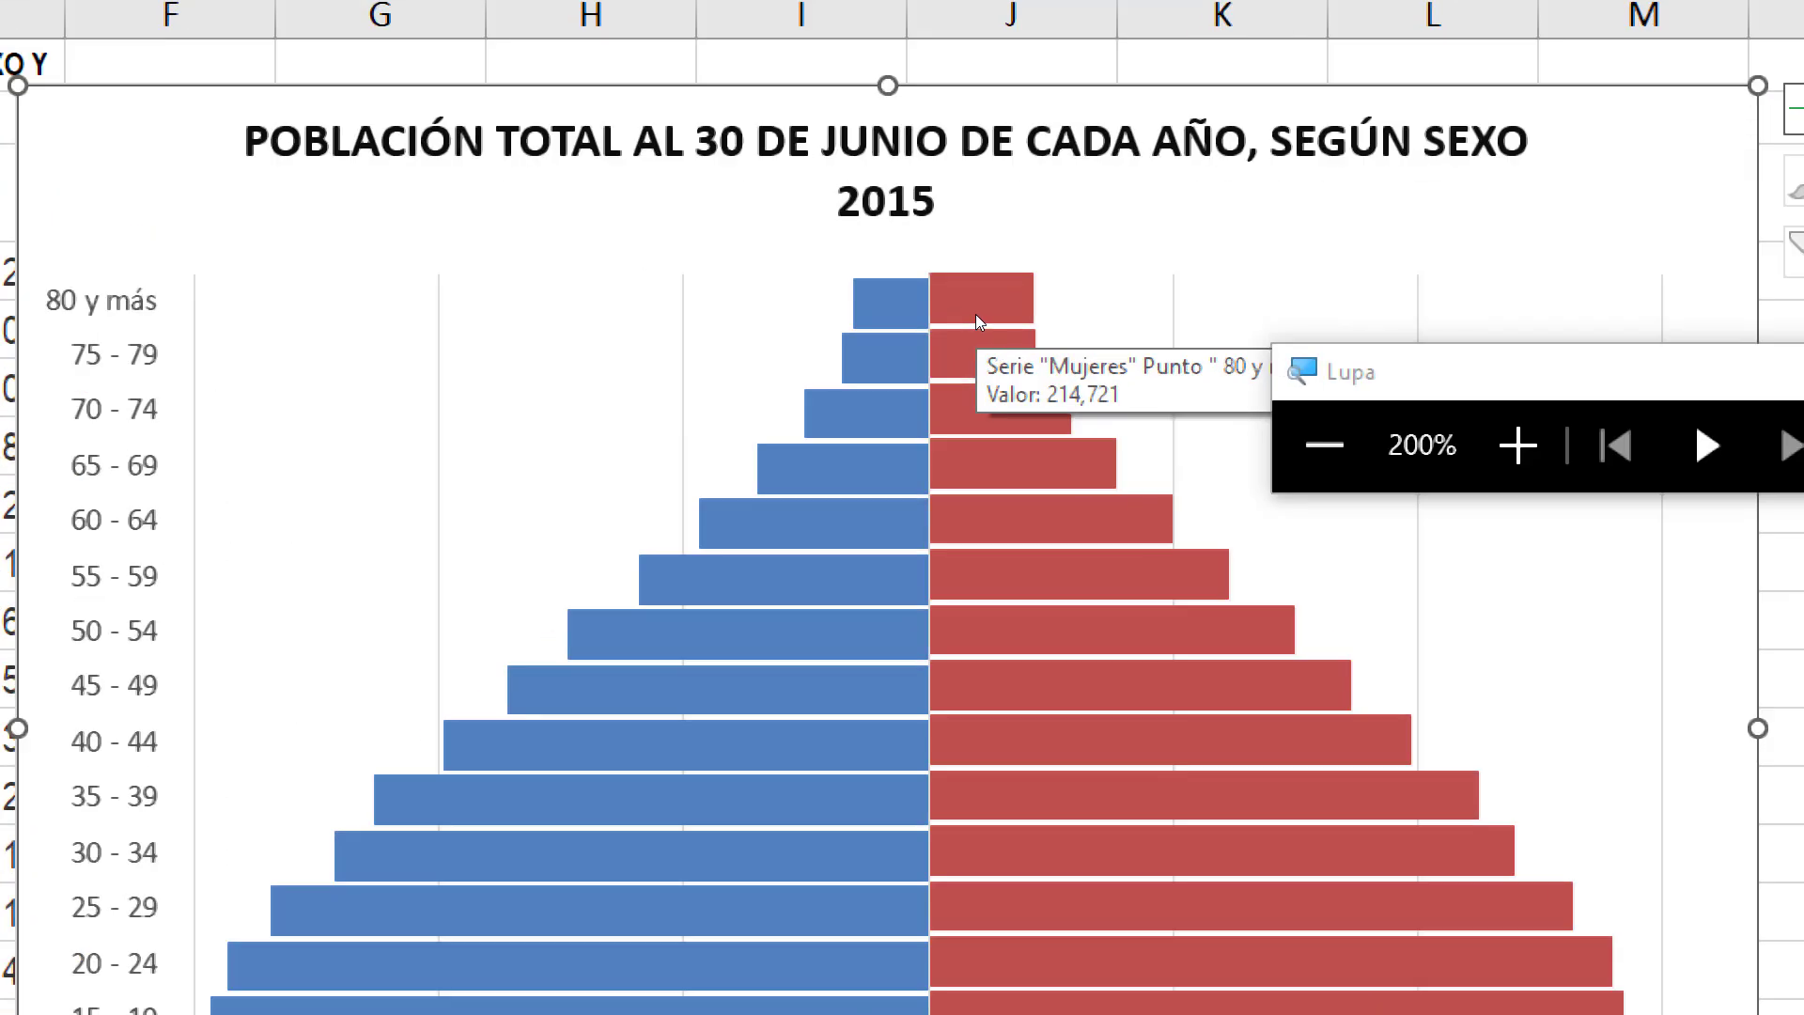
left_click(976, 313)
key("super+Escape")
double_click(996, 322)
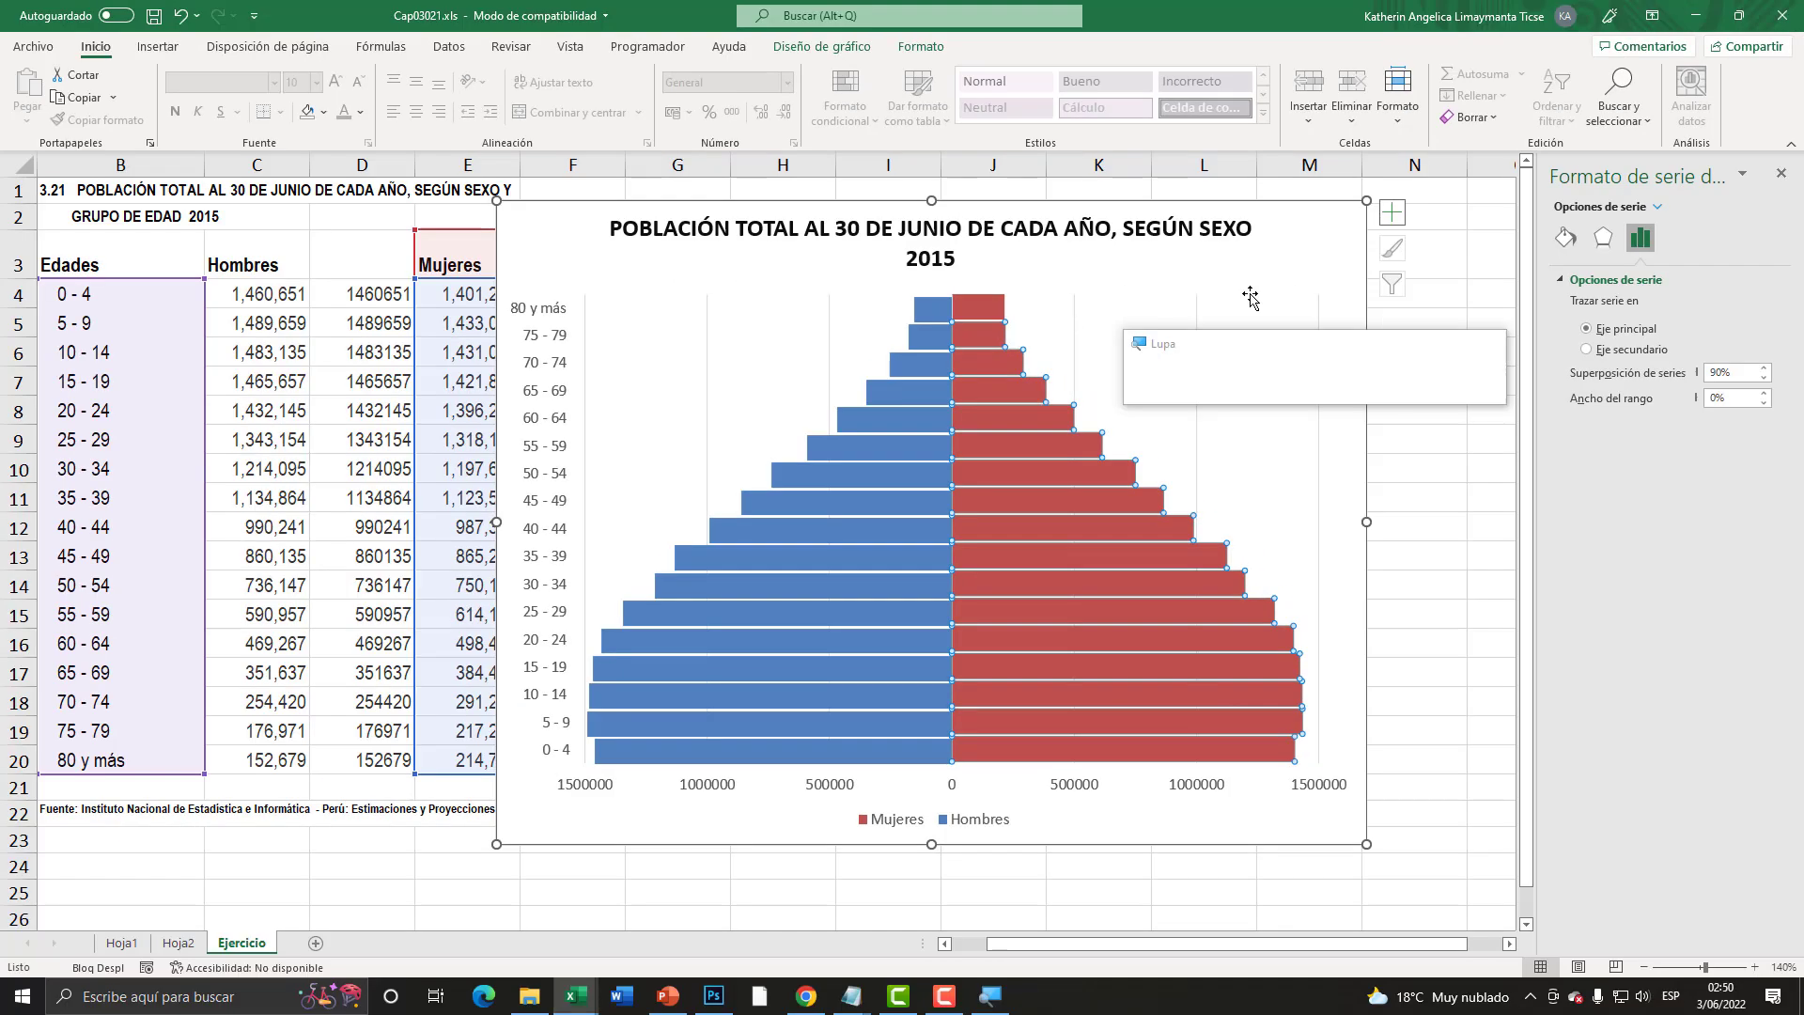
key("super+plus")
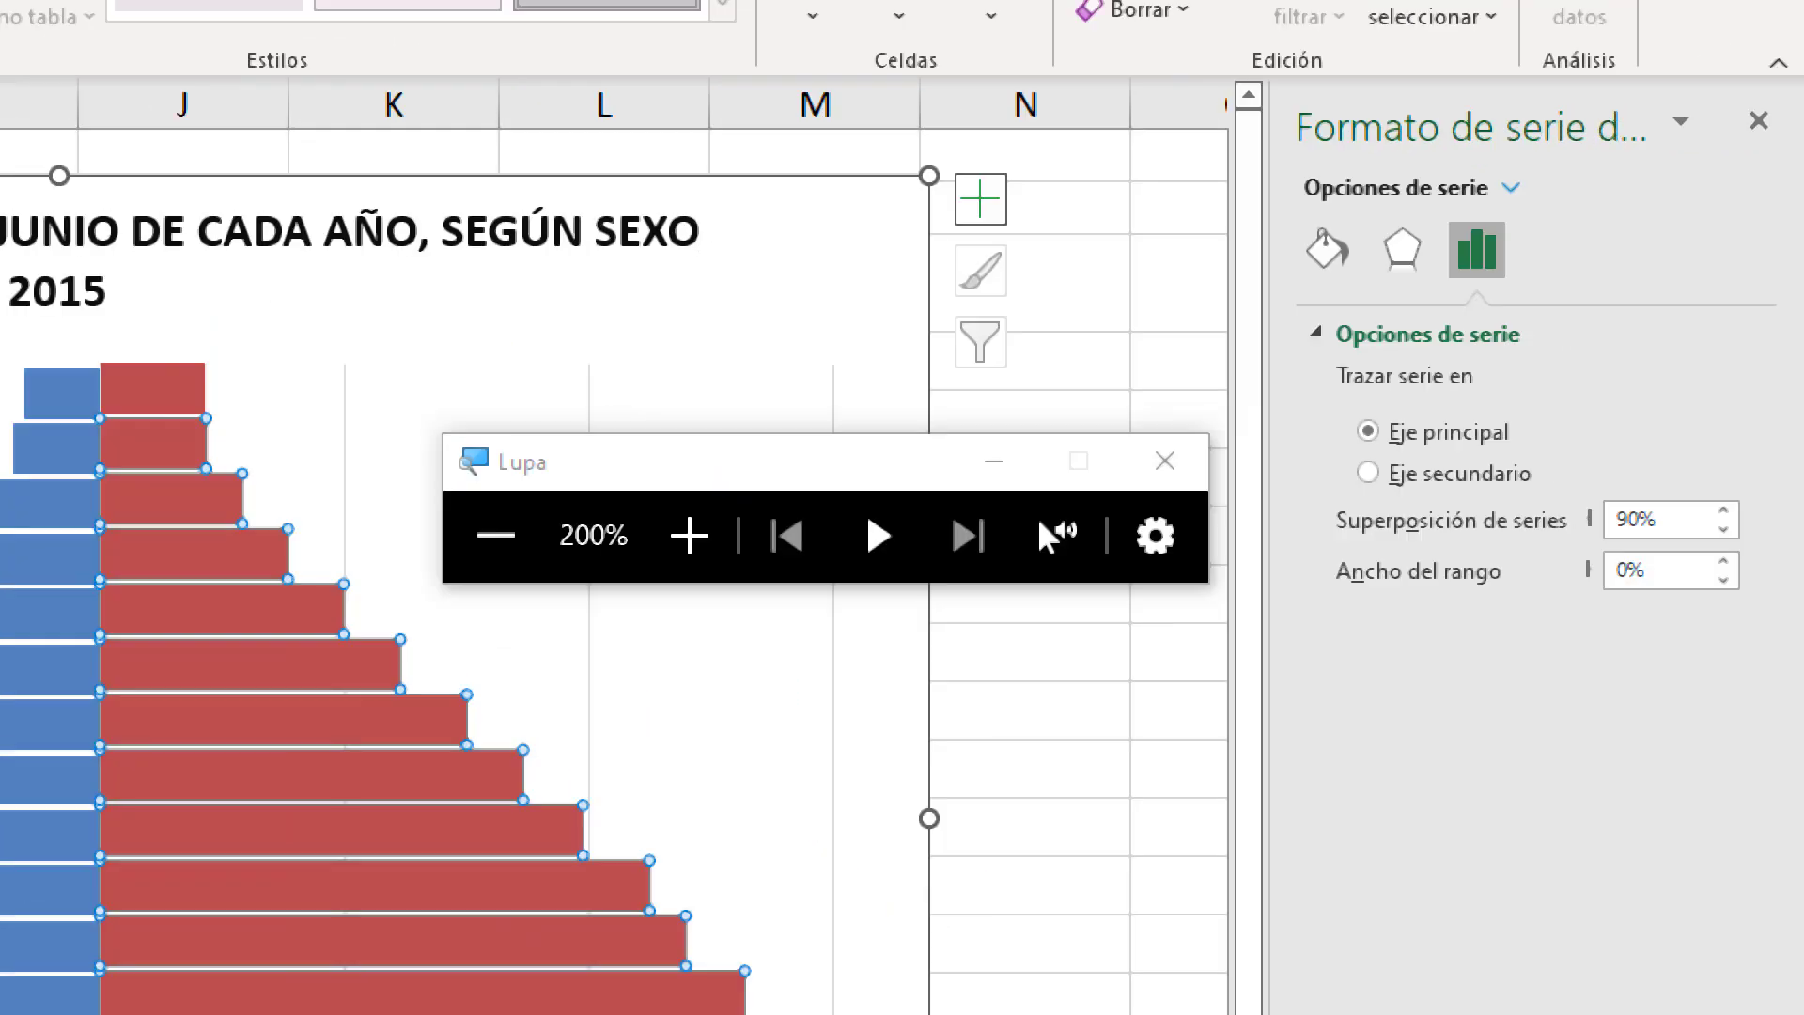
left_click(1566, 238)
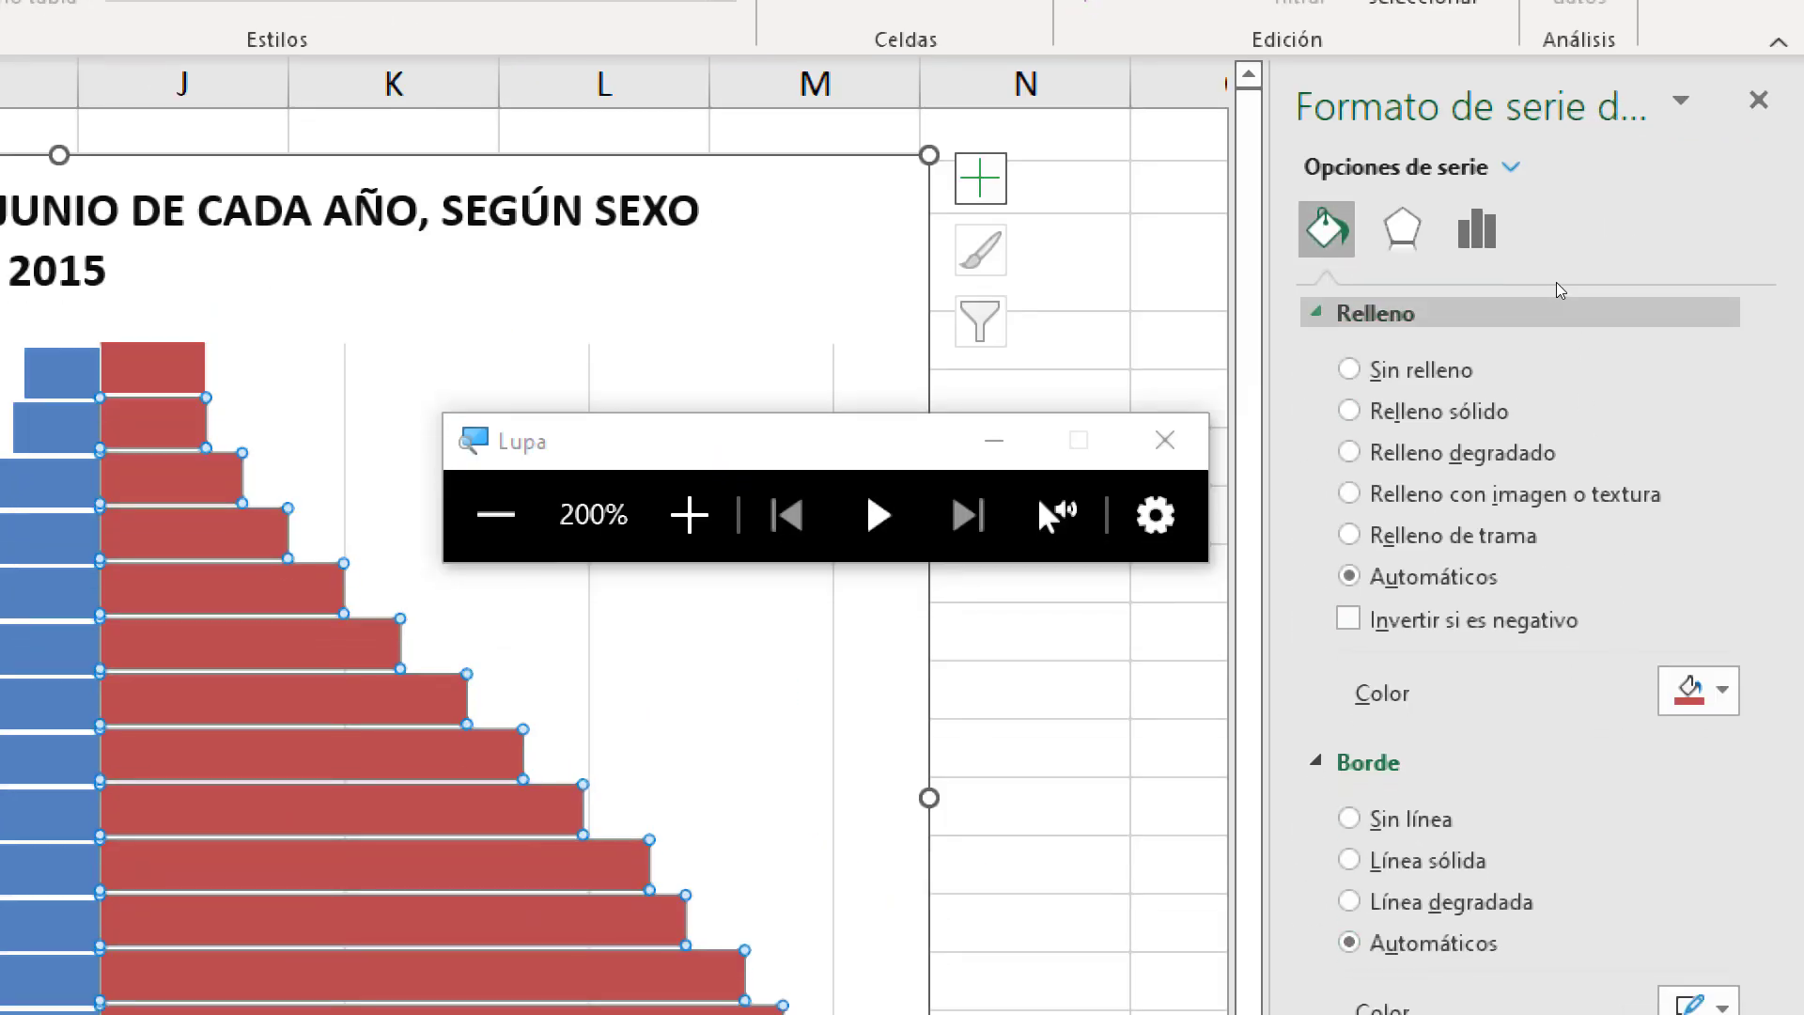
left_click(1587, 296)
left_click(1566, 284)
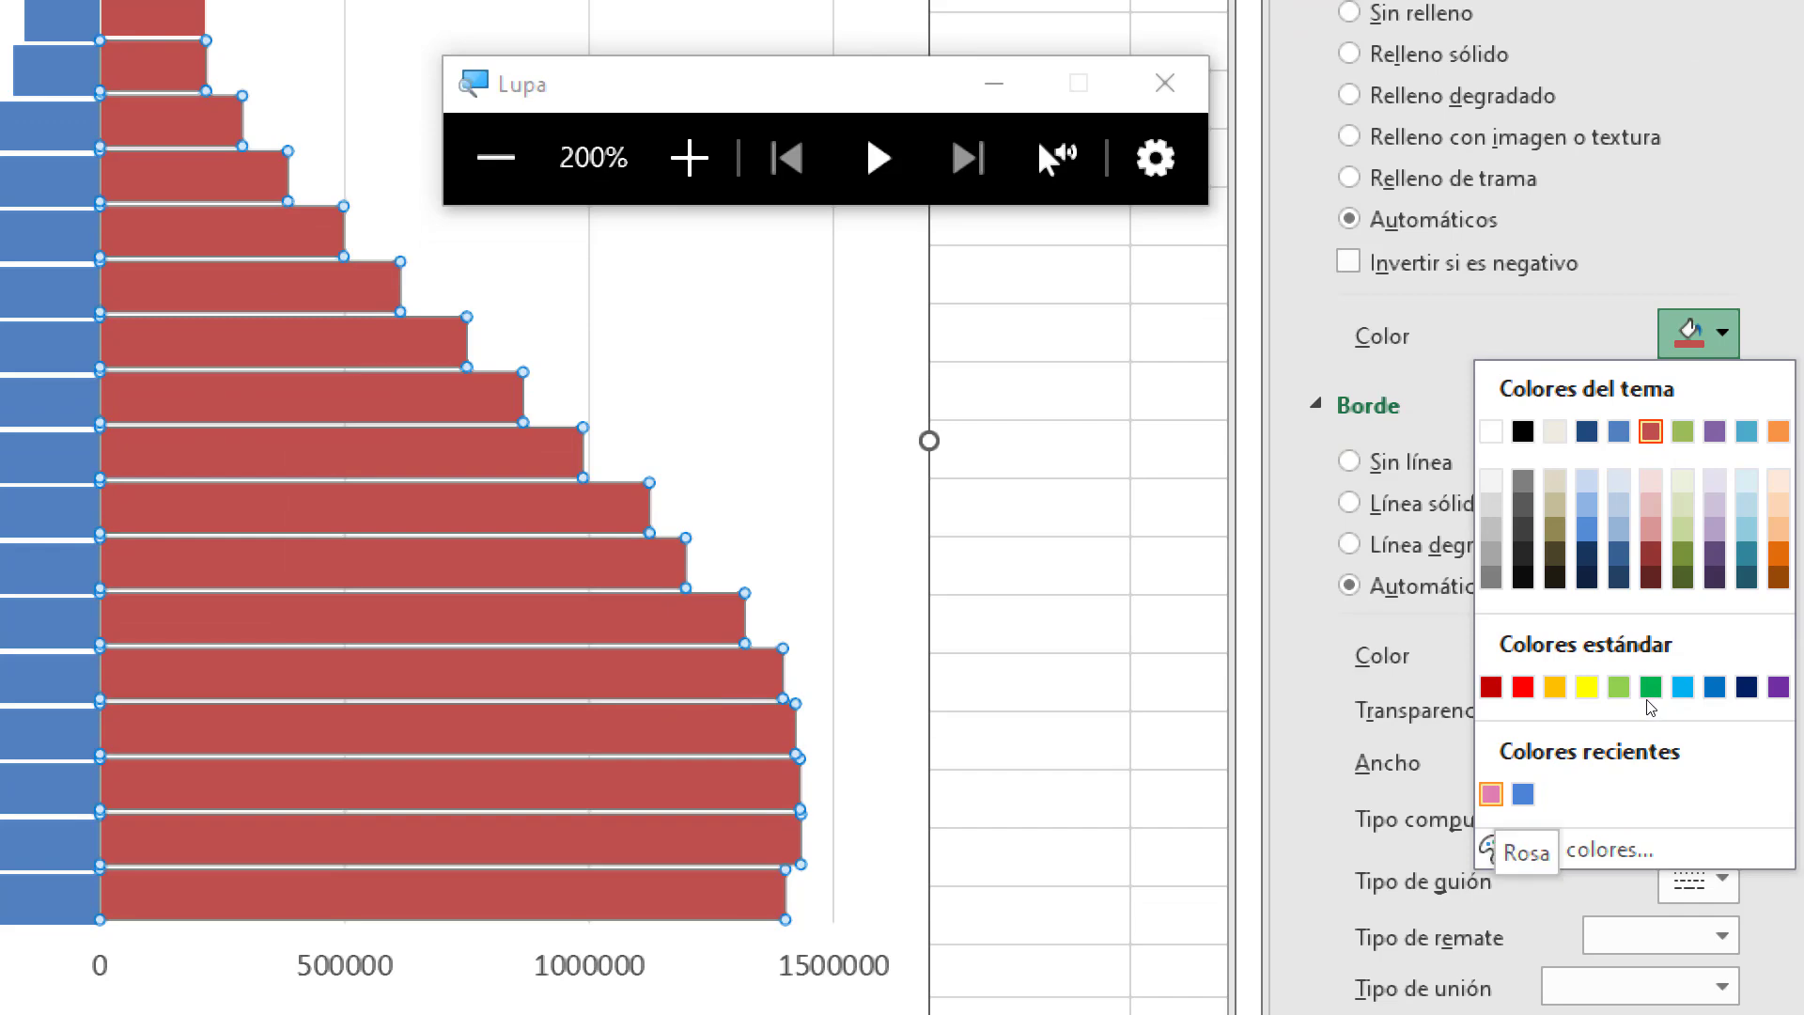
left_click(1492, 794)
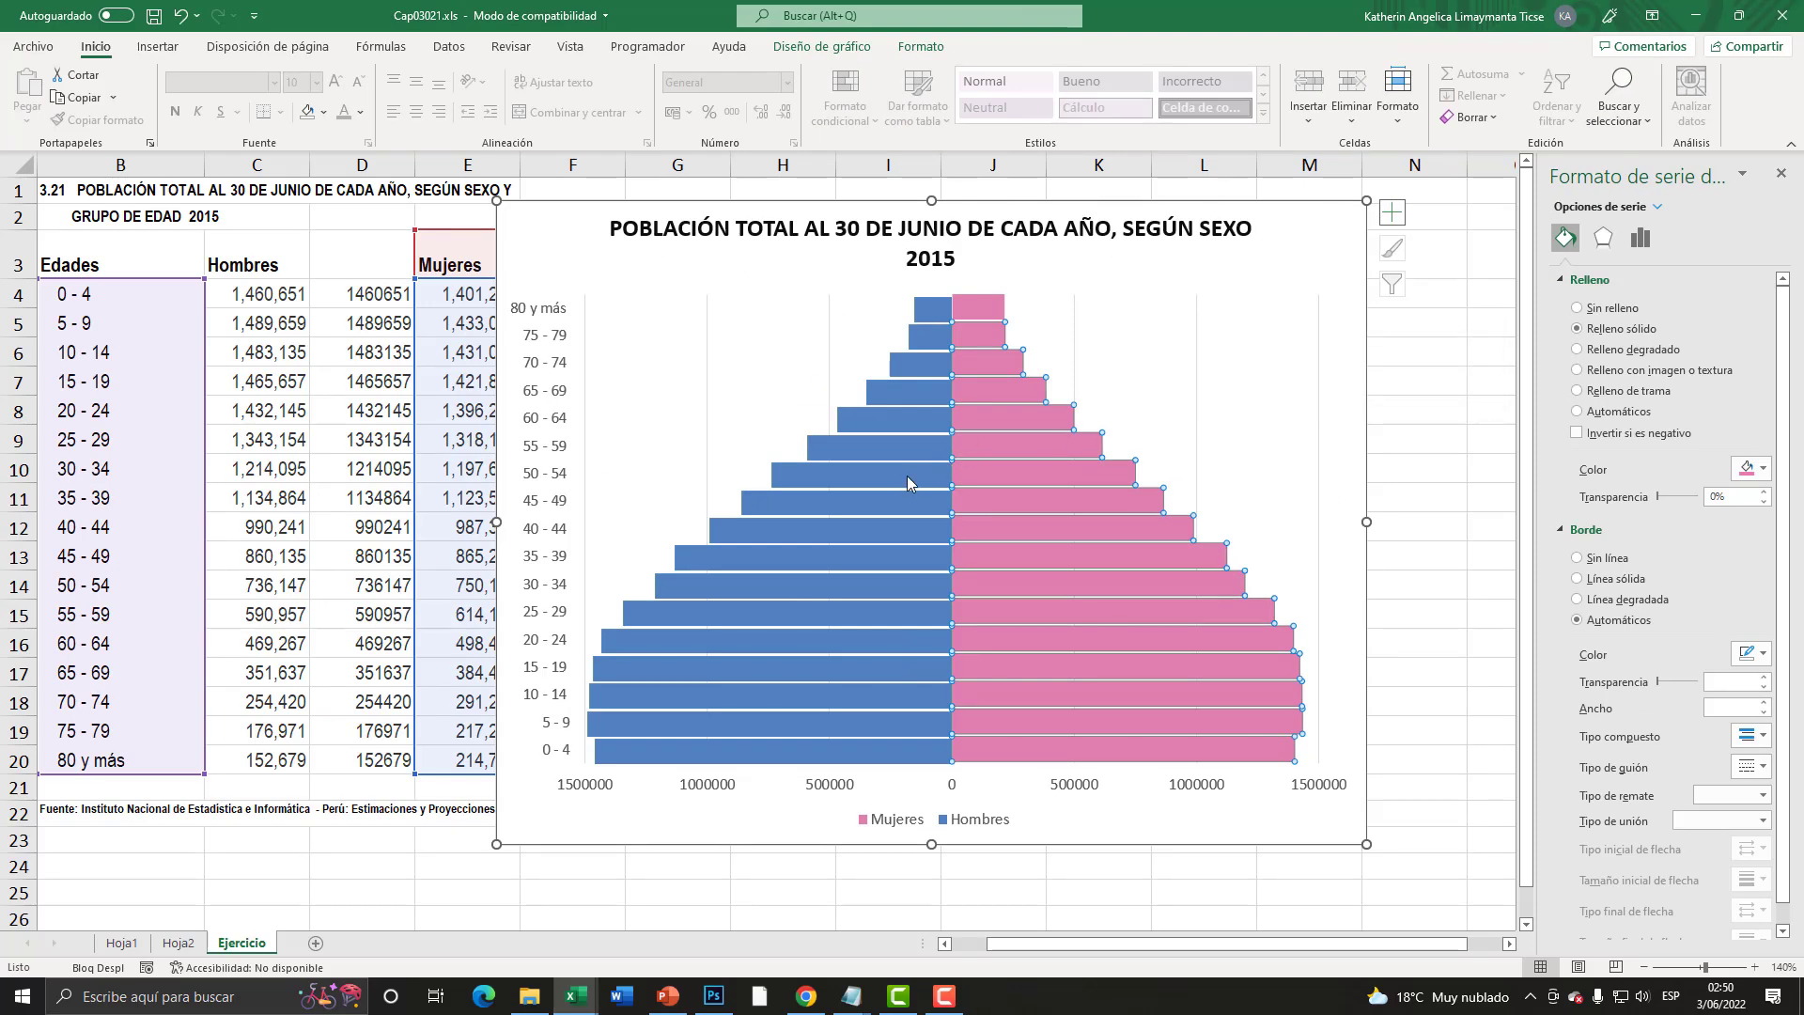
- Give the Hombres bars a solid blue fill
left_click(907, 483)
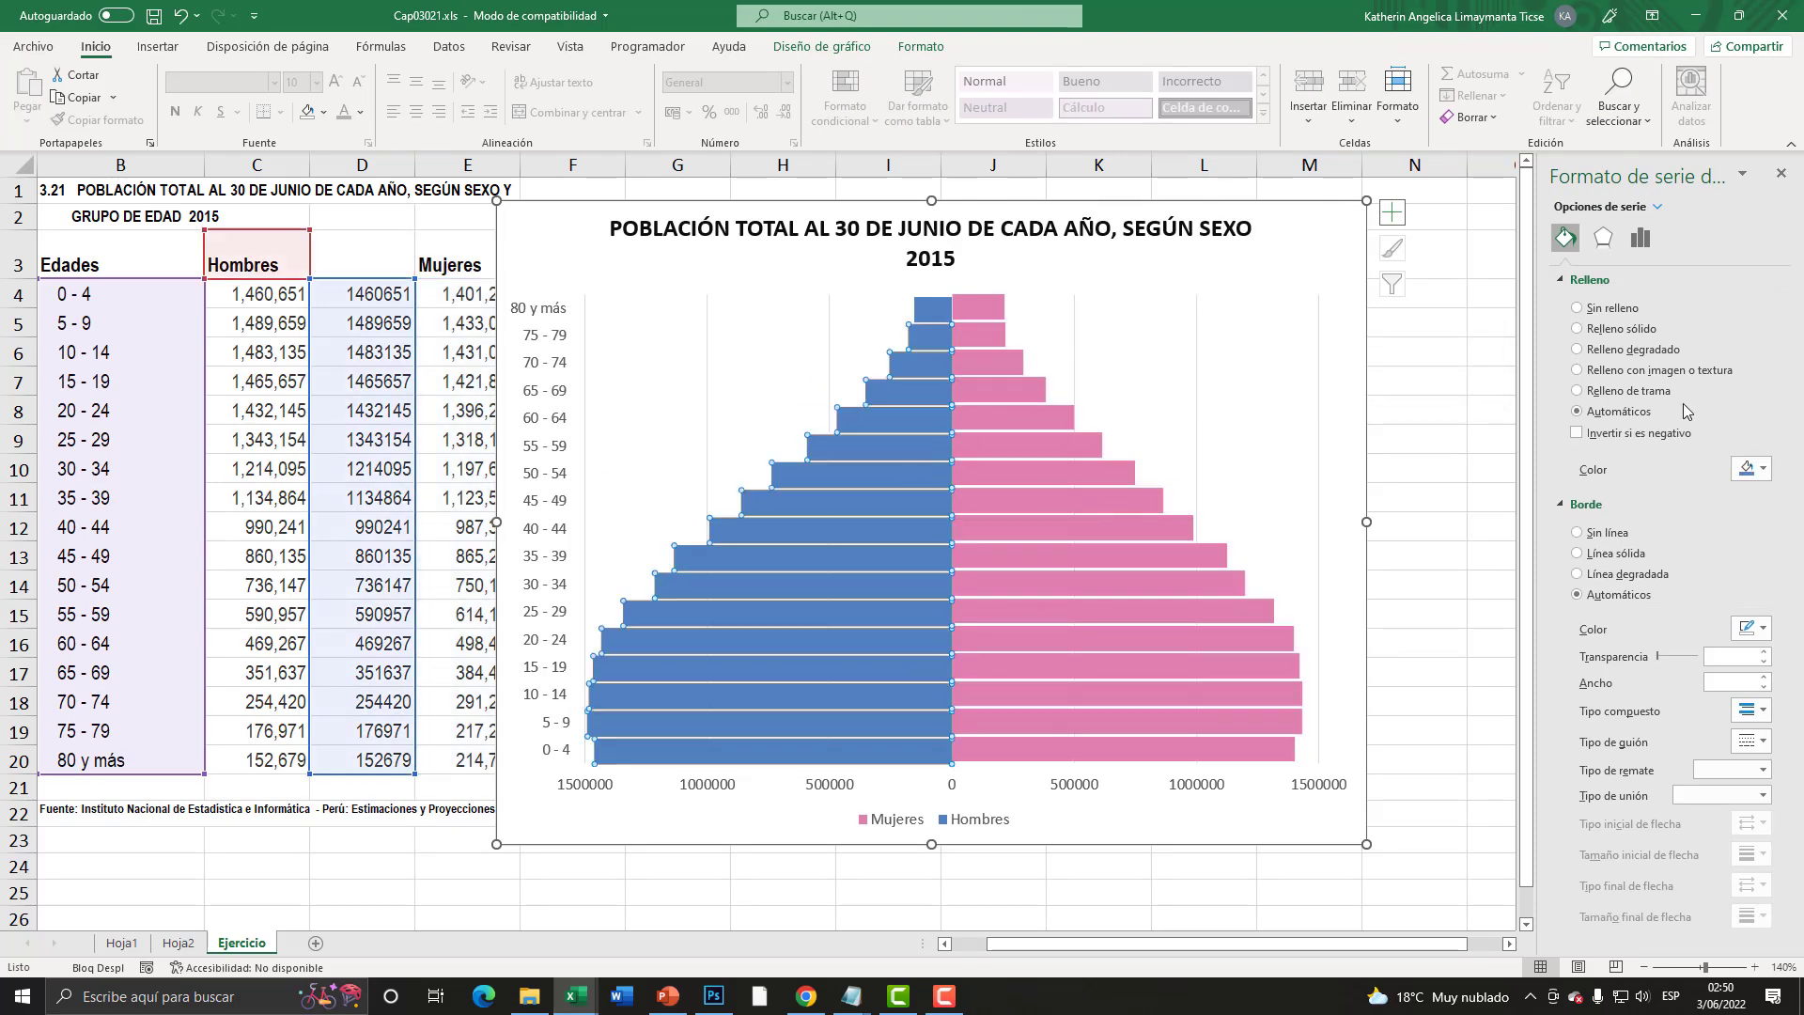
key("super+plus")
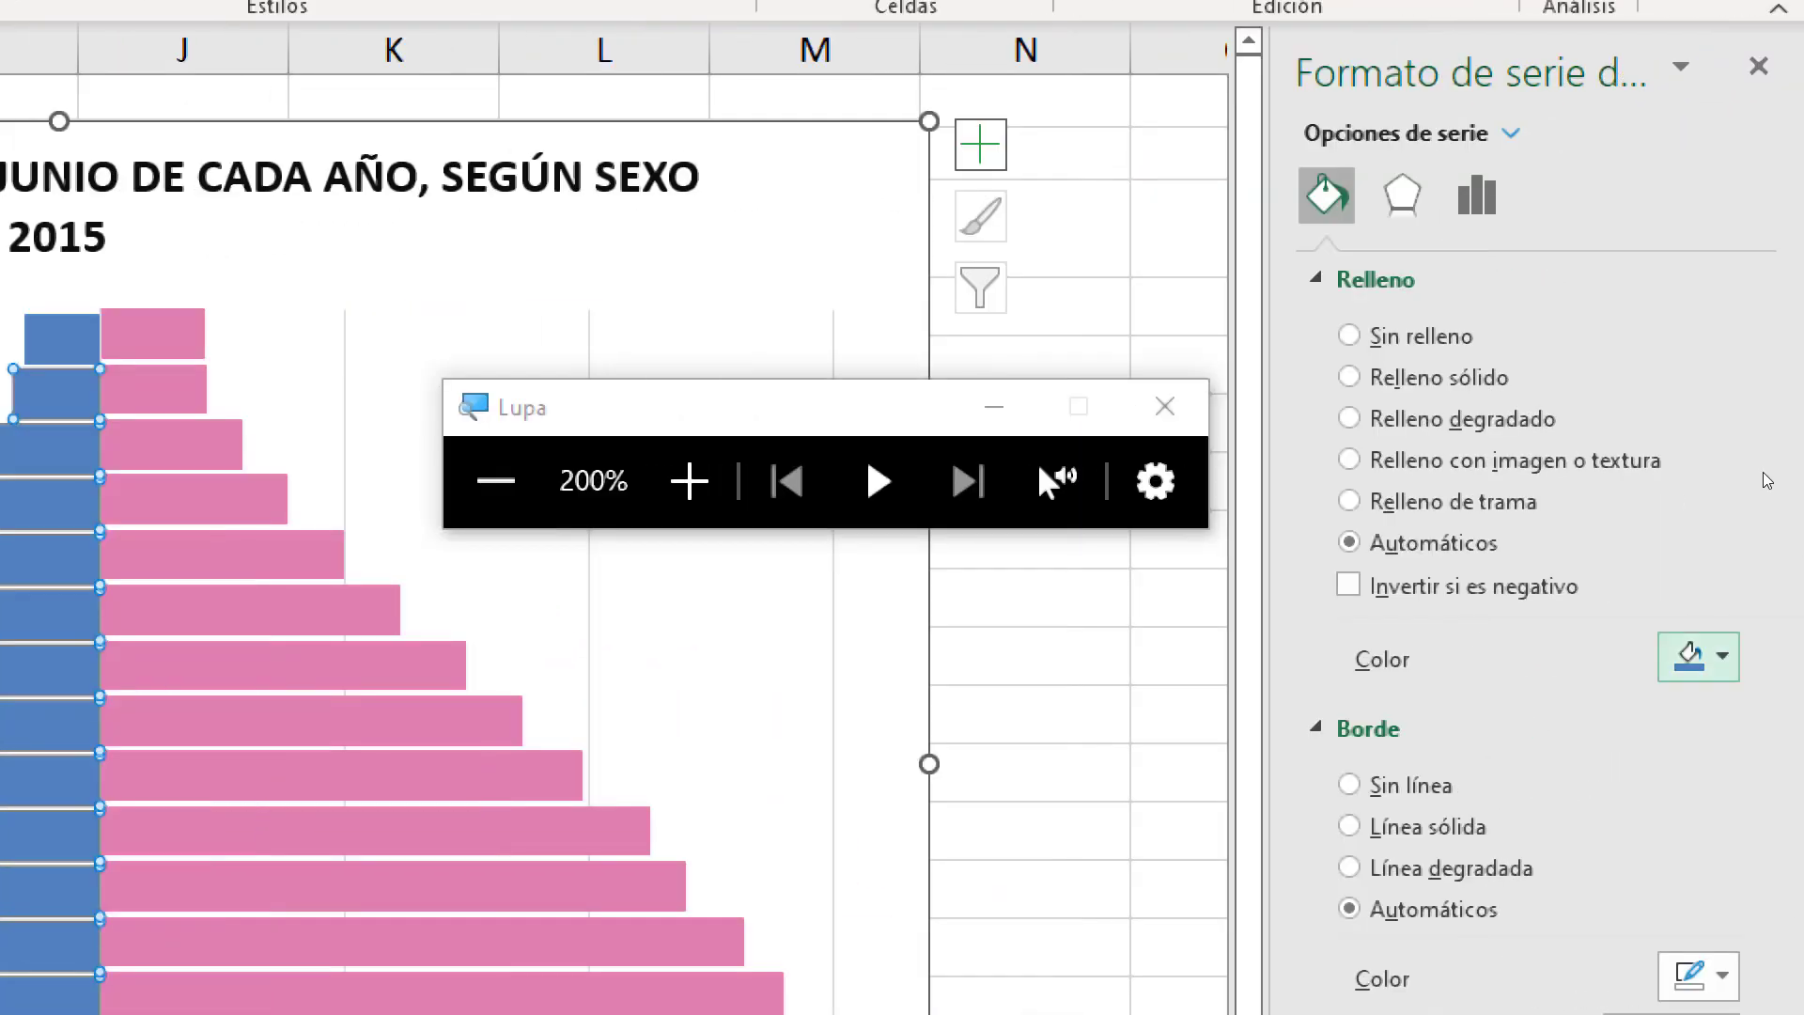
left_click(1750, 468)
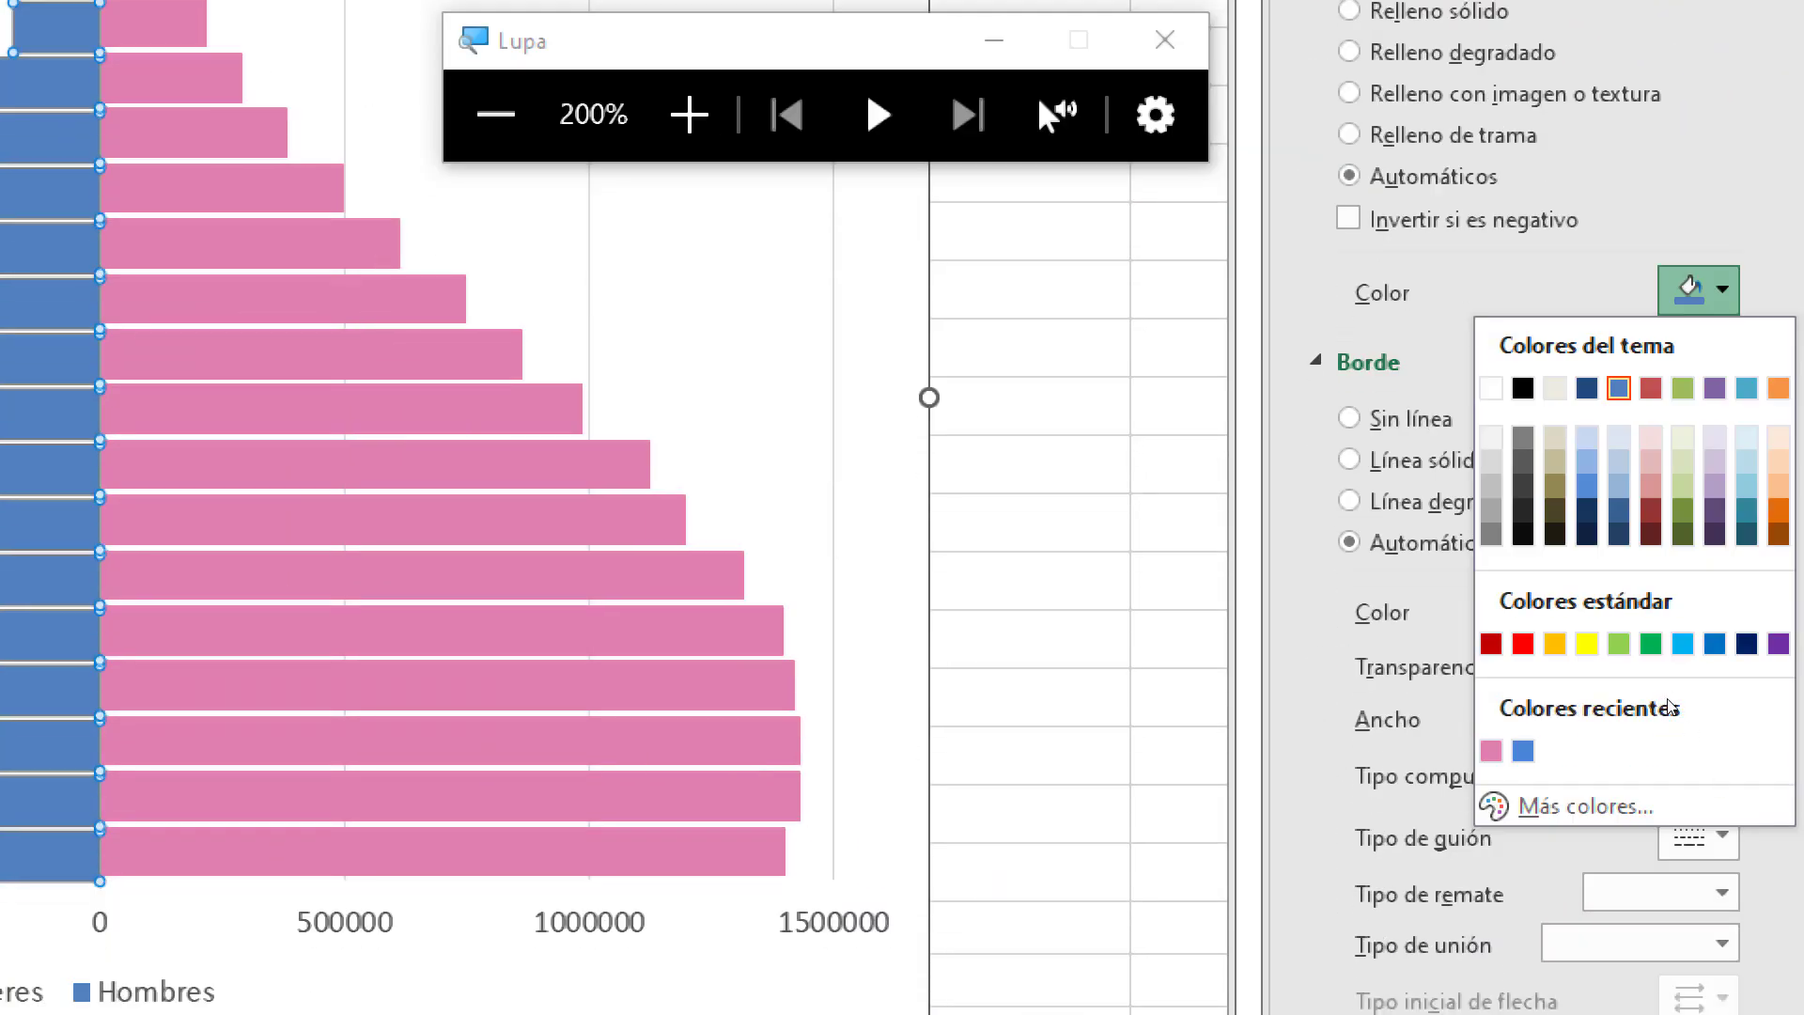
key("super+minus")
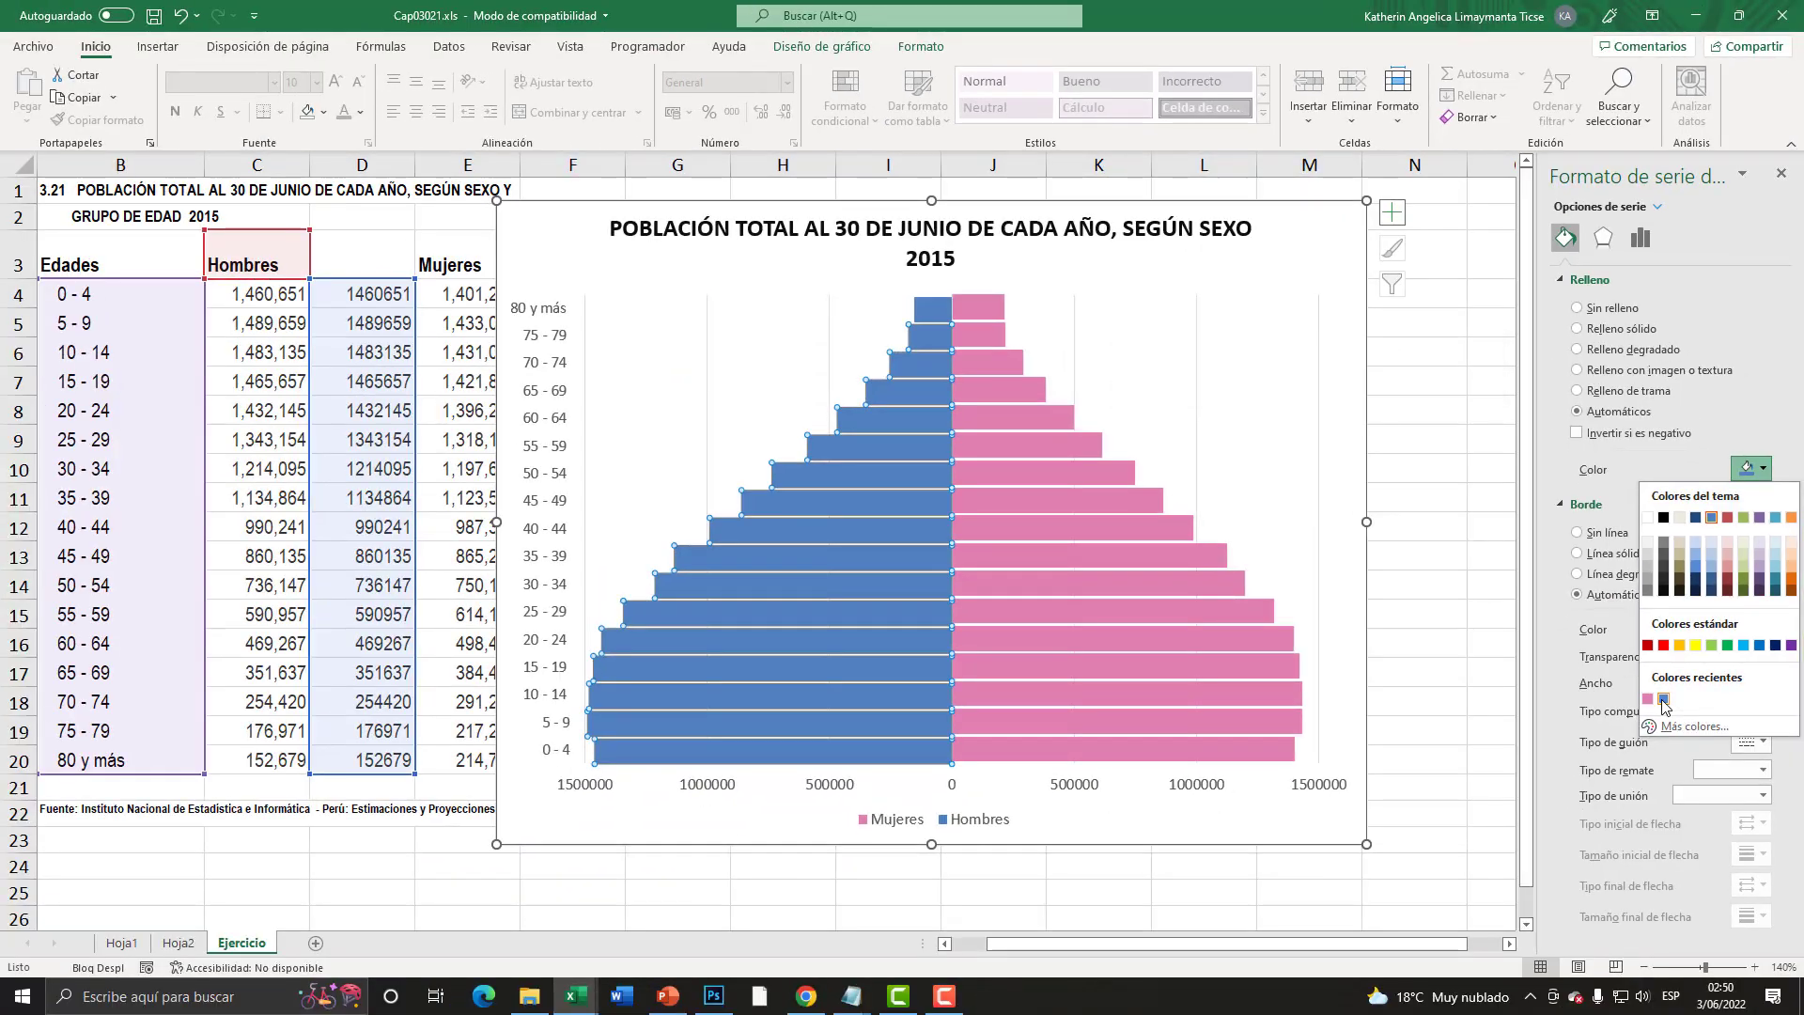
left_click(1663, 699)
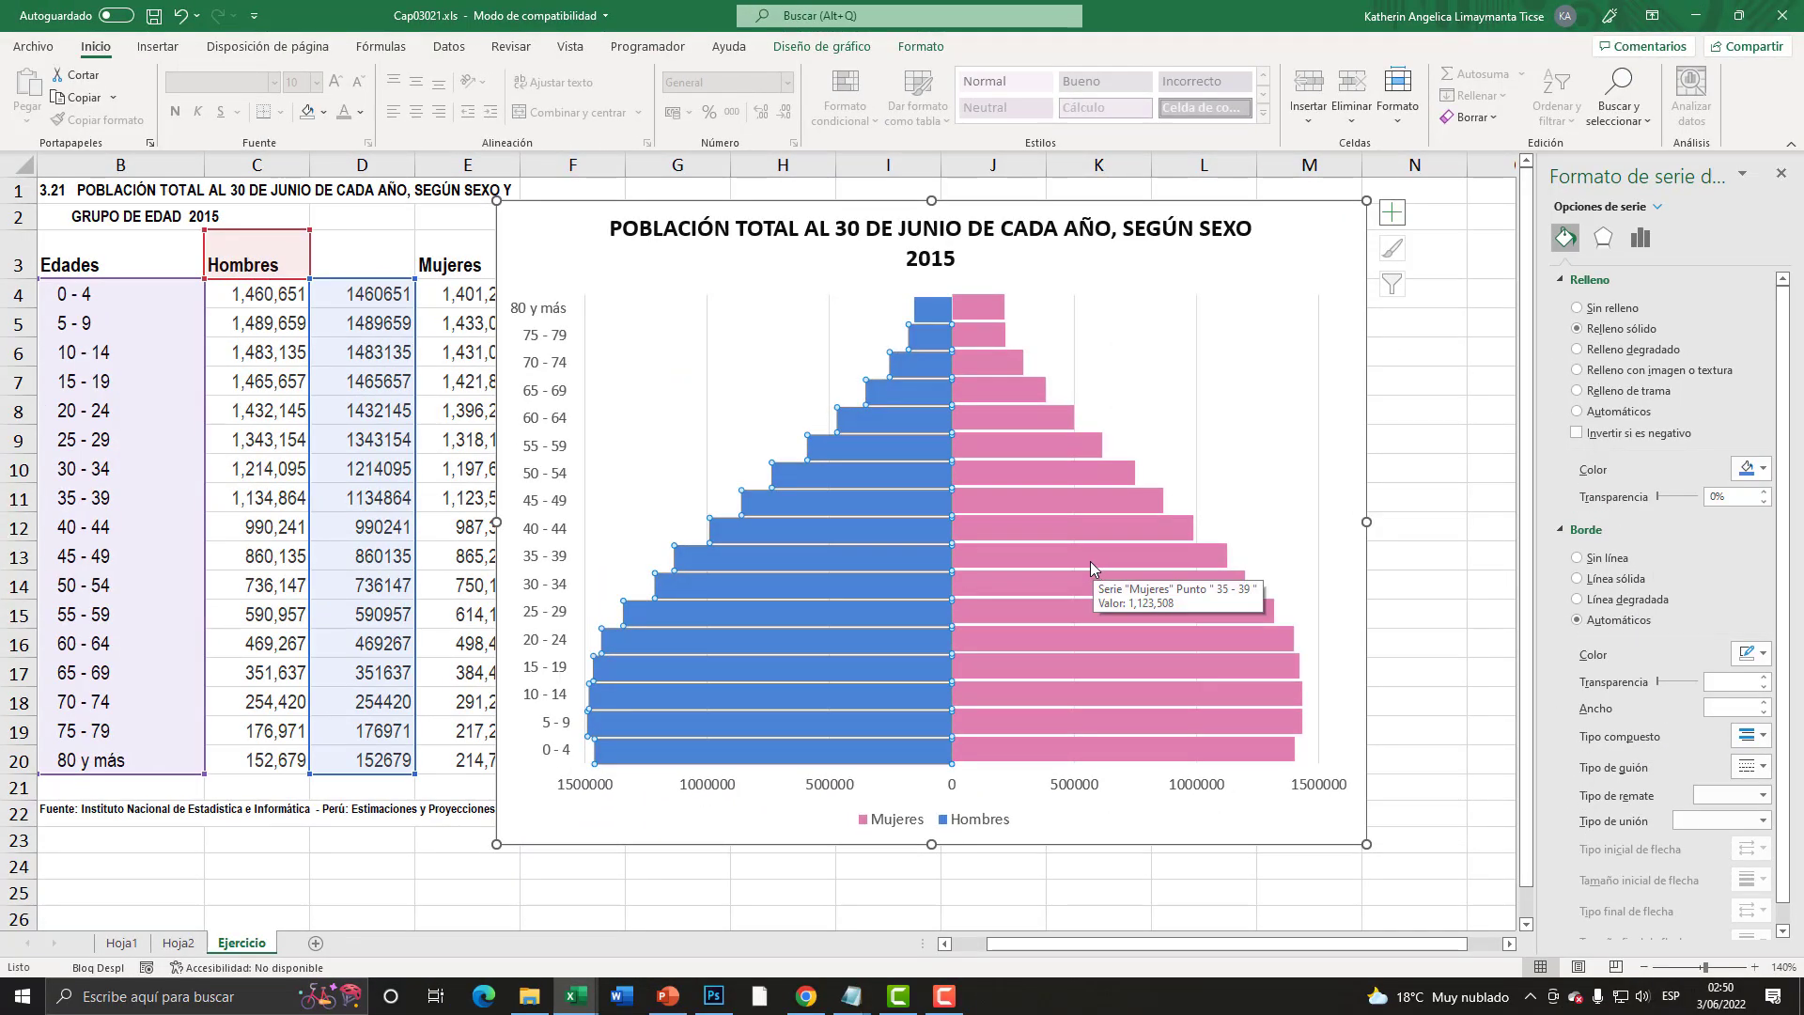
- Enlarge the chart so its title fits on one line
left_click_drag(504, 852, 470, 884)
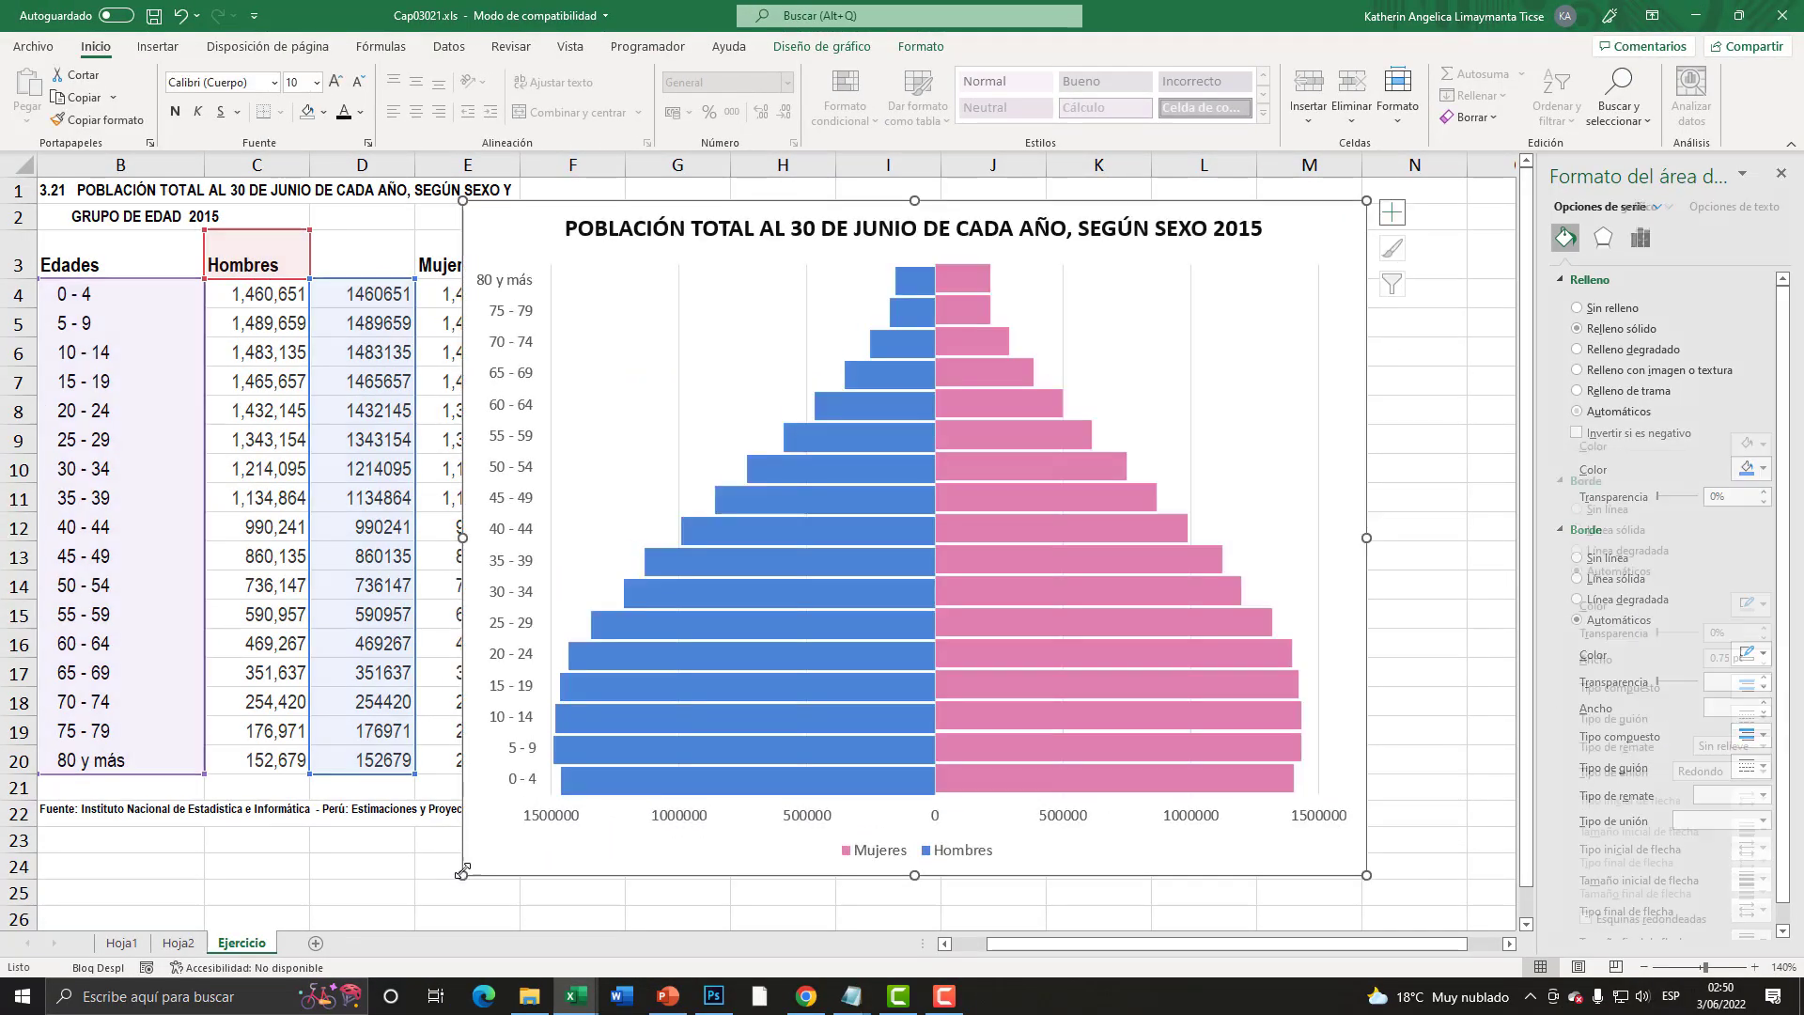
key("super")
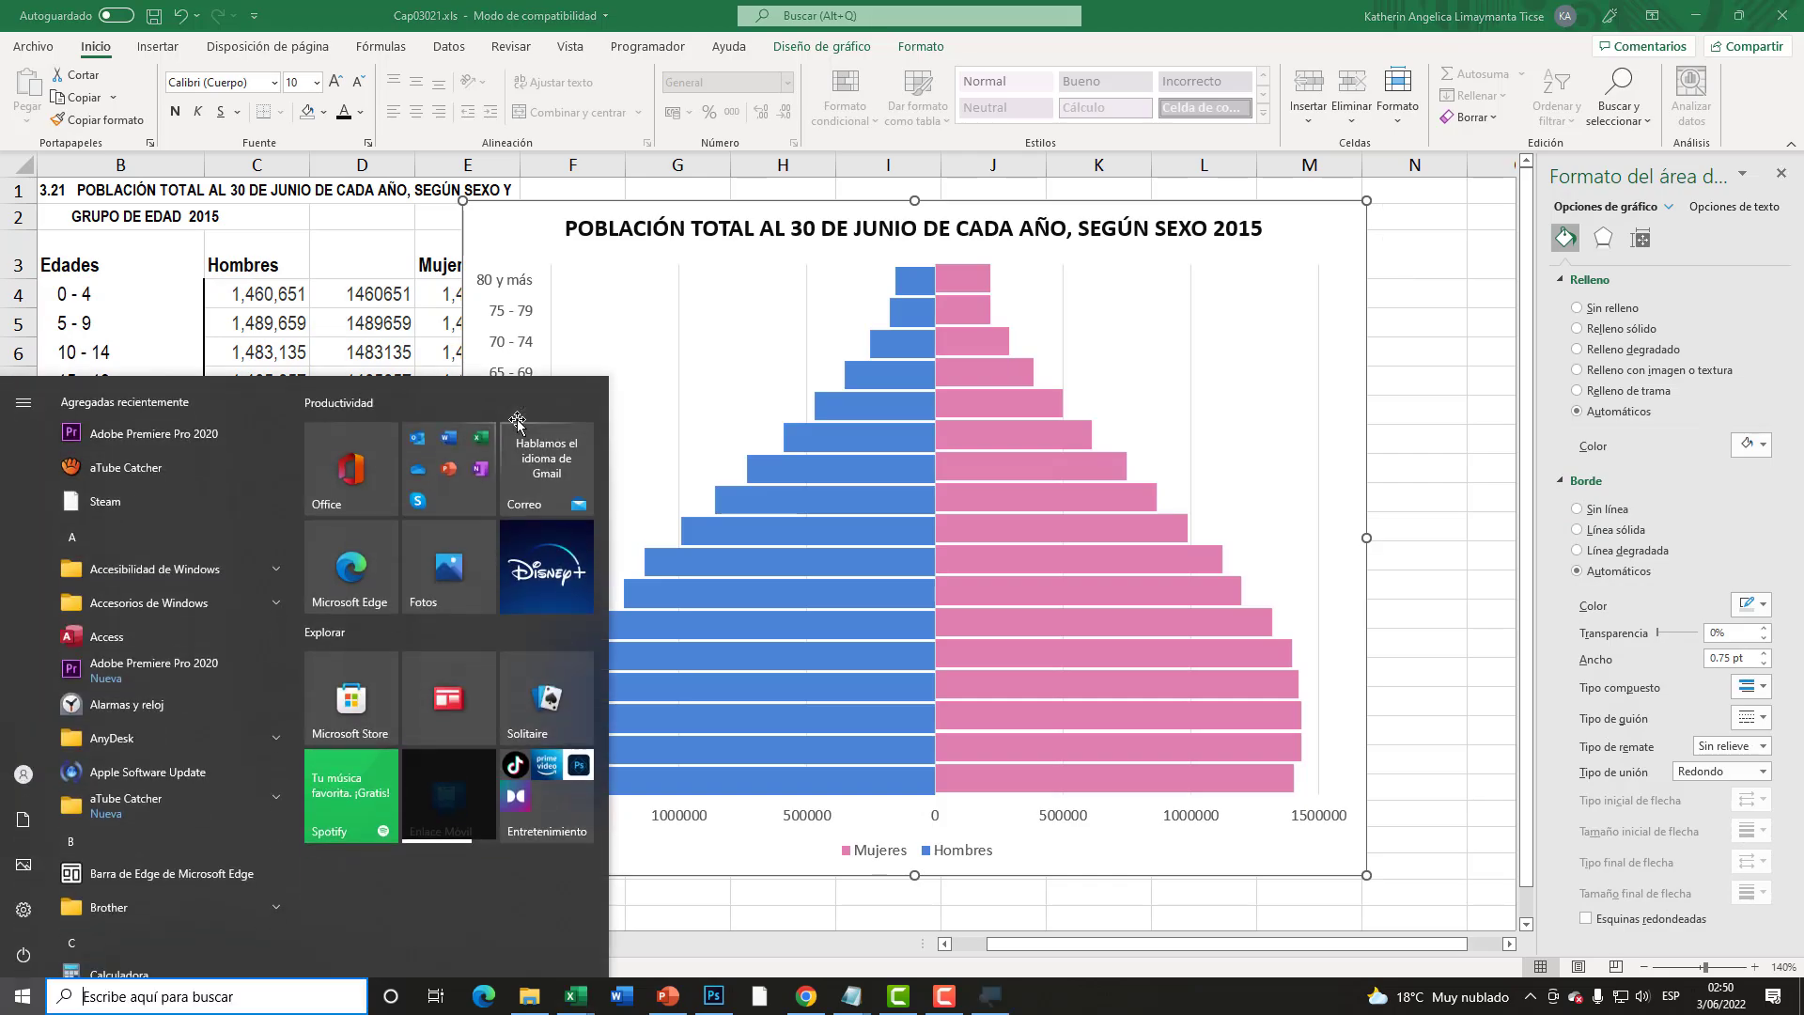
key("super+plus")
left_click(526, 414)
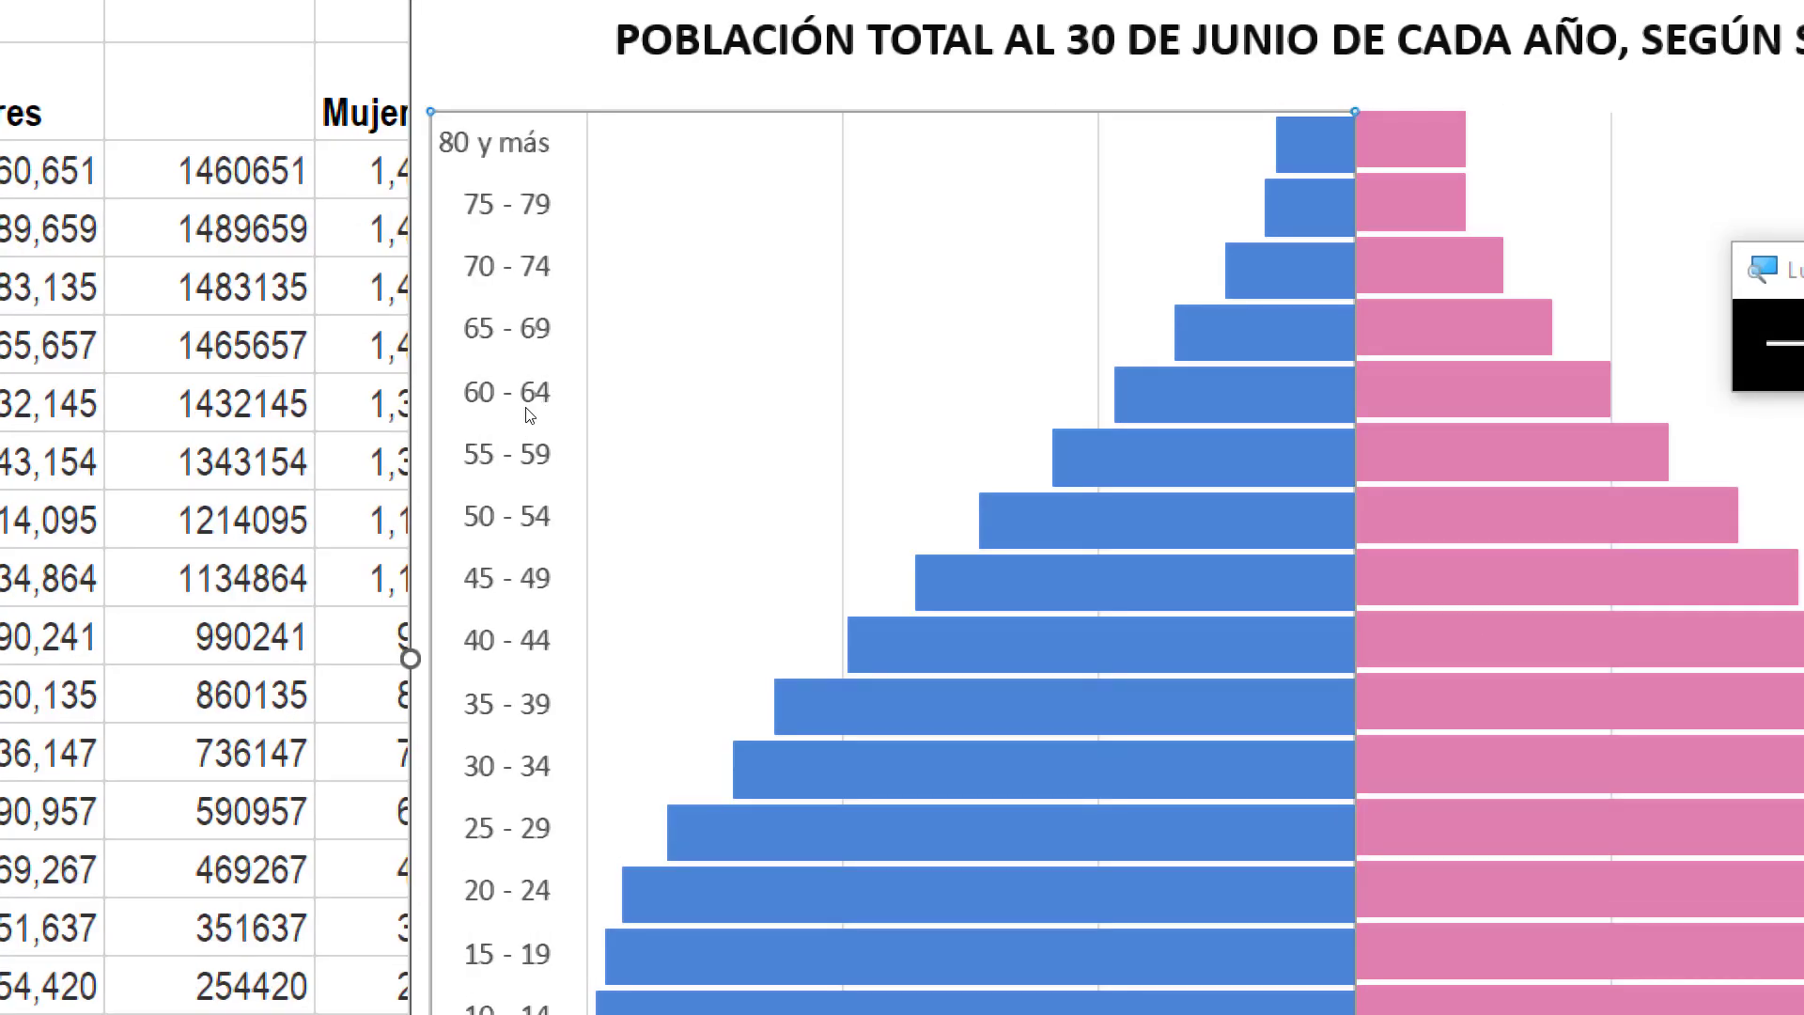
key("super+Escape")
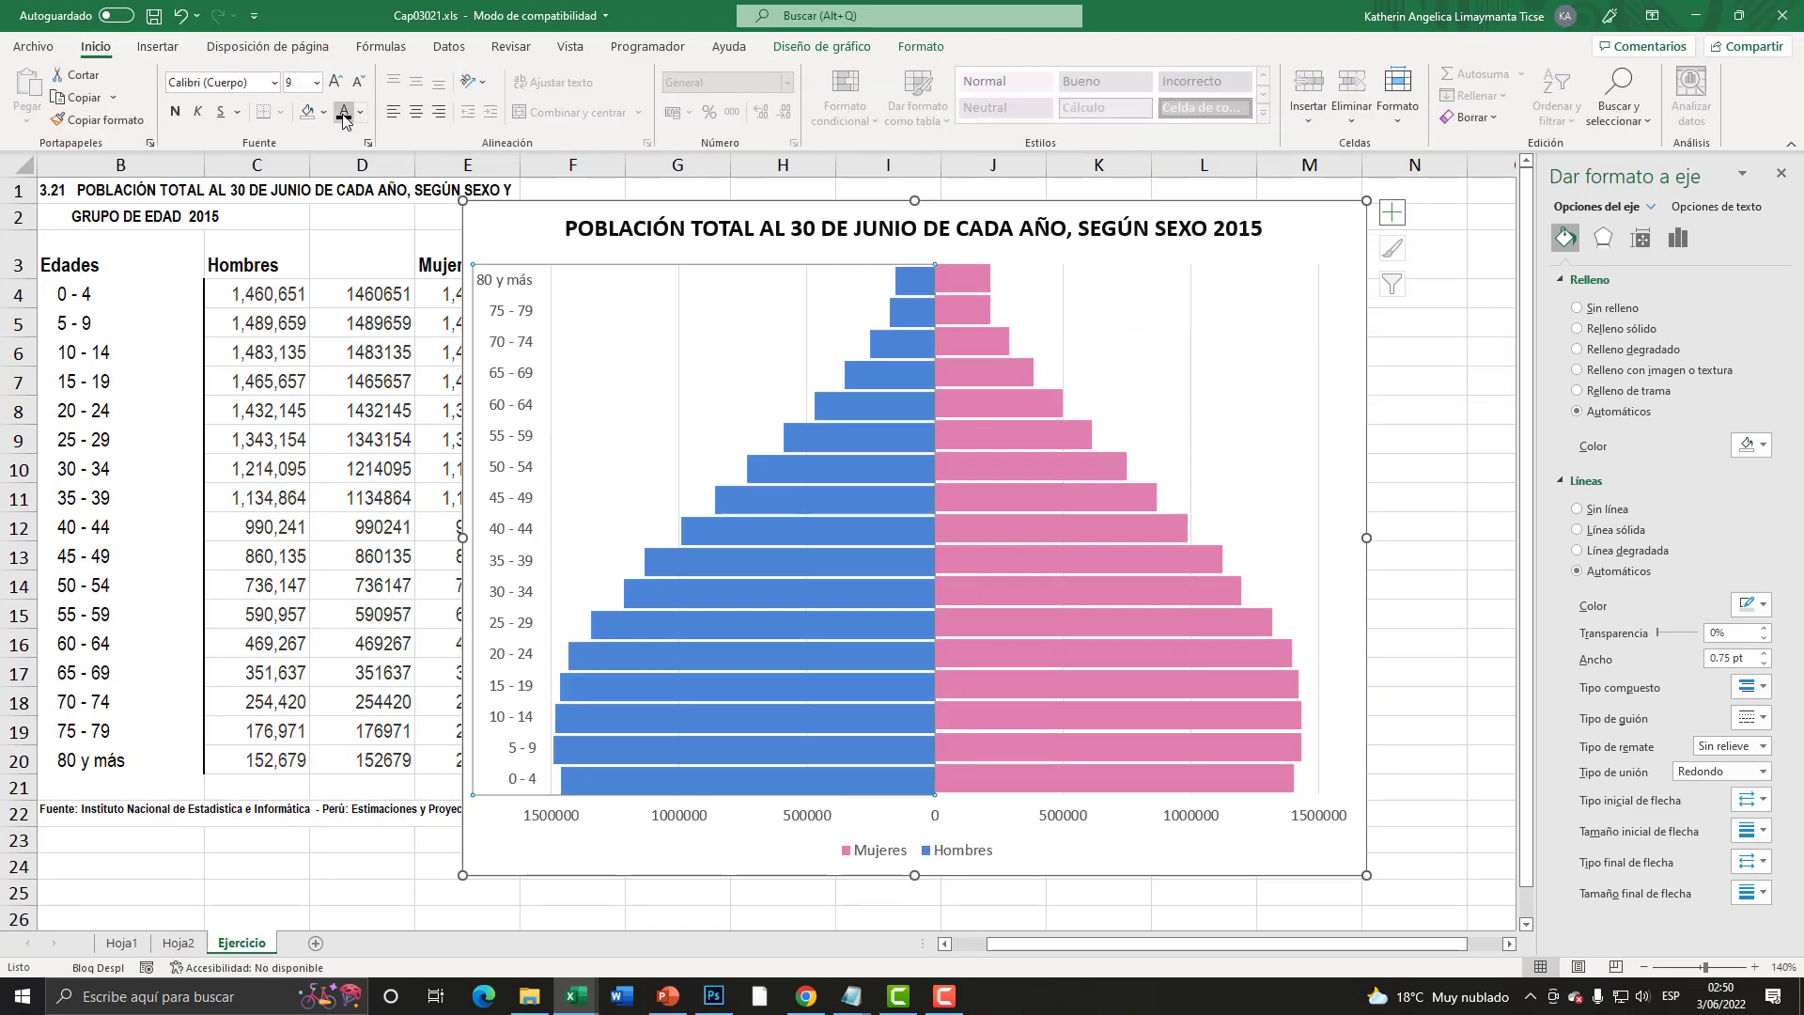
left_click(333, 229)
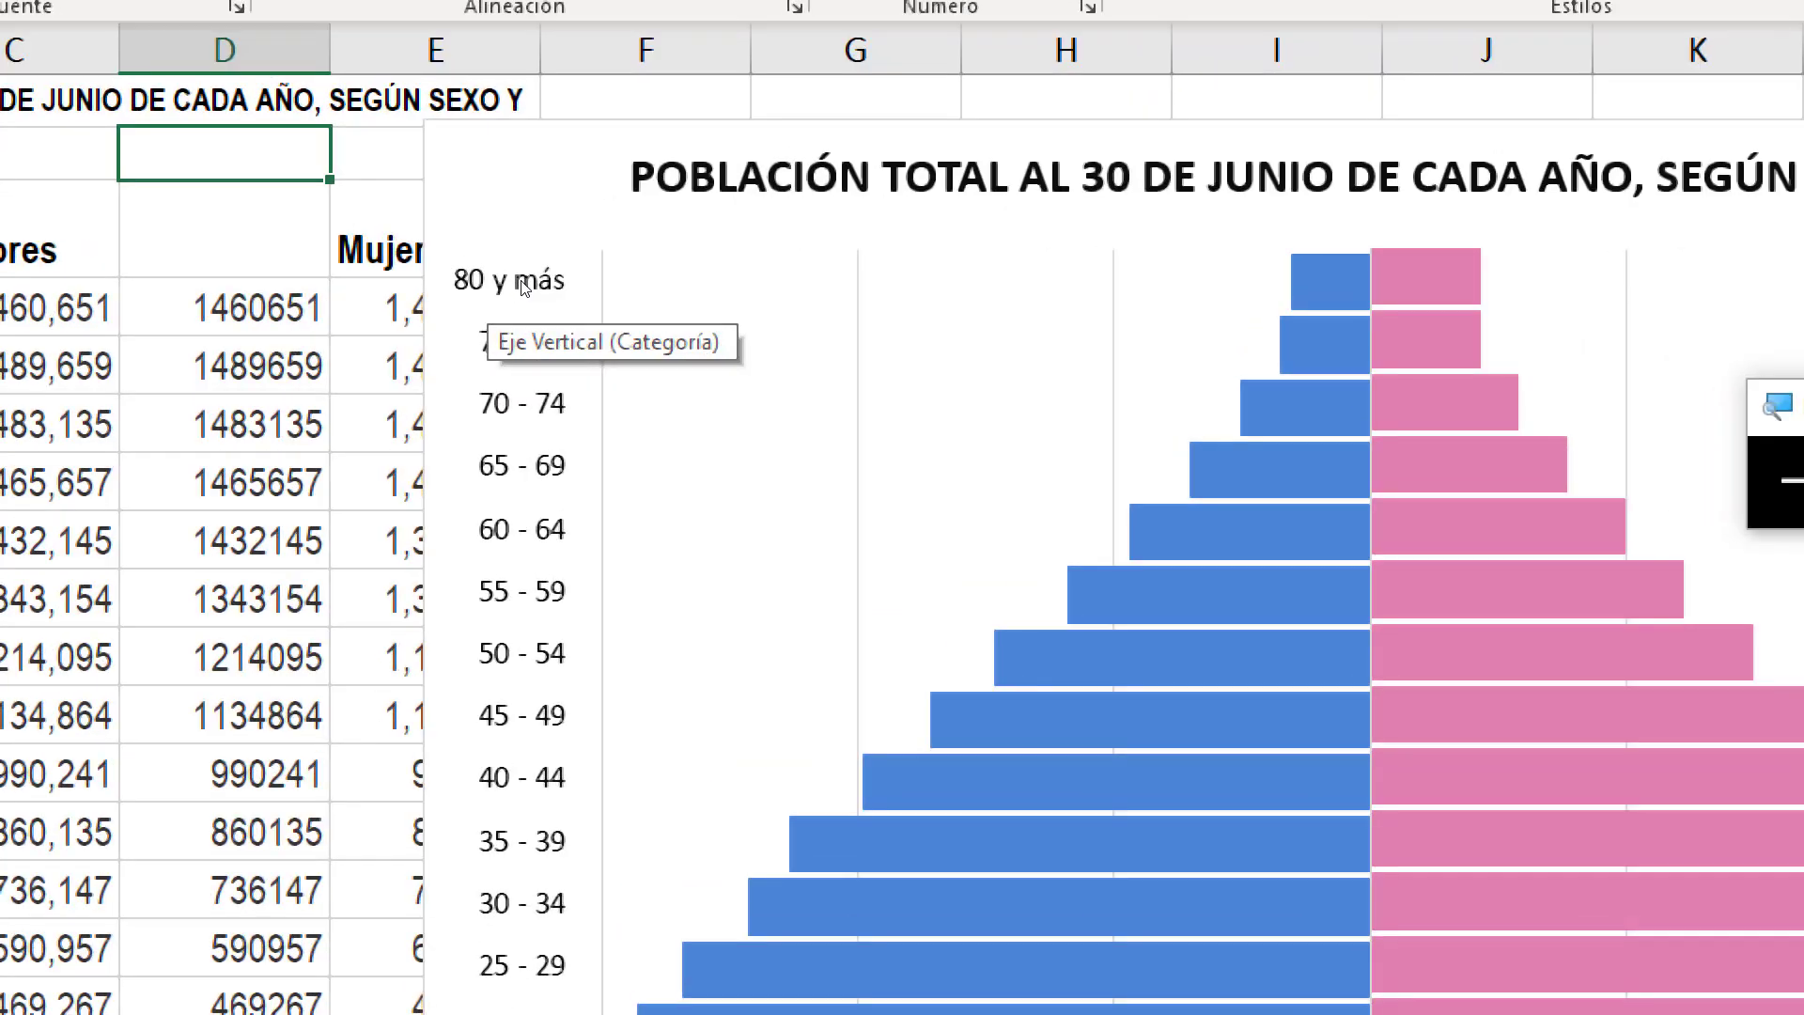
- Make the age-group labels and the population value axis numbers bold
left_click(519, 278)
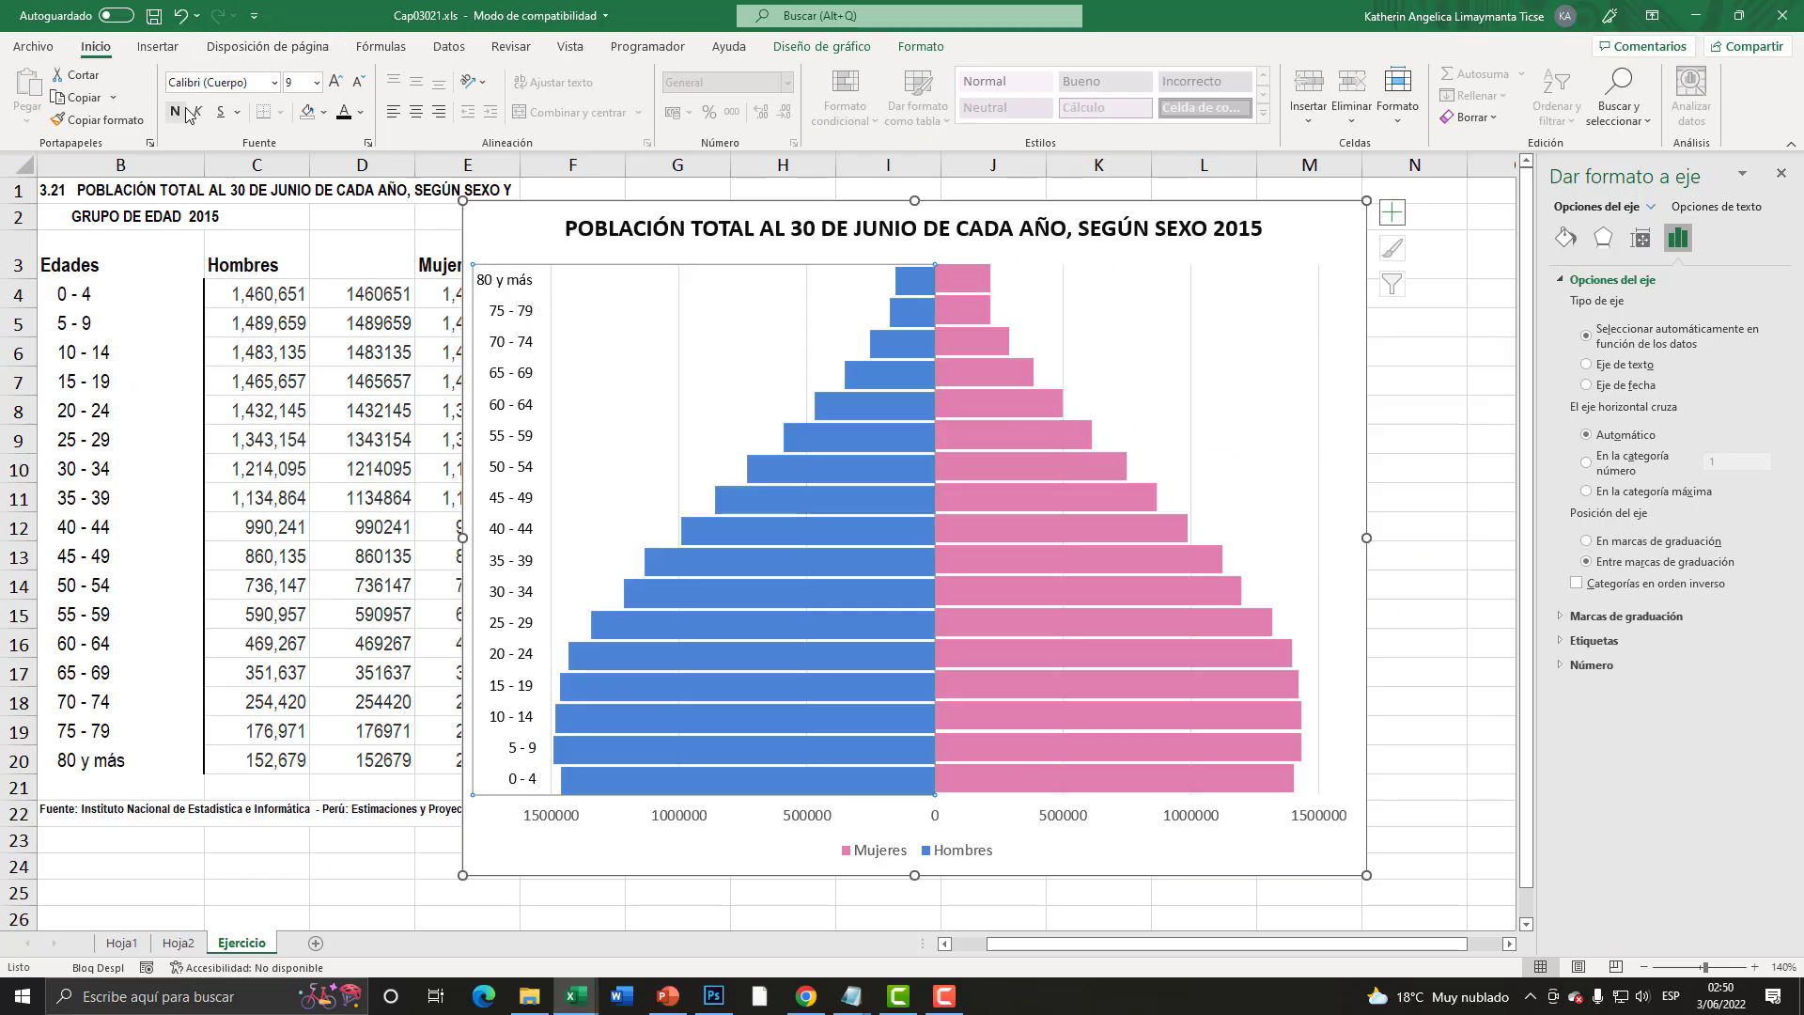
left_click(177, 112)
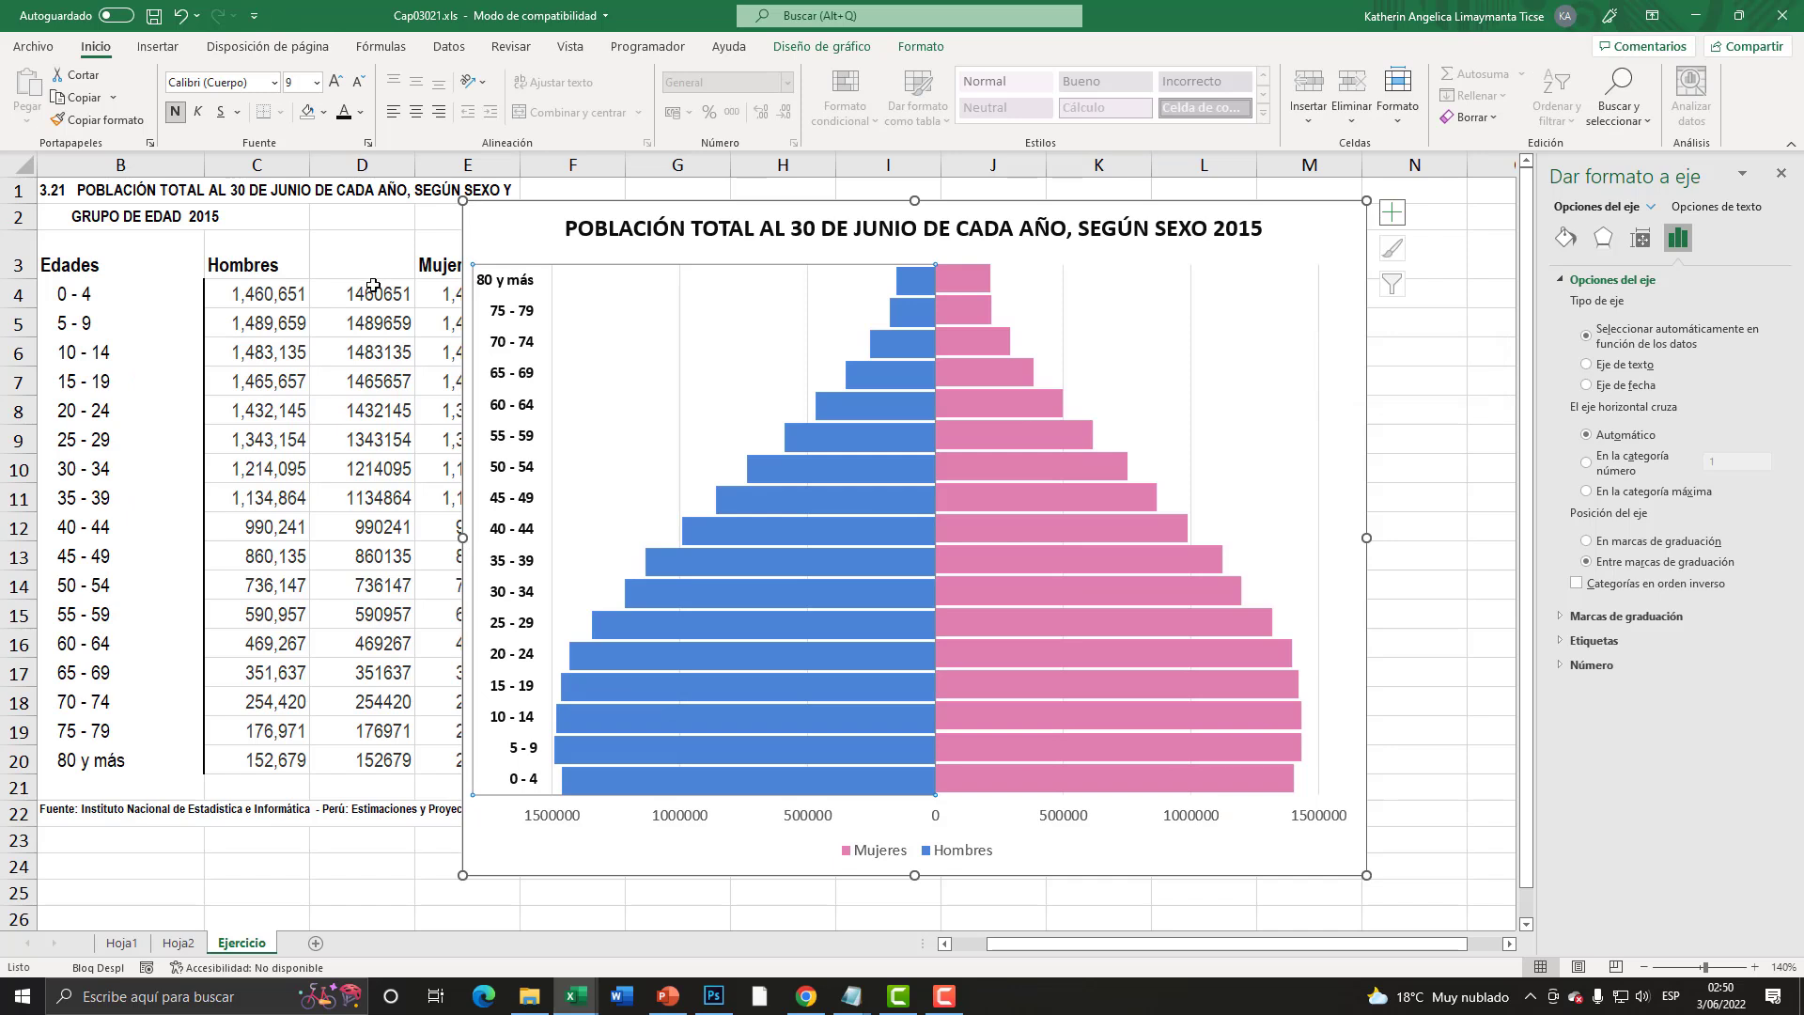
key("super+plus")
left_click(690, 826)
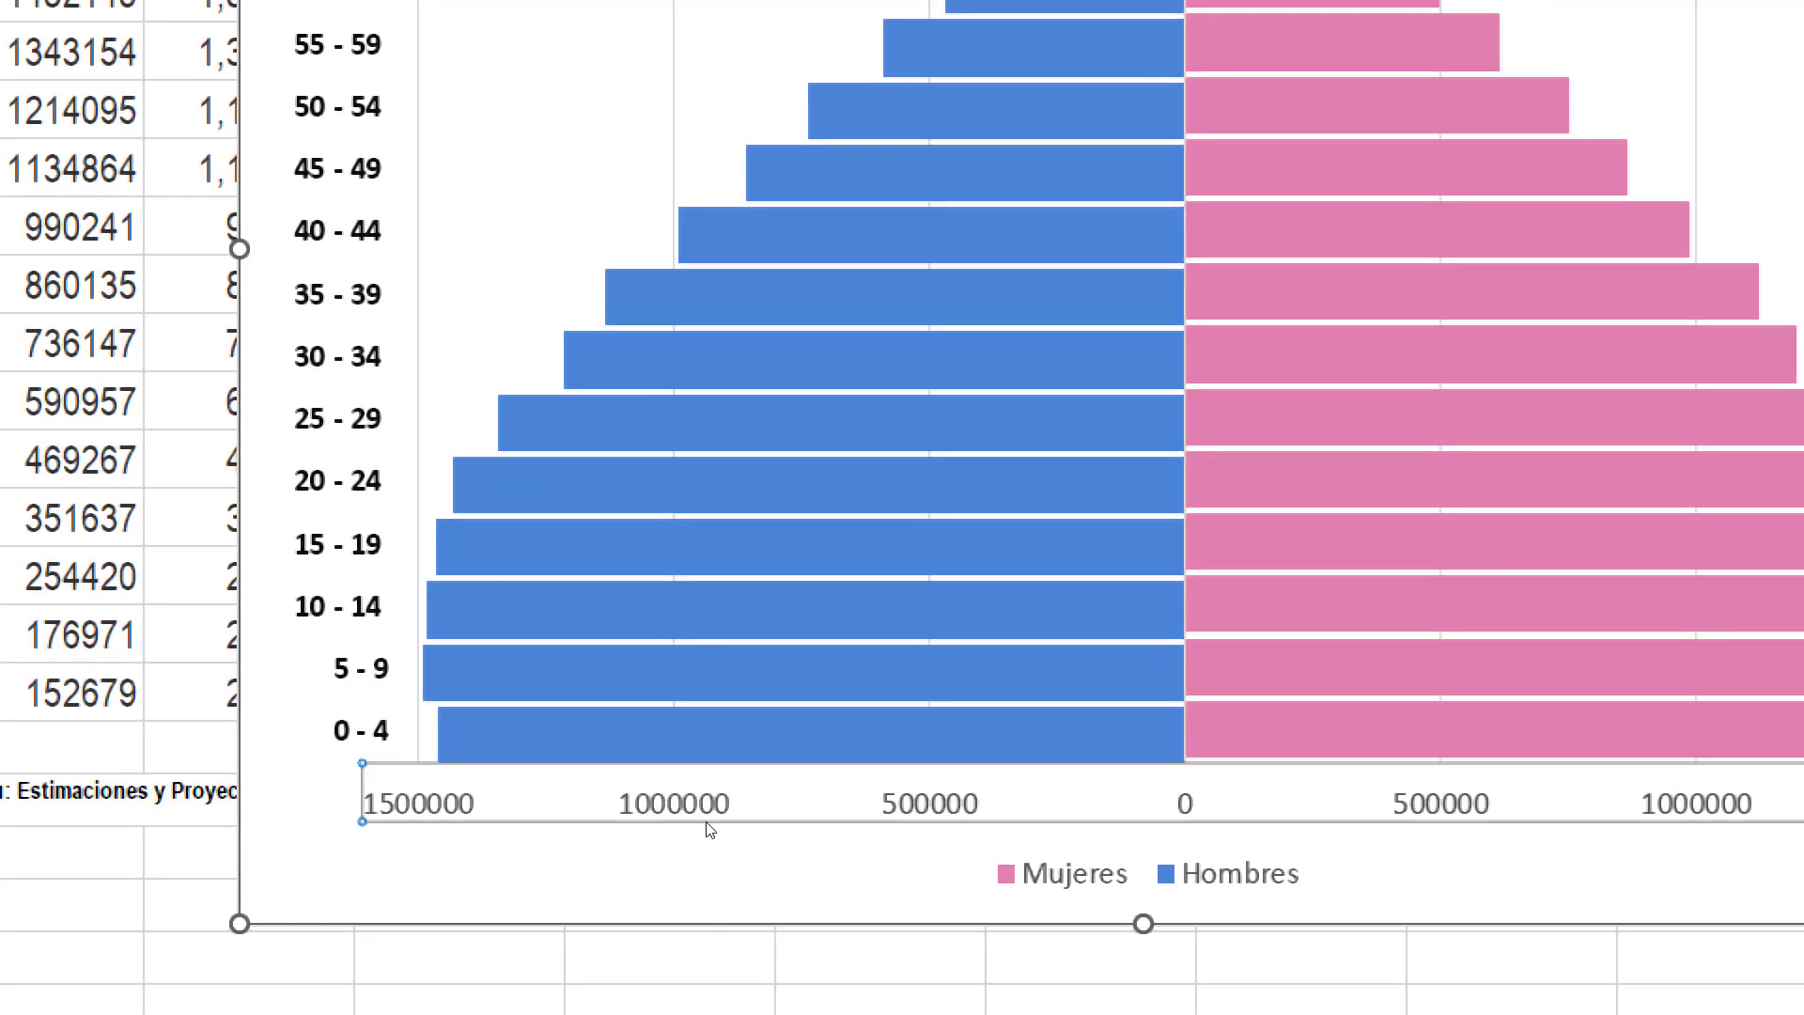
key("super+Escape")
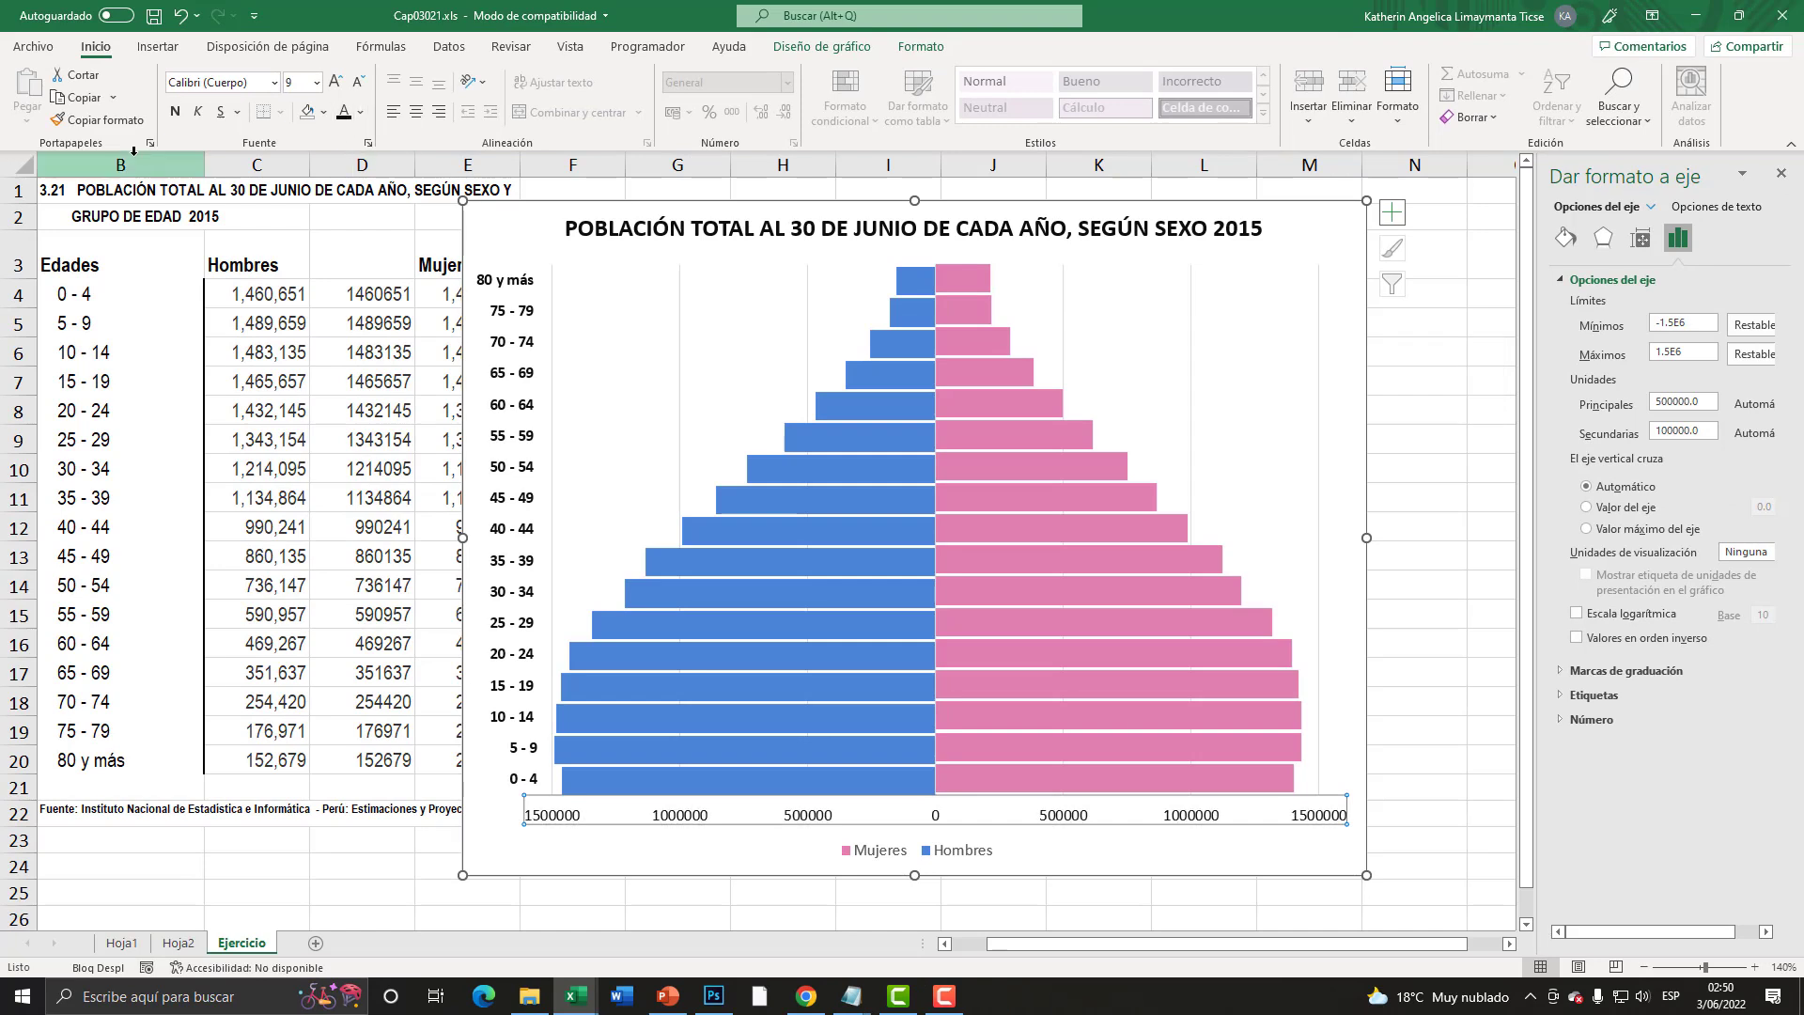
left_click(174, 111)
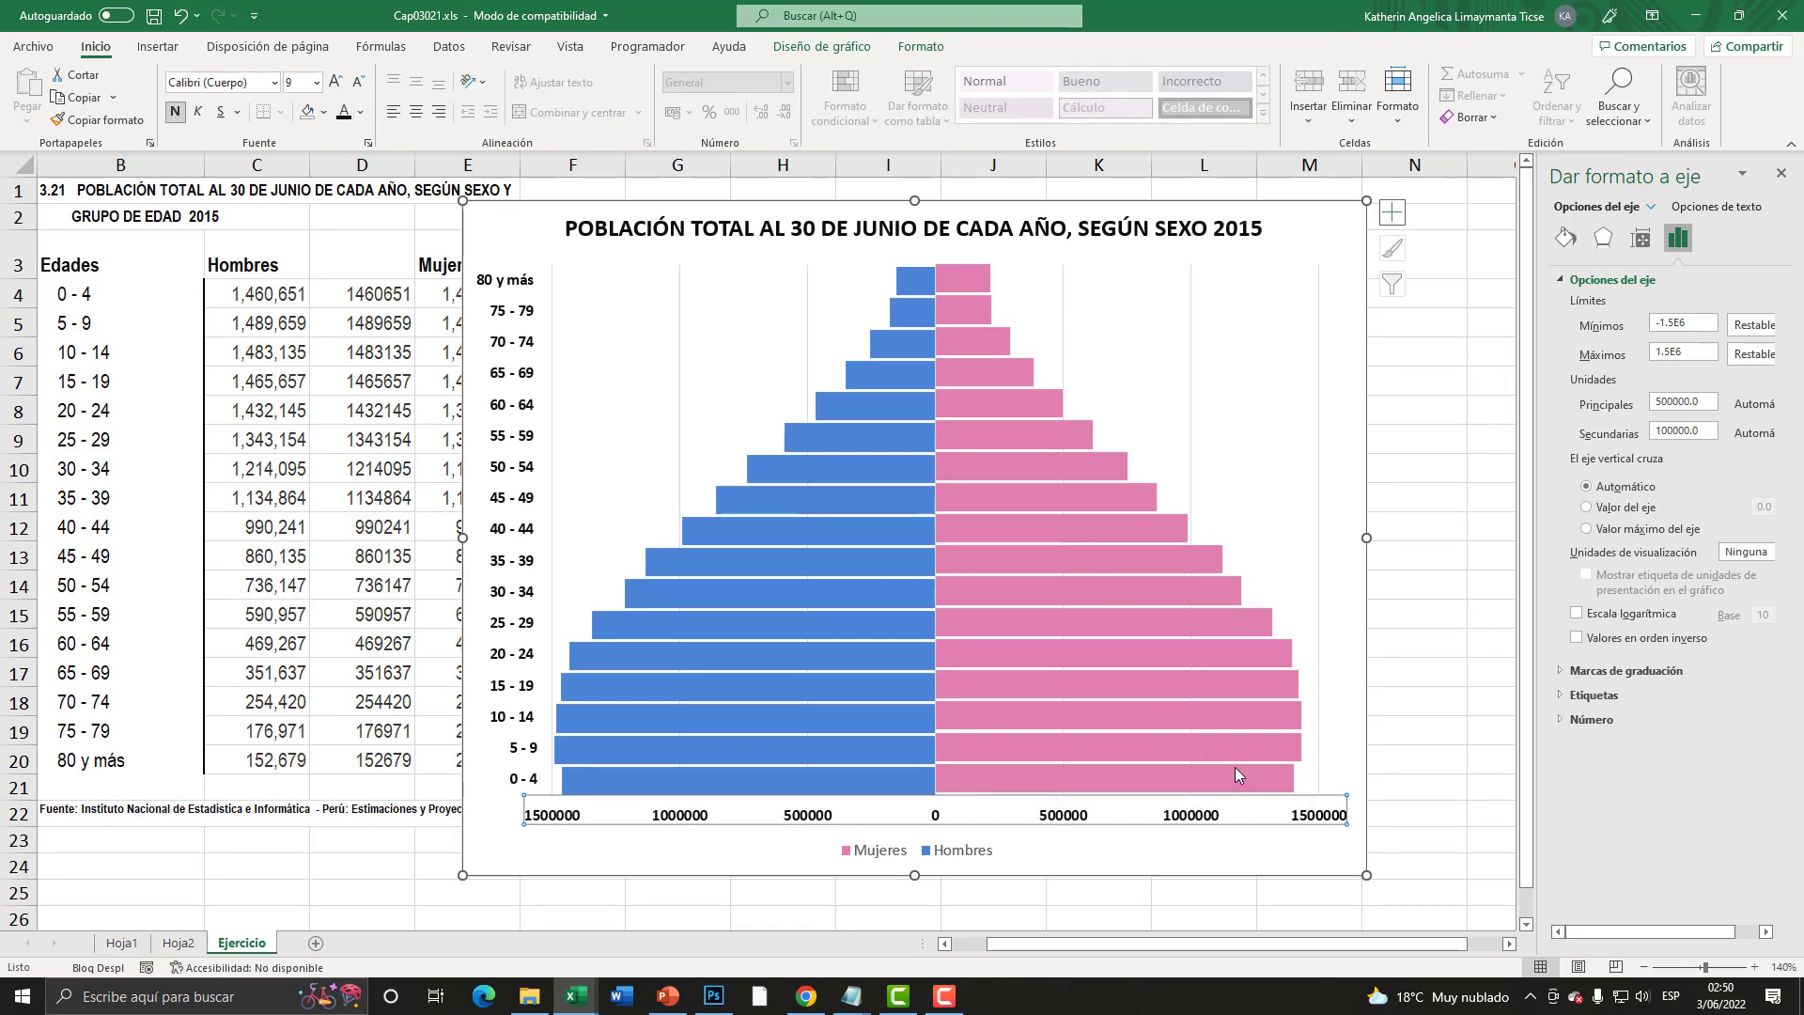
mouse_move(1183, 690)
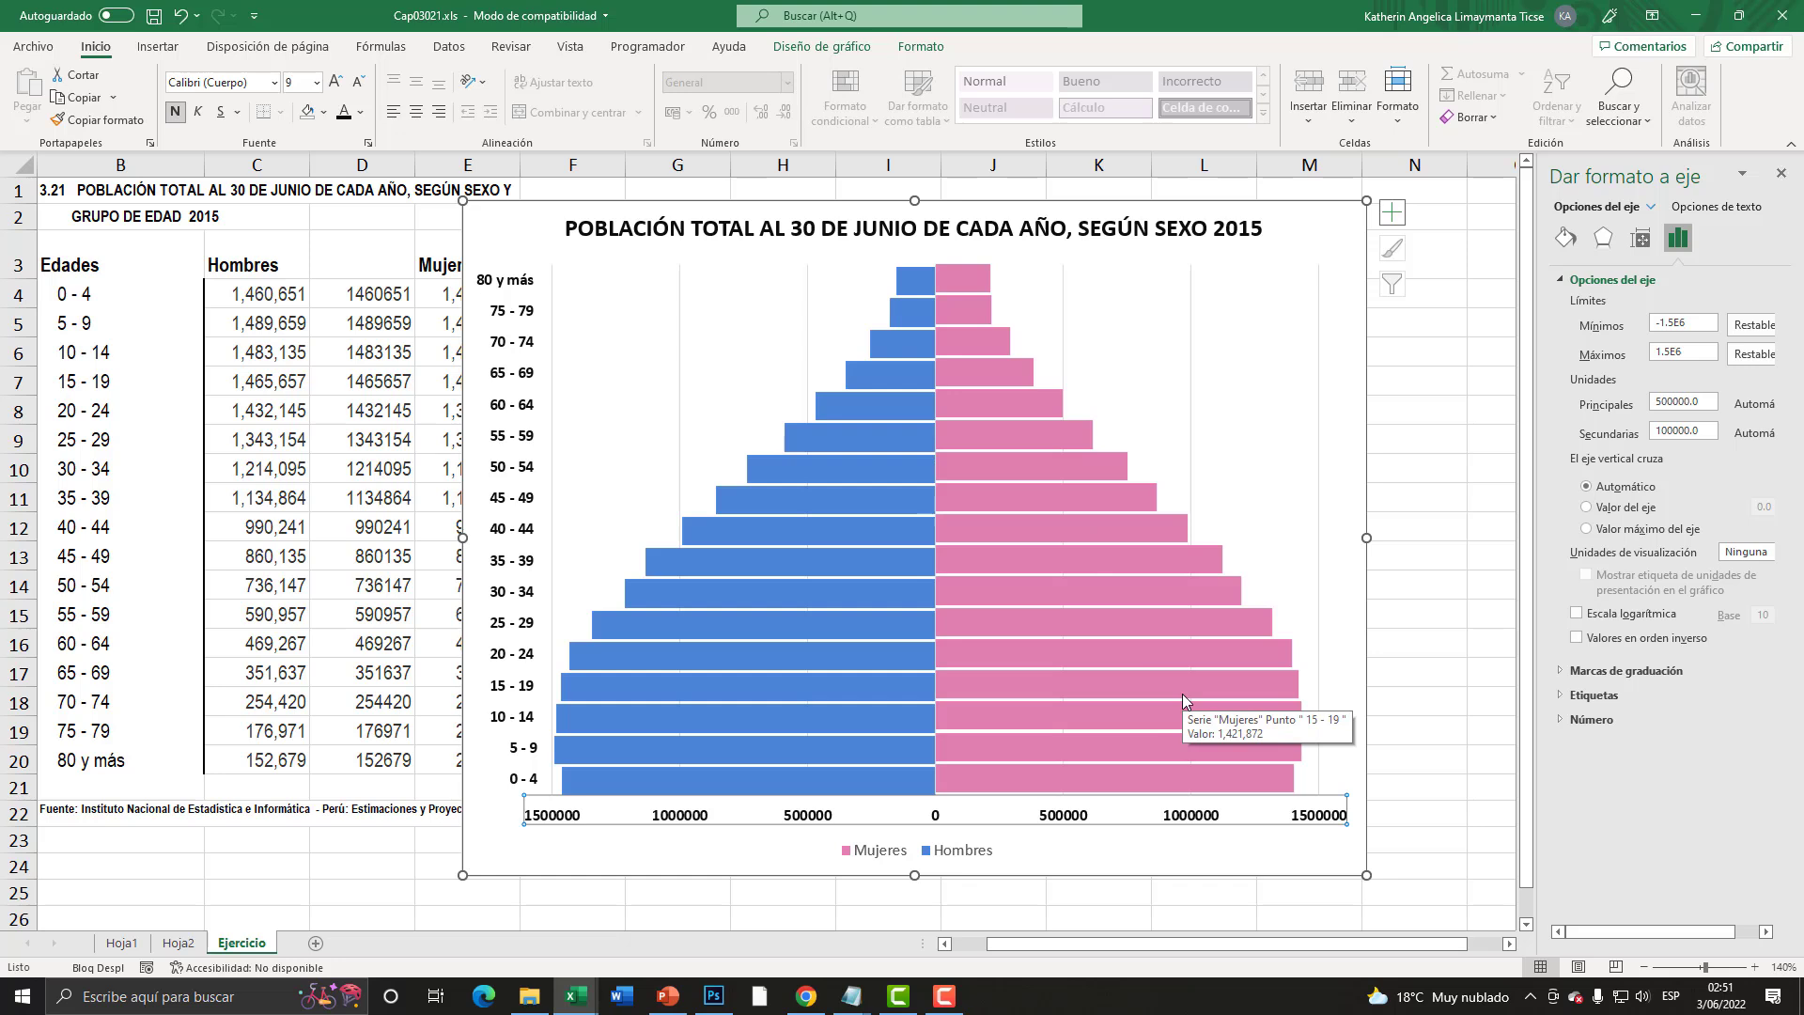
- Shift the chart slightly right beside the table
mouse_move(655, 212)
left_mouse_down()
mouse_move(815, 230)
mouse_move(776, 270)
left_mouse_up()
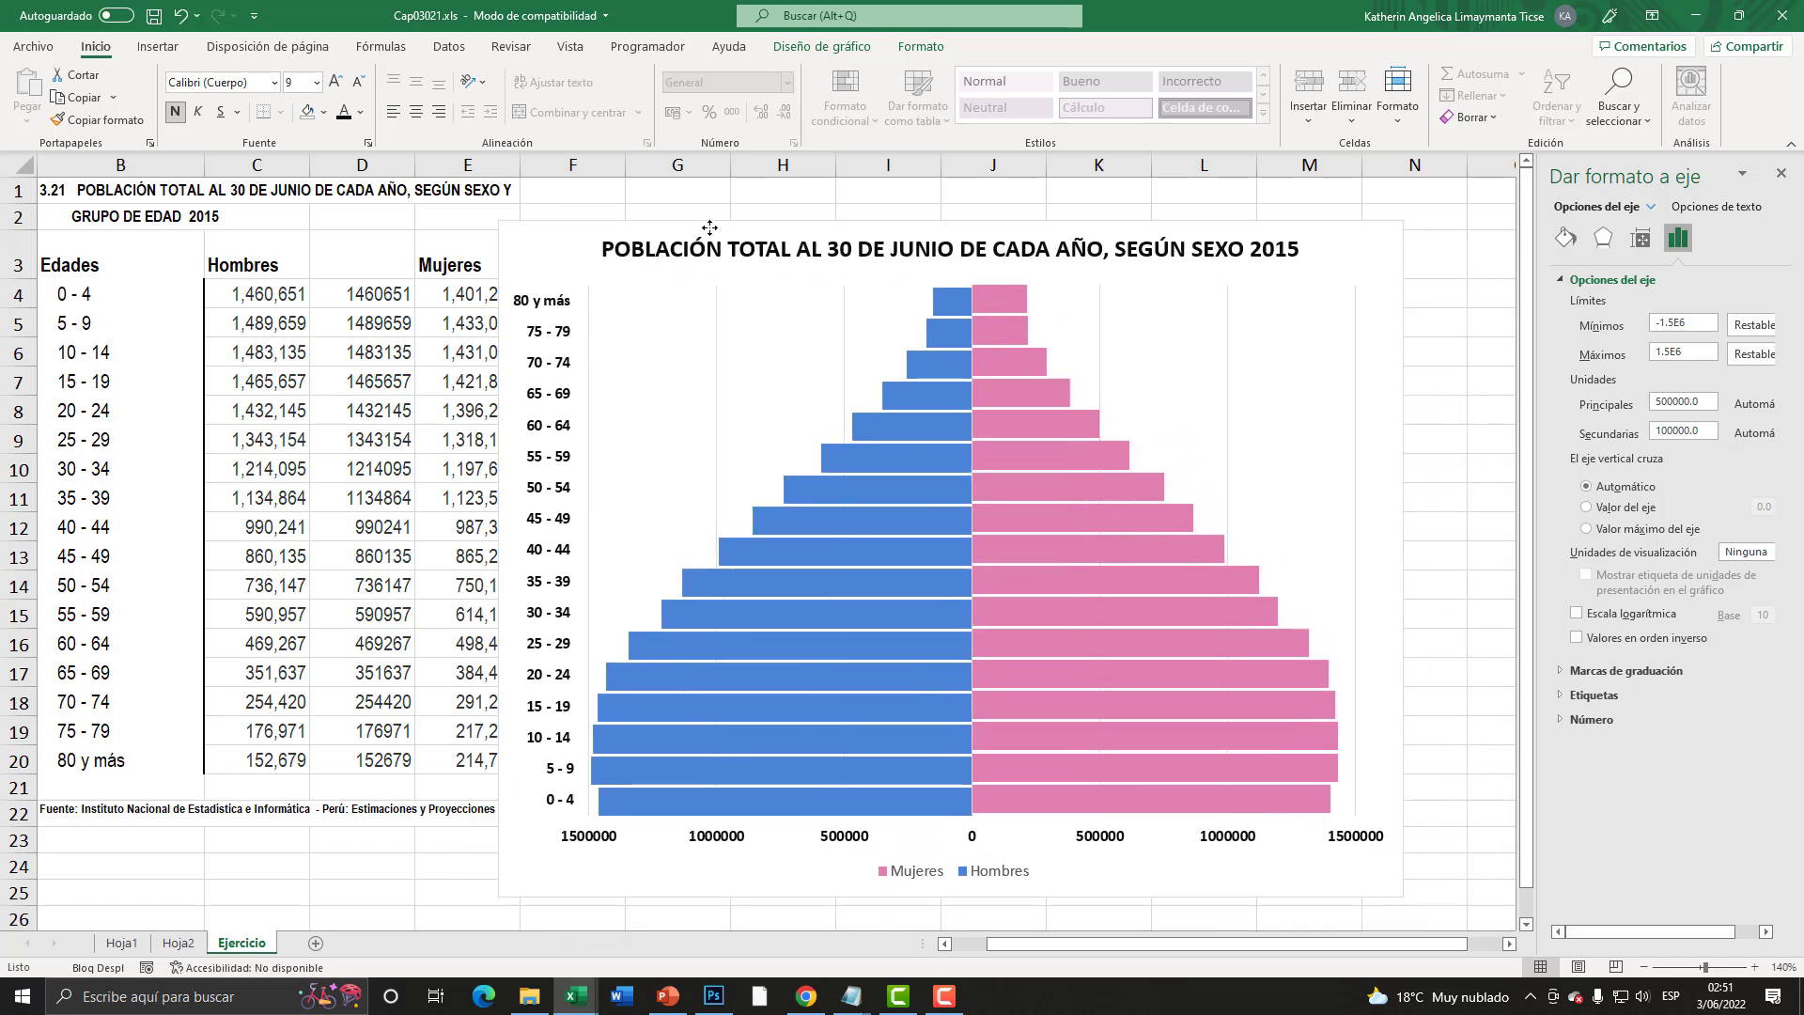
left_click_drag(776, 270, 708, 235)
left_click(379, 223)
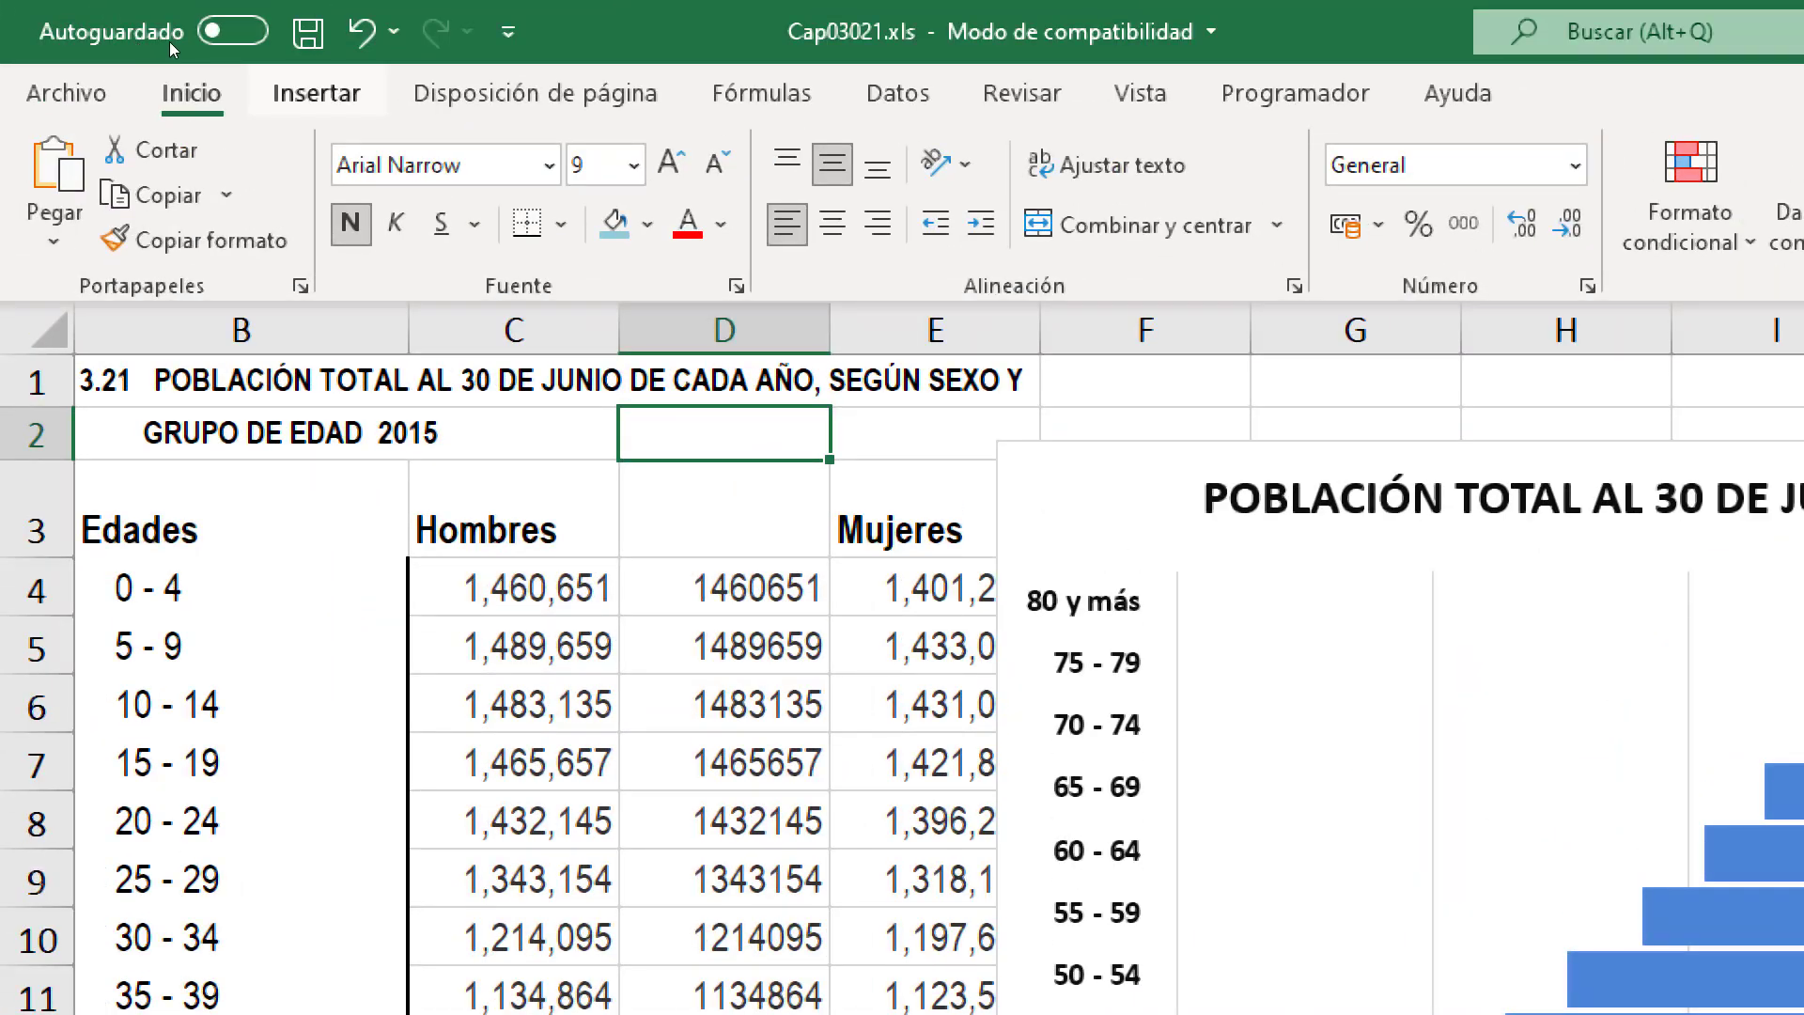
- Insert the dark man bust icon found by searching 'hombre'
left_click(180, 55)
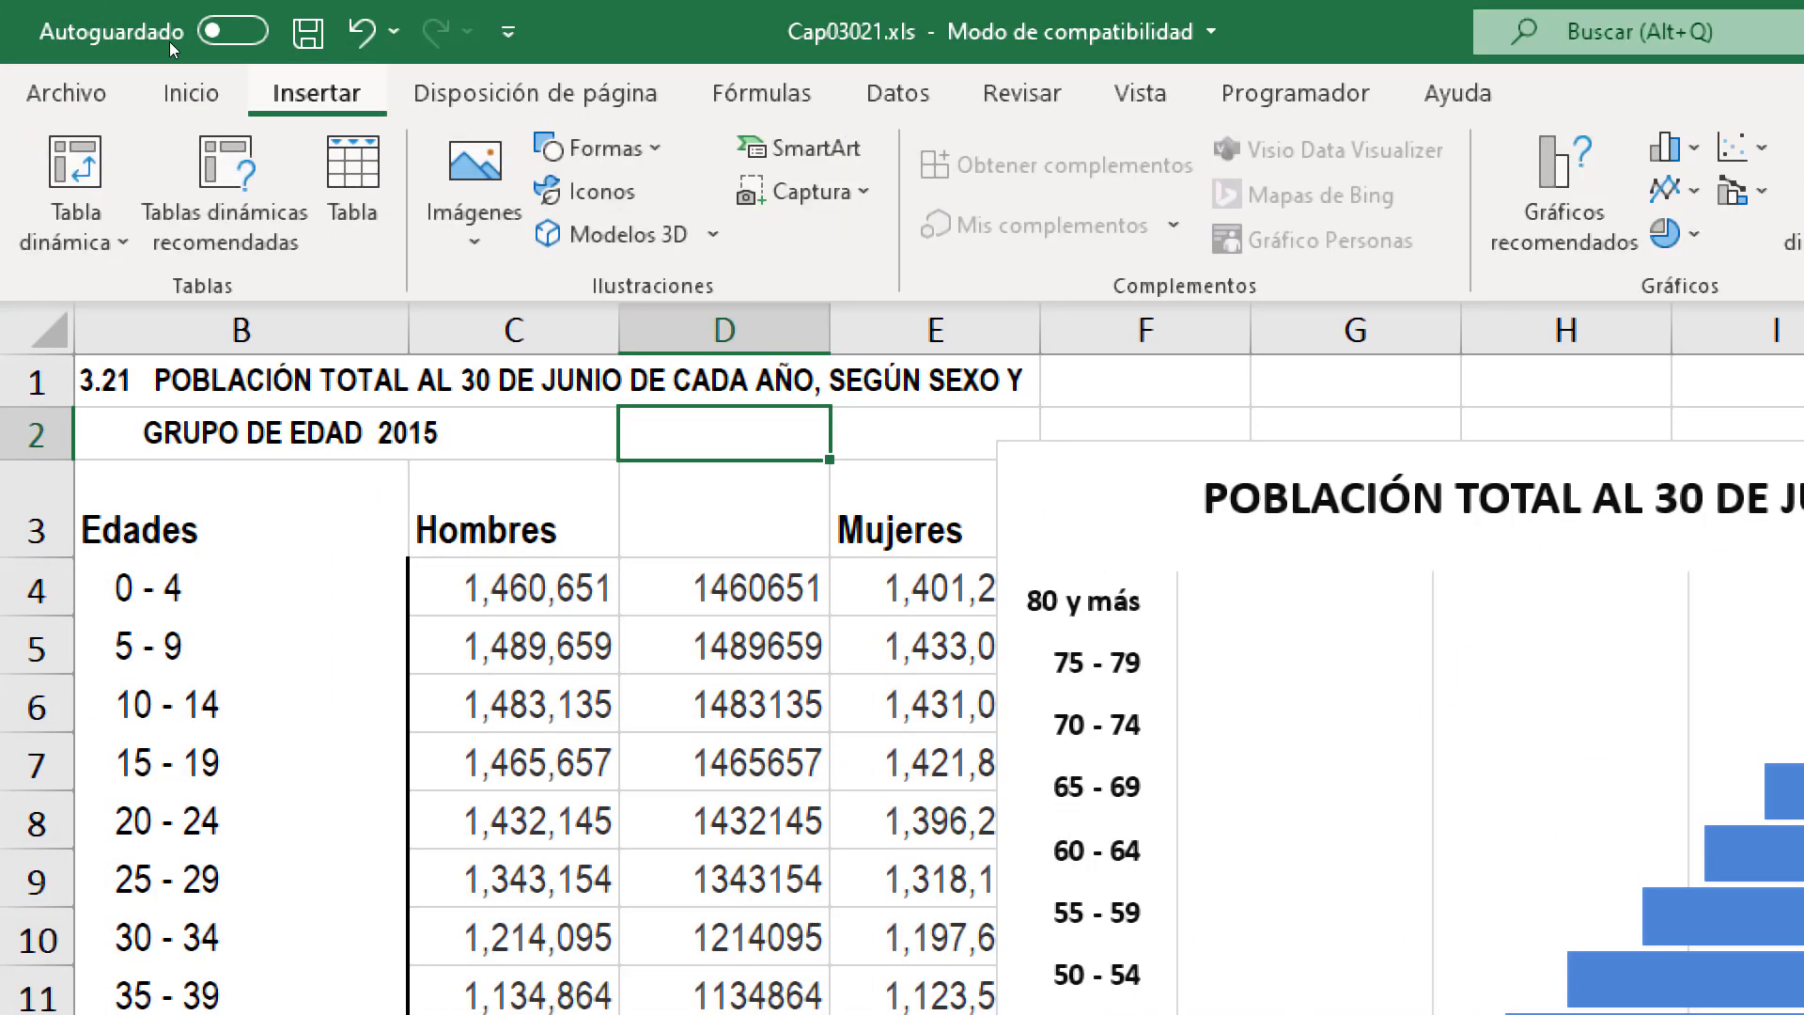
left_click(592, 190)
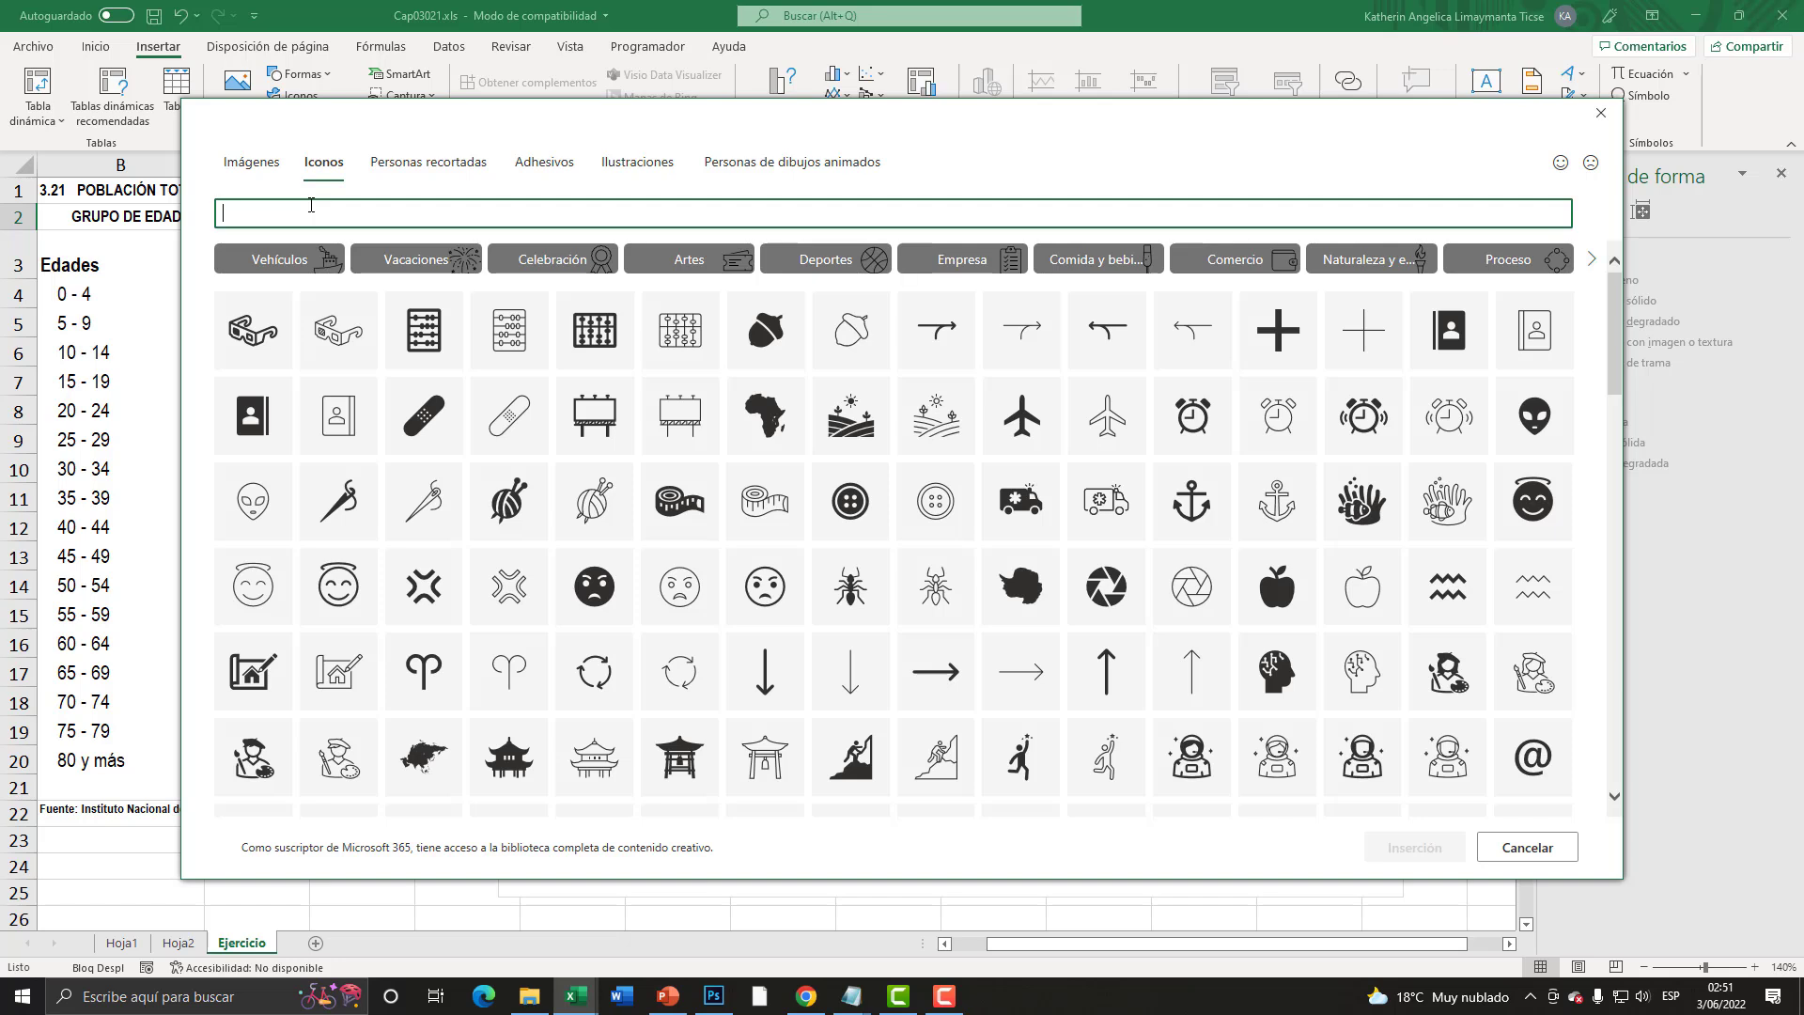
type("hombre")
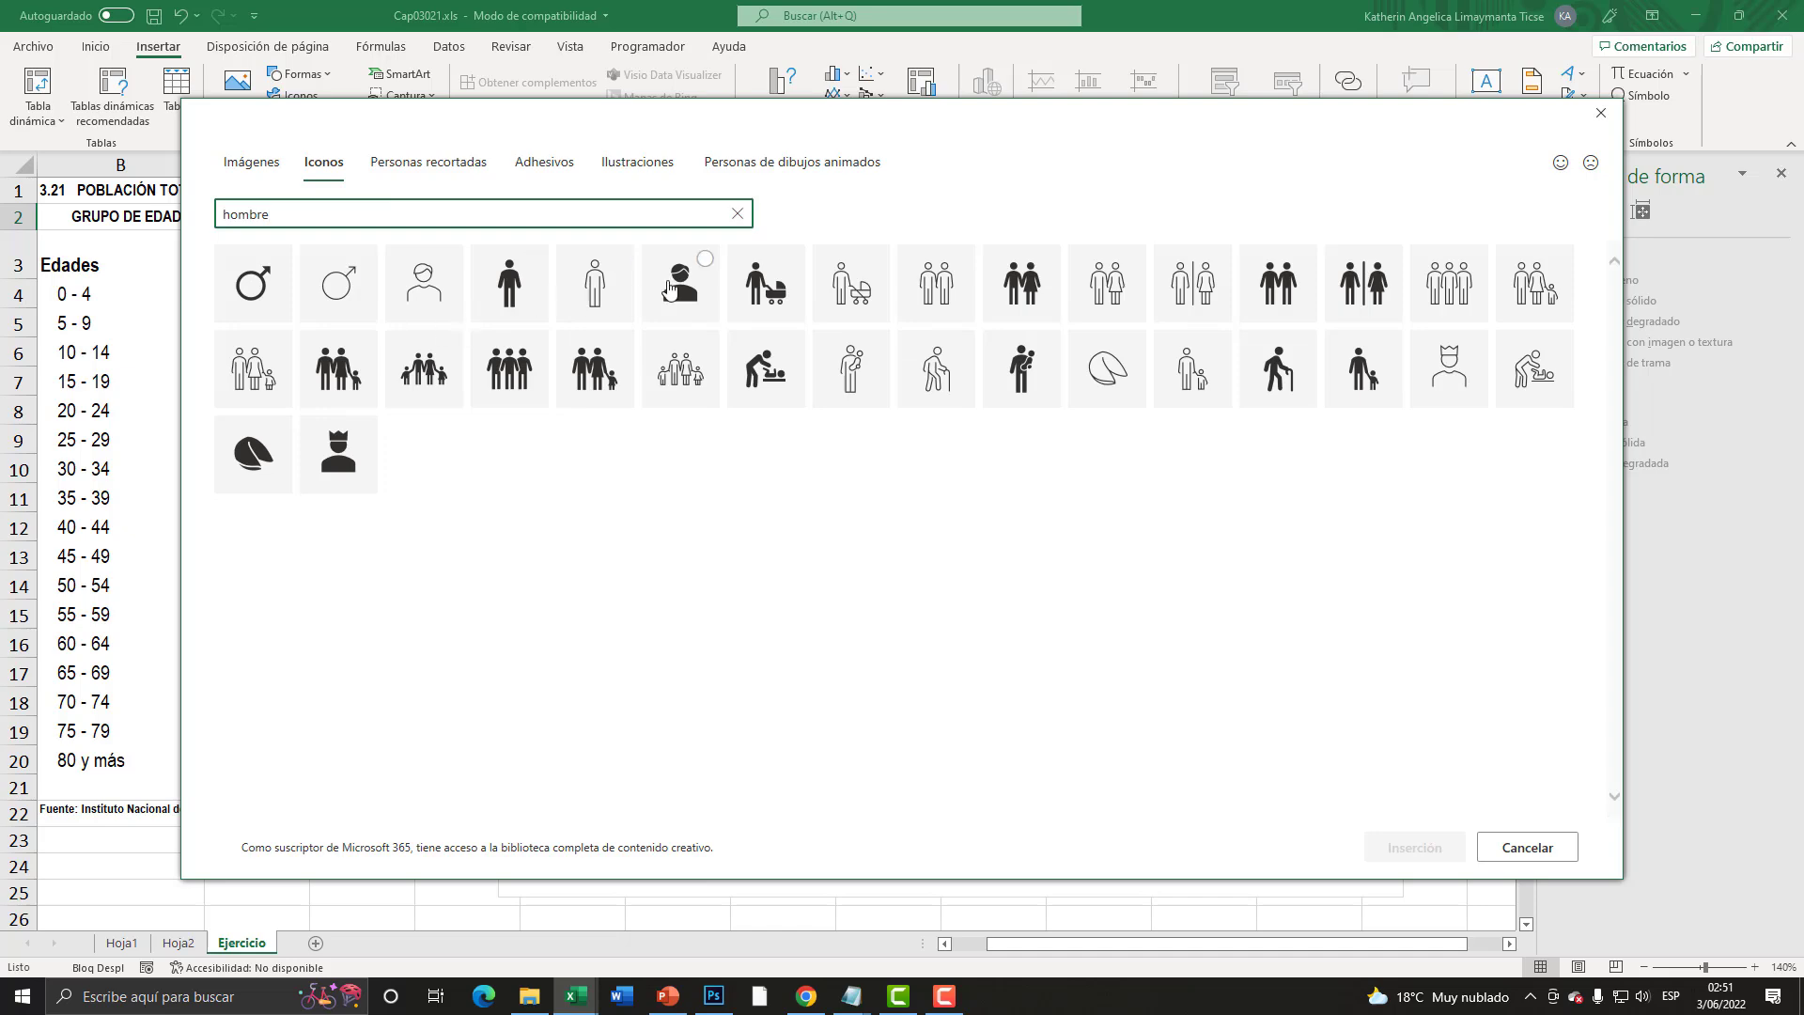
left_click(697, 282)
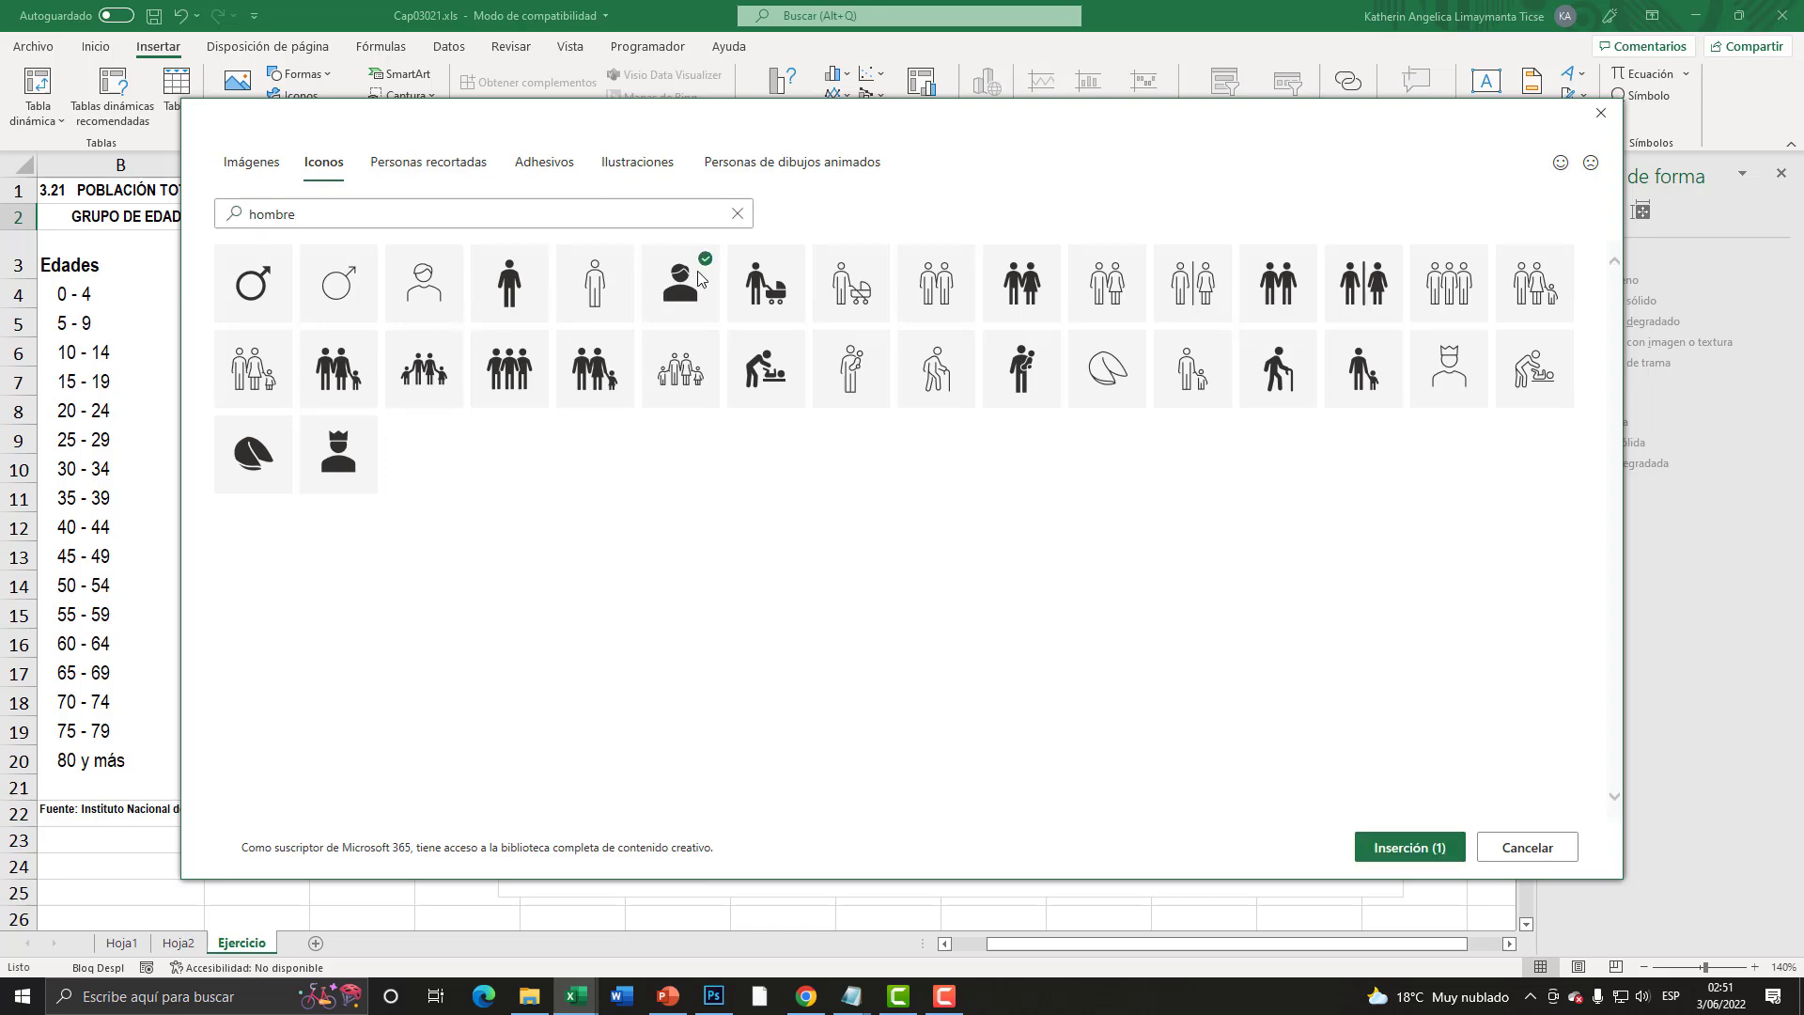
left_click(1412, 850)
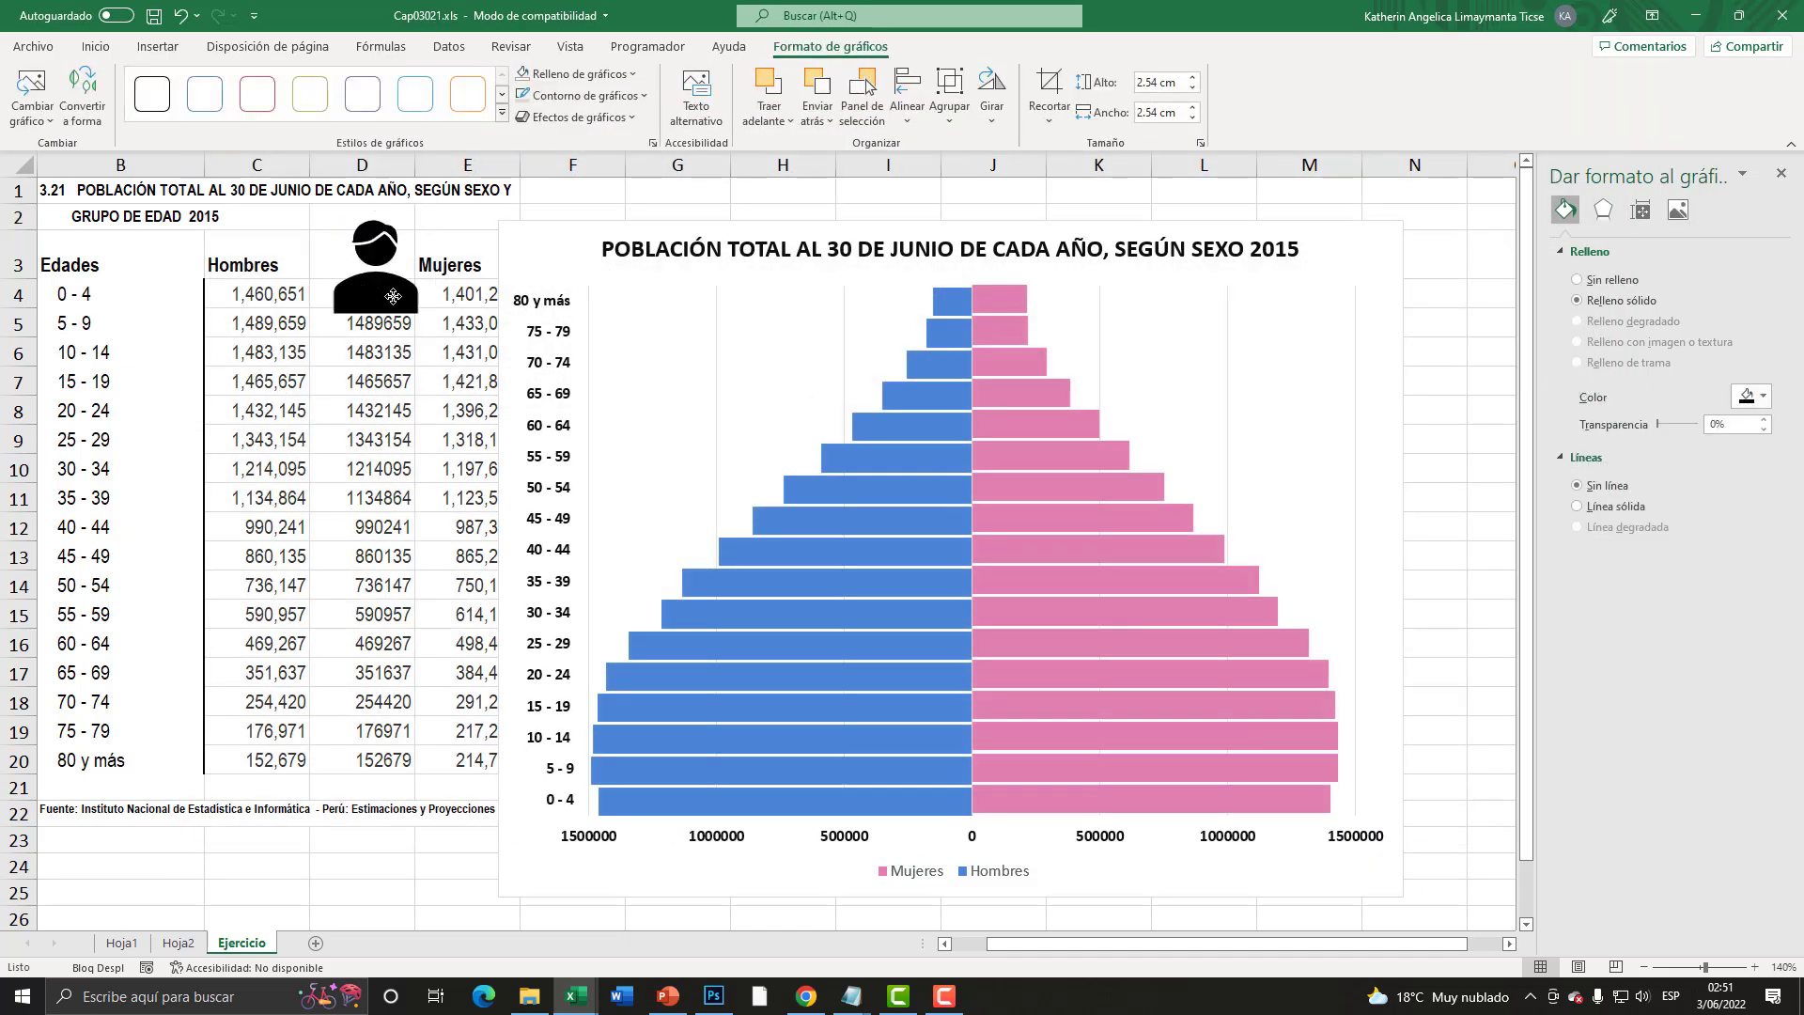
- Place the man icon in the chart's upper-left, size it about 3.44 cm, and colour it blue
left_click_drag(344, 252, 705, 398)
mouse_move(794, 453)
left_mouse_down()
mouse_move(839, 496)
mouse_move(716, 383)
left_mouse_up()
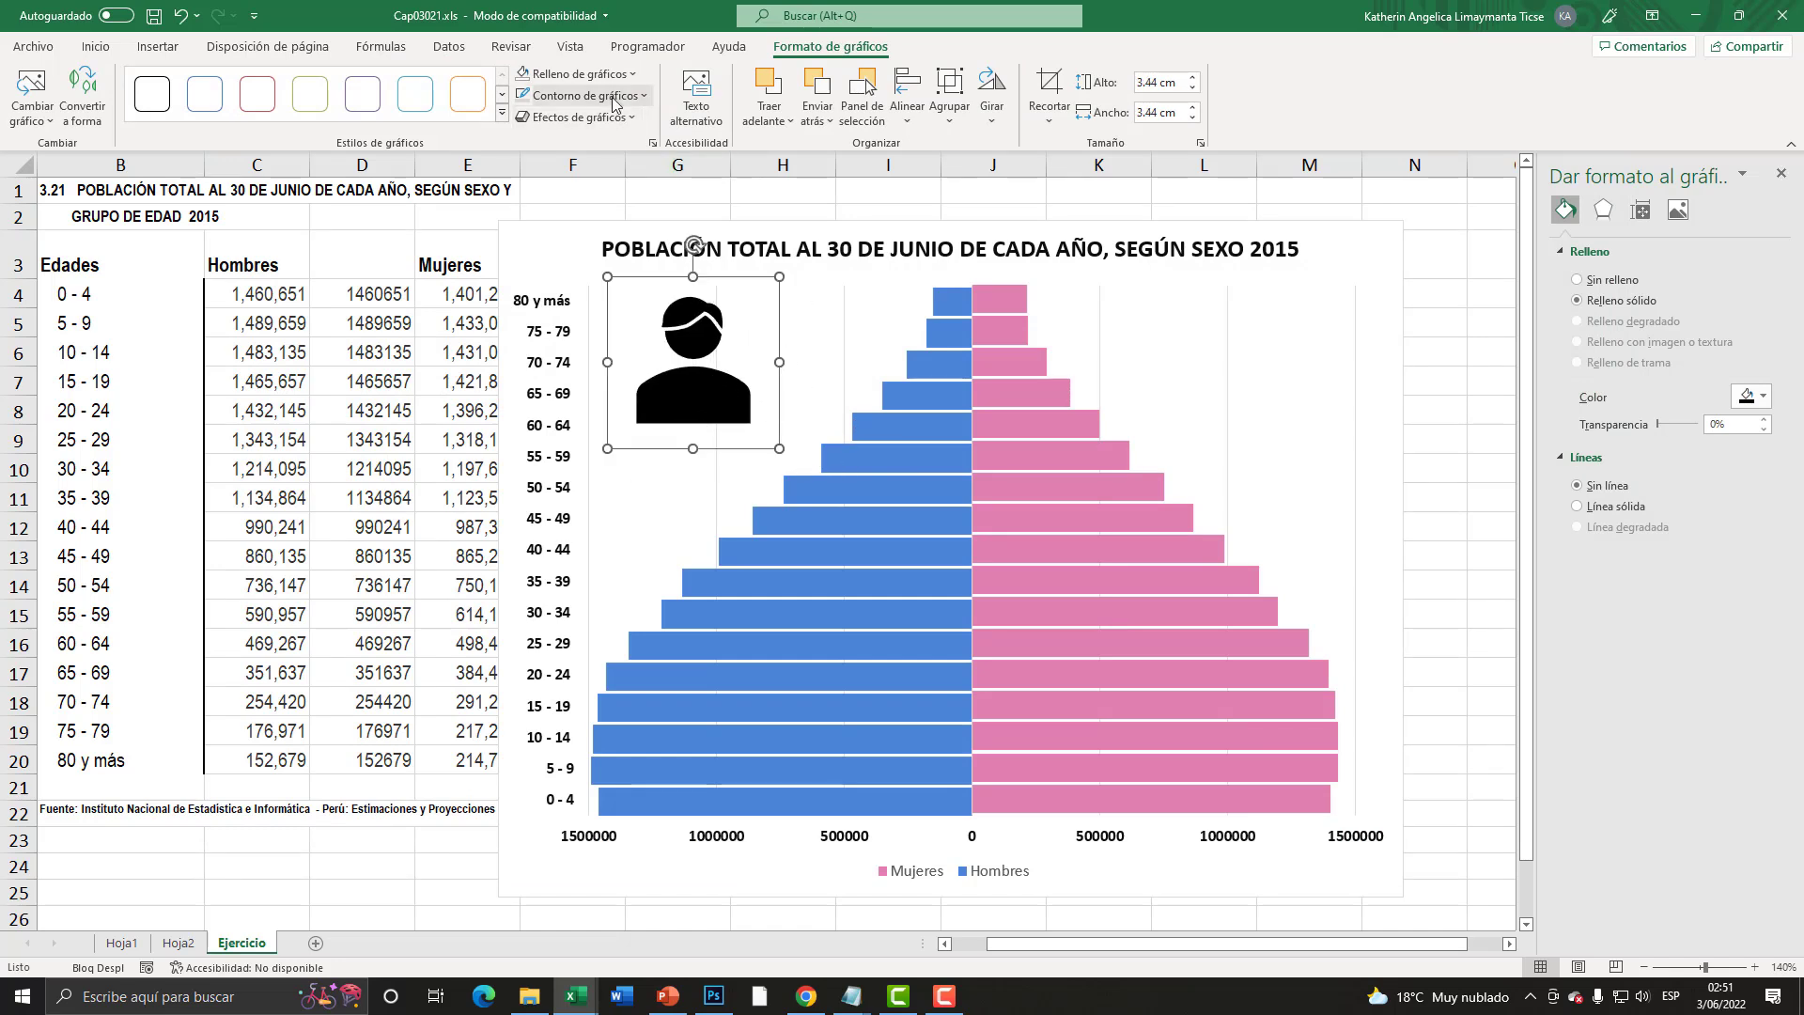
left_click(579, 74)
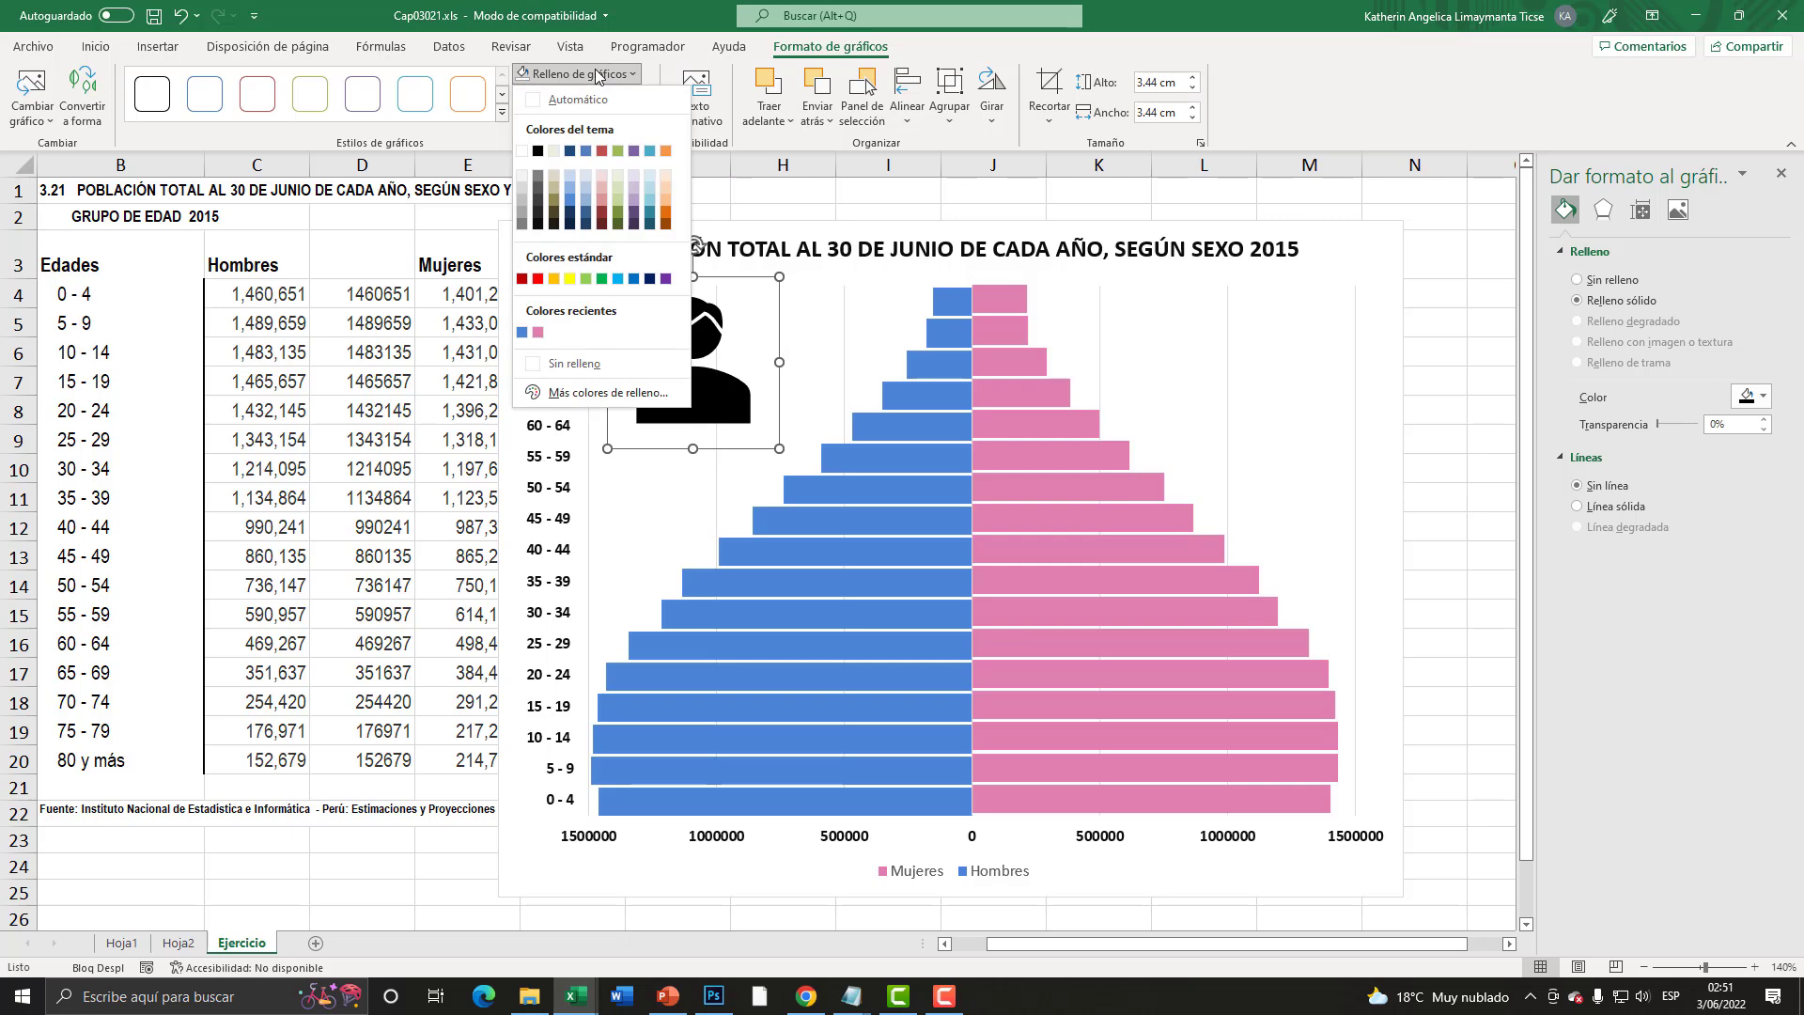
left_click(523, 333)
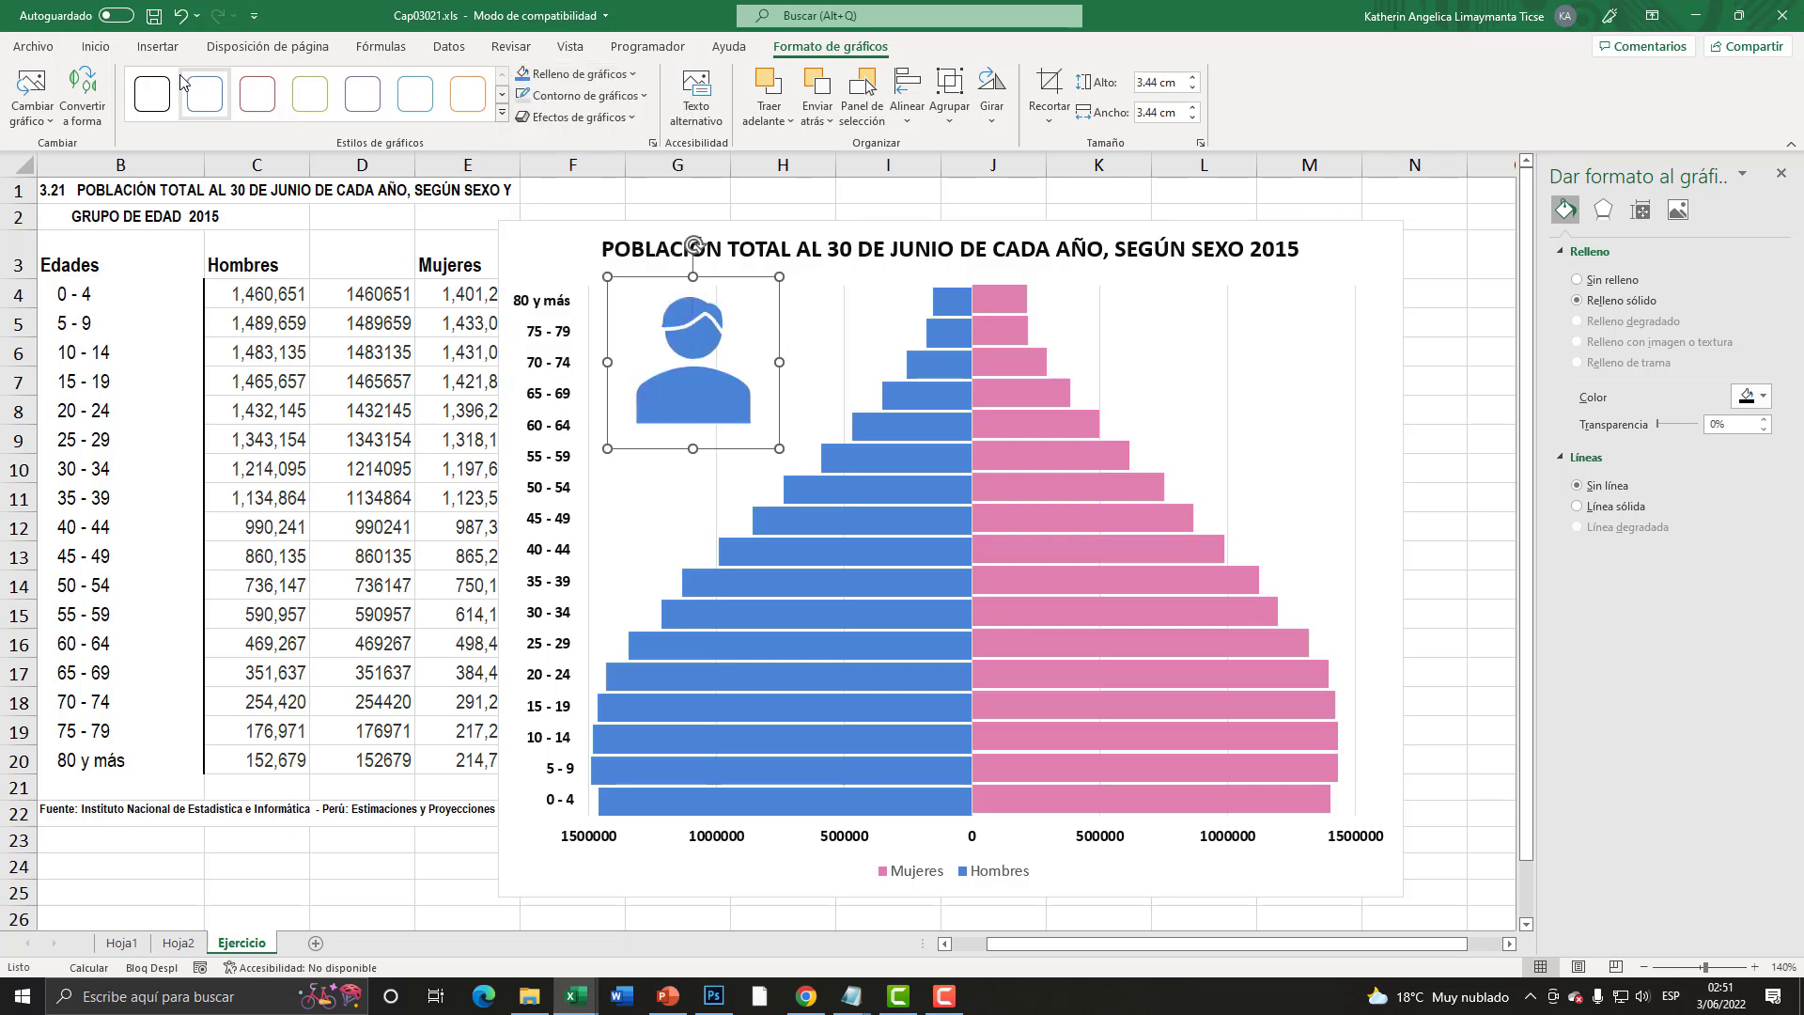
left_click(564, 212)
- Insert the woman bust icon found by searching 'mujer'
left_click(158, 46)
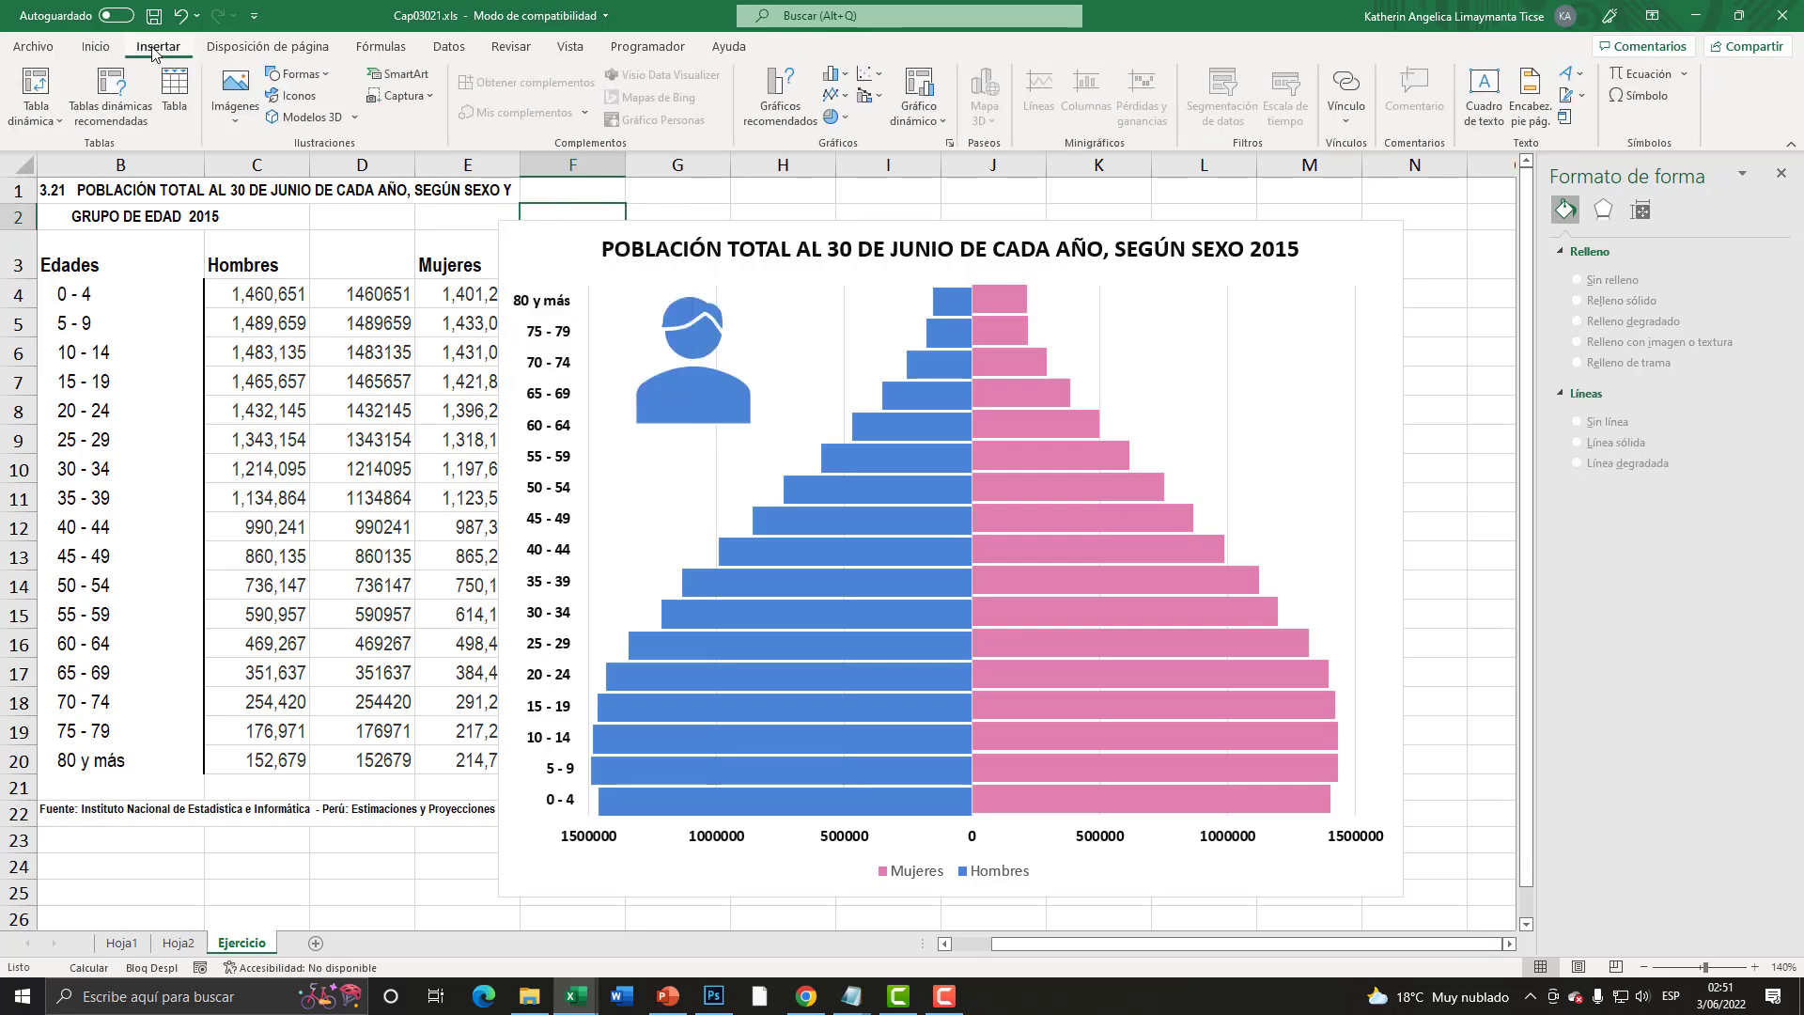
left_click(277, 97)
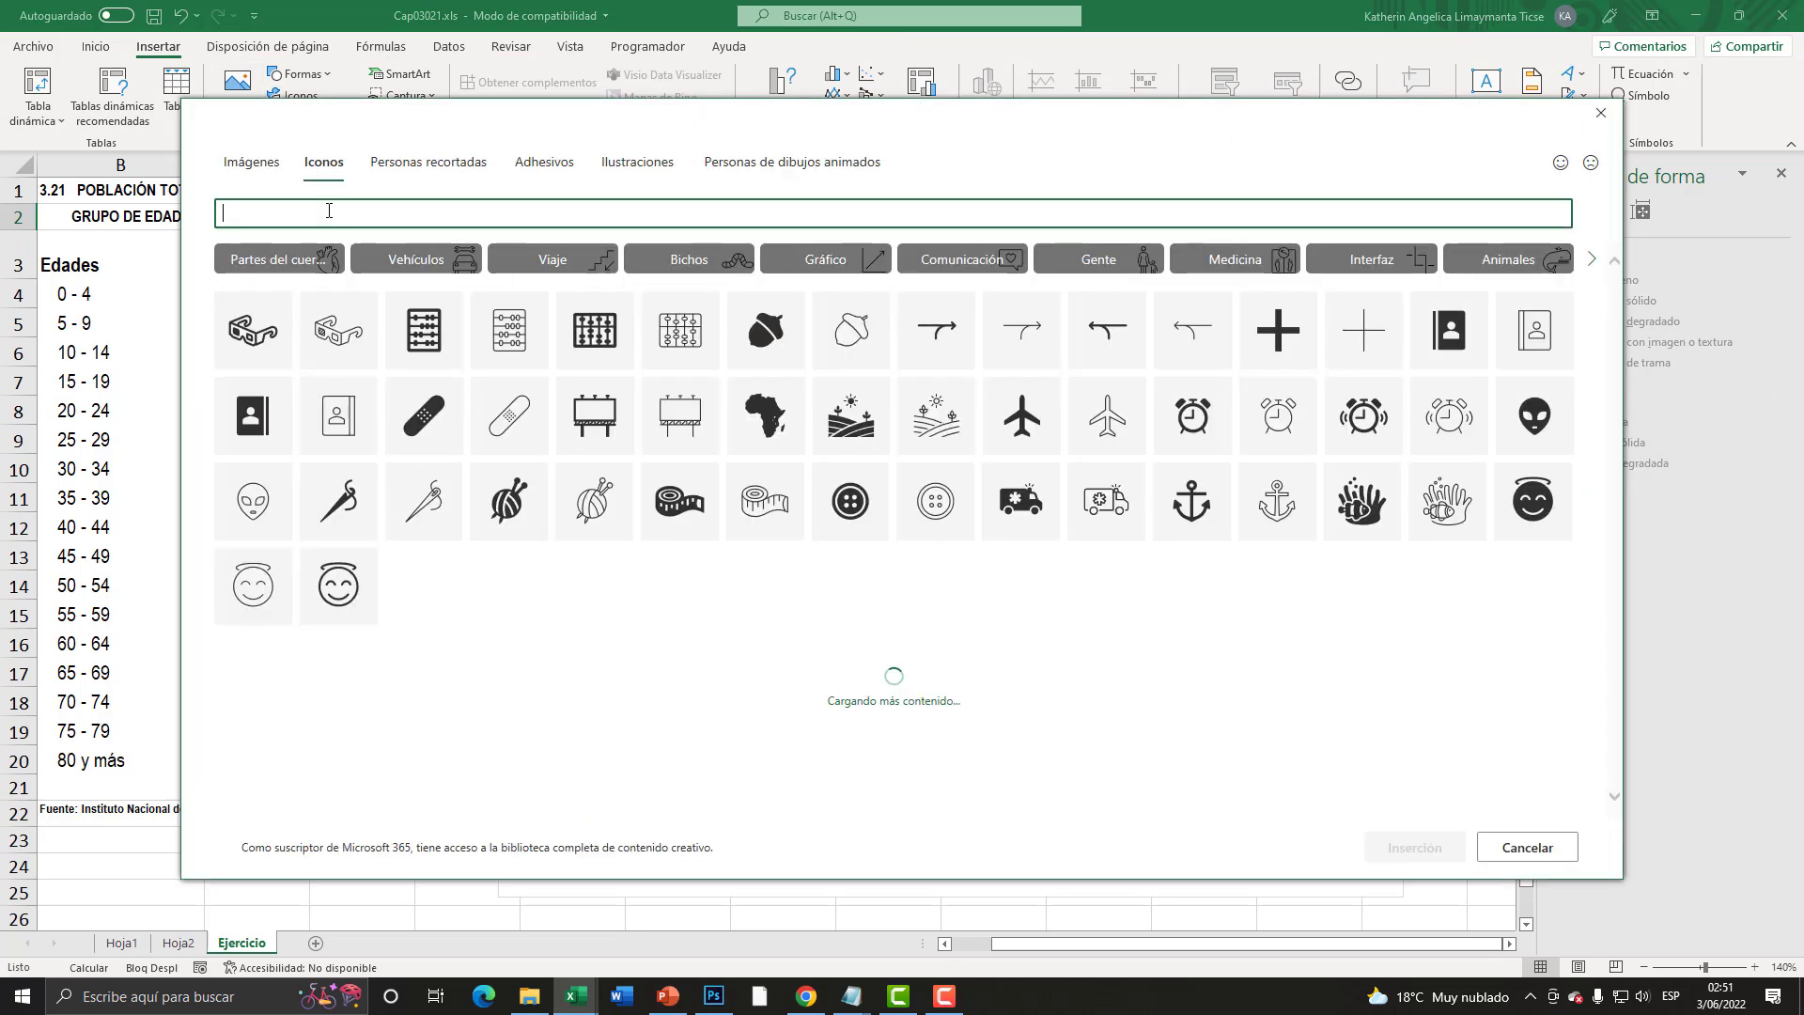
type("mujer")
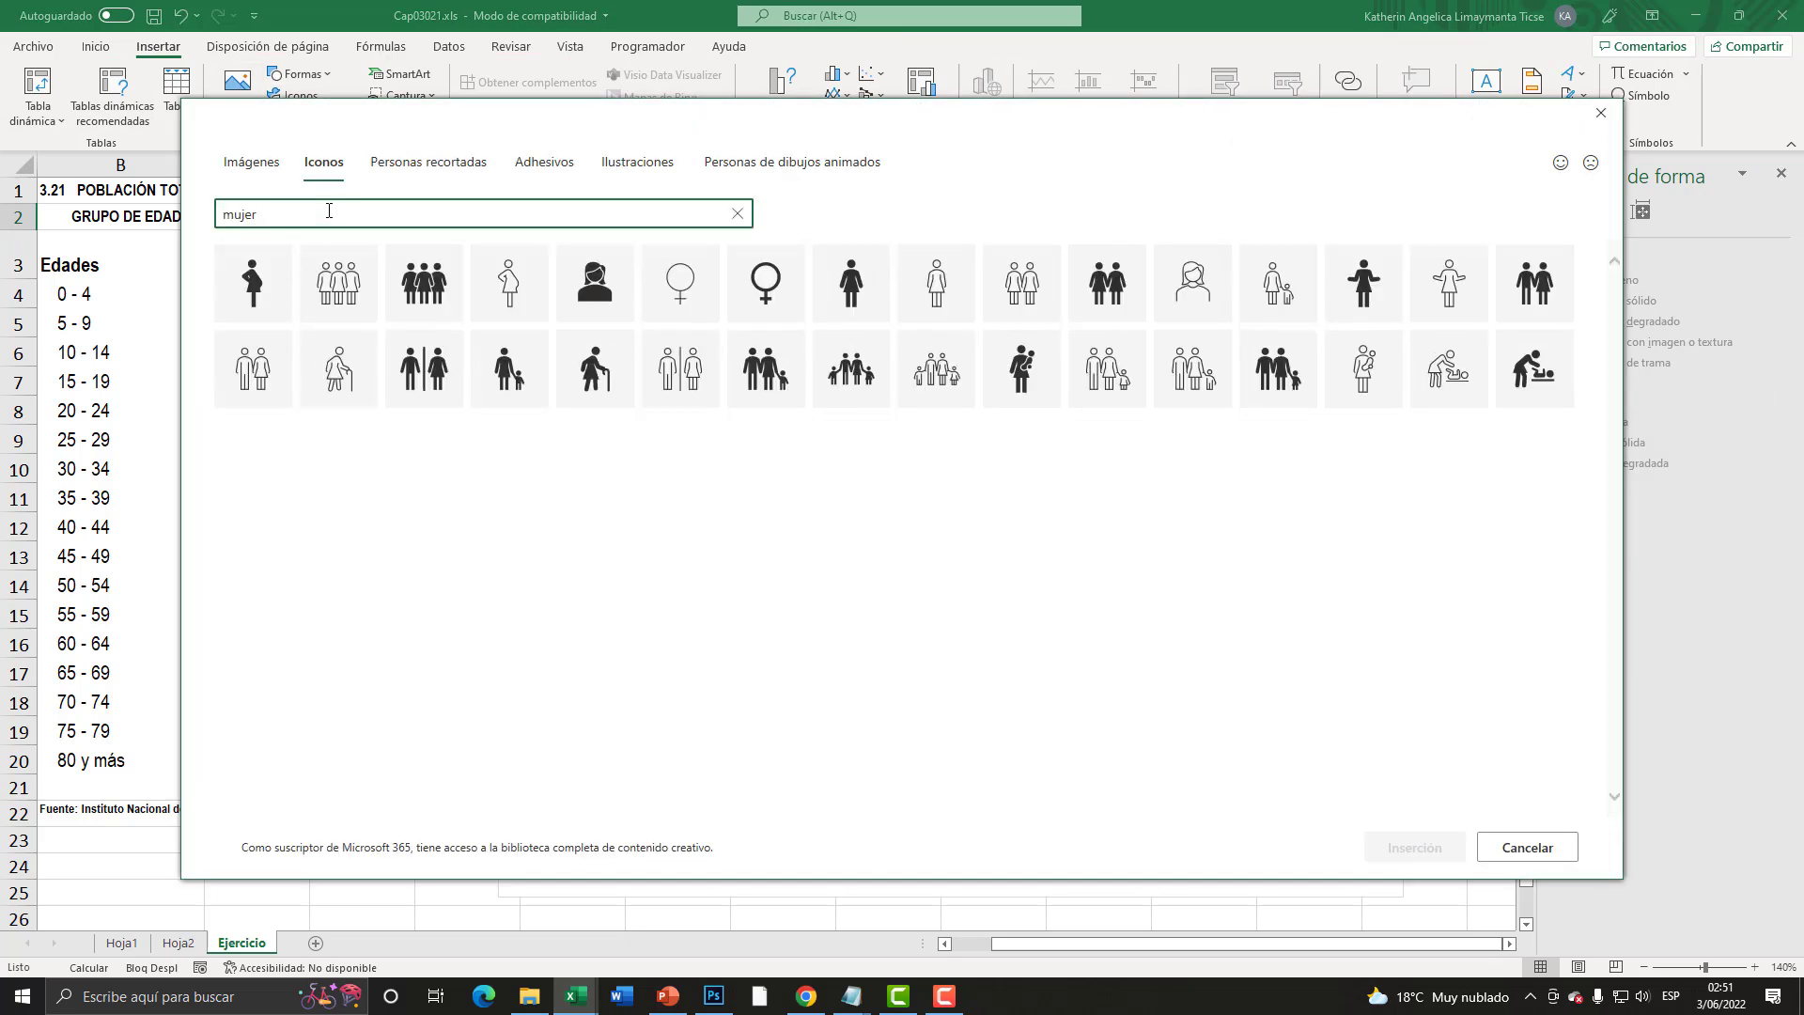
left_click(619, 263)
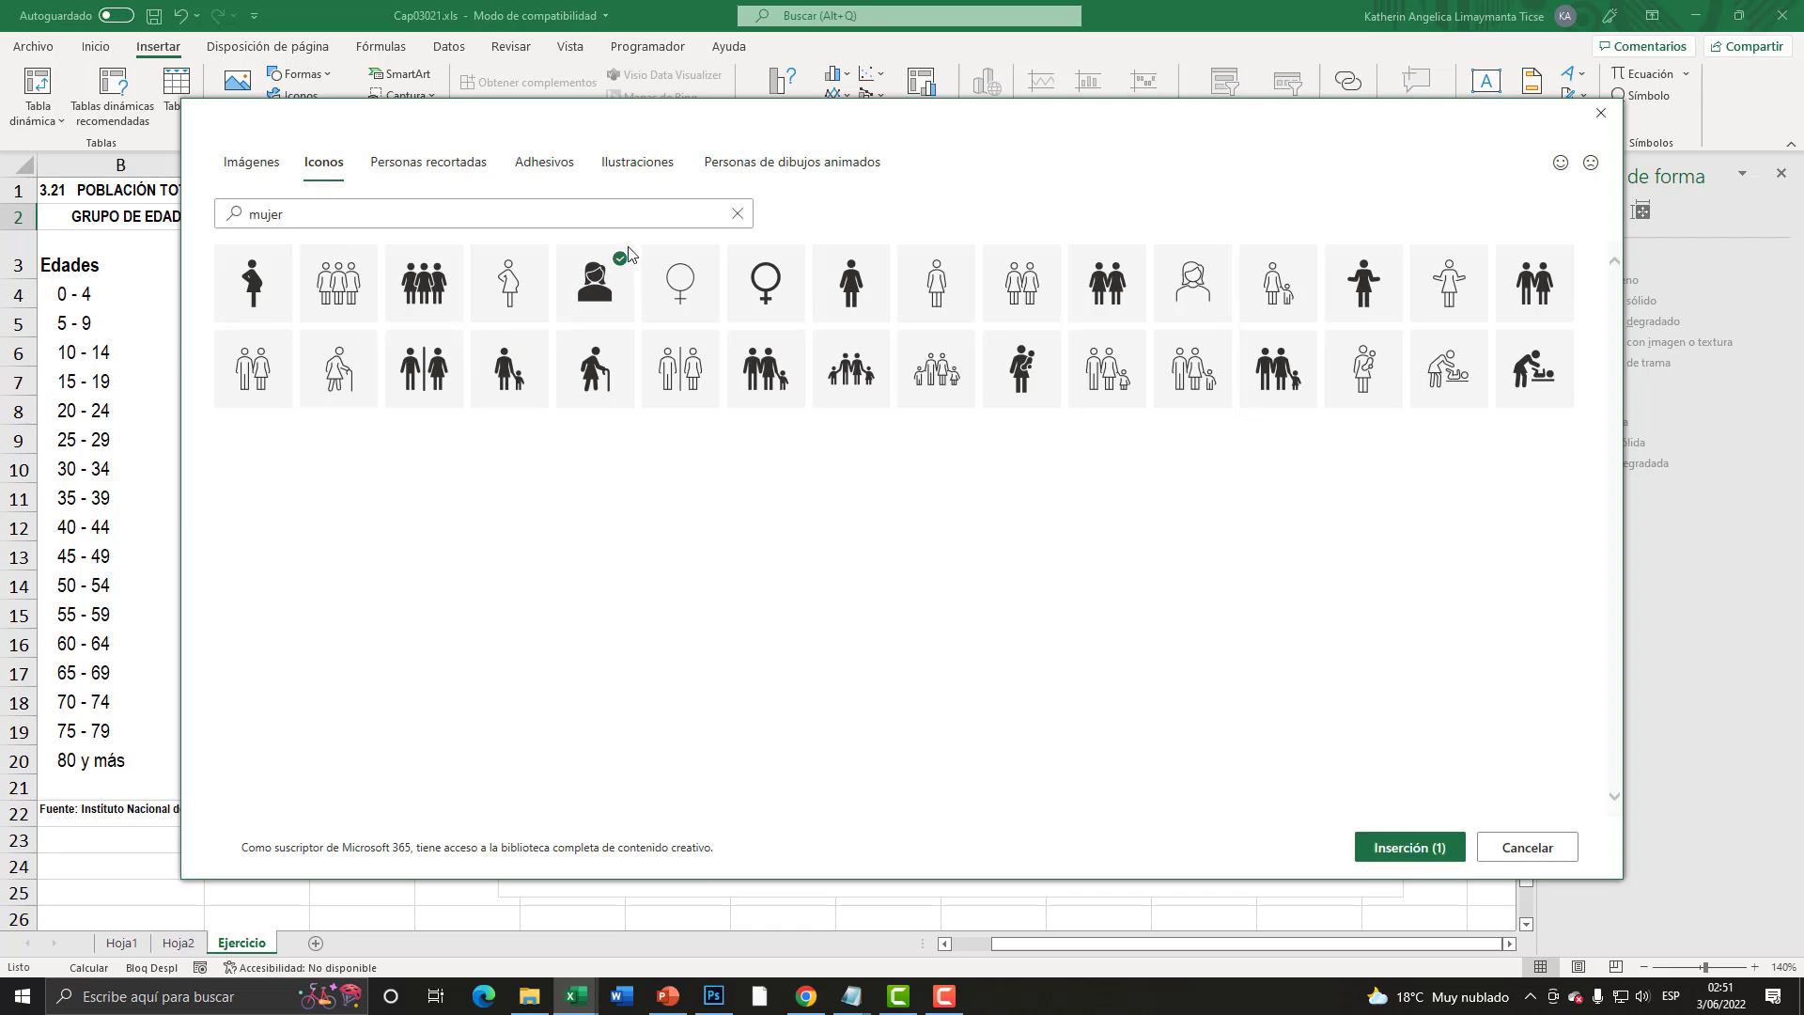
left_click(1409, 846)
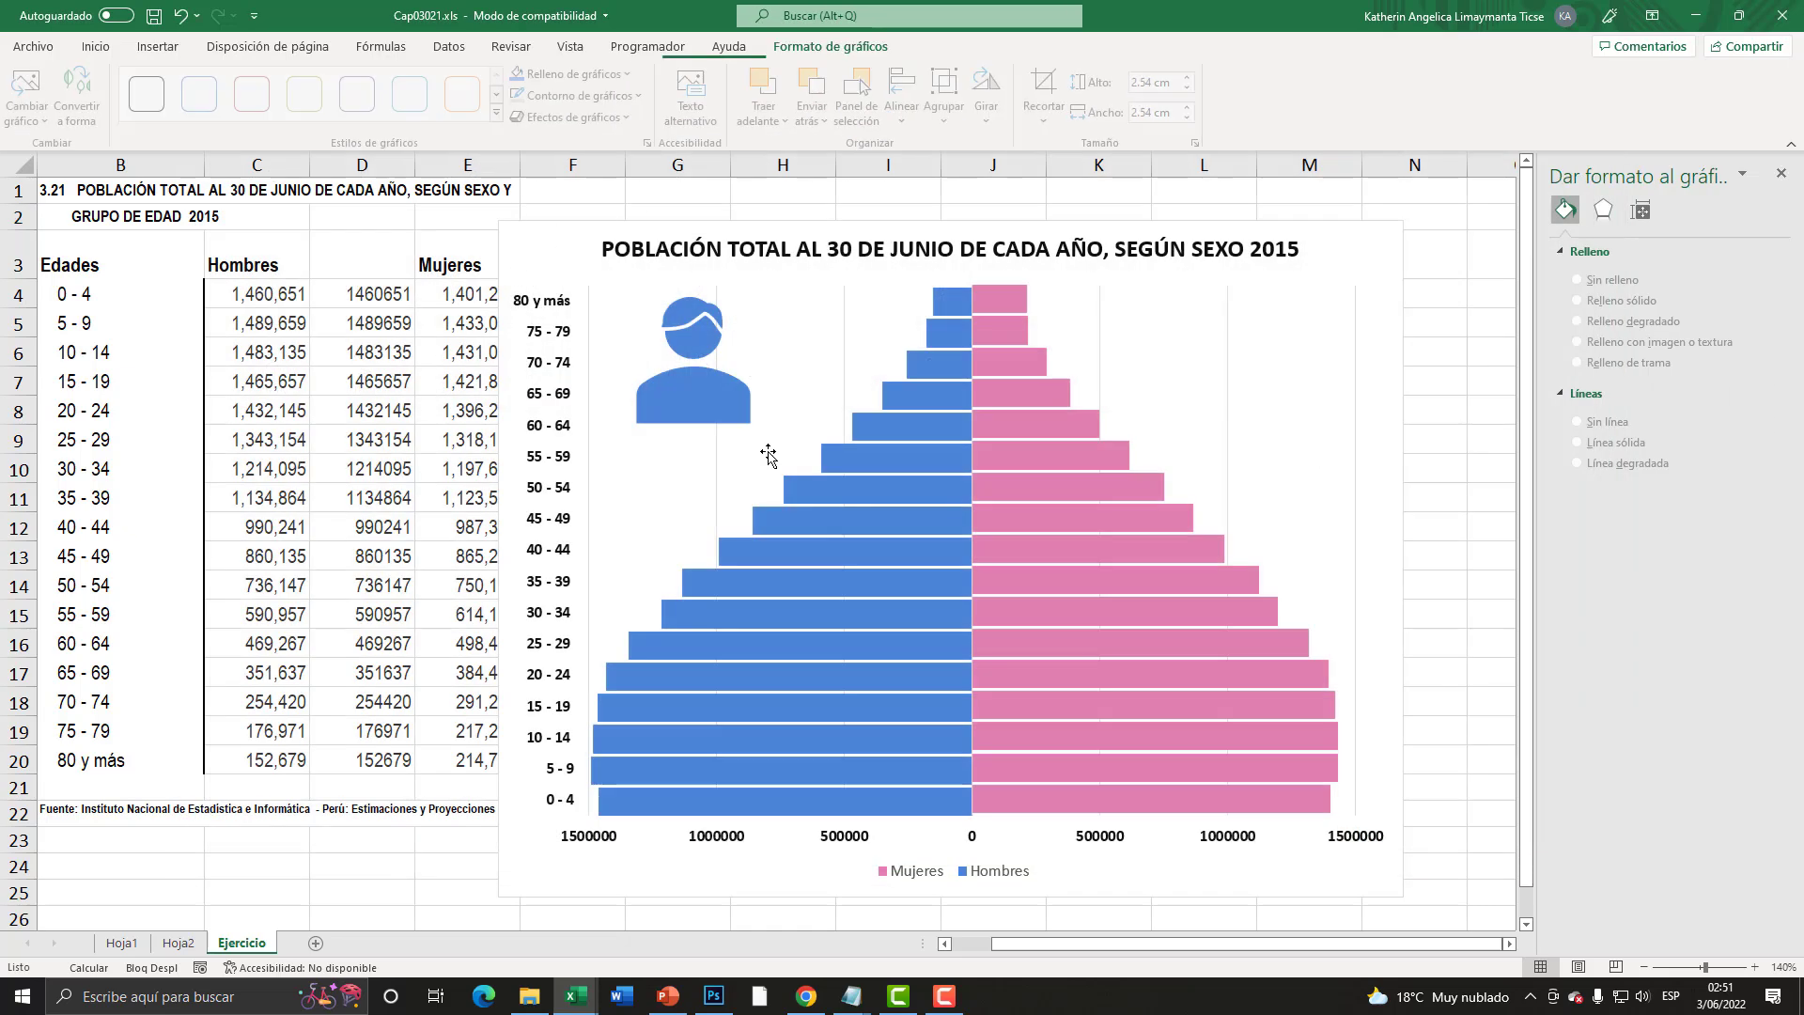
- Place the woman icon over the chart's pink side and colour it pink
mouse_move(583, 298)
left_mouse_down()
mouse_move(1193, 414)
mouse_move(1204, 382)
mouse_move(1304, 443)
left_mouse_up()
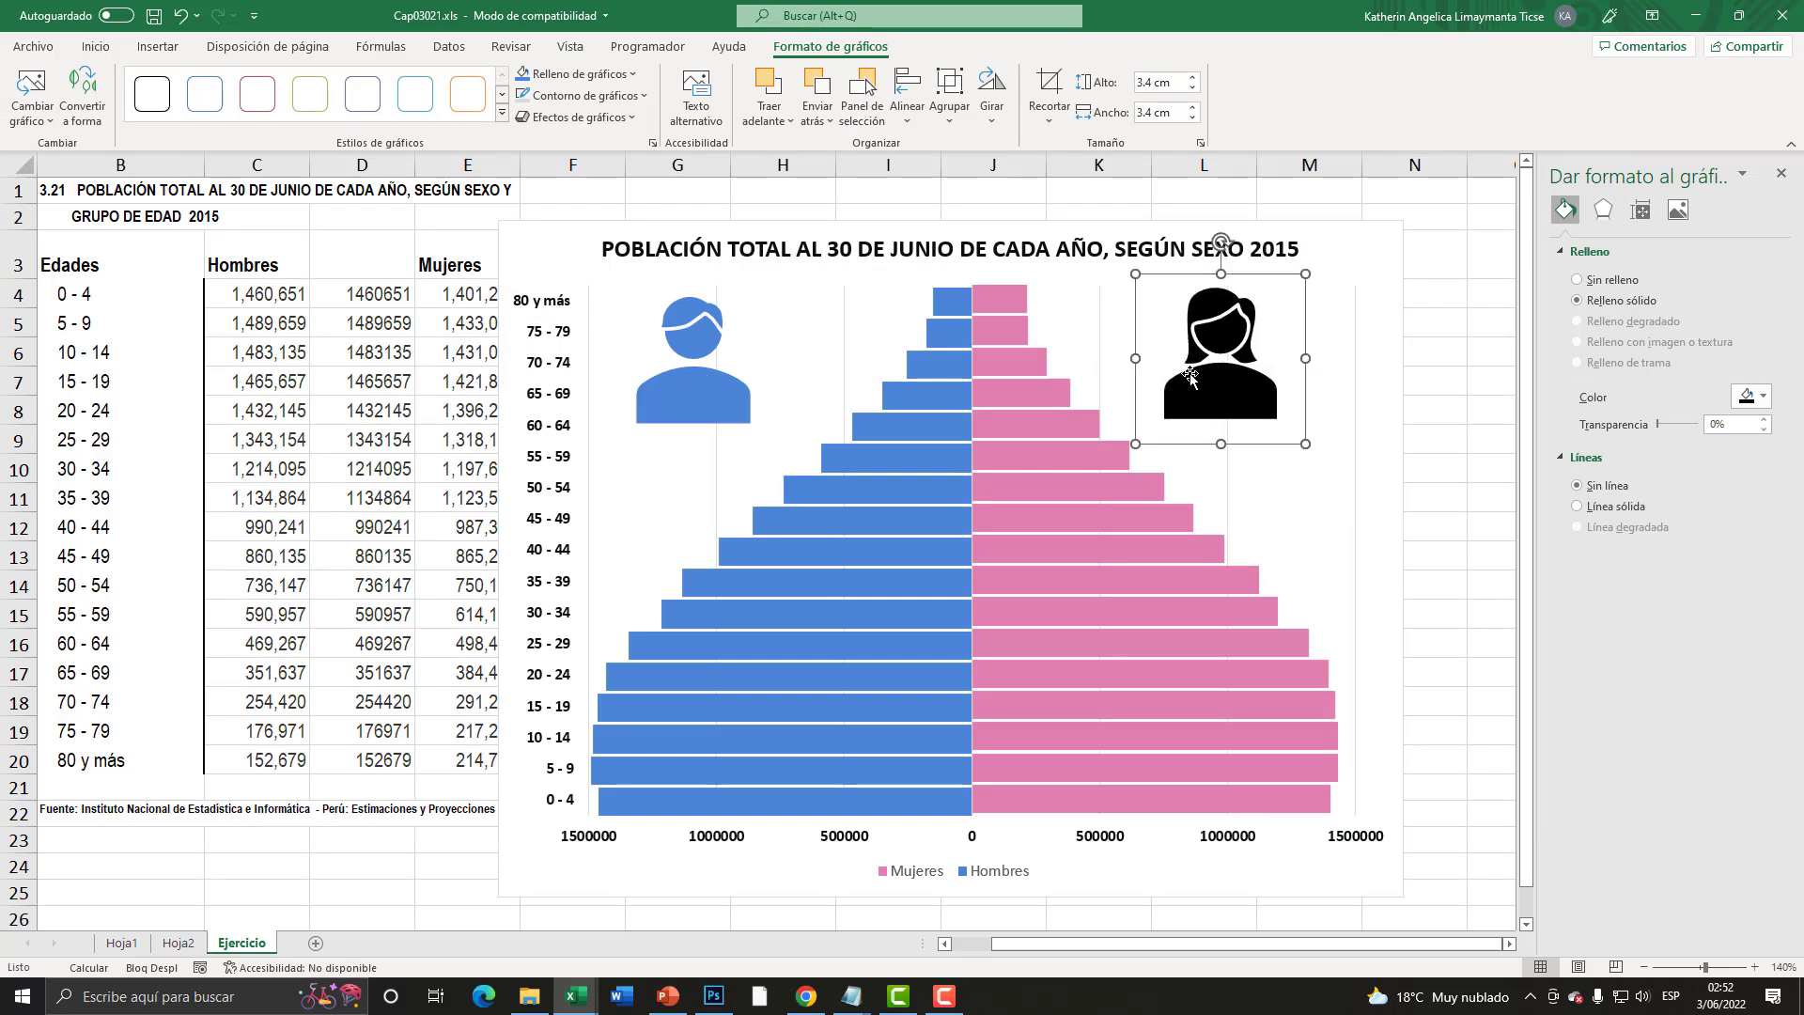
left_click(578, 73)
left_click(538, 332)
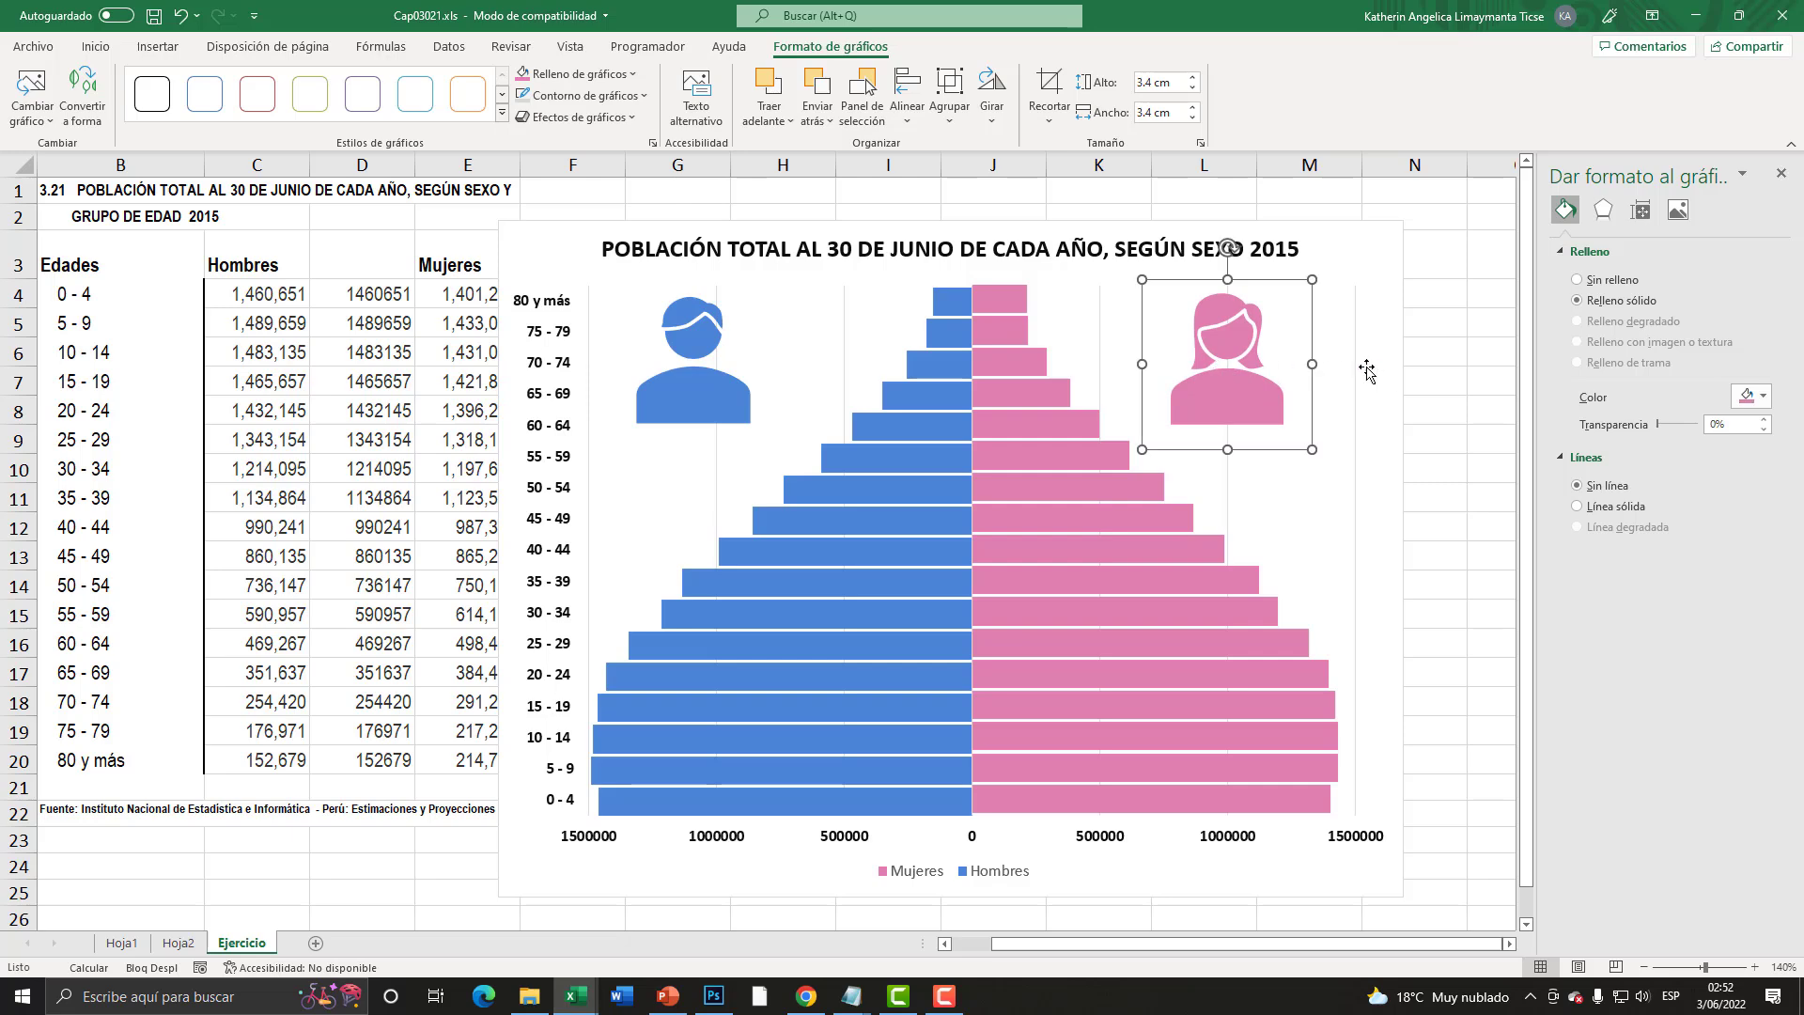
left_click(1418, 349)
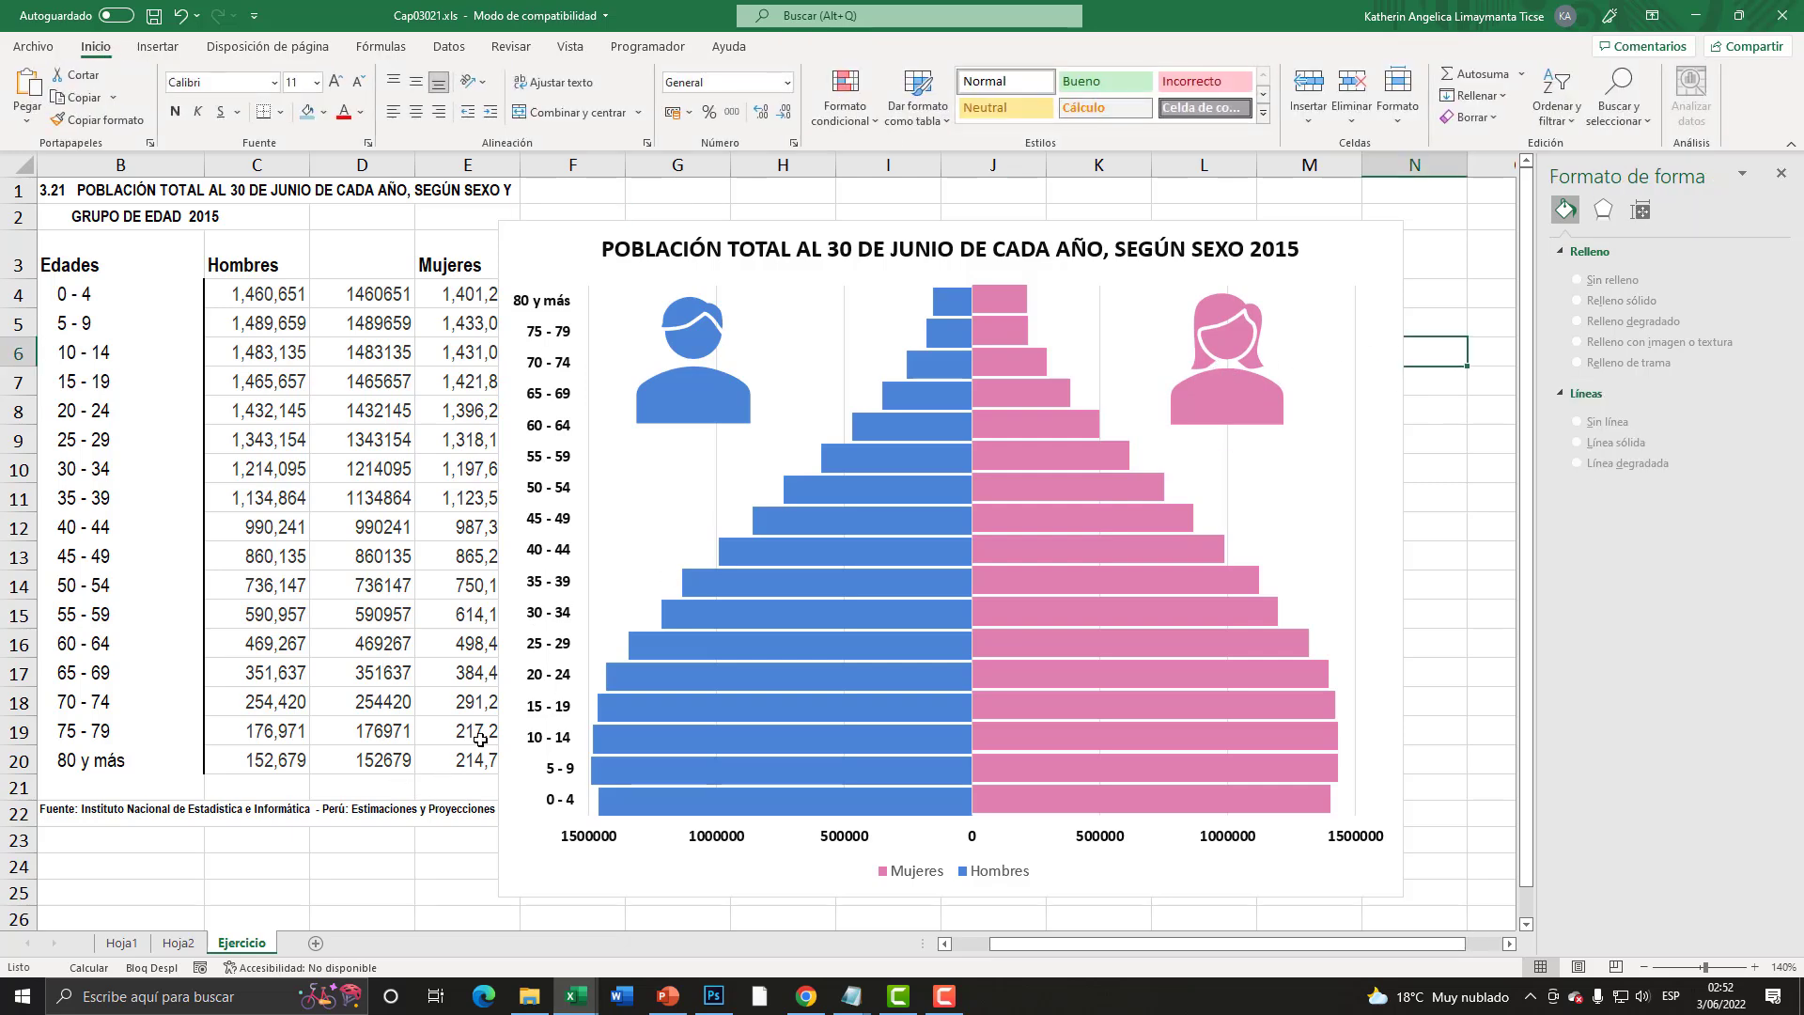
- Shift the chart right, reposition both icons into its upper corners, and select cell C21
left_click(1780, 172)
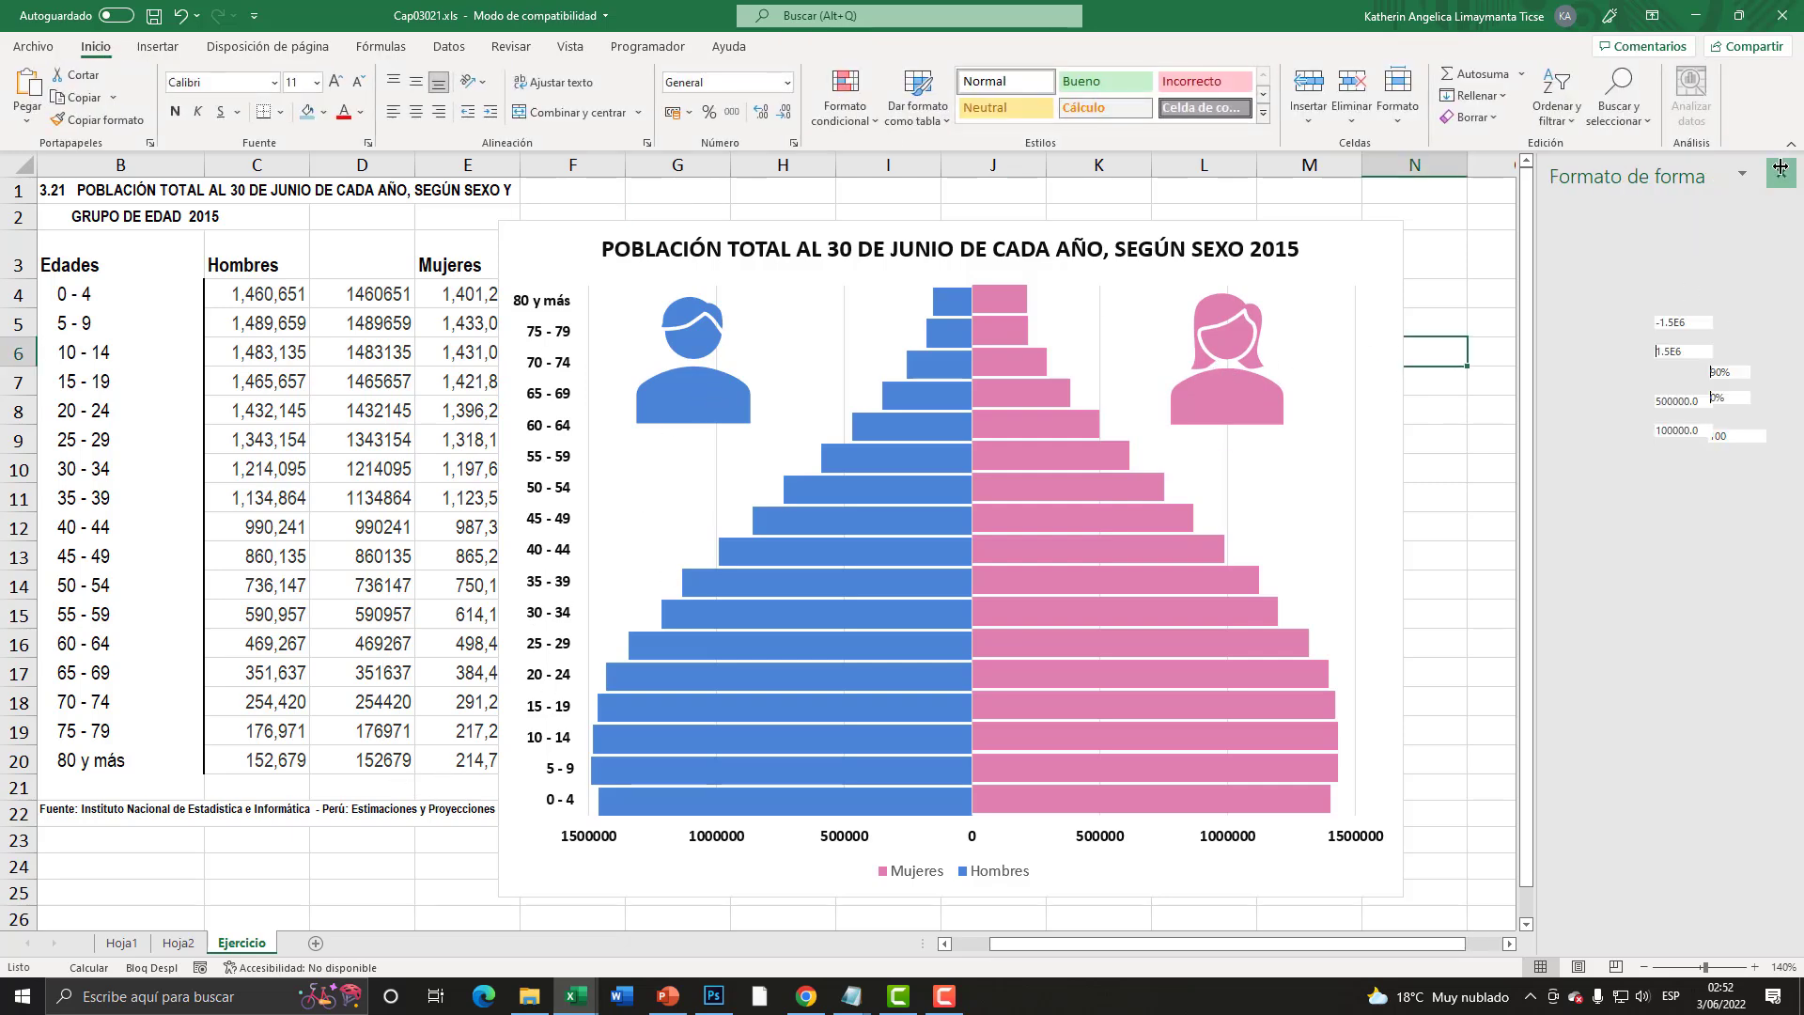
mouse_move(562, 241)
left_mouse_down()
mouse_move(846, 339)
mouse_move(666, 221)
left_mouse_up()
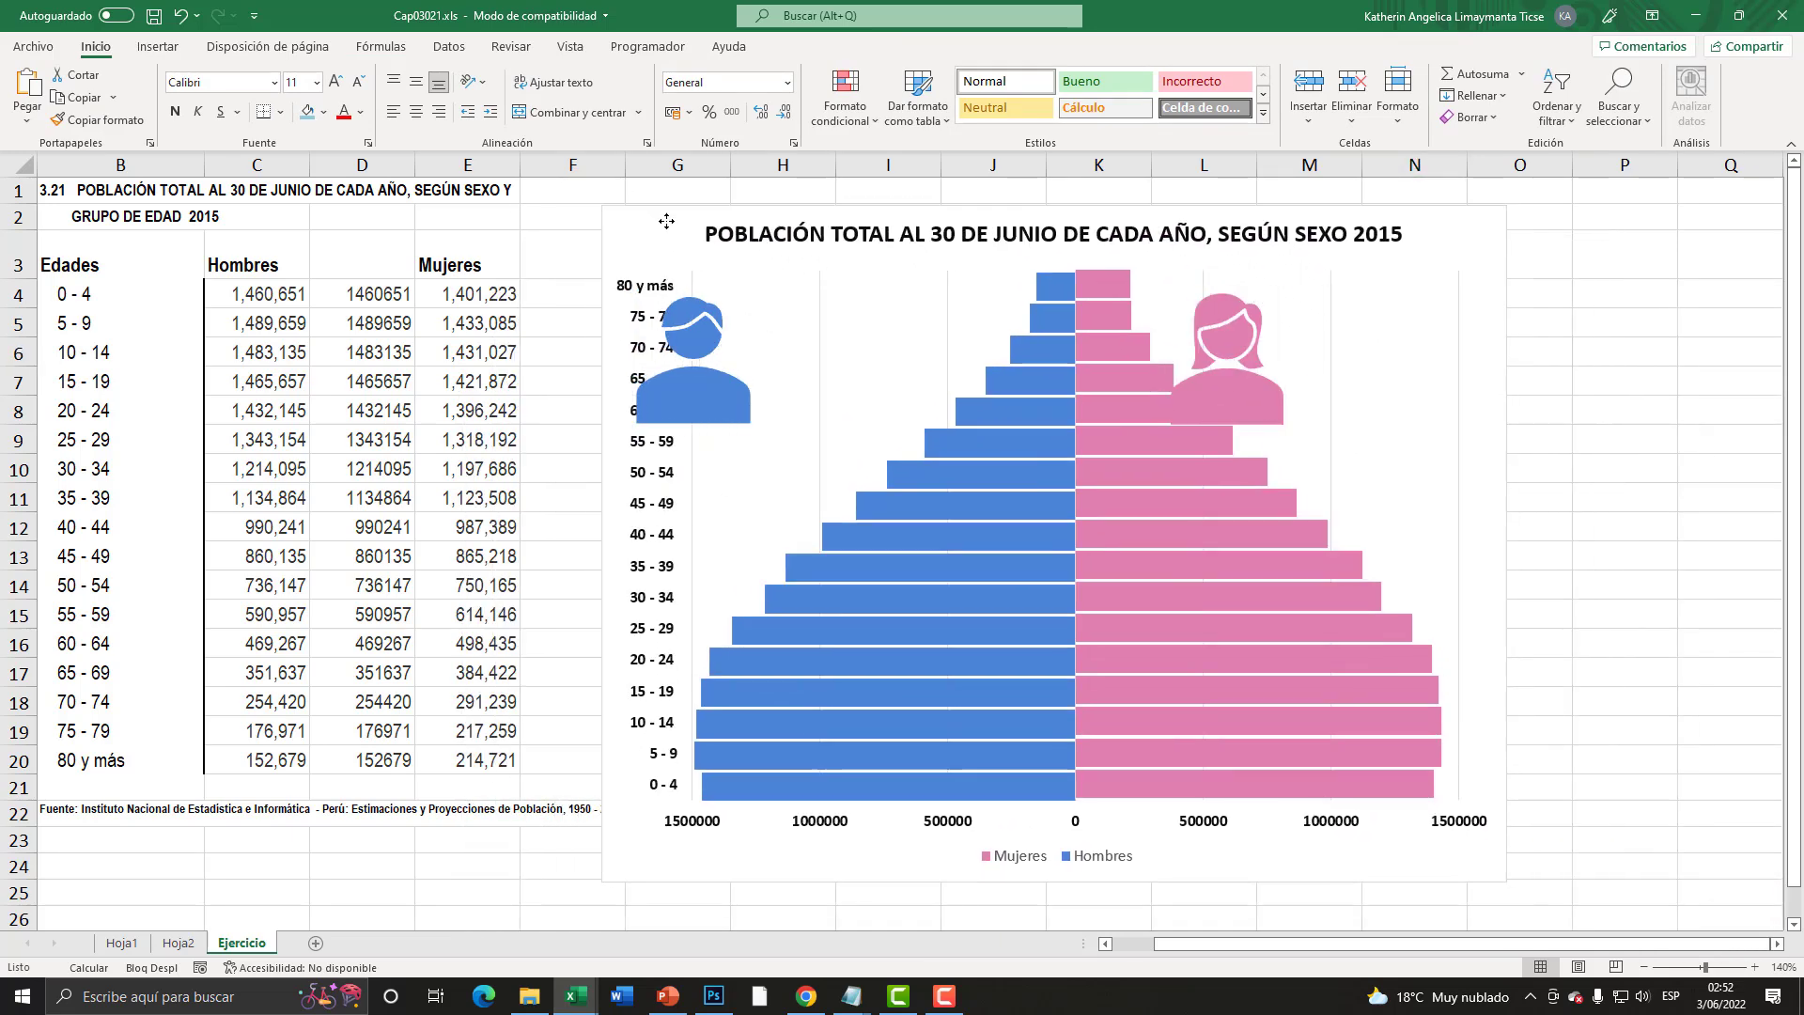
left_click_drag(700, 341, 804, 321)
left_click_drag(1245, 337, 1369, 328)
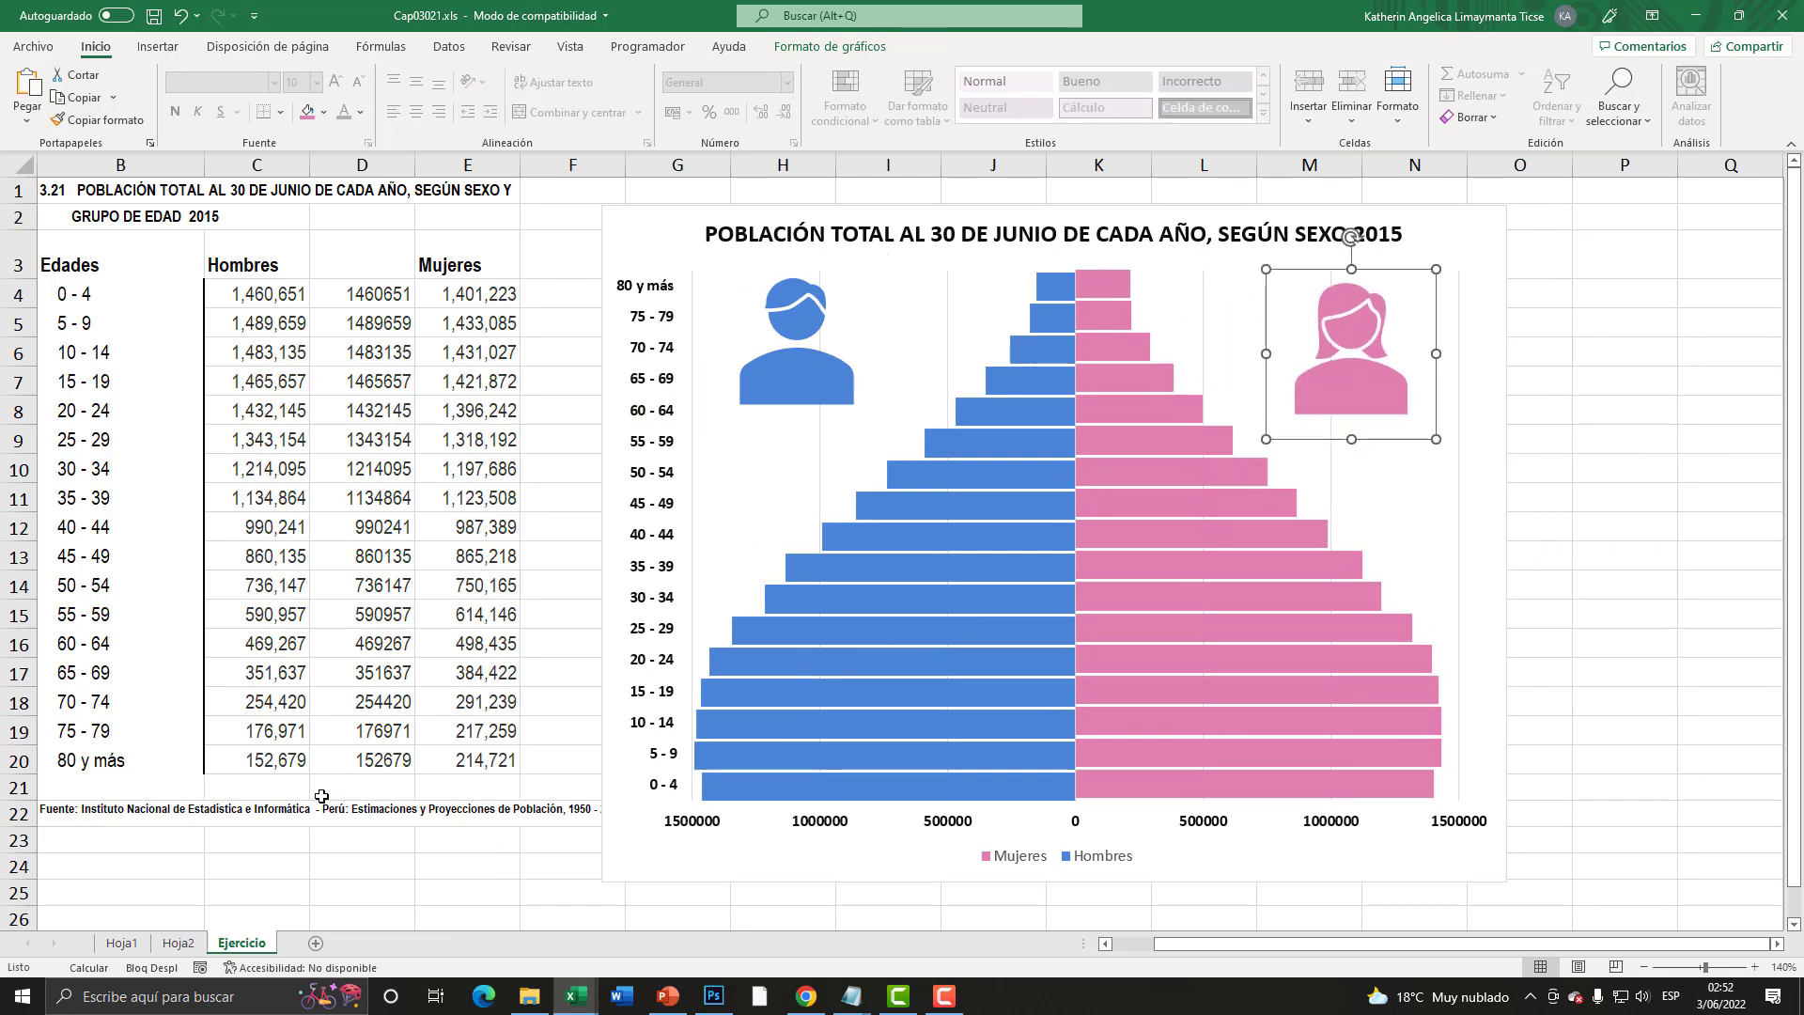
left_click(263, 791)
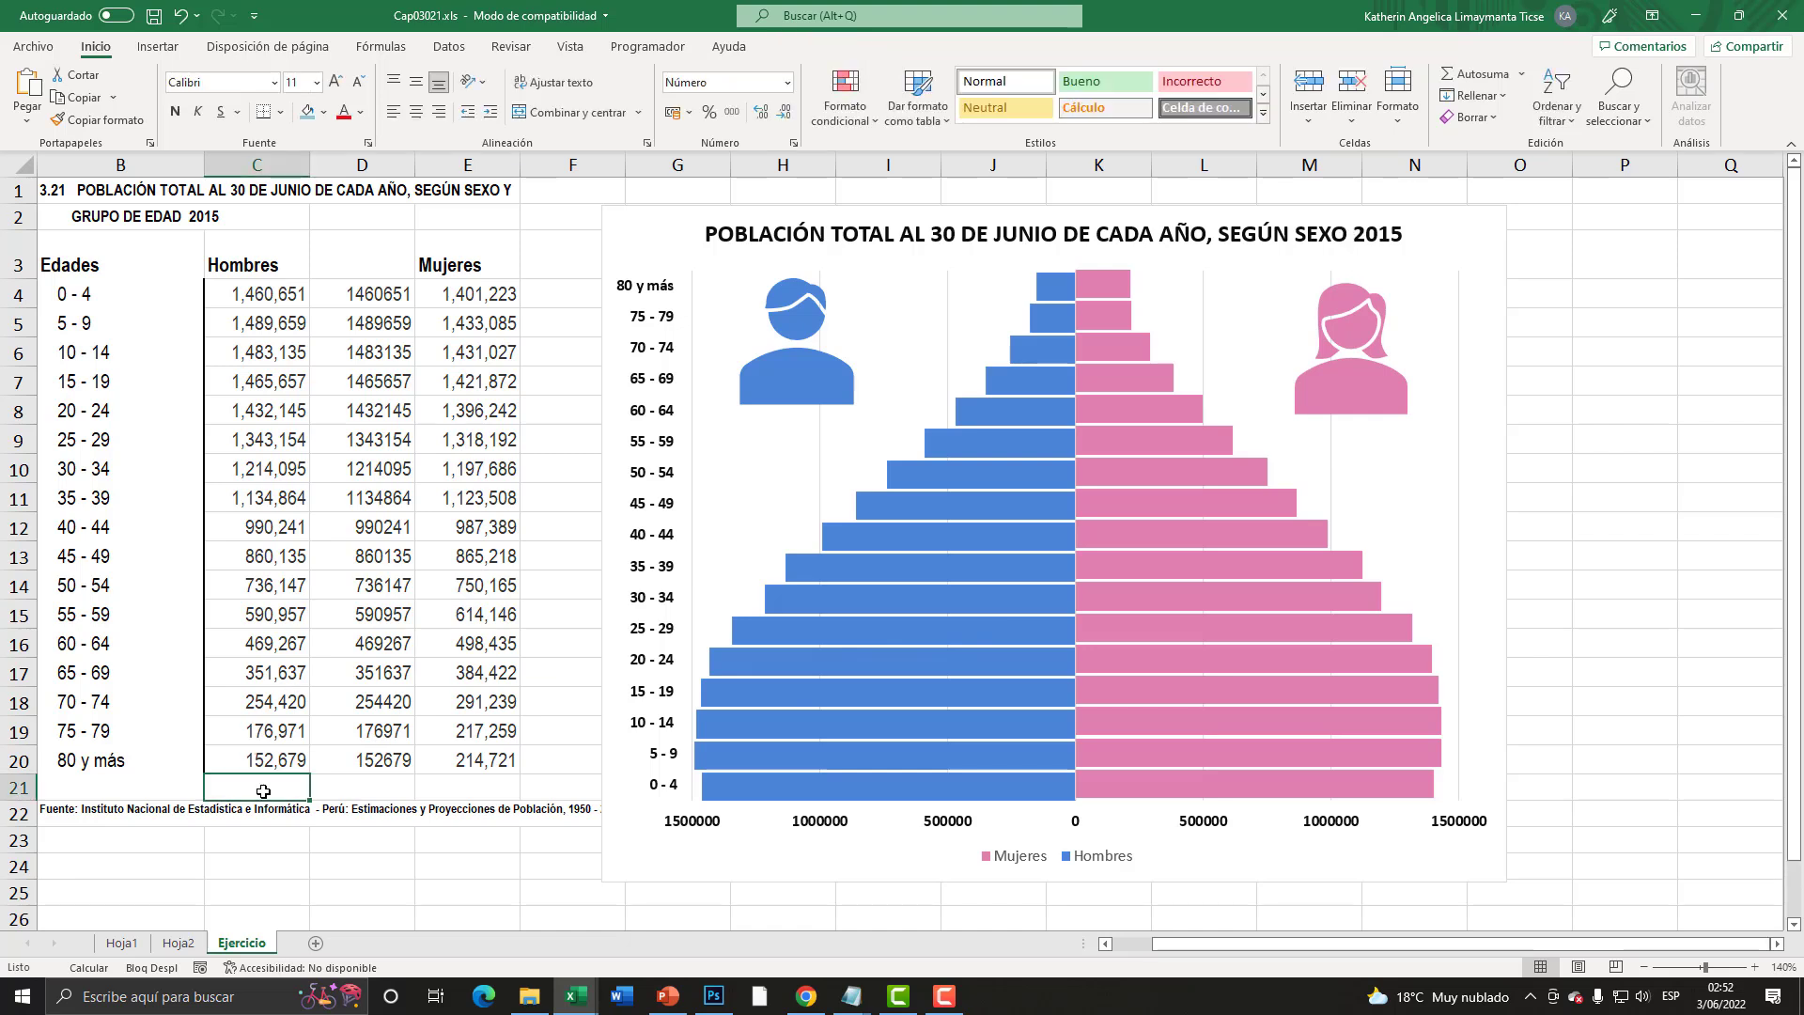
- Total the Hombres column in C21 with =SUMA(C4:C20), giving 15,605,814
key("ctrl+z")
key("ctrl+y")
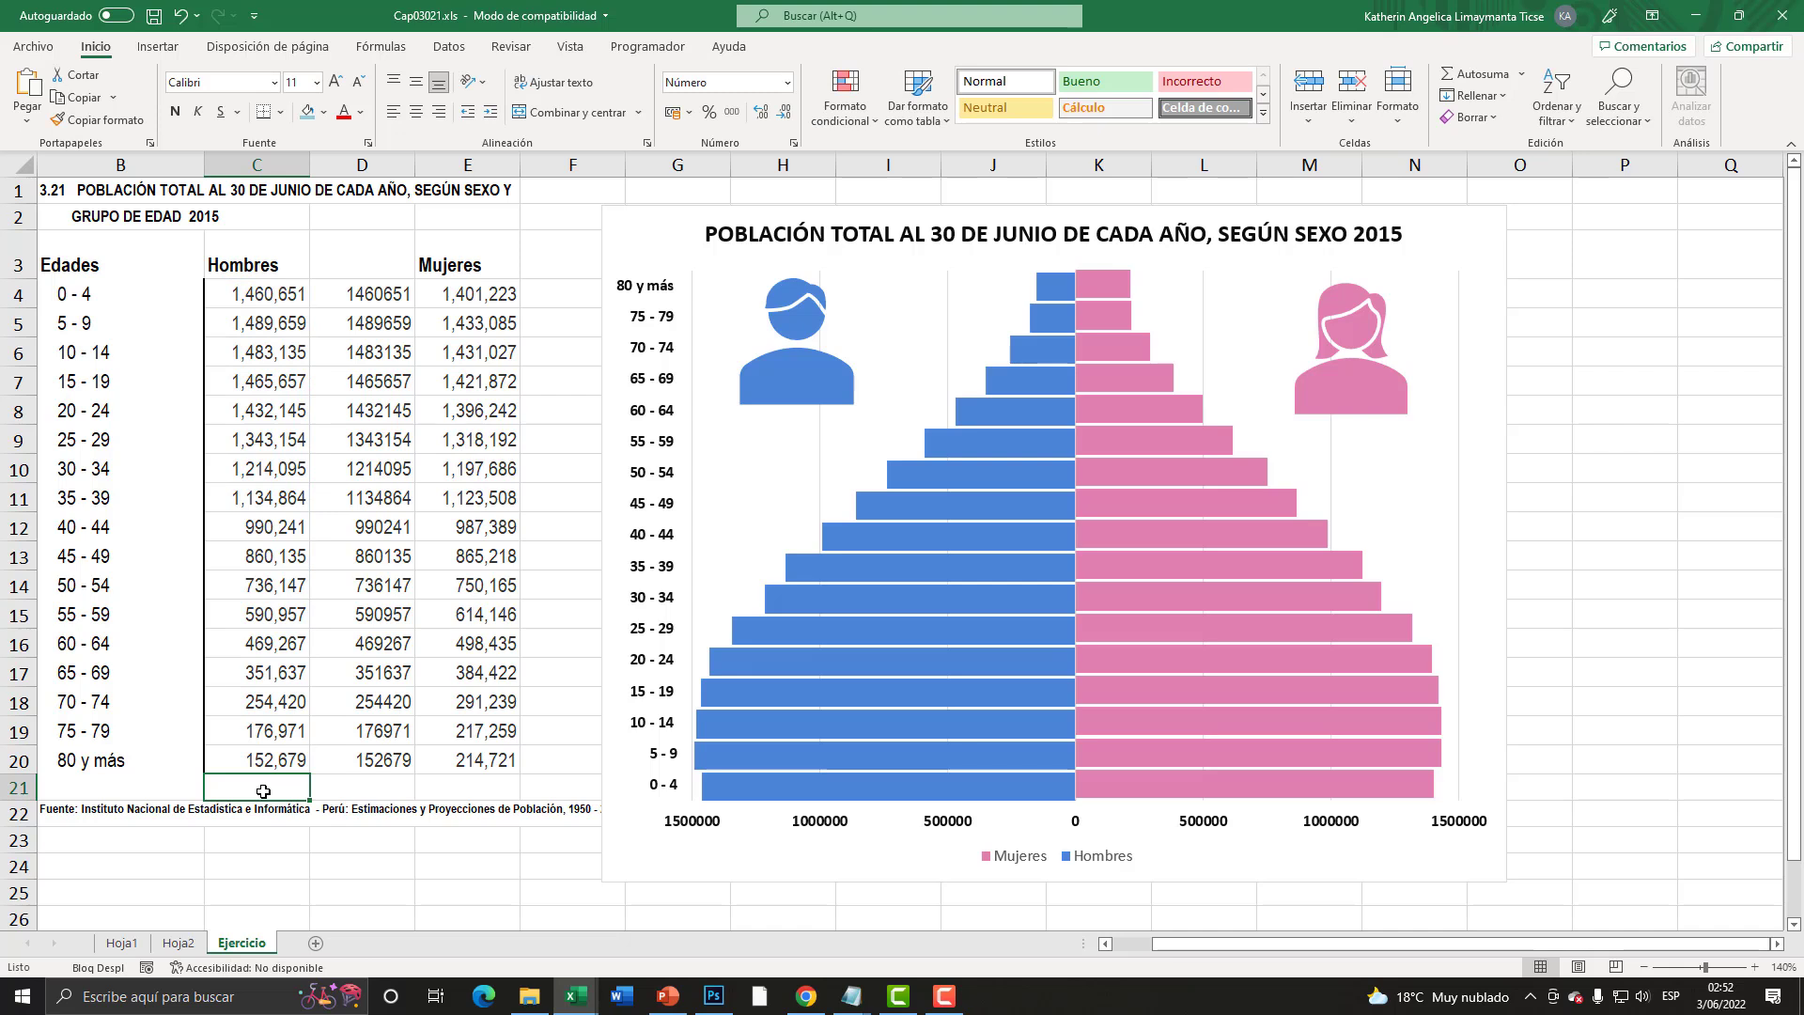
type("=")
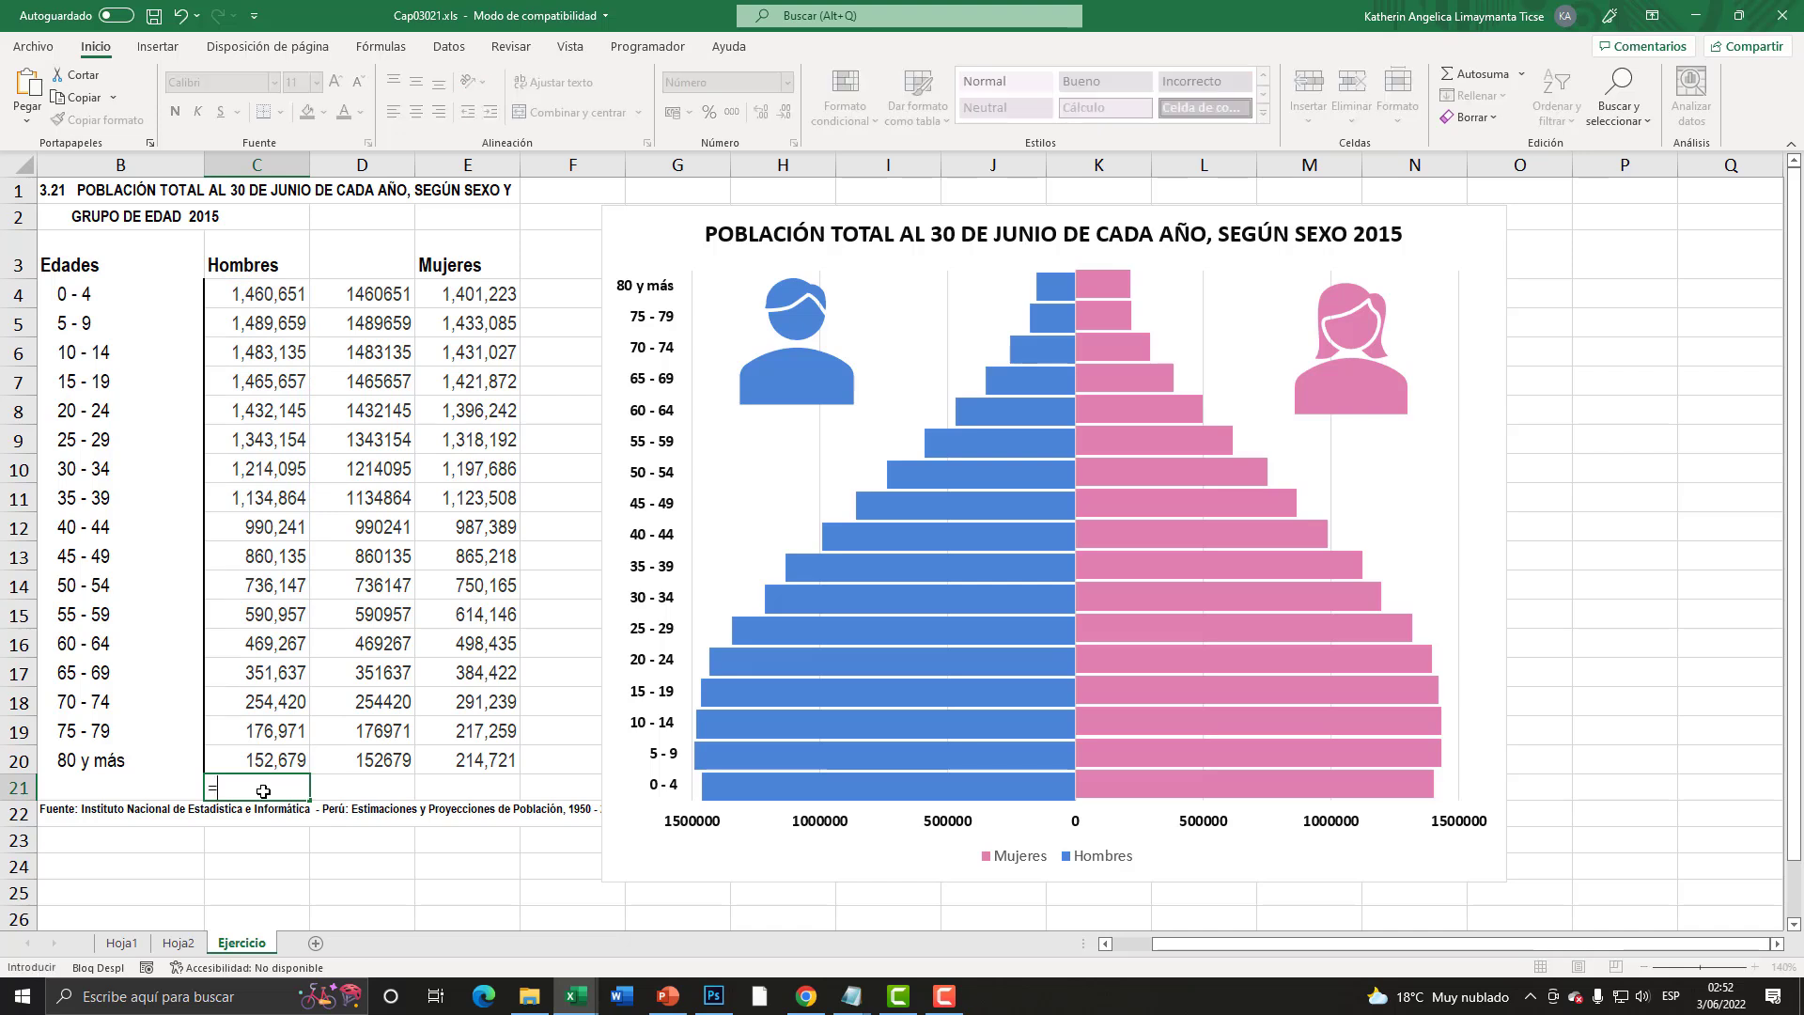
type("SUMA(")
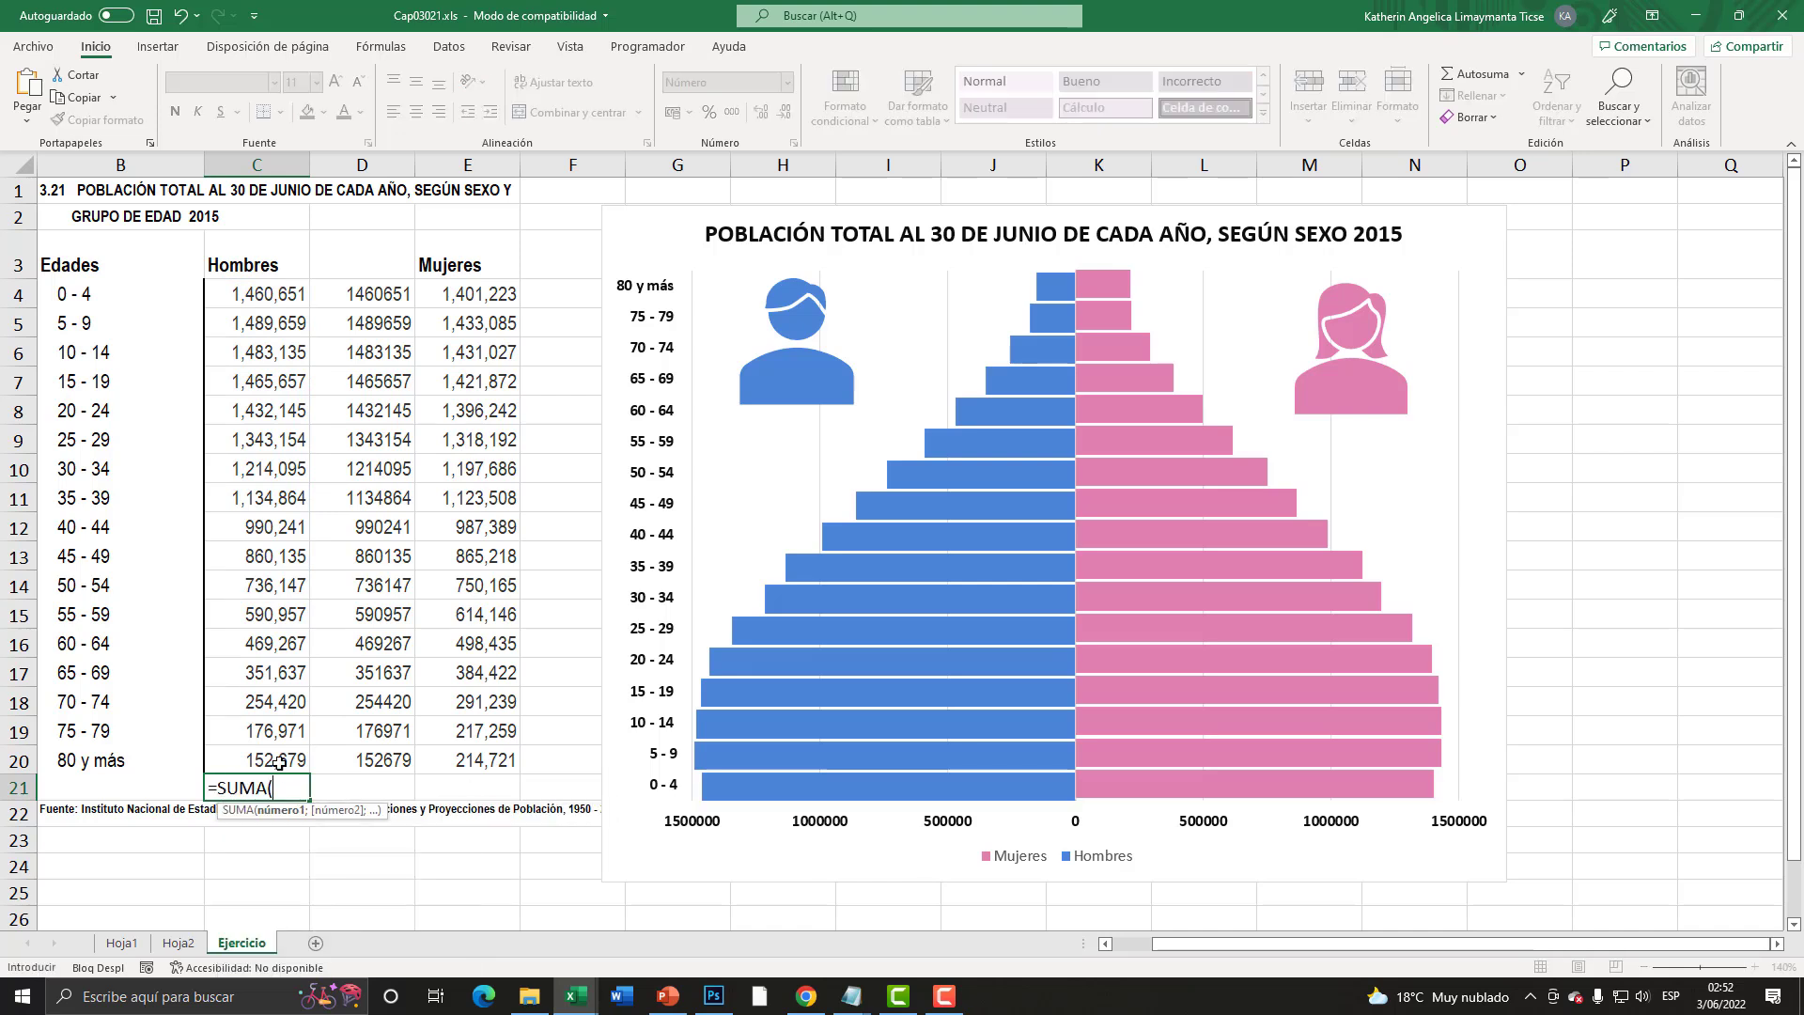
left_click_drag(279, 763, 282, 299)
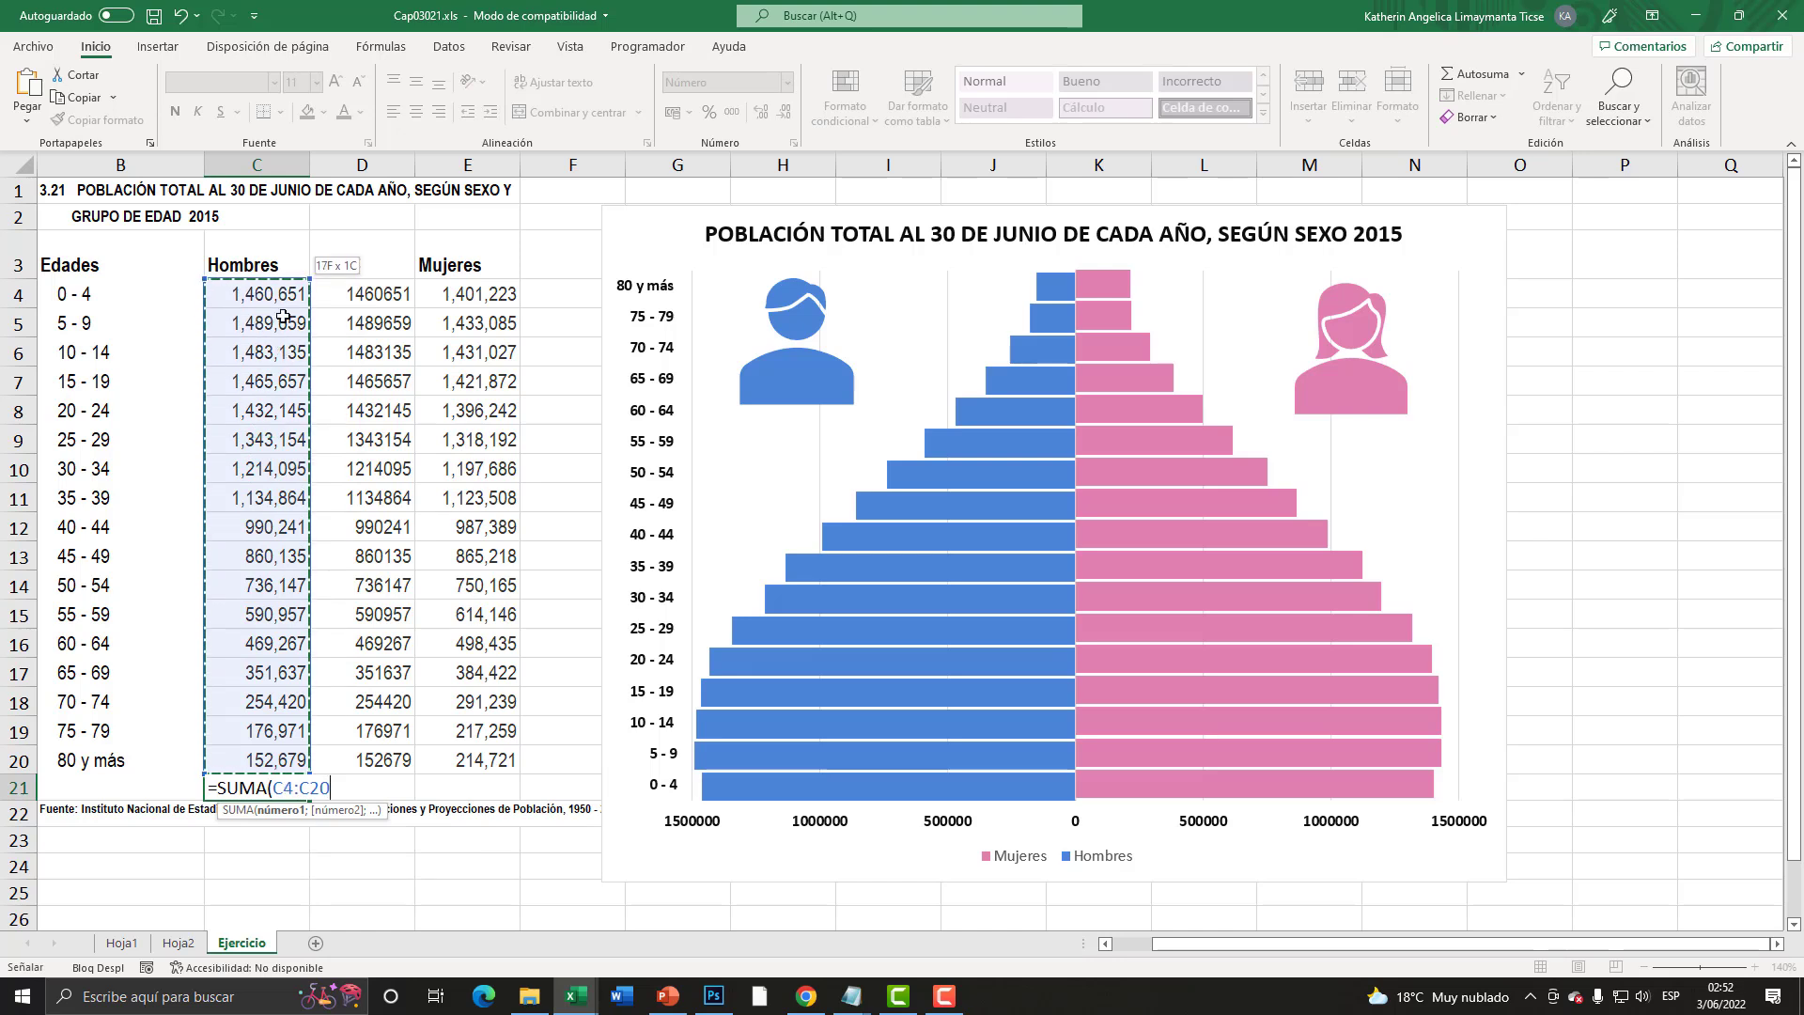
key("Return")
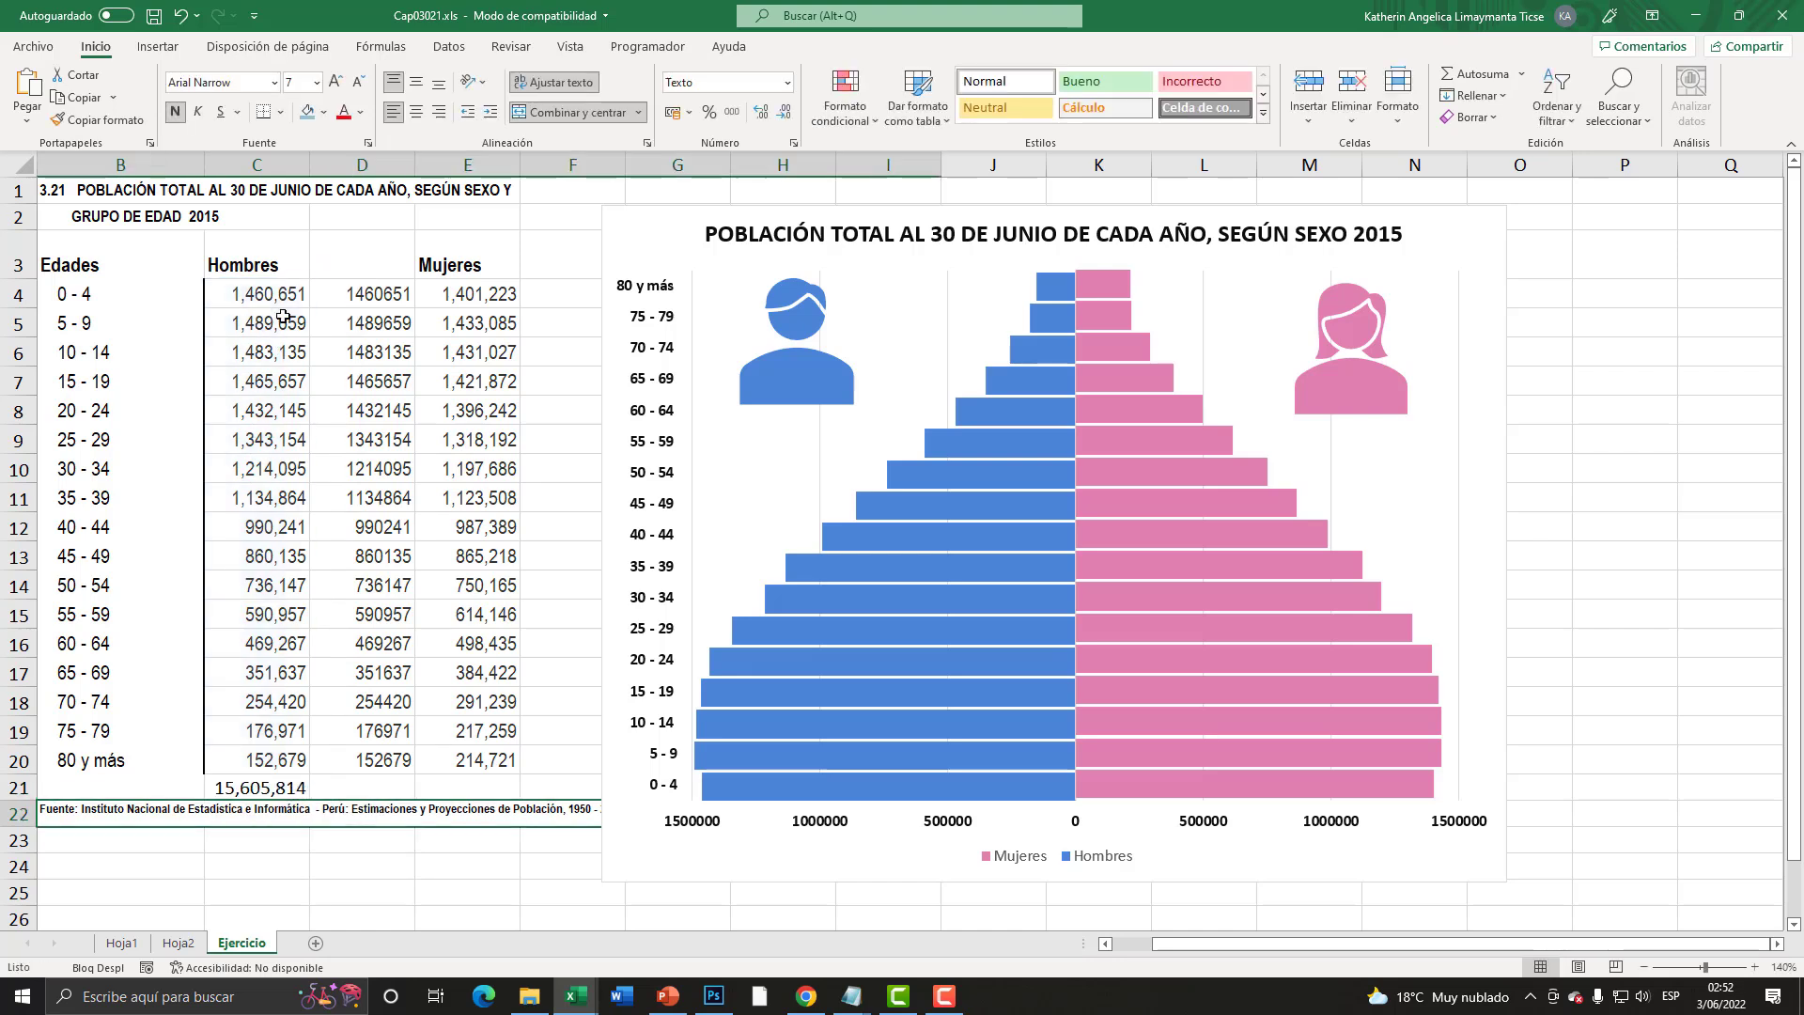
- Total the Mujeres column in E21 with =SUMA(E4:E20), giving 15,545,829
left_click(471, 789)
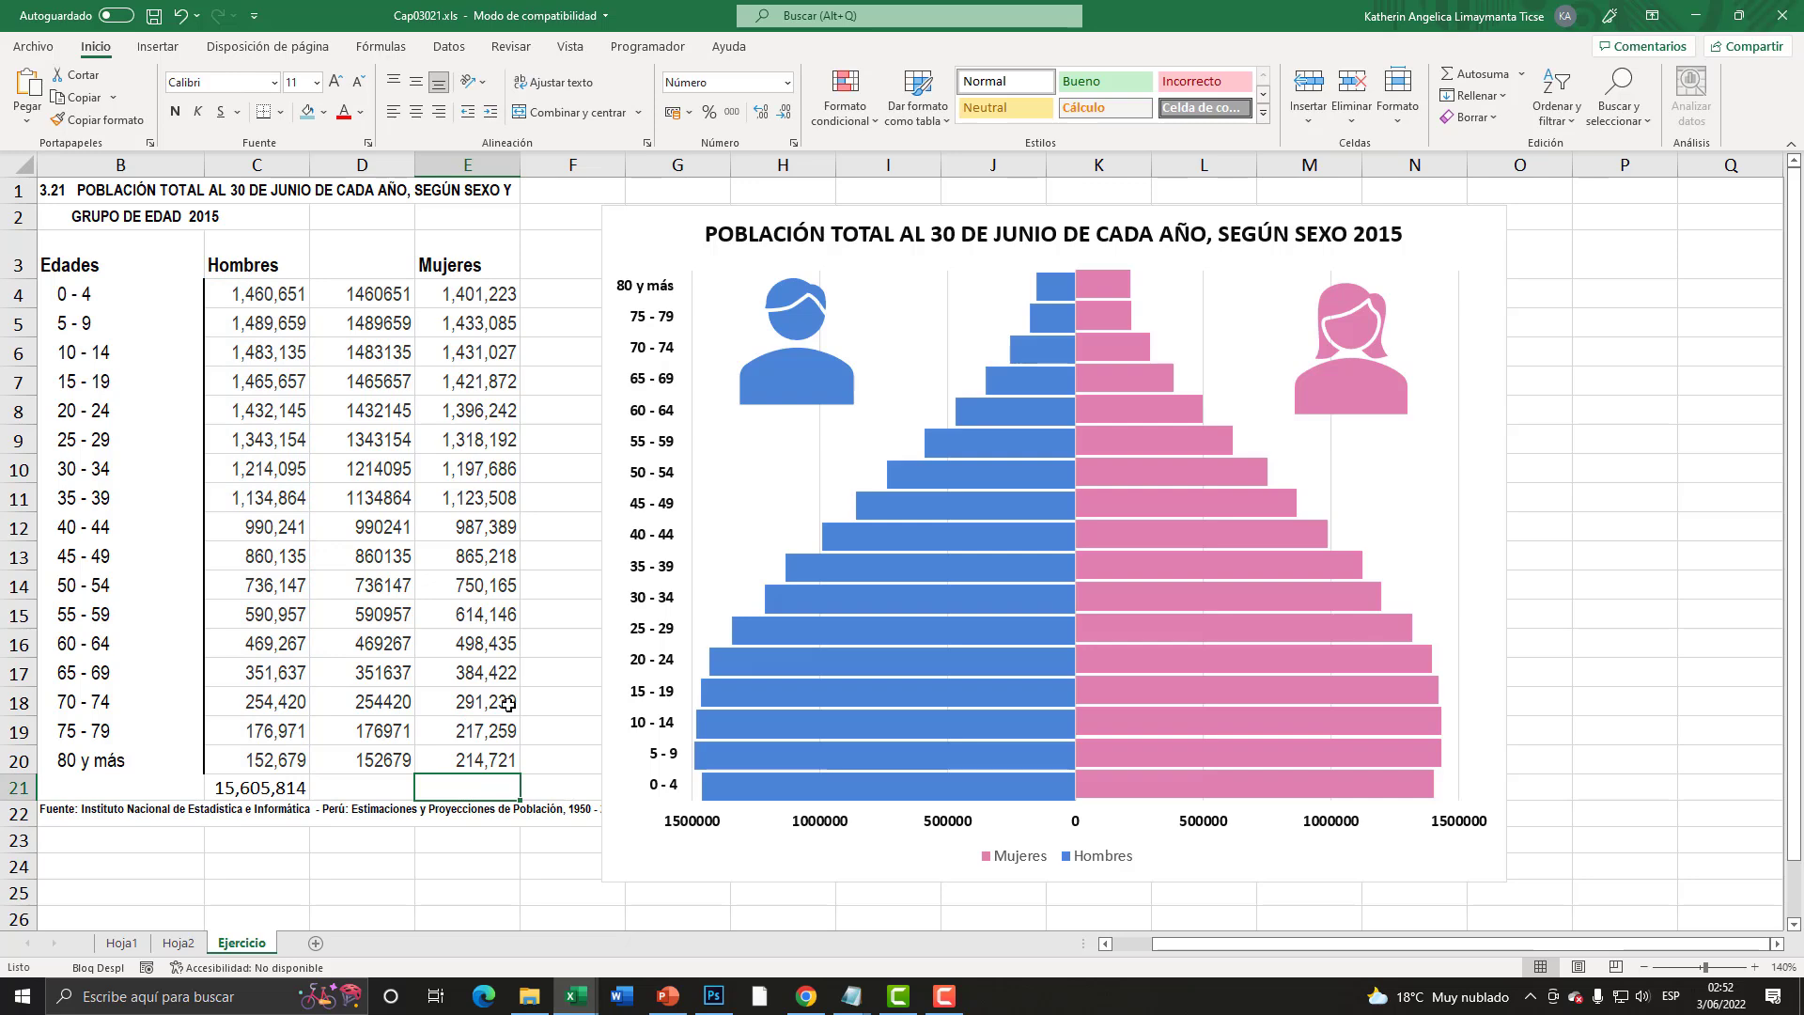
type("=suma")
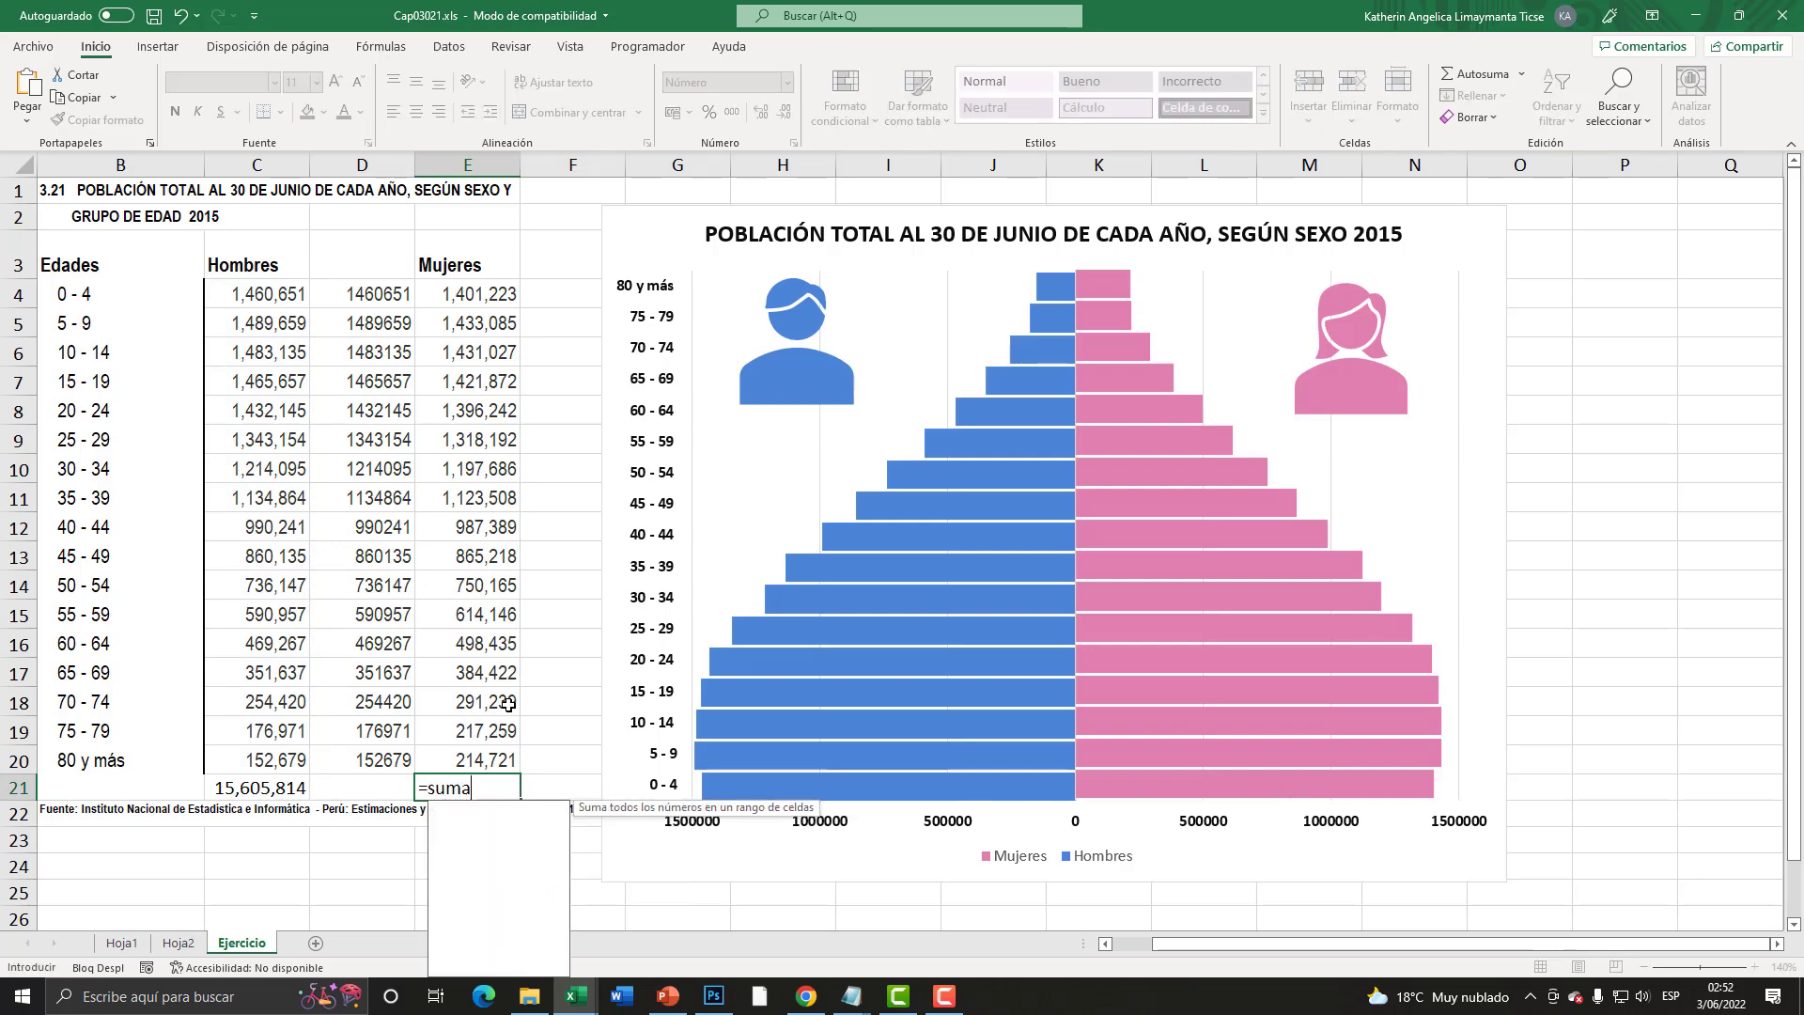
key("Tab")
left_click_drag(465, 763, 470, 294)
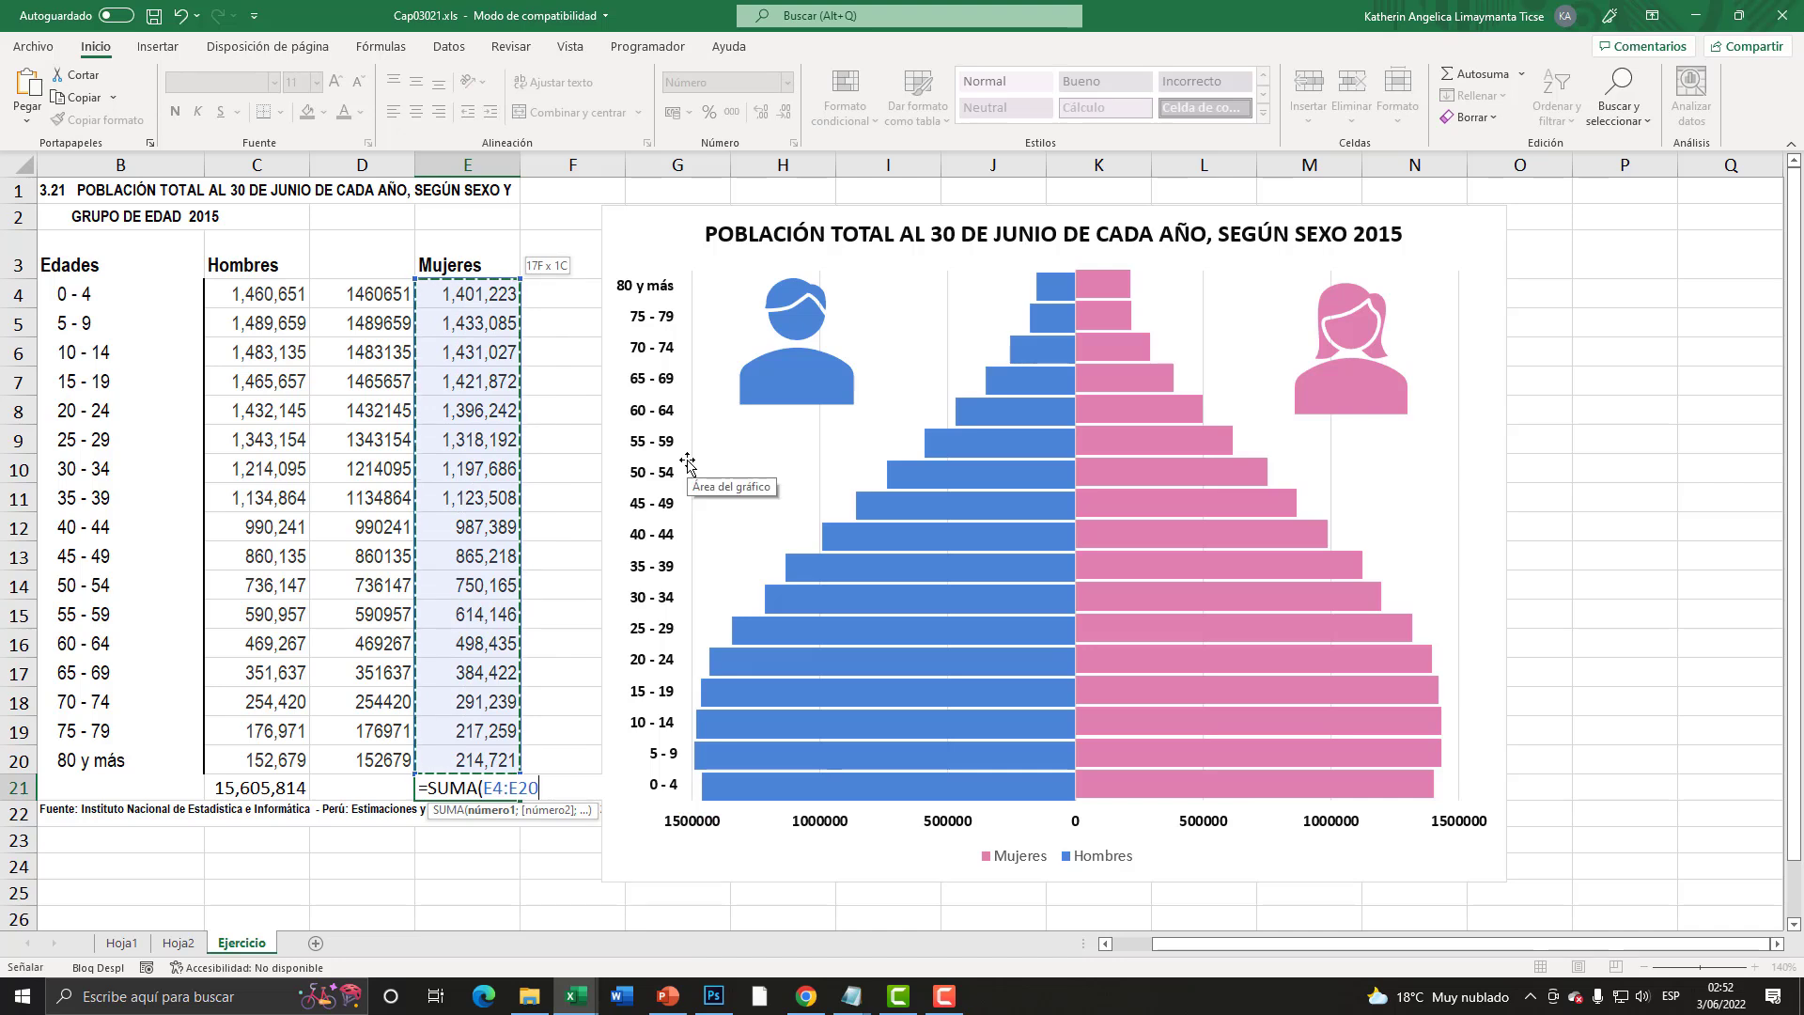
type(")")
key("Return")
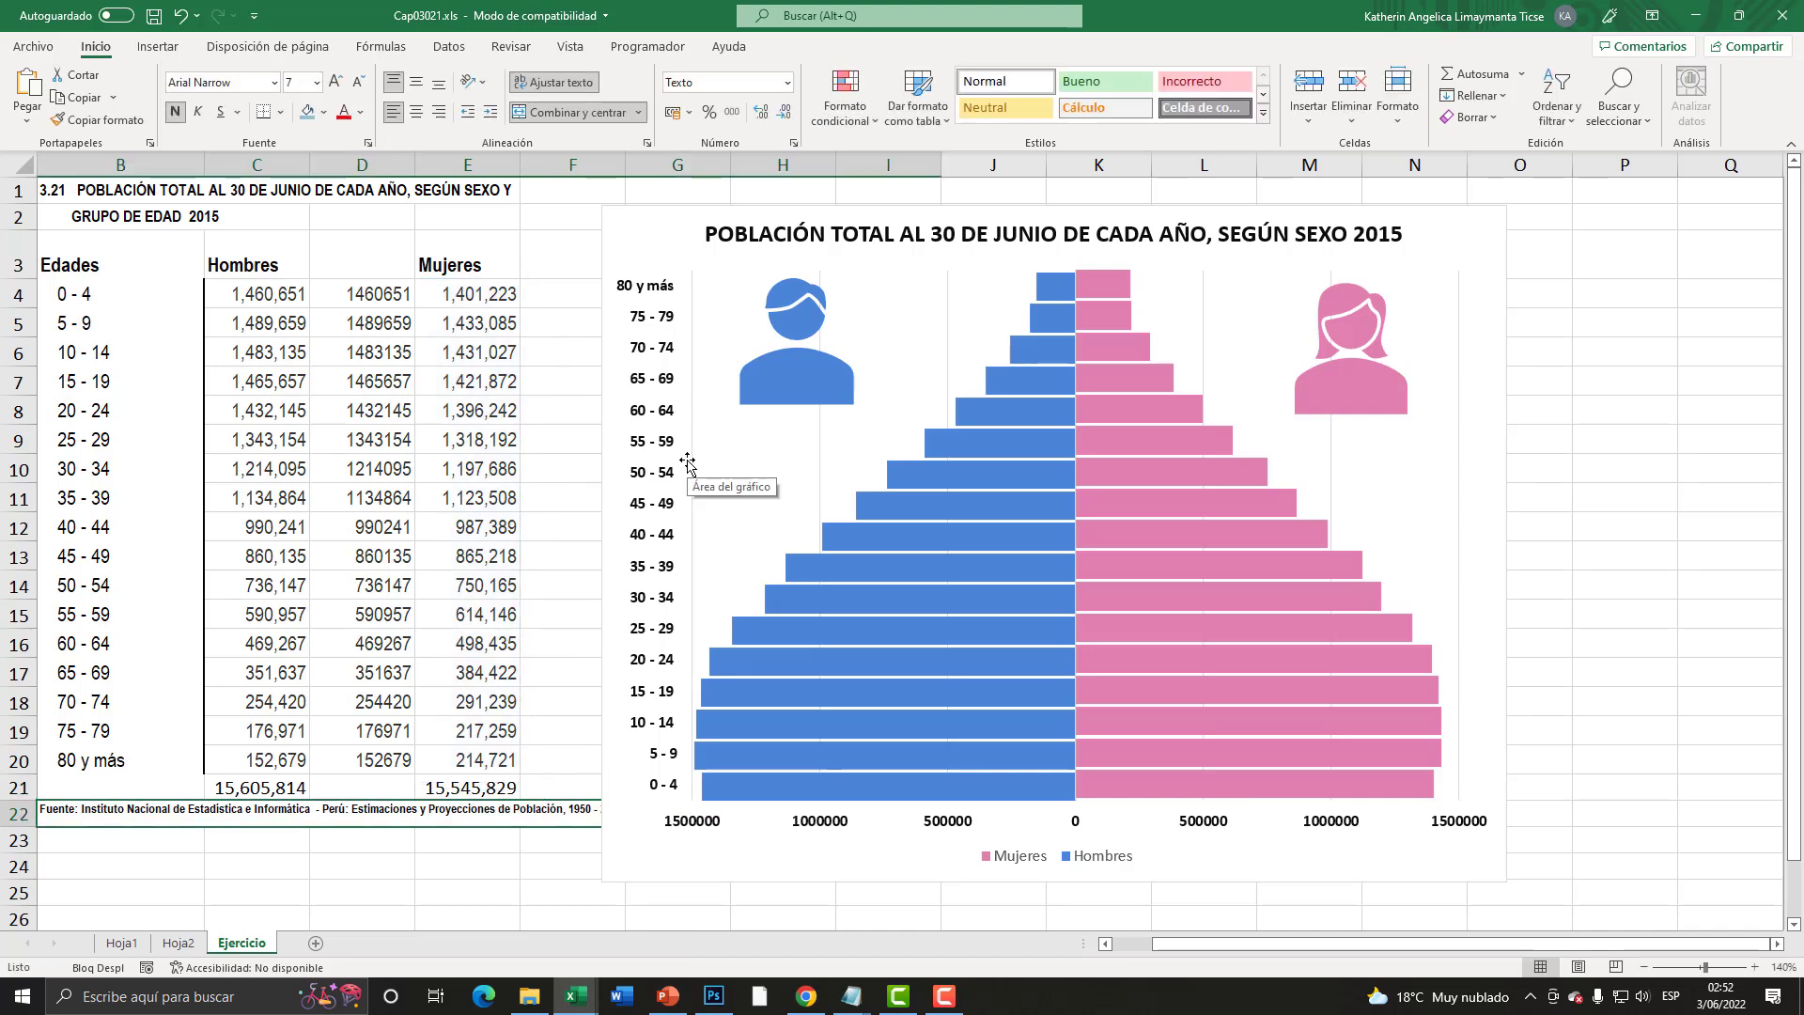
- Highlight the C21 and E21 totals with yellow fill
left_click(256, 786)
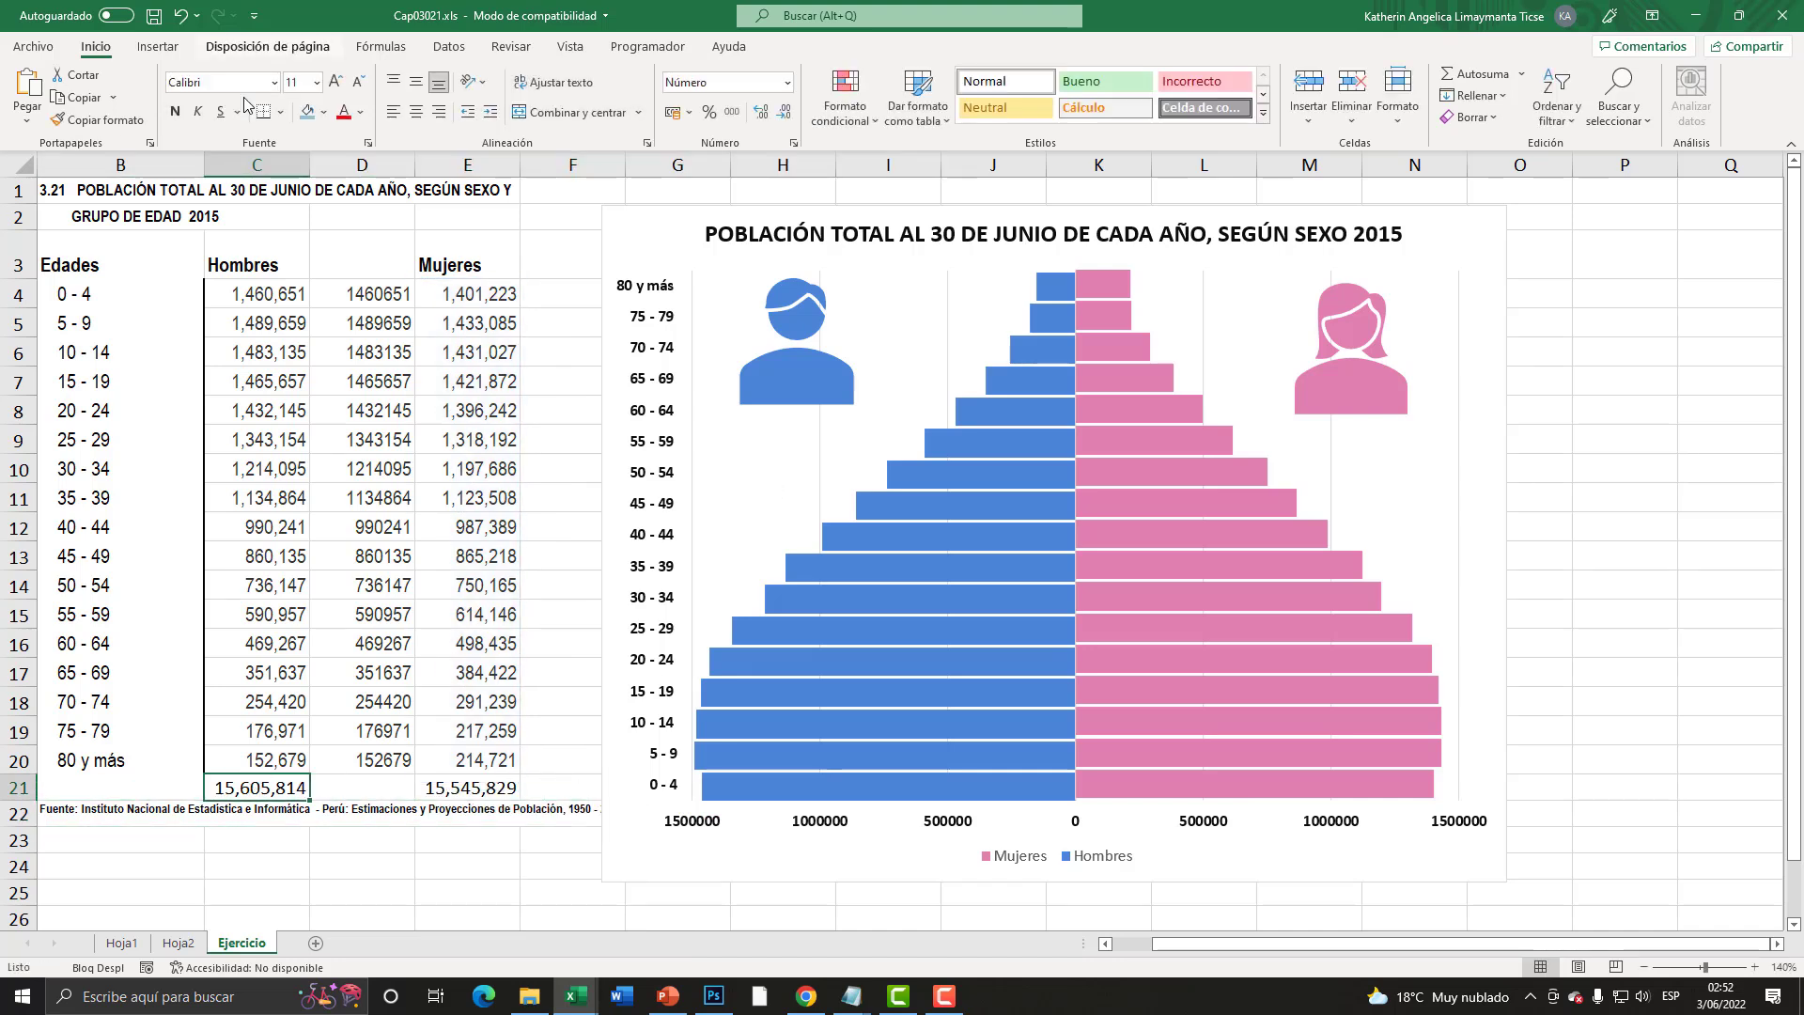
left_click(323, 112)
left_click(354, 288)
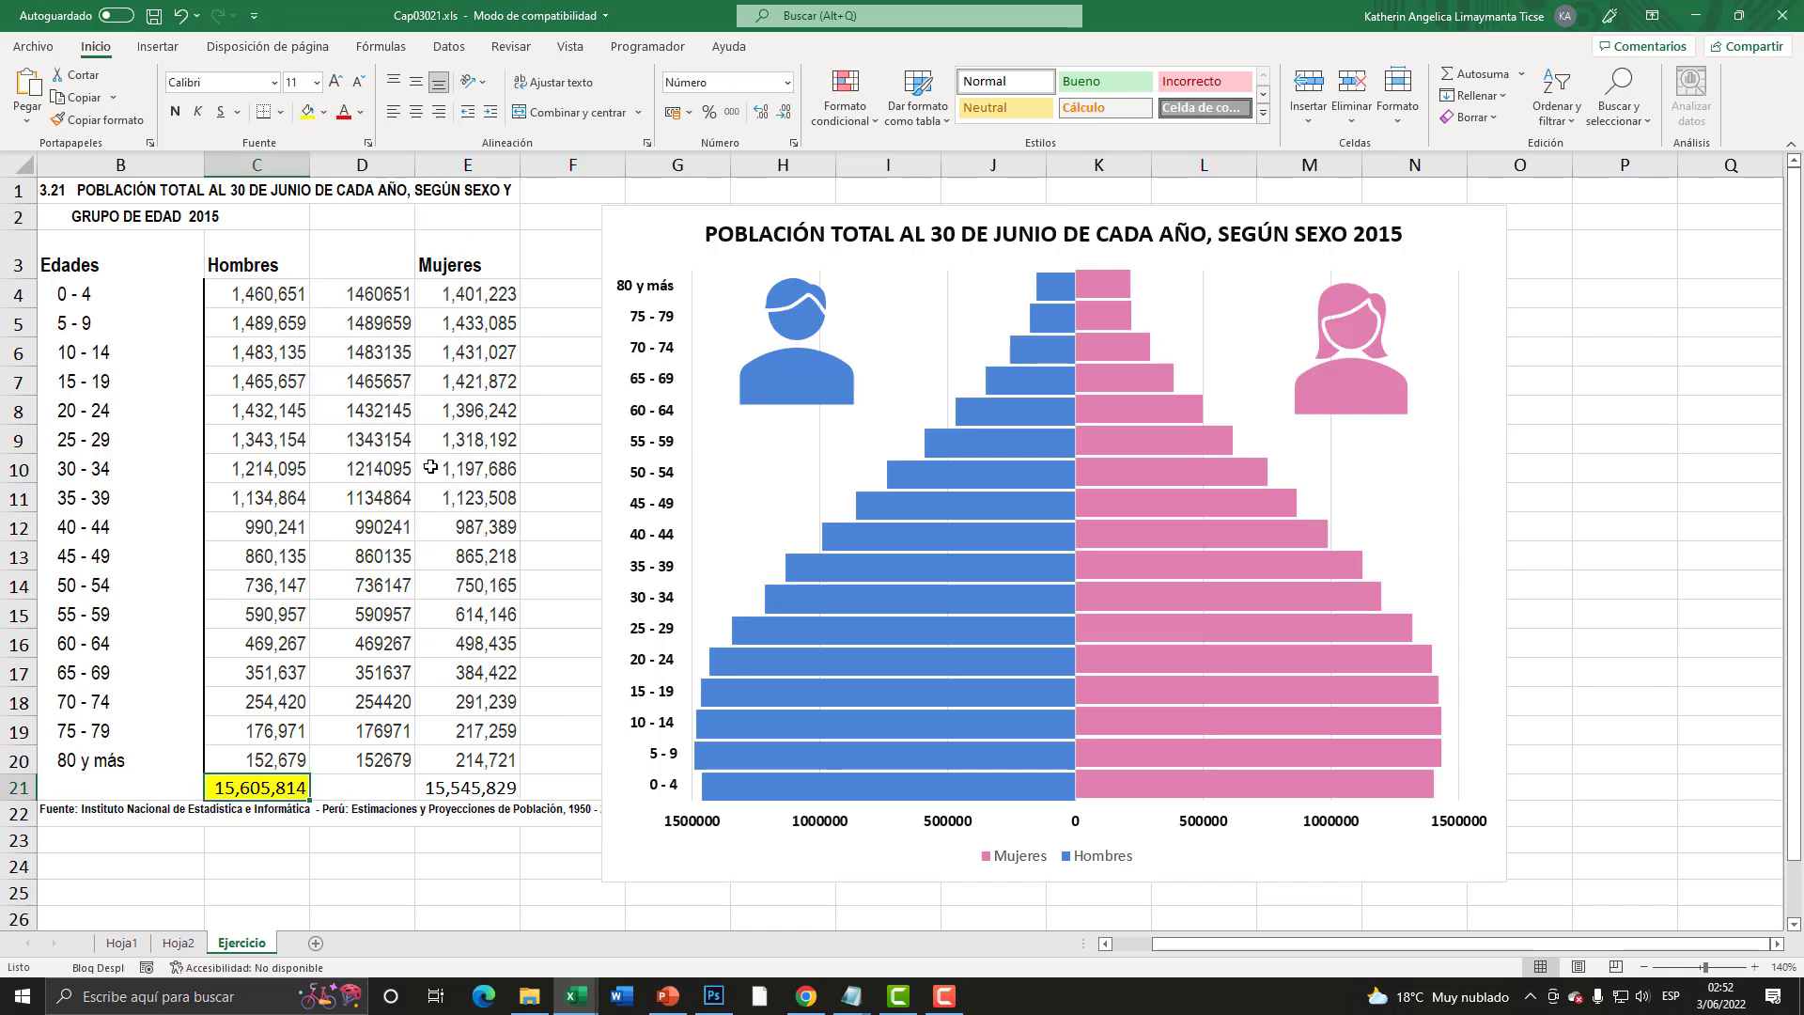
left_click(463, 788)
left_click(308, 113)
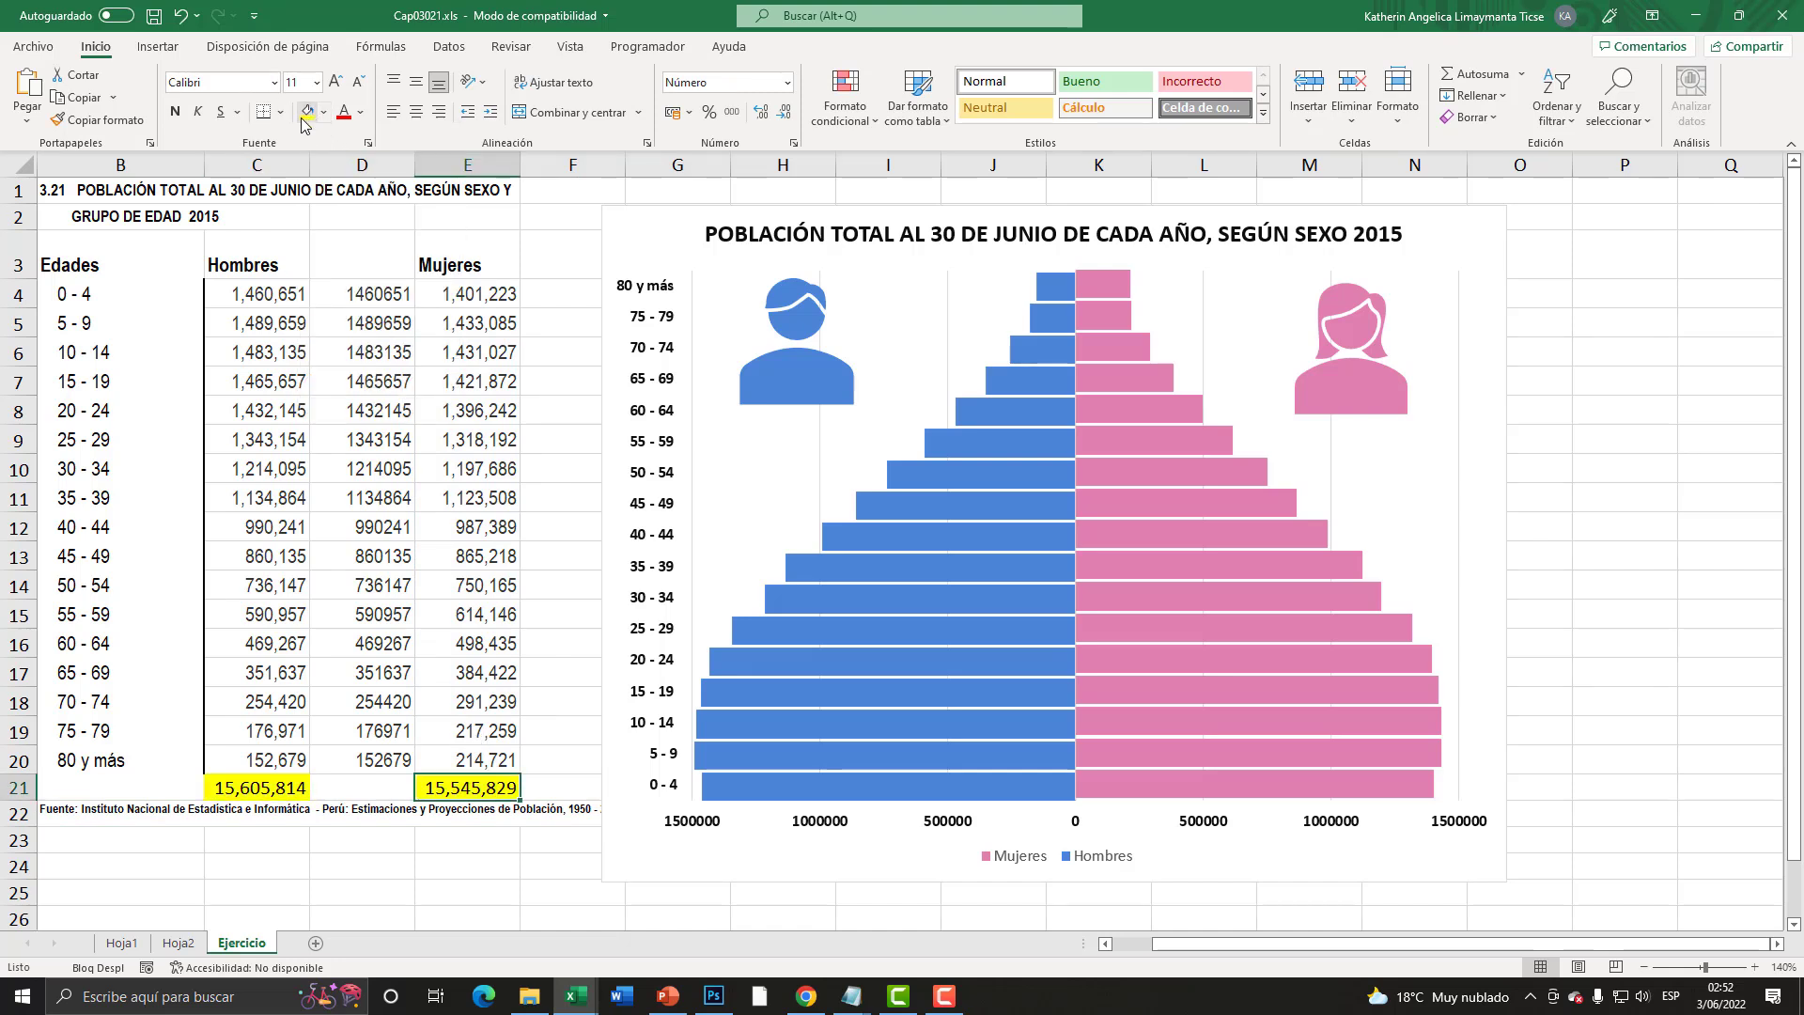
- Enter =C21+E21 in F21 for the grand total of 31,151,643
left_click(551, 789)
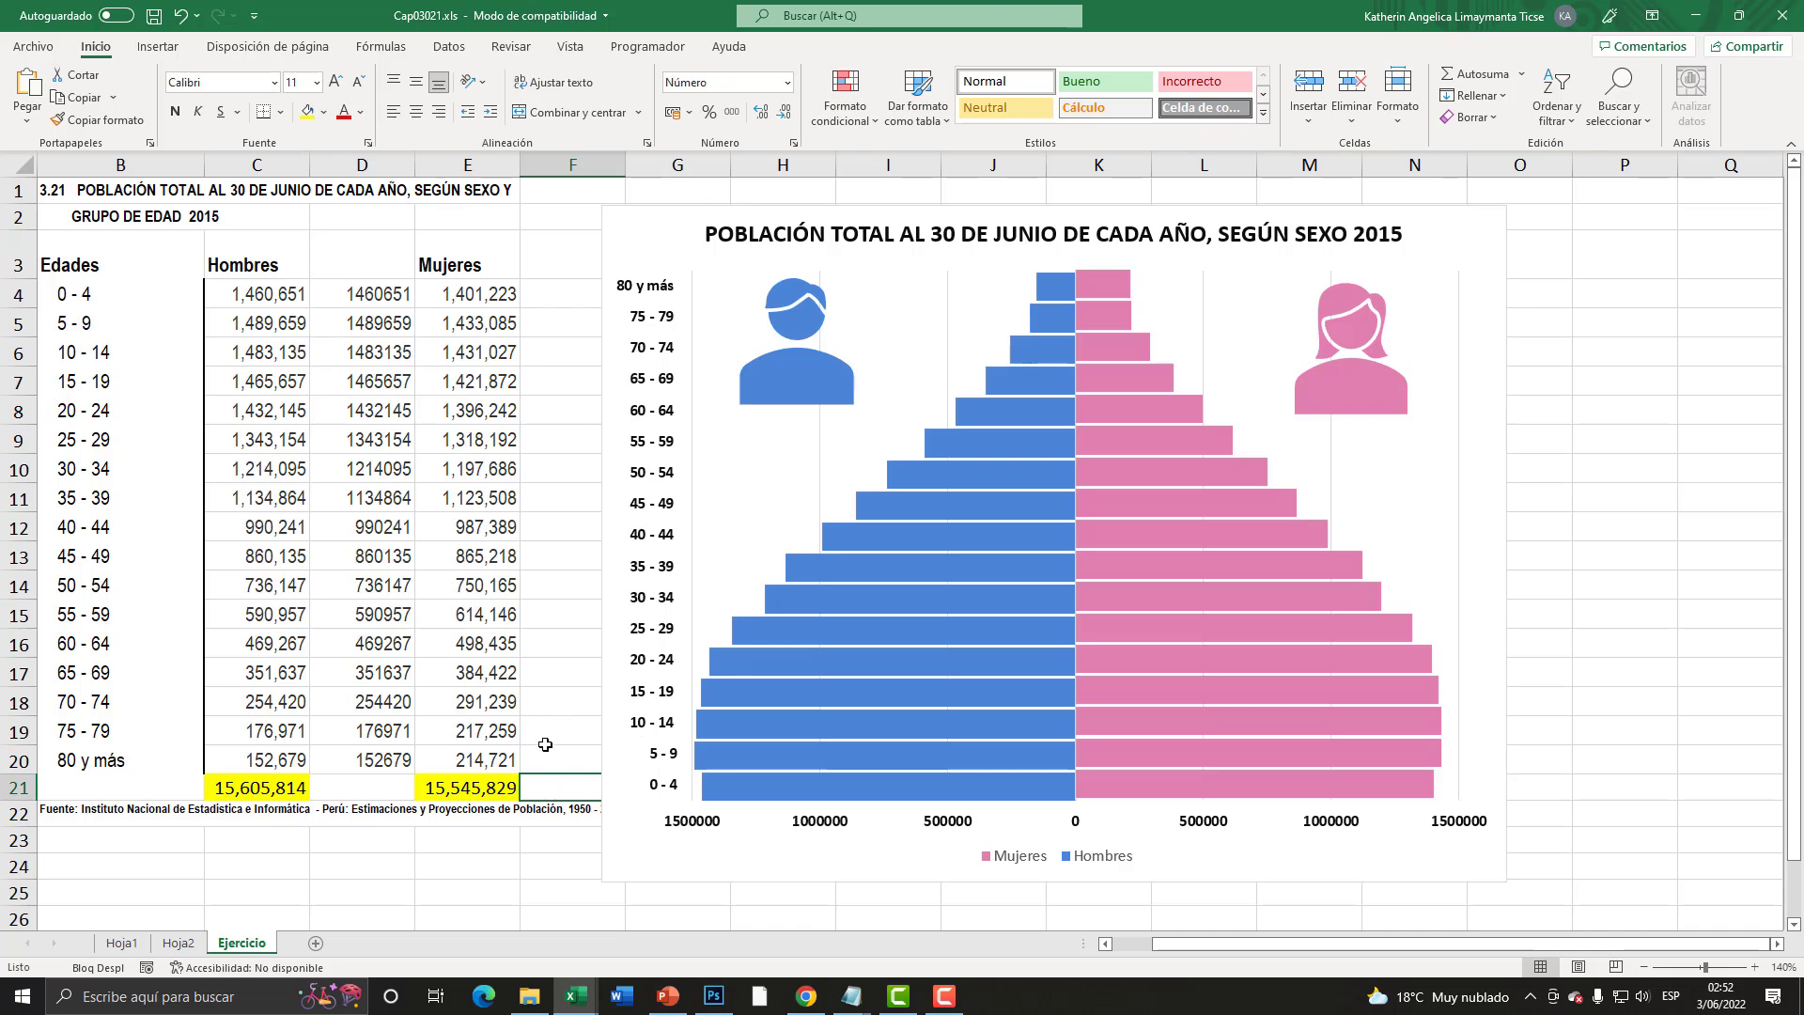
type("=")
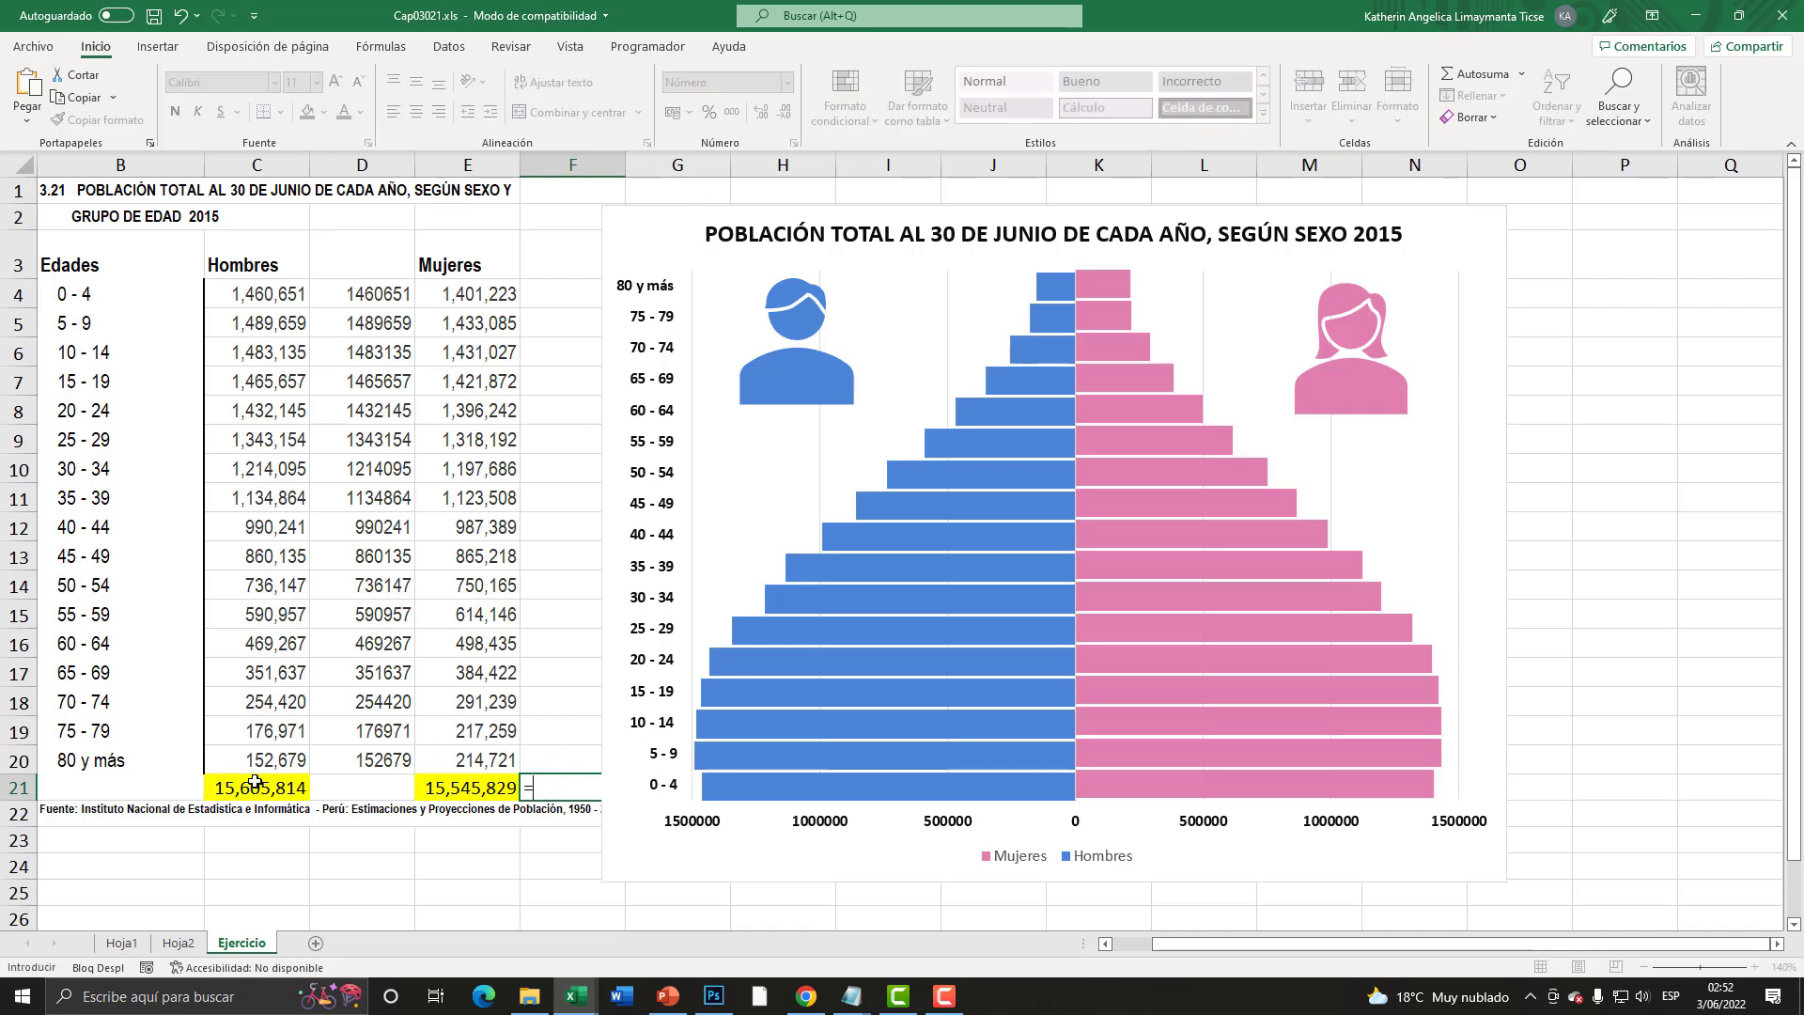
left_click(254, 782)
type("+")
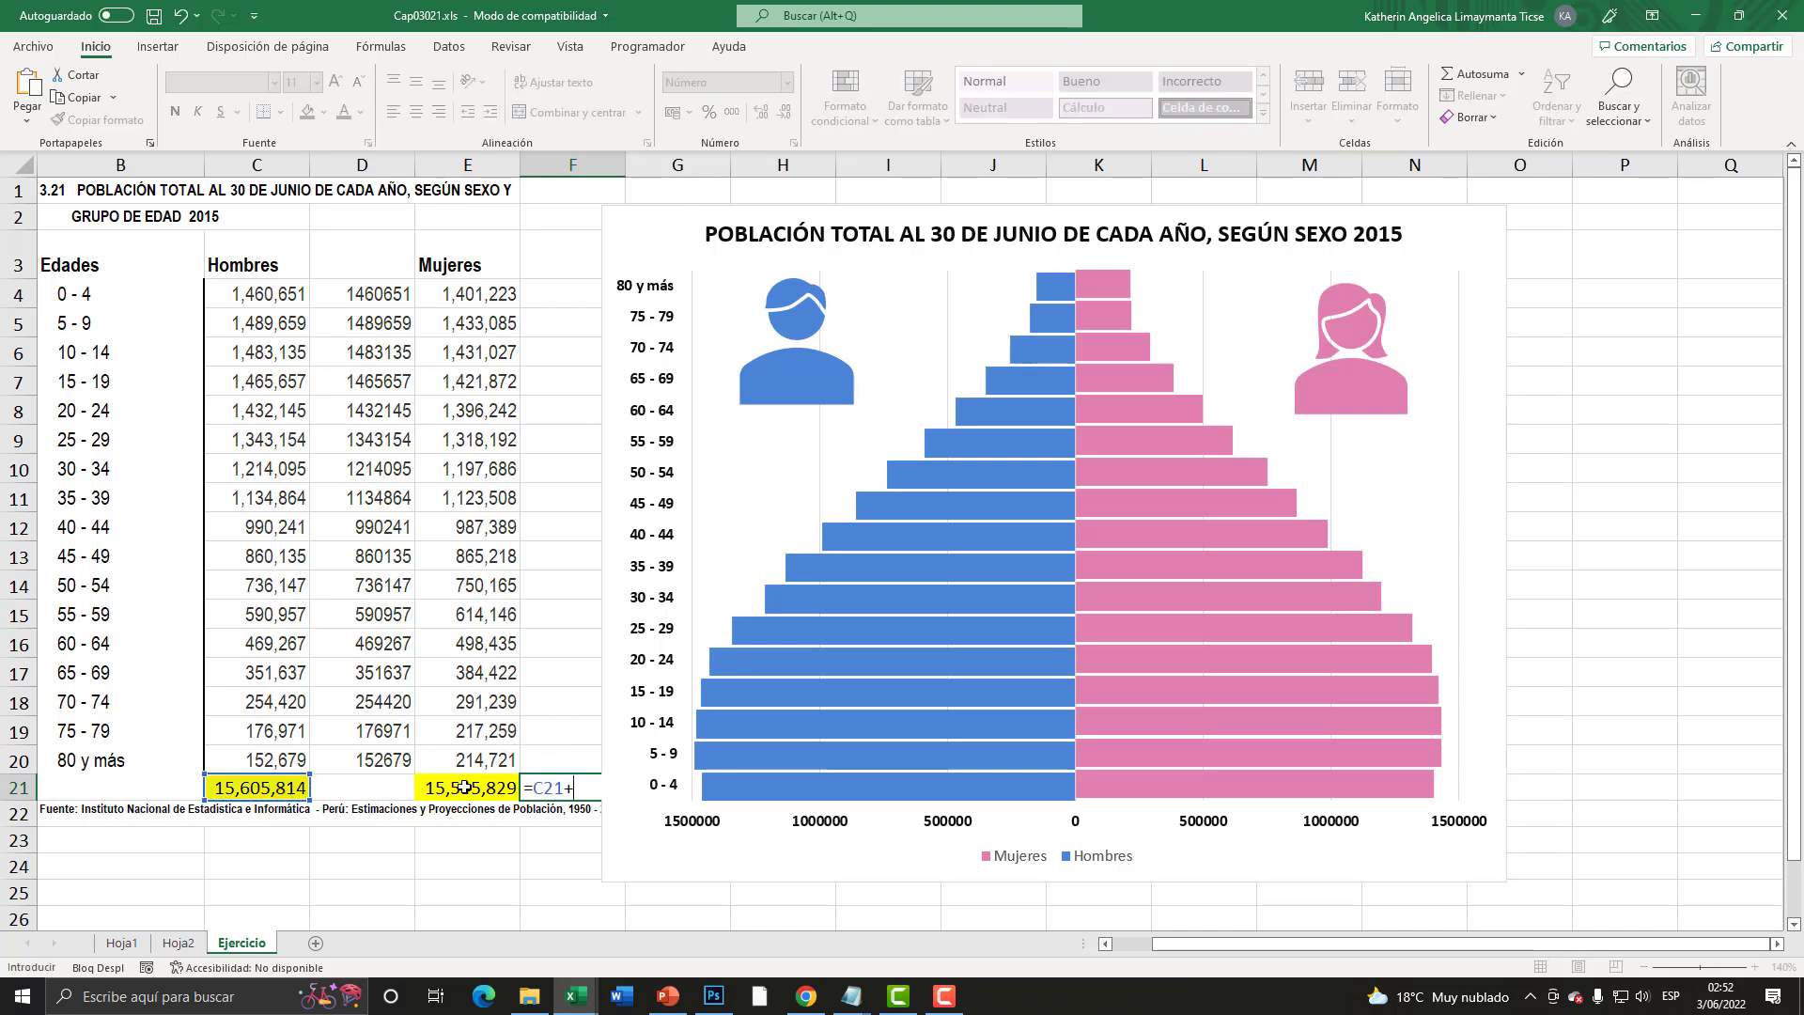
left_click(464, 787)
key("Return")
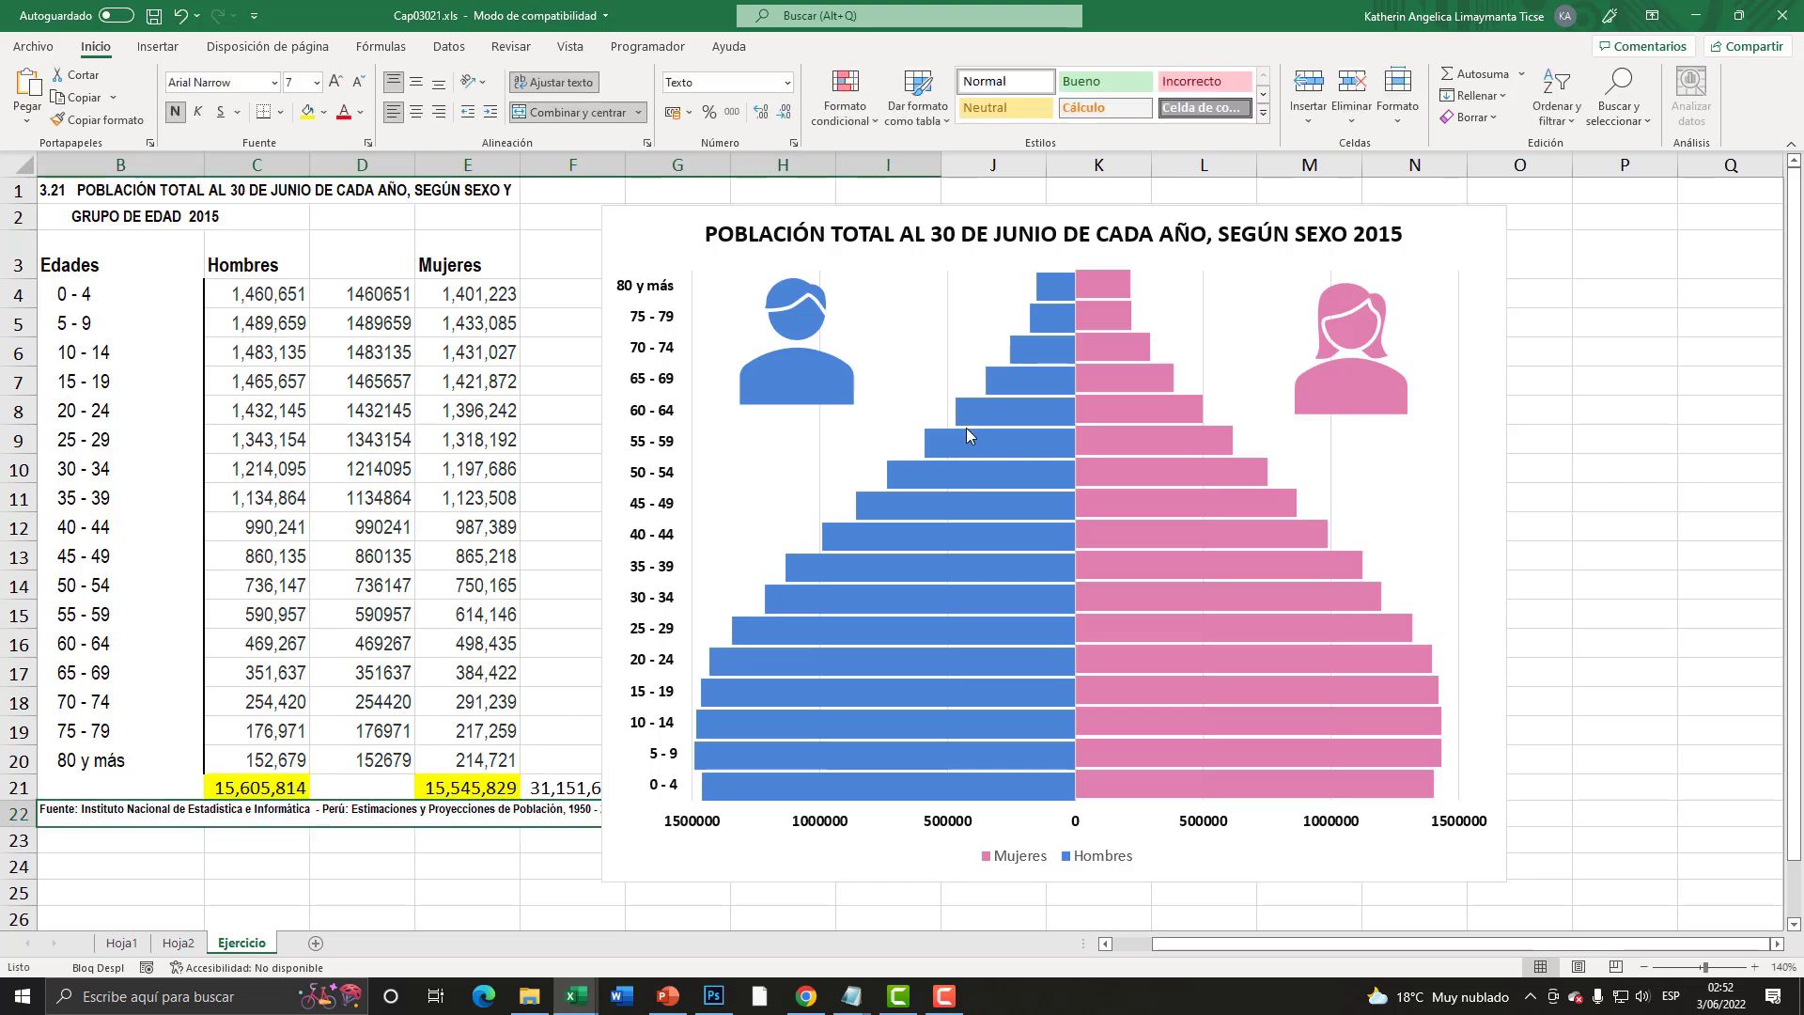
- Move the pyramid chart and both icons further right, clear of column F
left_click_drag(707, 240, 763, 243)
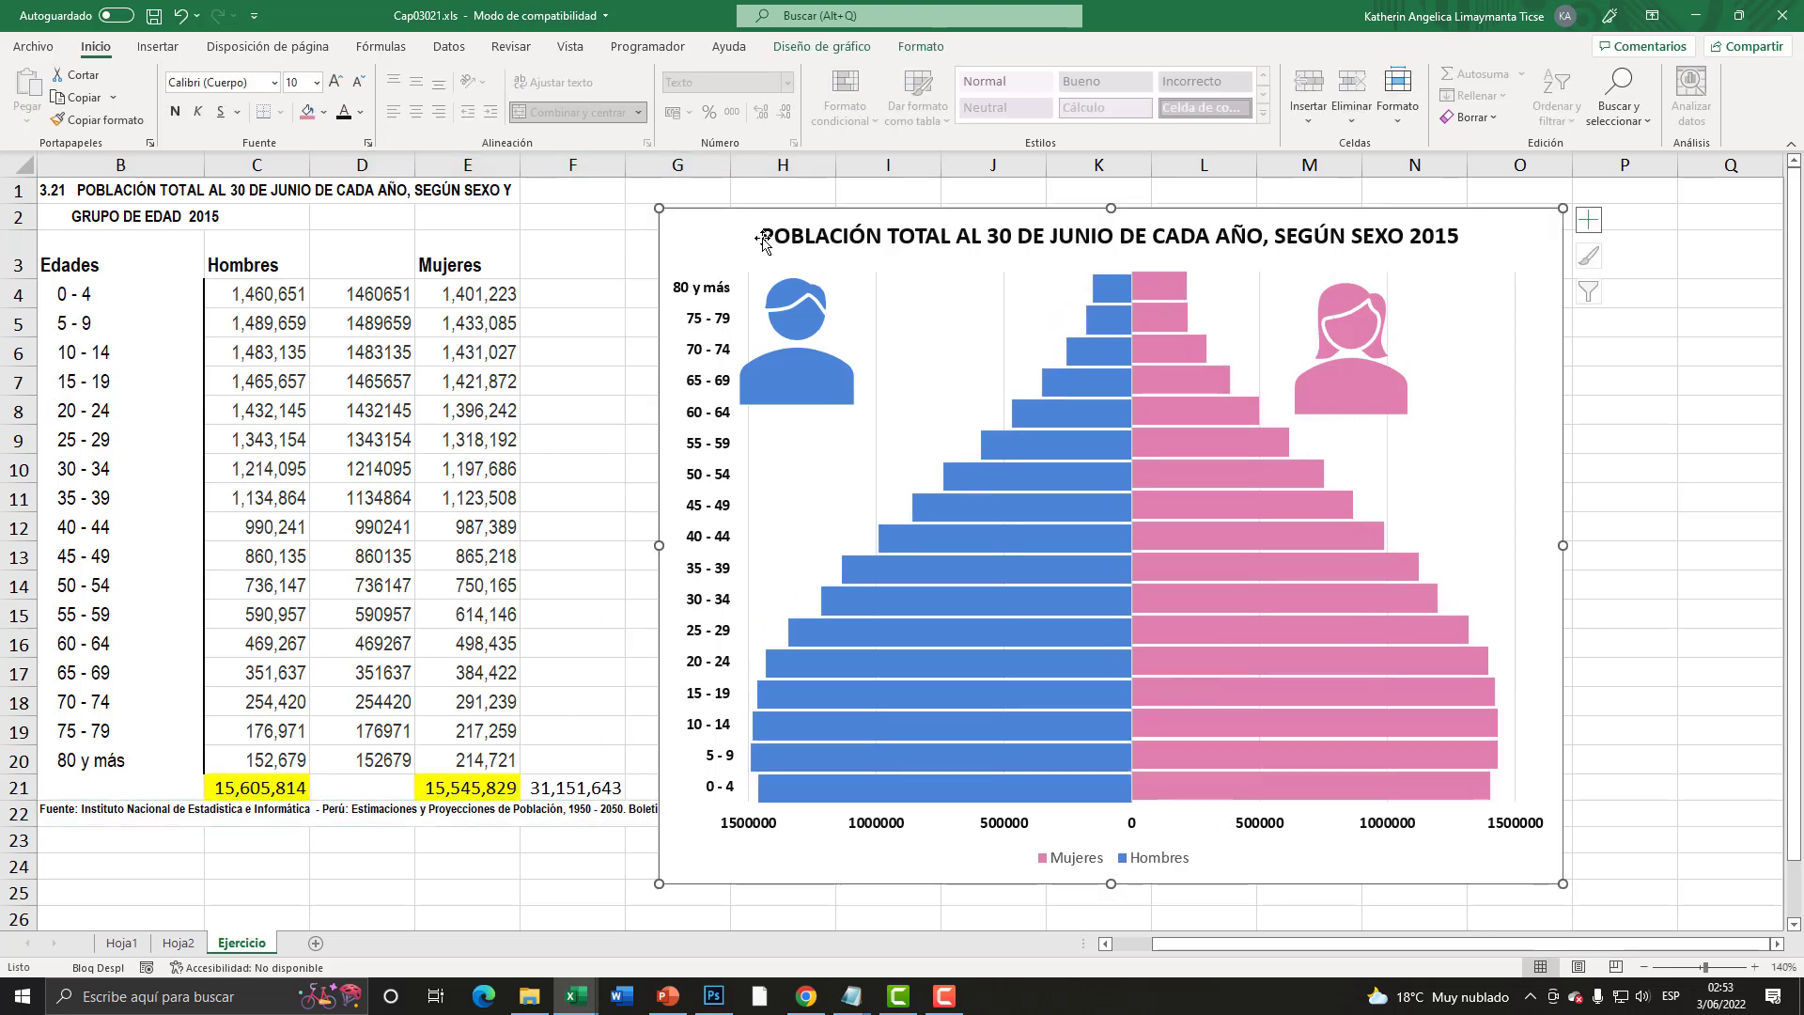
left_click_drag(805, 339, 860, 347)
left_click_drag(1373, 373, 1404, 373)
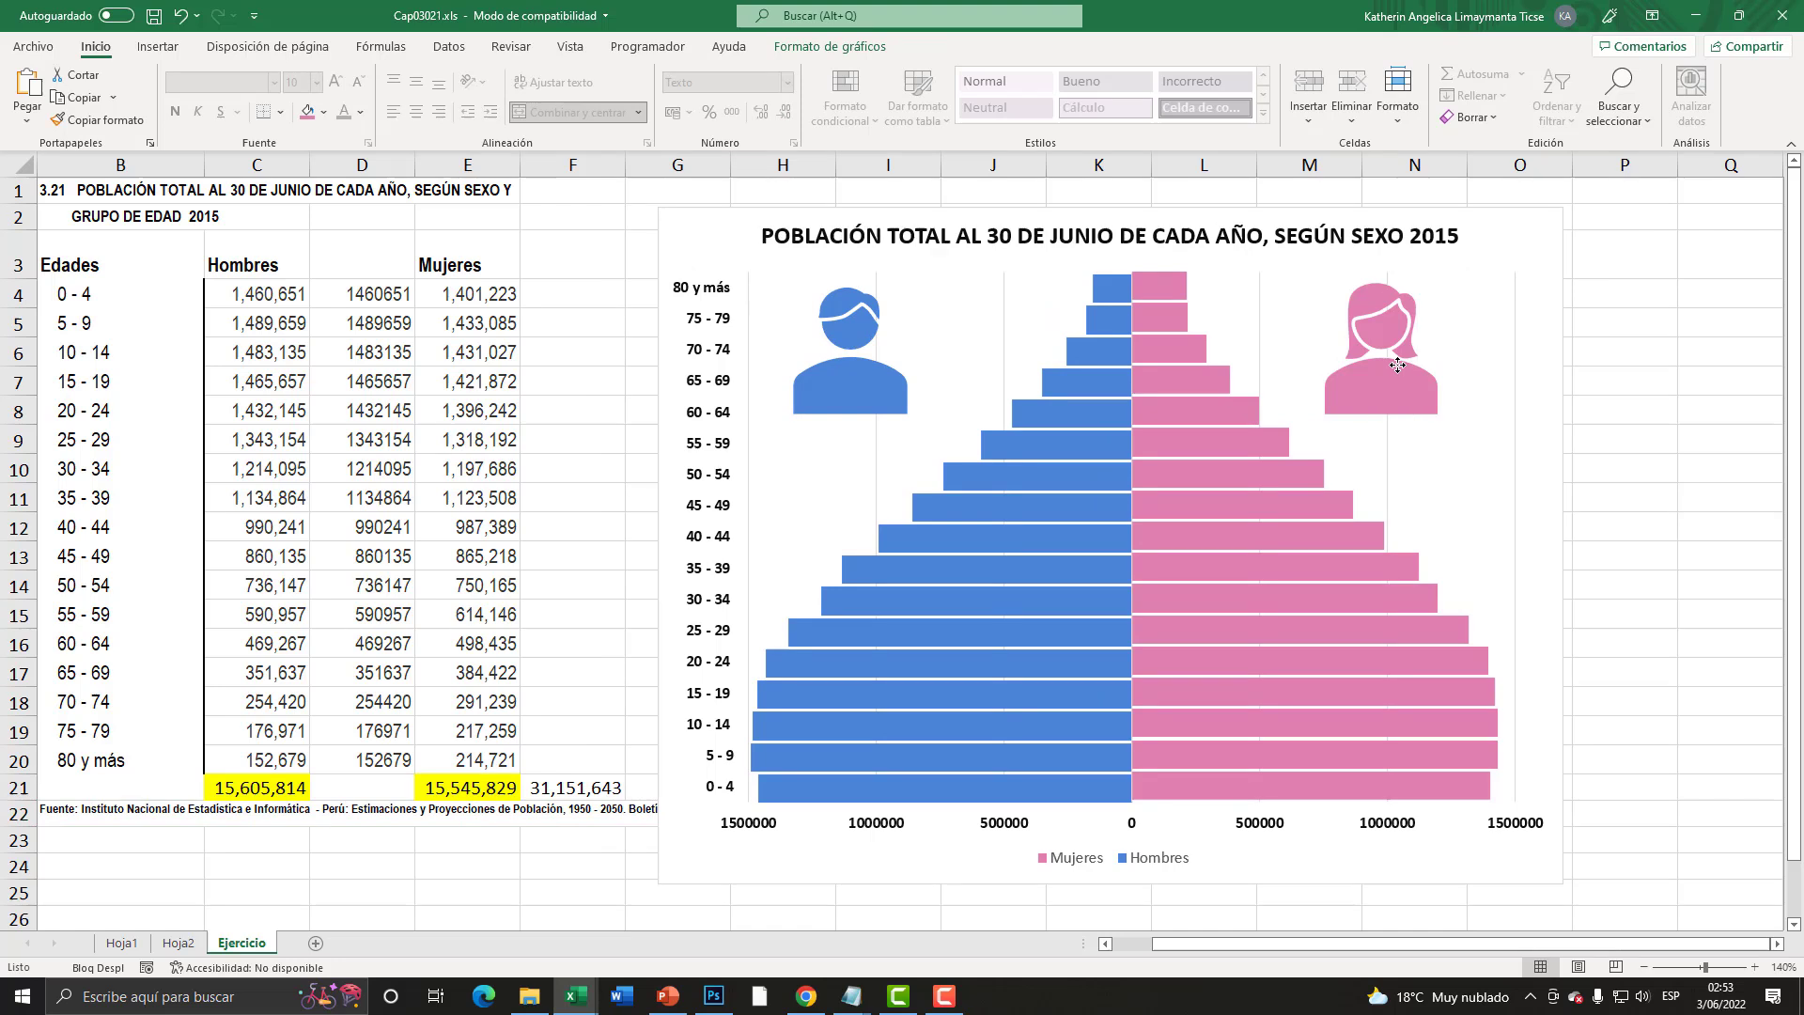
- Fill the F21 grand total cell light orange
left_click(564, 787)
left_click(324, 112)
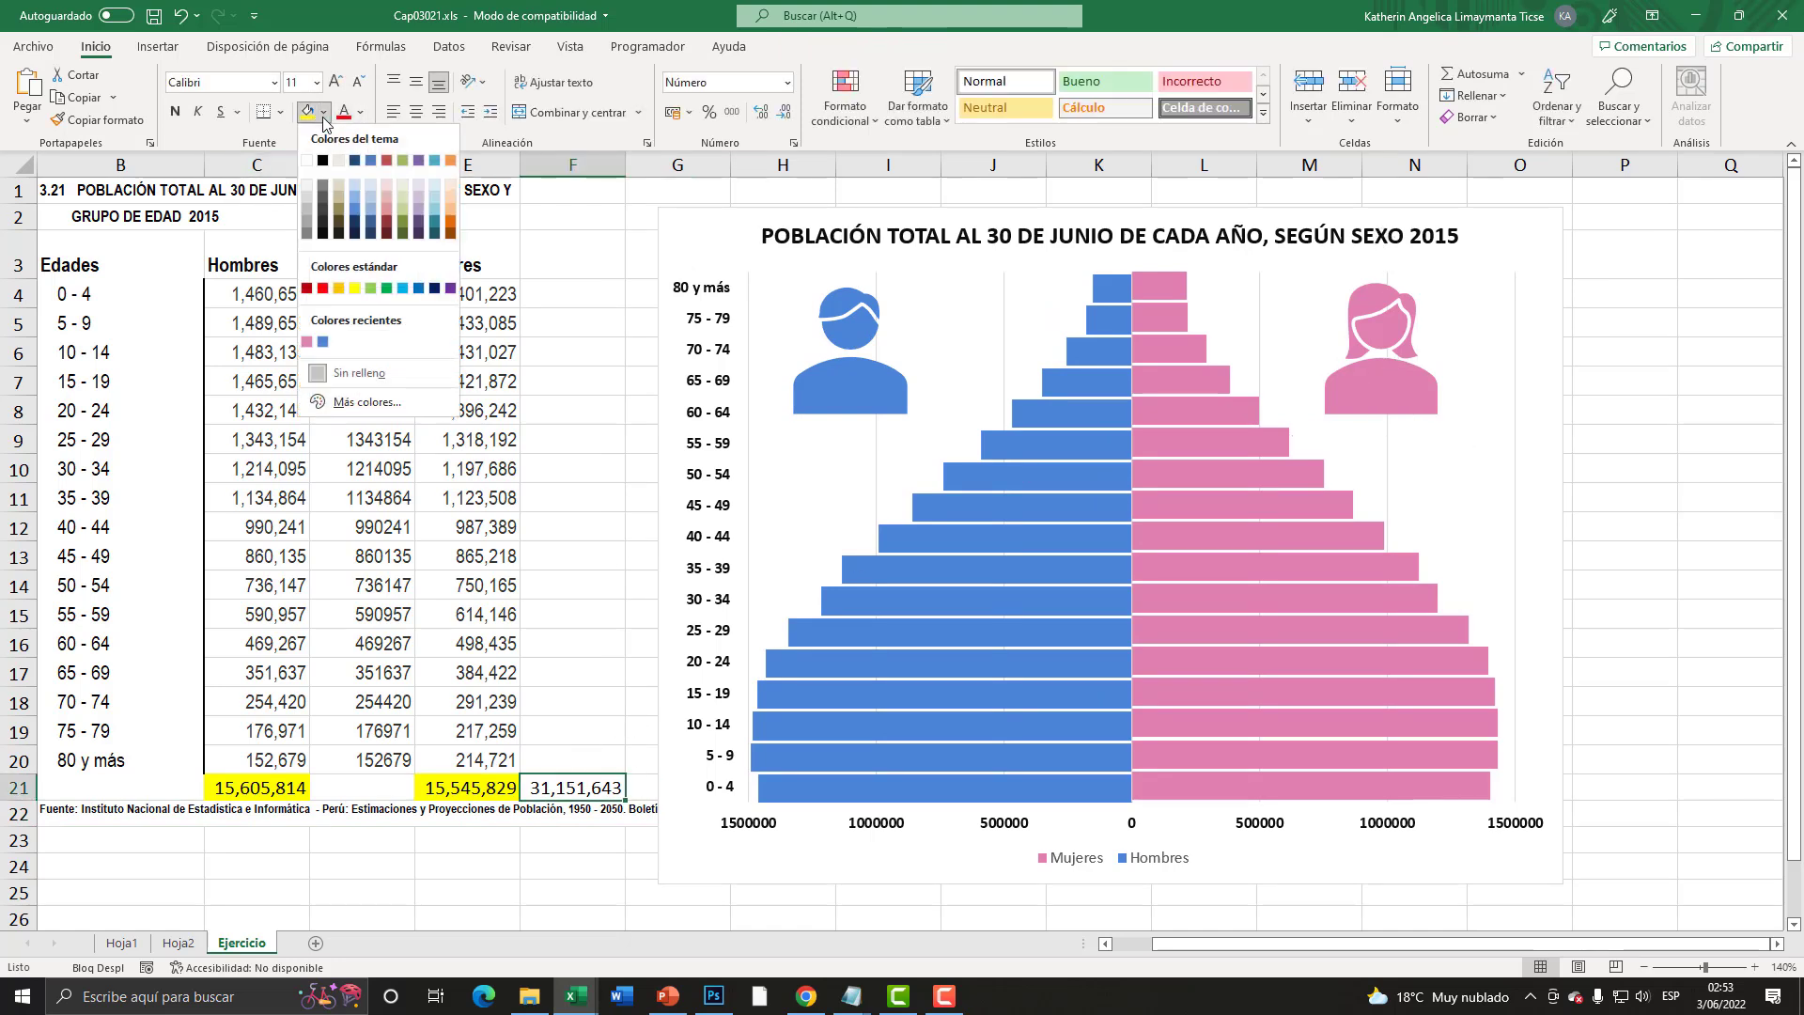
left_click(450, 224)
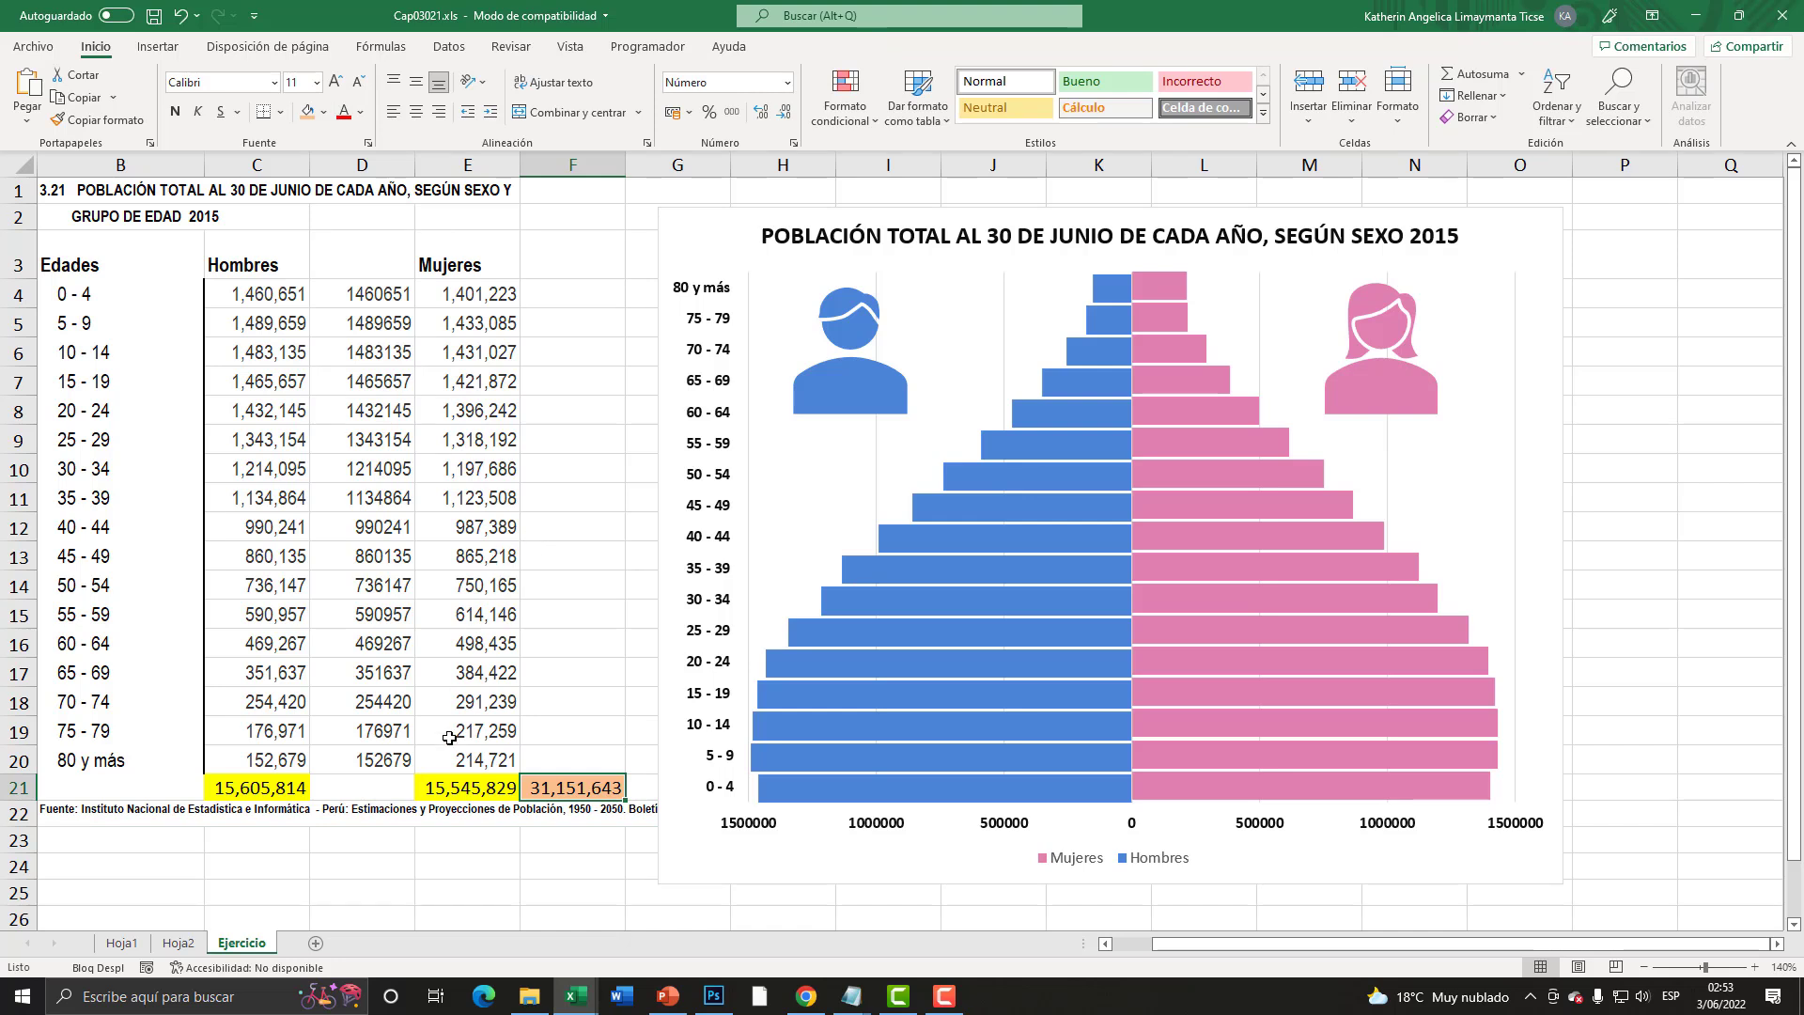
left_click(238, 840)
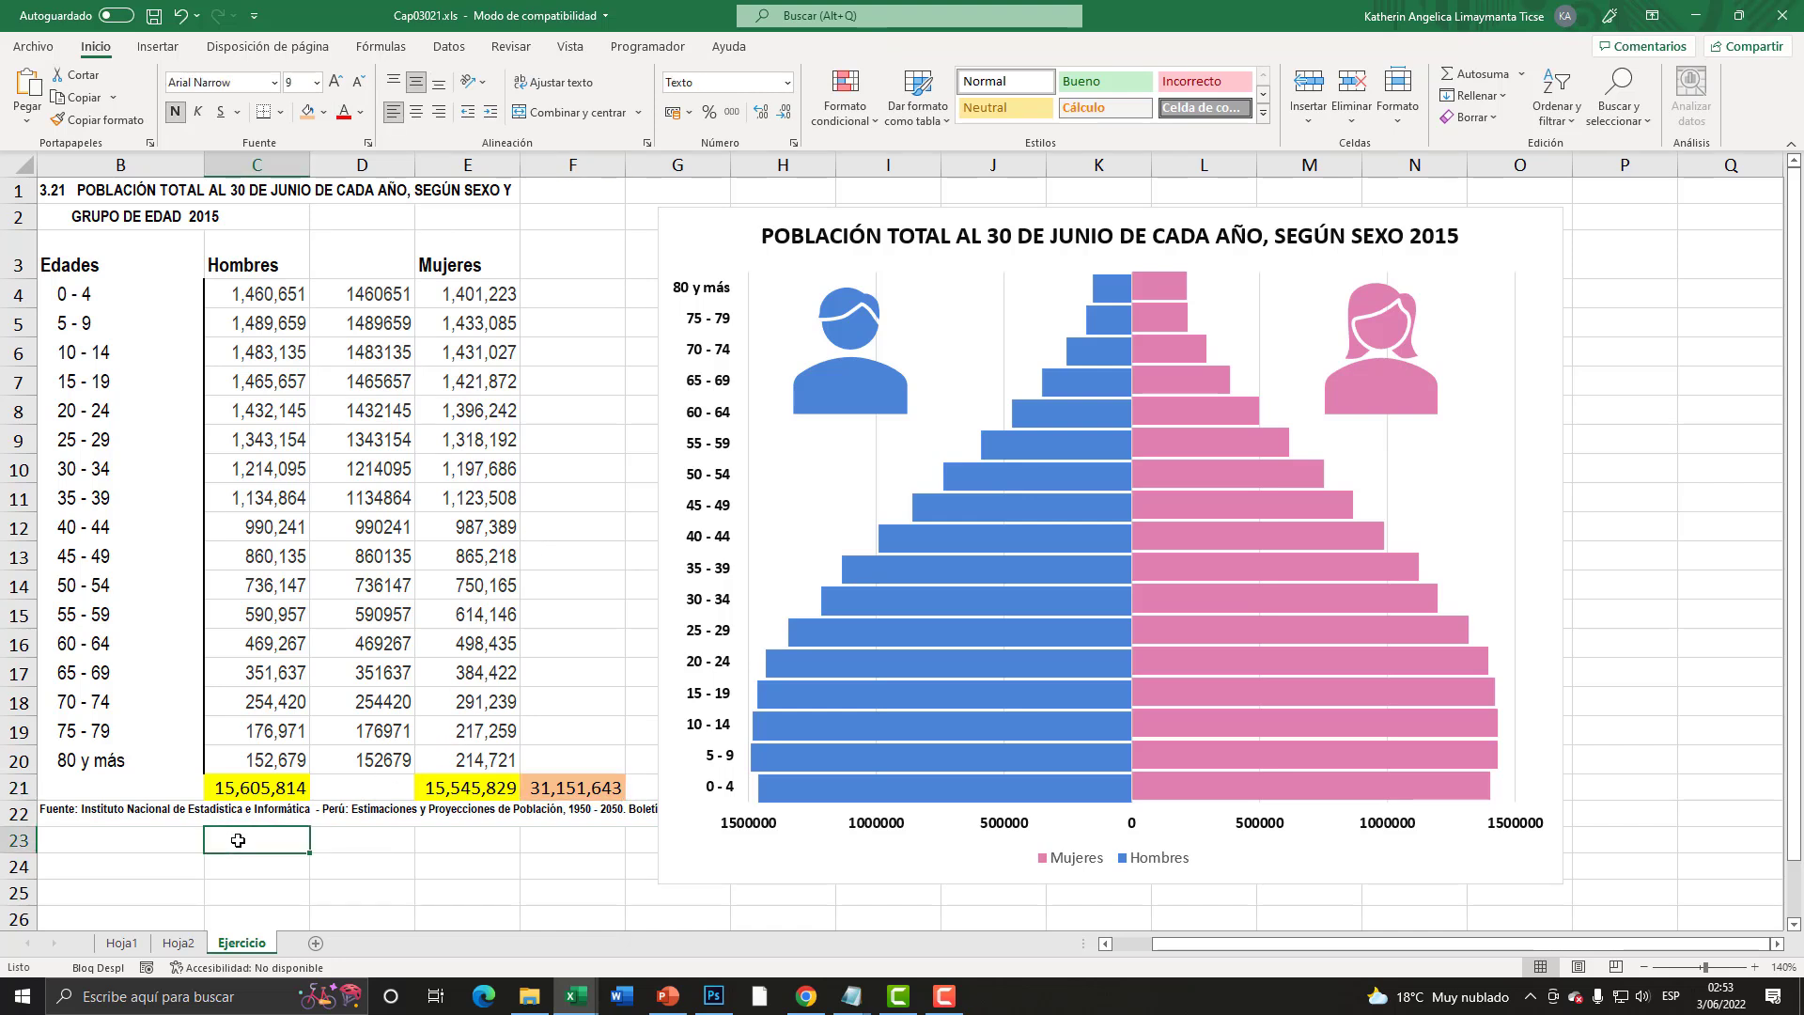
left_click(282, 869)
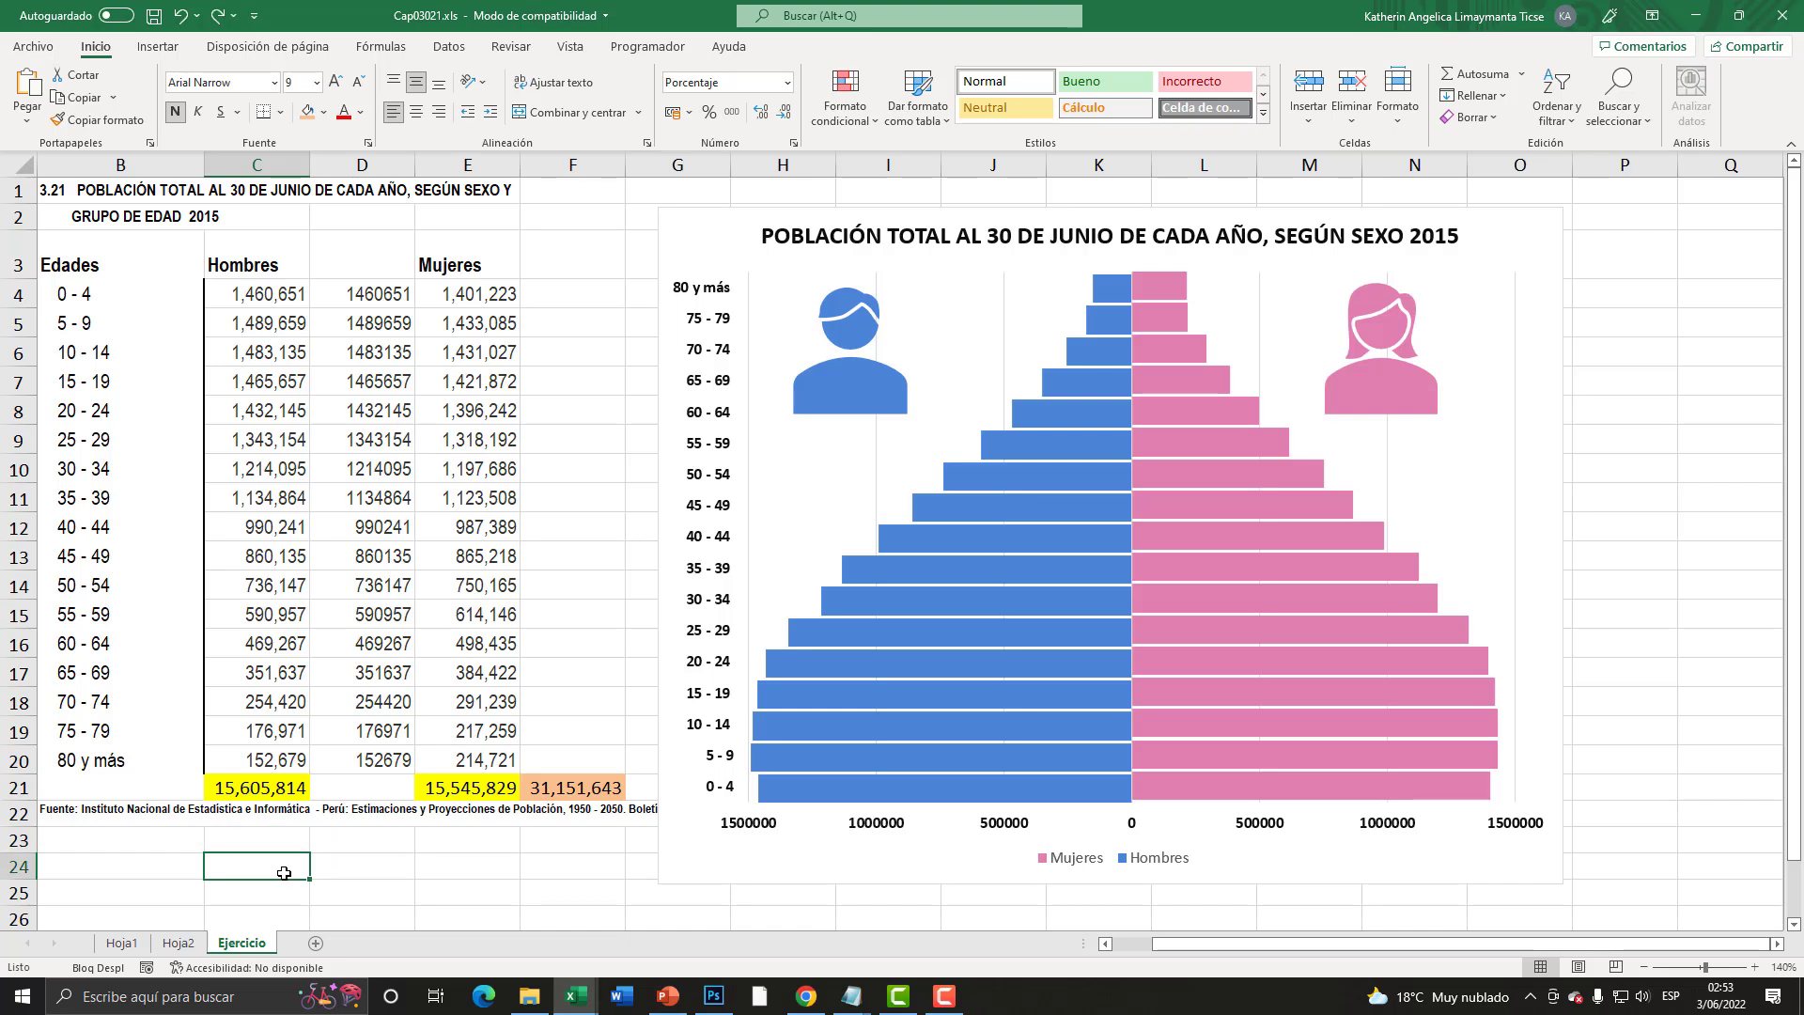
- Enter =C21/F21 in C24 and format it as a percentage, showing 50.10%
type("=")
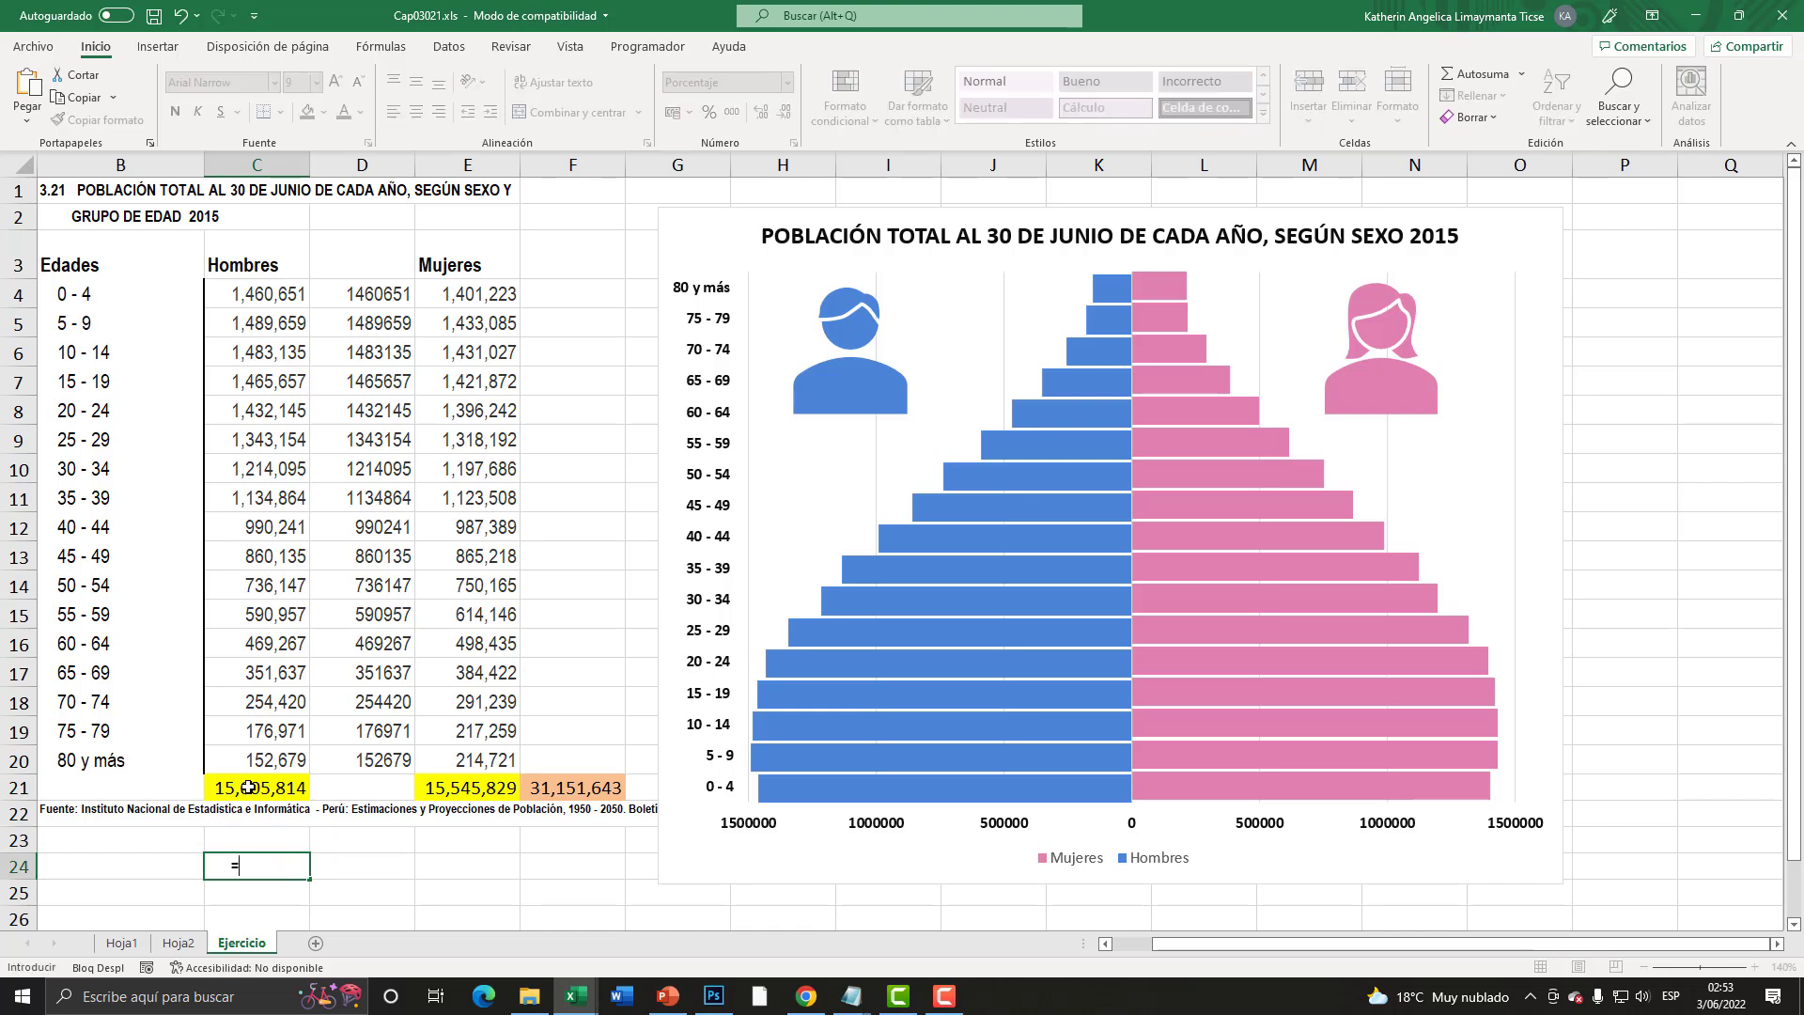
left_click(261, 787)
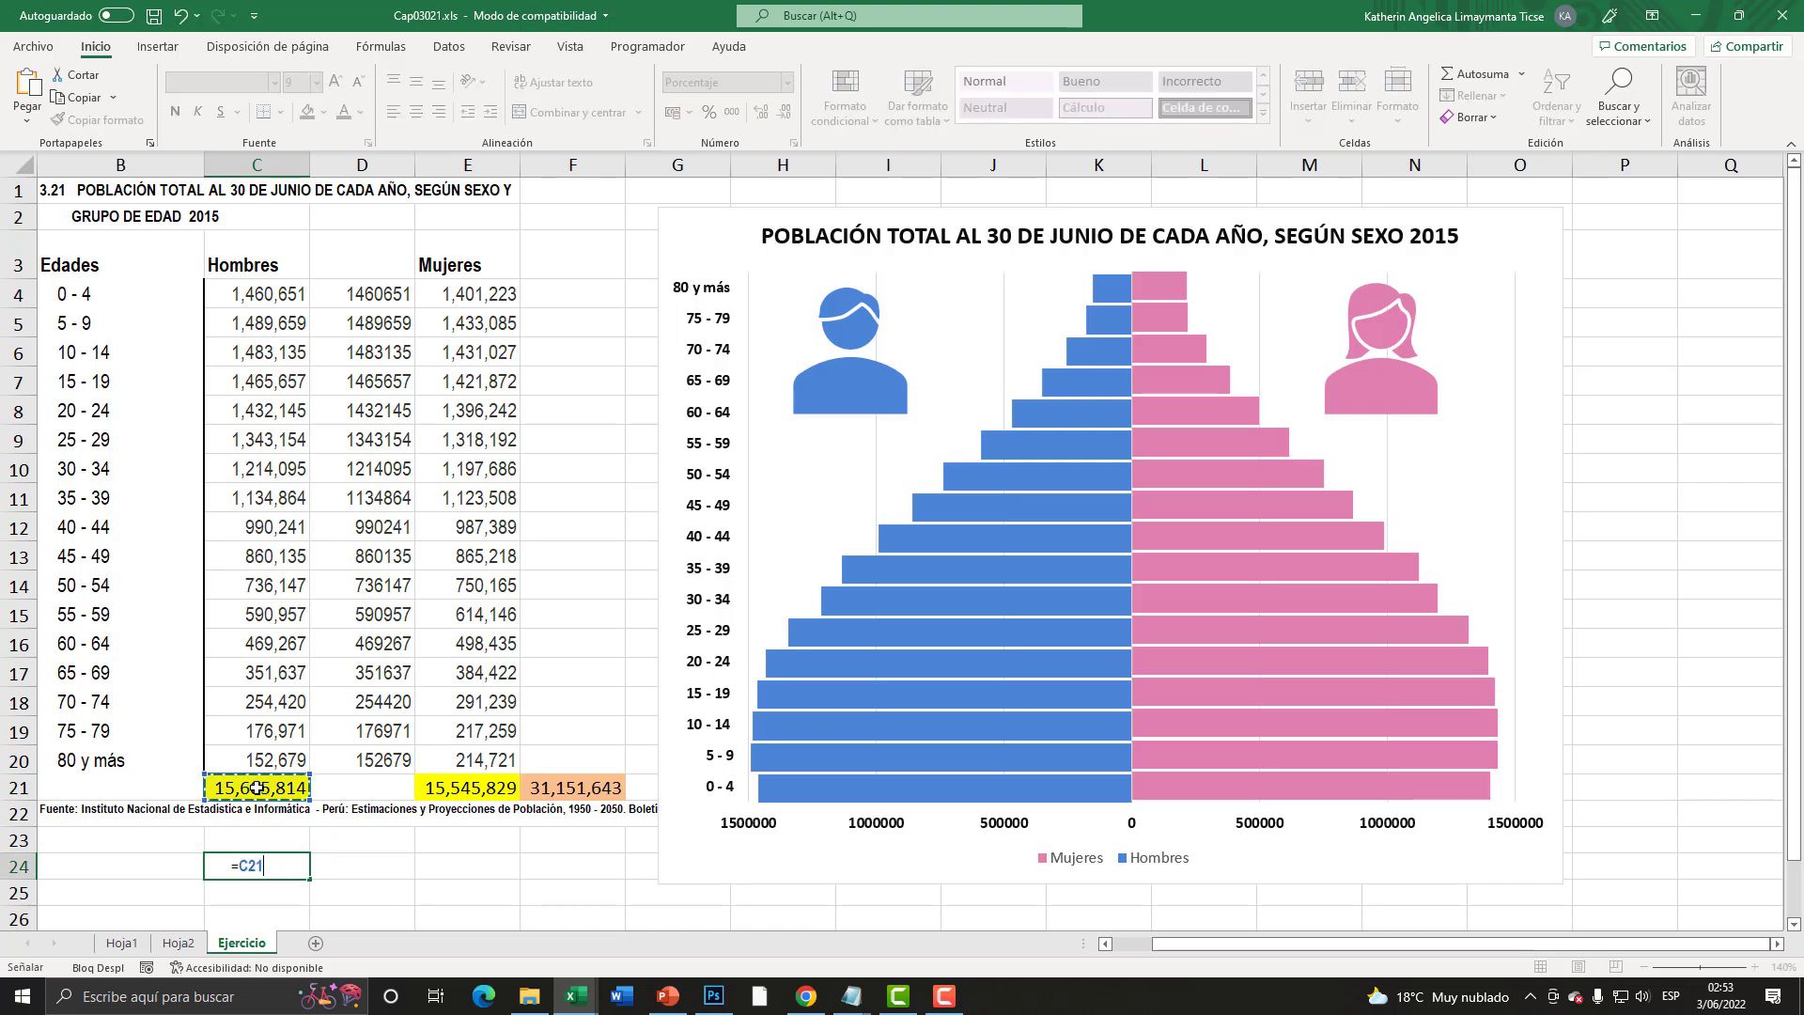
type("/")
left_click(575, 794)
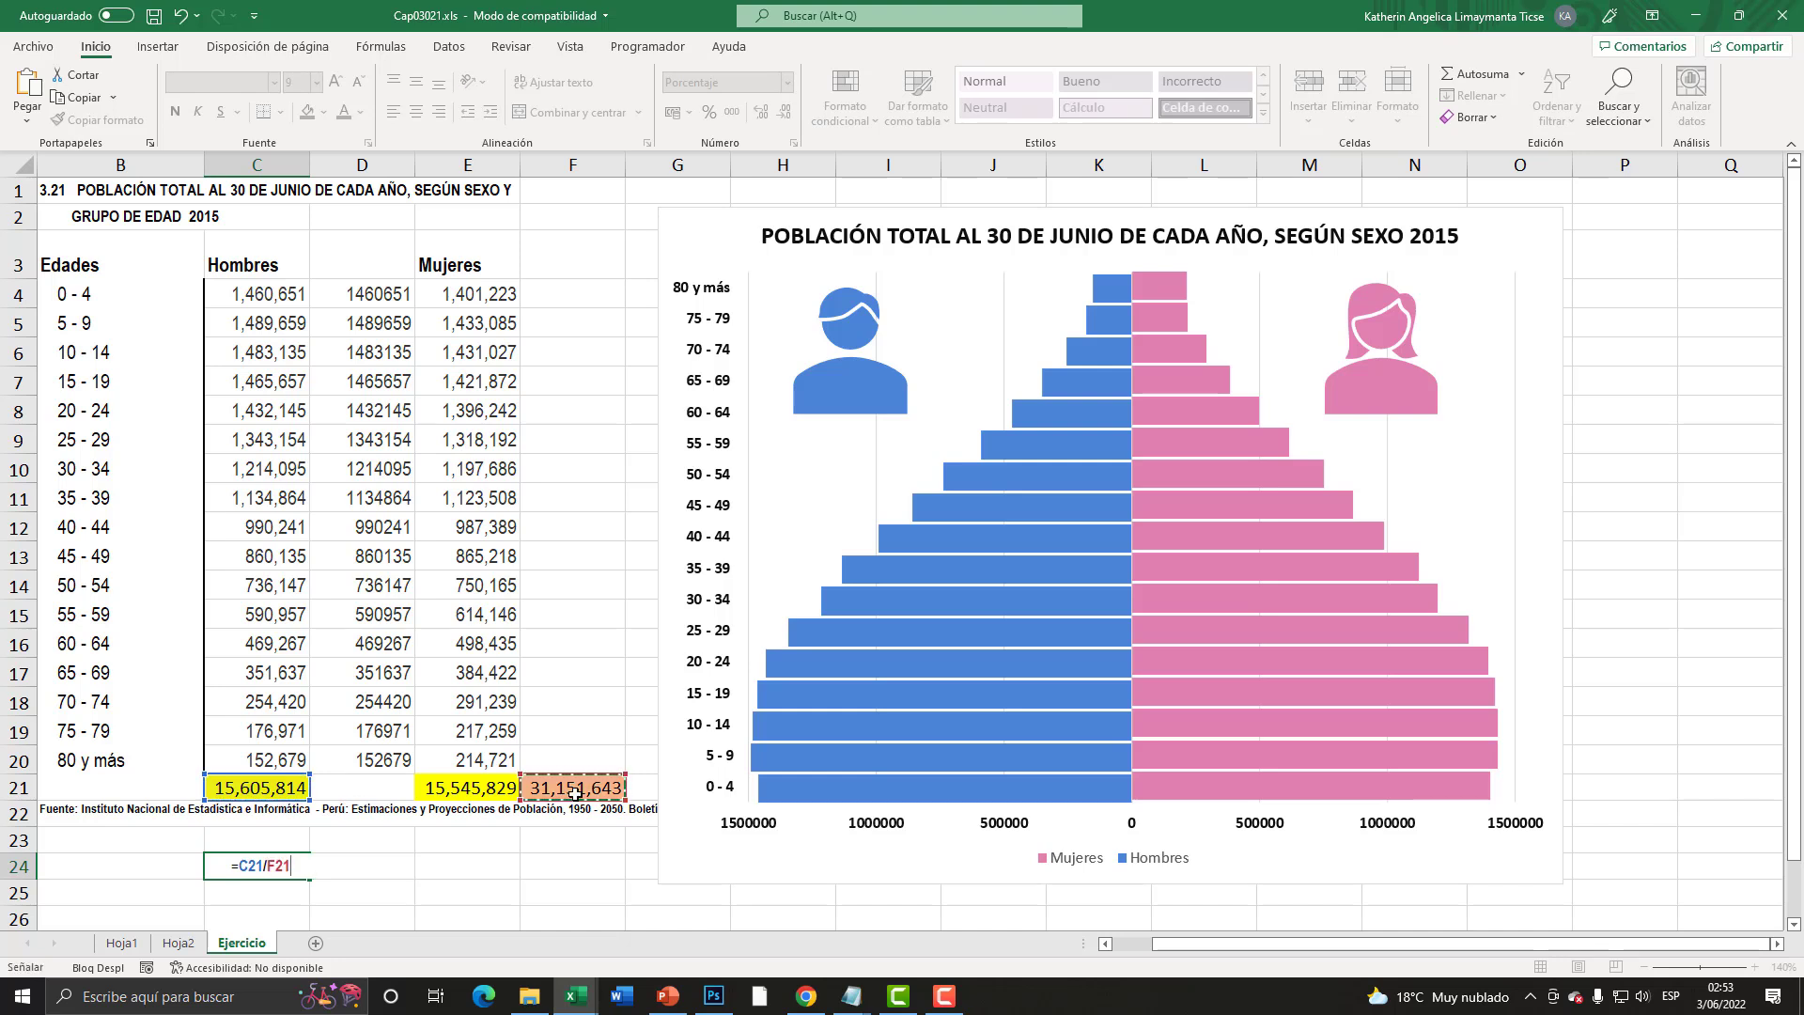
key("Return")
left_click(261, 874)
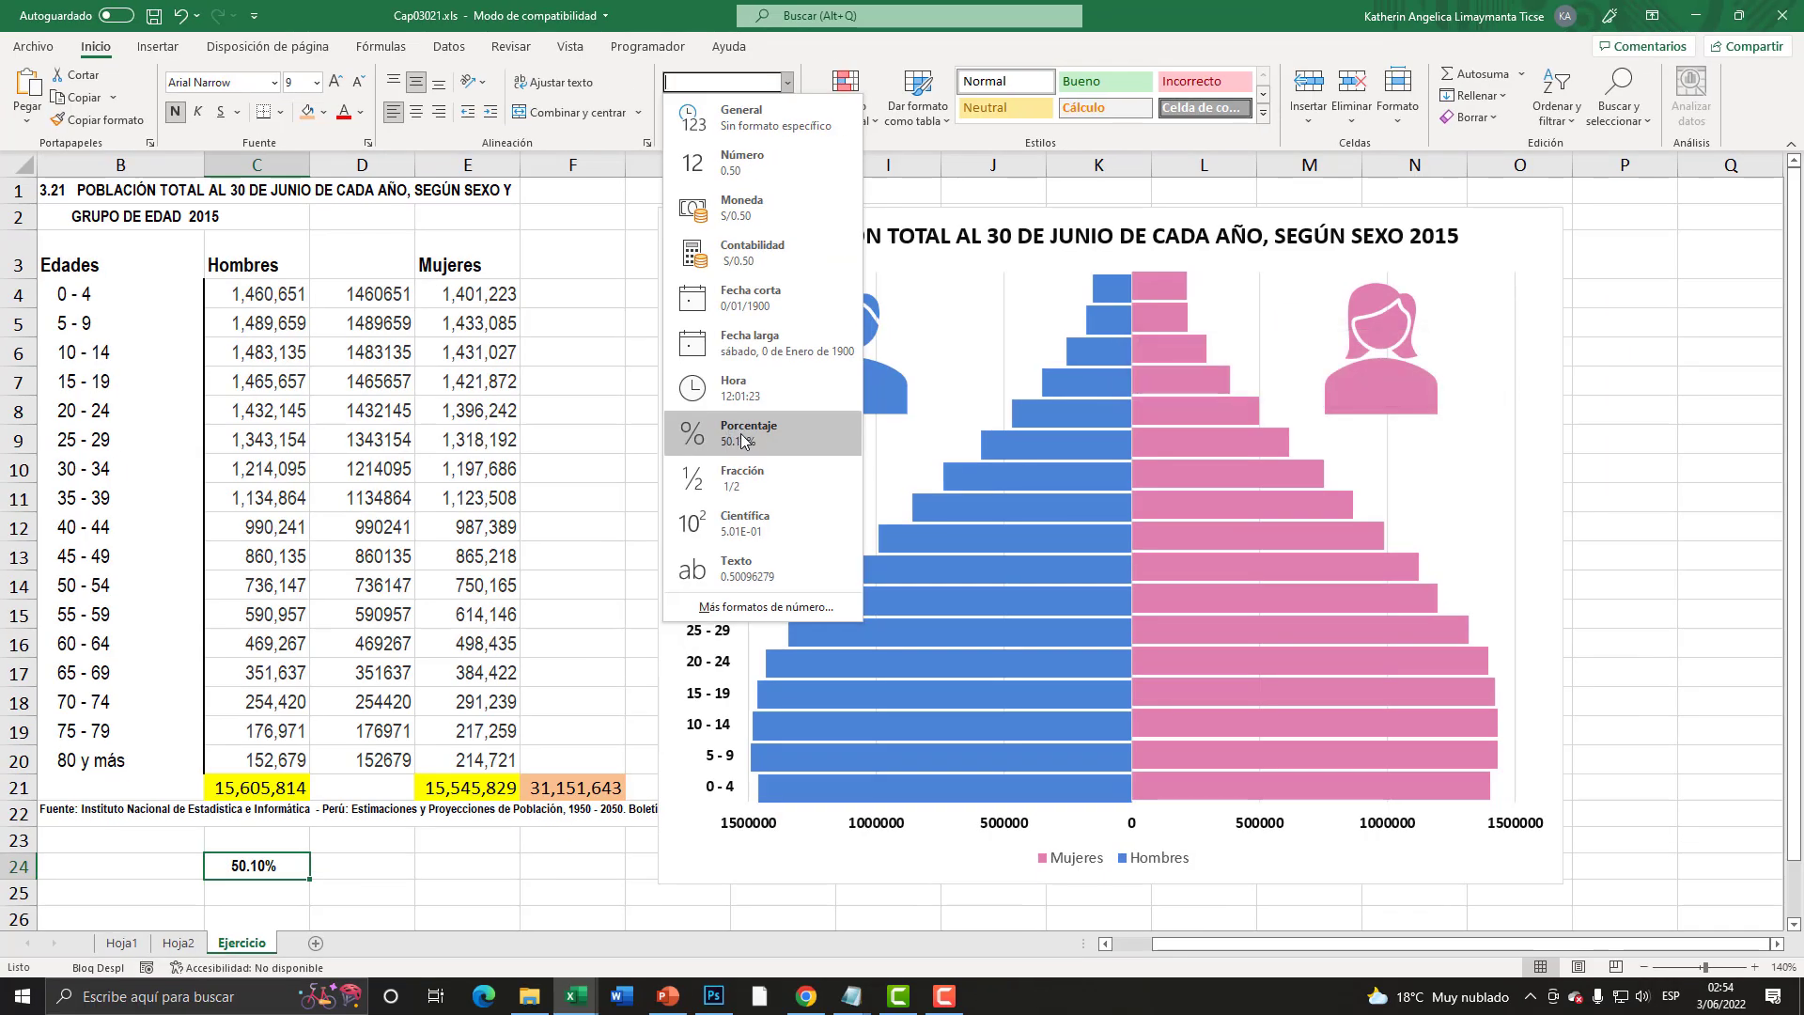
left_click(741, 439)
left_click(447, 859)
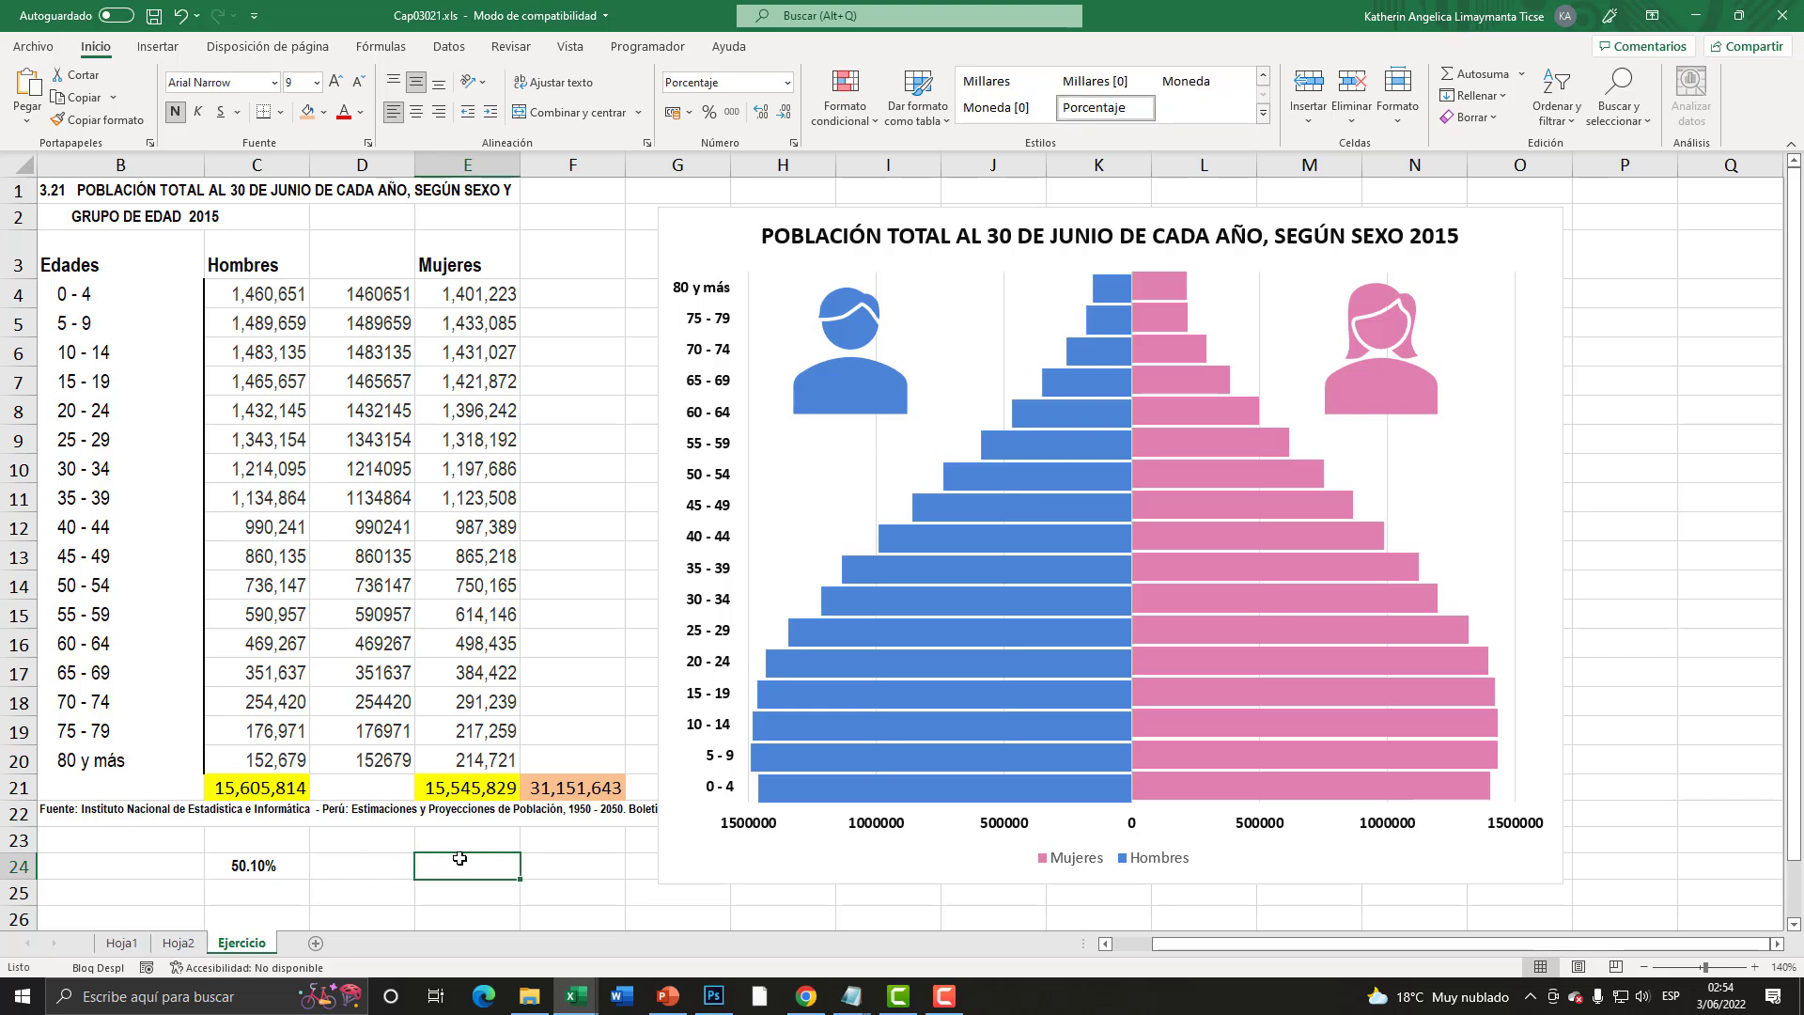
- Enter =E21/F21 in E24 for the women's share of the grand total
type("=")
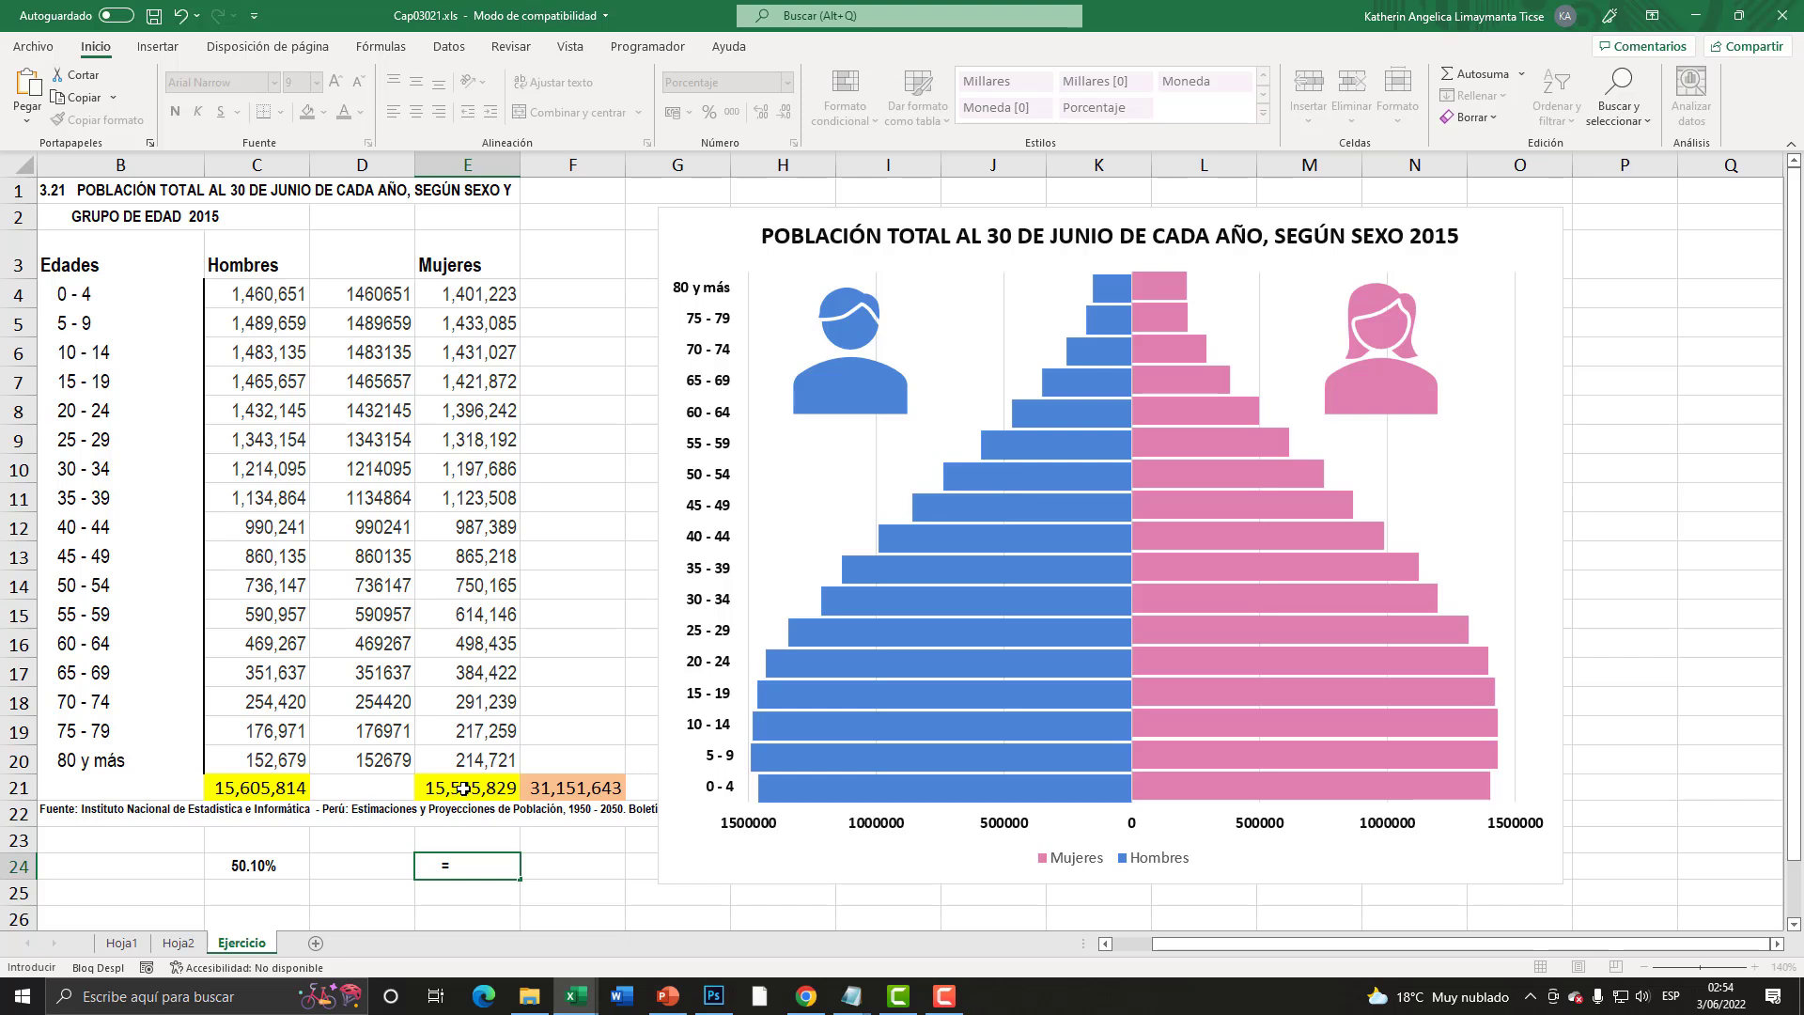
left_click(463, 789)
type("/")
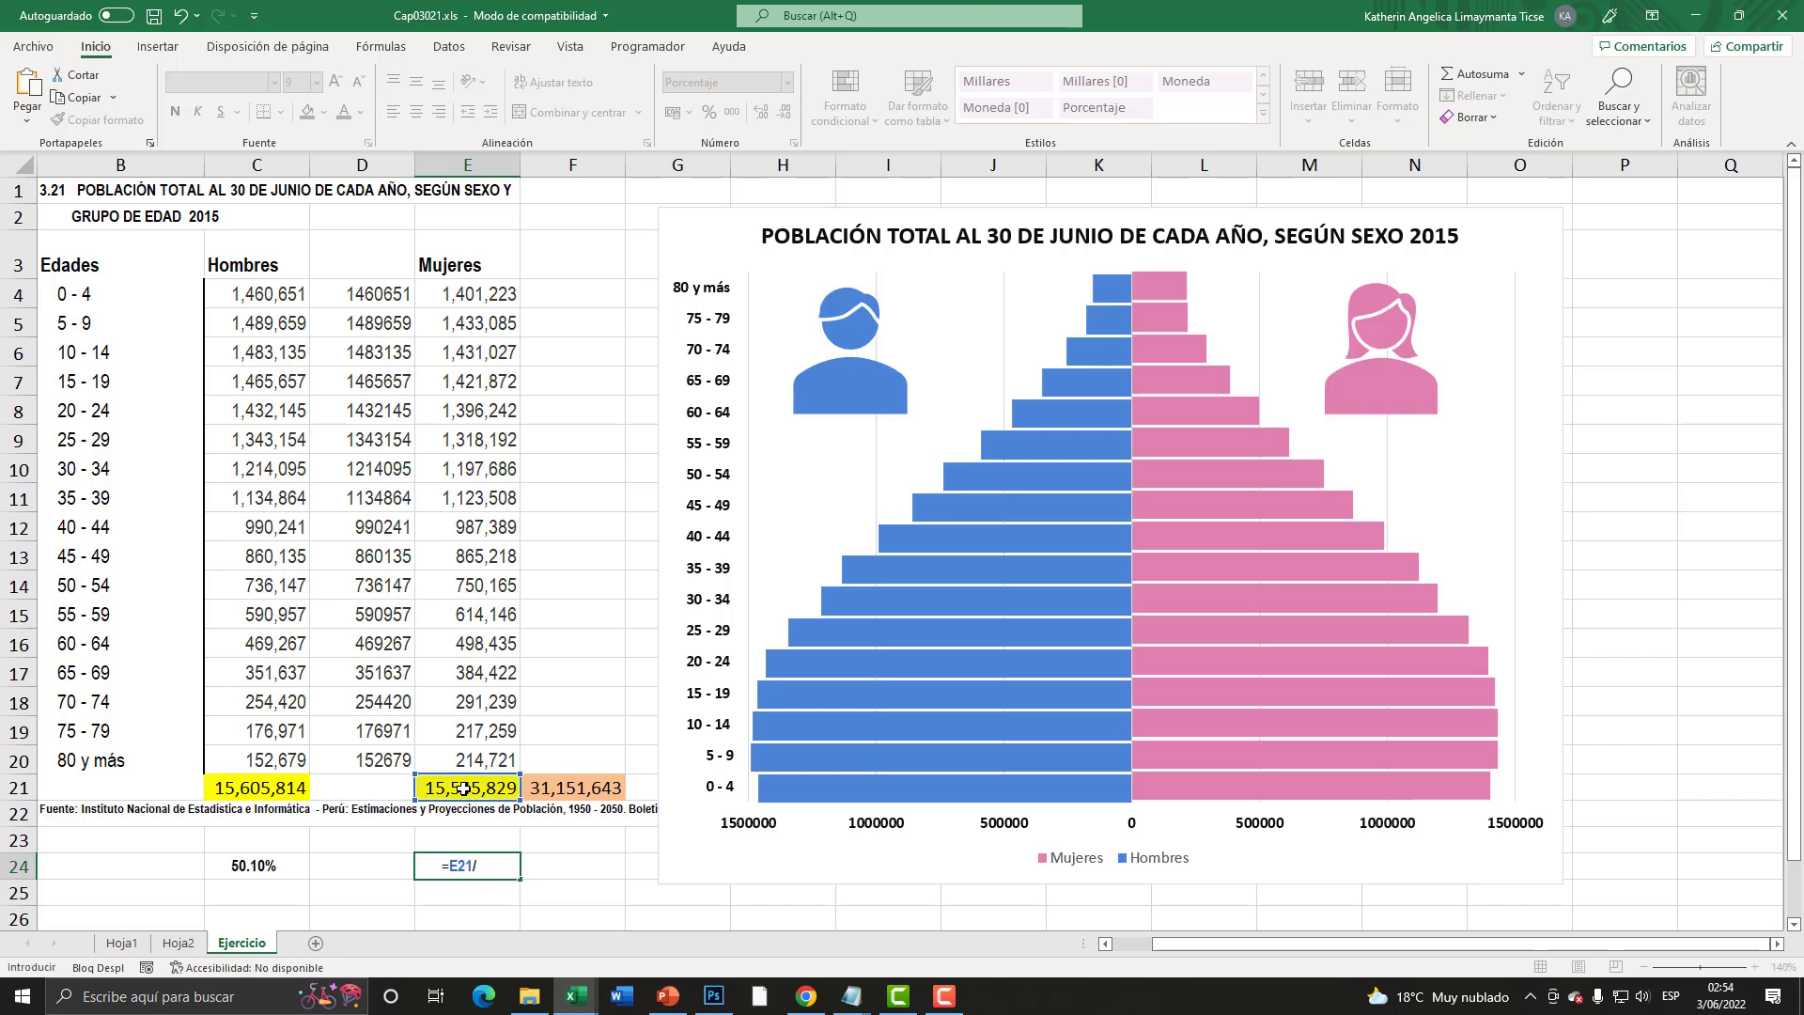
left_click(556, 783)
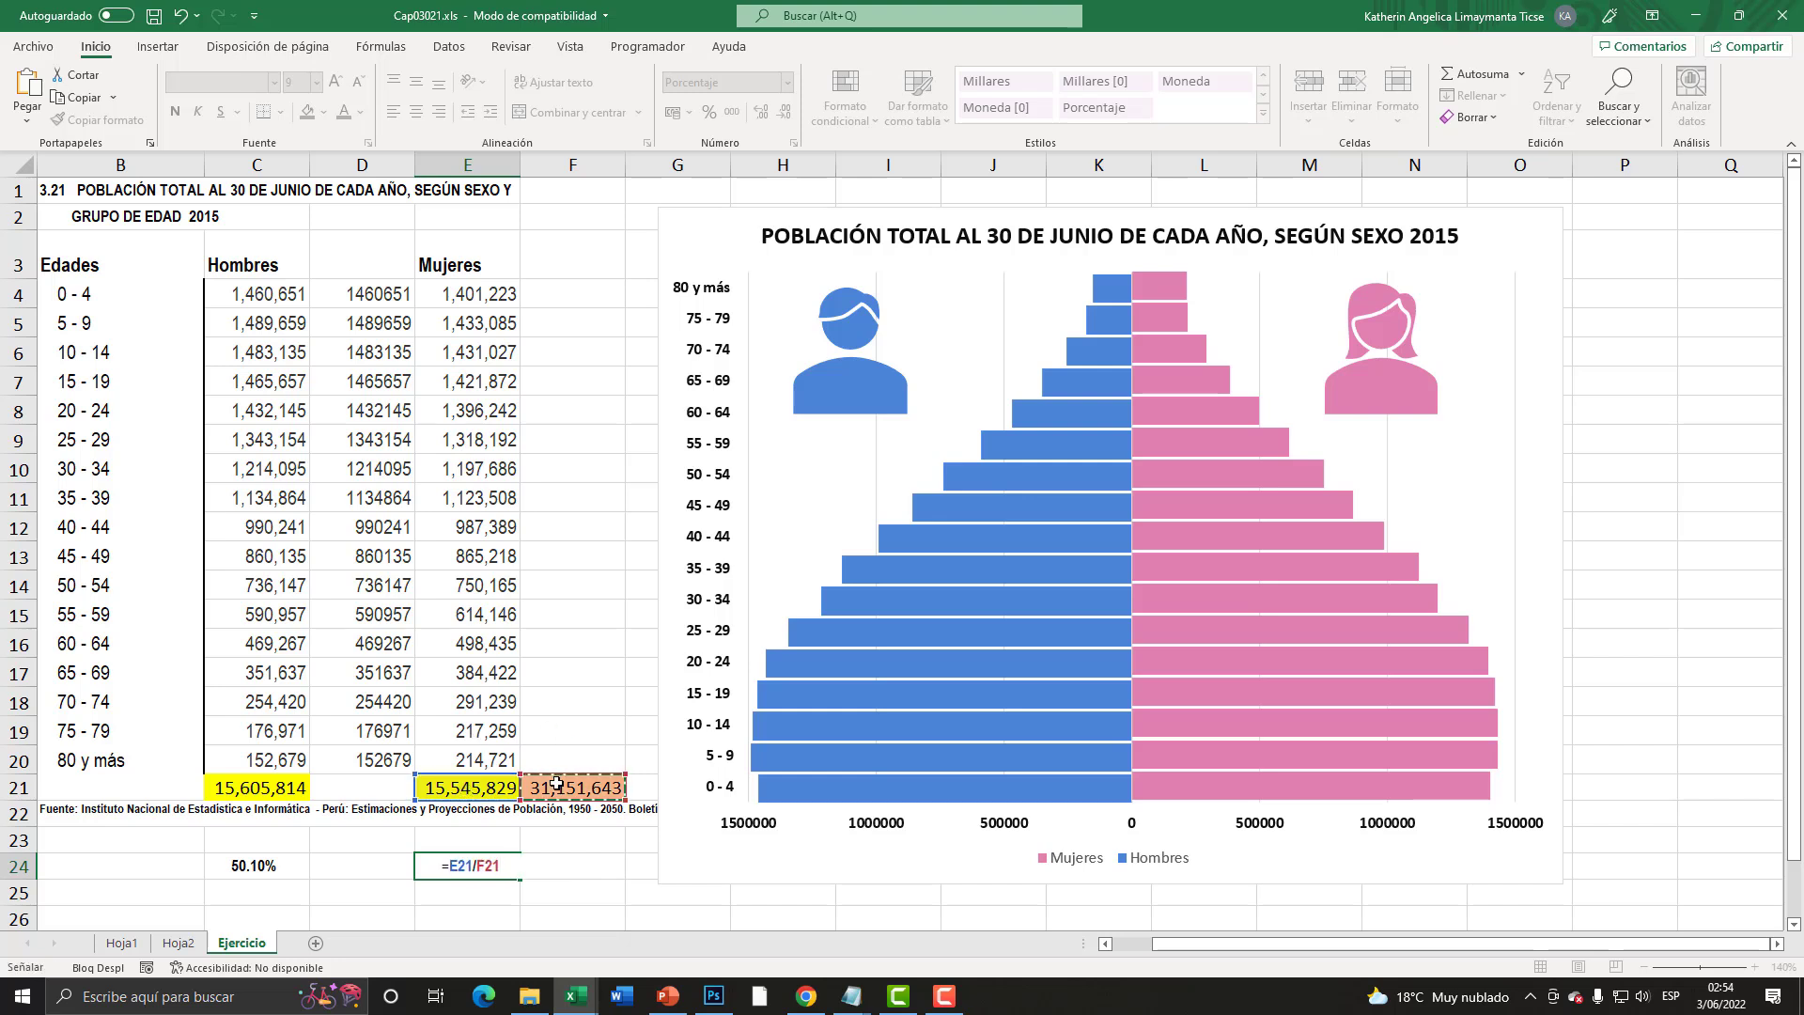
key("Return")
left_click(476, 866)
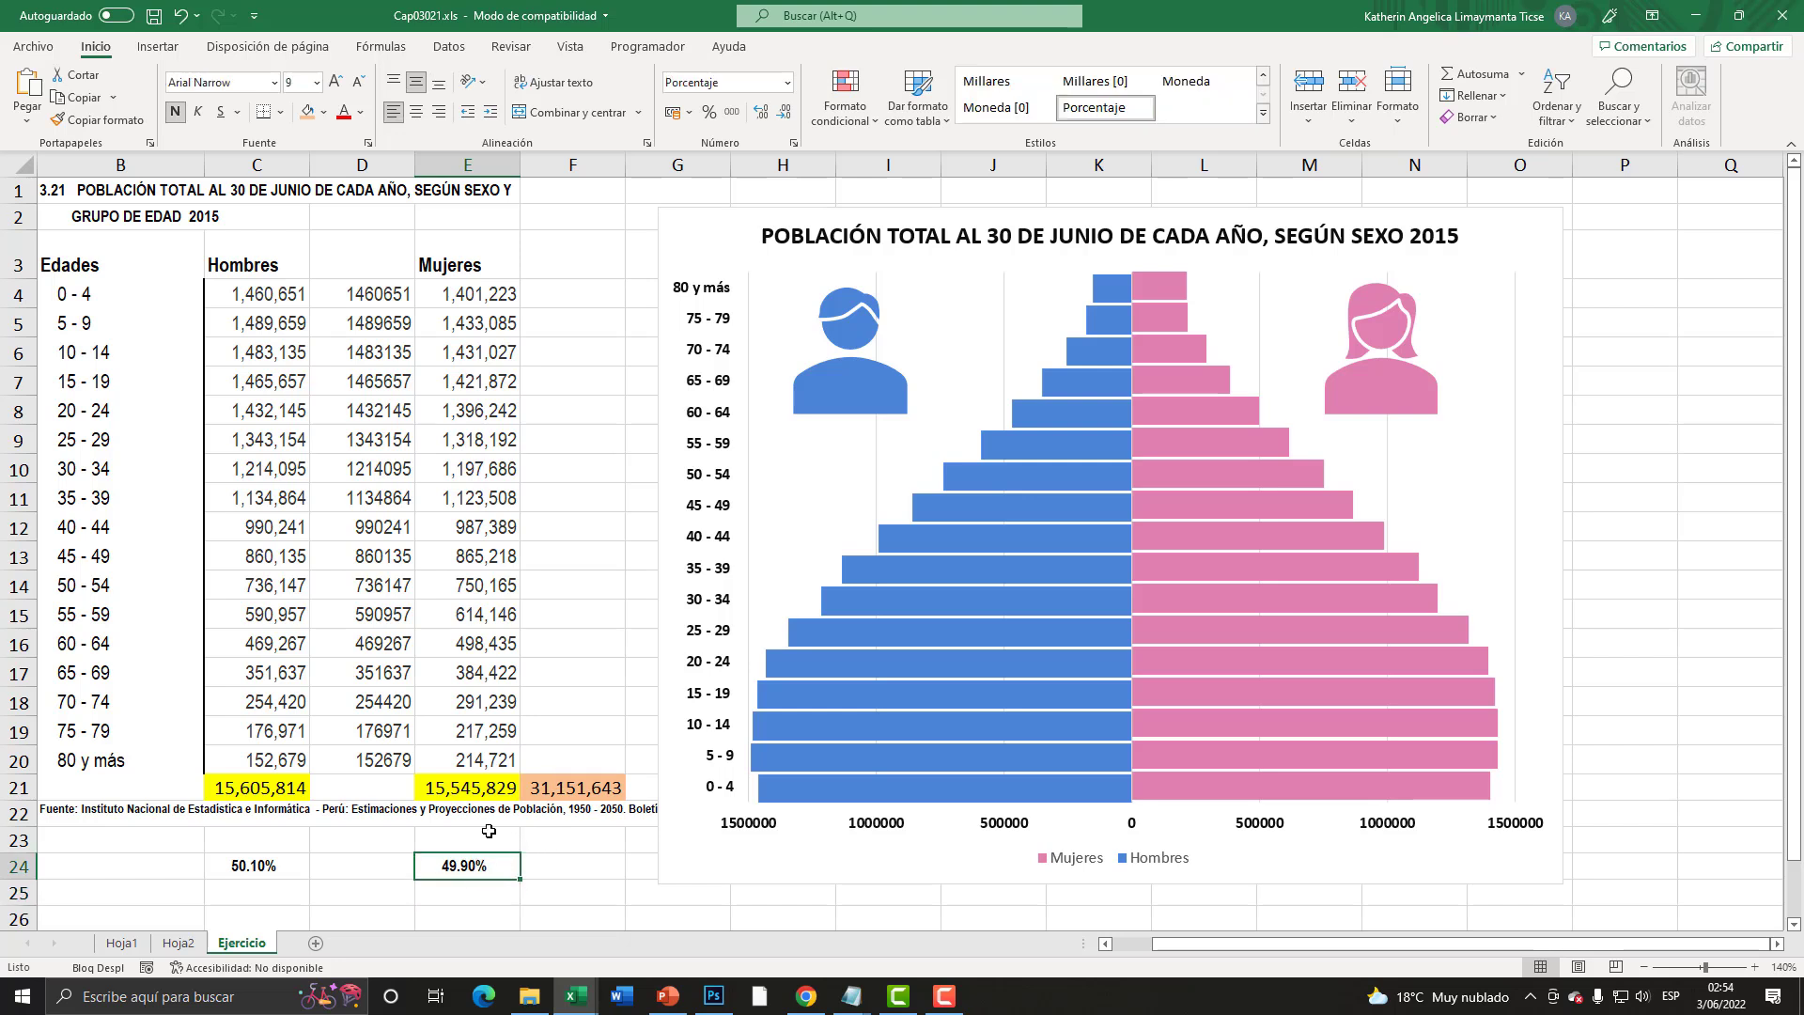
key("F2")
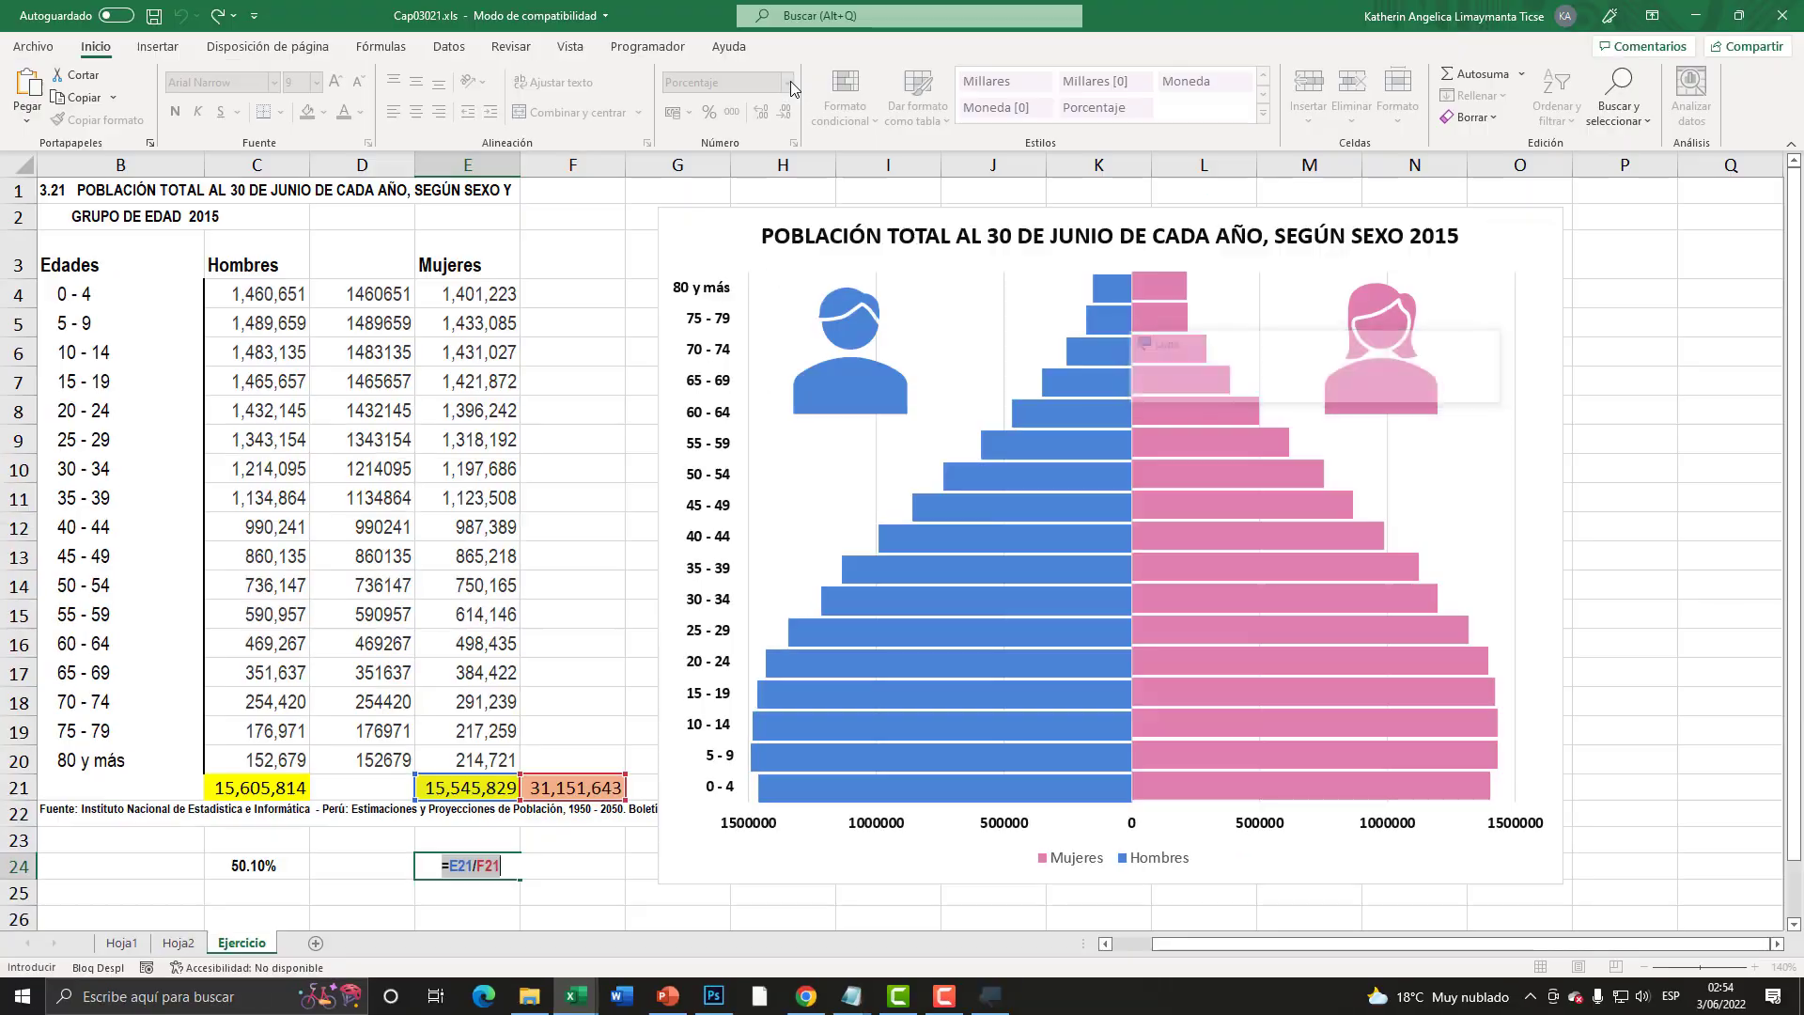
key("Escape")
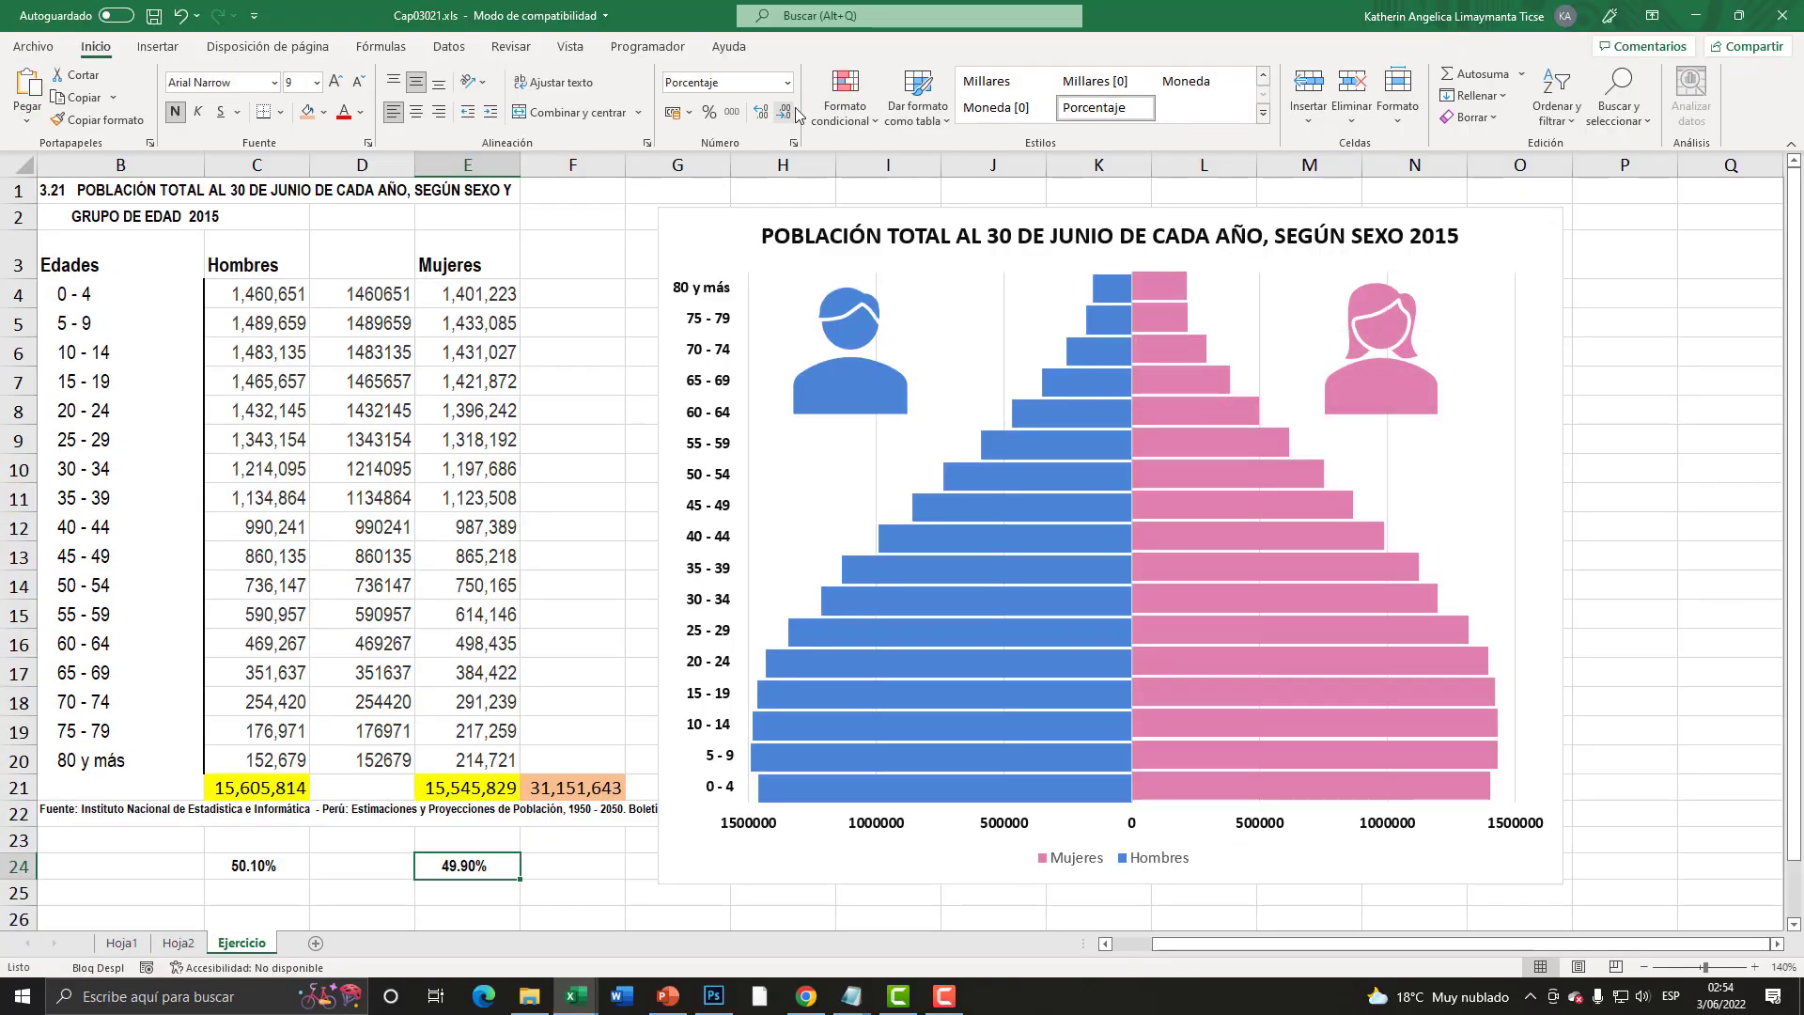
- Format E24 as a percentage with two decimals, showing 49.90%
left_click(787, 83)
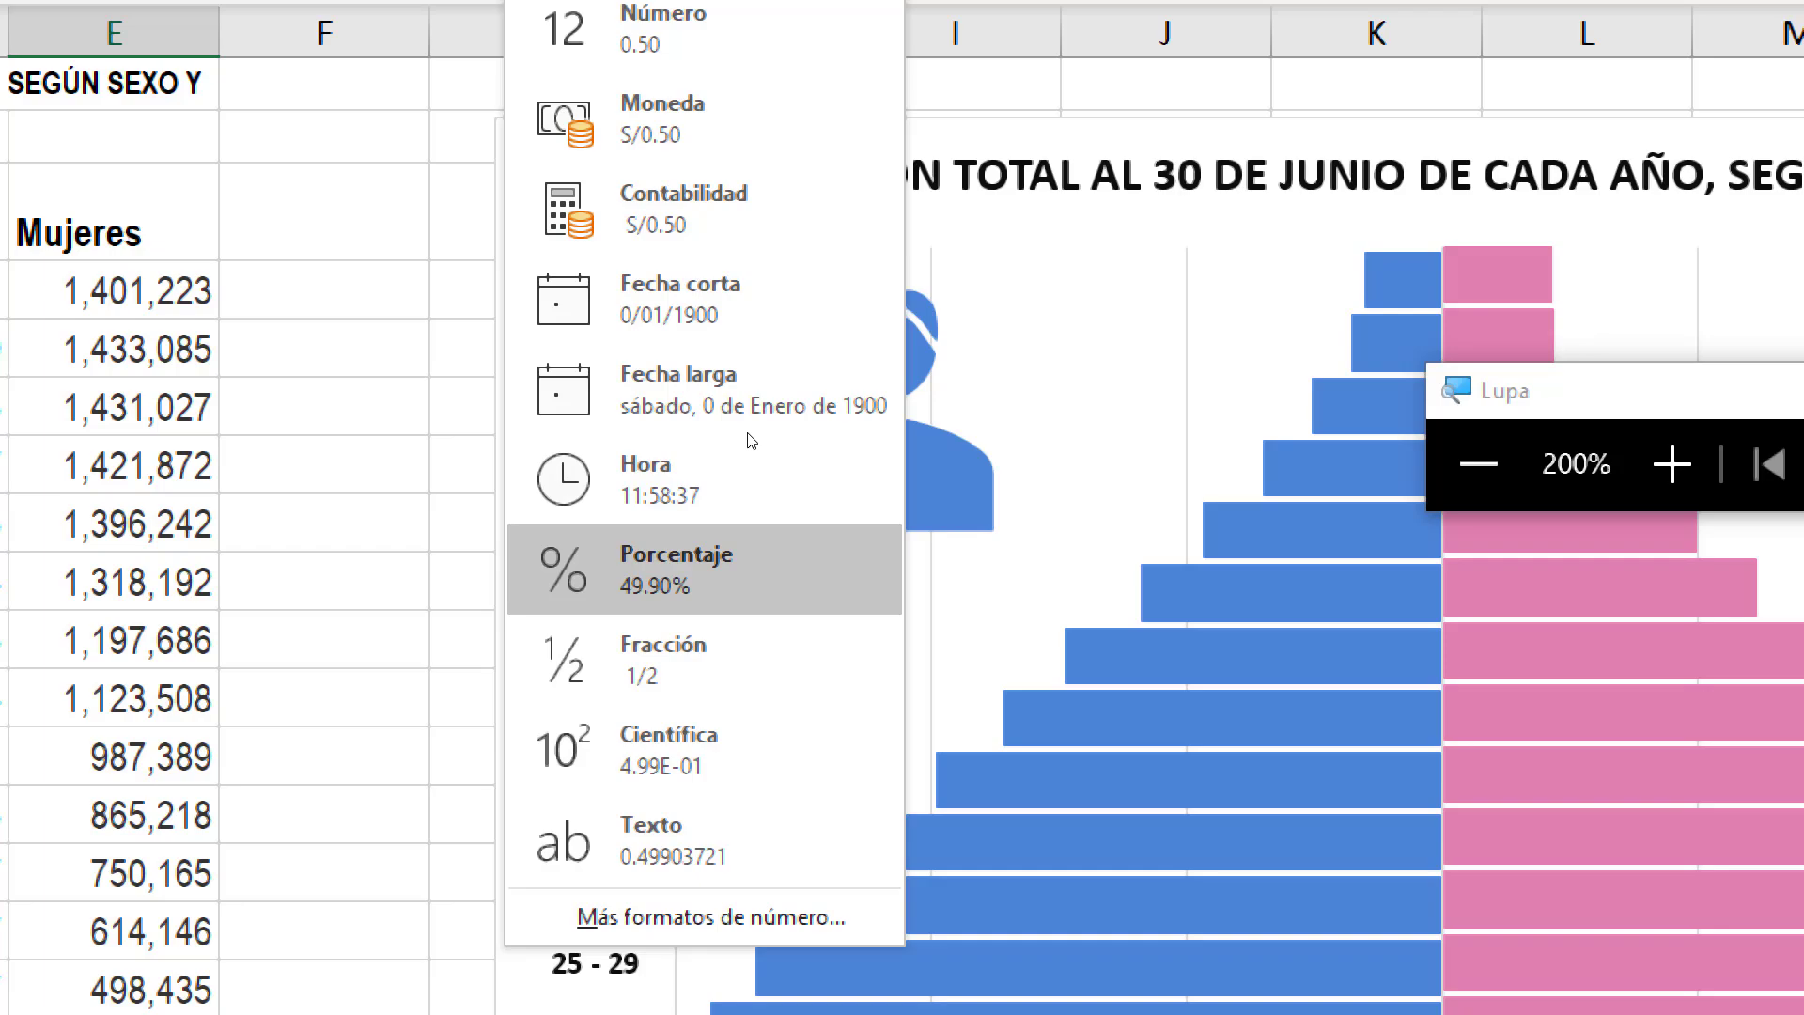
left_click(742, 432)
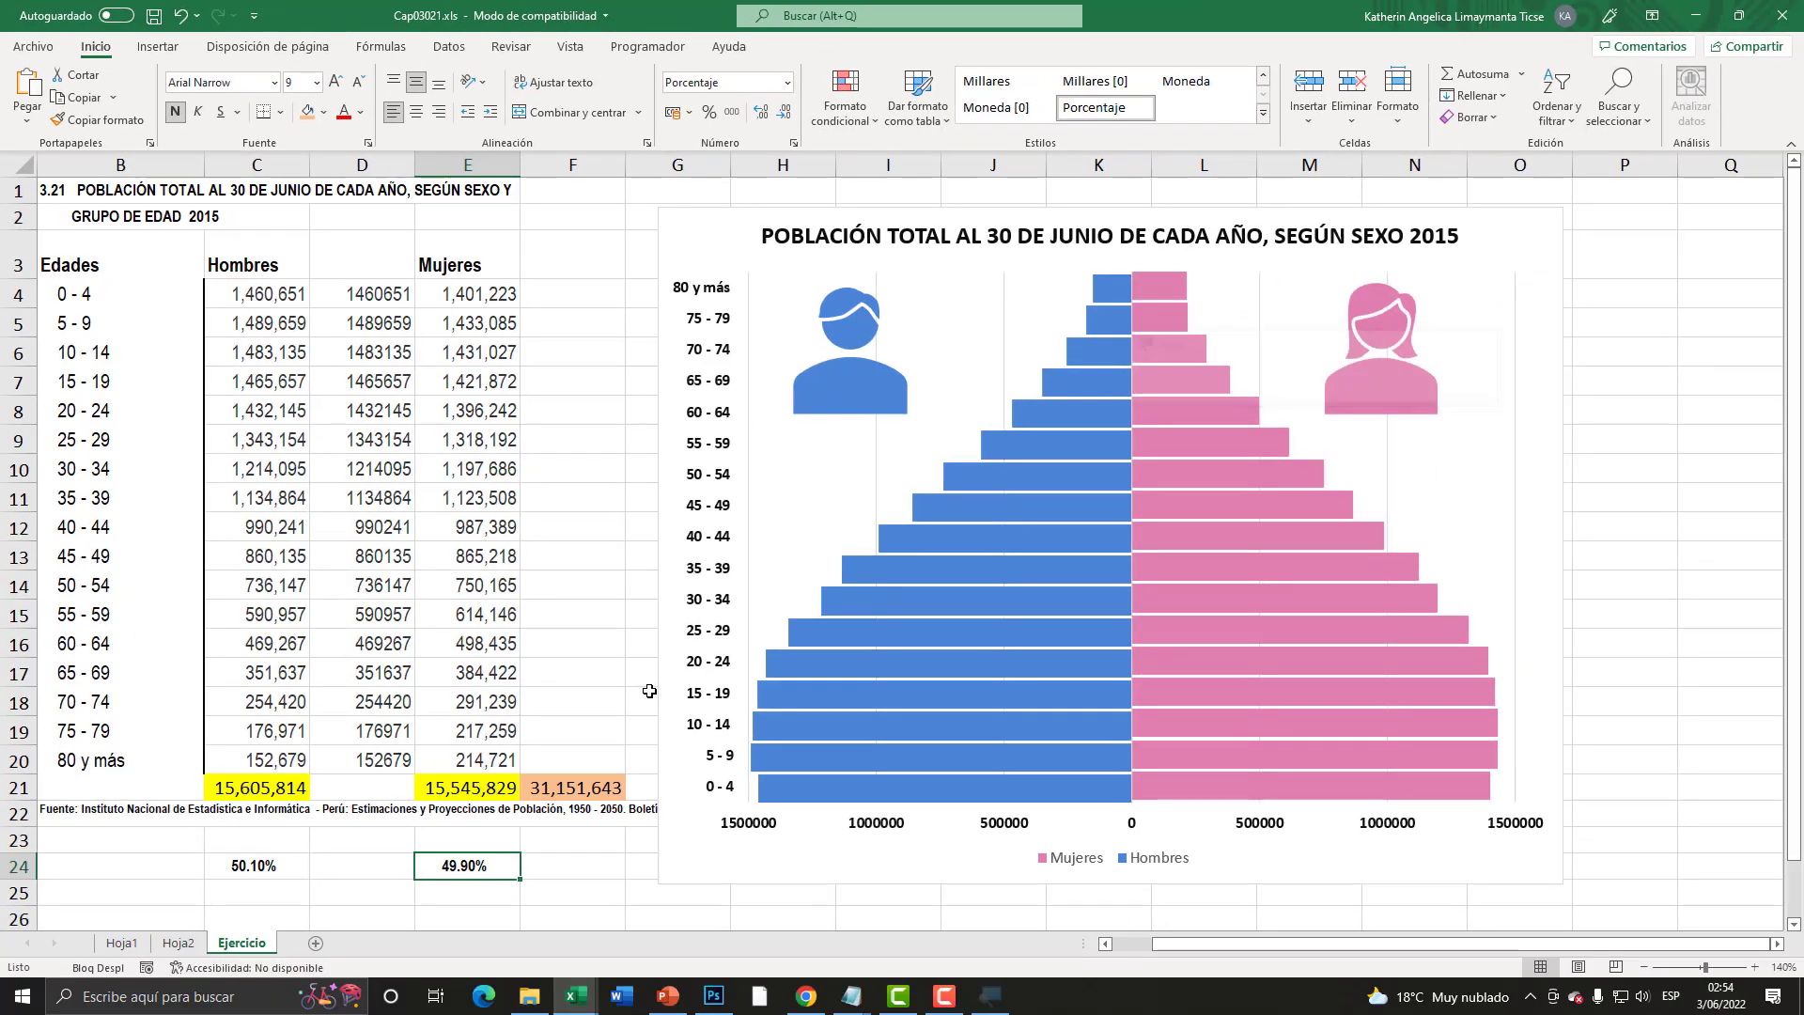
left_click(762, 113)
left_click(761, 113)
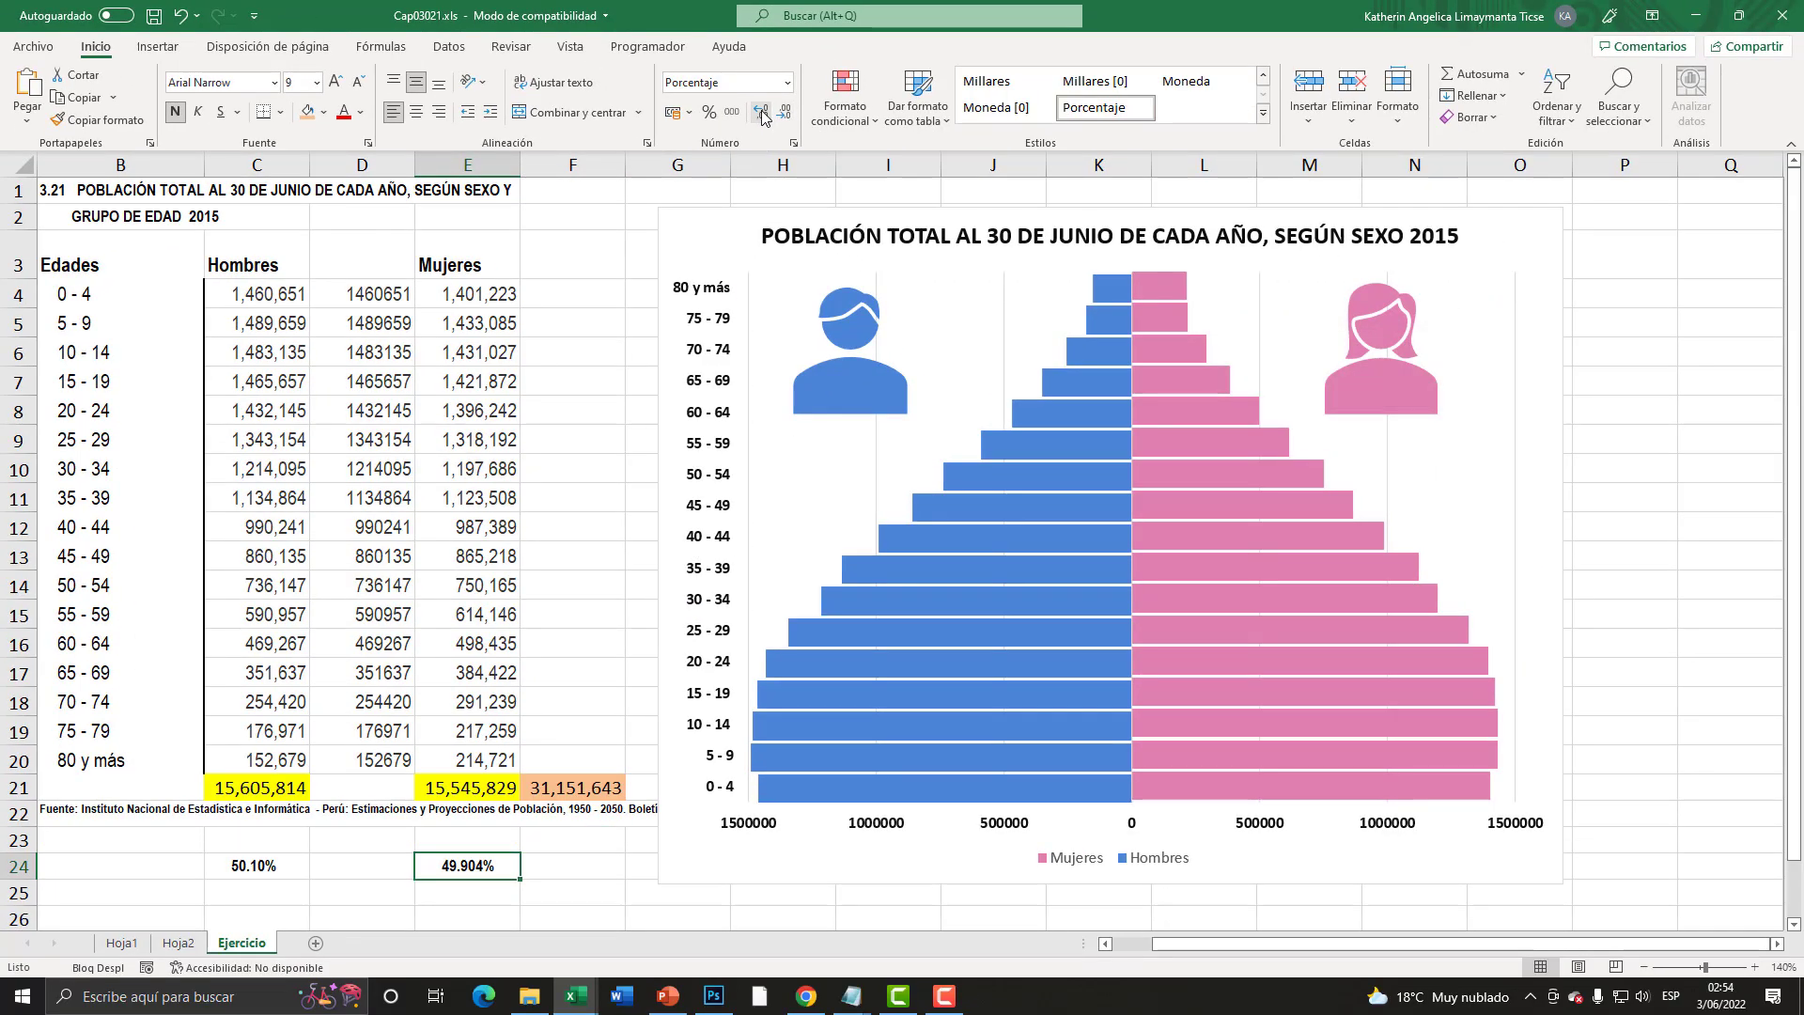
key("super+plus")
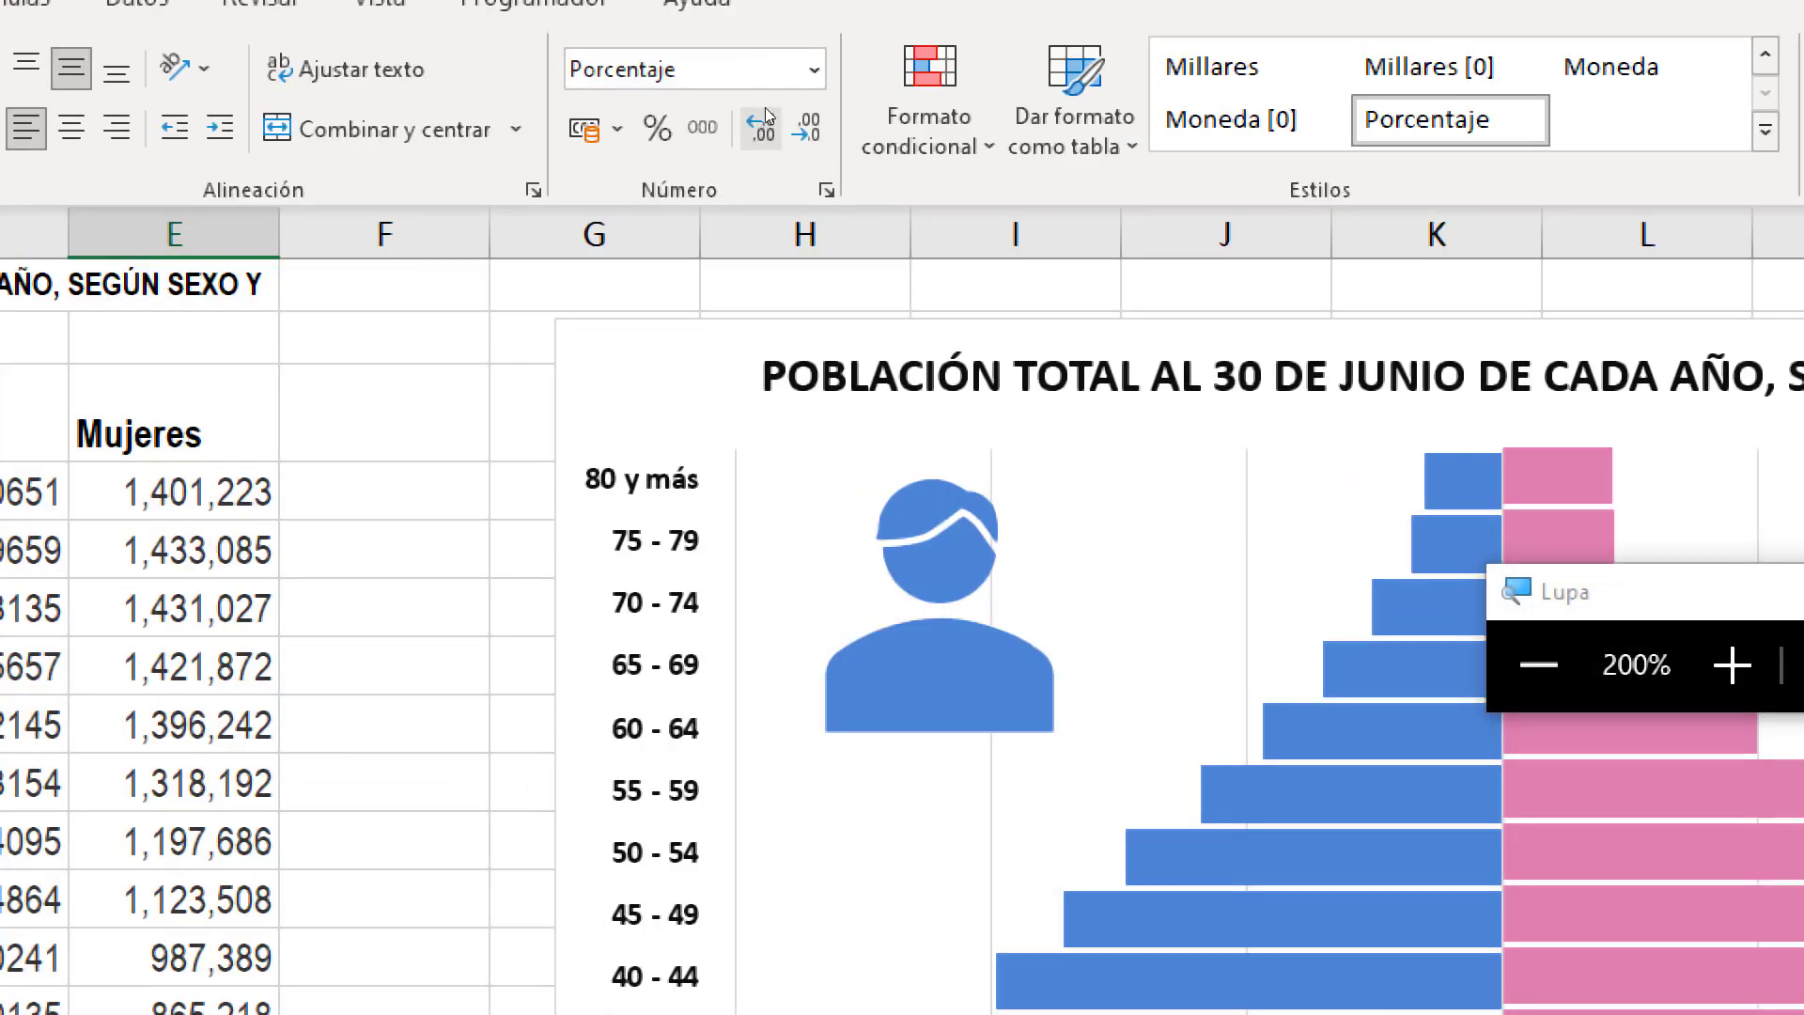
key("super+Escape")
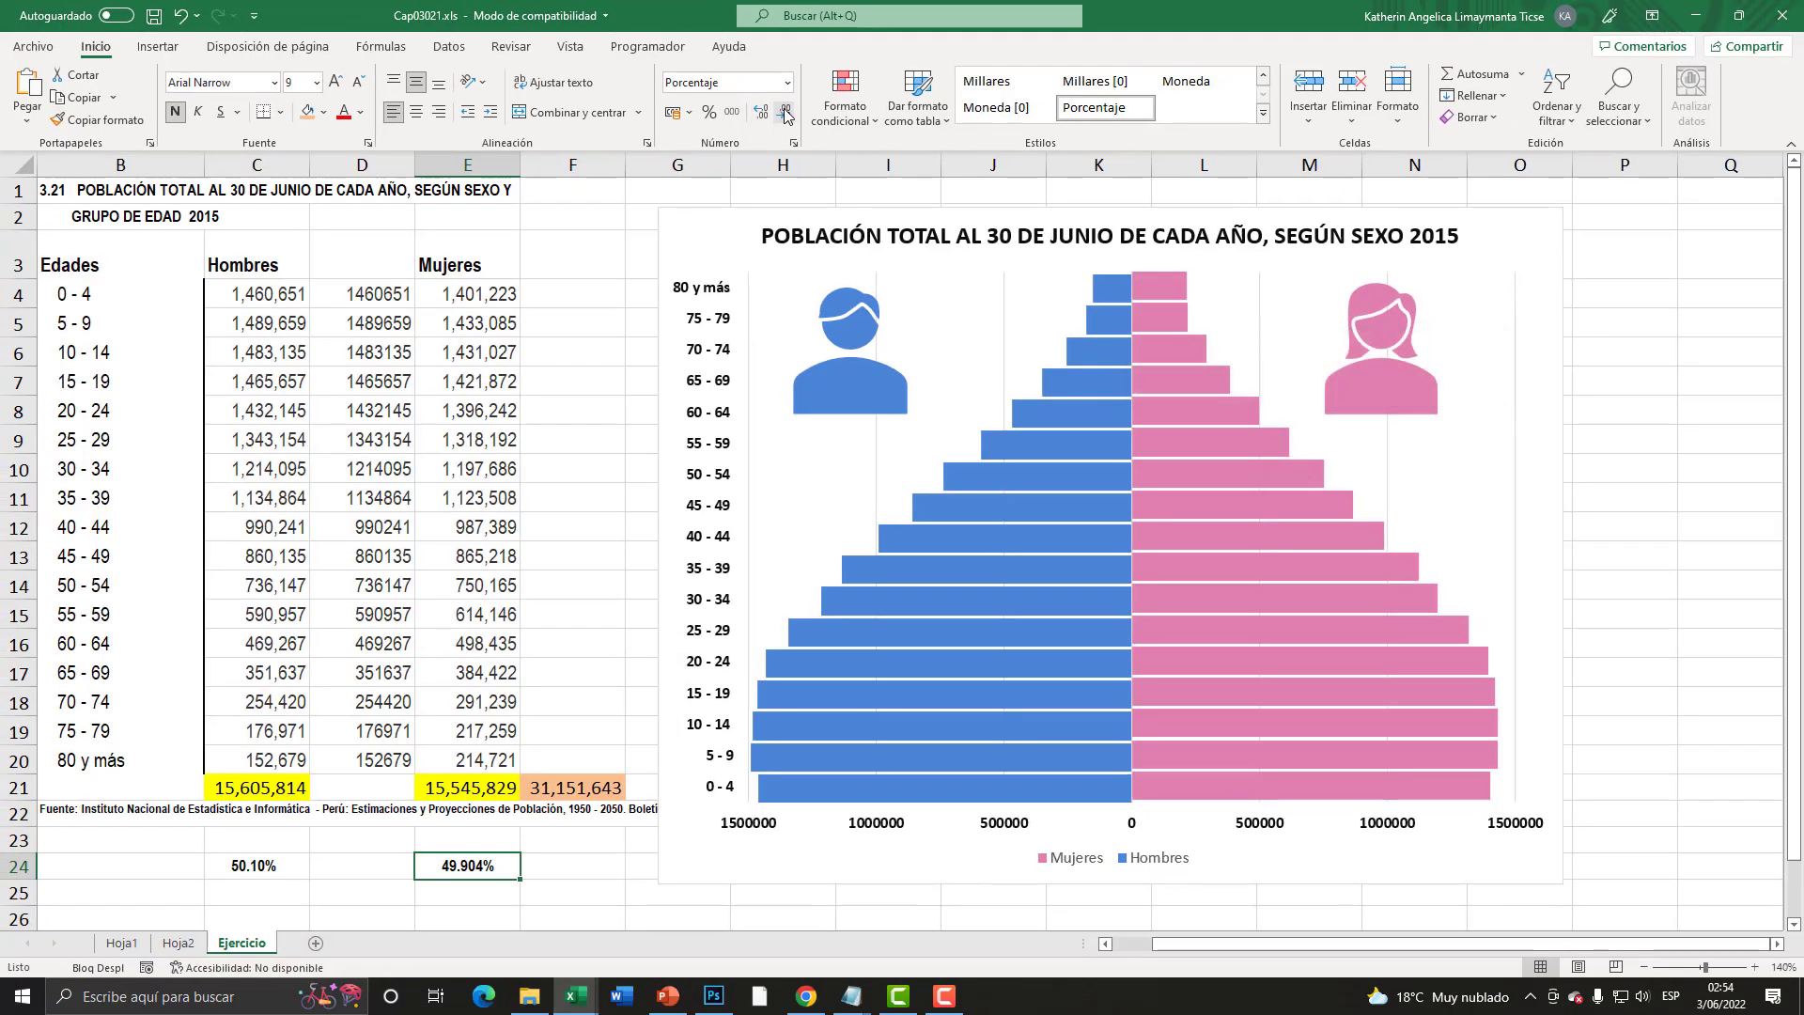
left_click(786, 114)
- Draw a rectangle shape on the chart just below the man icon
left_click(148, 46)
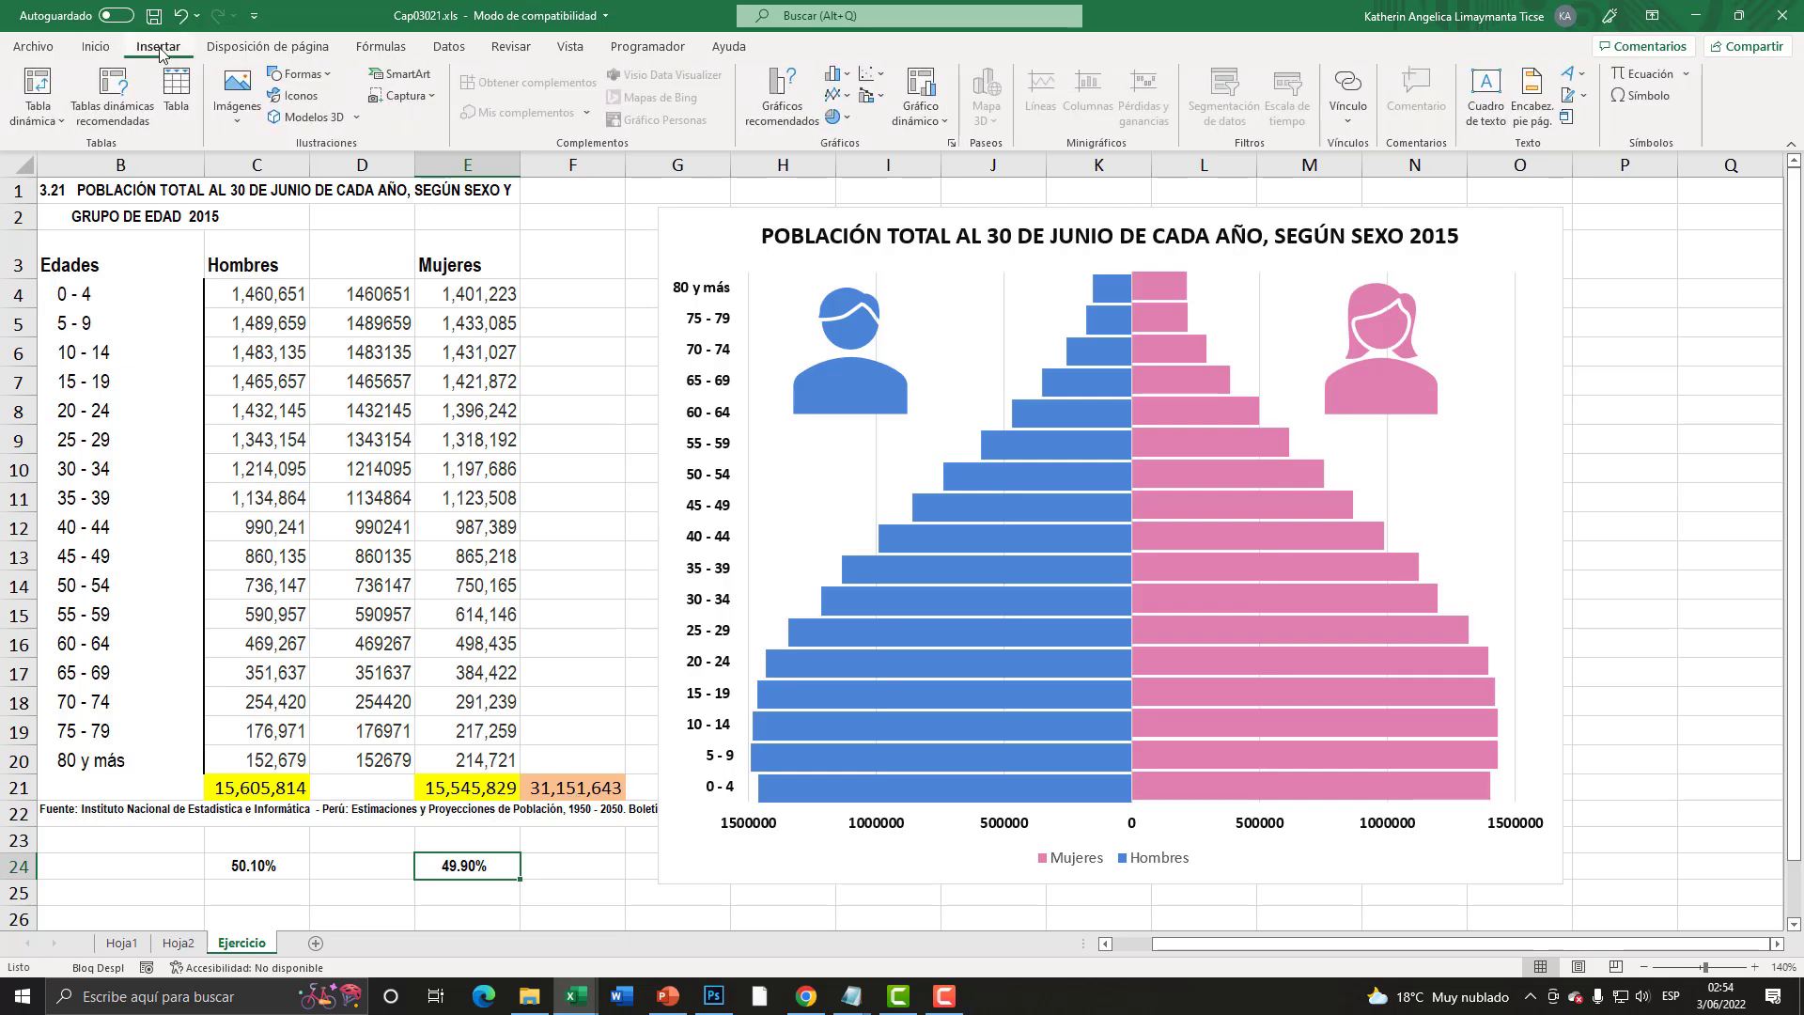
key("super+plus")
left_click(418, 102)
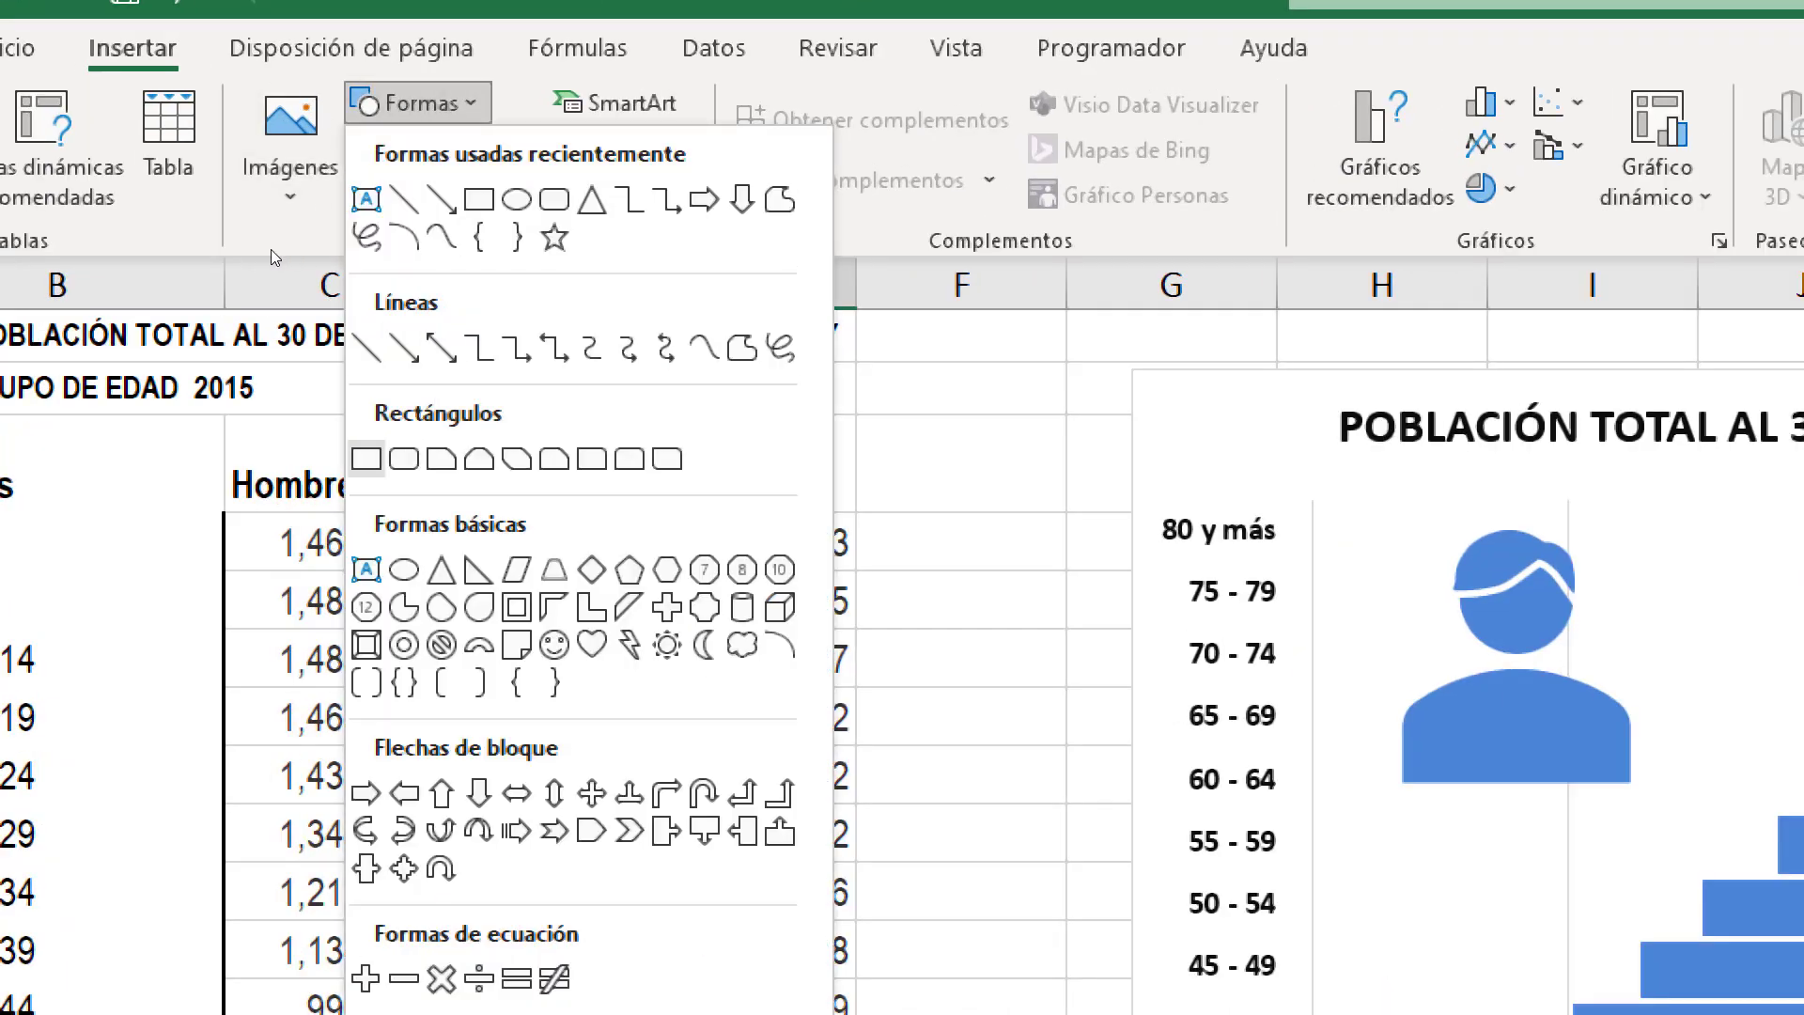
left_click(367, 459)
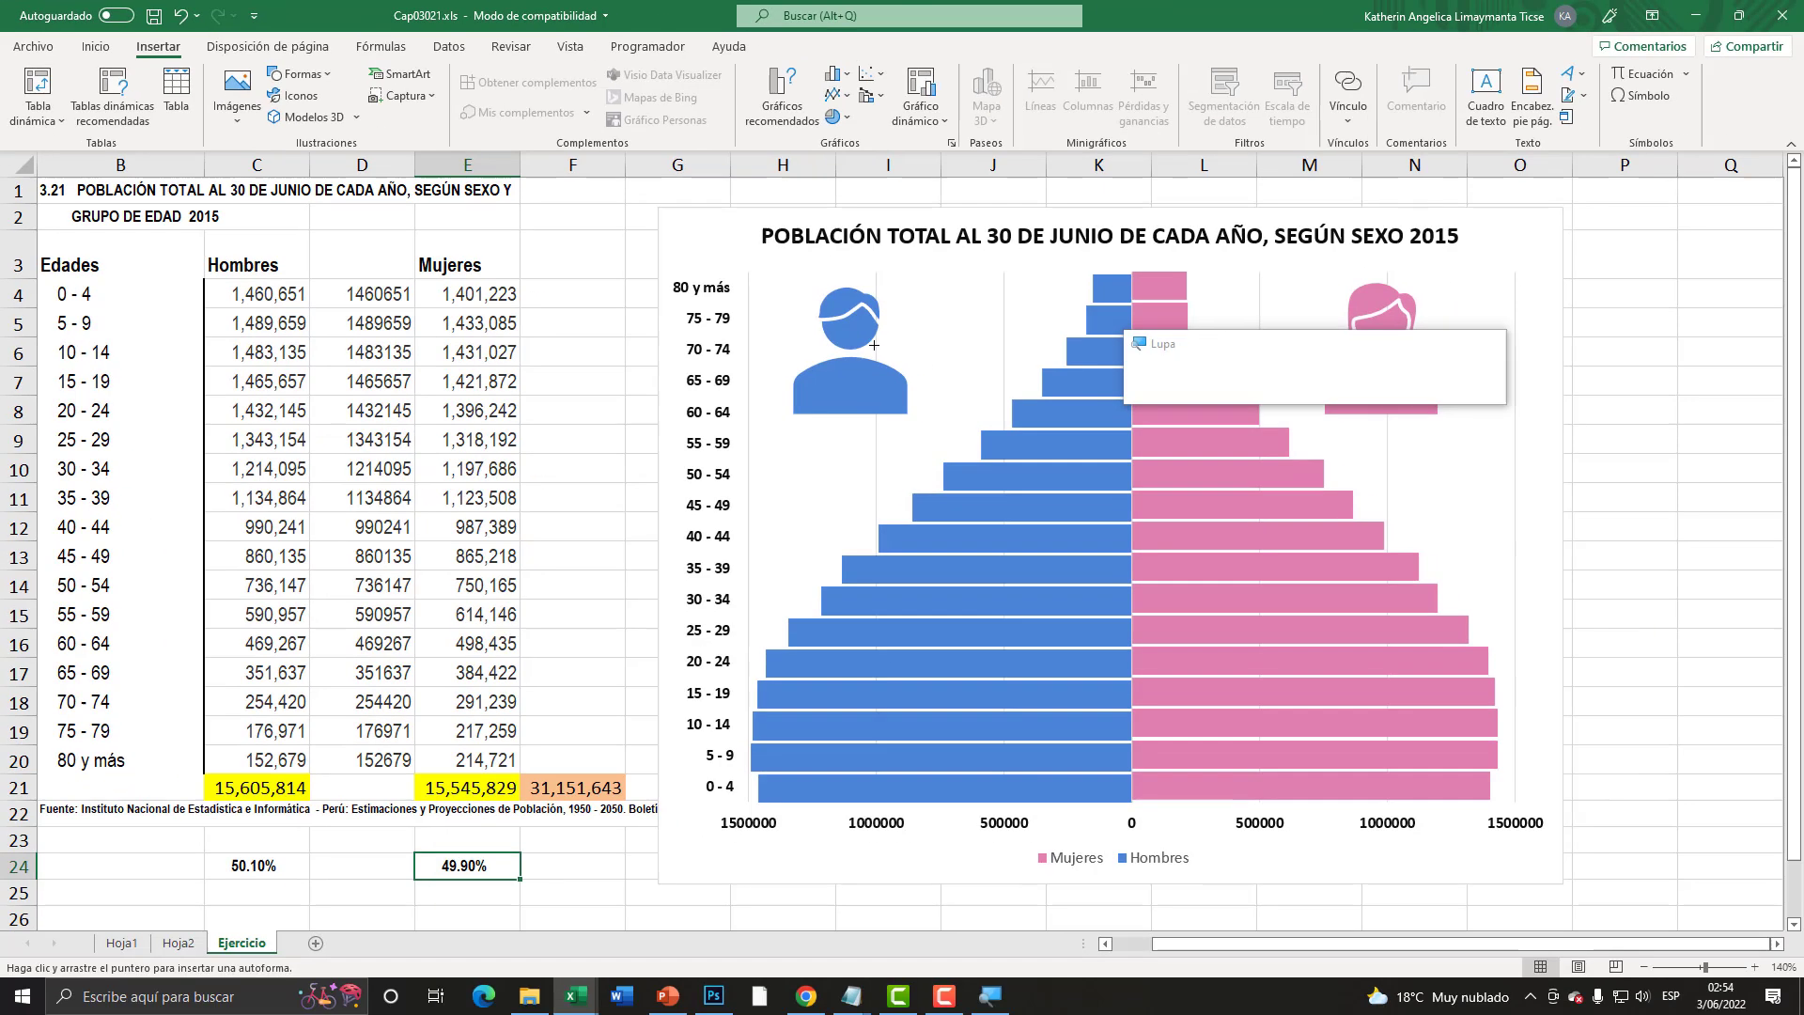
mouse_move(786, 423)
left_mouse_down()
mouse_move(911, 472)
mouse_move(886, 463)
left_mouse_up()
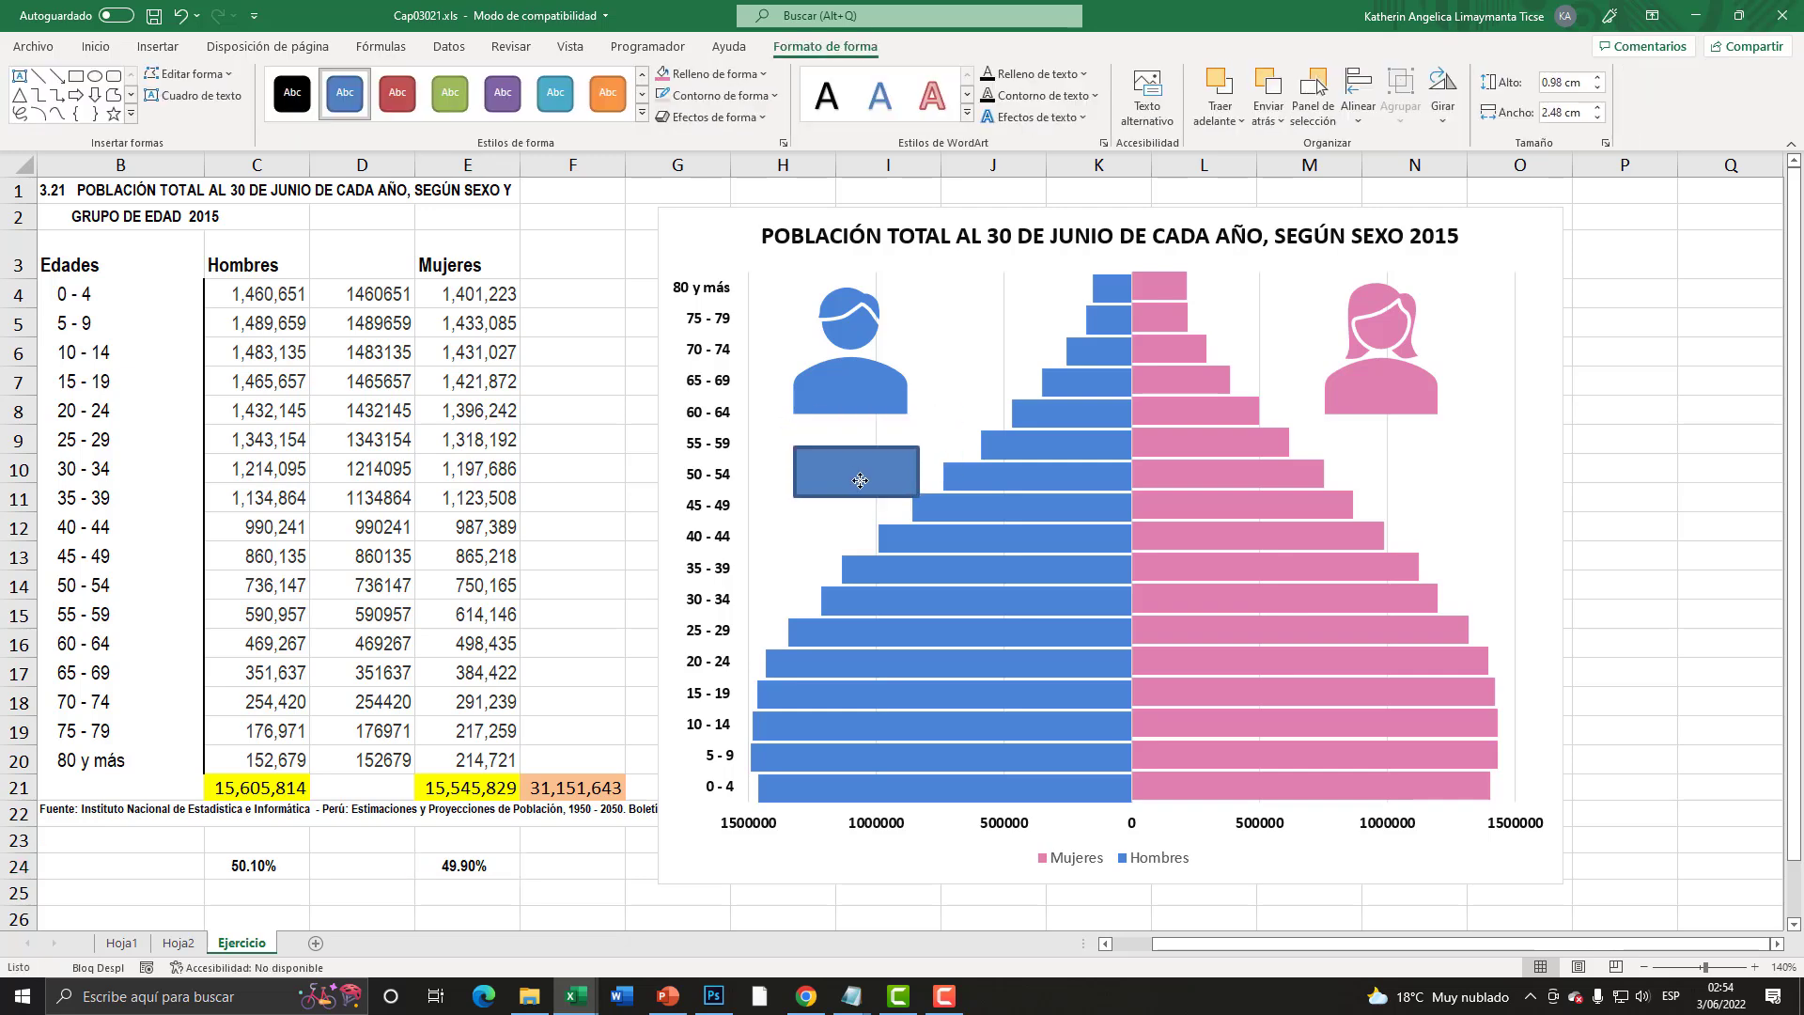
- Turn on the formula bar and nudge the rectangle closer under the man icon
left_click(570, 46)
left_click(626, 82)
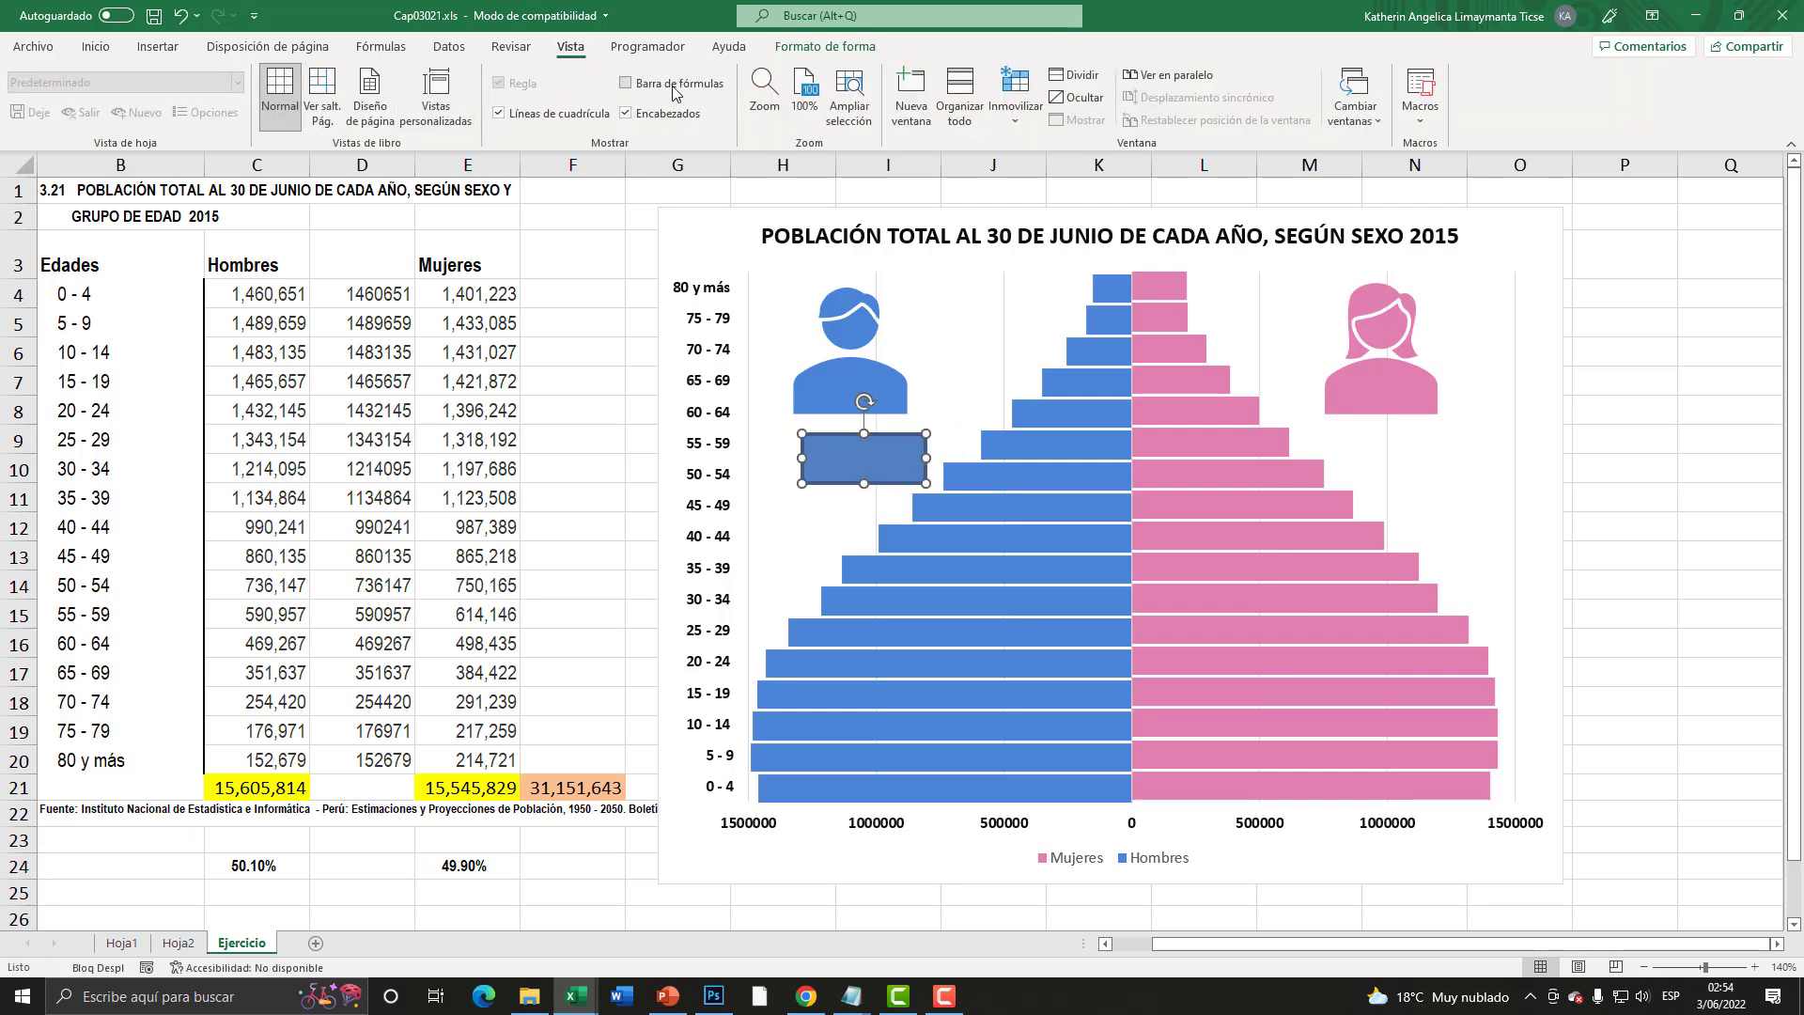
left_click(95, 46)
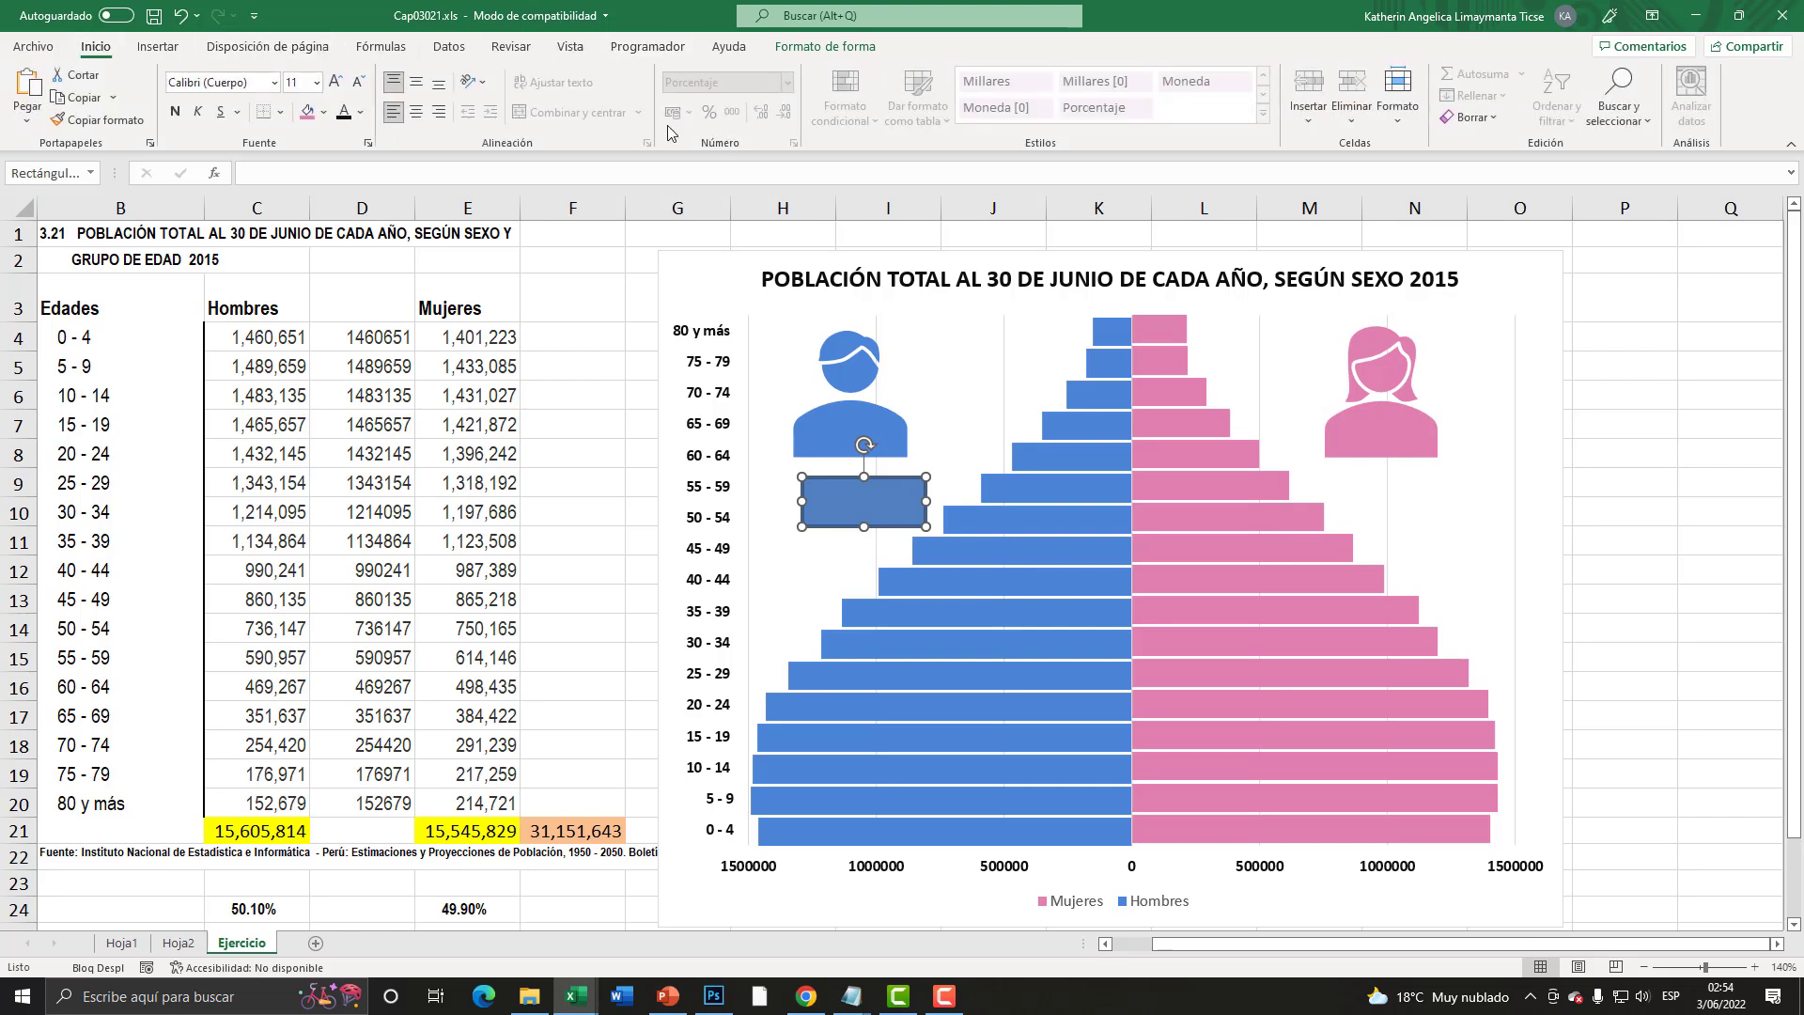
left_click_drag(862, 491, 842, 488)
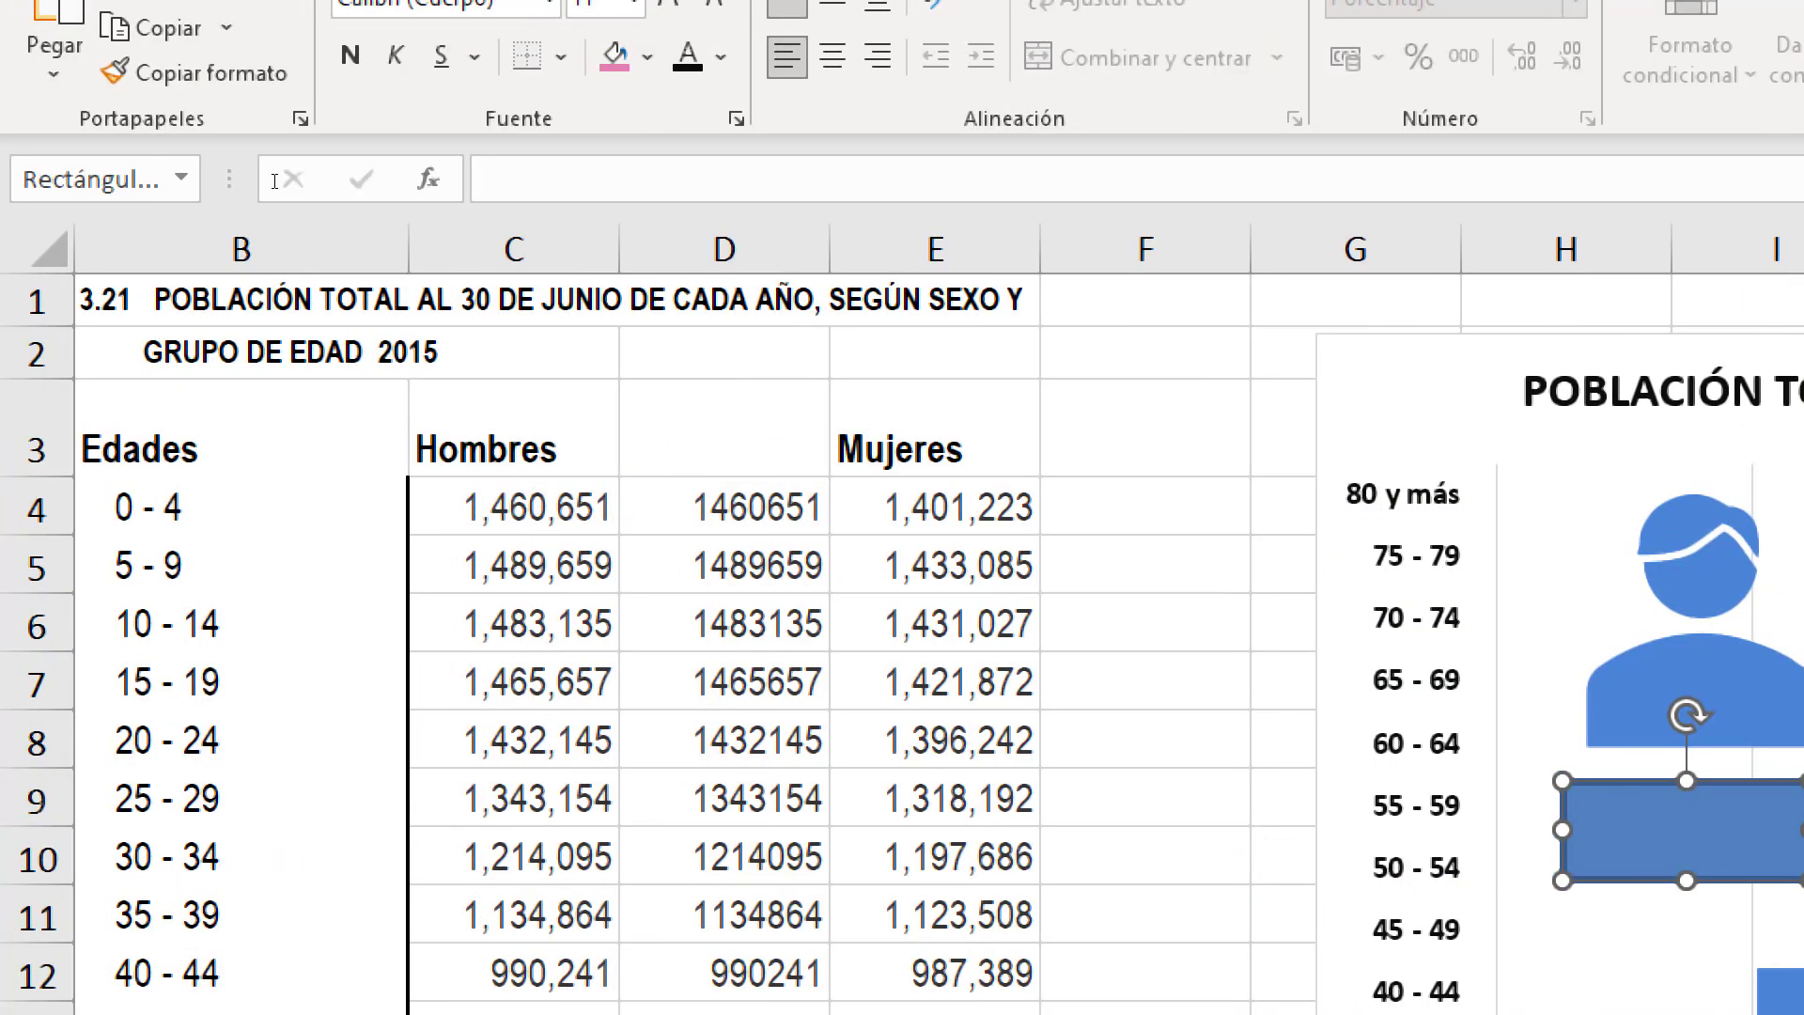
- Link the rectangle to =$C$24 so it shows 50.10% at font size 16
left_click(274, 180)
type("=")
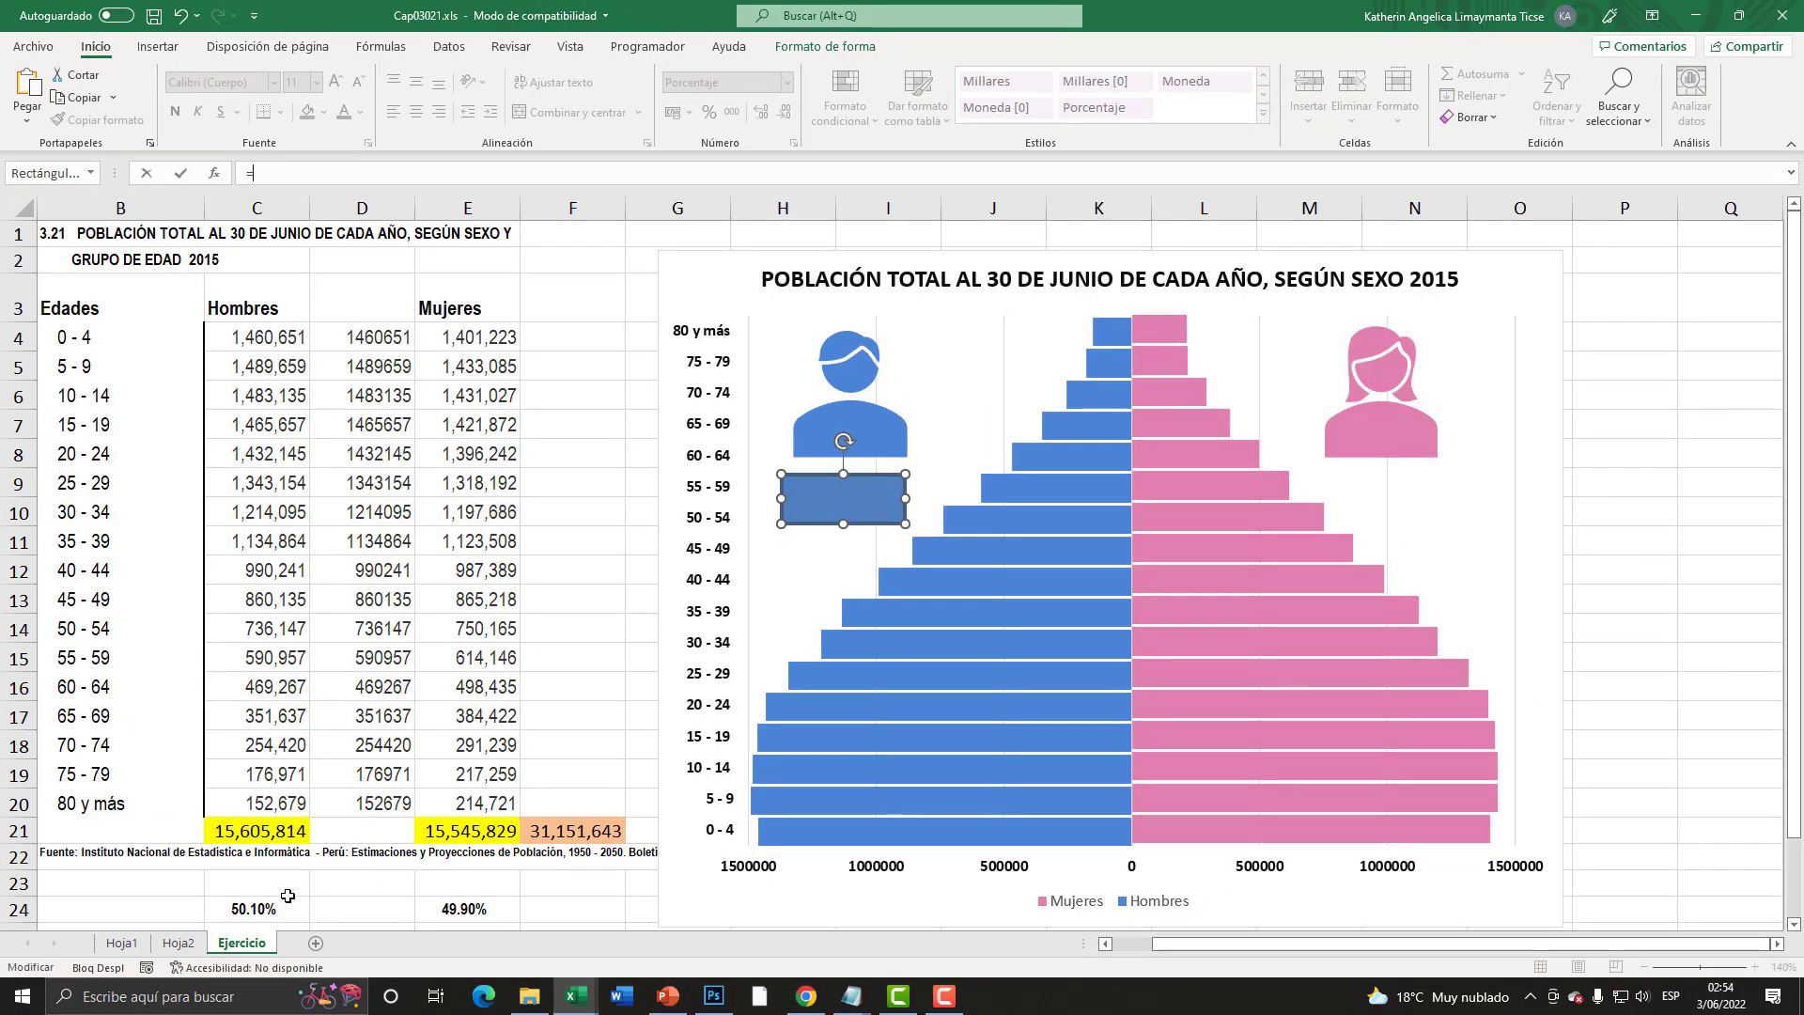
left_click(260, 907)
key("F4")
key("Return")
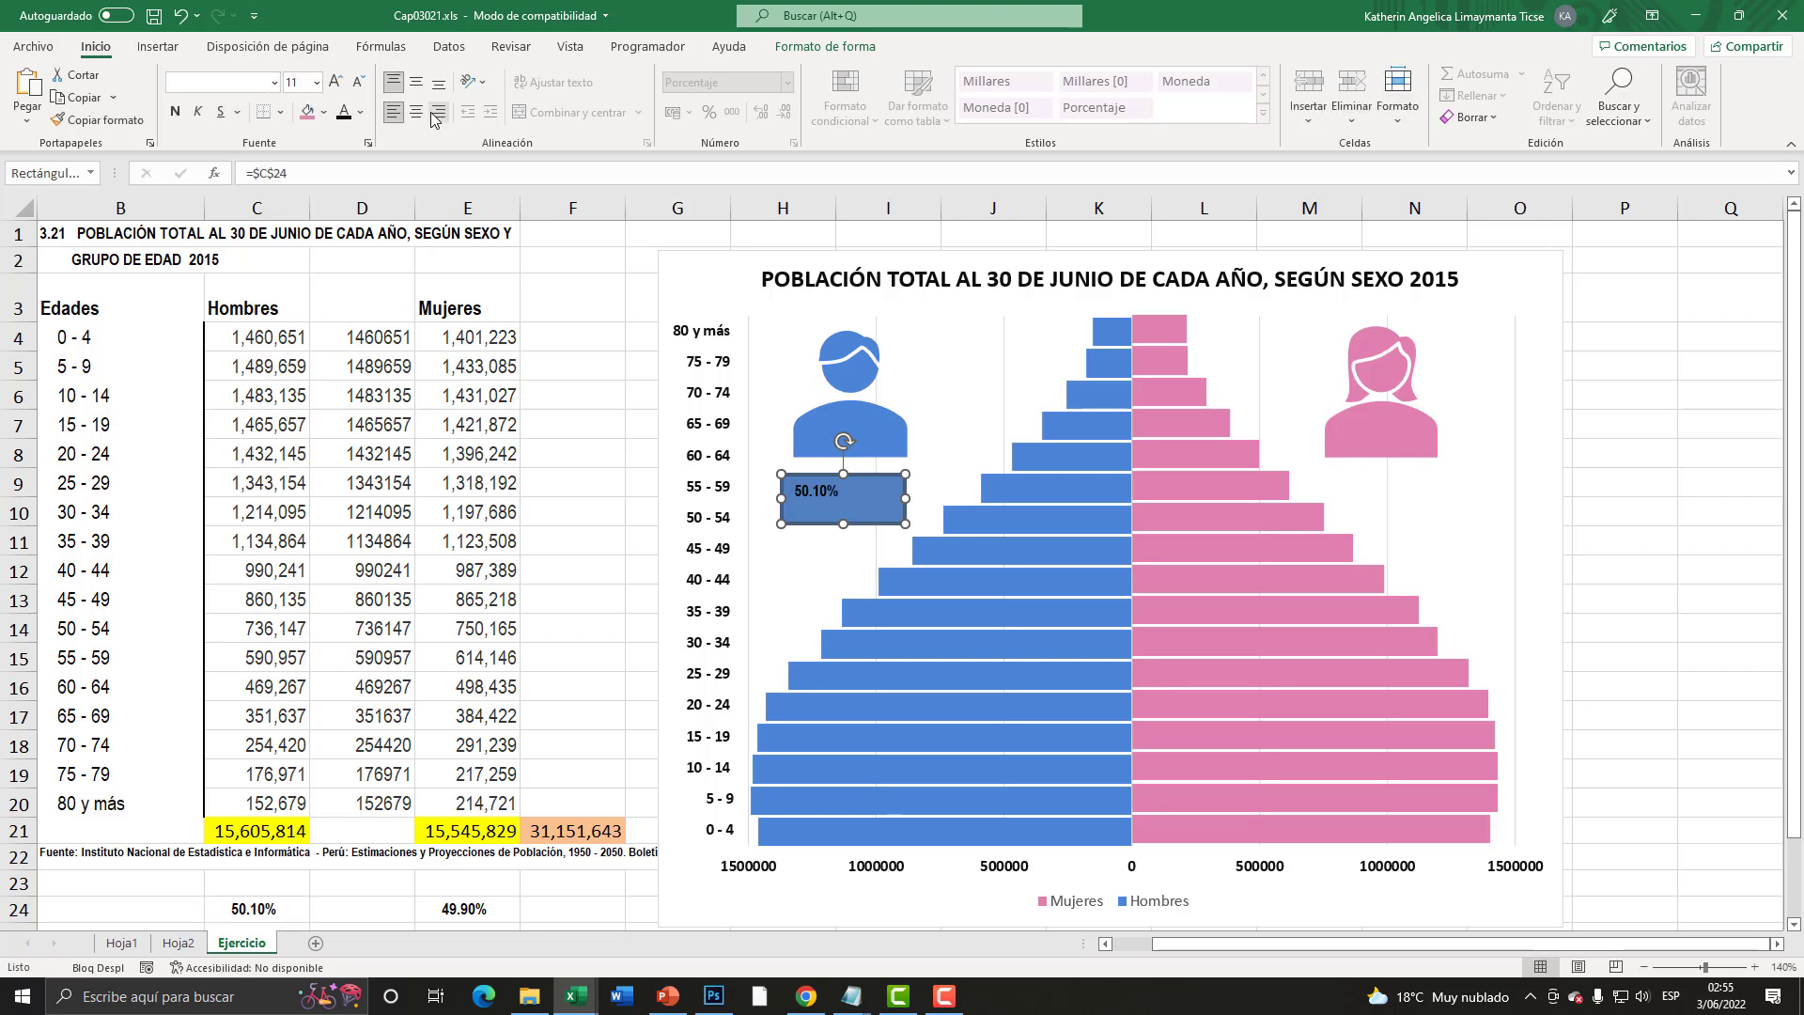
left_click(335, 82)
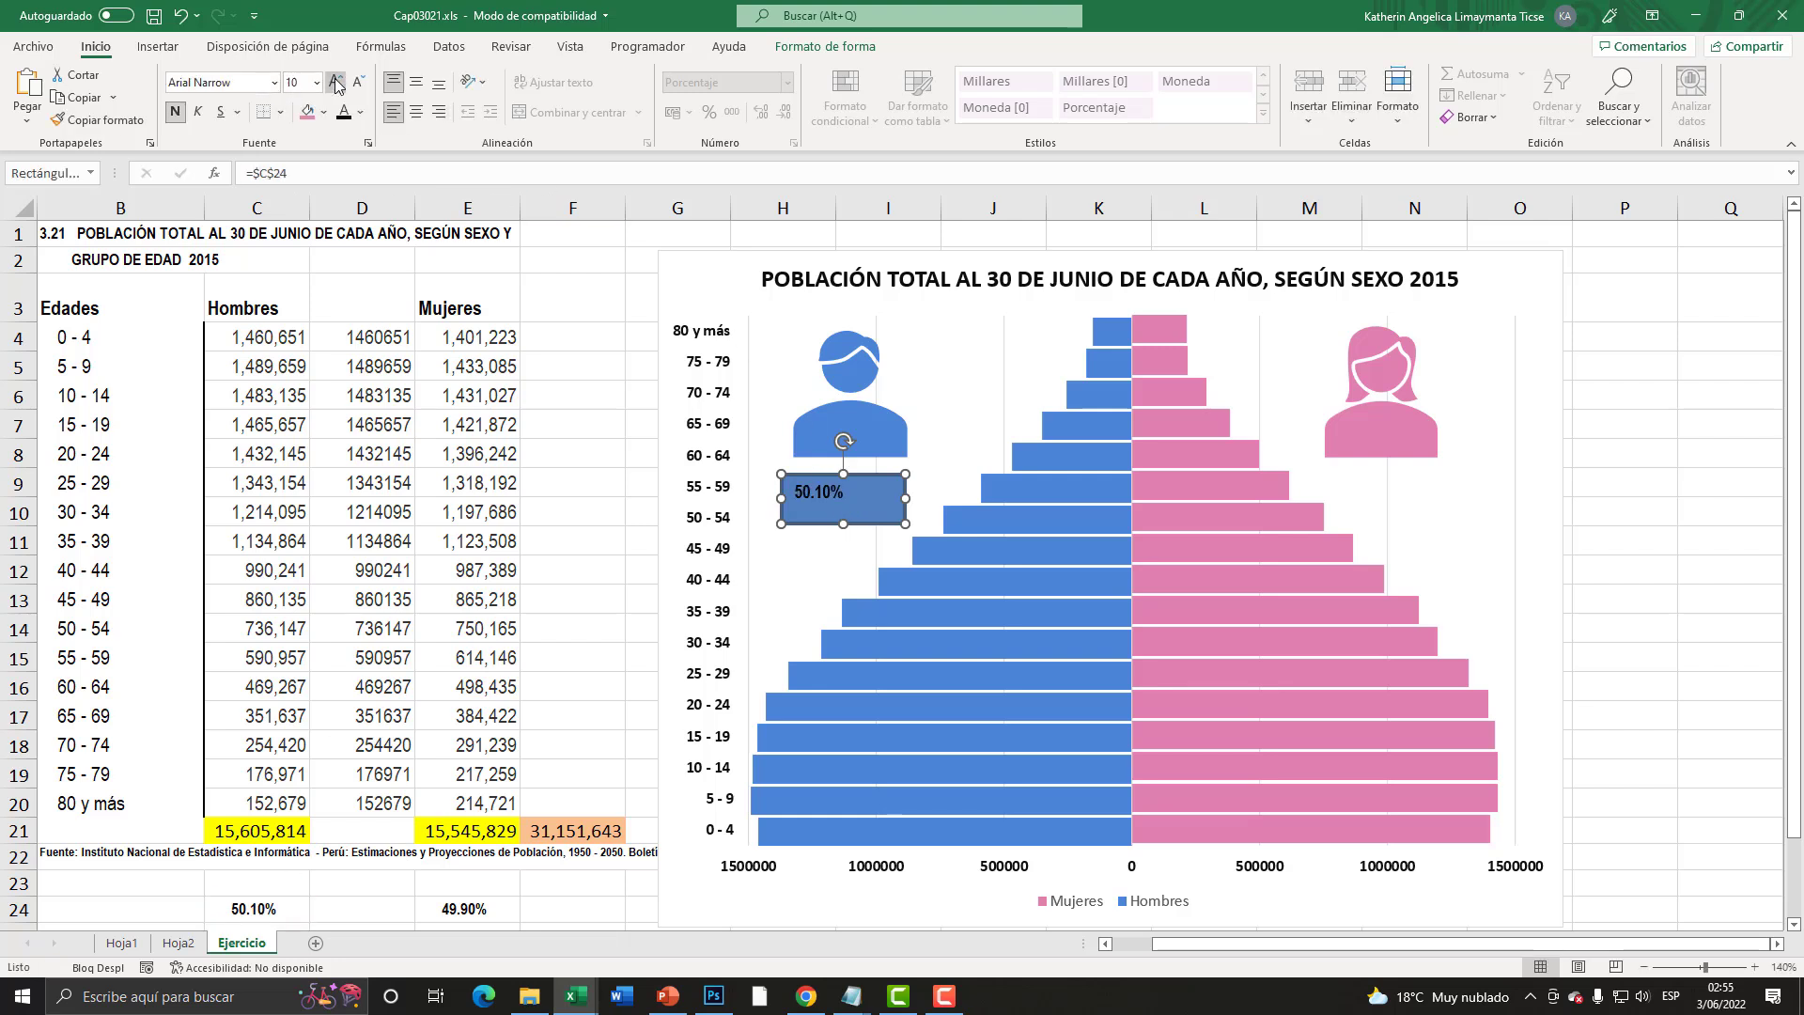
left_click(336, 82)
left_click(335, 82)
left_click(336, 82)
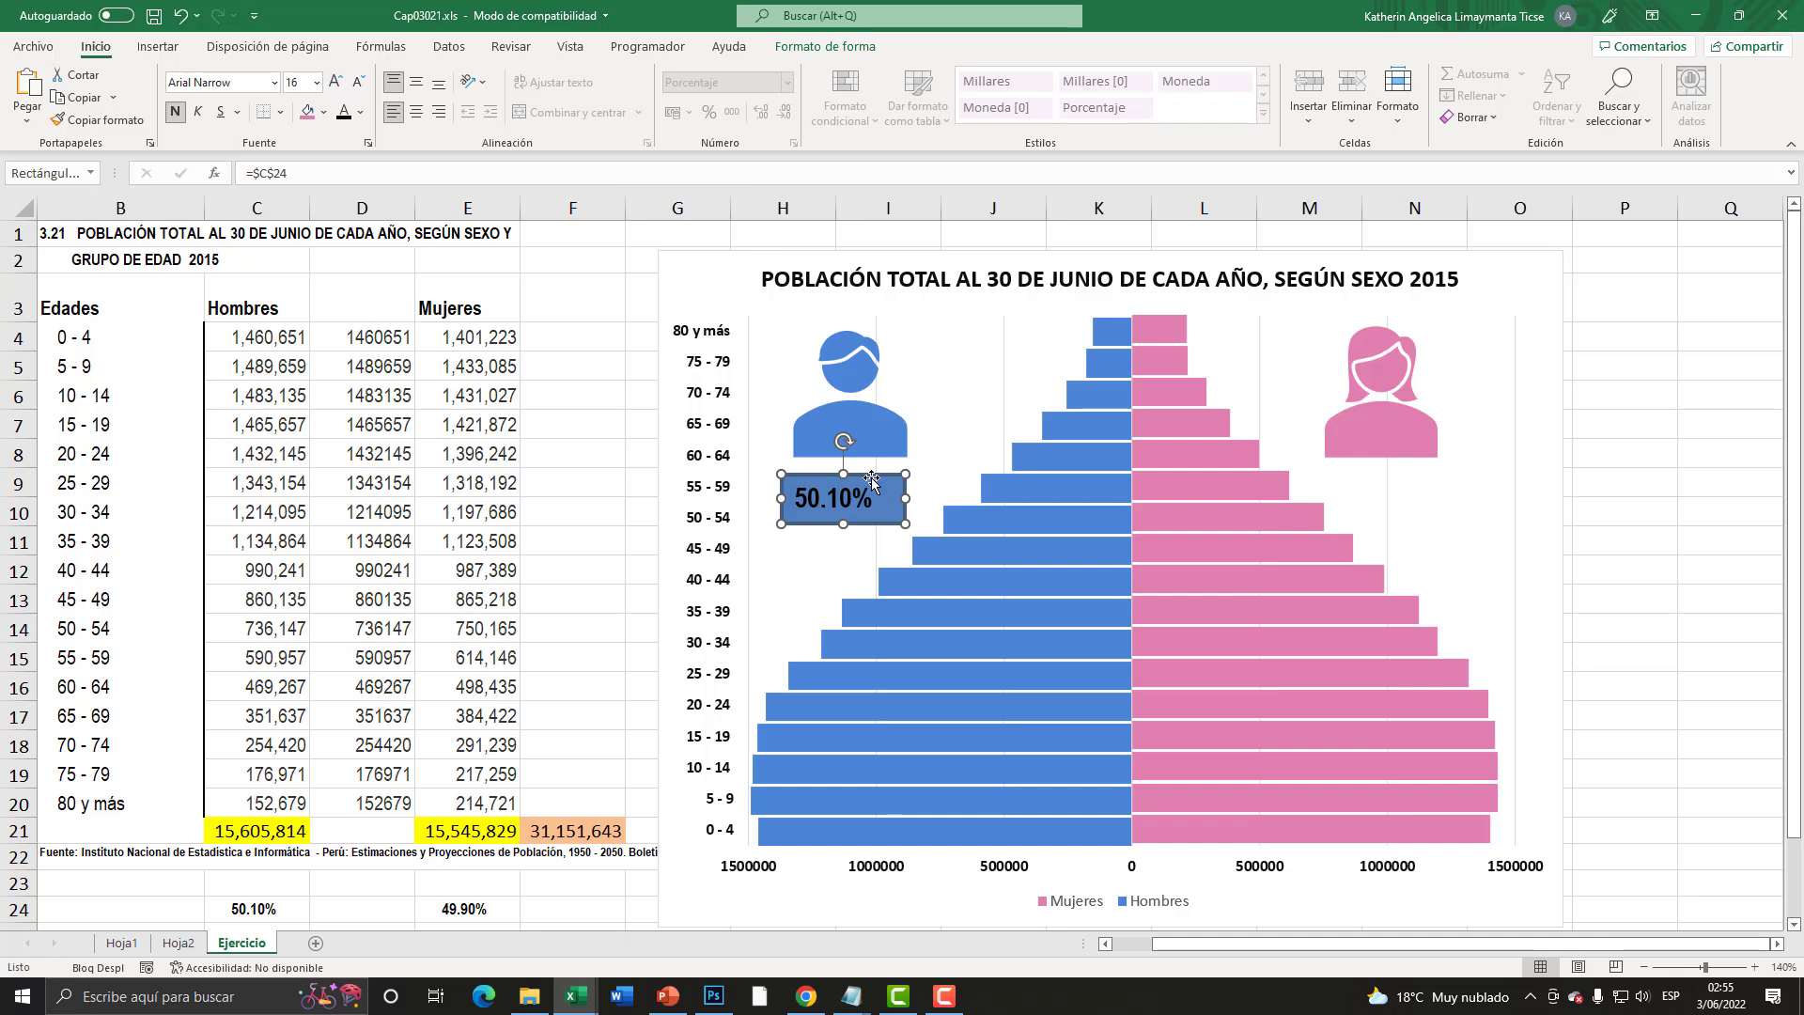
left_click_drag(872, 475, 885, 474)
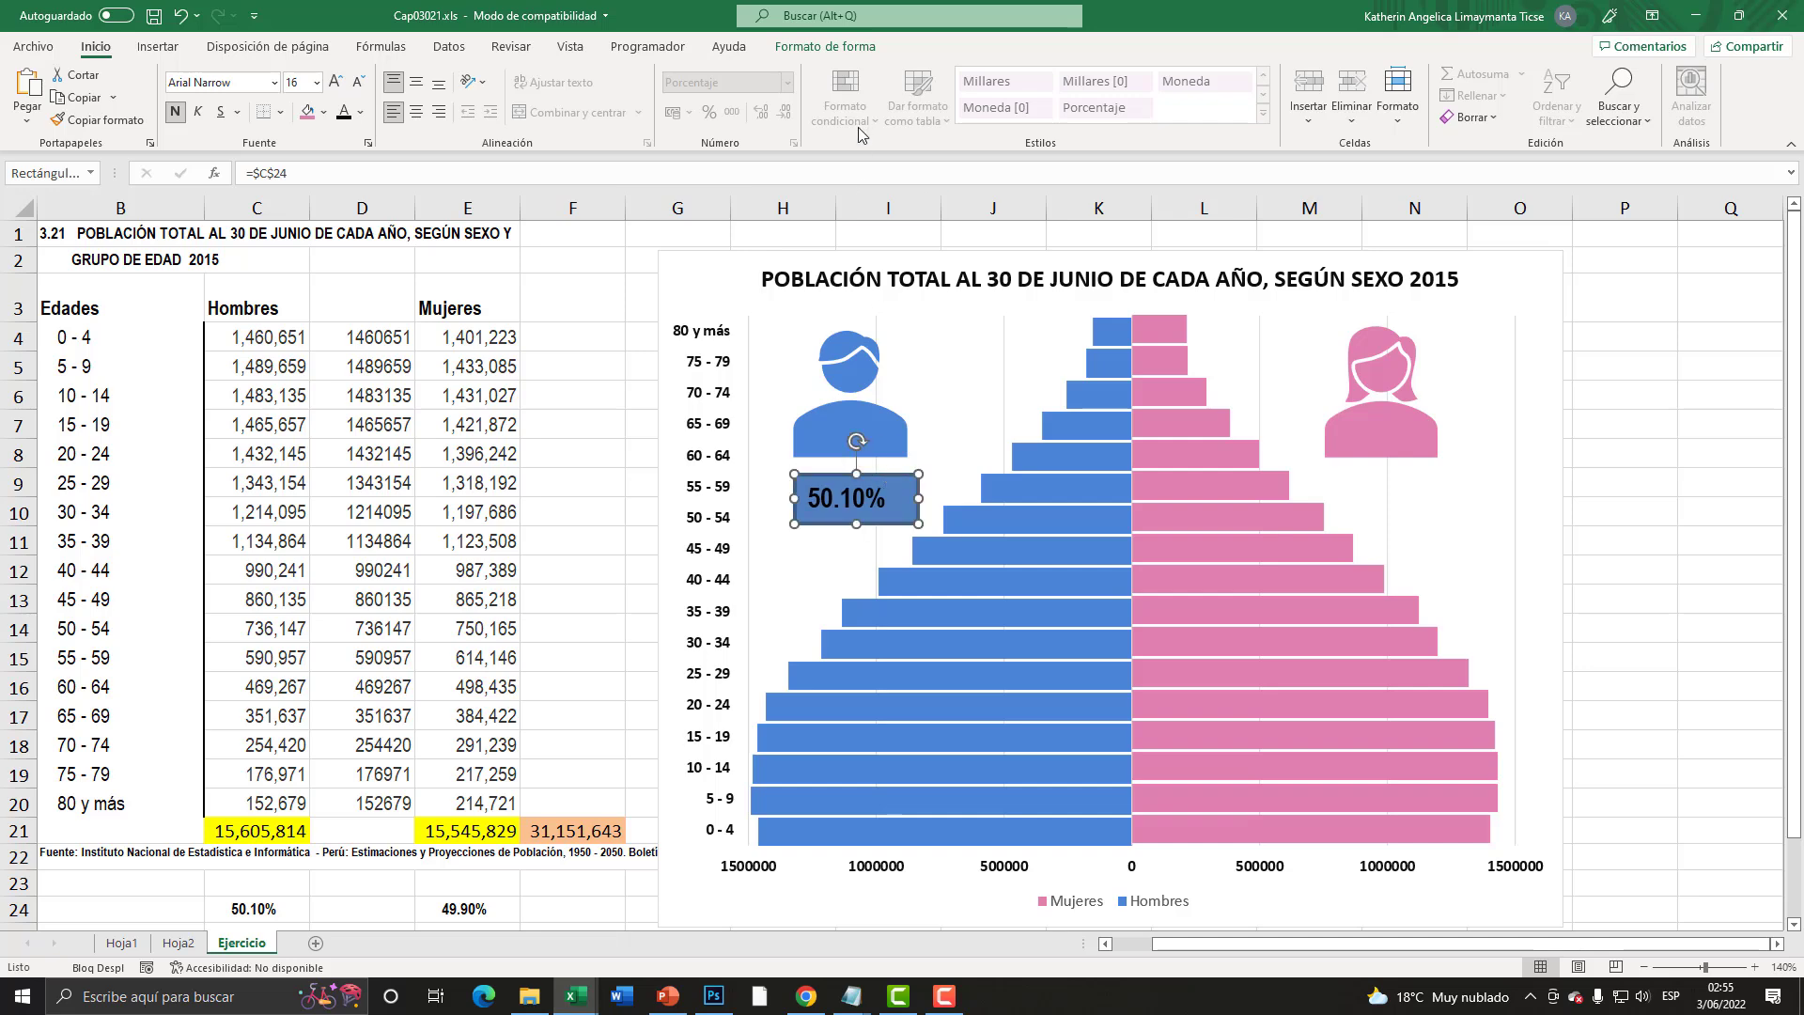
- Set the rectangle to no fill and no outline
left_click(825, 46)
left_click(716, 74)
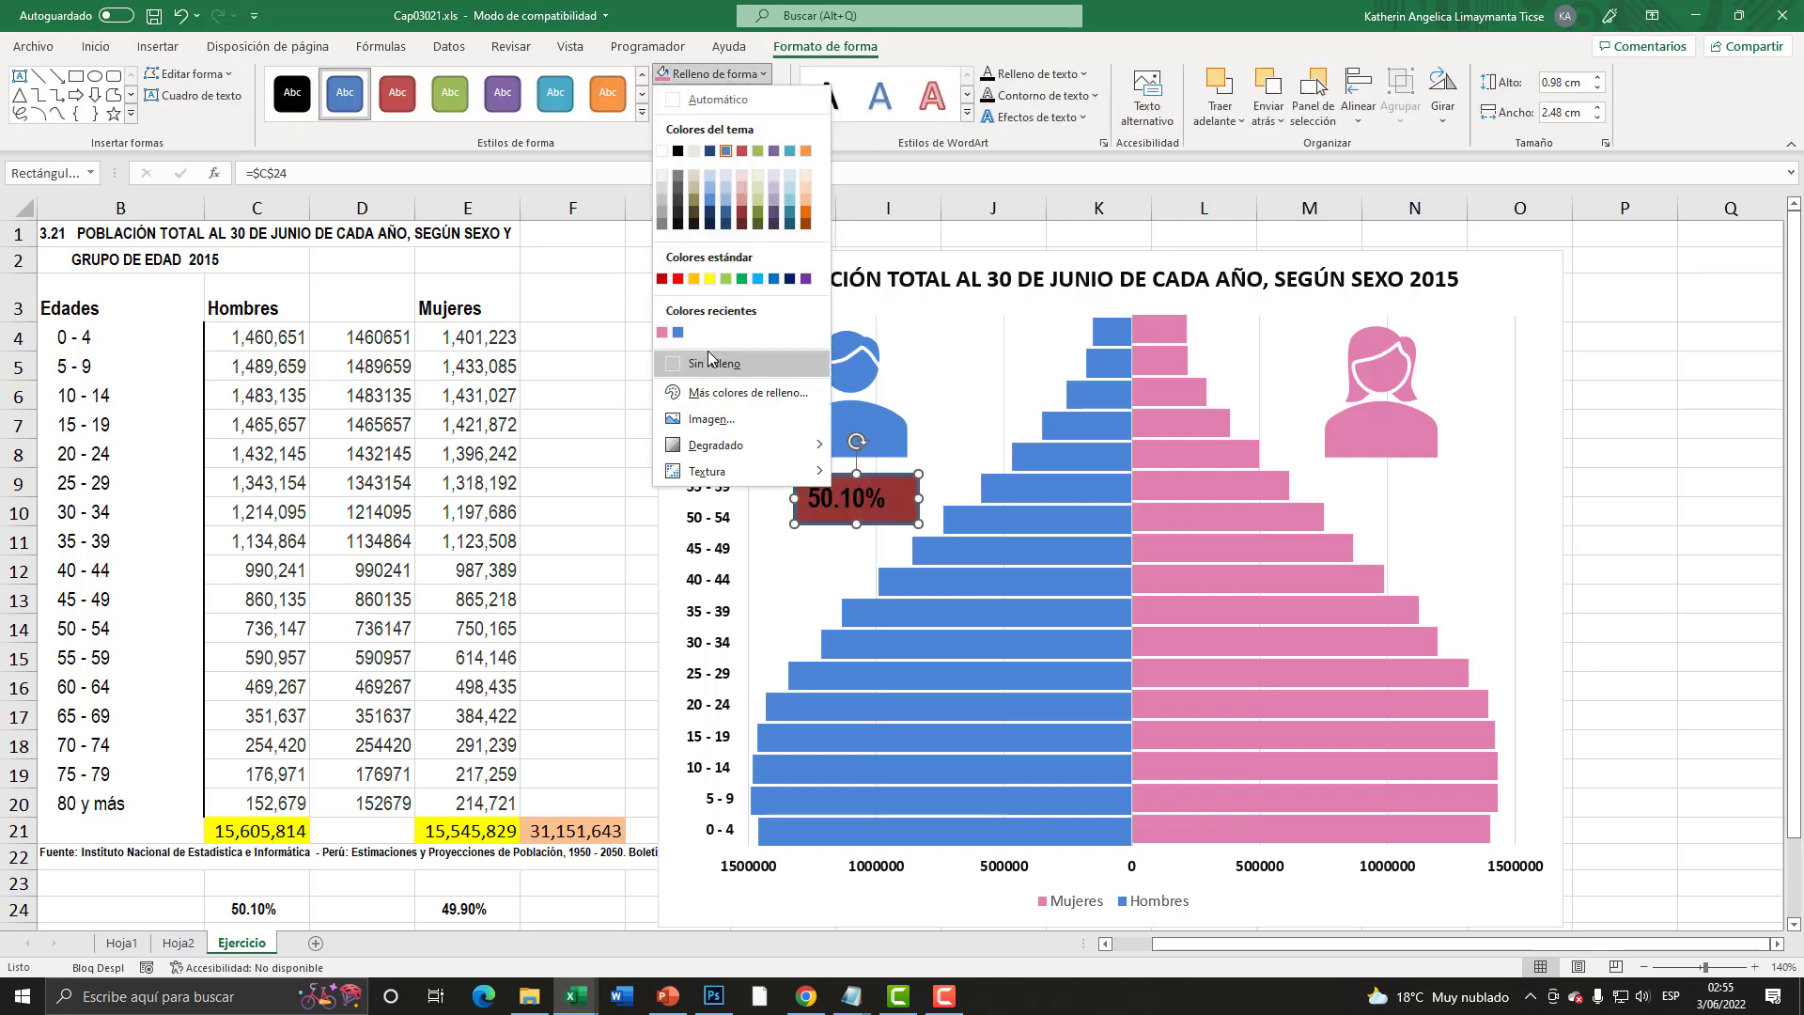
left_click(711, 353)
left_click(716, 95)
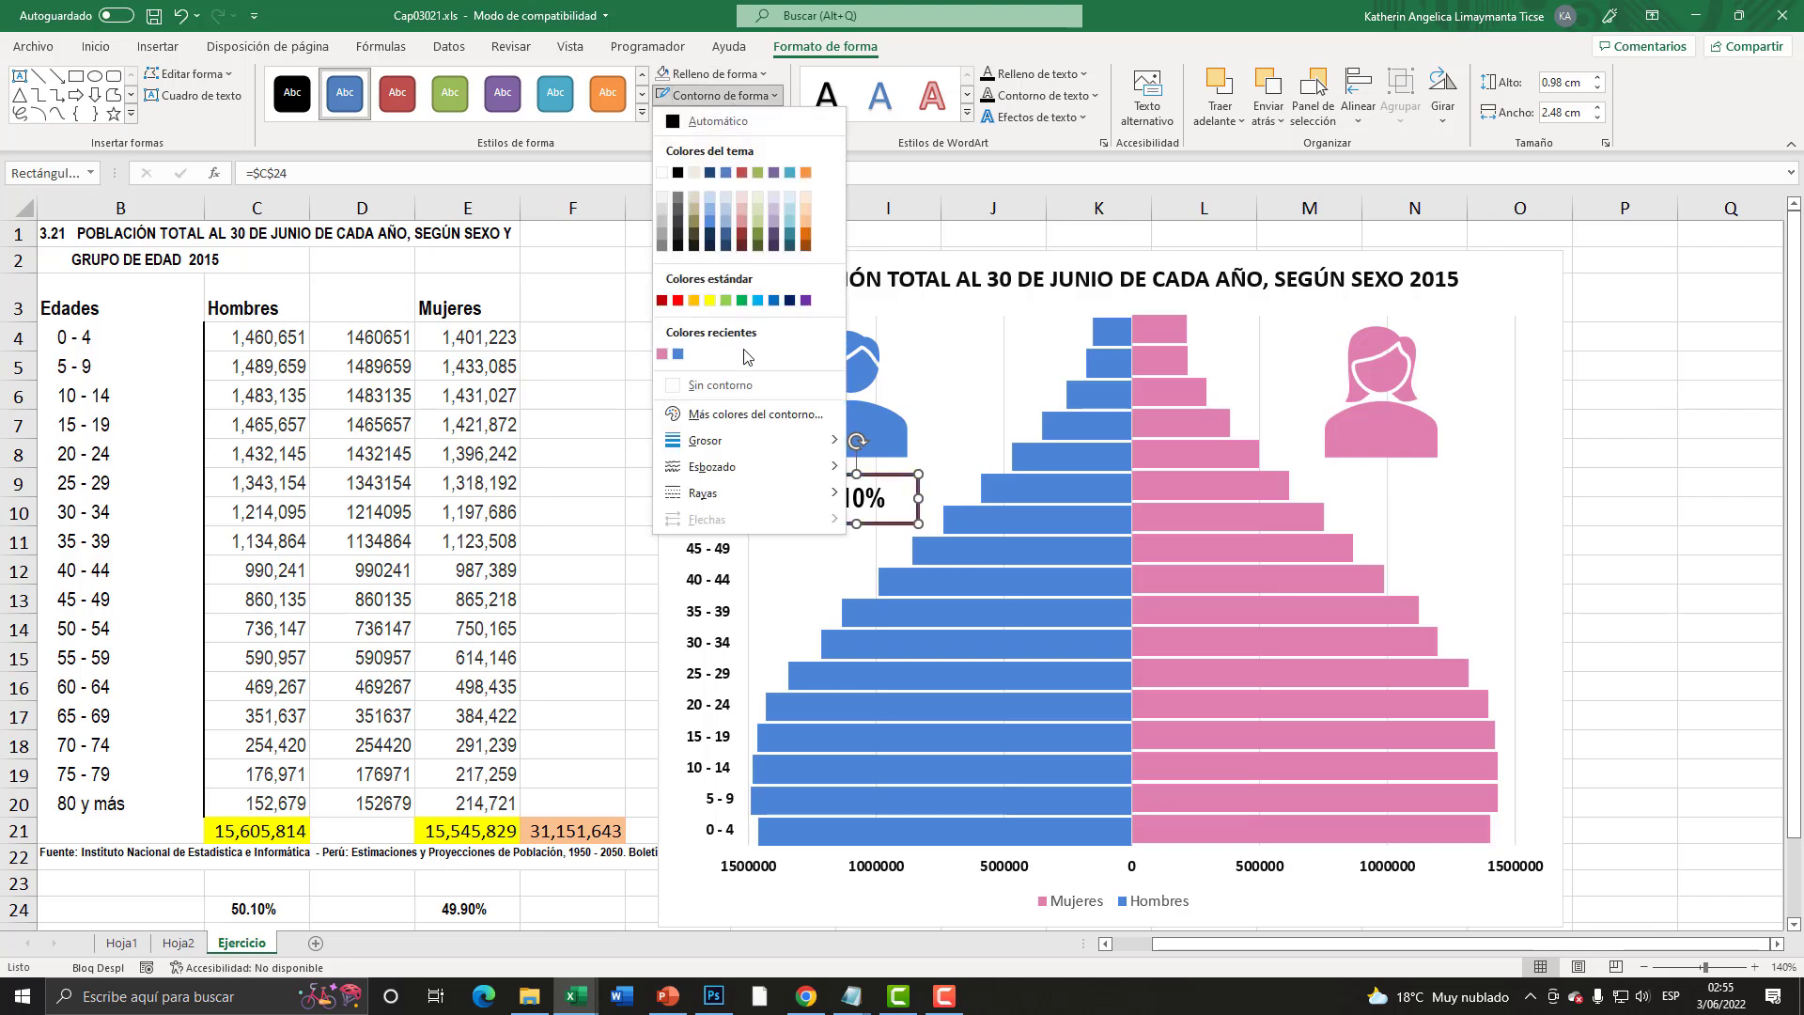
left_click(711, 374)
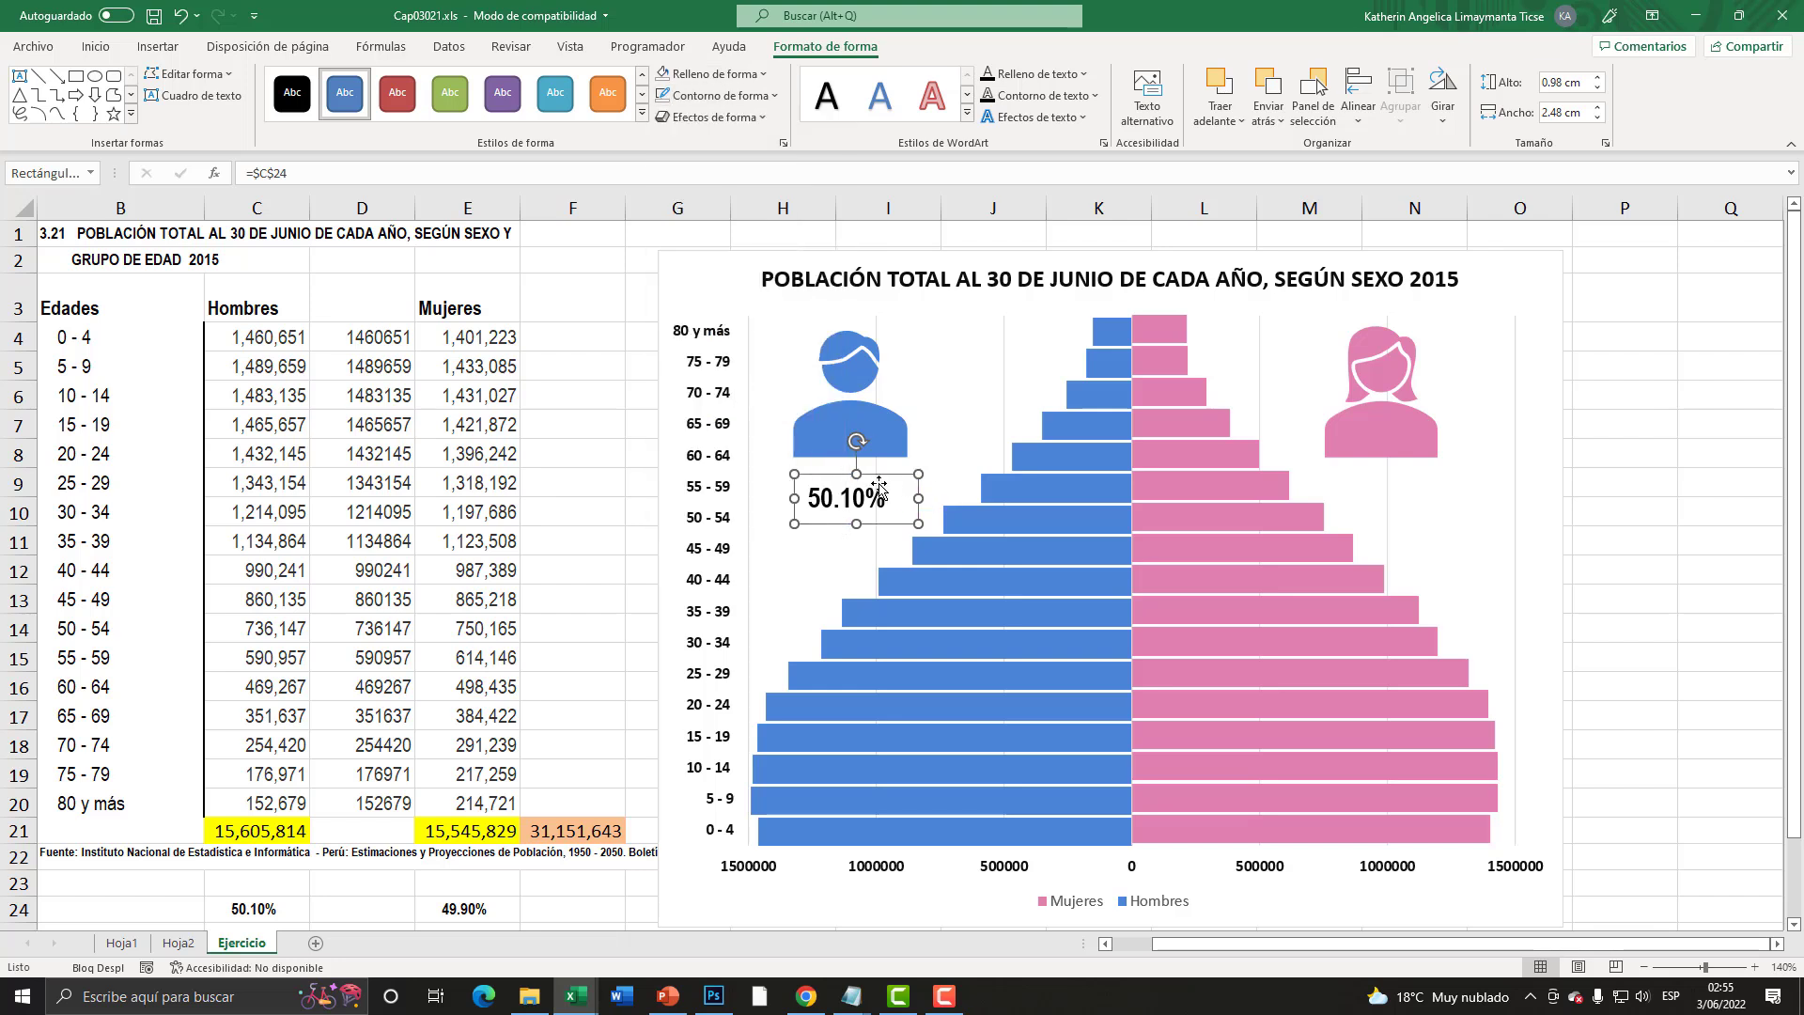
- Copy the label under the woman icon and link it to E24 to show 49.90%
mouse_move(898, 477)
left_mouse_down()
mouse_move(919, 498)
mouse_move(1408, 486)
left_mouse_up()
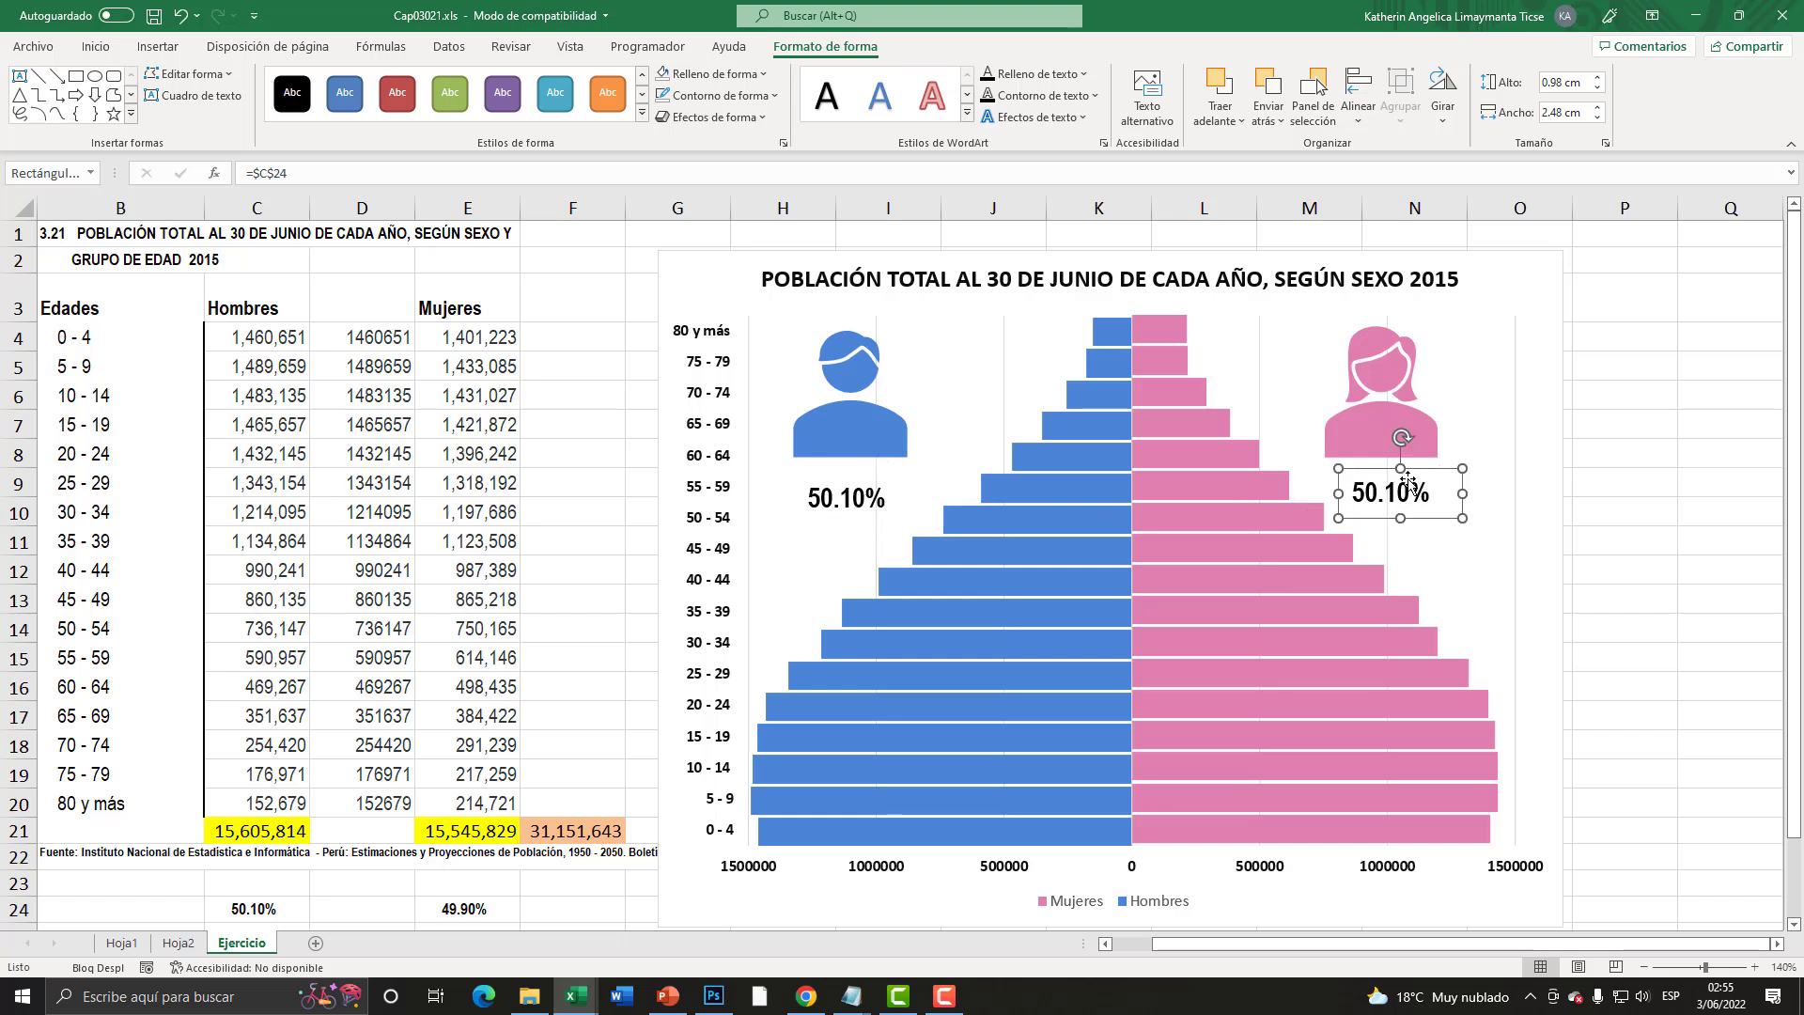
type("=")
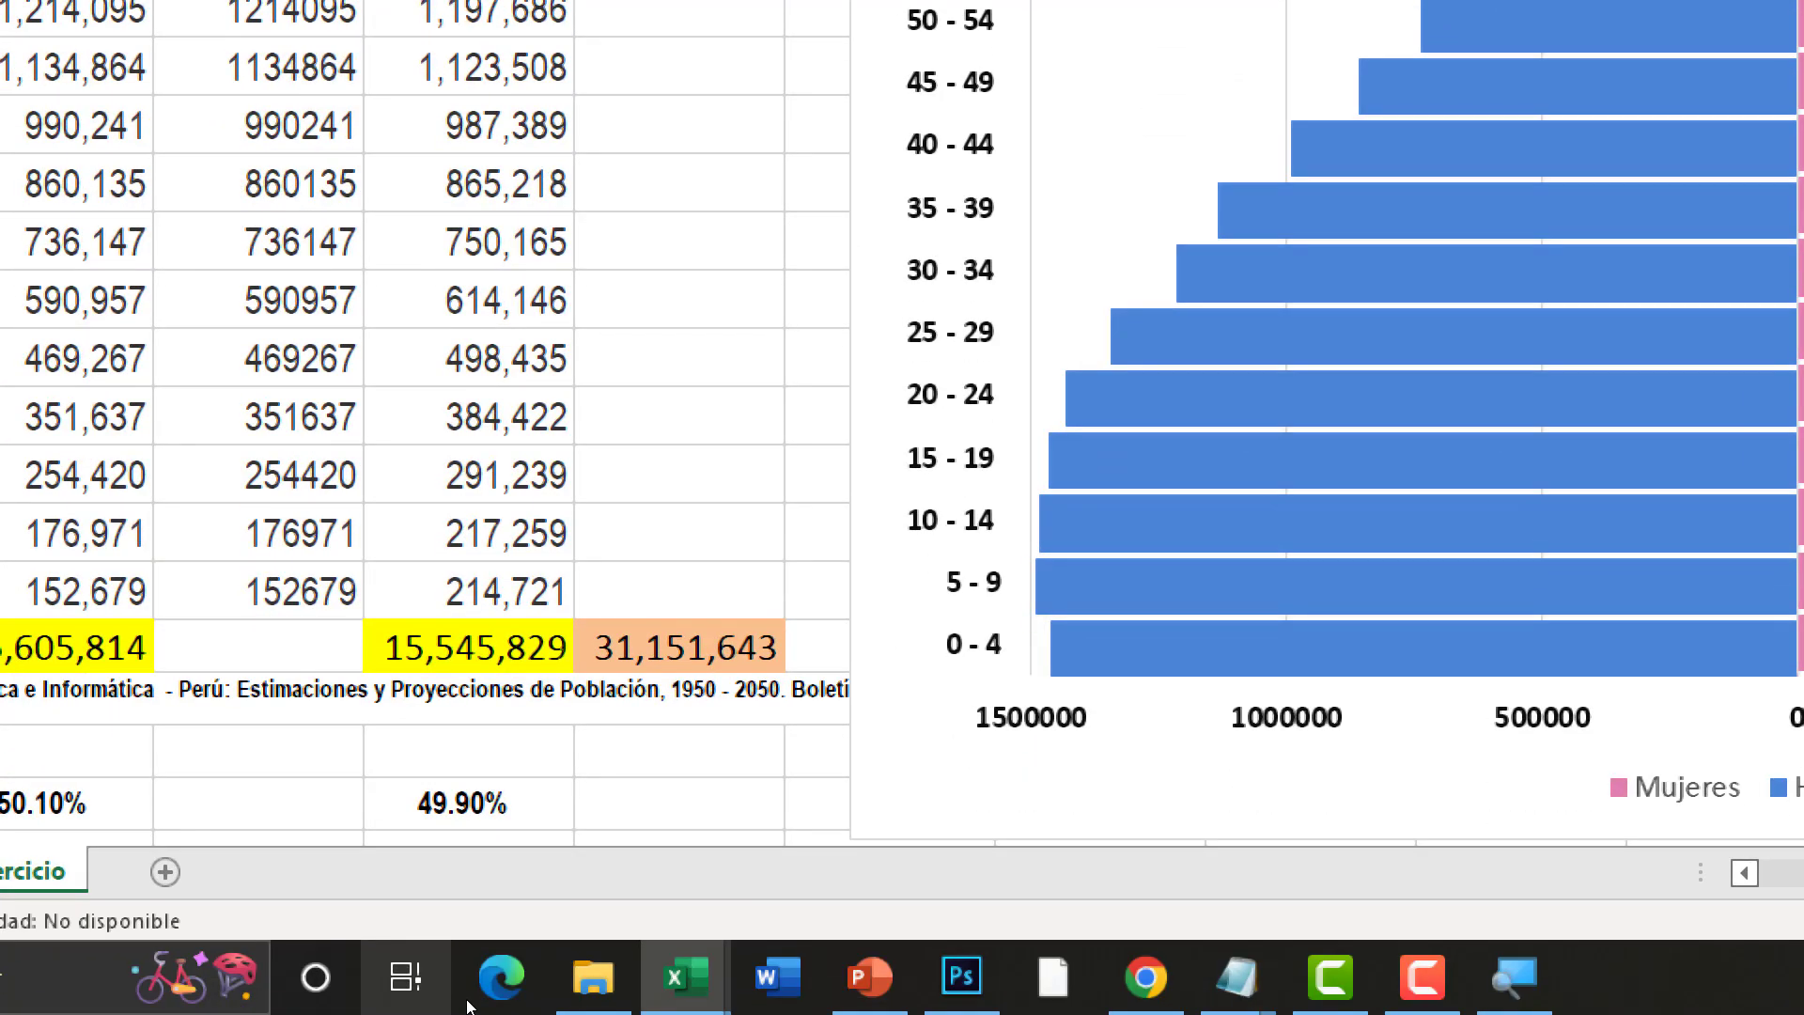
left_click(470, 907)
key("Return")
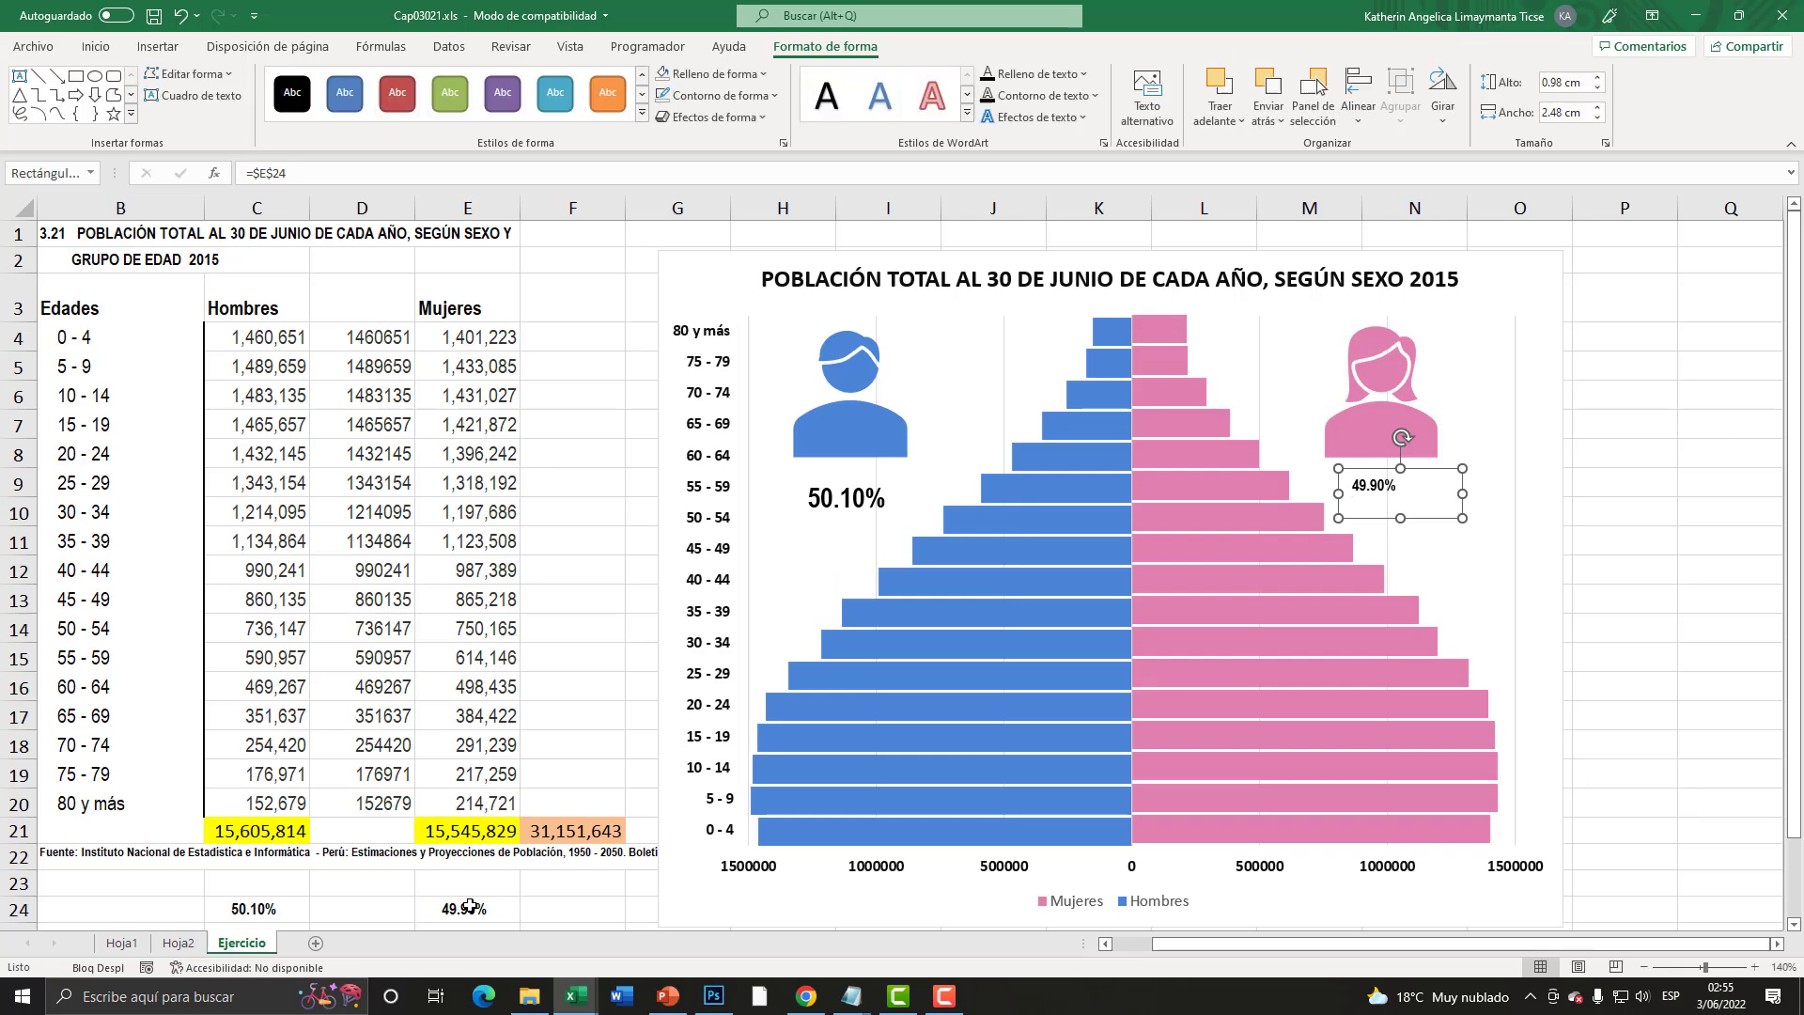
- Enlarge the 49.90% label text to match 50.10% and narrow its box
left_click(95, 46)
left_click(336, 83)
left_click(335, 83)
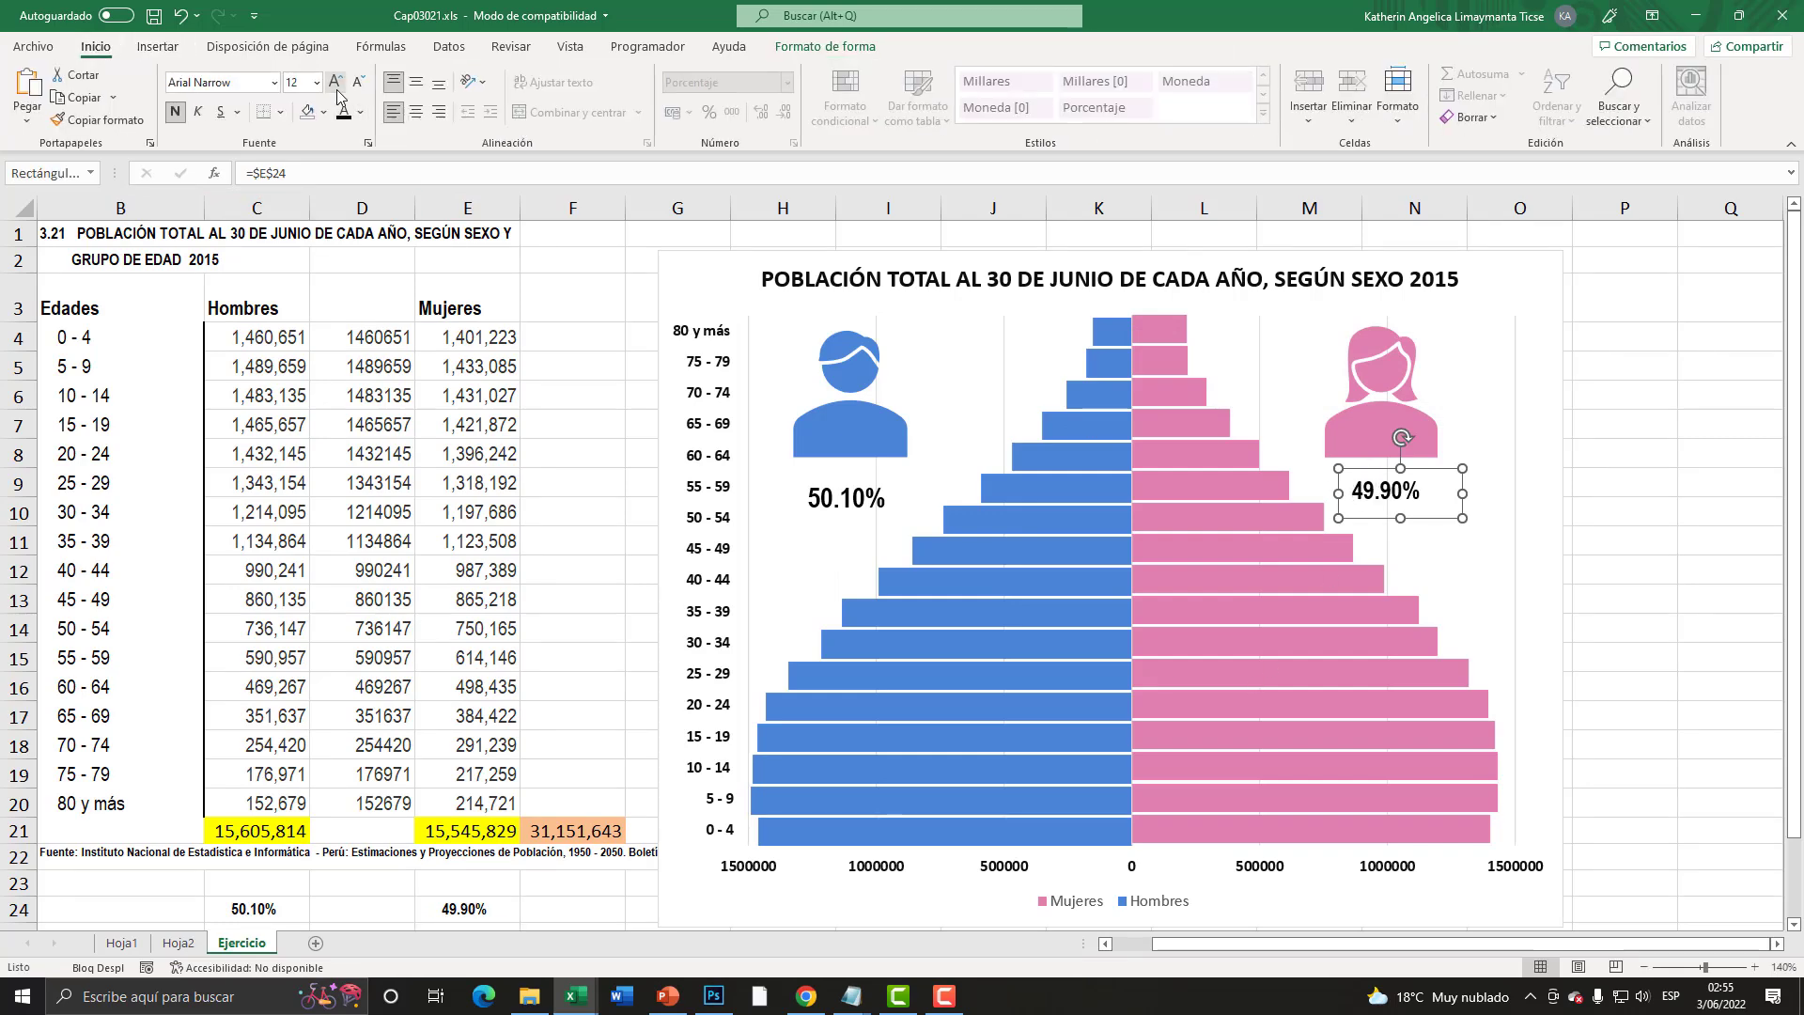
left_click(336, 82)
left_click_drag(1462, 518, 1445, 518)
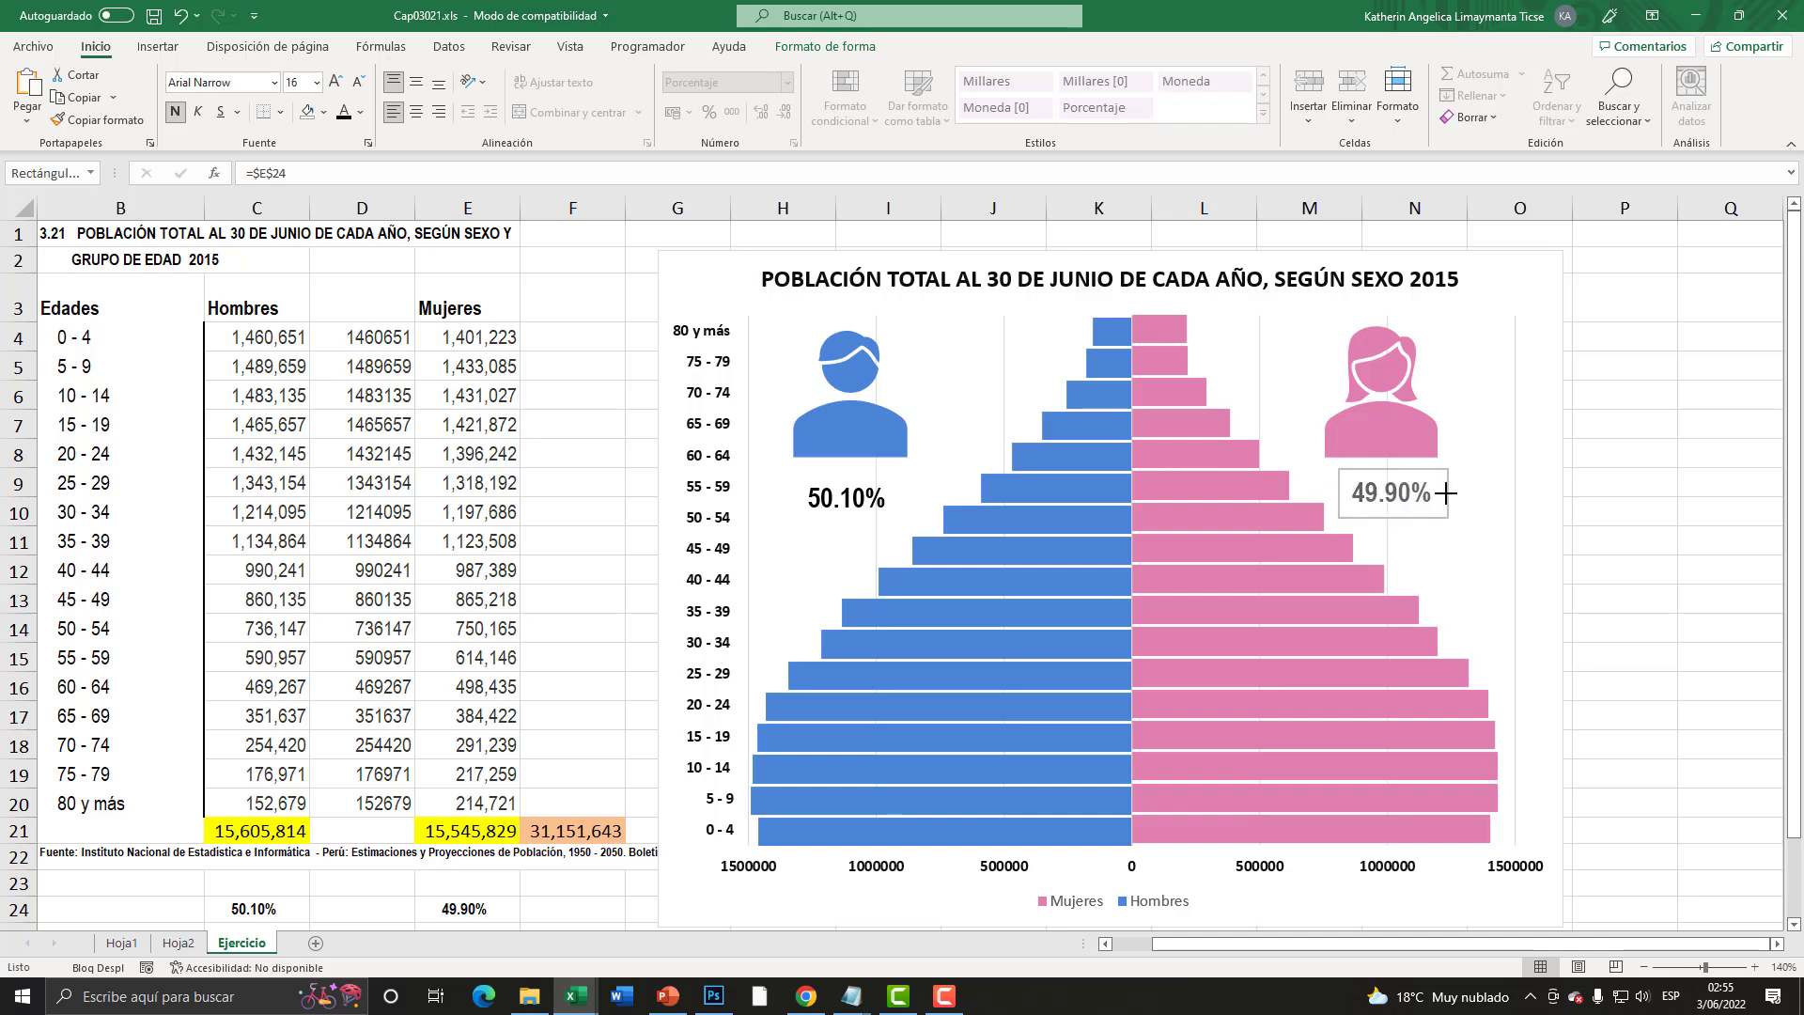
left_click(1643, 967)
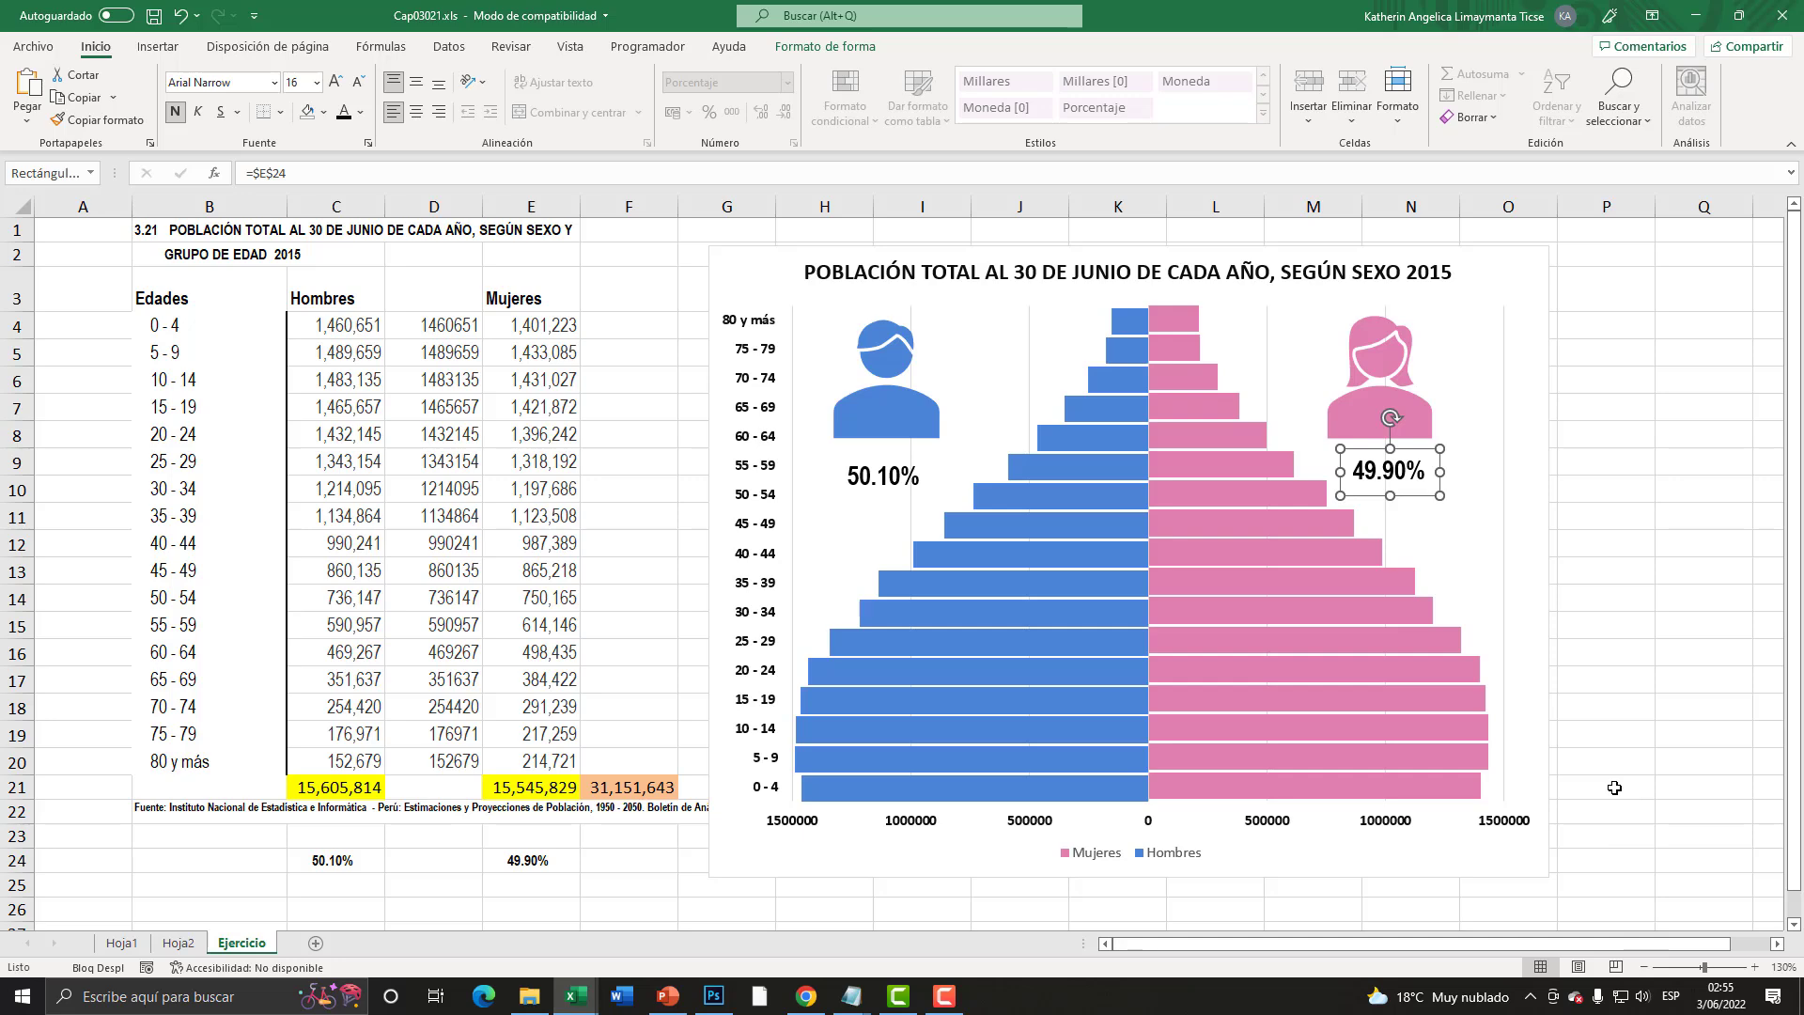
left_click(179, 942)
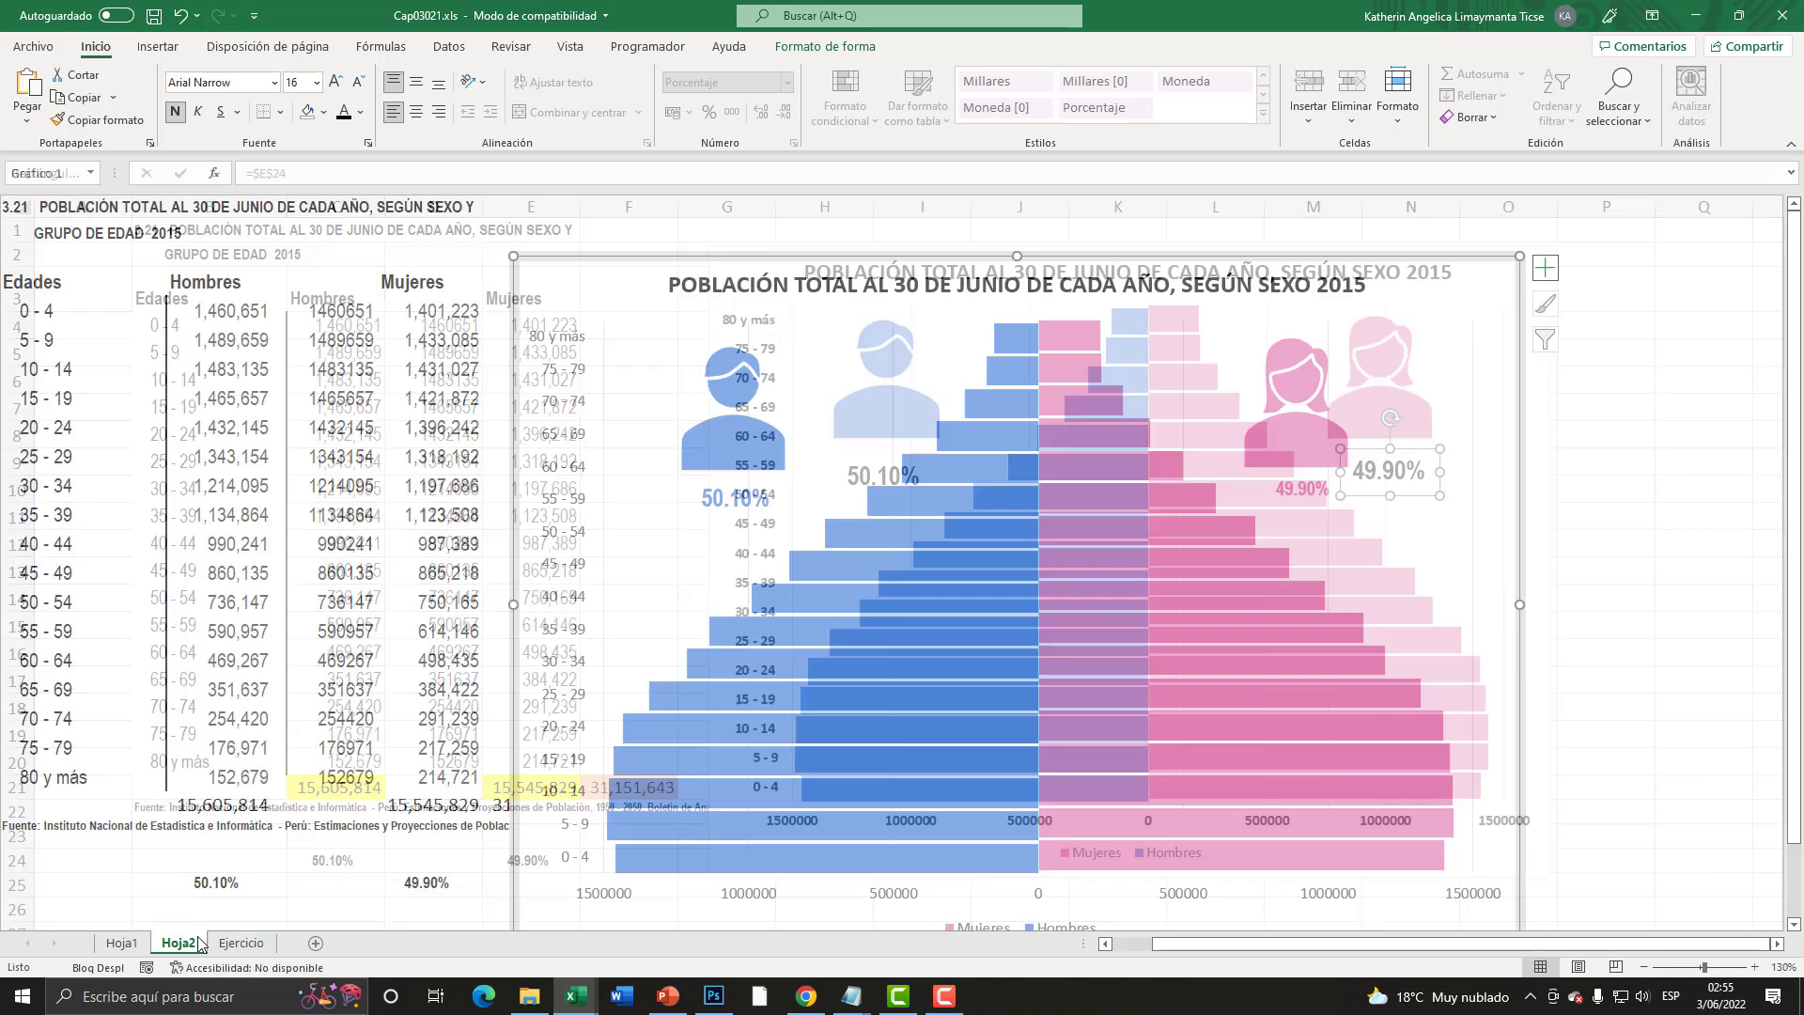
scroll(1069, 662, "down", 2)
scroll(1071, 663, "up", 2)
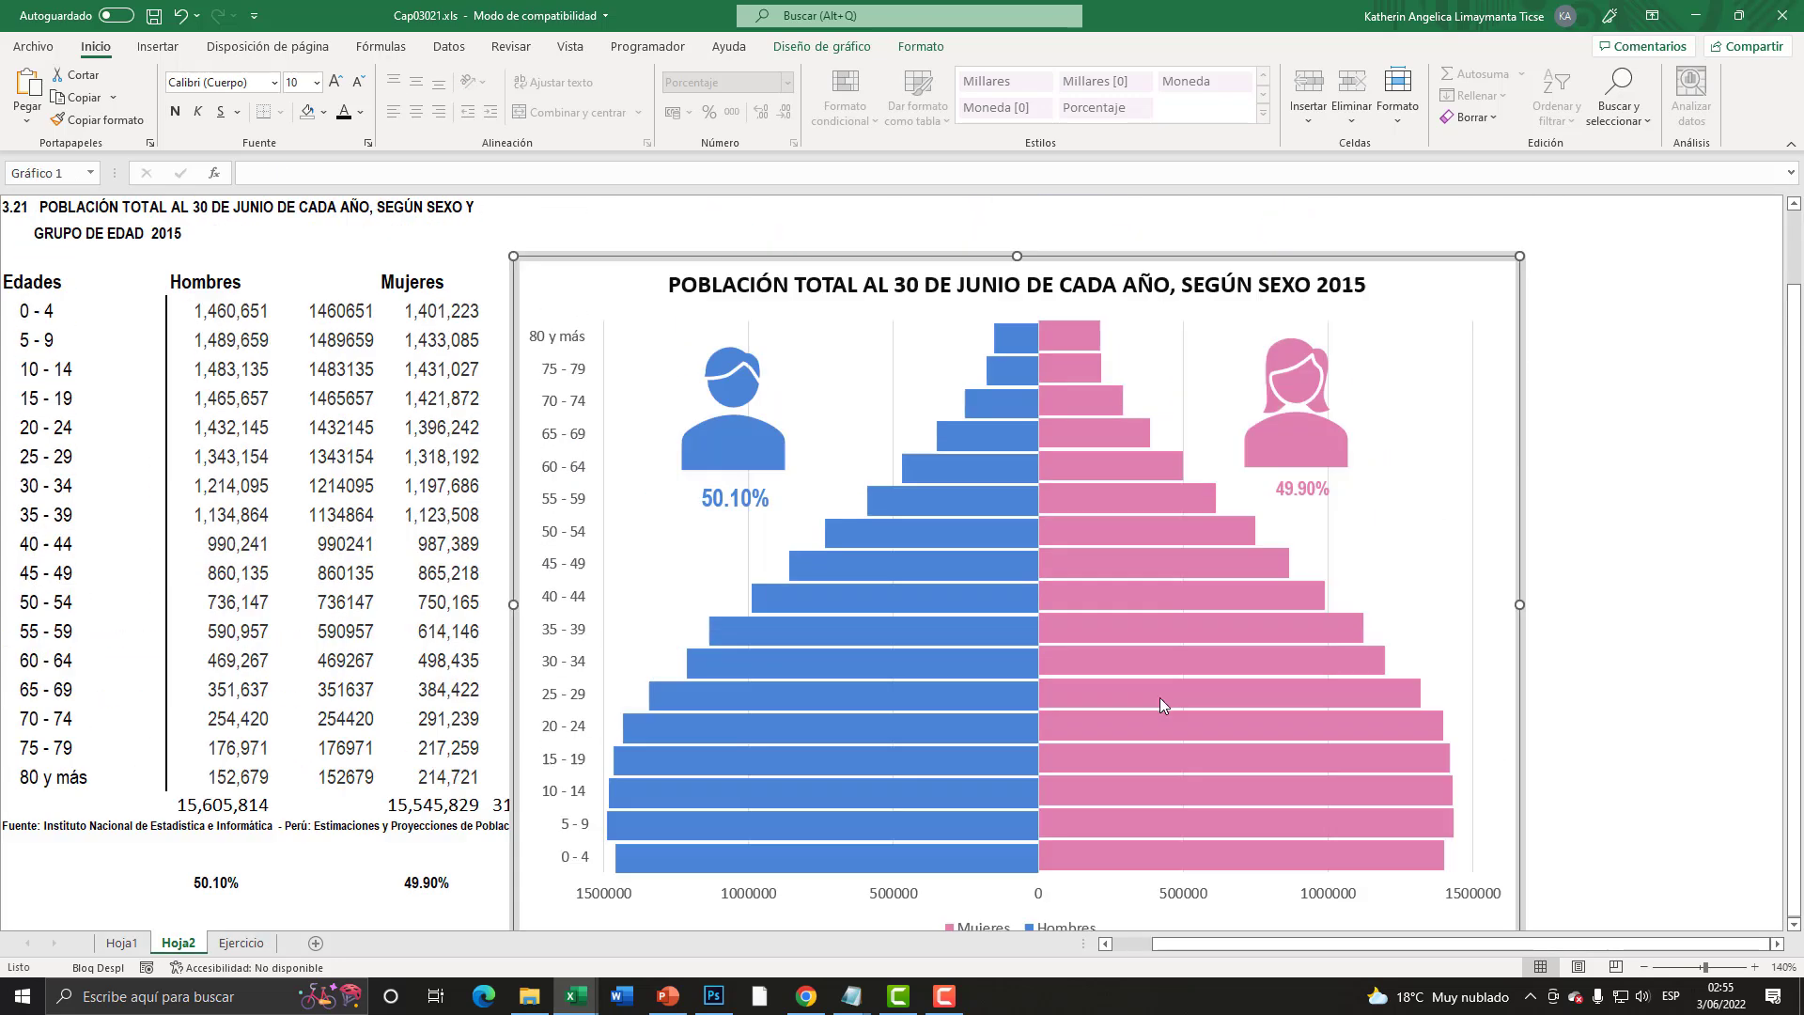
left_click(245, 944)
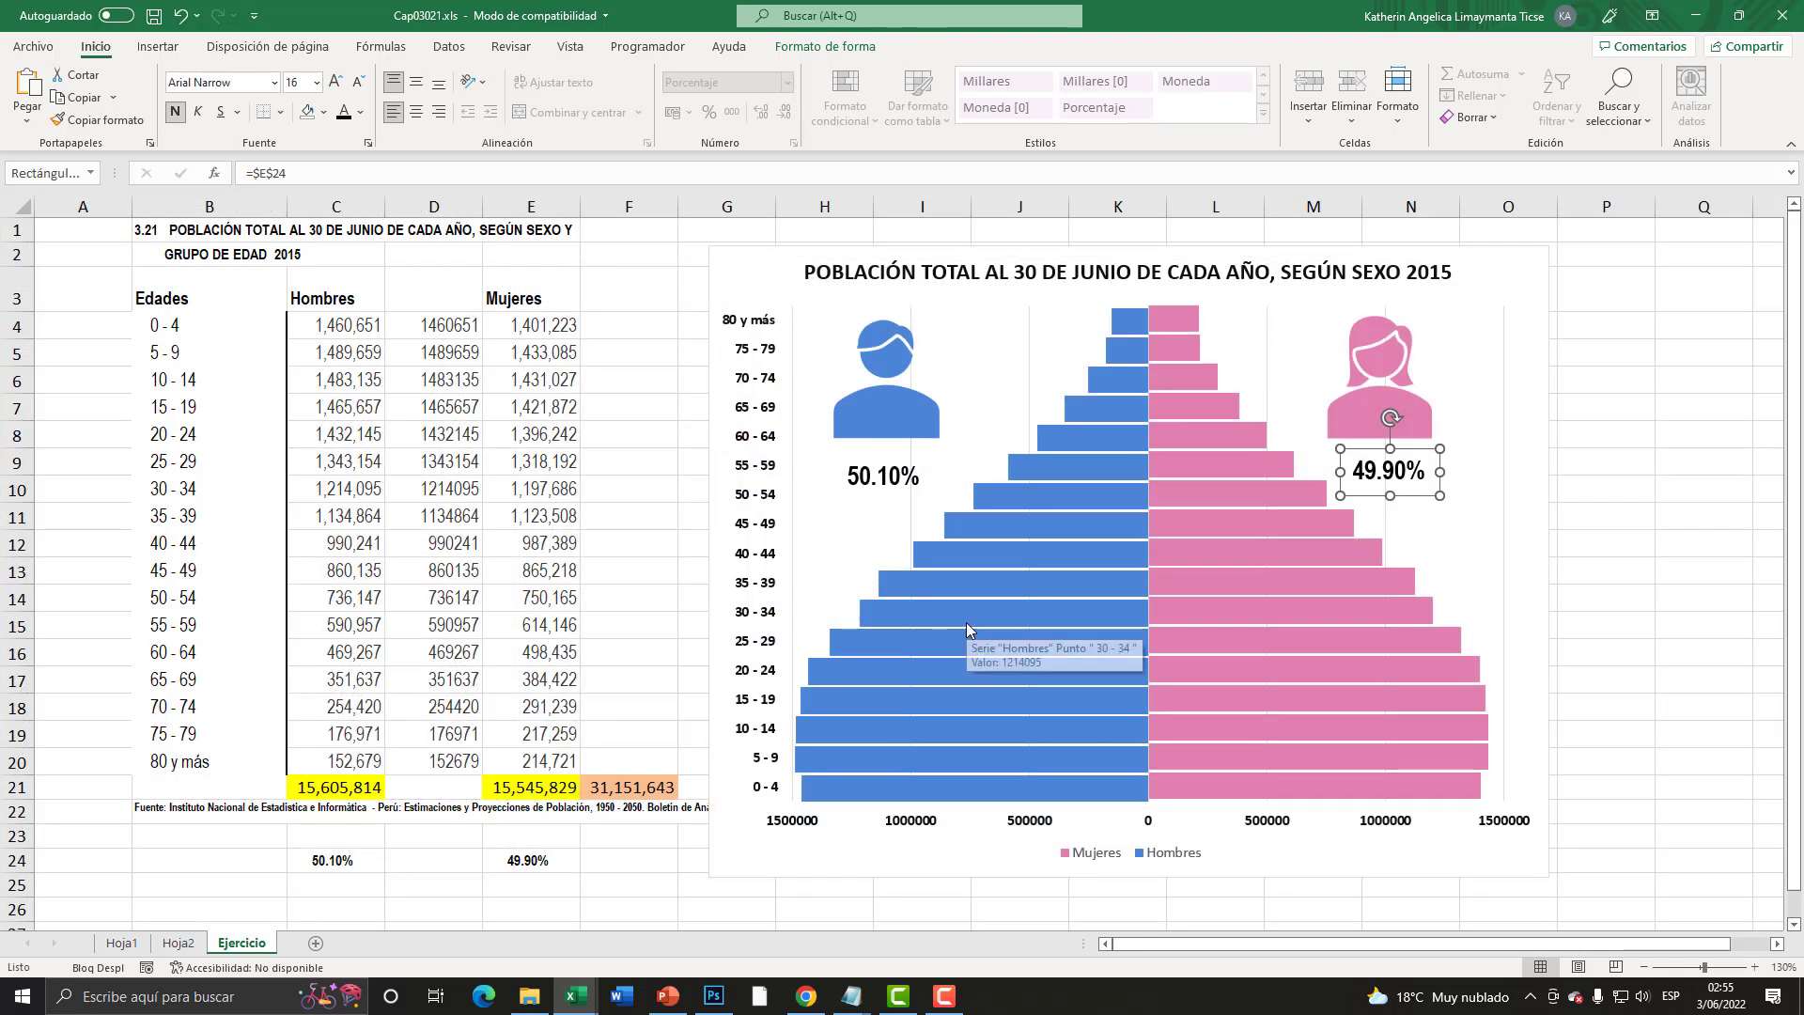